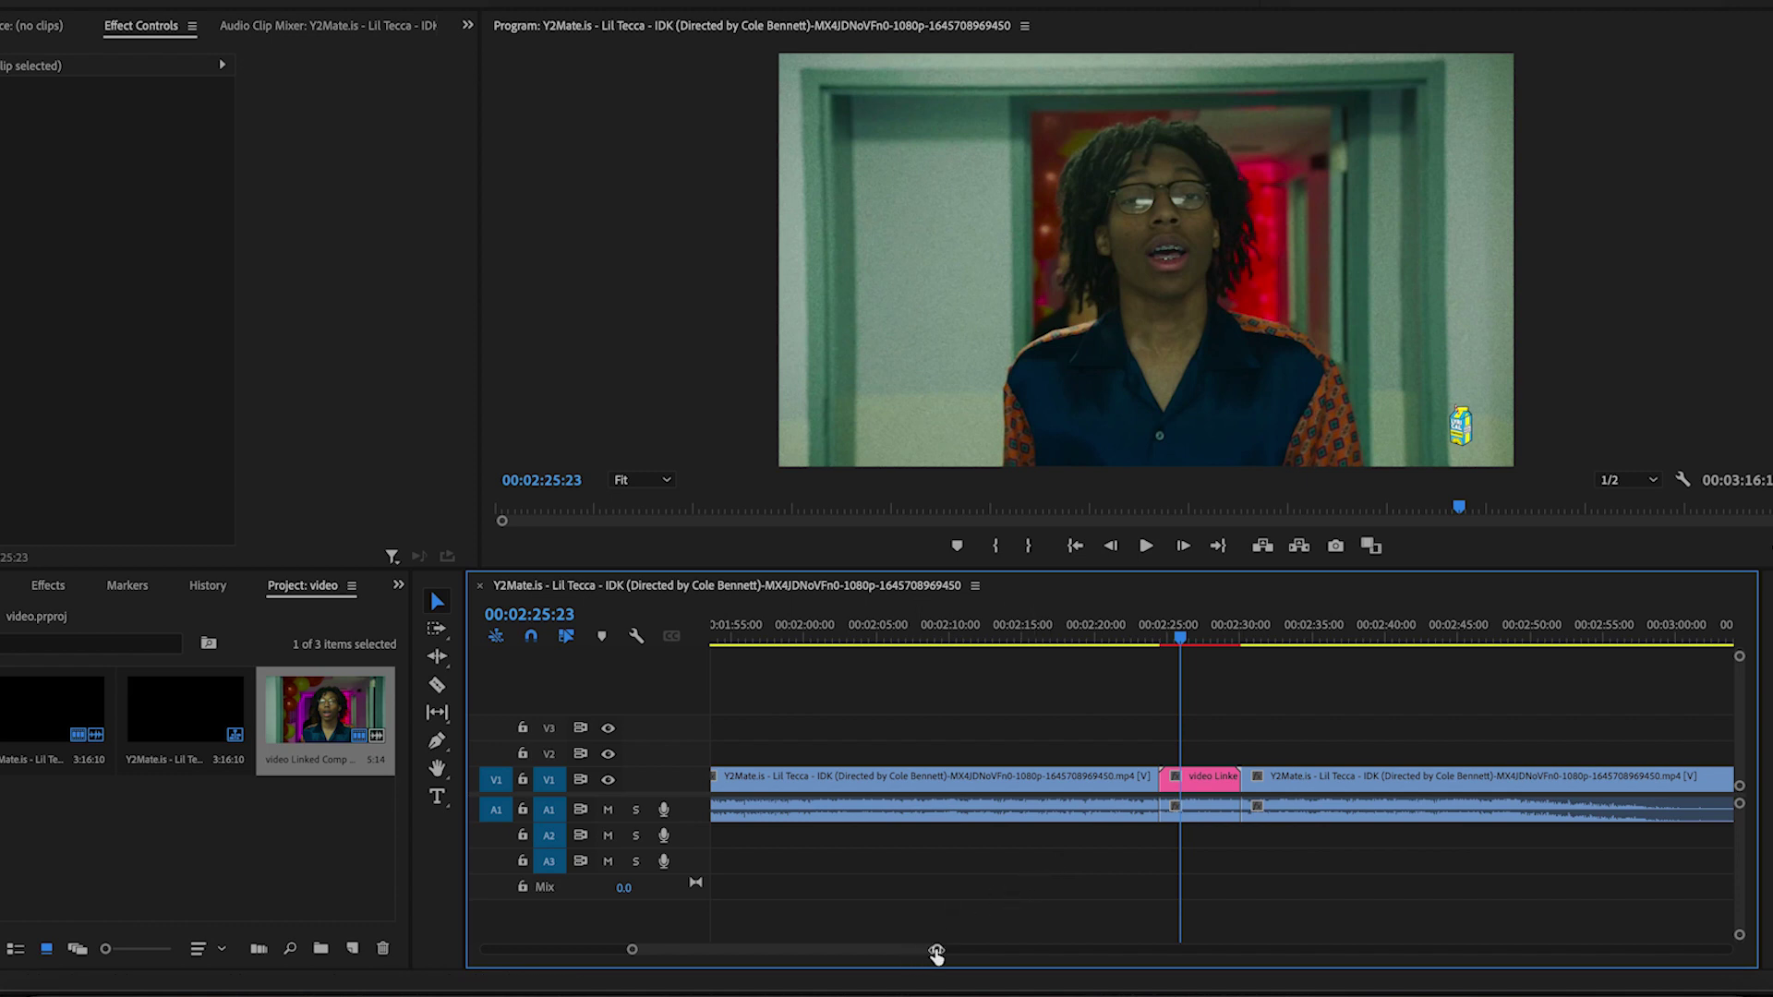
Mute audio track A1 and preview the pink linked composition clip around 00:02:26:15
{"action": "left_click_drag", "start_coordinate": [937, 954], "coordinate": [1064, 950]}
{"action": "left_click", "coordinate": [607, 810]}
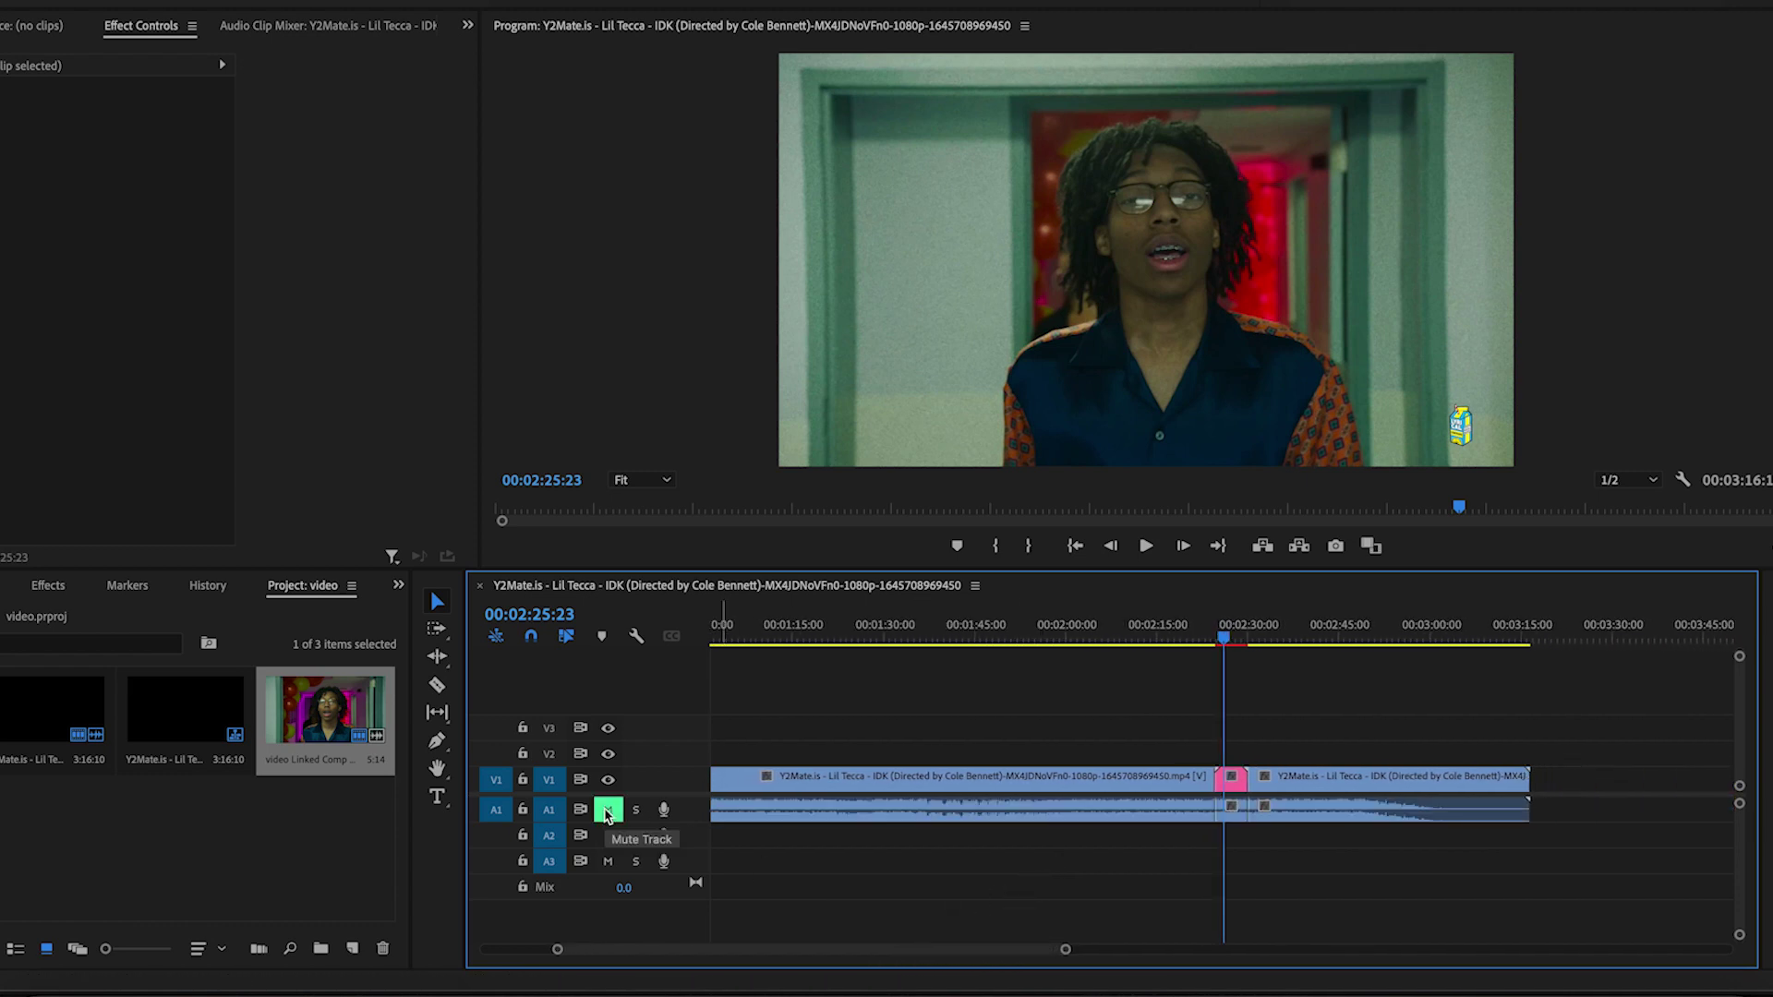
{"action": "left_click", "coordinate": [1243, 637]}
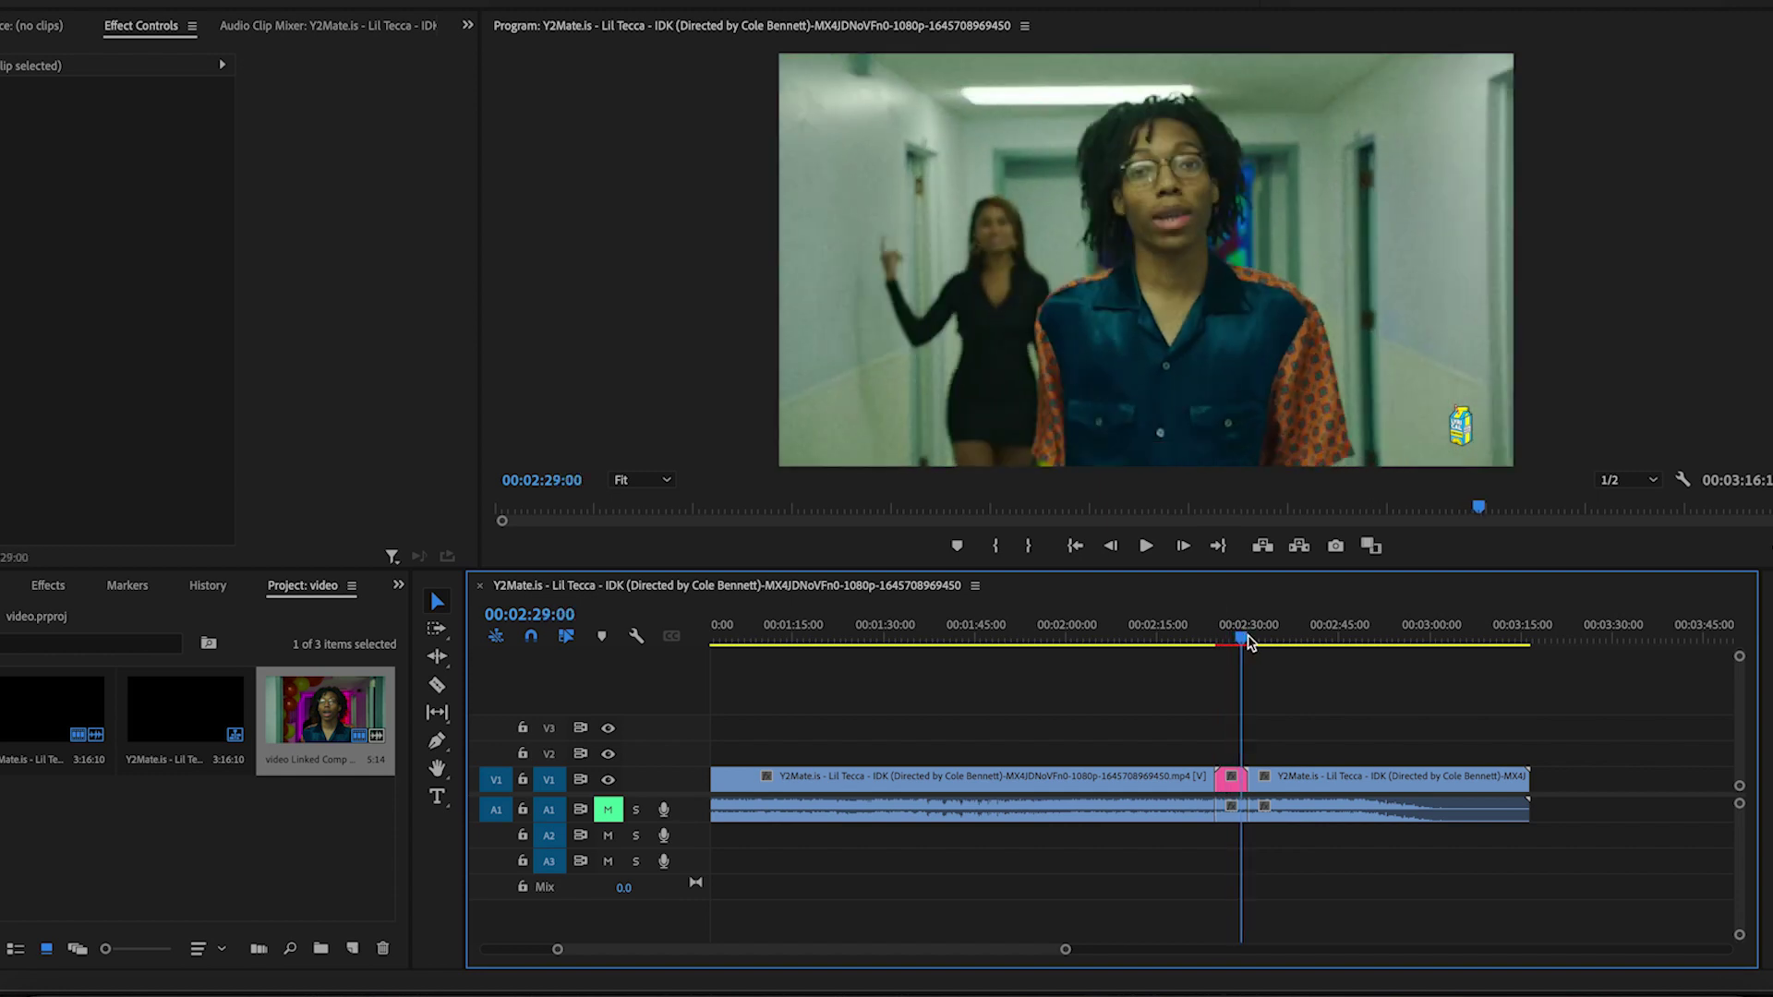
{"action": "left_click_drag", "start_coordinate": [1248, 642], "coordinate": [1226, 644]}
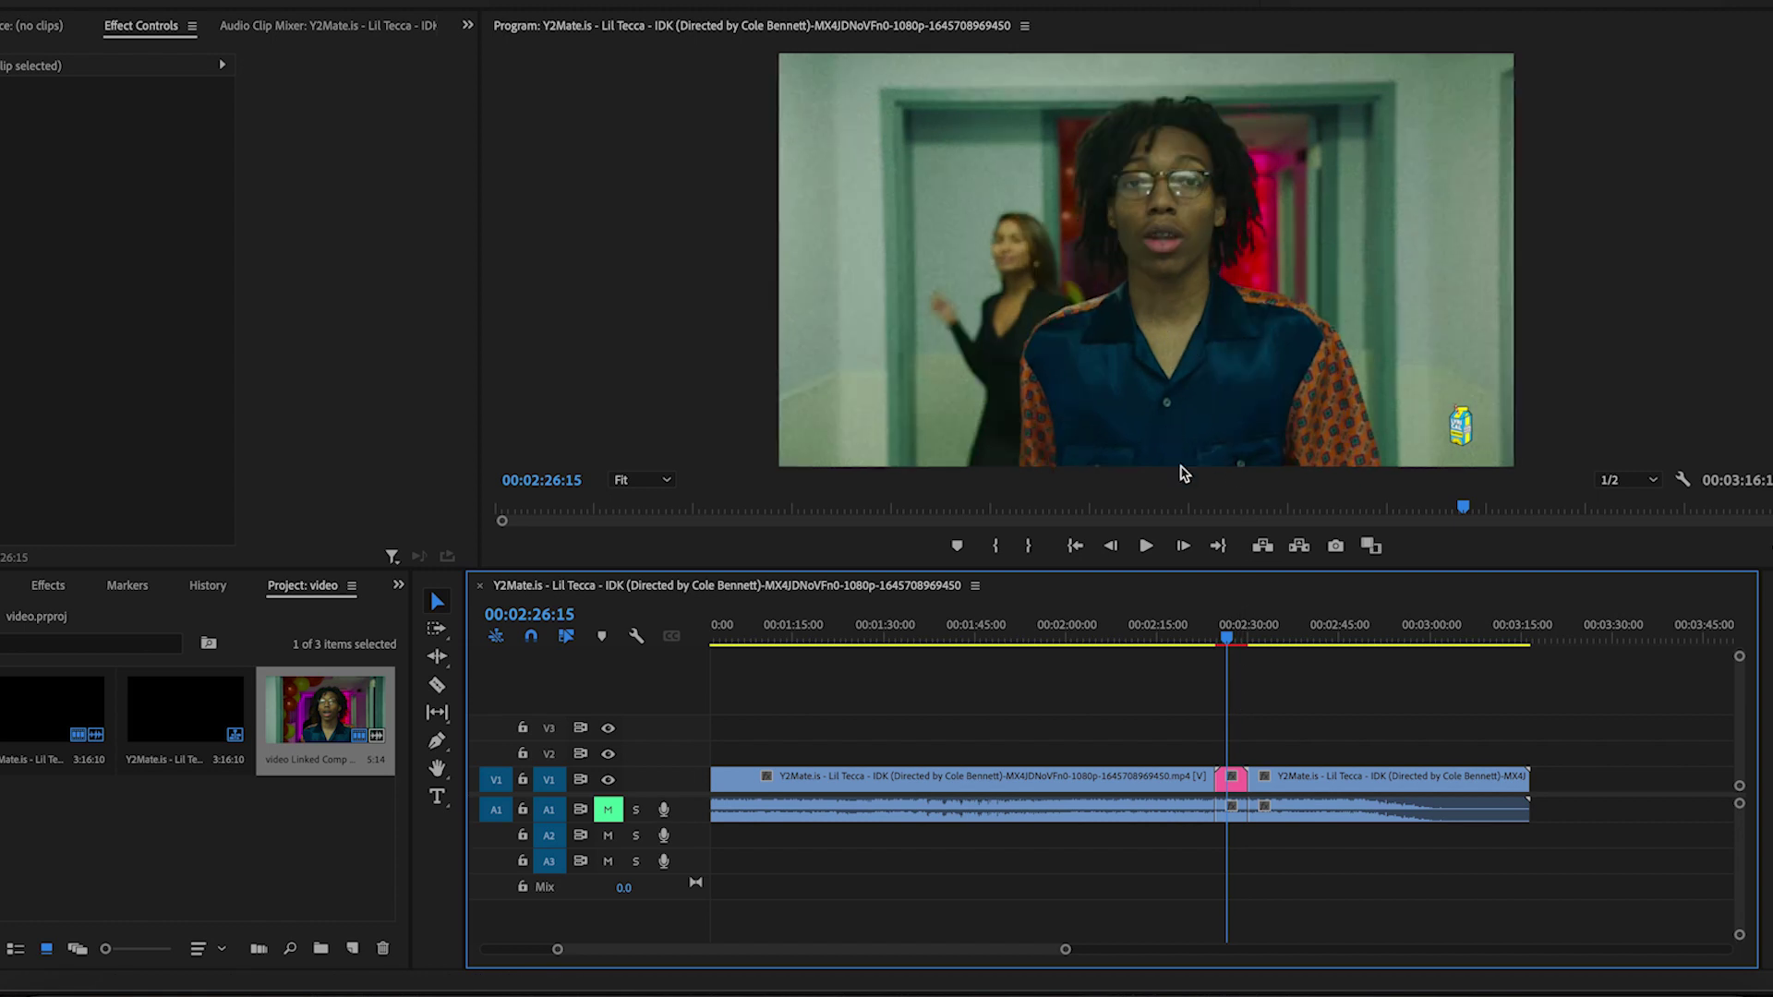
Select the linked composition clip on V1 and switch to its composition in Adobe After Effects 2021
{"action": "left_click_drag", "start_coordinate": [1228, 714], "coordinate": [1231, 714]}
{"action": "left_click", "coordinate": [1231, 779]}
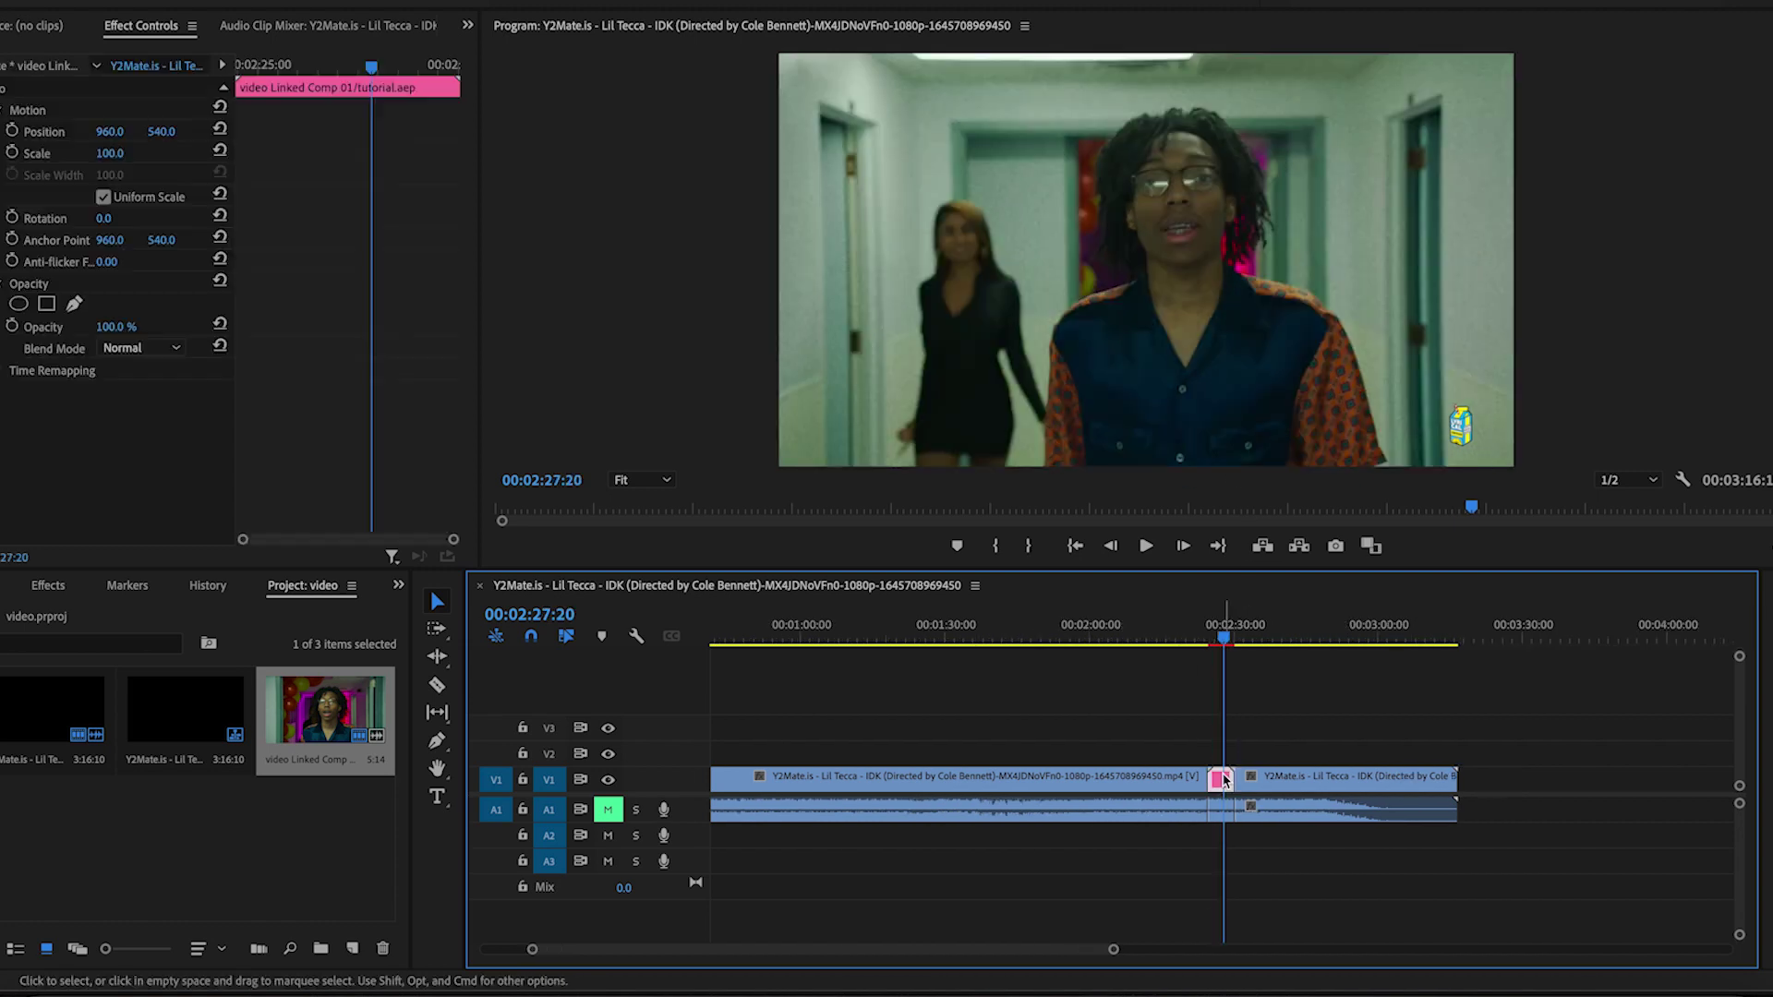
{"action": "right_click", "coordinate": [1224, 780]}
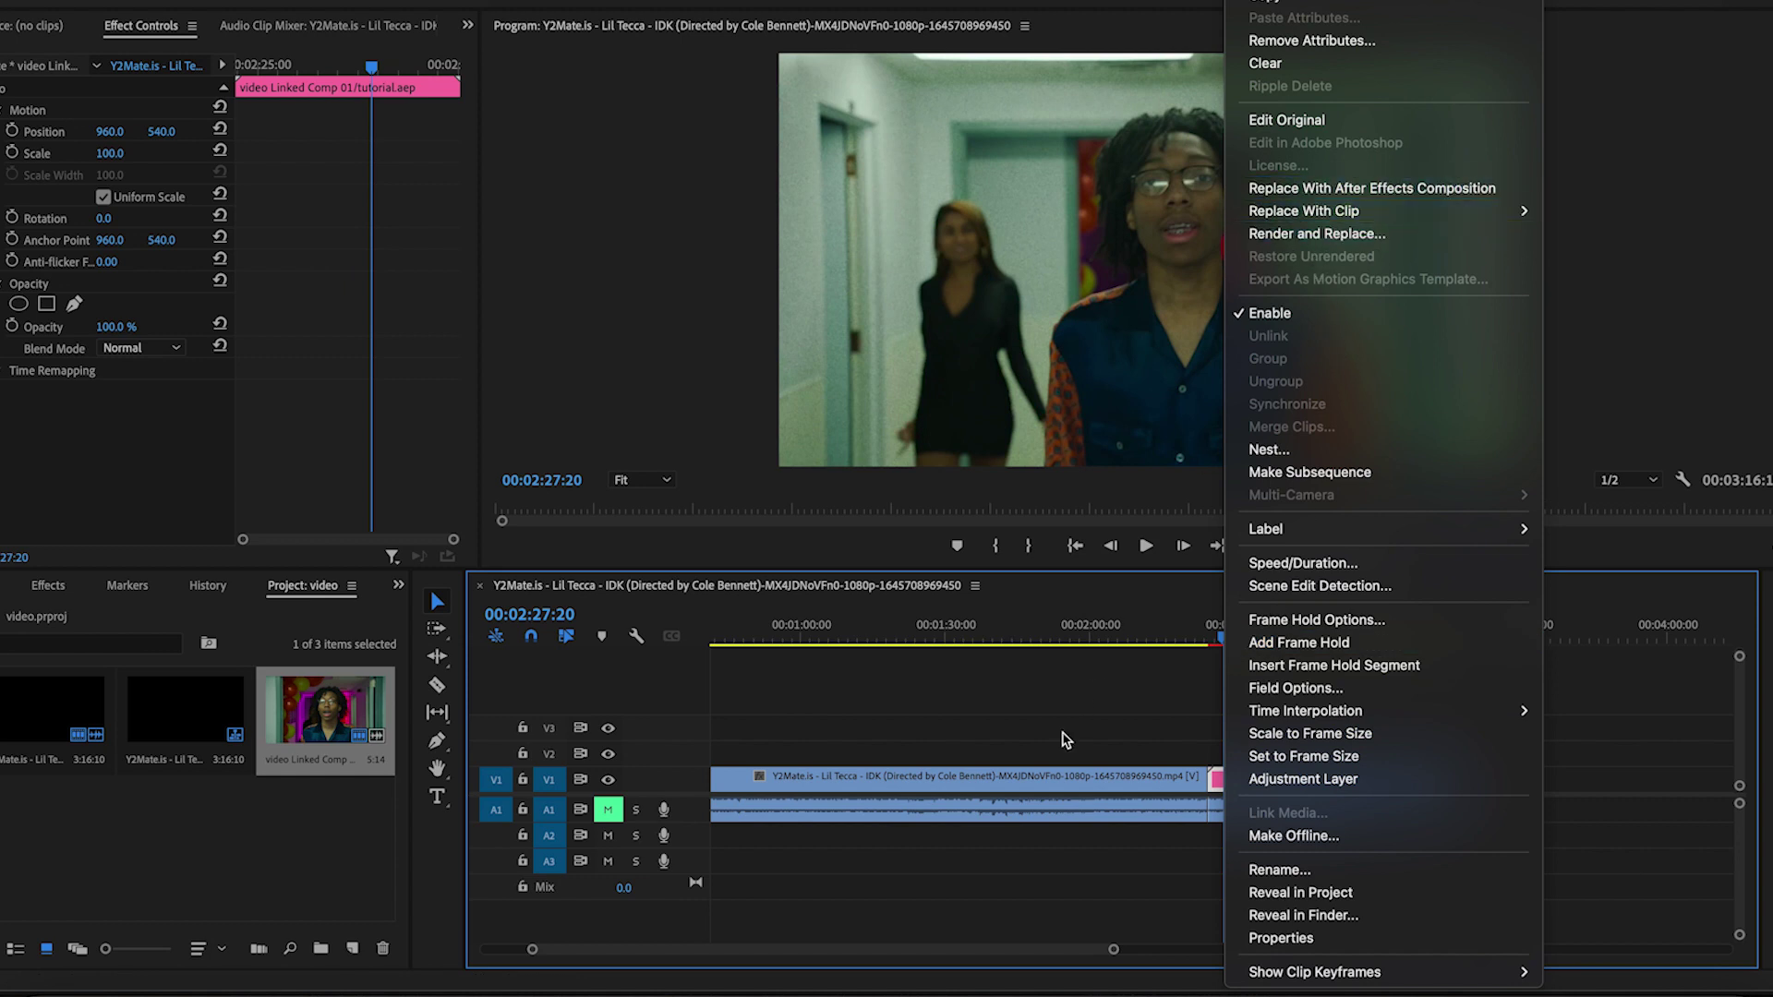
{"action": "left_click", "coordinate": [1059, 703]}
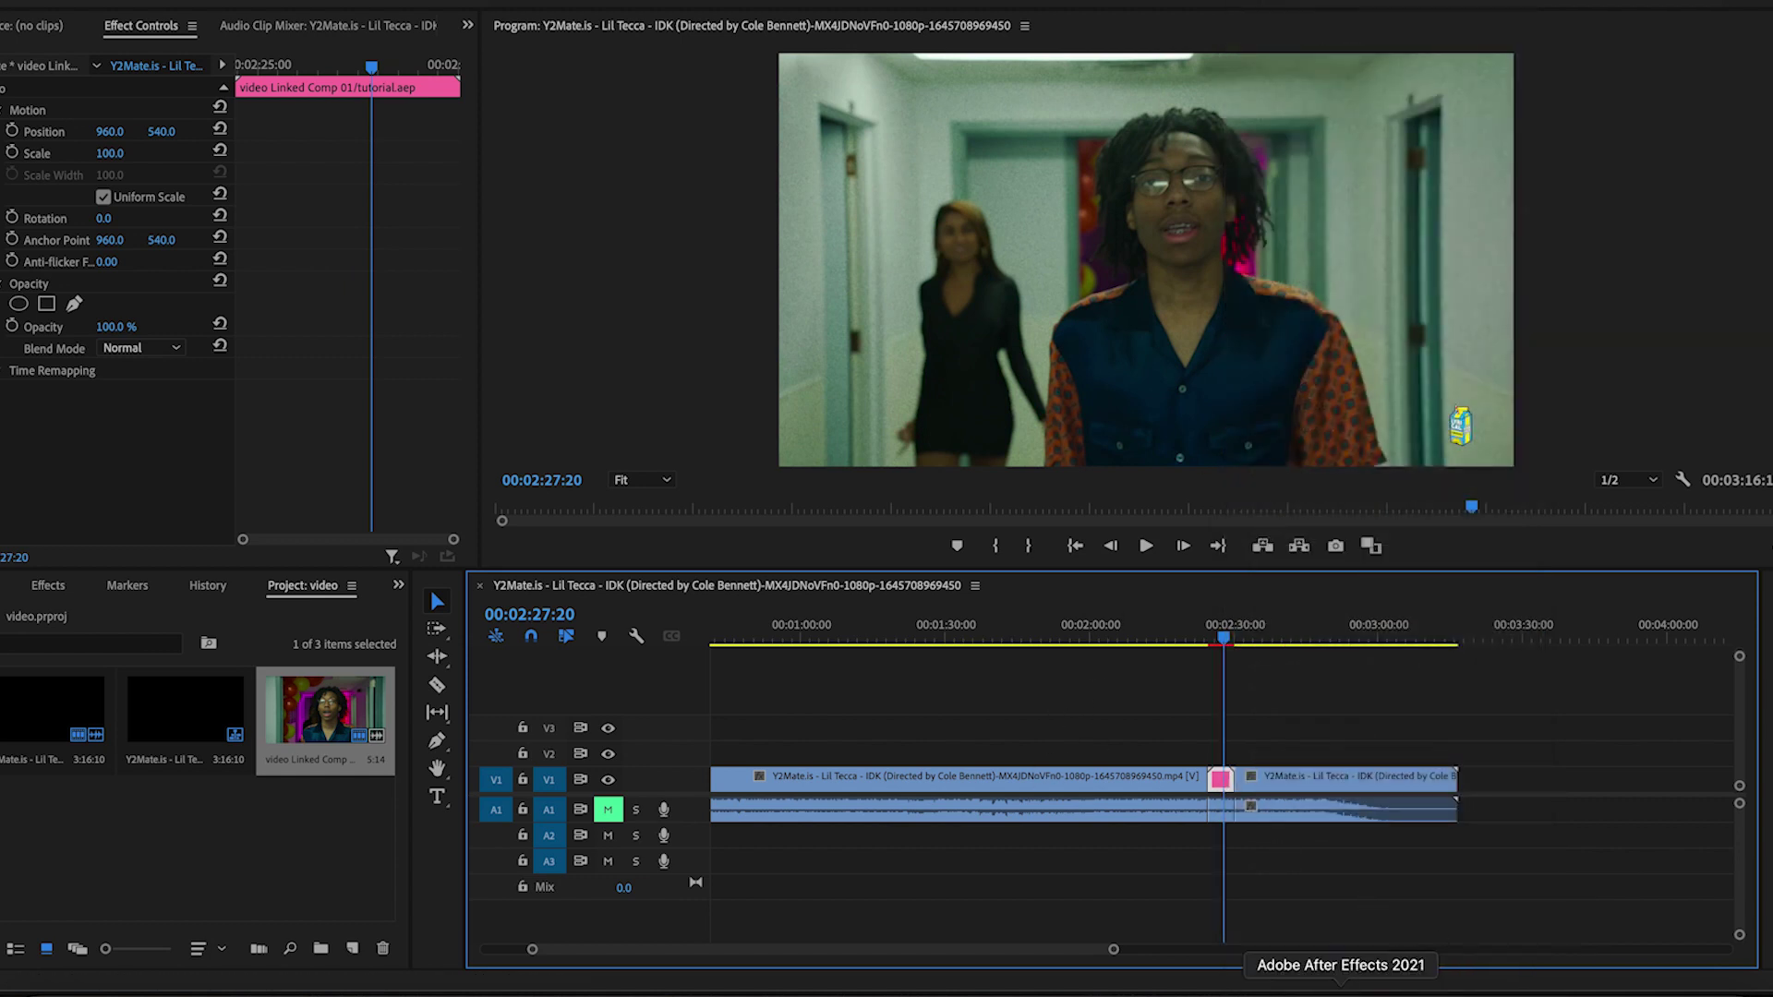
{"action": "left_click", "coordinate": [1491, 981]}
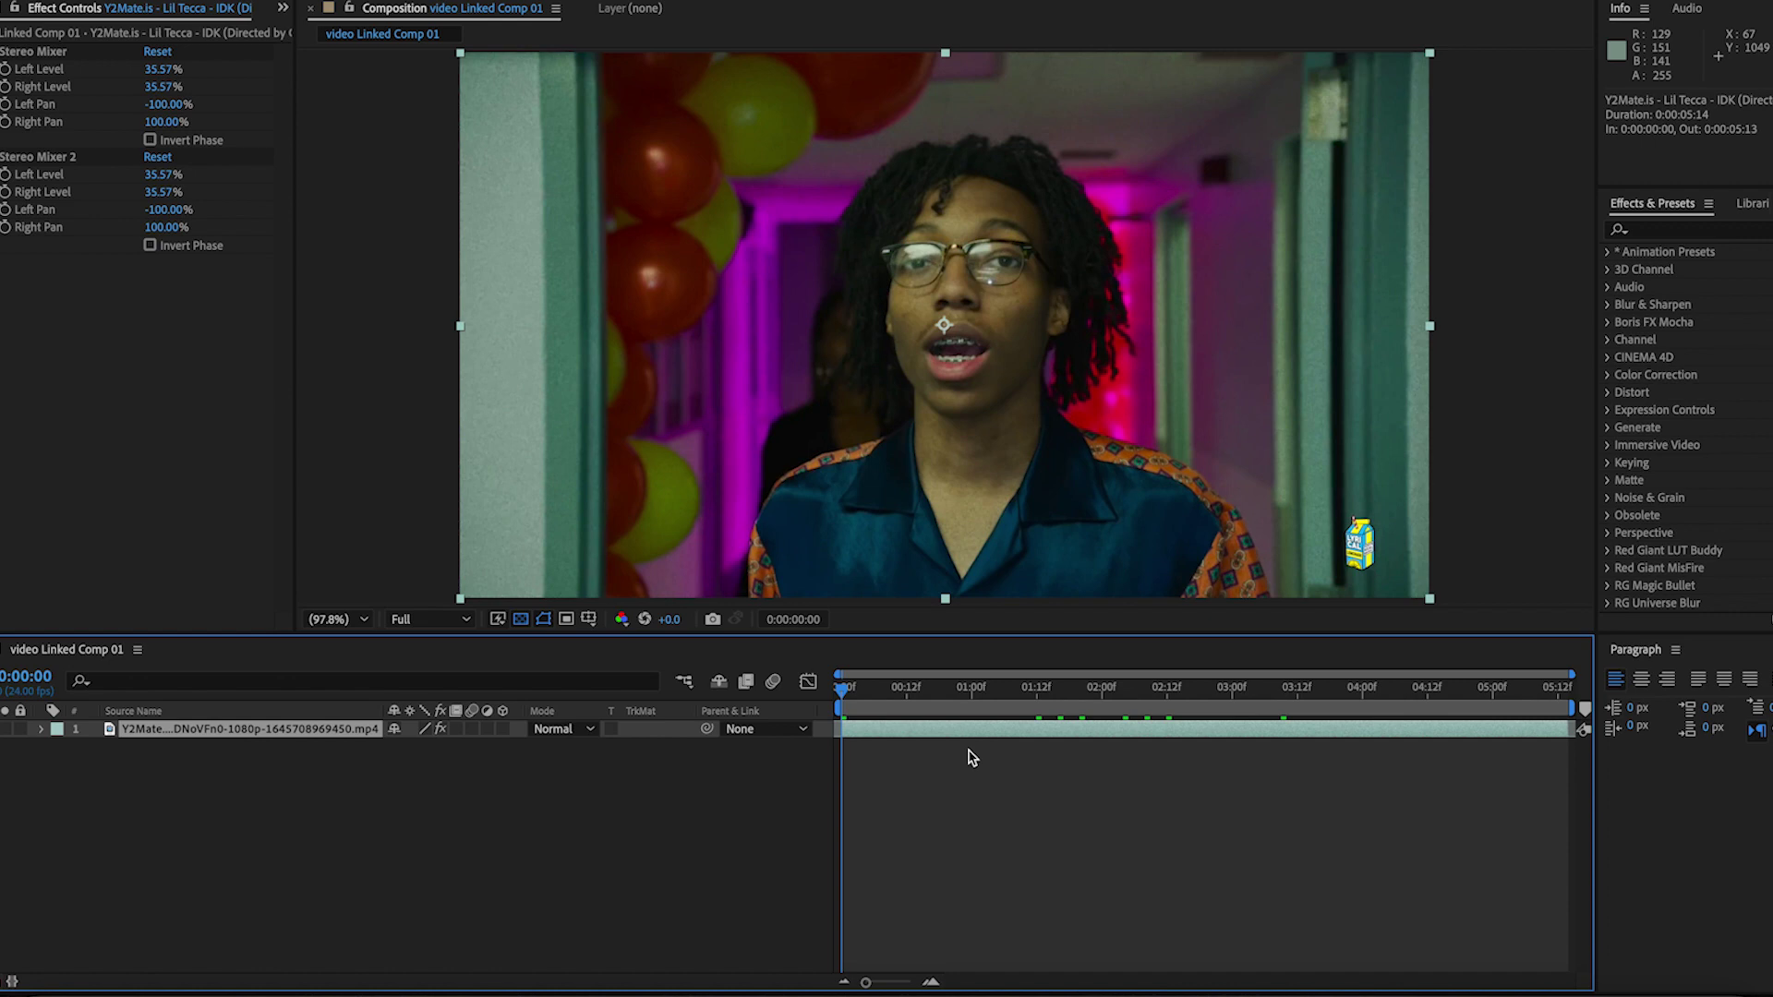
Duplicate the footage layer and outline the man in the upper copy with Roto Brush strokes over his hair and shoulders
{"action": "key", "text": "ctrl+d"}
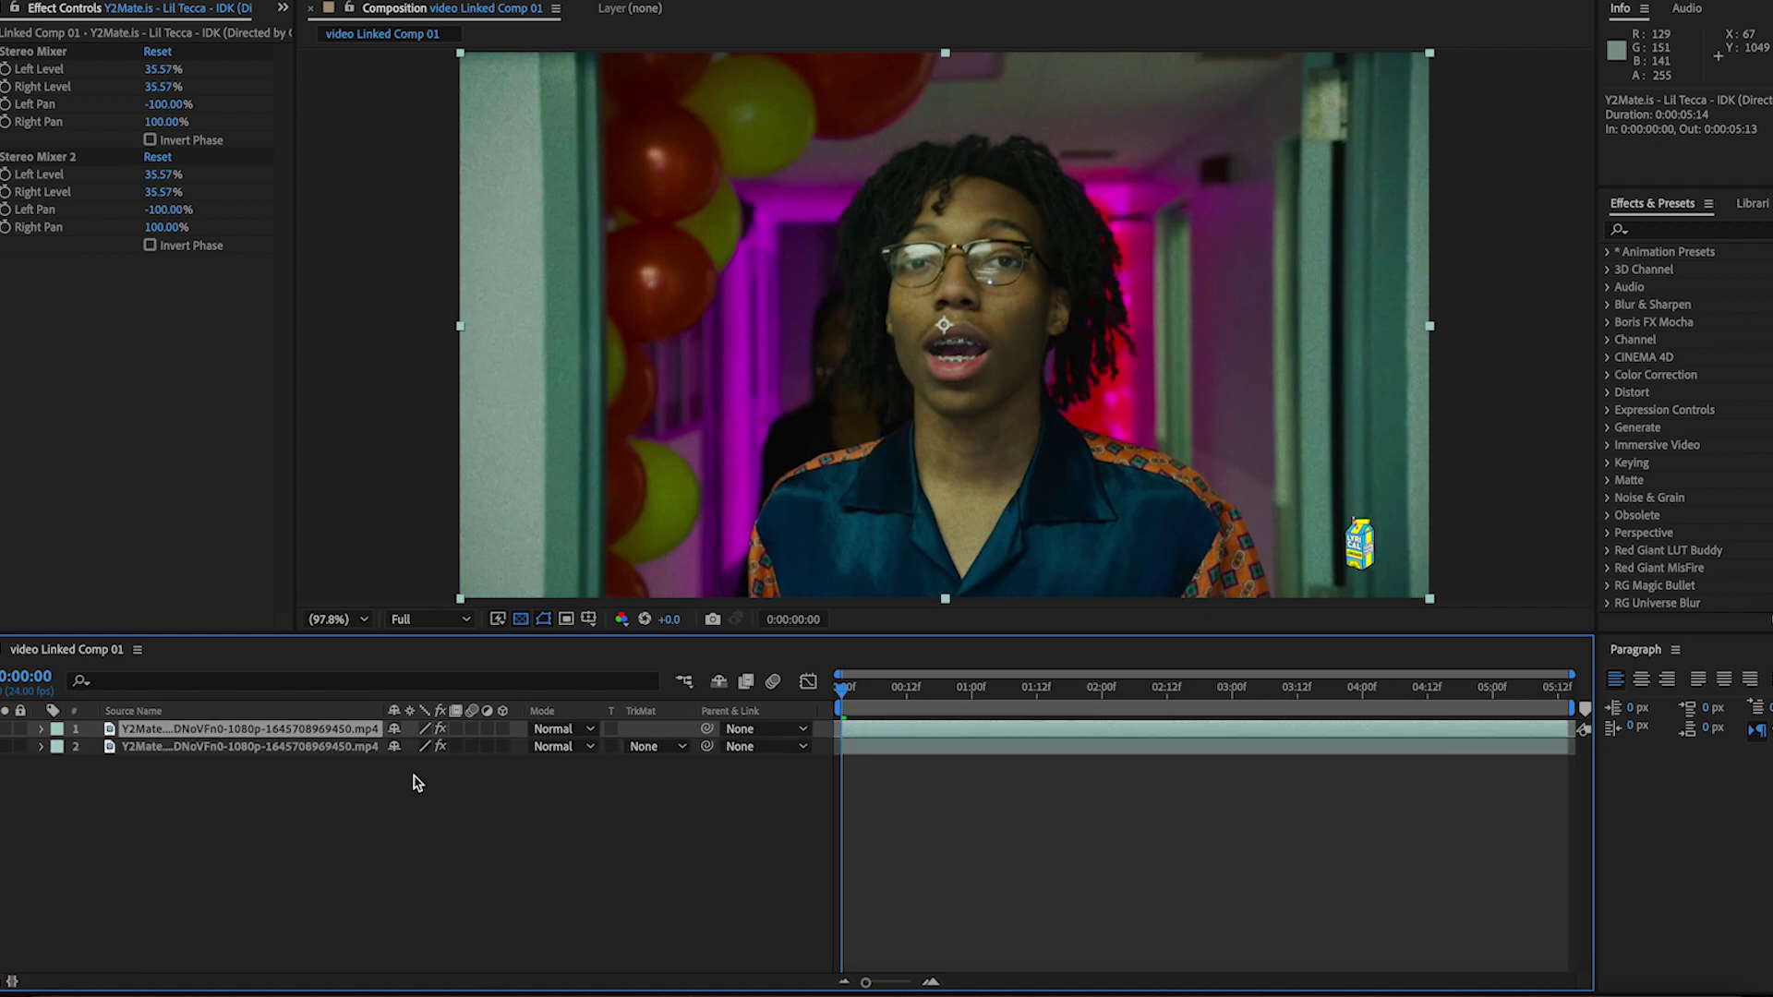
{"action": "double_click", "coordinate": [287, 732]}
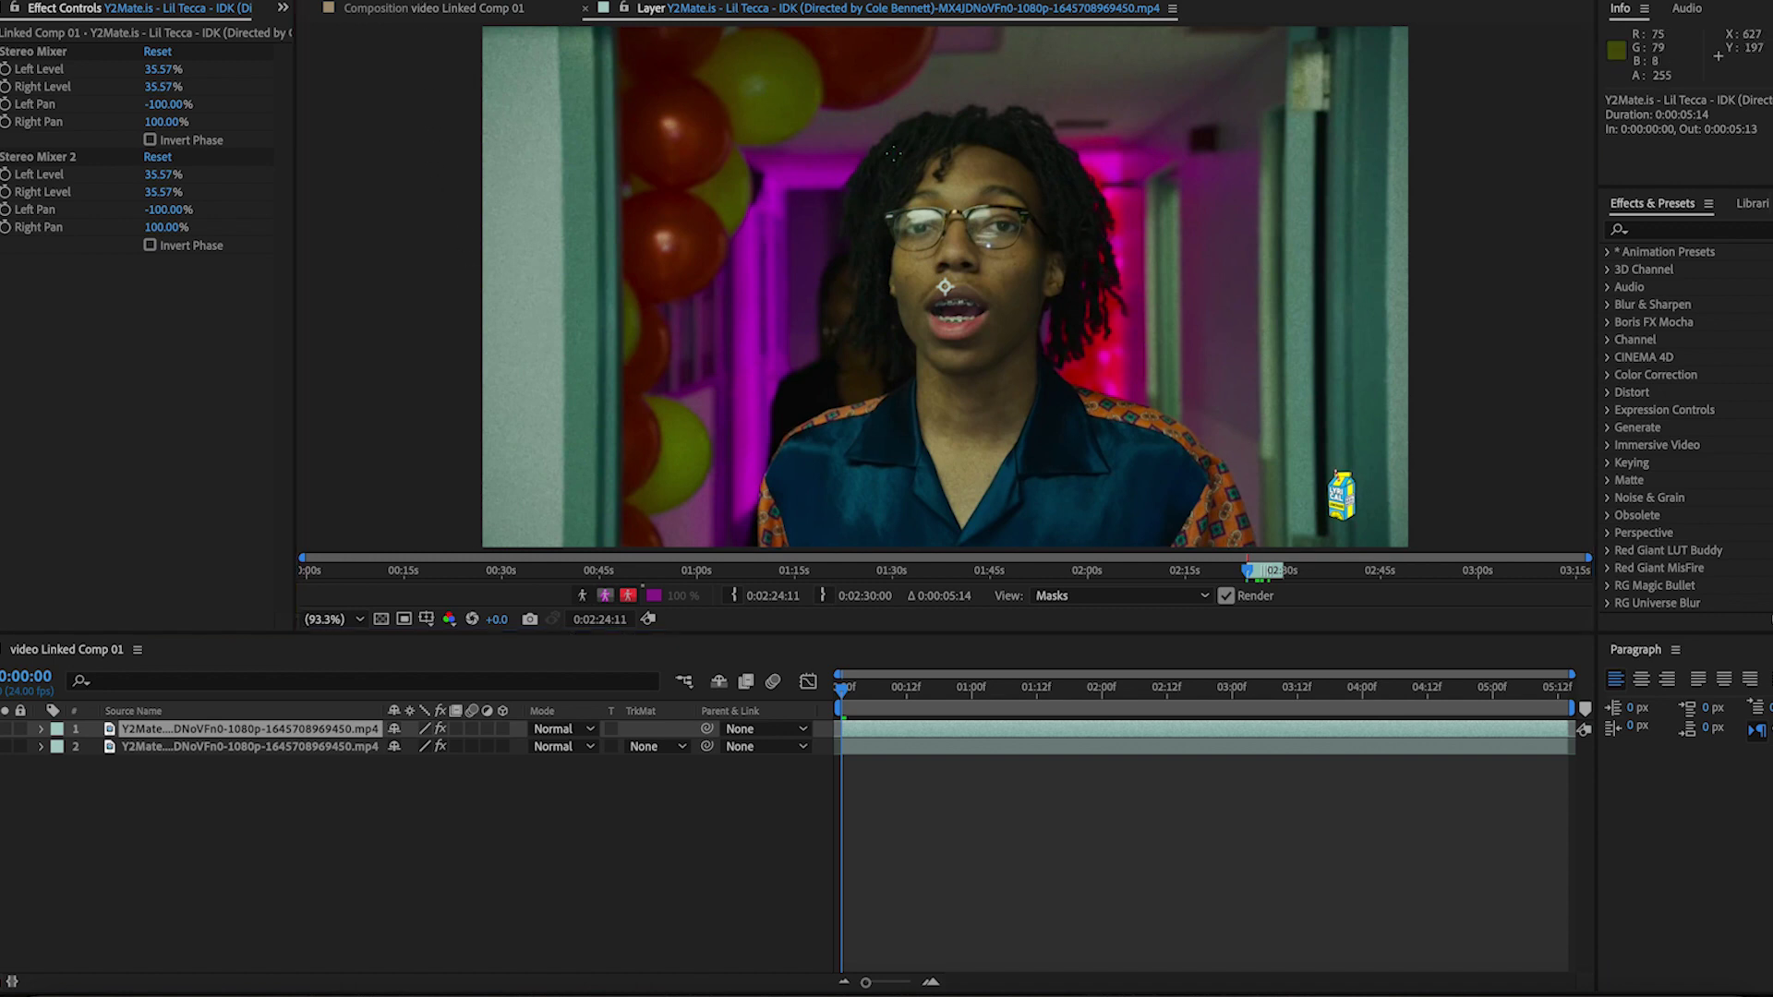
{"action": "mouse_move", "coordinate": [1088, 219]}
{"action": "left_mouse_down"}
{"action": "mouse_move", "coordinate": [1076, 185]}
{"action": "mouse_move", "coordinate": [1019, 144]}
{"action": "mouse_move", "coordinate": [921, 143]}
{"action": "mouse_move", "coordinate": [909, 191]}
{"action": "mouse_move", "coordinate": [963, 335]}
{"action": "mouse_move", "coordinate": [853, 485]}
{"action": "mouse_move", "coordinate": [931, 511]}
{"action": "mouse_move", "coordinate": [1081, 507]}
{"action": "left_mouse_up"}
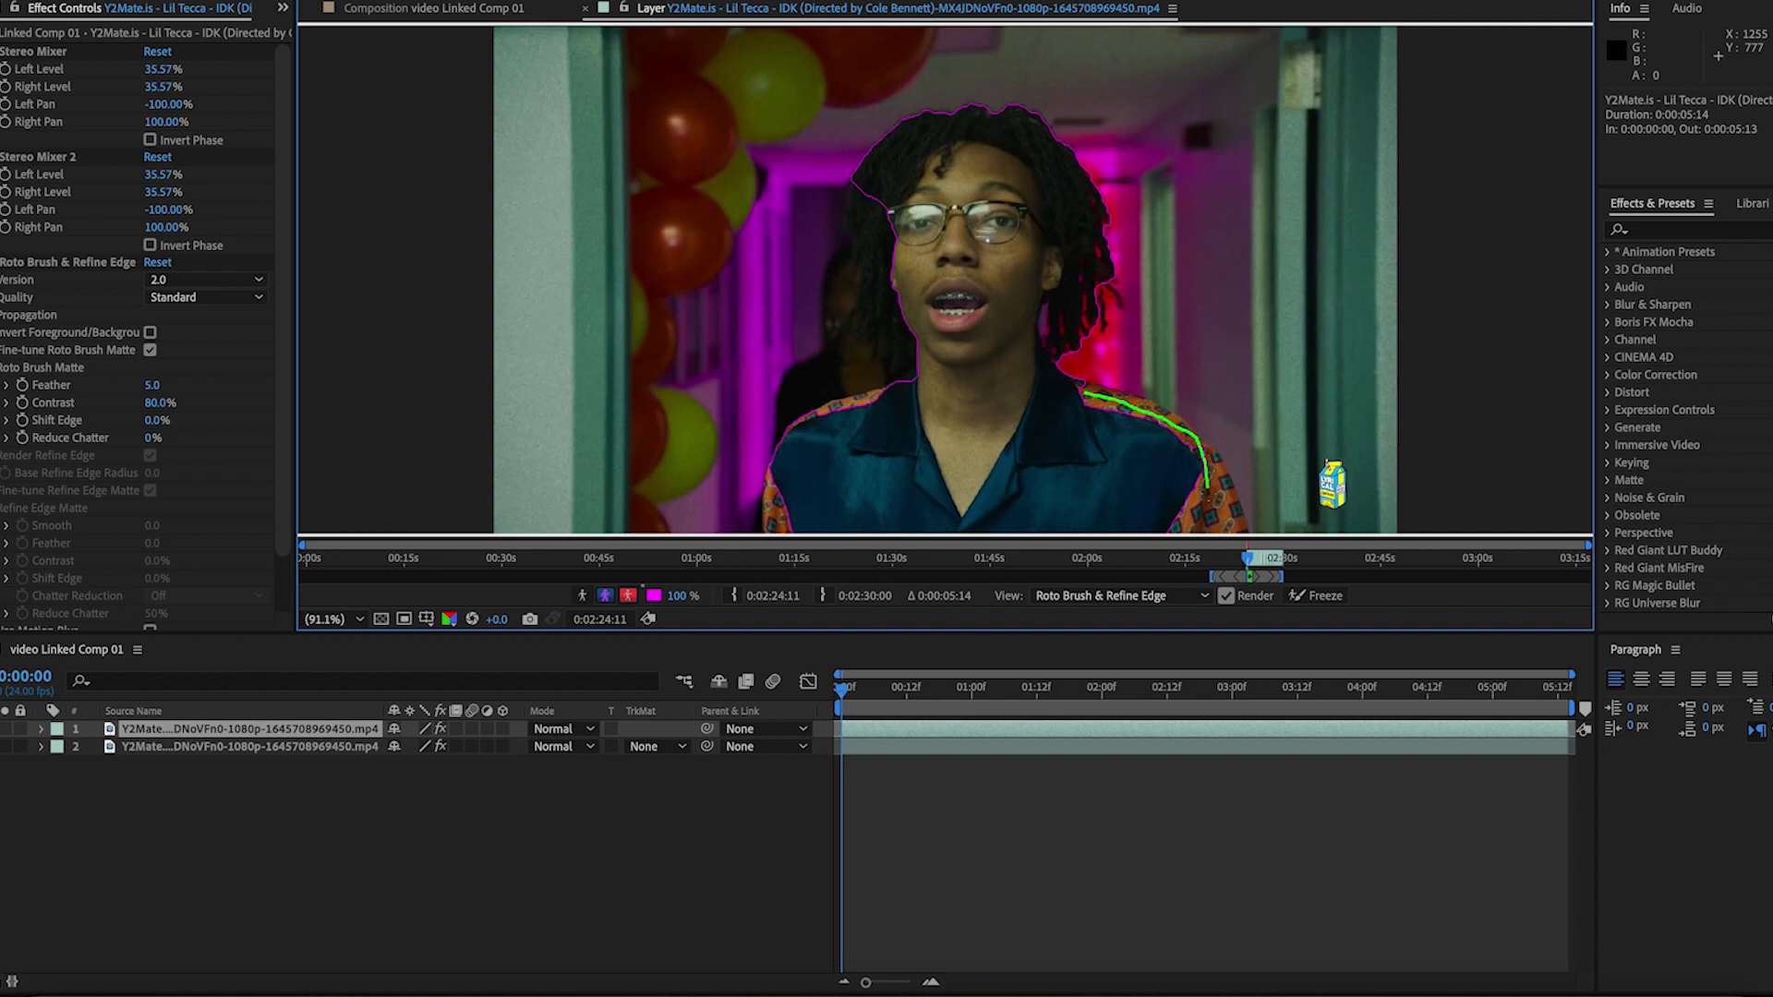
{"action": "left_click_drag", "start_coordinate": [1224, 529], "coordinate": [1226, 528]}
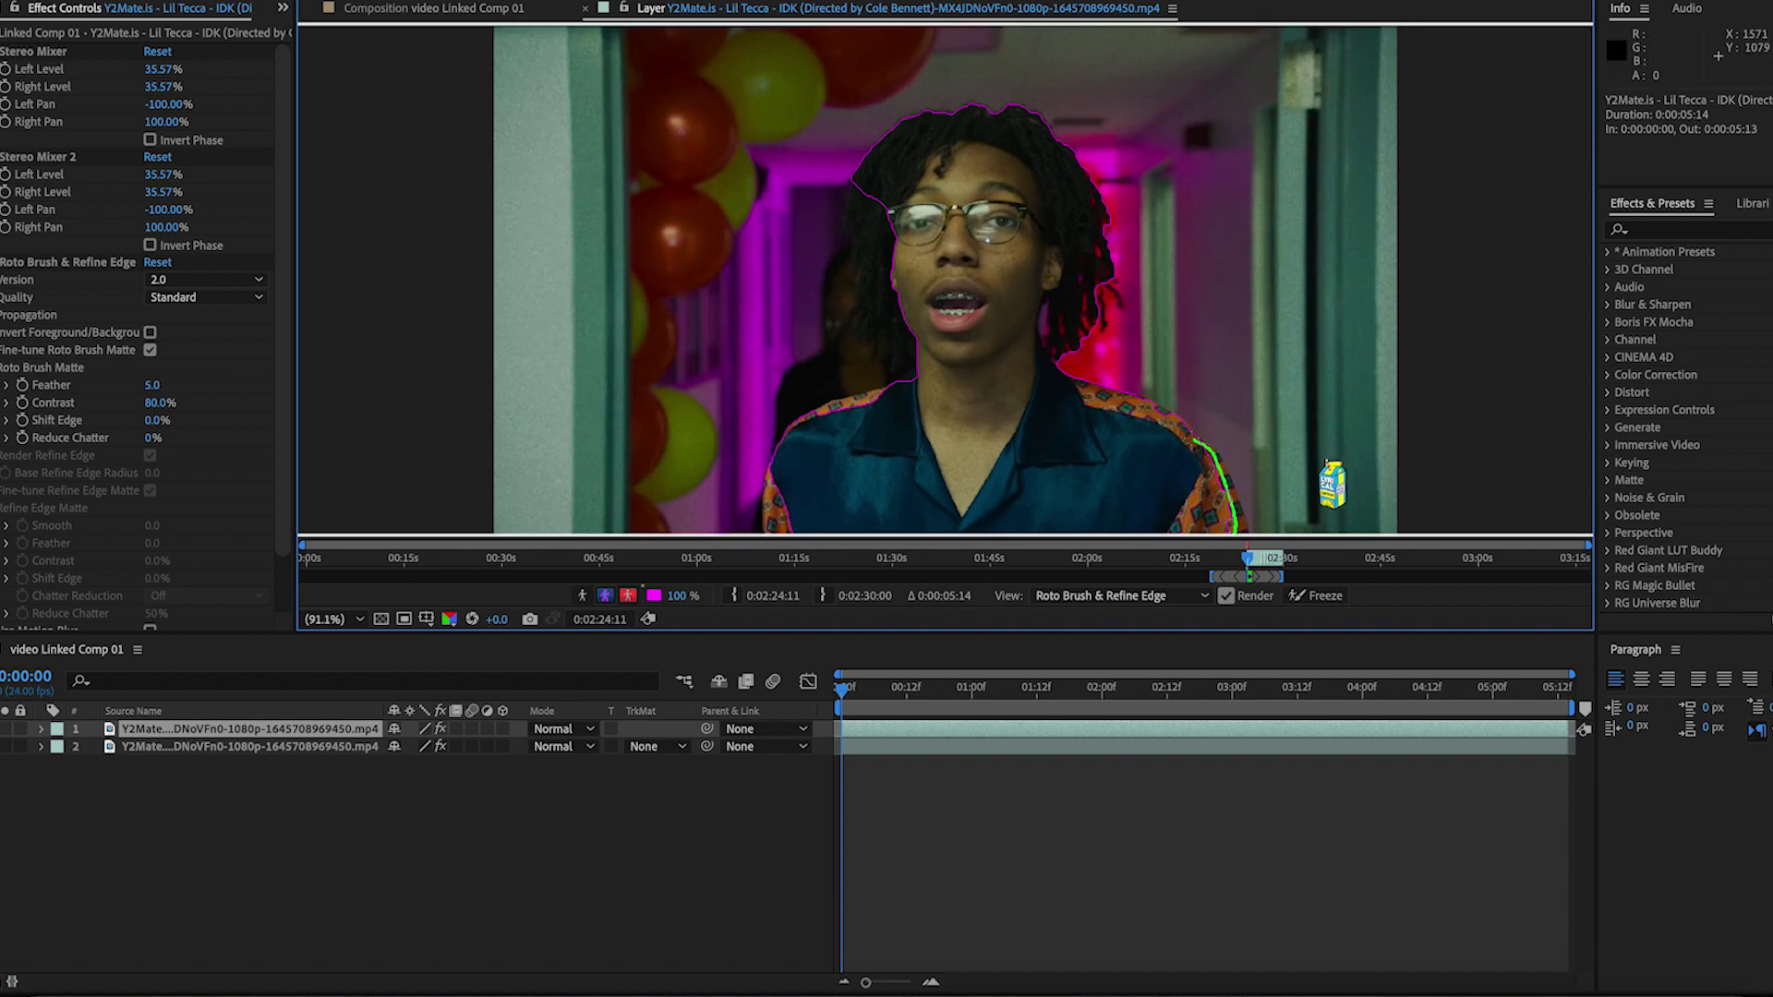
{"action": "left_click_drag", "start_coordinate": [1233, 534], "coordinate": [1233, 534]}
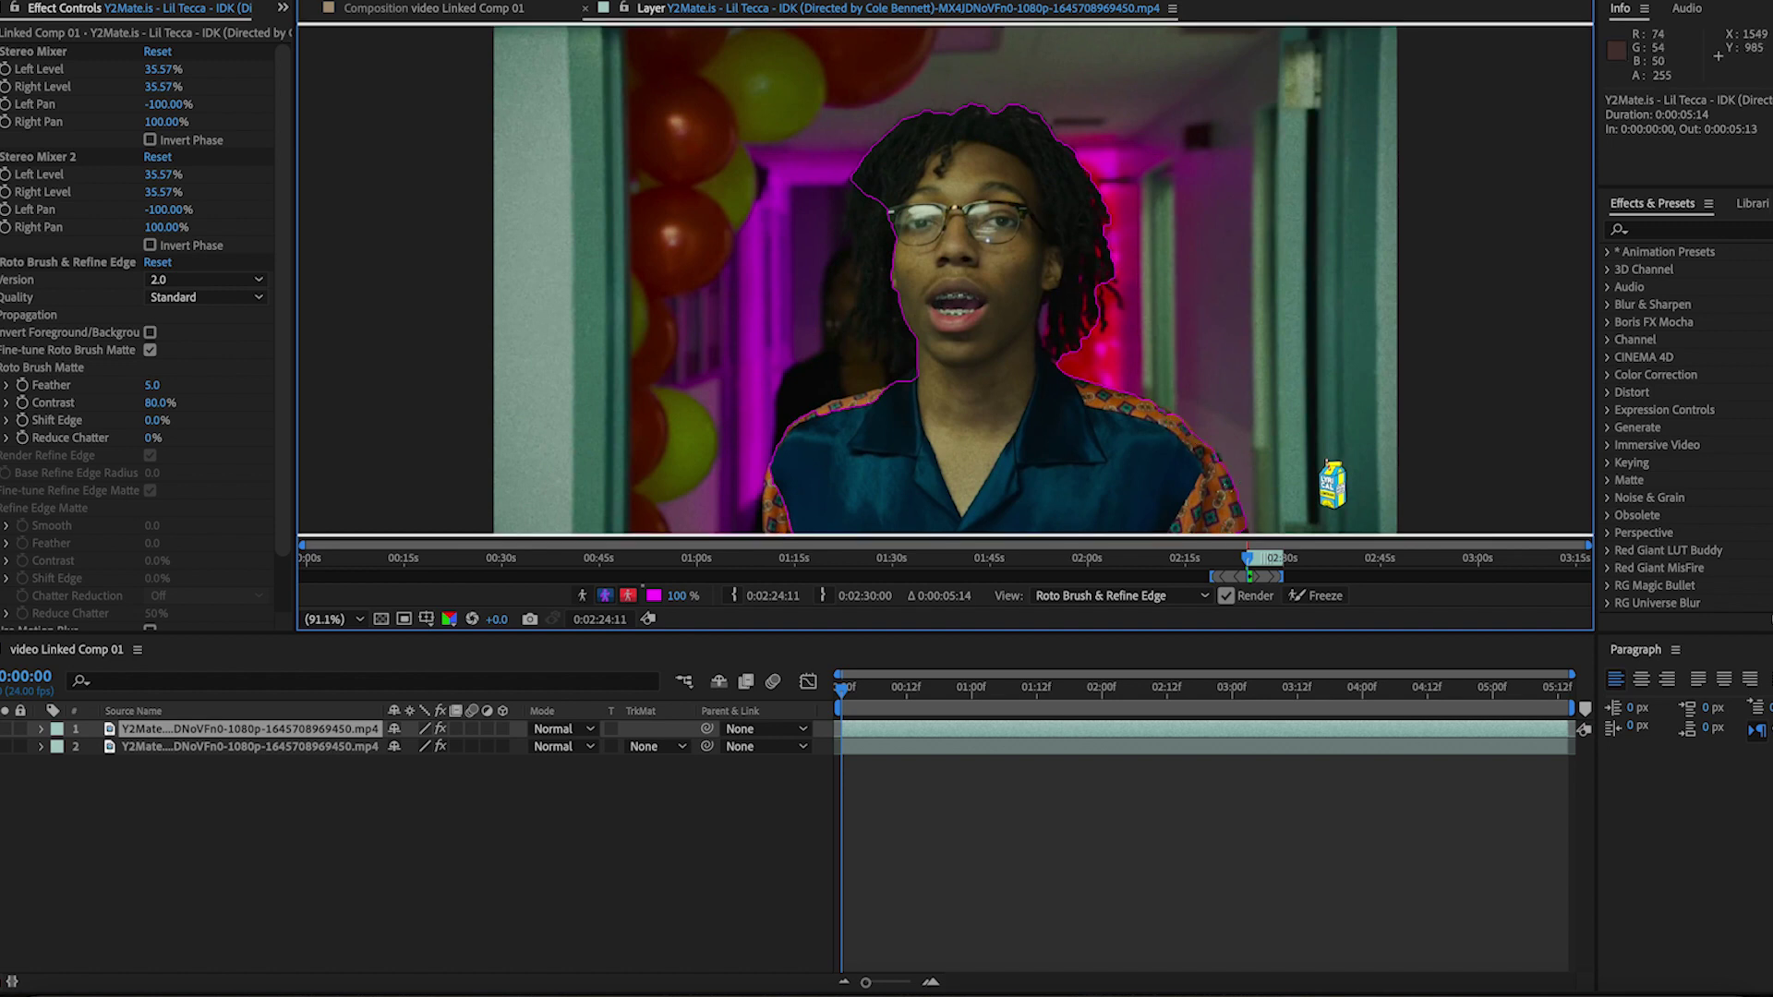
{"action": "left_click_drag", "start_coordinate": [1167, 415], "coordinate": [1154, 408]}
{"action": "left_click_drag", "start_coordinate": [868, 397], "coordinate": [845, 203]}
{"action": "left_click", "coordinate": [1316, 596]}
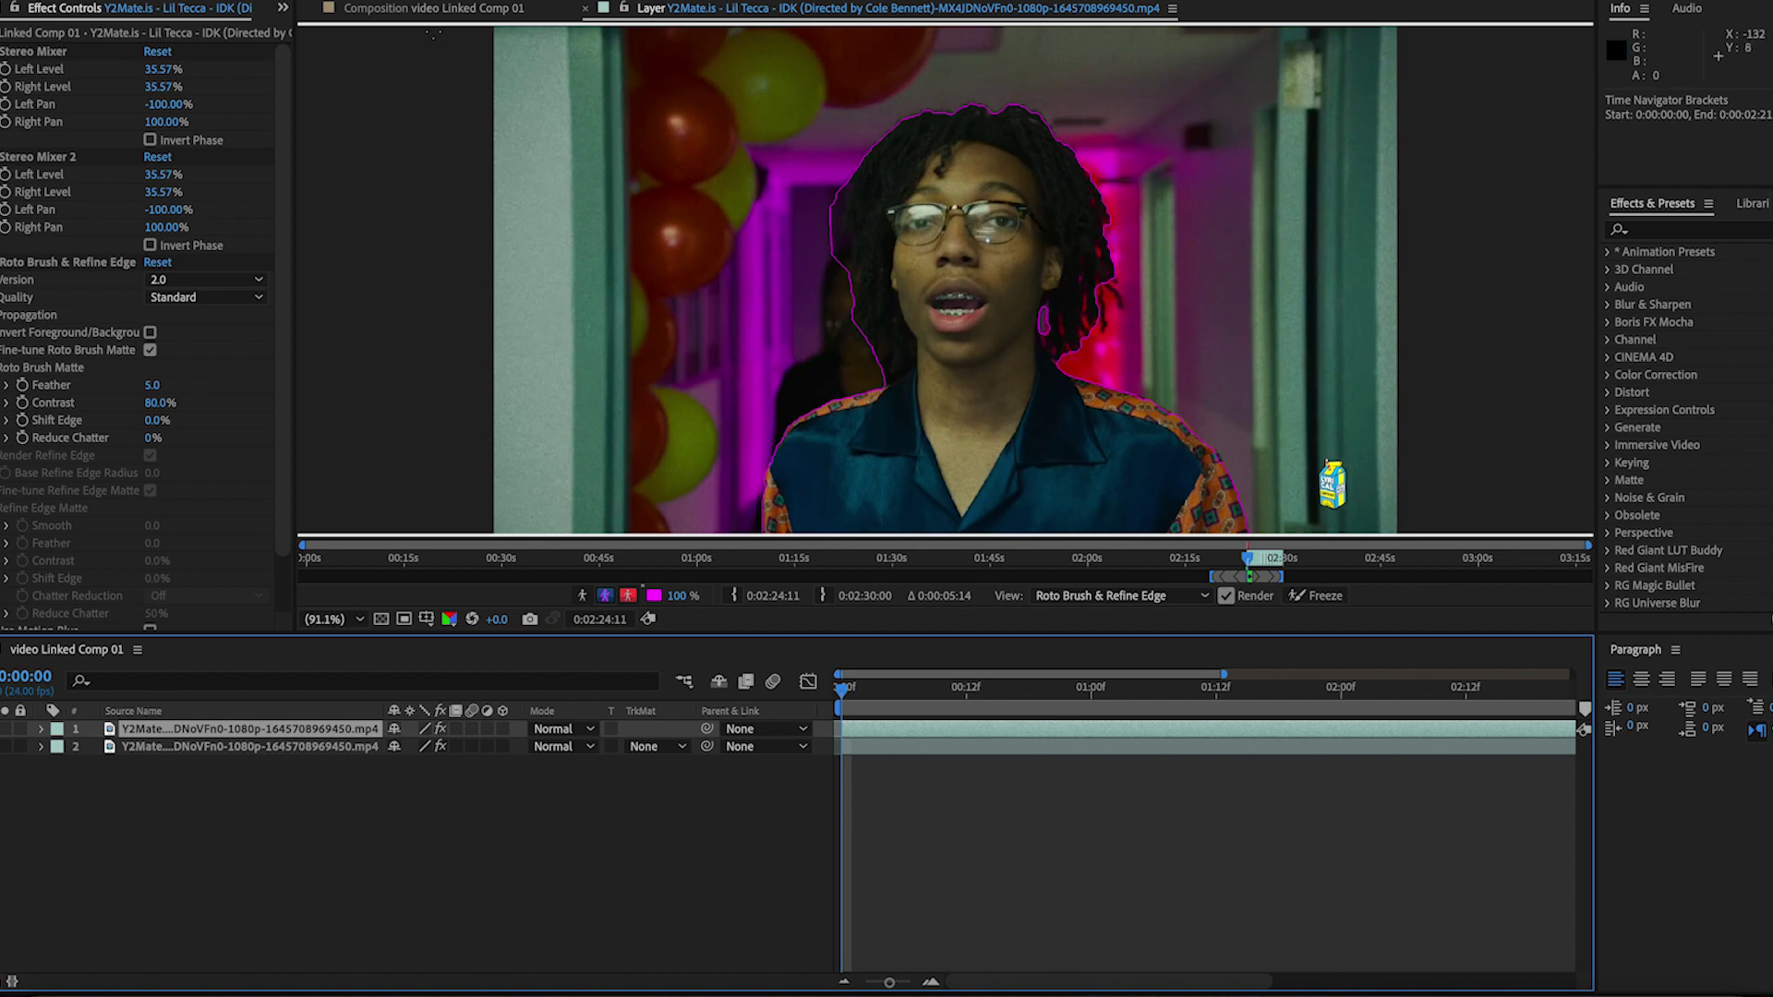
Hide the original footage layer in the composition and scrub through the cutout up to 0:00:01:01
{"action": "left_click", "coordinate": [441, 13]}
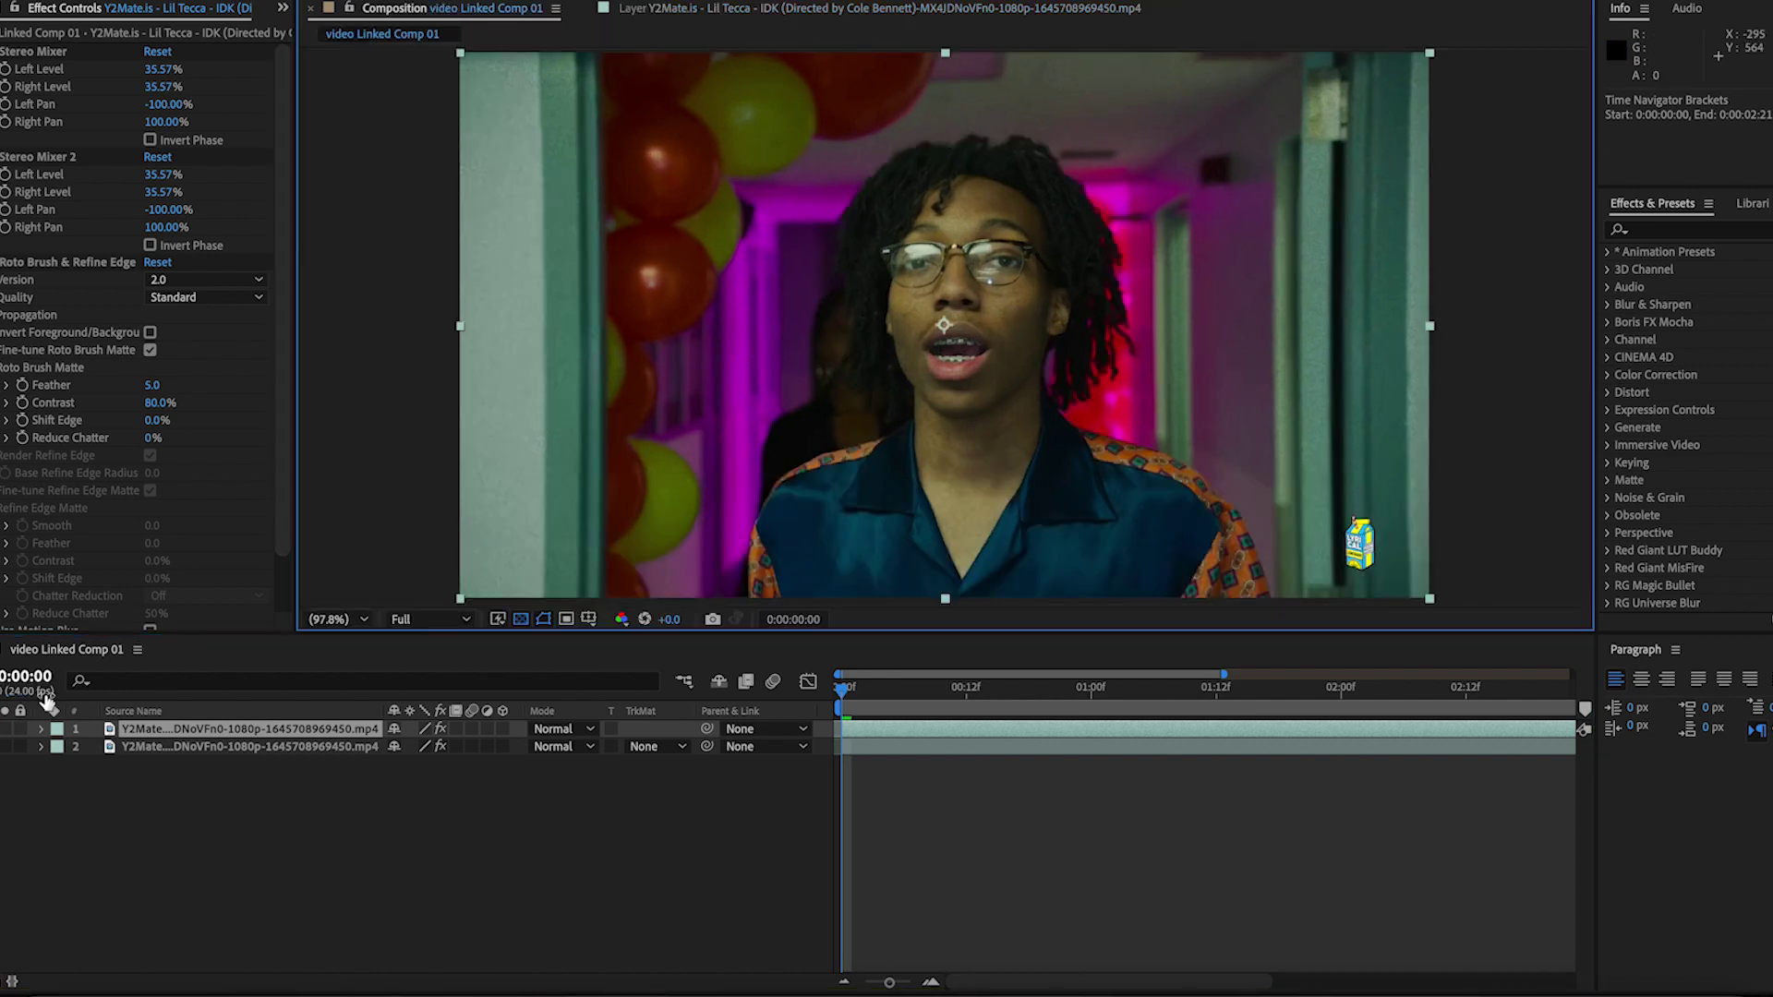
{"action": "left_click", "coordinate": [845, 691]}
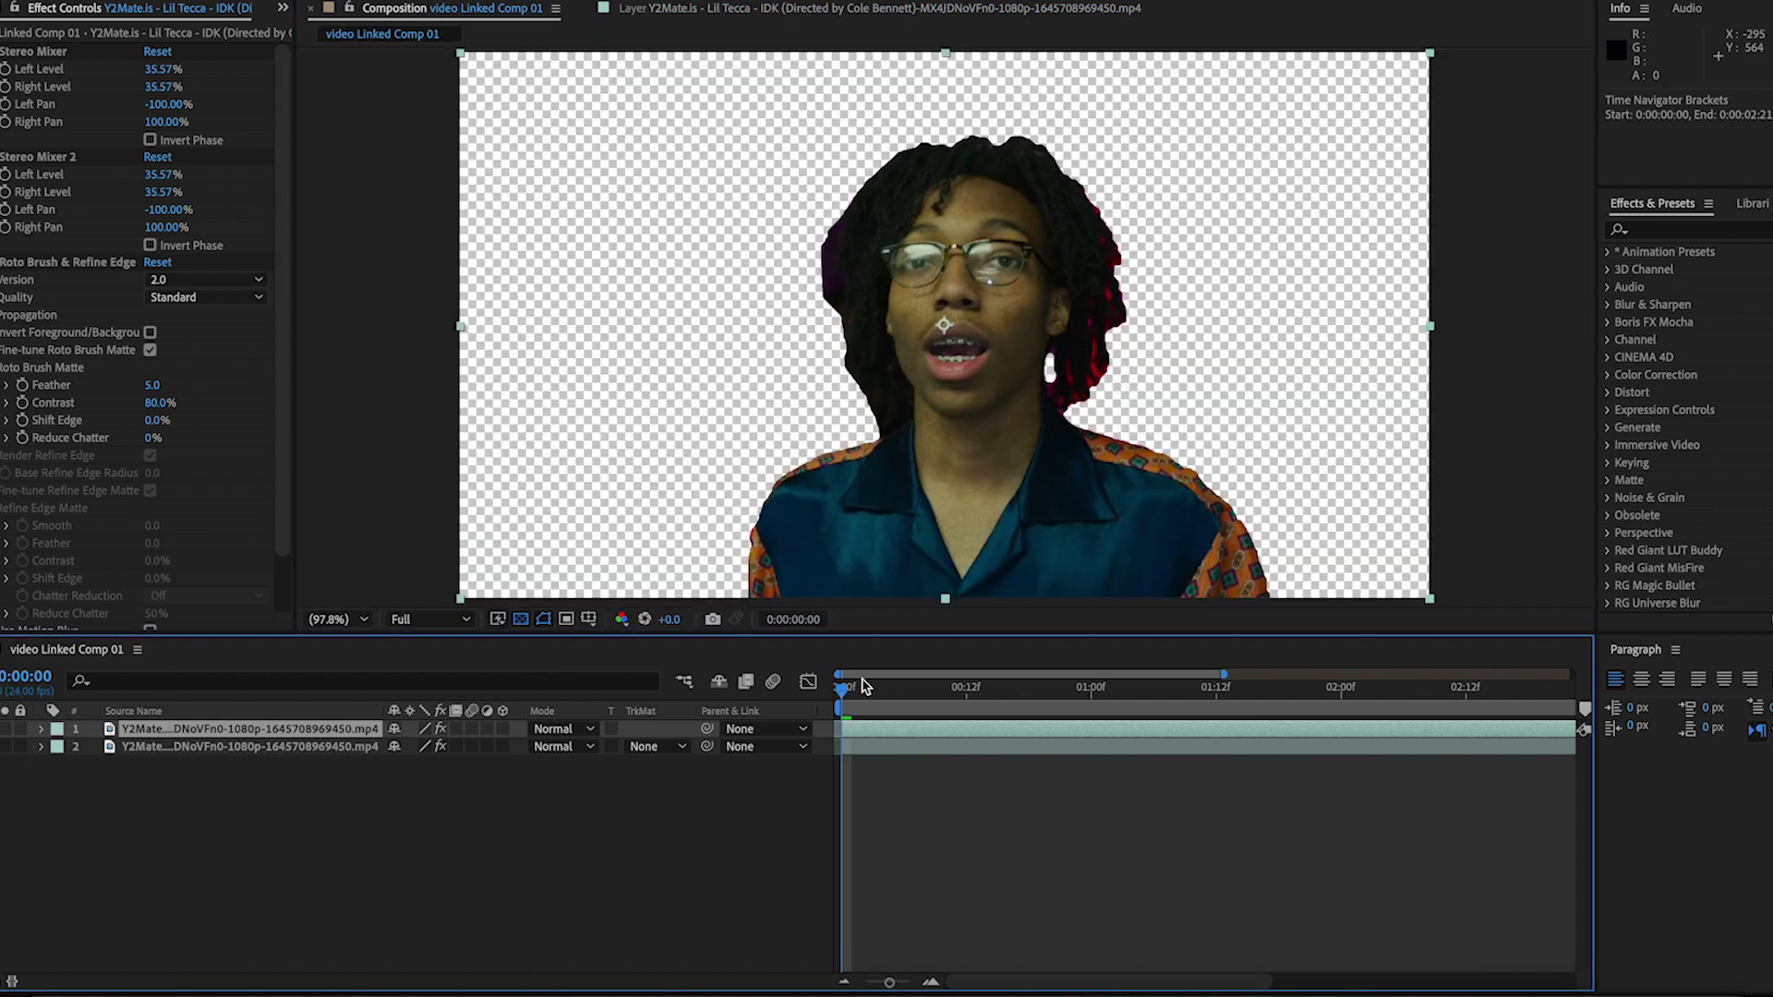
{"action": "left_click_drag", "start_coordinate": [846, 692], "coordinate": [1103, 697]}
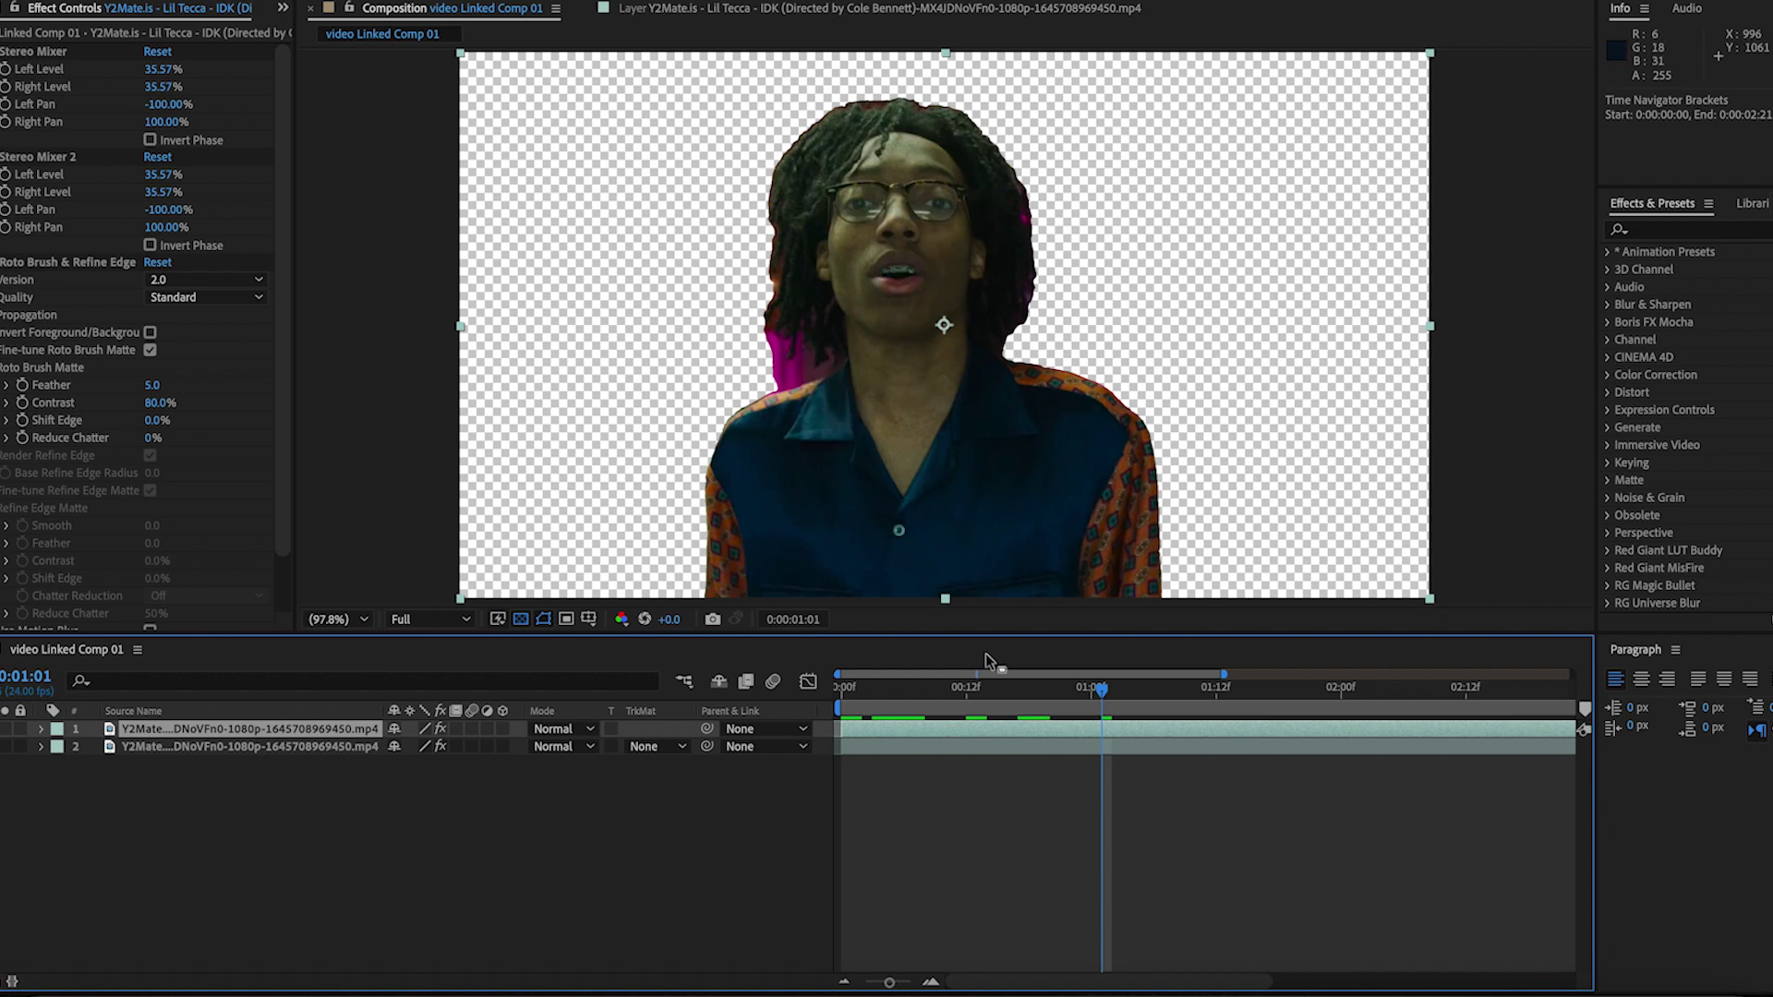
{"action": "left_click", "coordinate": [887, 714]}
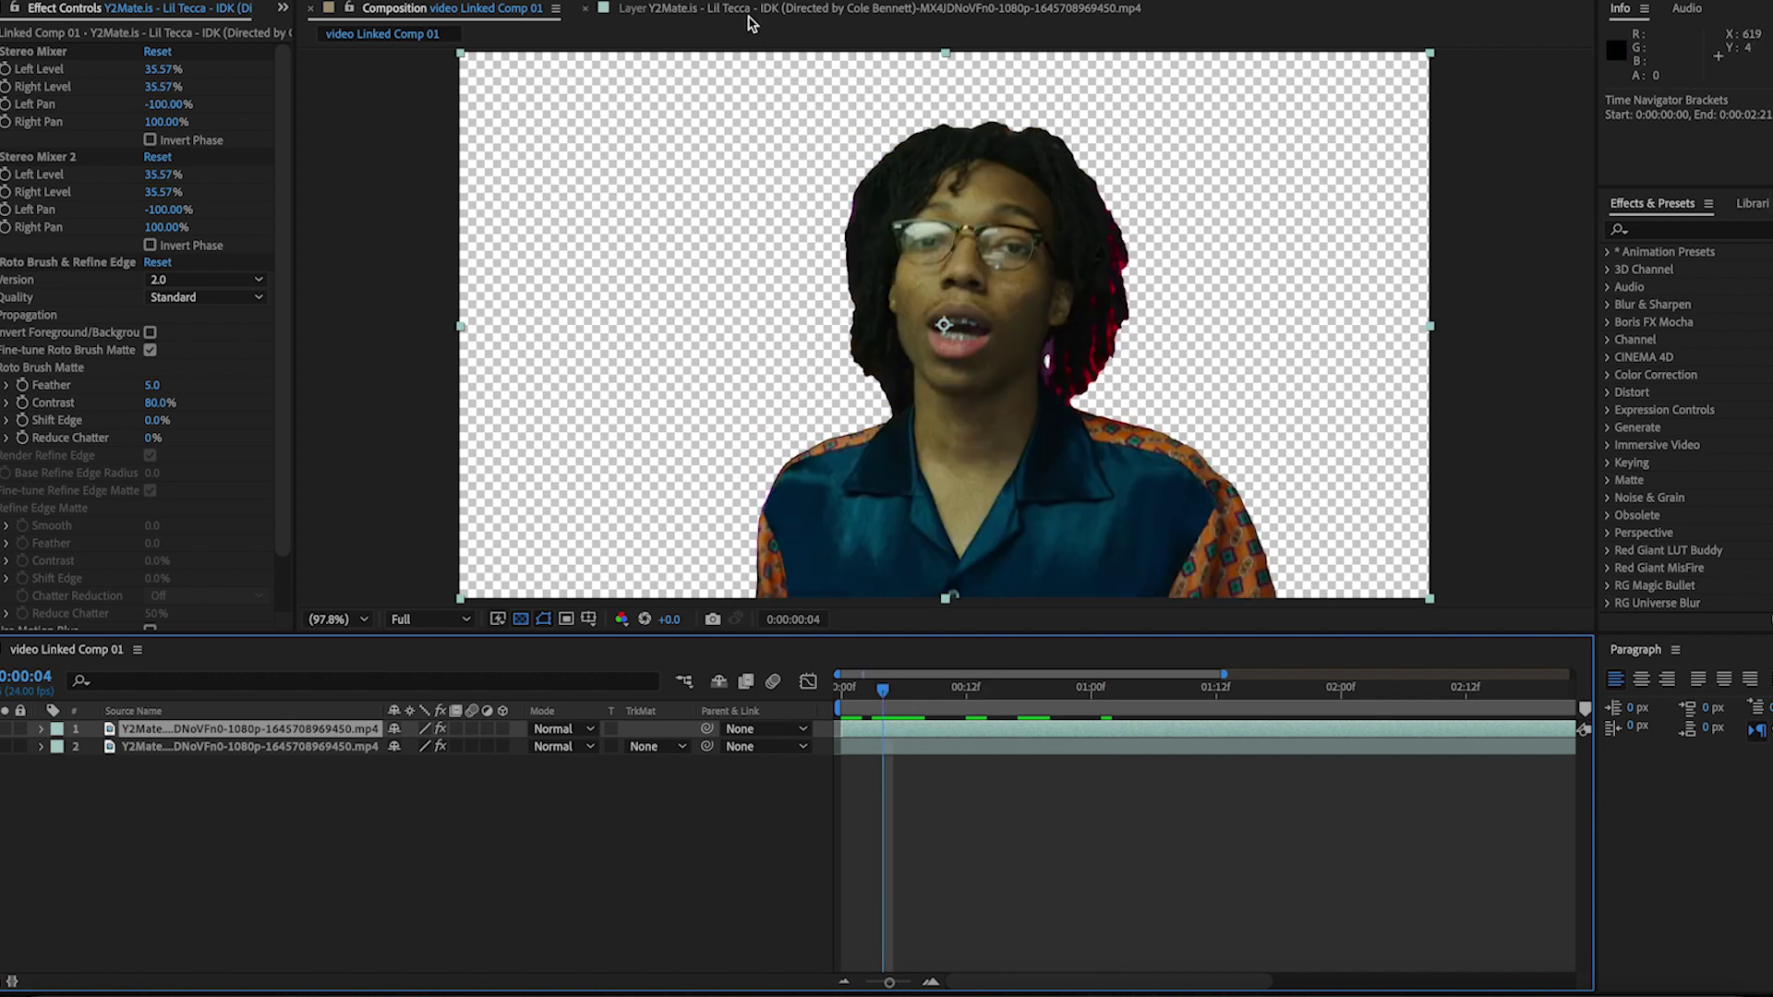
Check the Roto Brush outline frame by frame in the layer view and correct the edge beside the neck at 0:00:00:09
{"action": "left_click", "coordinate": [753, 11]}
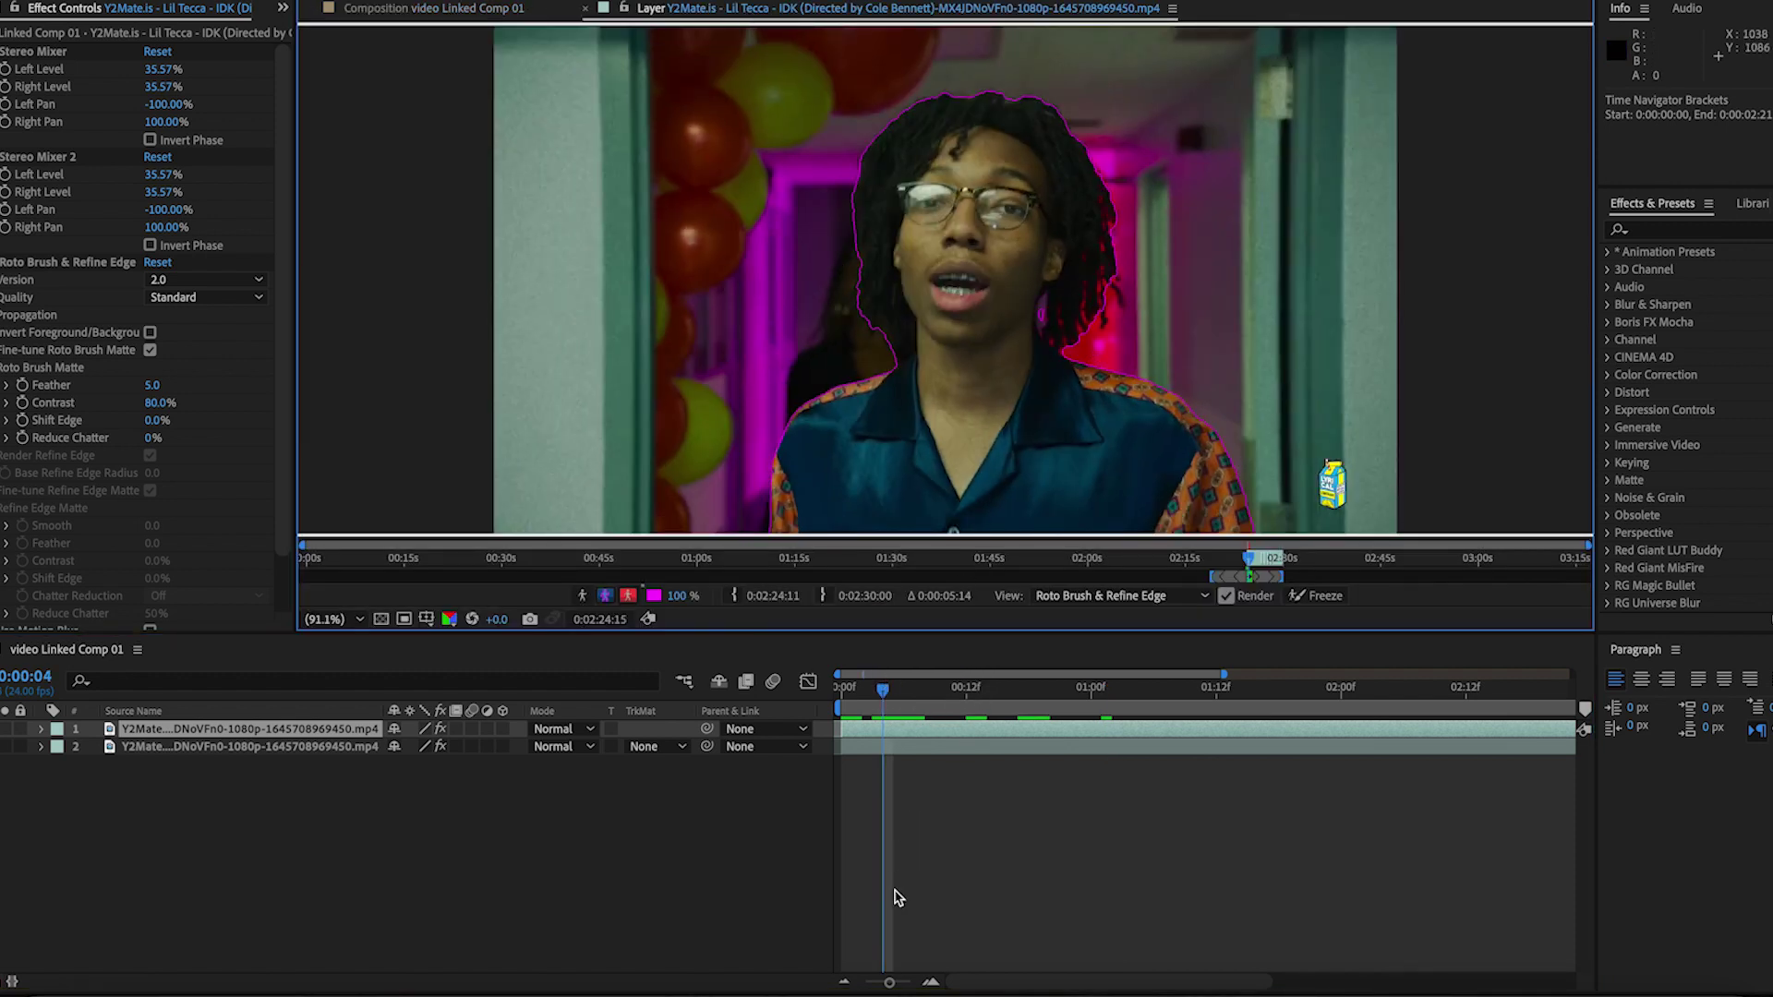
{"action": "left_click_drag", "start_coordinate": [890, 985], "coordinate": [910, 982]}
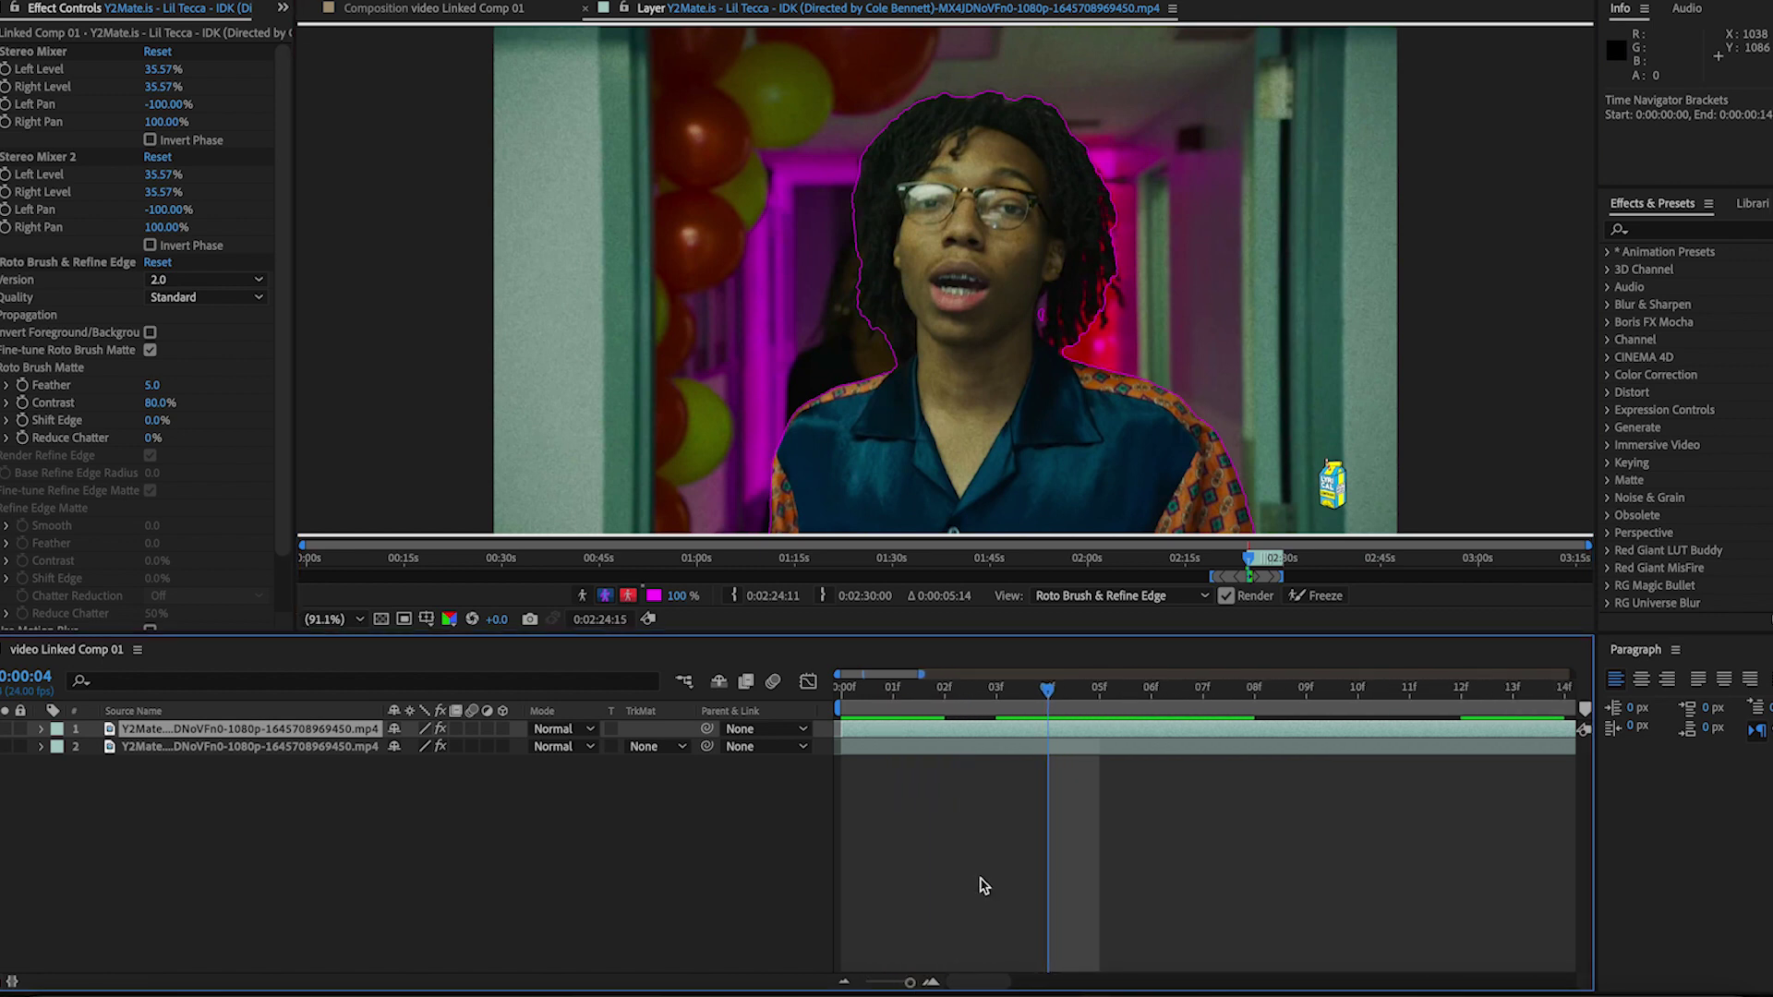
{"action": "left_click", "coordinate": [1118, 698]}
{"action": "left_click", "coordinate": [1156, 690]}
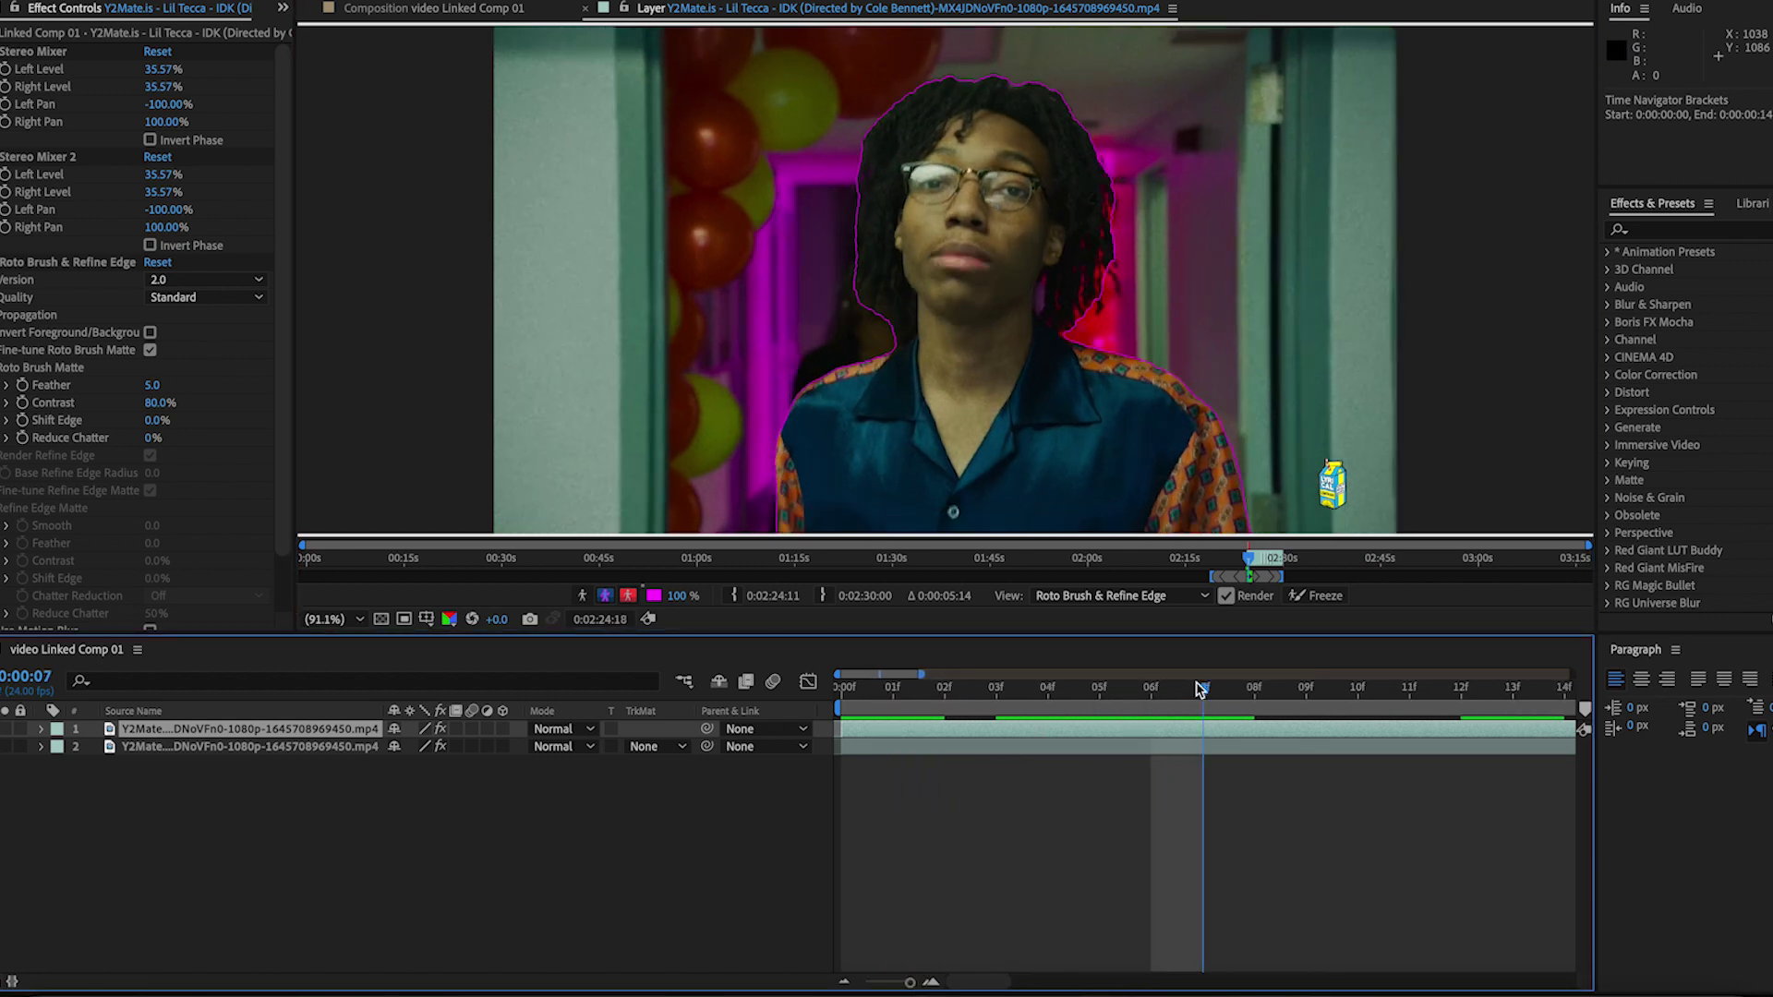
{"action": "left_click", "coordinate": [1201, 689]}
{"action": "left_click", "coordinate": [1253, 688]}
{"action": "left_click", "coordinate": [1305, 690]}
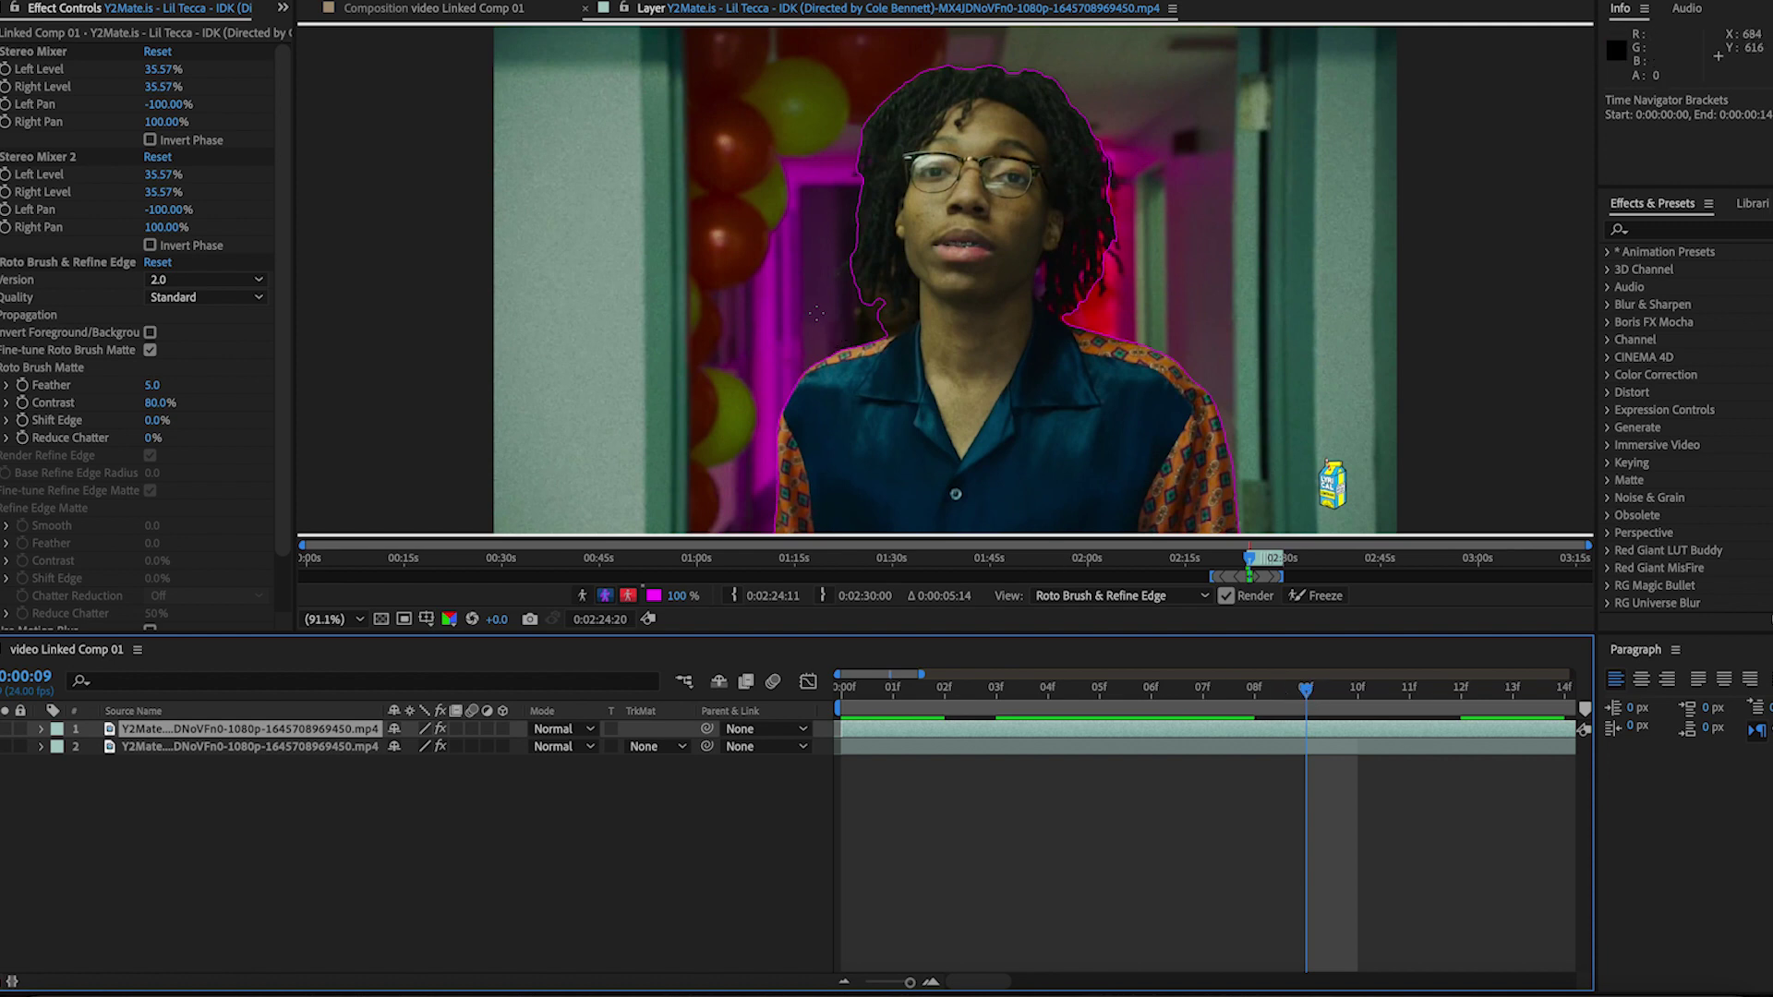
{"action": "left_click", "coordinate": [886, 319]}
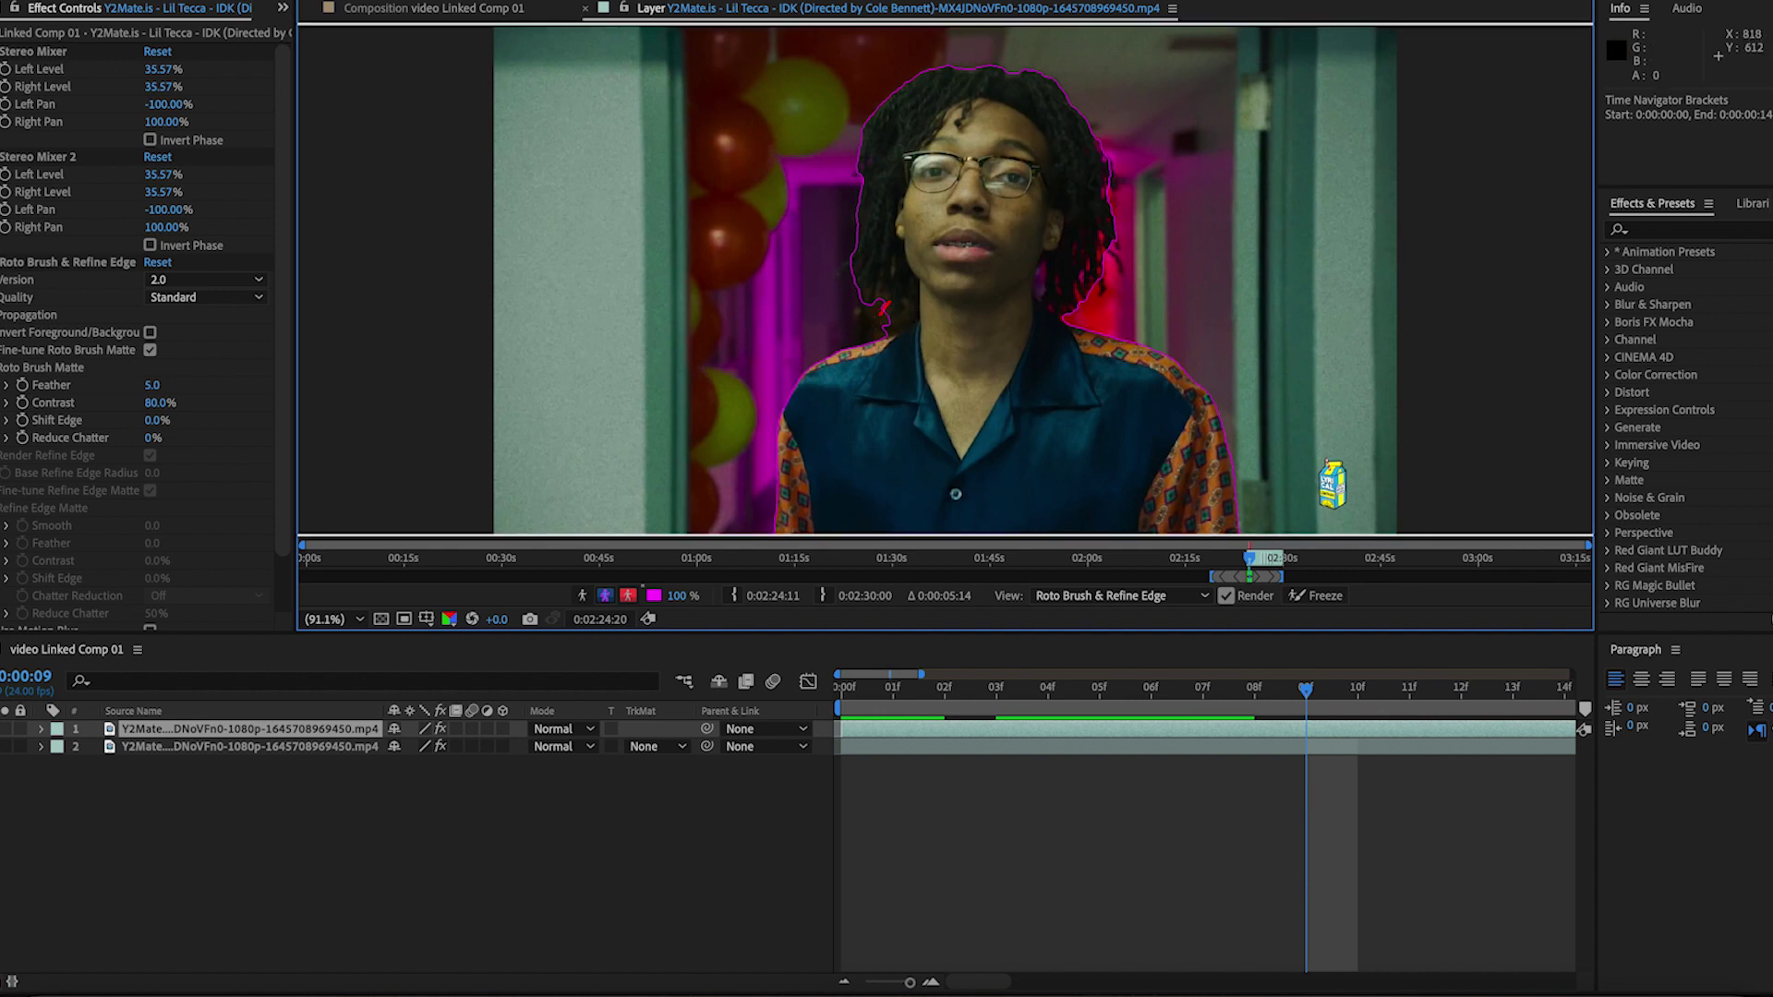
{"action": "left_click_drag", "start_coordinate": [892, 329], "coordinate": [857, 327]}
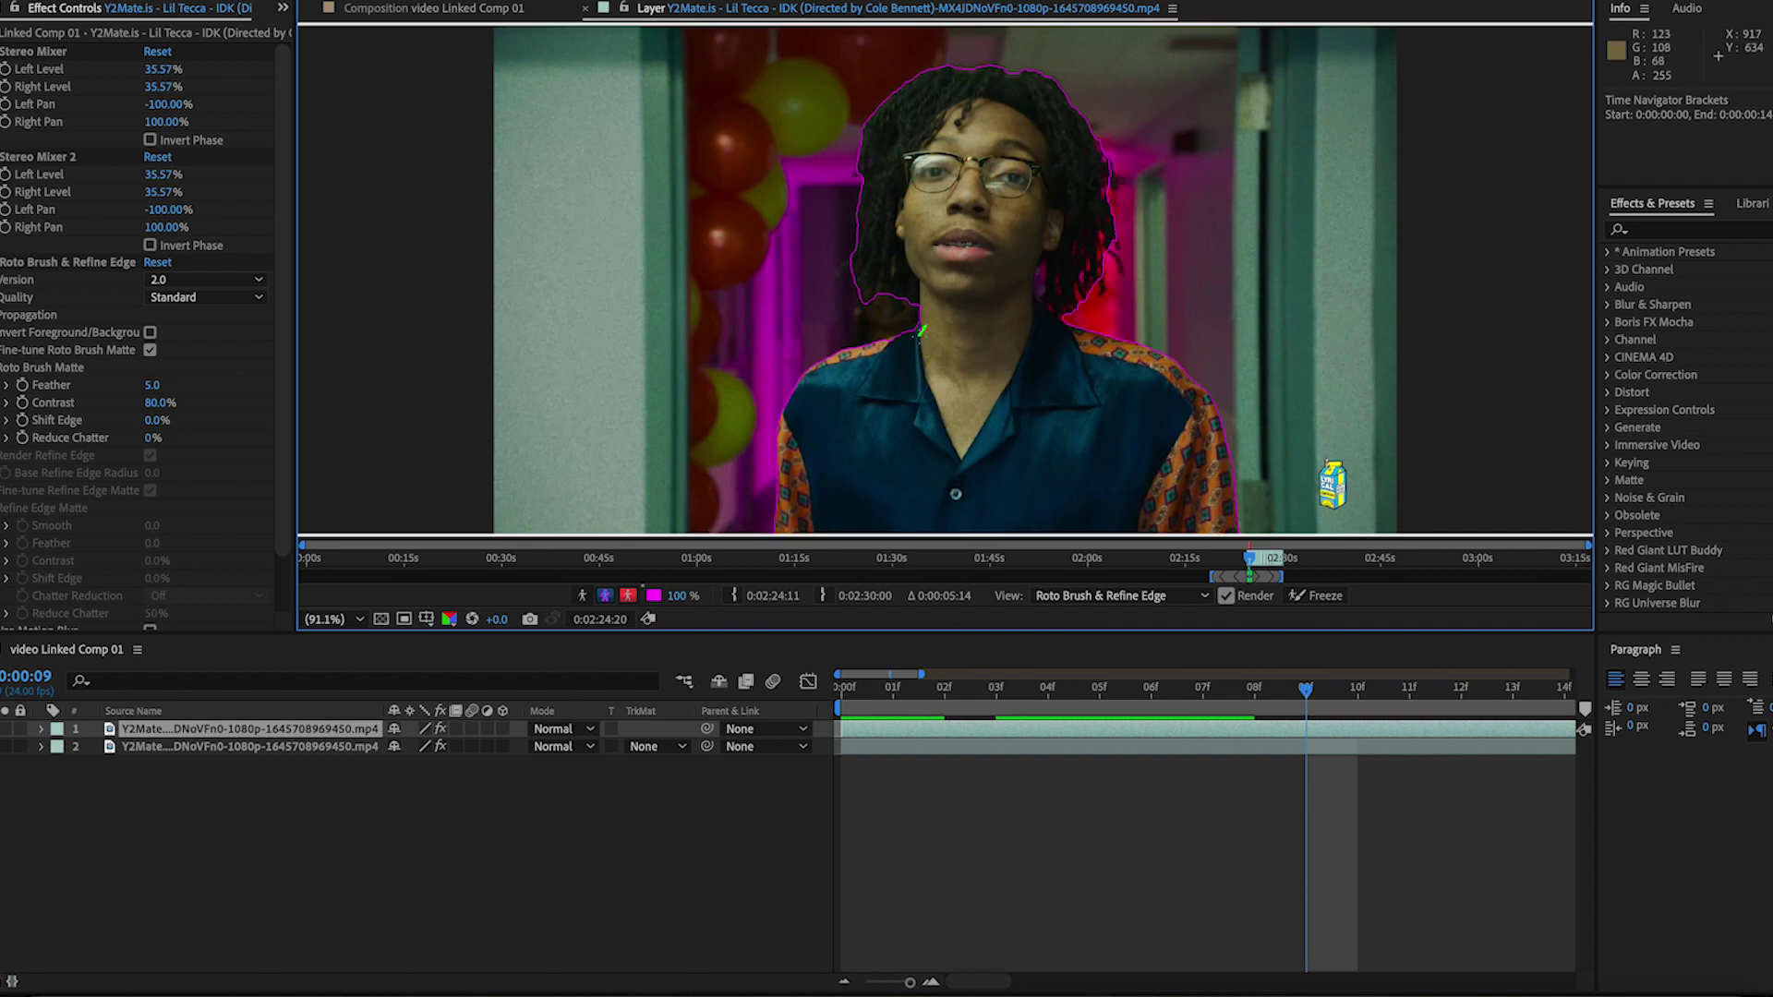
Check the outline through 0:00:00:13 and touch up the edge between the hair and shoulder at 0:00:00:08
{"action": "left_click", "coordinate": [1358, 690]}
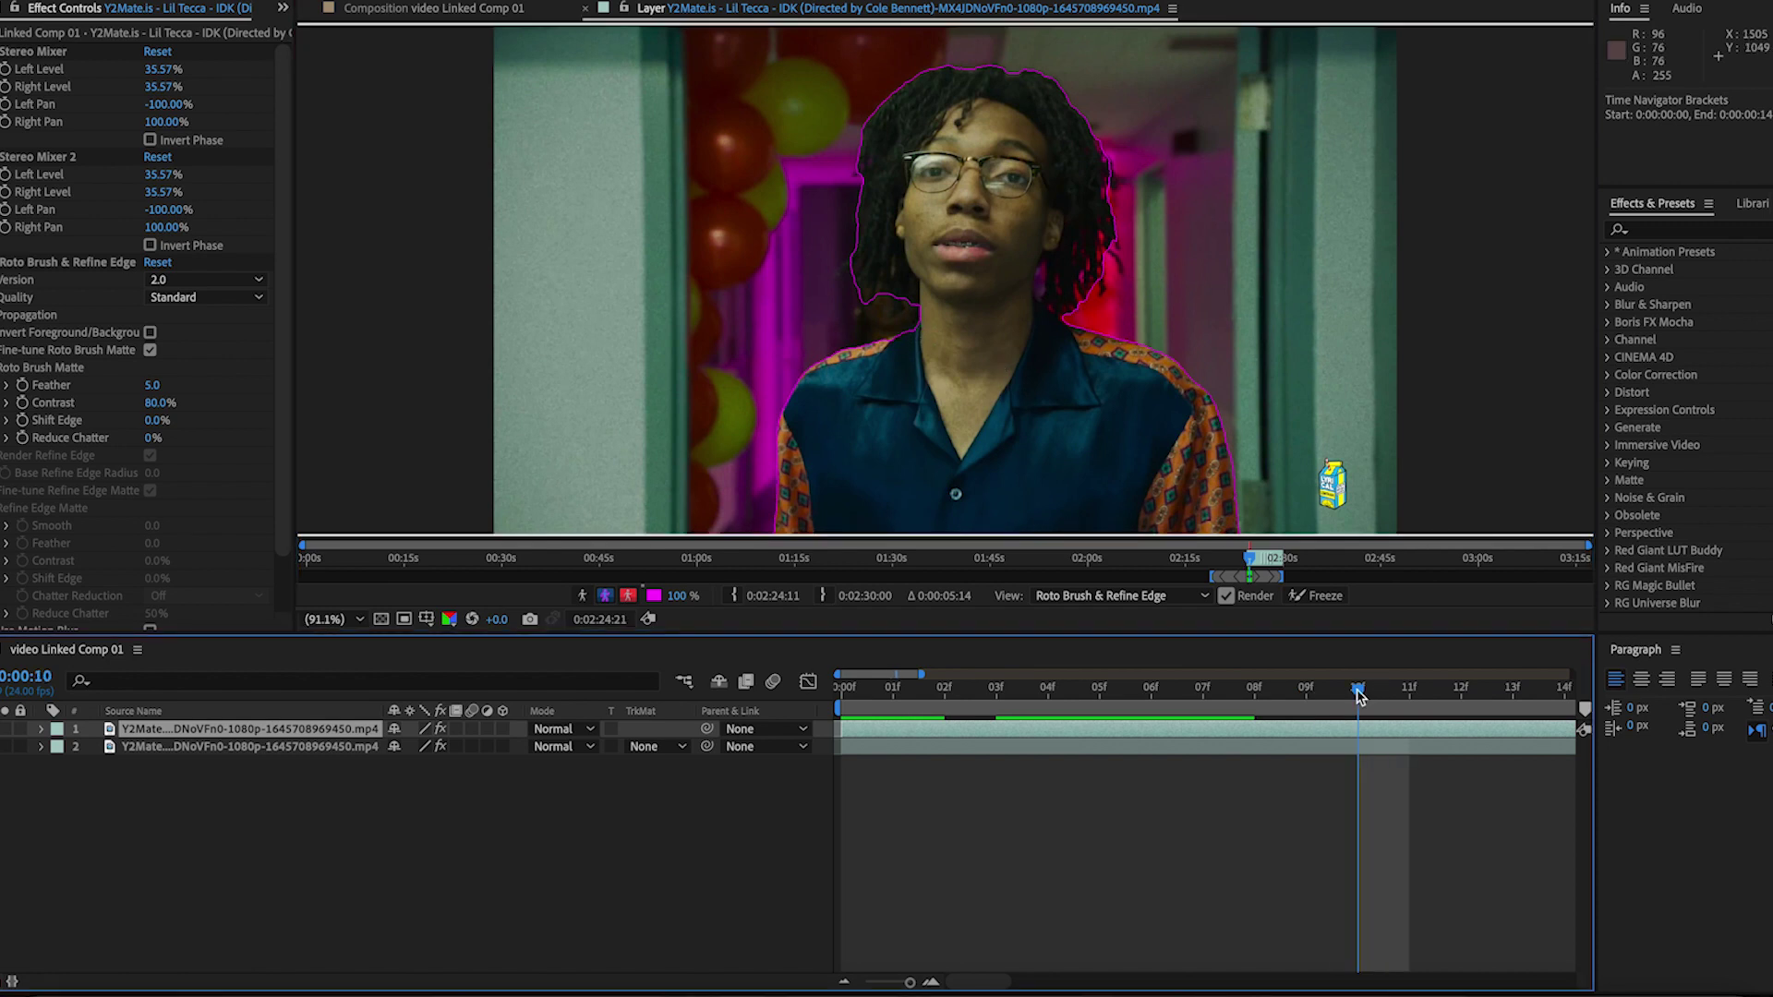
{"action": "left_click", "coordinate": [1410, 692]}
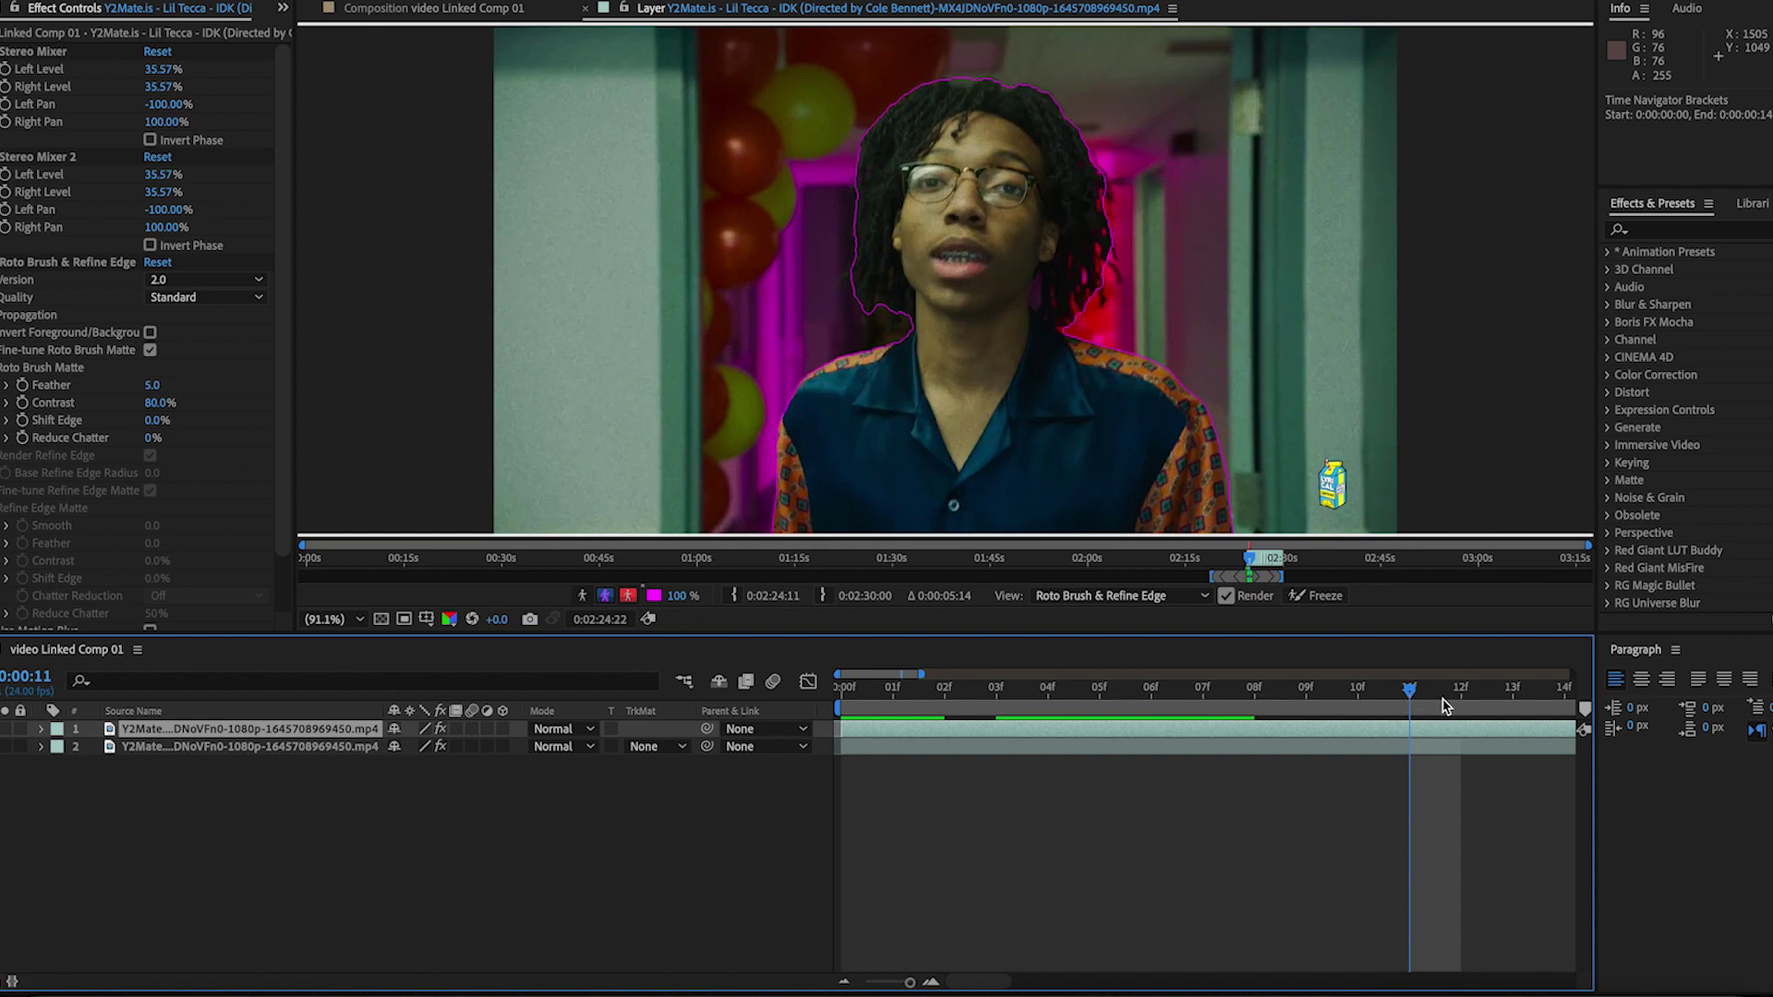
{"action": "left_click", "coordinate": [1457, 693]}
{"action": "left_click", "coordinate": [1489, 693]}
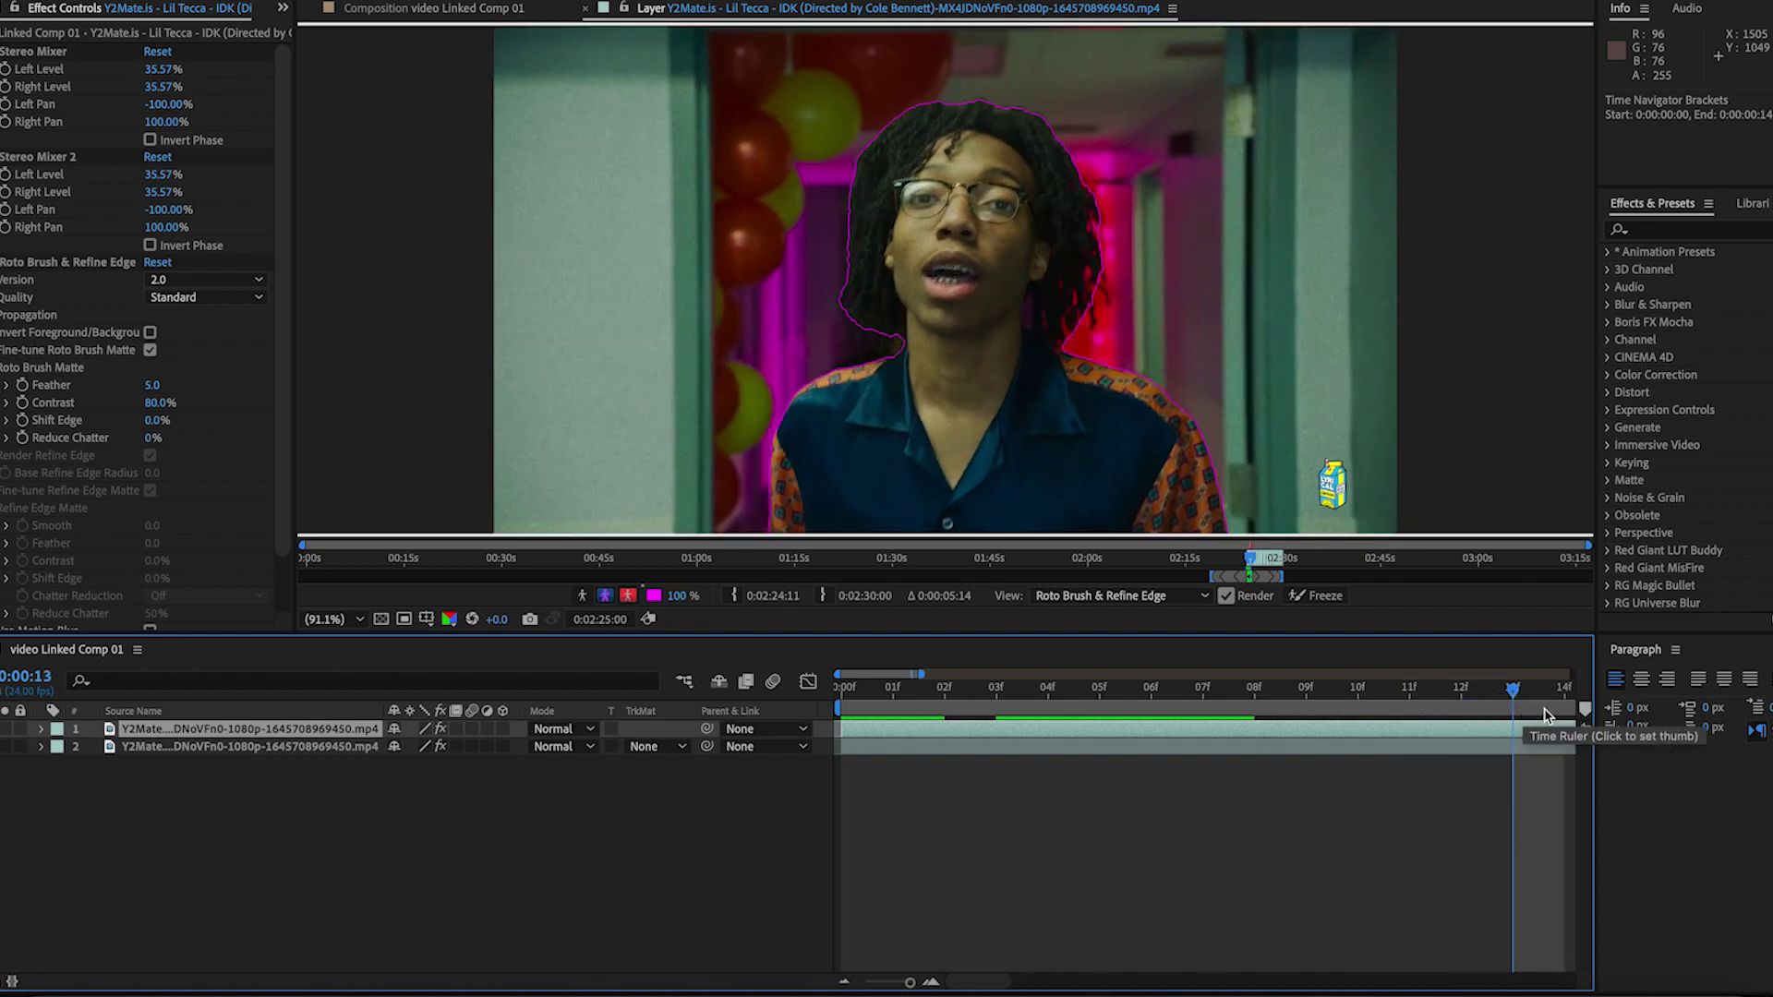
{"action": "left_click", "coordinate": [1557, 711]}
{"action": "left_click_drag", "start_coordinate": [1550, 714], "coordinate": [1254, 711]}
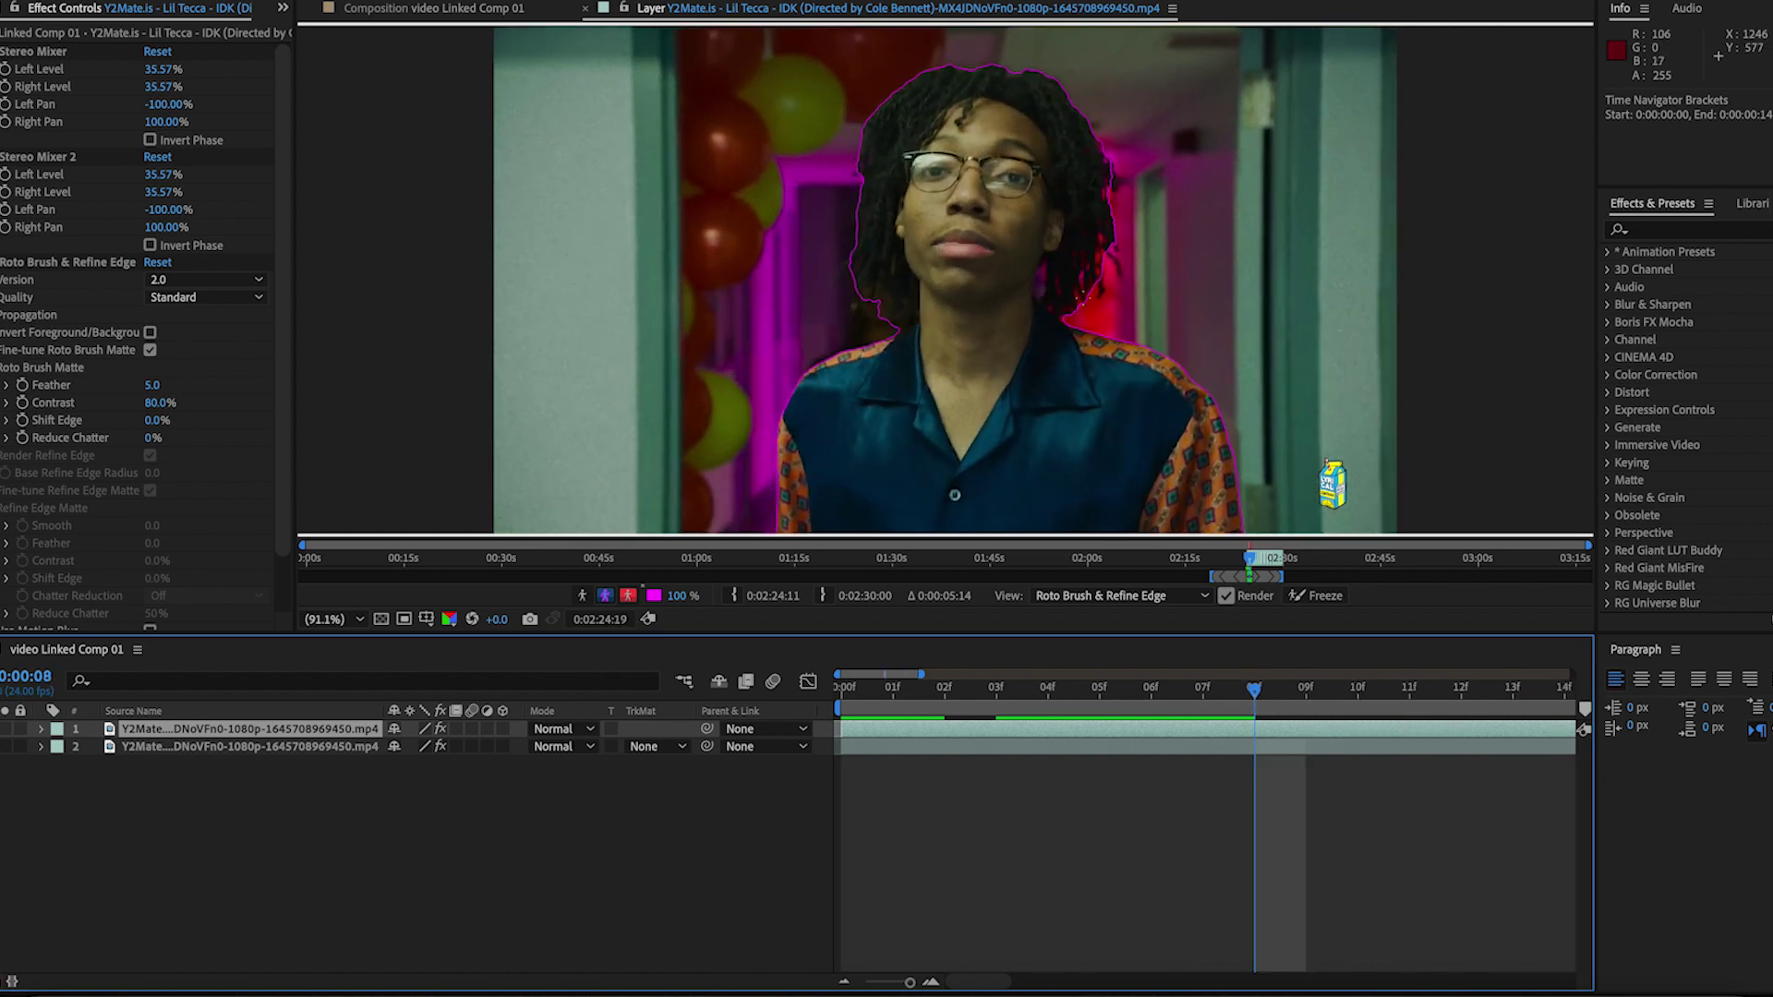
{"action": "left_click", "coordinate": [1082, 305]}
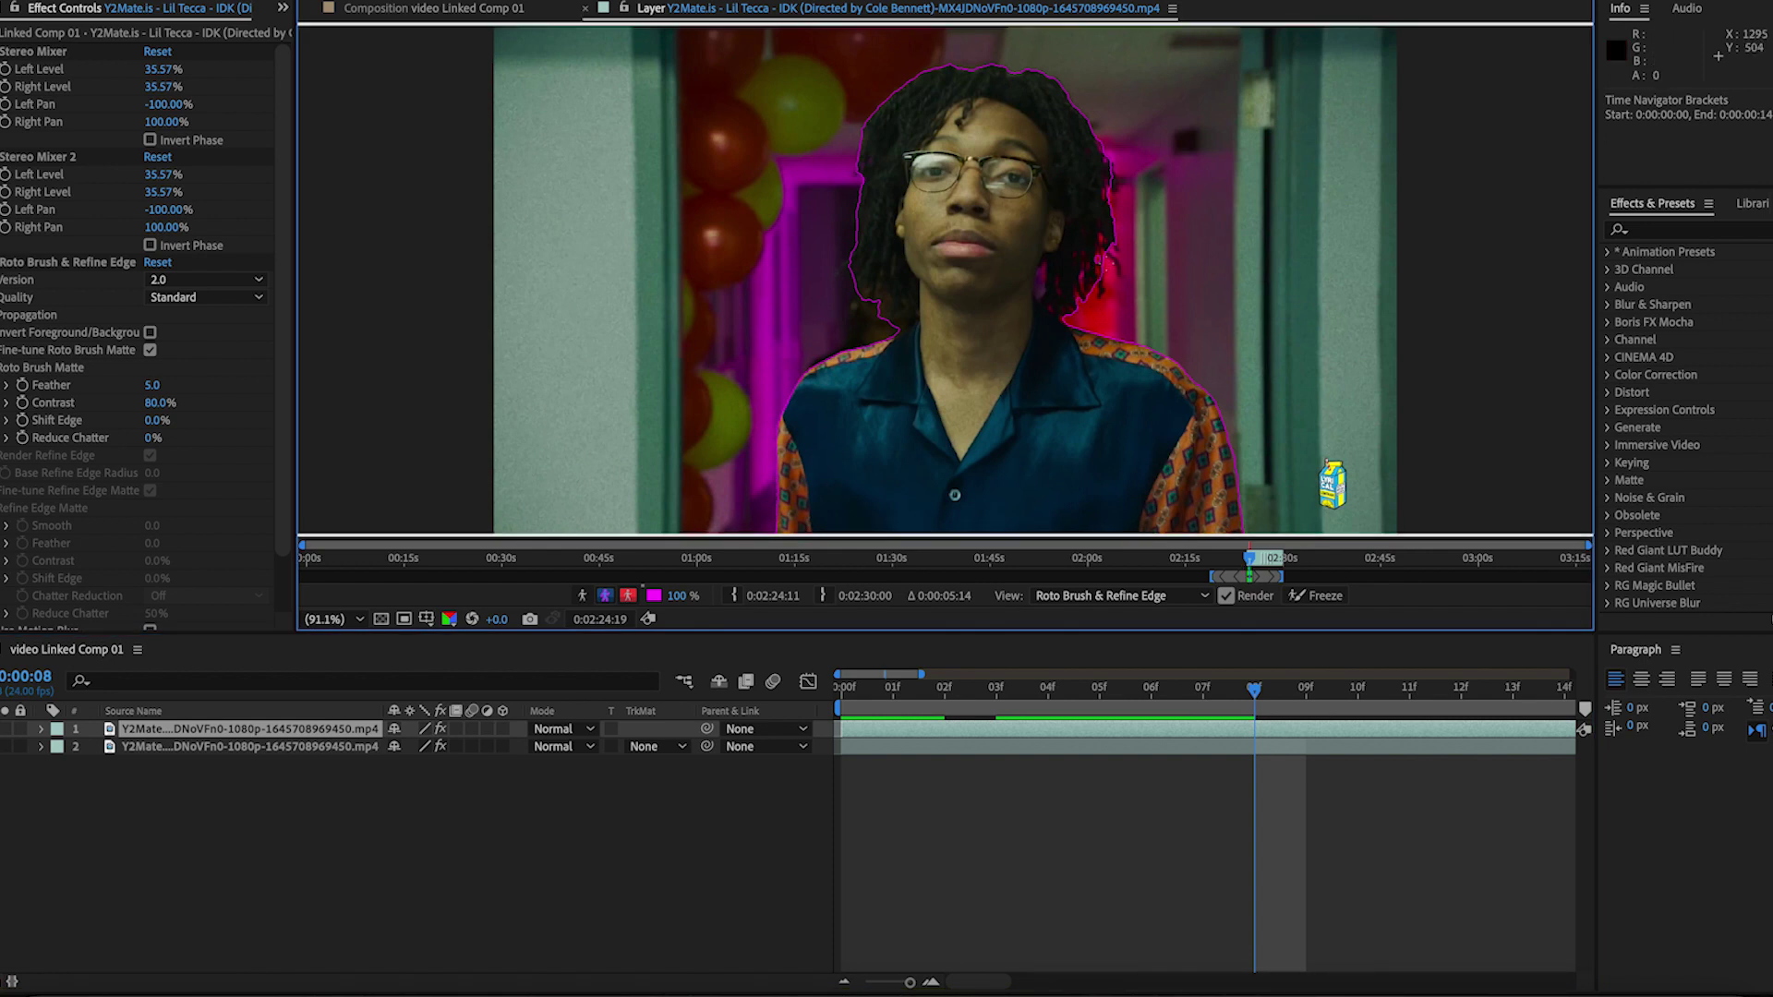
Save the project, freeze the Roto Brush propagation from the first frame and return to the composition
{"action": "left_click_drag", "start_coordinate": [1254, 711], "coordinate": [838, 716]}
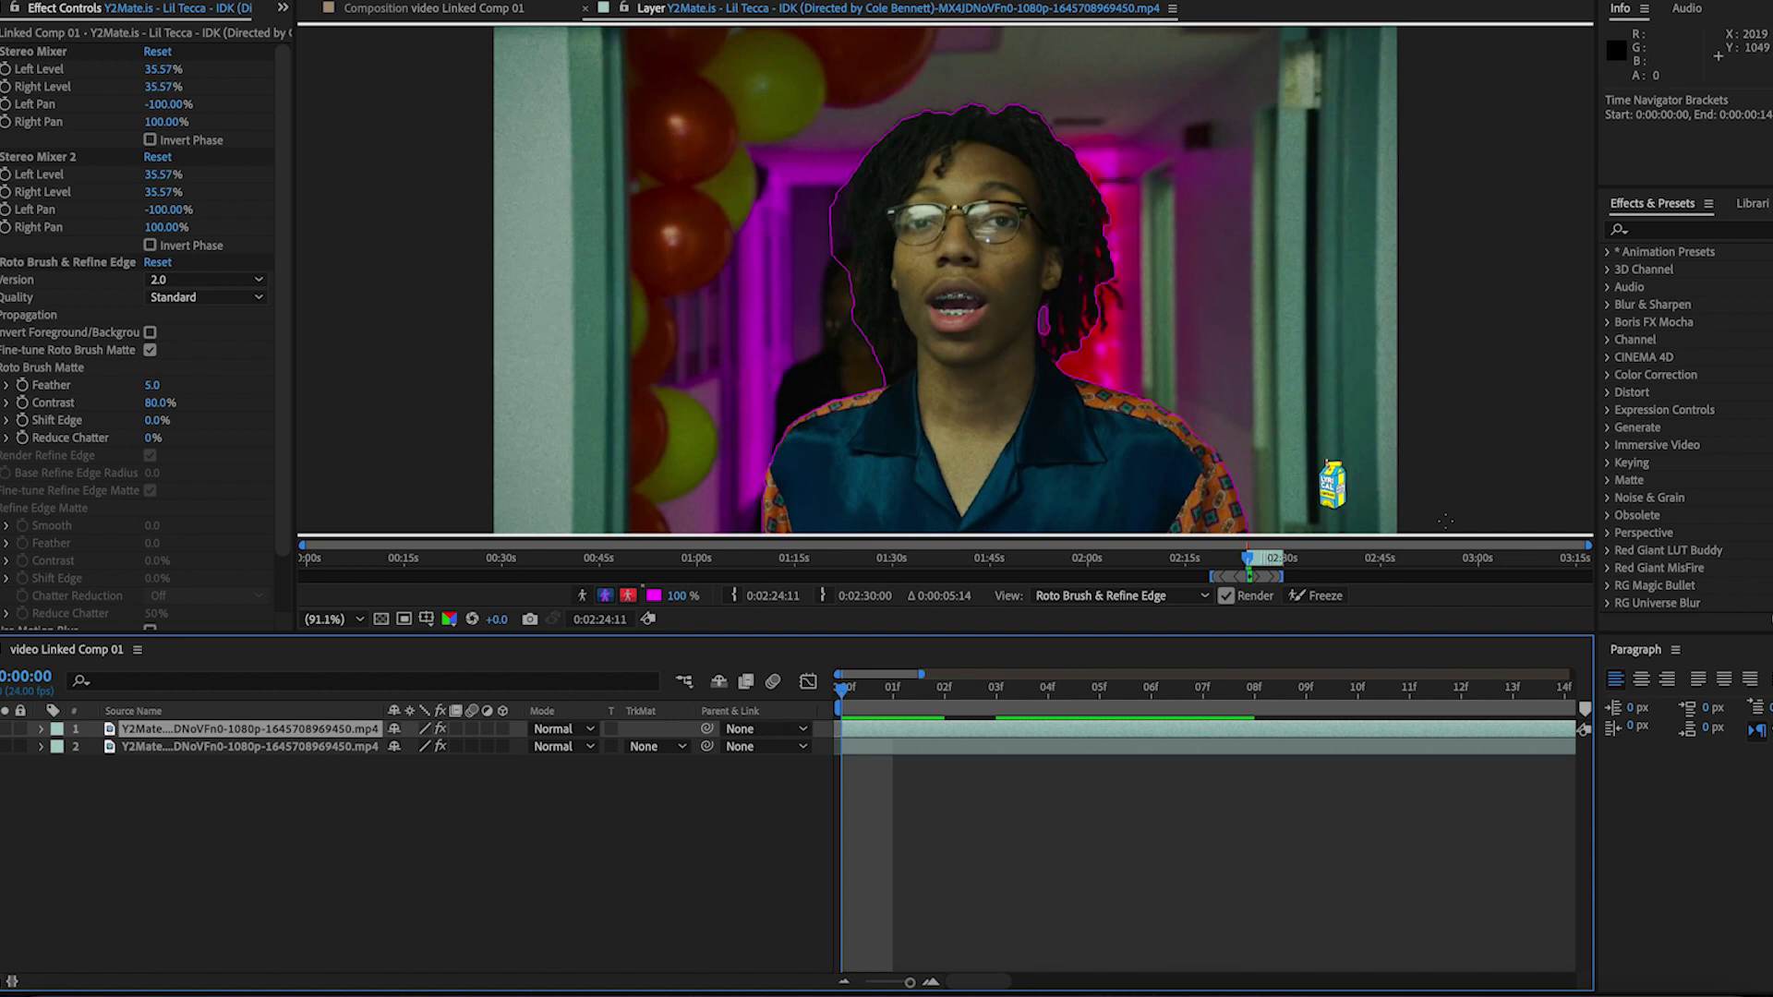
{"action": "key", "text": "ctrl+s"}
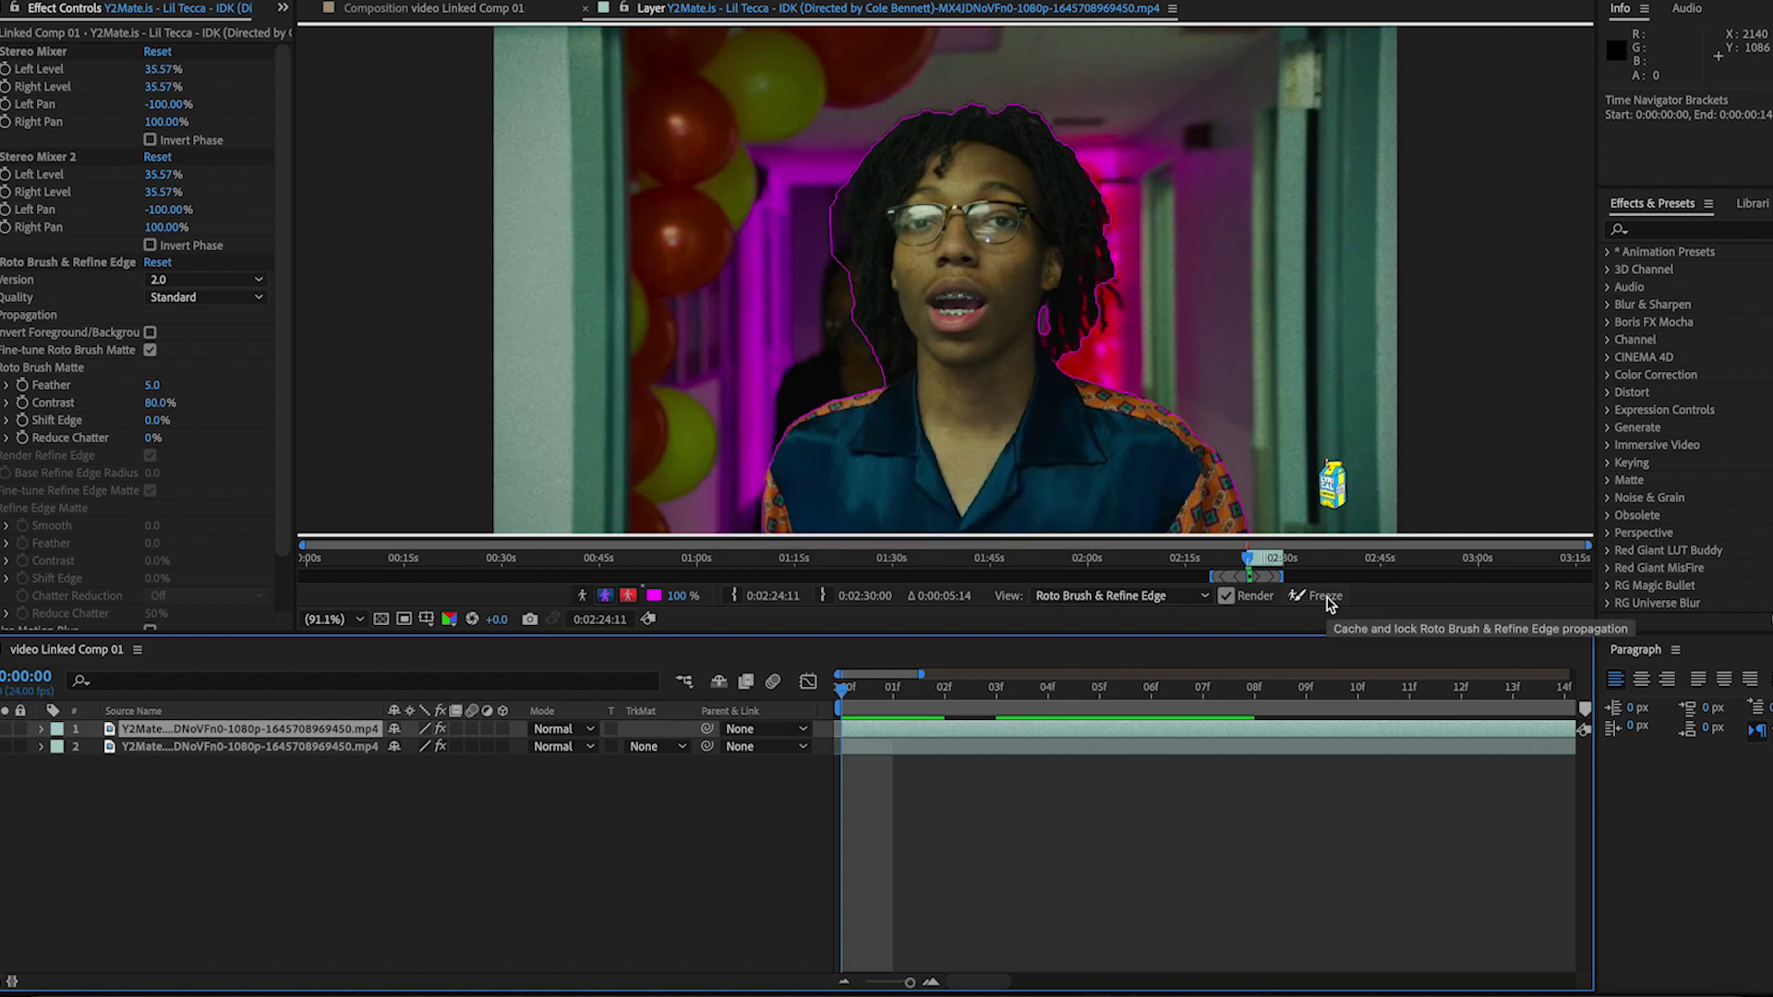
{"action": "left_click", "coordinate": [1325, 597]}
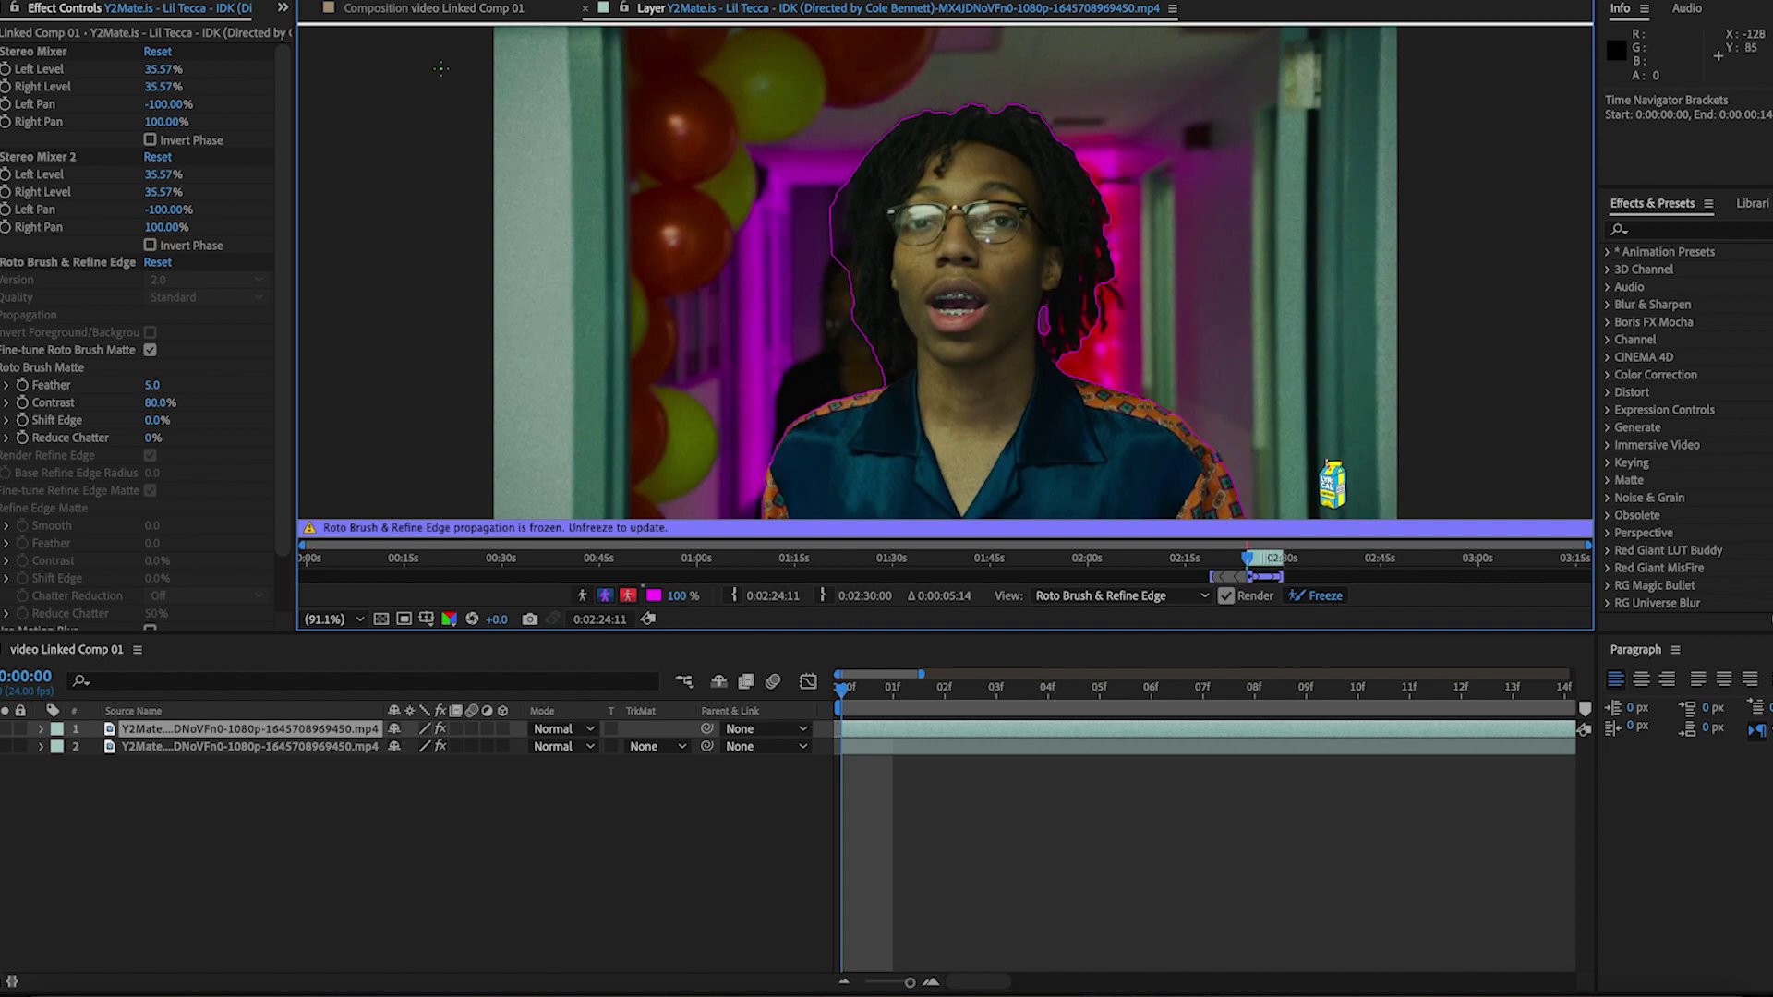
{"action": "left_click", "coordinate": [456, 11]}
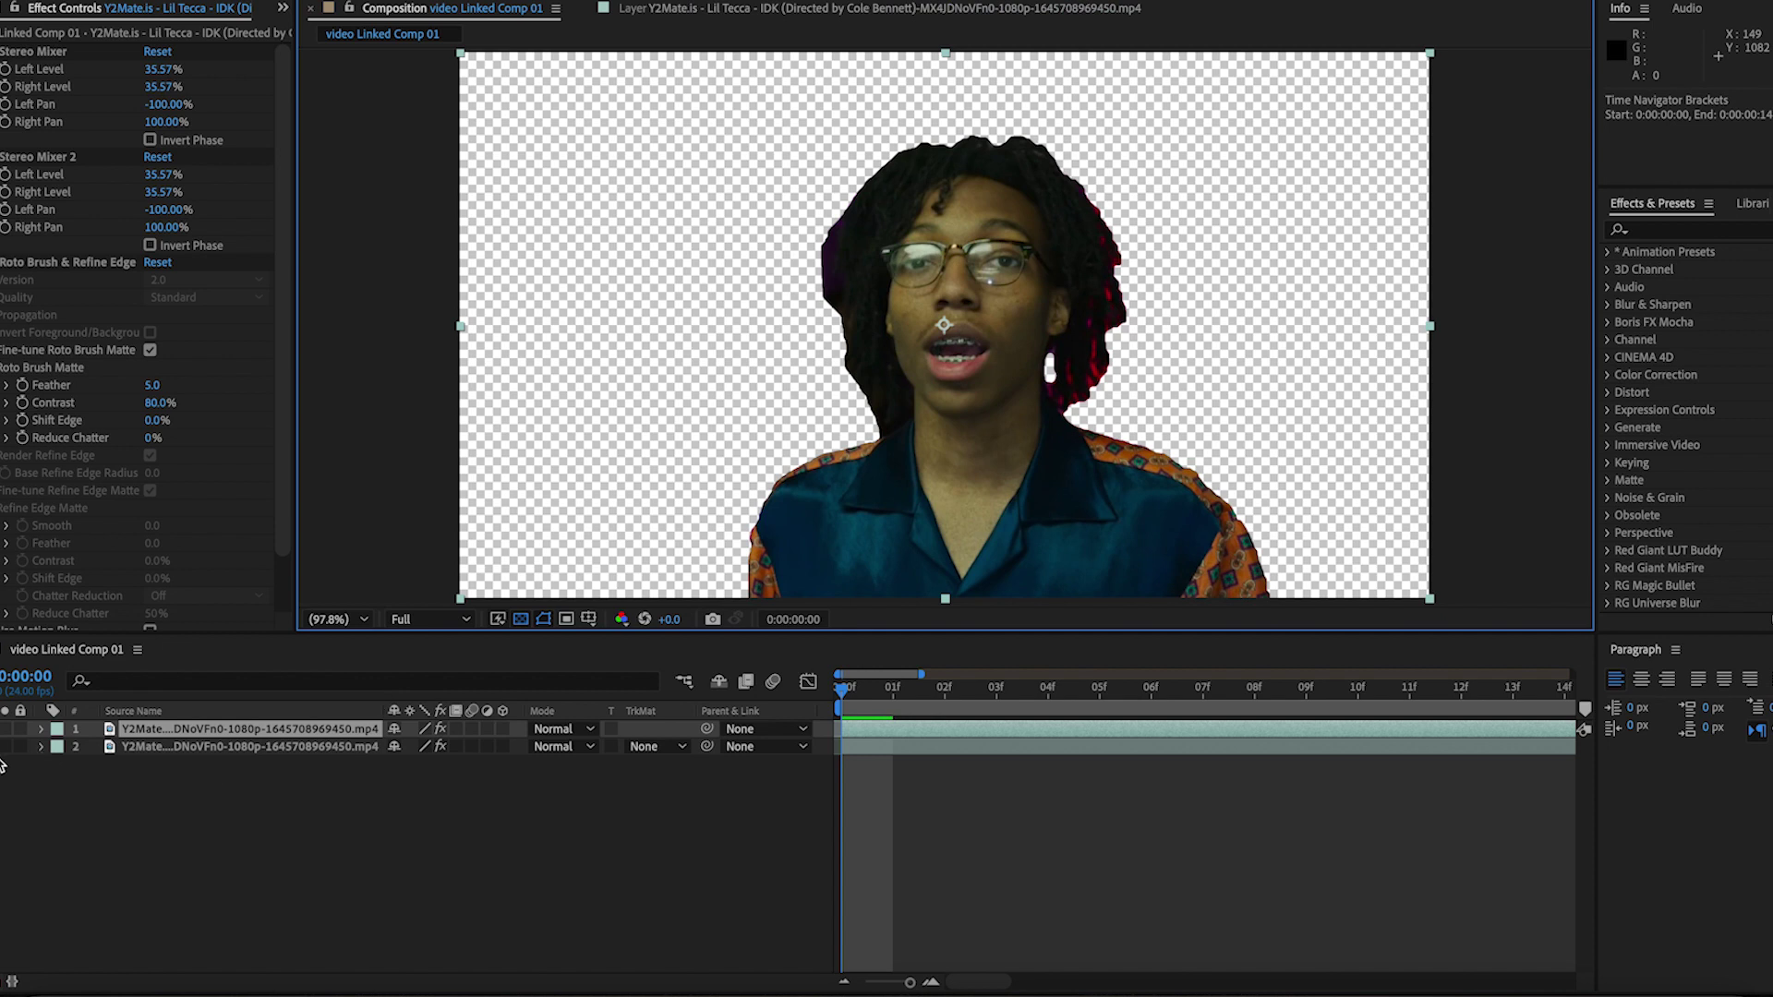
Duplicate the cutout layer and add a Position keyframe at 0:00:00:00 to the lower copy
{"action": "left_click", "coordinate": [205, 729]}
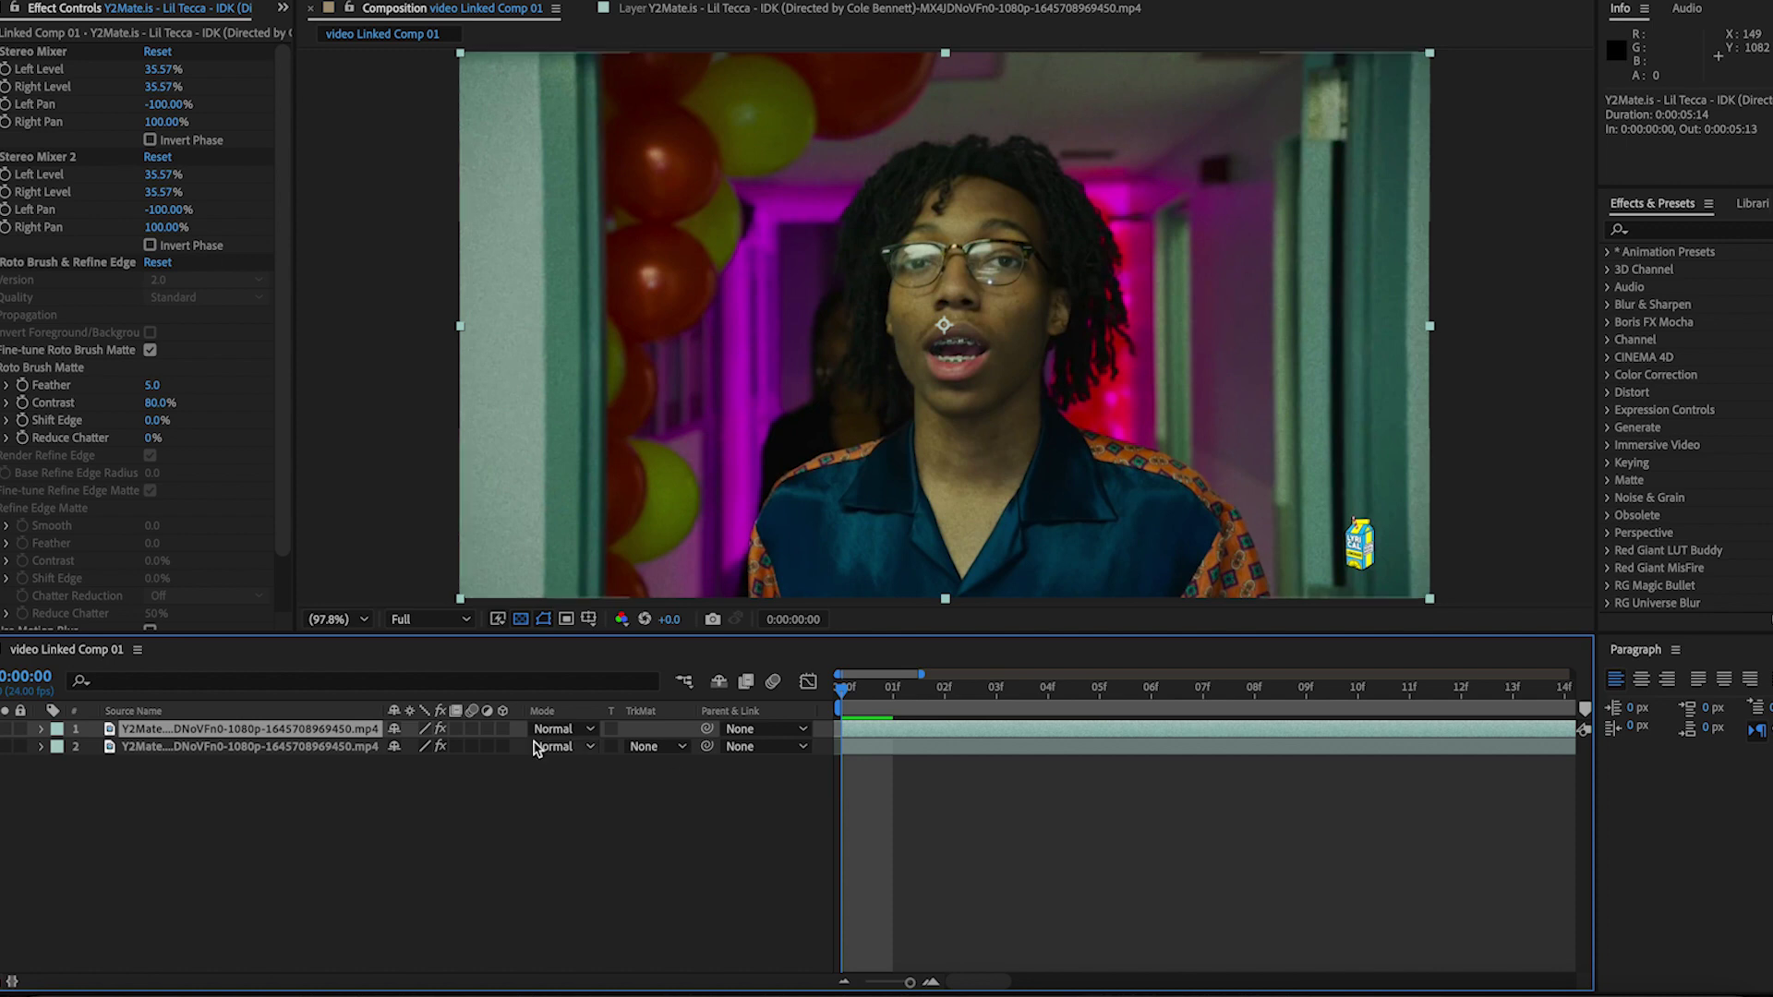
{"action": "key", "text": "ctrl+d"}
{"action": "left_click", "coordinate": [198, 745]}
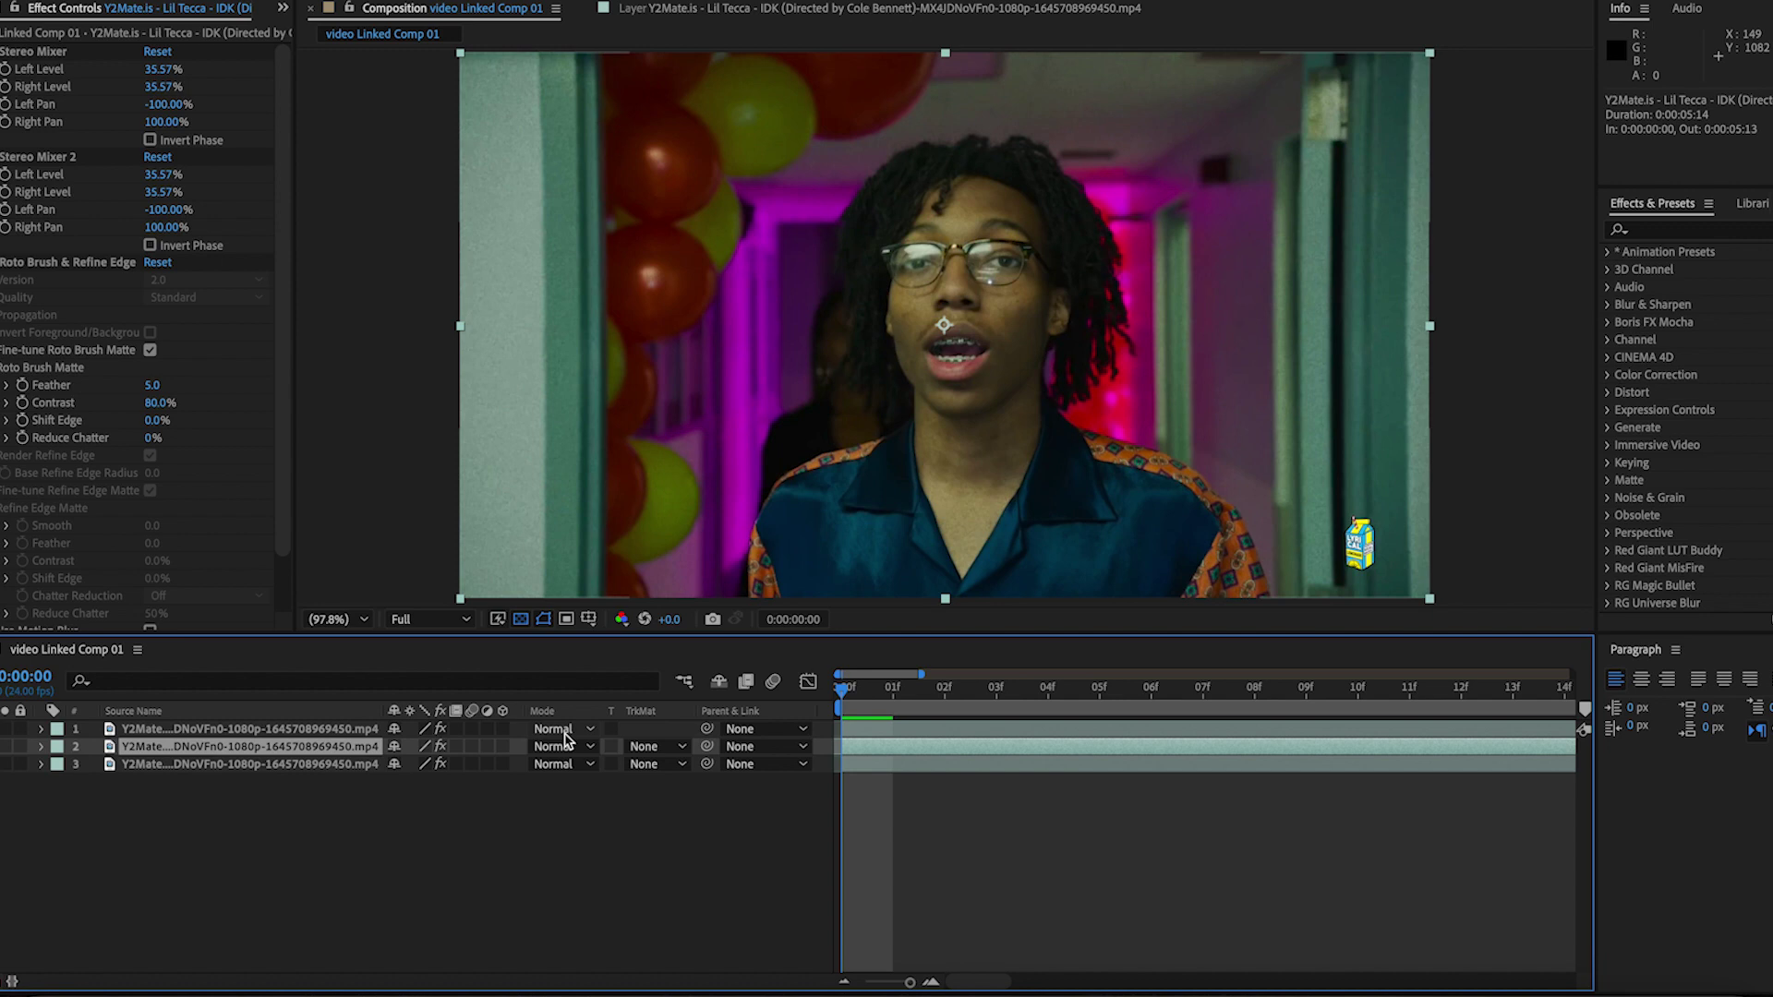
{"action": "key", "text": "p"}
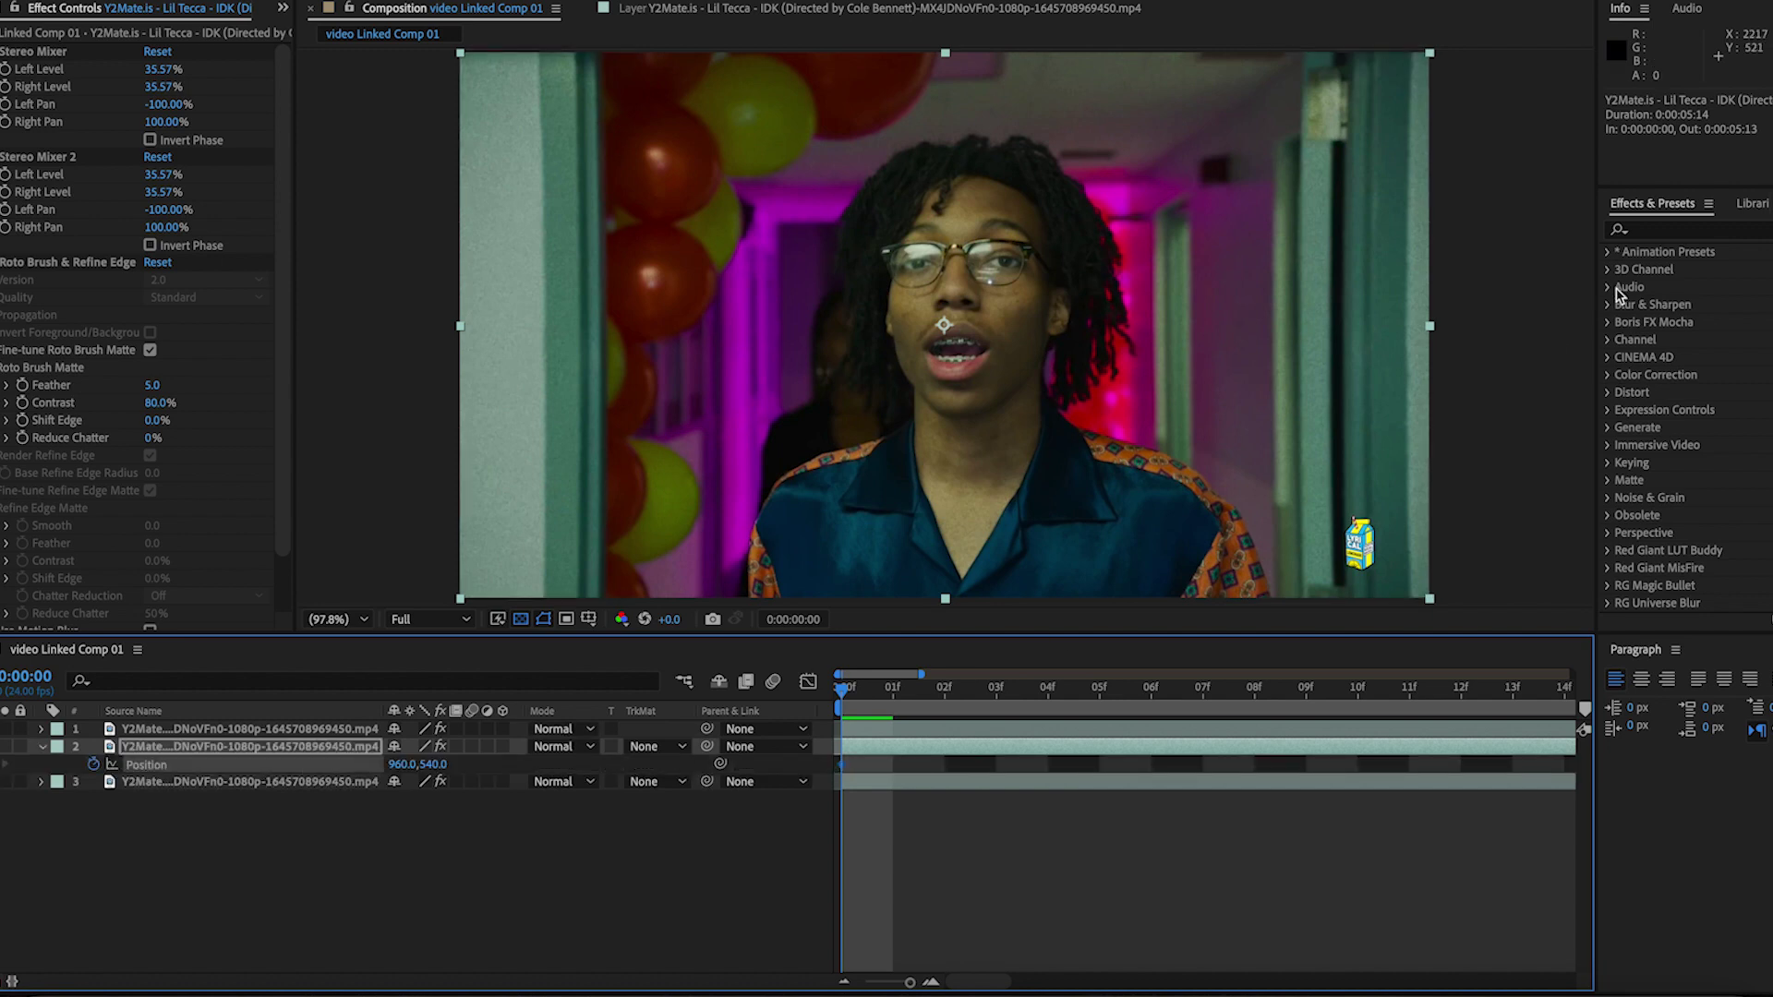
Apply Colorama to the lower cutout copy and keyframe its Position at 867, 540 at 0:00:00:08
{"action": "left_click", "coordinate": [1659, 229]}
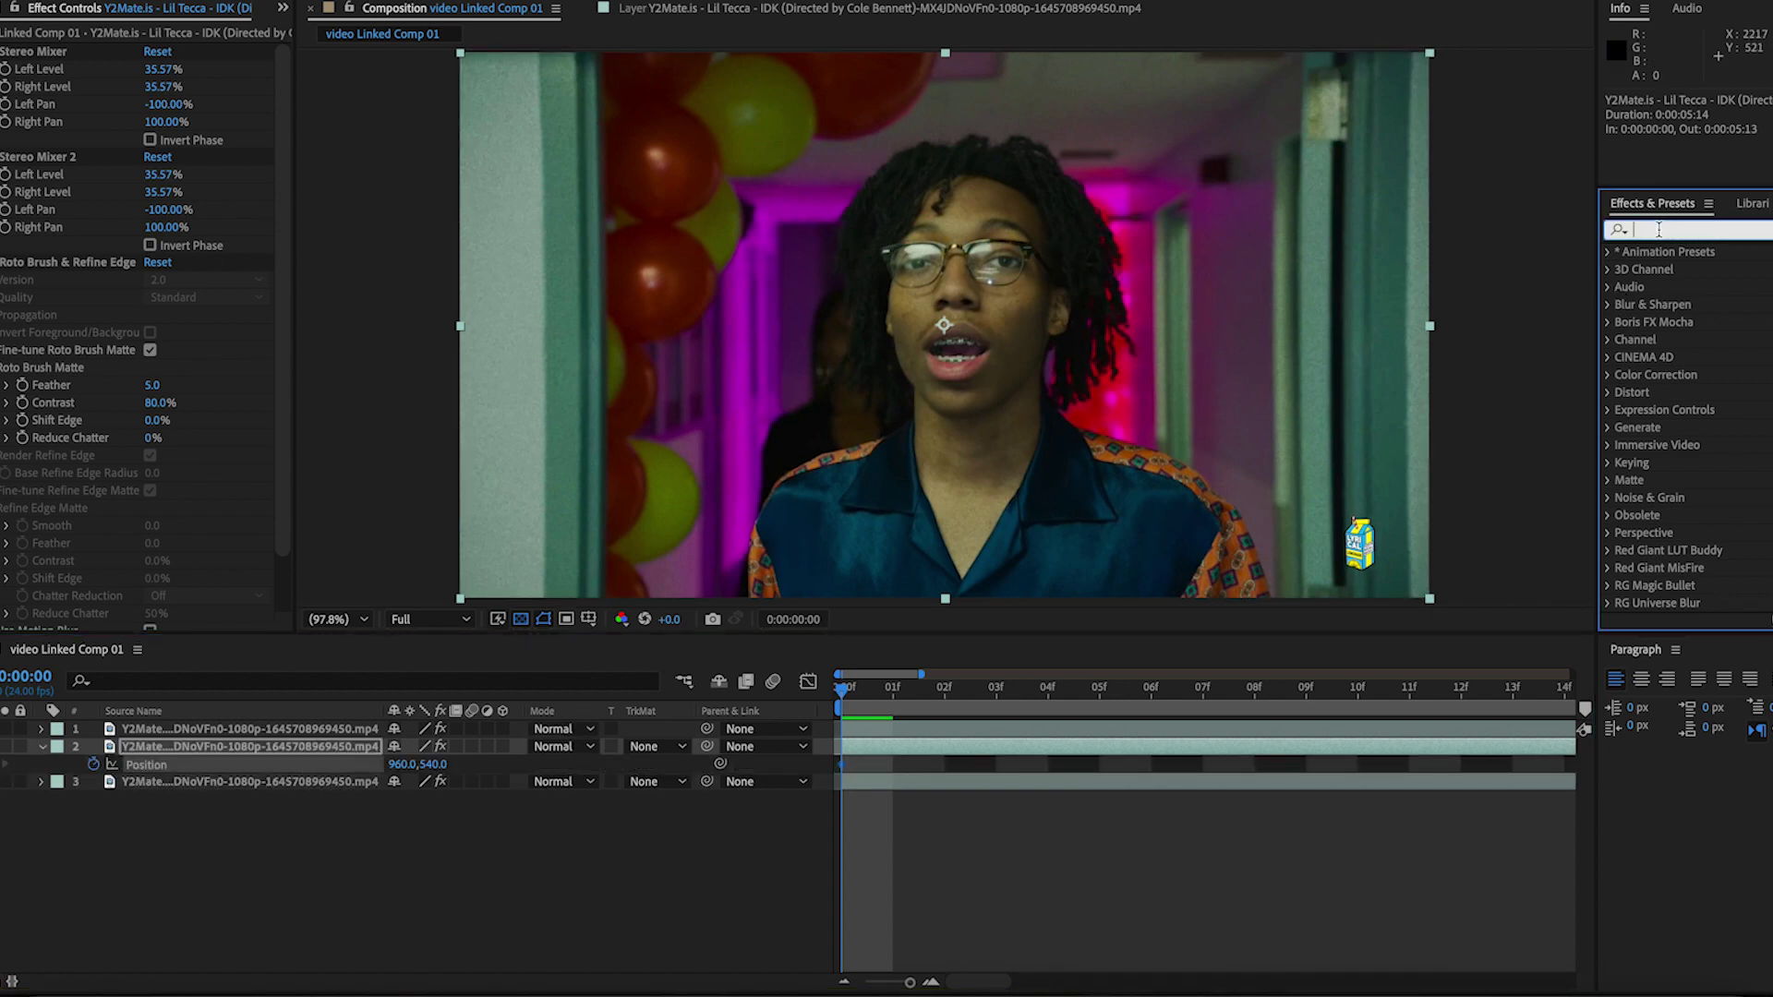
{"action": "type", "text": "coloram"}
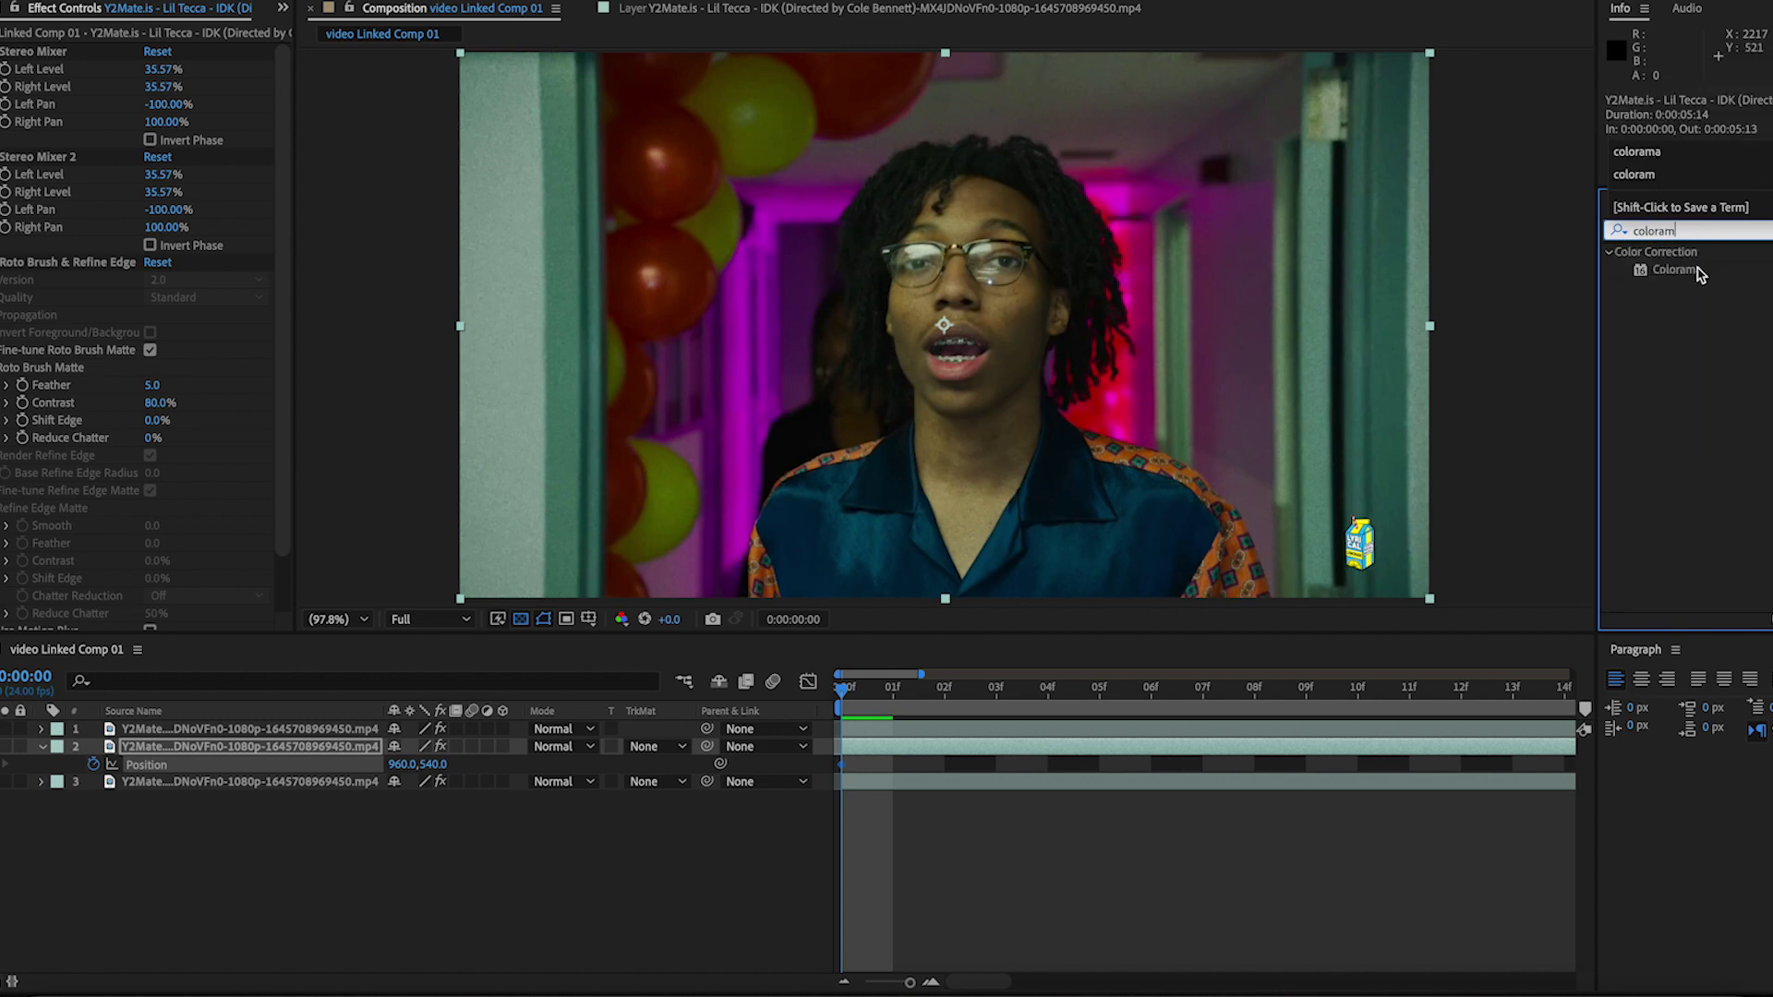
{"action": "left_click_drag", "start_coordinate": [1699, 274], "coordinate": [919, 748]}
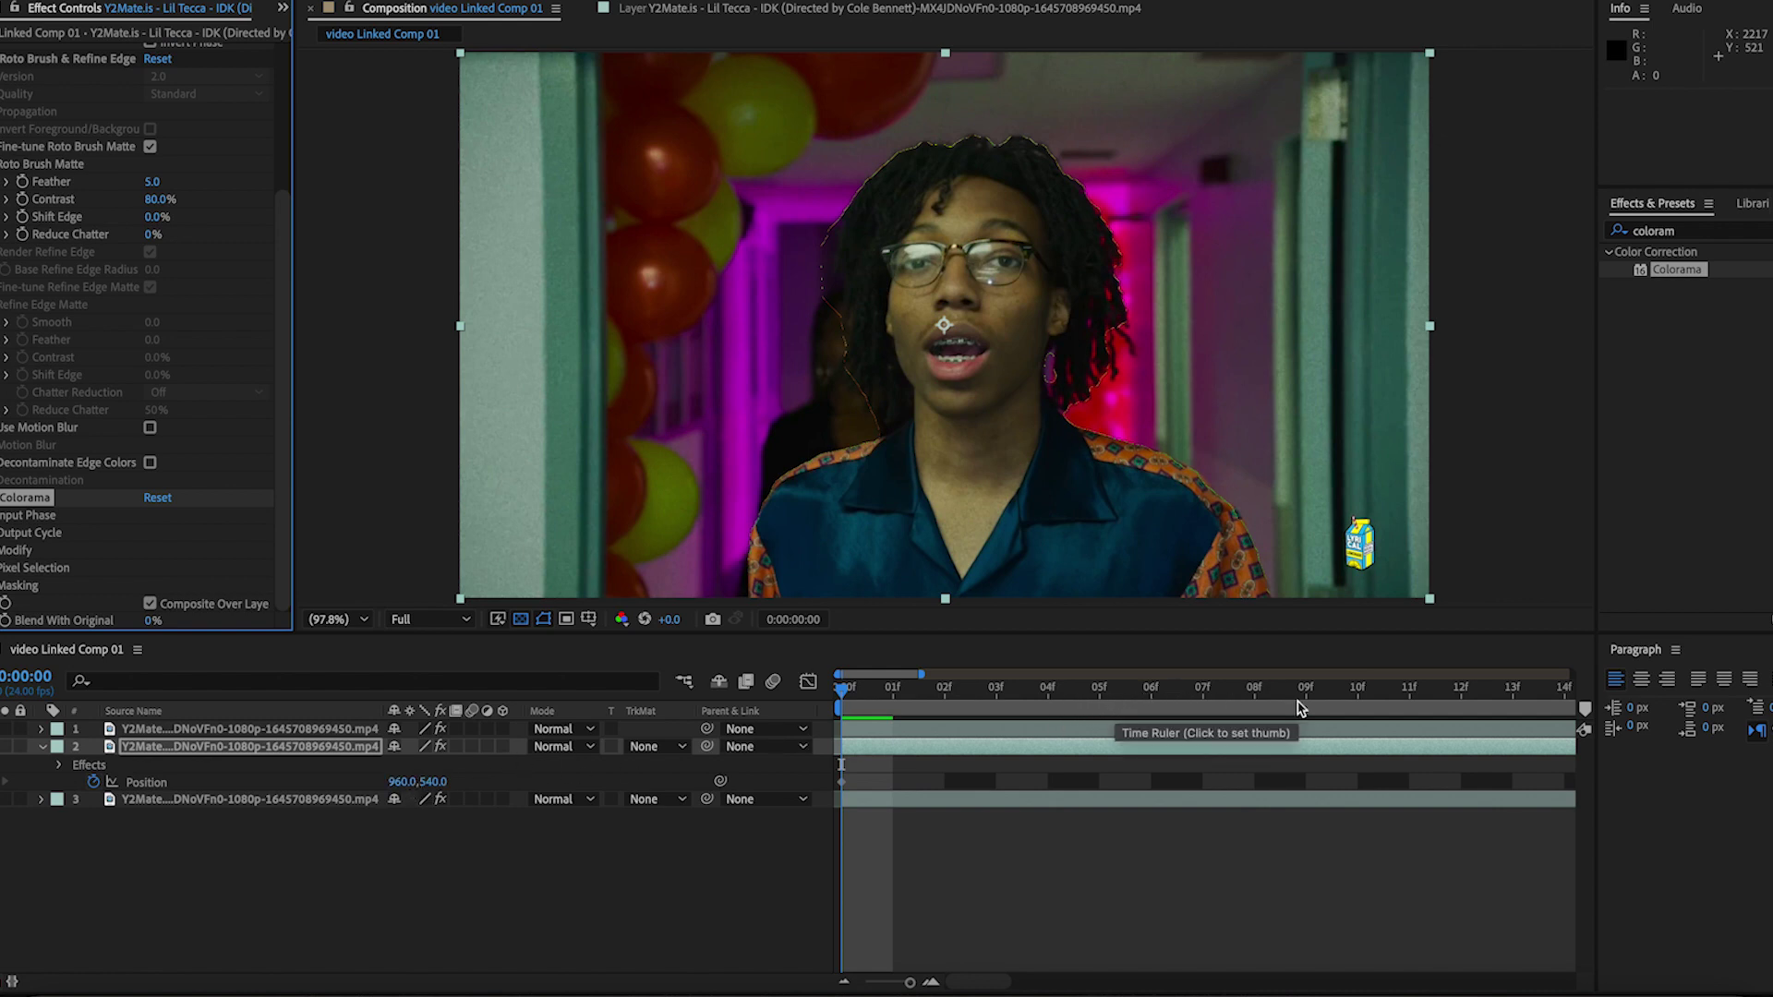
{"action": "left_click", "coordinate": [1258, 691]}
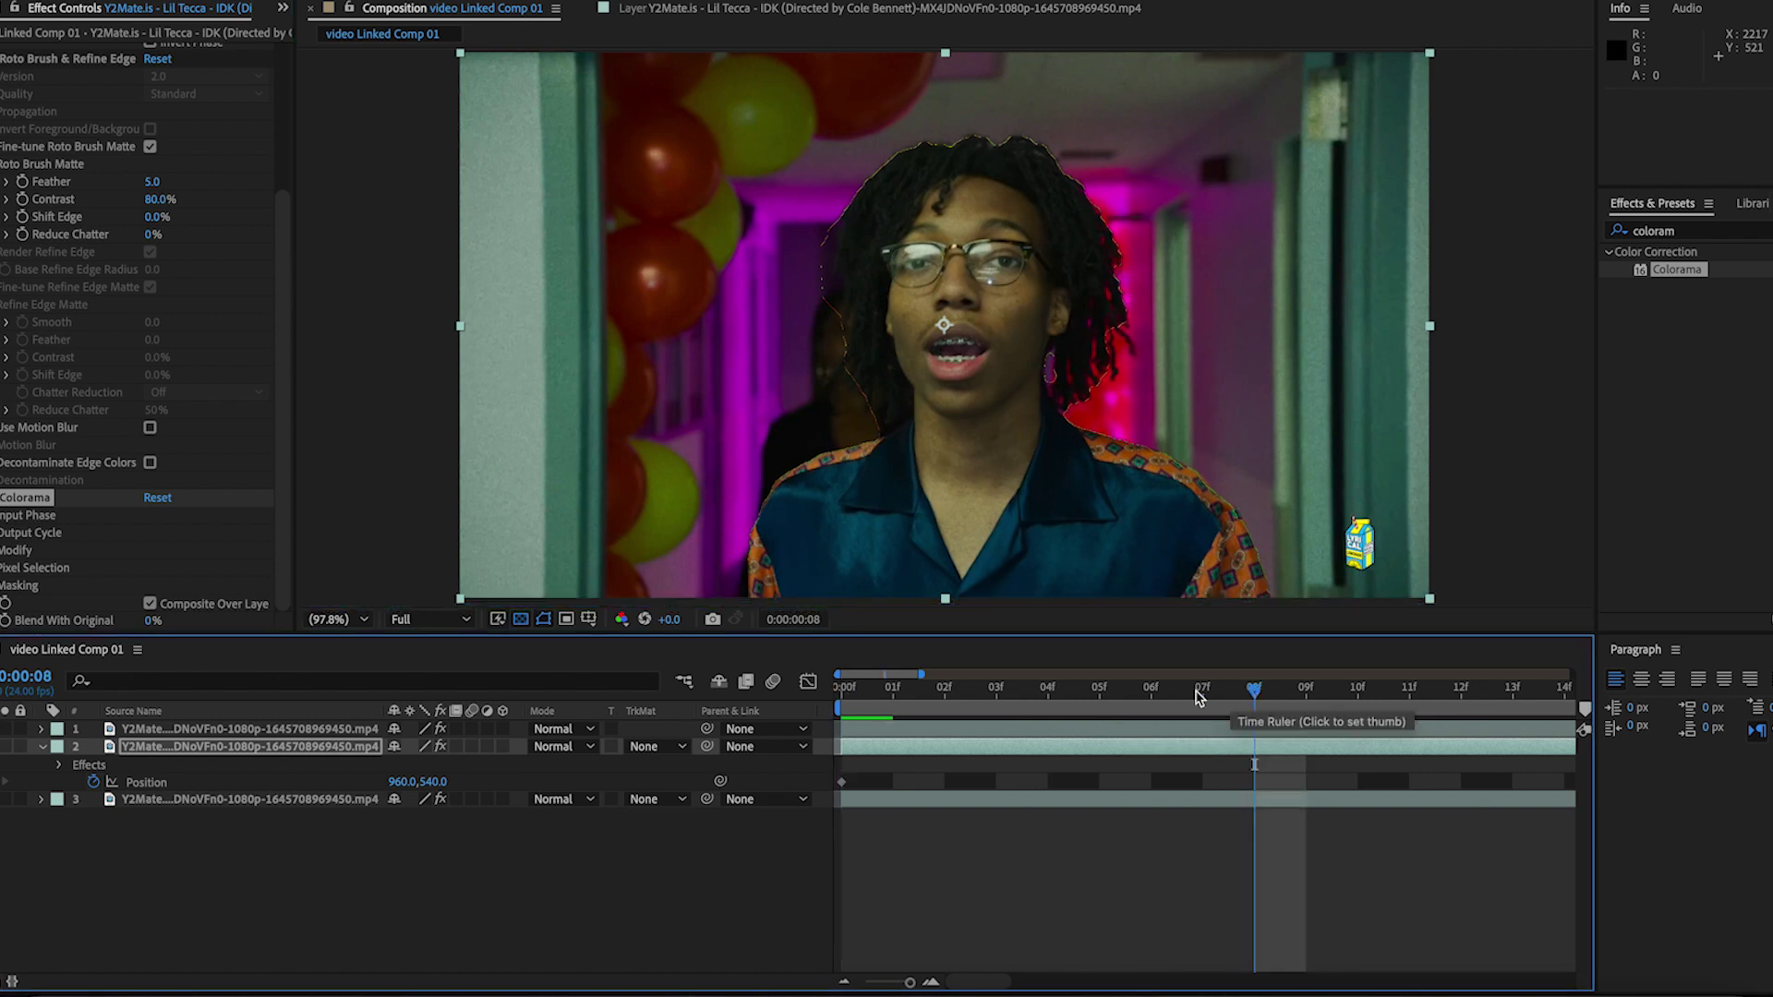
{"action": "left_click_drag", "start_coordinate": [397, 781], "coordinate": [305, 786]}
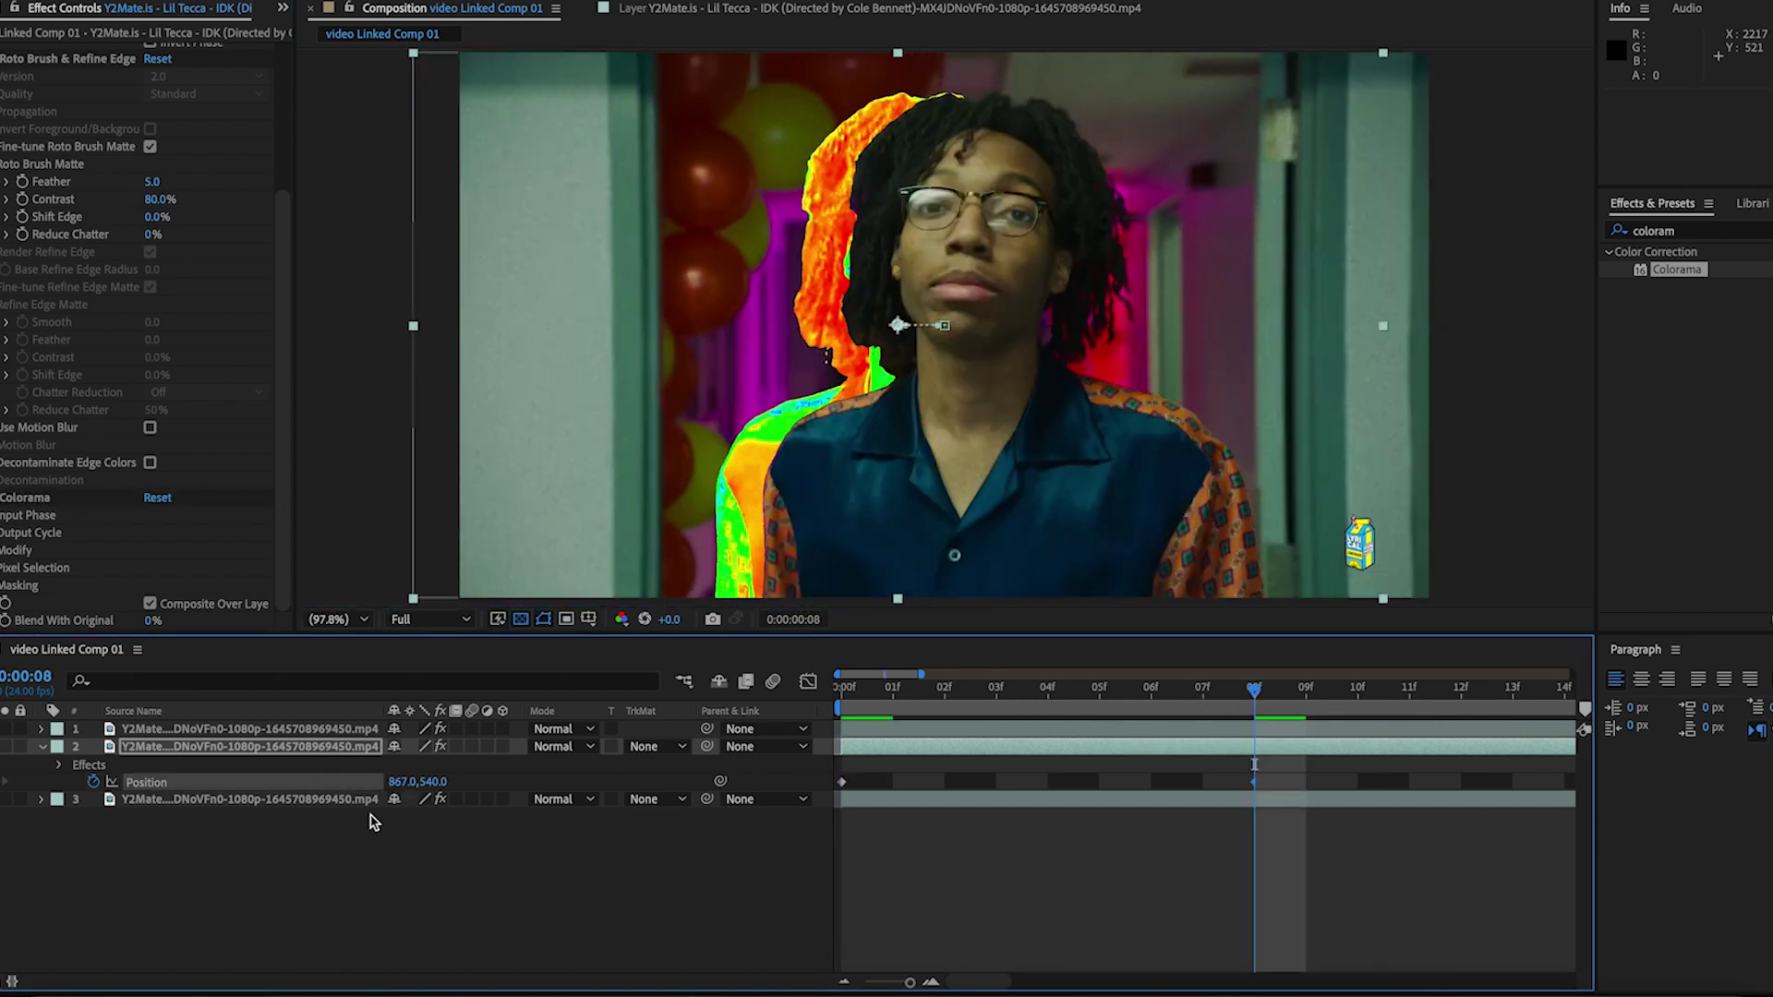
Apply Turbulent Displace to the lower cutout copy and add Amount, Size and Complexity keyframes at 0:00:00:00
{"action": "left_click", "coordinate": [1681, 233]}
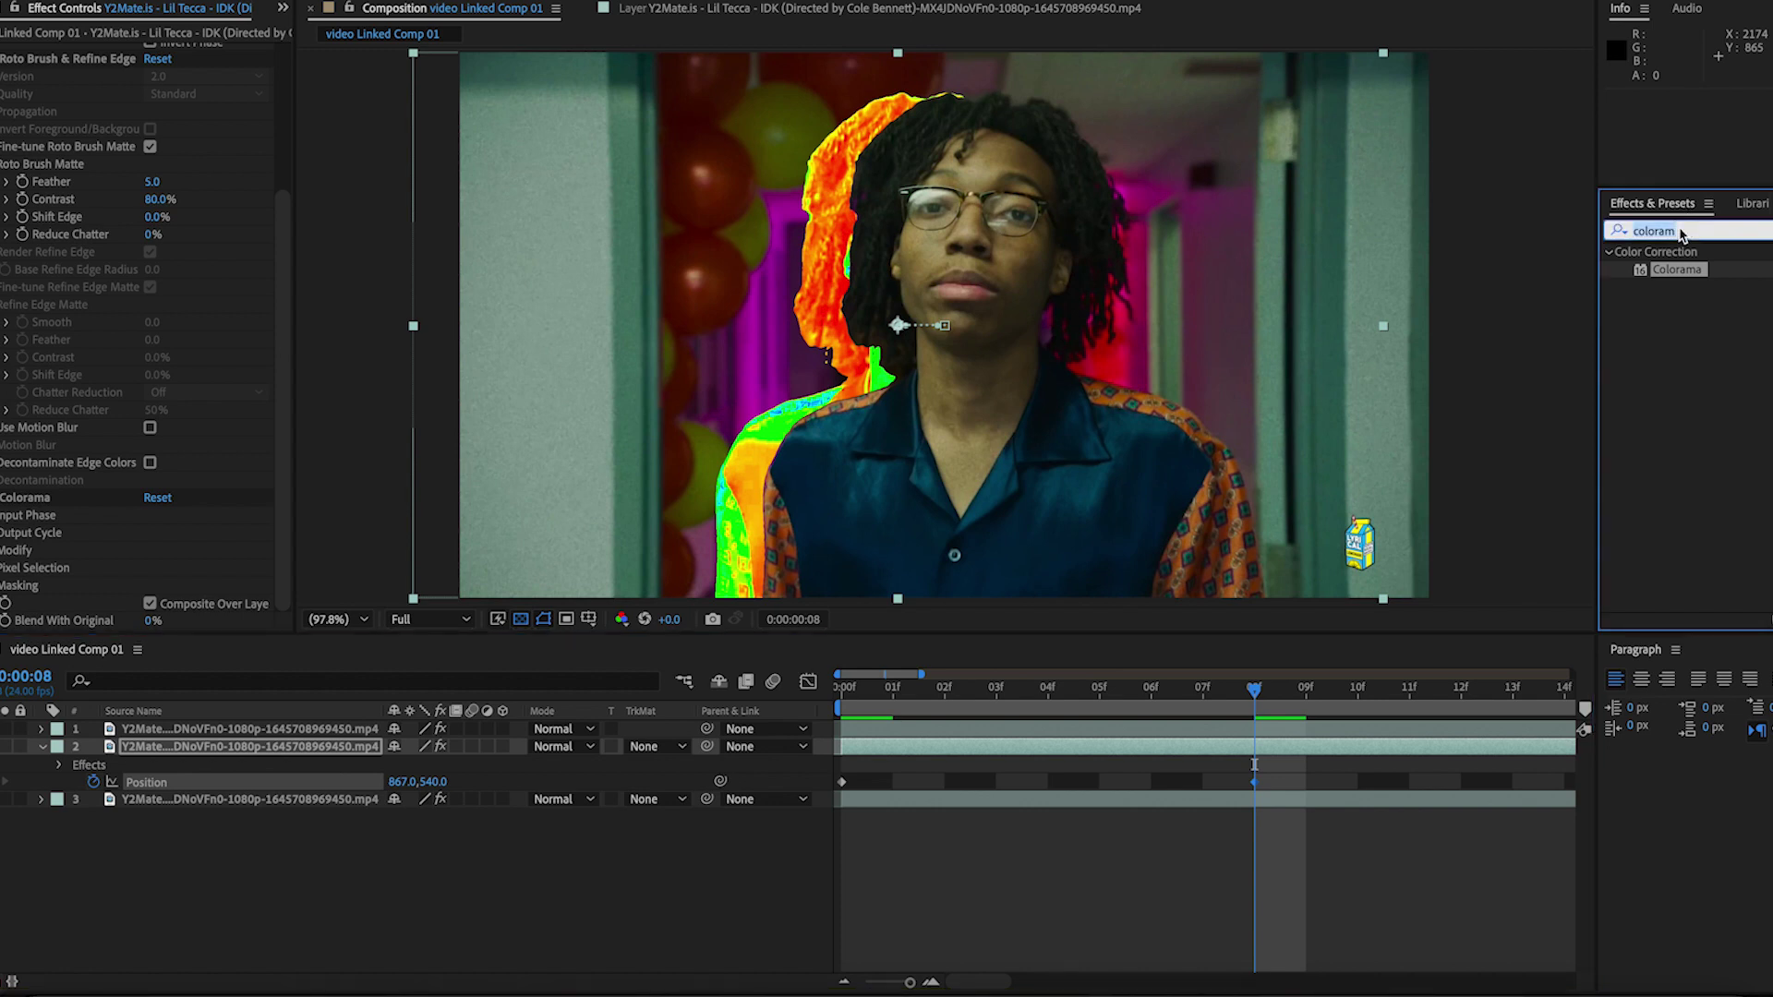
{"action": "key", "text": "BackSpace"}
{"action": "type", "text": "turb"}
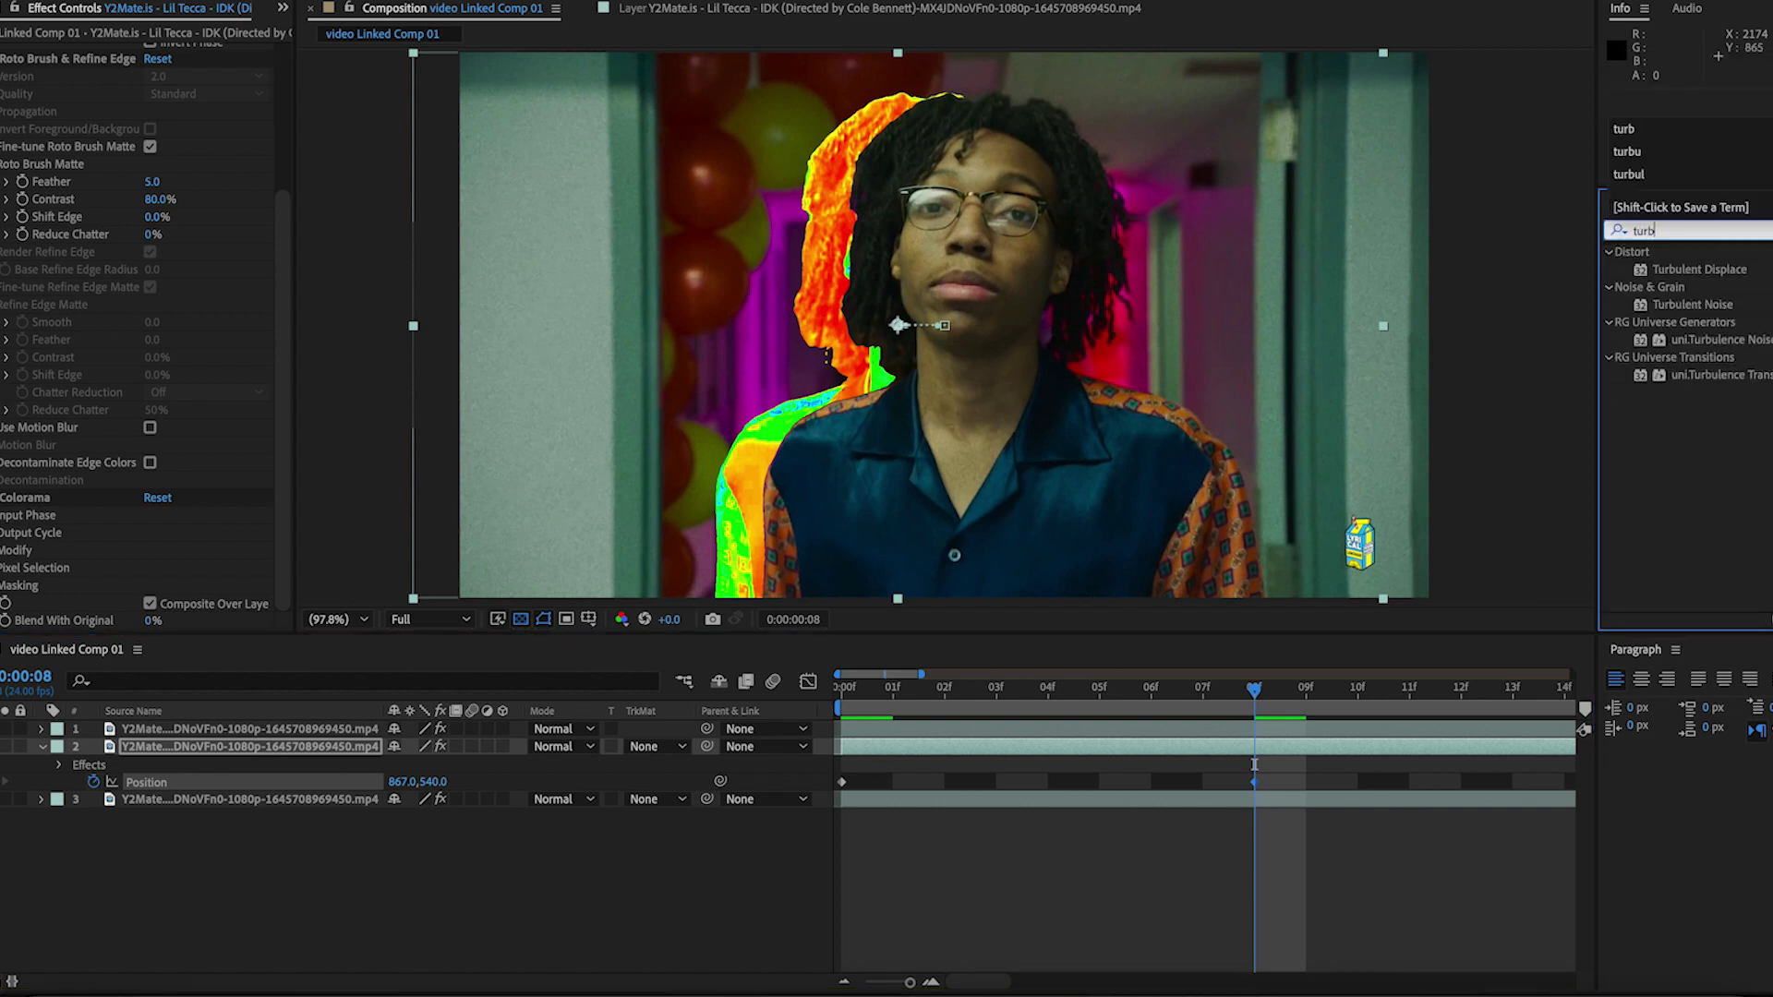
{"action": "left_click_drag", "start_coordinate": [1762, 264], "coordinate": [1028, 756]}
{"action": "left_click_drag", "start_coordinate": [892, 688], "coordinate": [820, 694]}
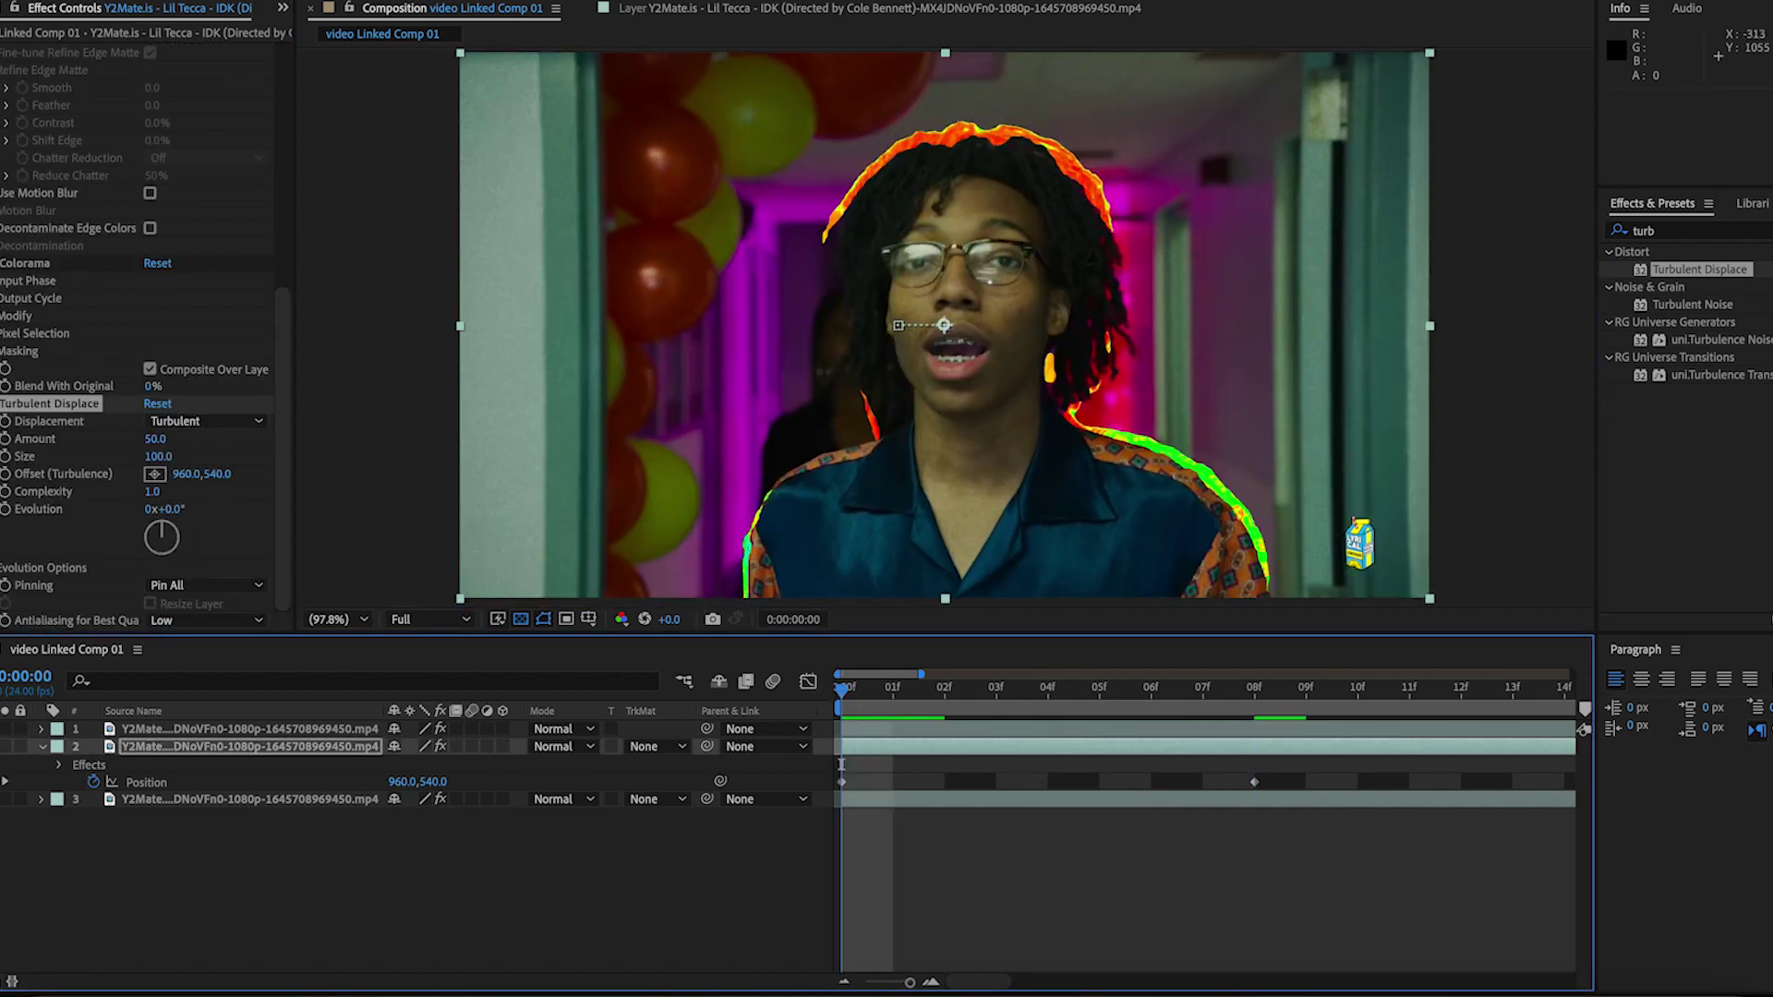
{"action": "left_click", "coordinate": [6, 440]}
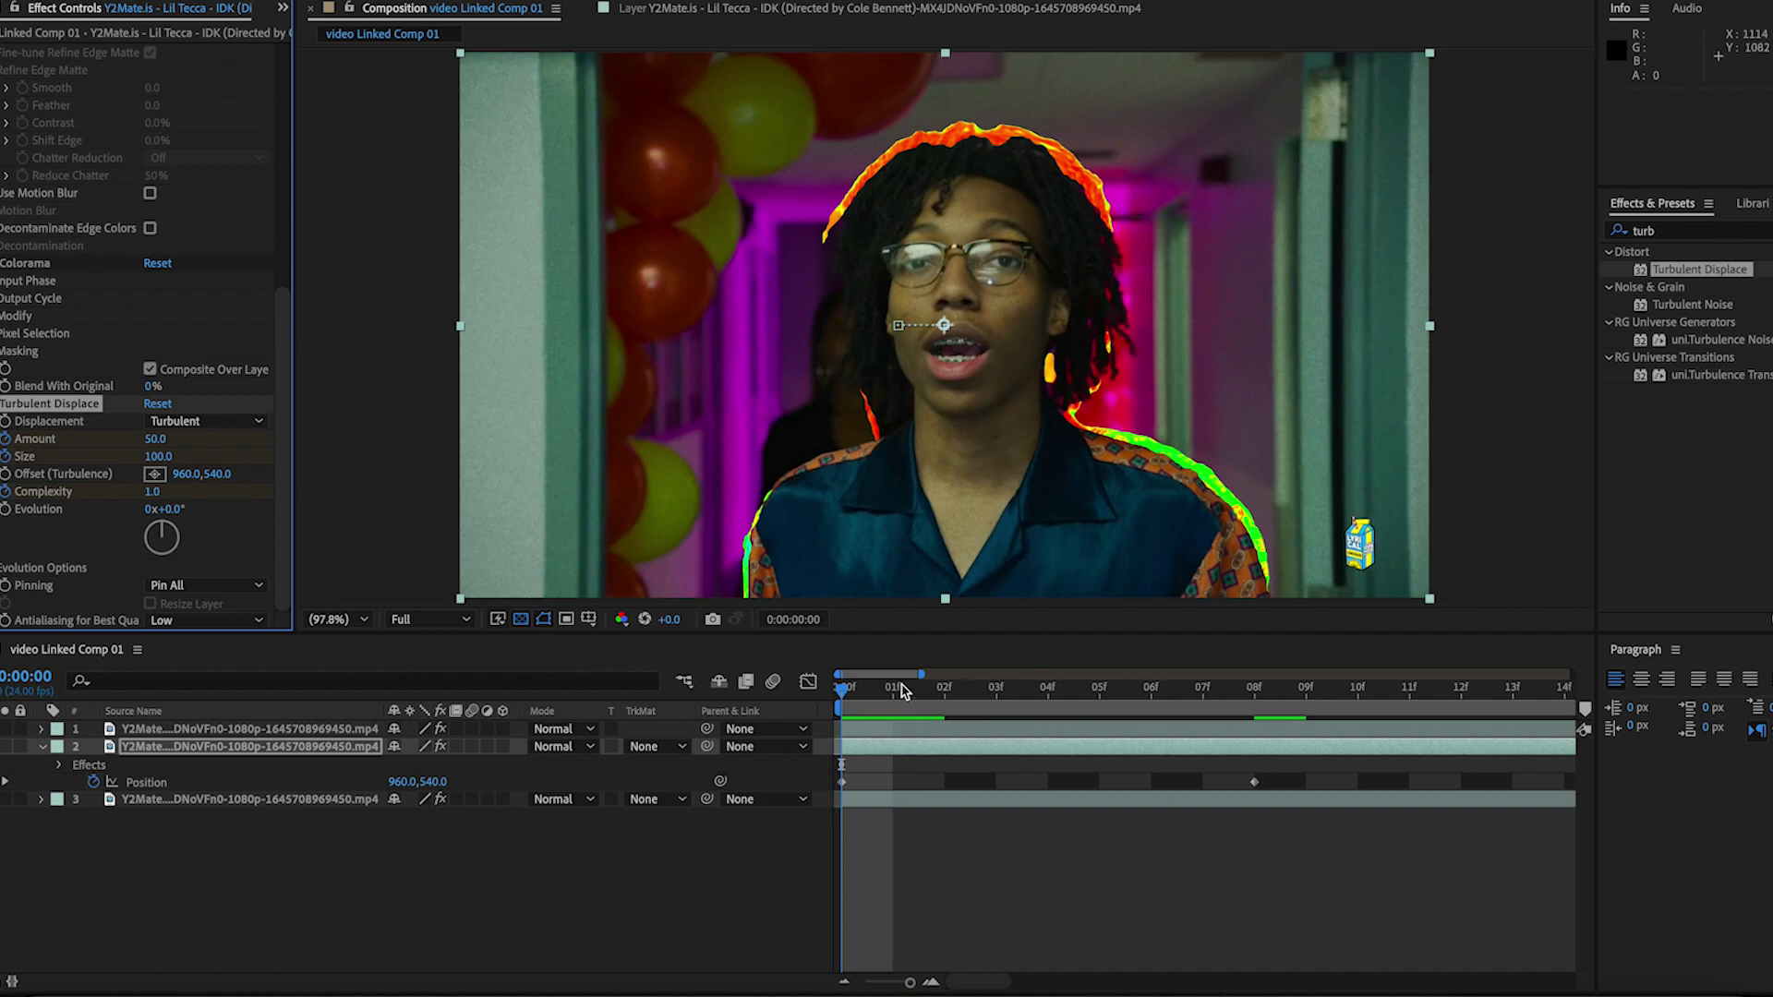
{"action": "left_click", "coordinate": [837, 698]}
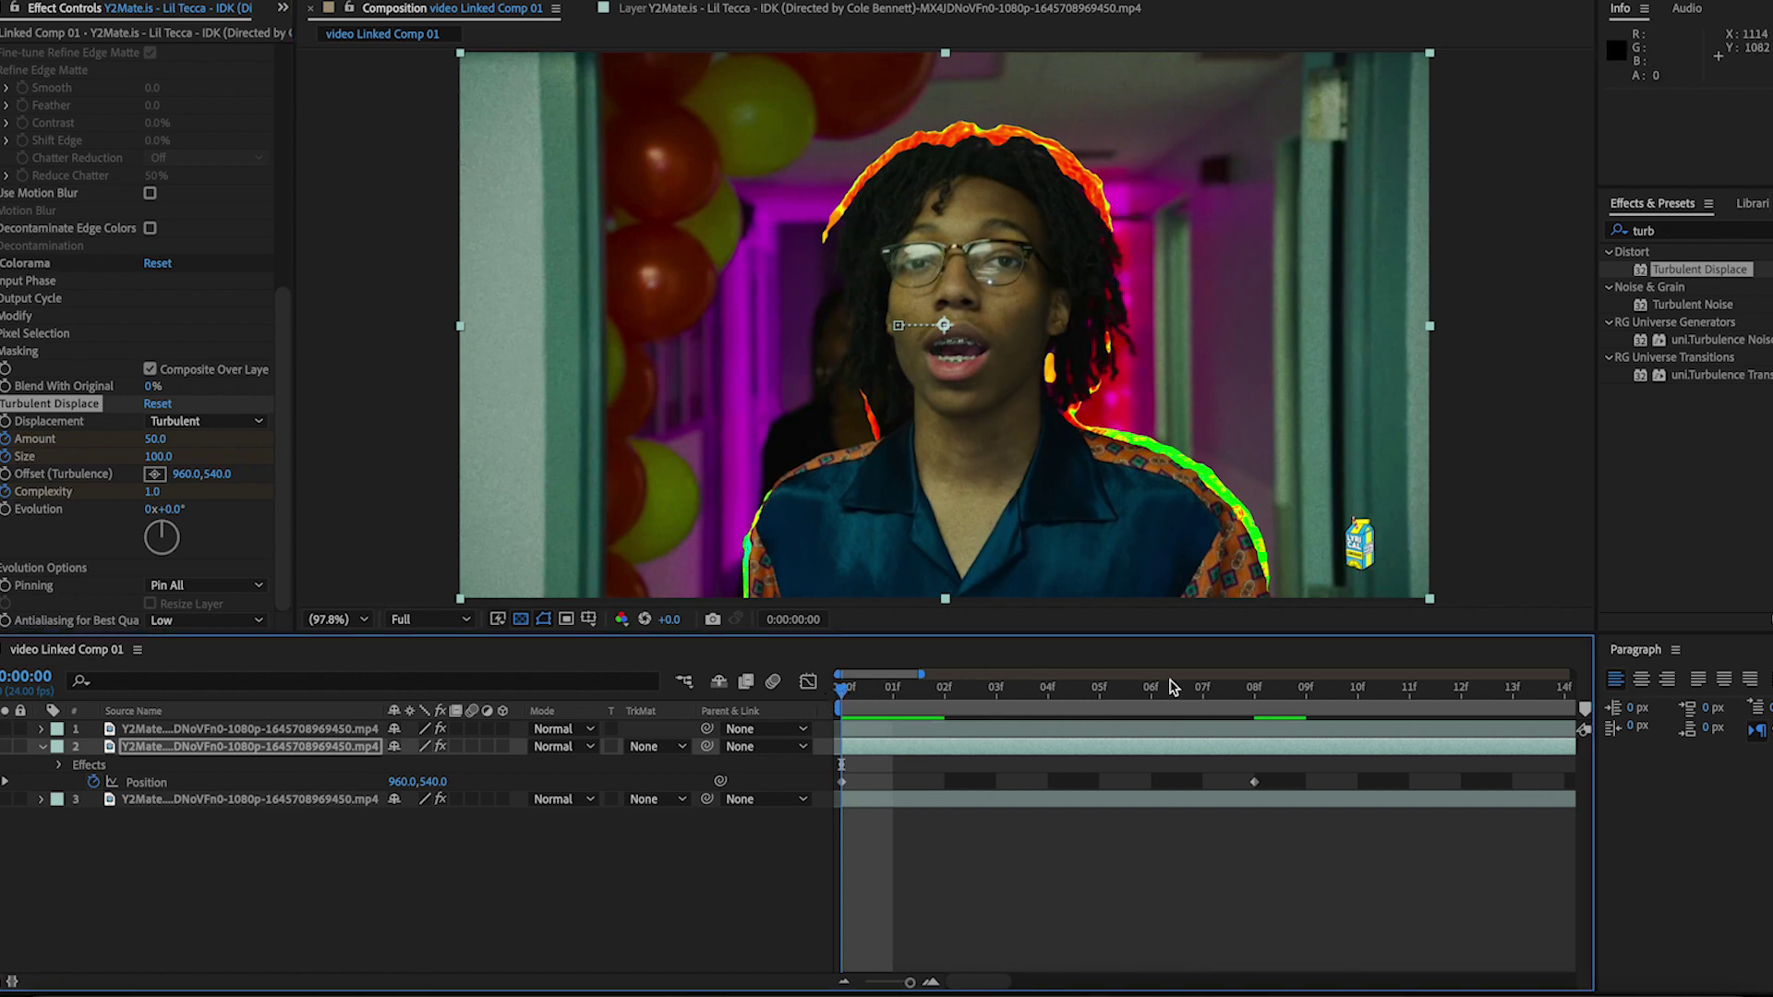
At 0:00:00:08, set Turbulent Displace Amount to 1380, Size to 129 and Complexity to 3.7
{"action": "left_click", "coordinate": [1251, 714]}
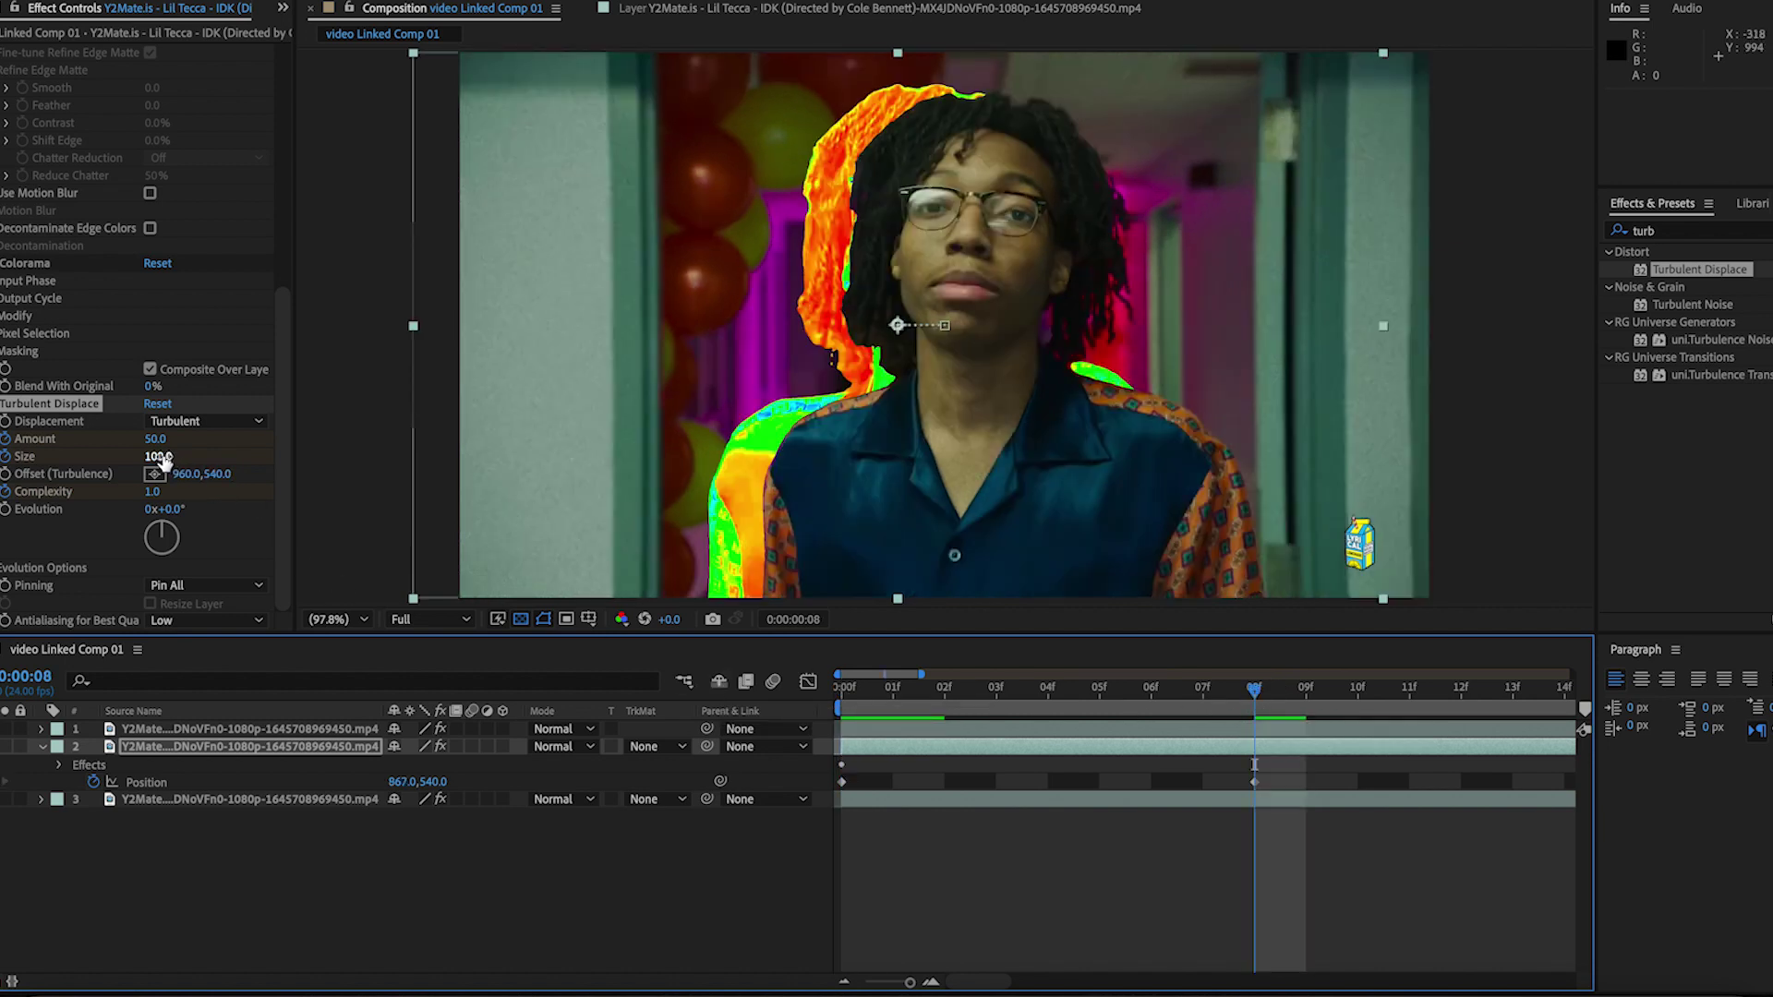
{"action": "left_click_drag", "start_coordinate": [161, 459], "coordinate": [1503, 571]}
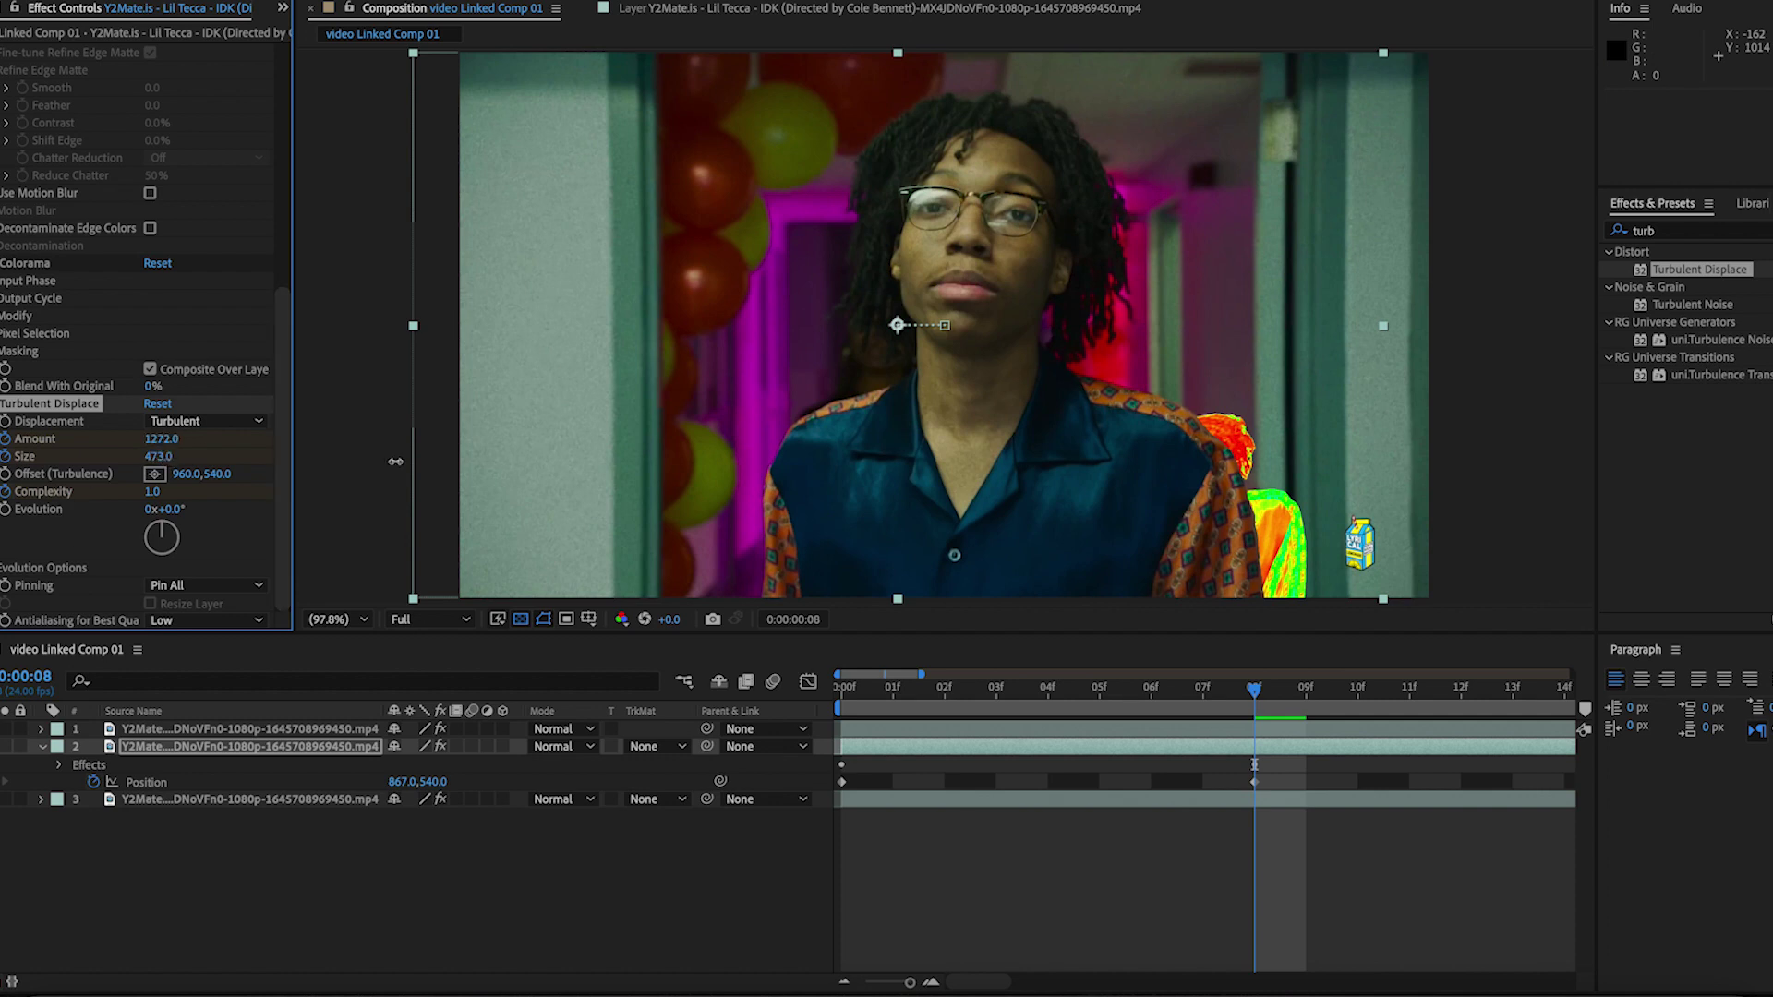
{"action": "left_click_drag", "start_coordinate": [395, 461], "coordinate": [1127, 481]}
{"action": "left_click_drag", "start_coordinate": [152, 491], "coordinate": [479, 519]}
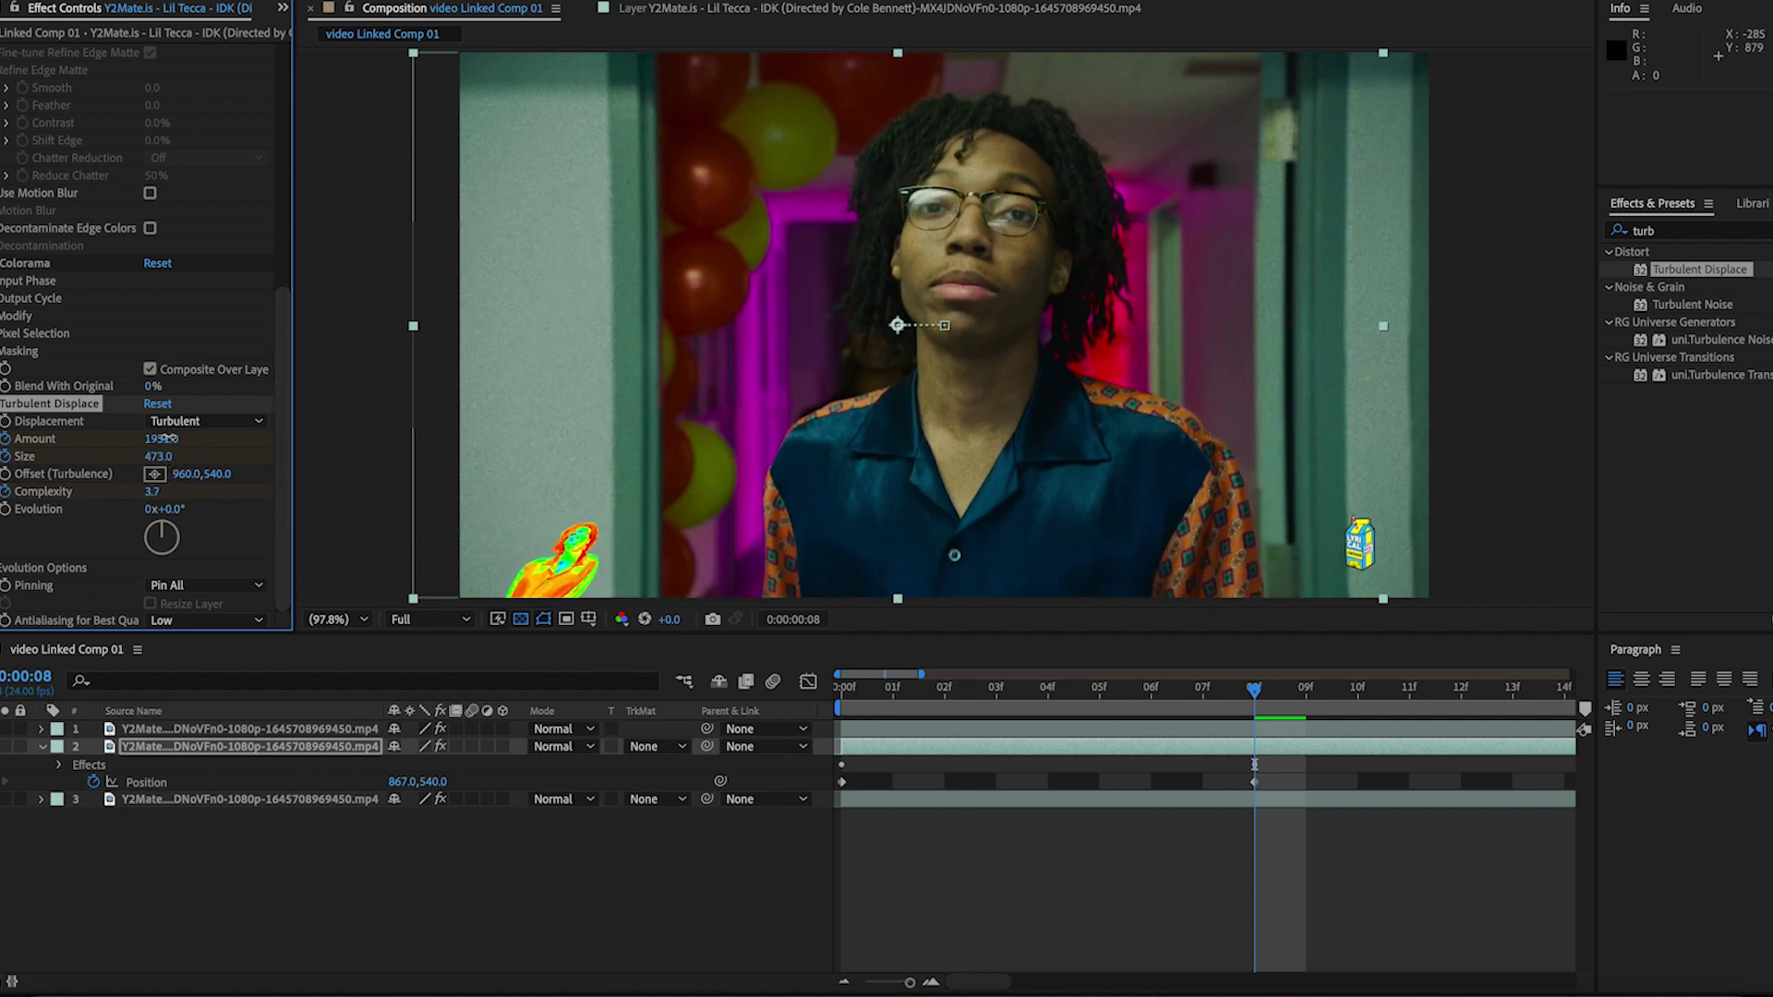
{"action": "left_click_drag", "start_coordinate": [165, 440], "coordinate": [202, 438]}
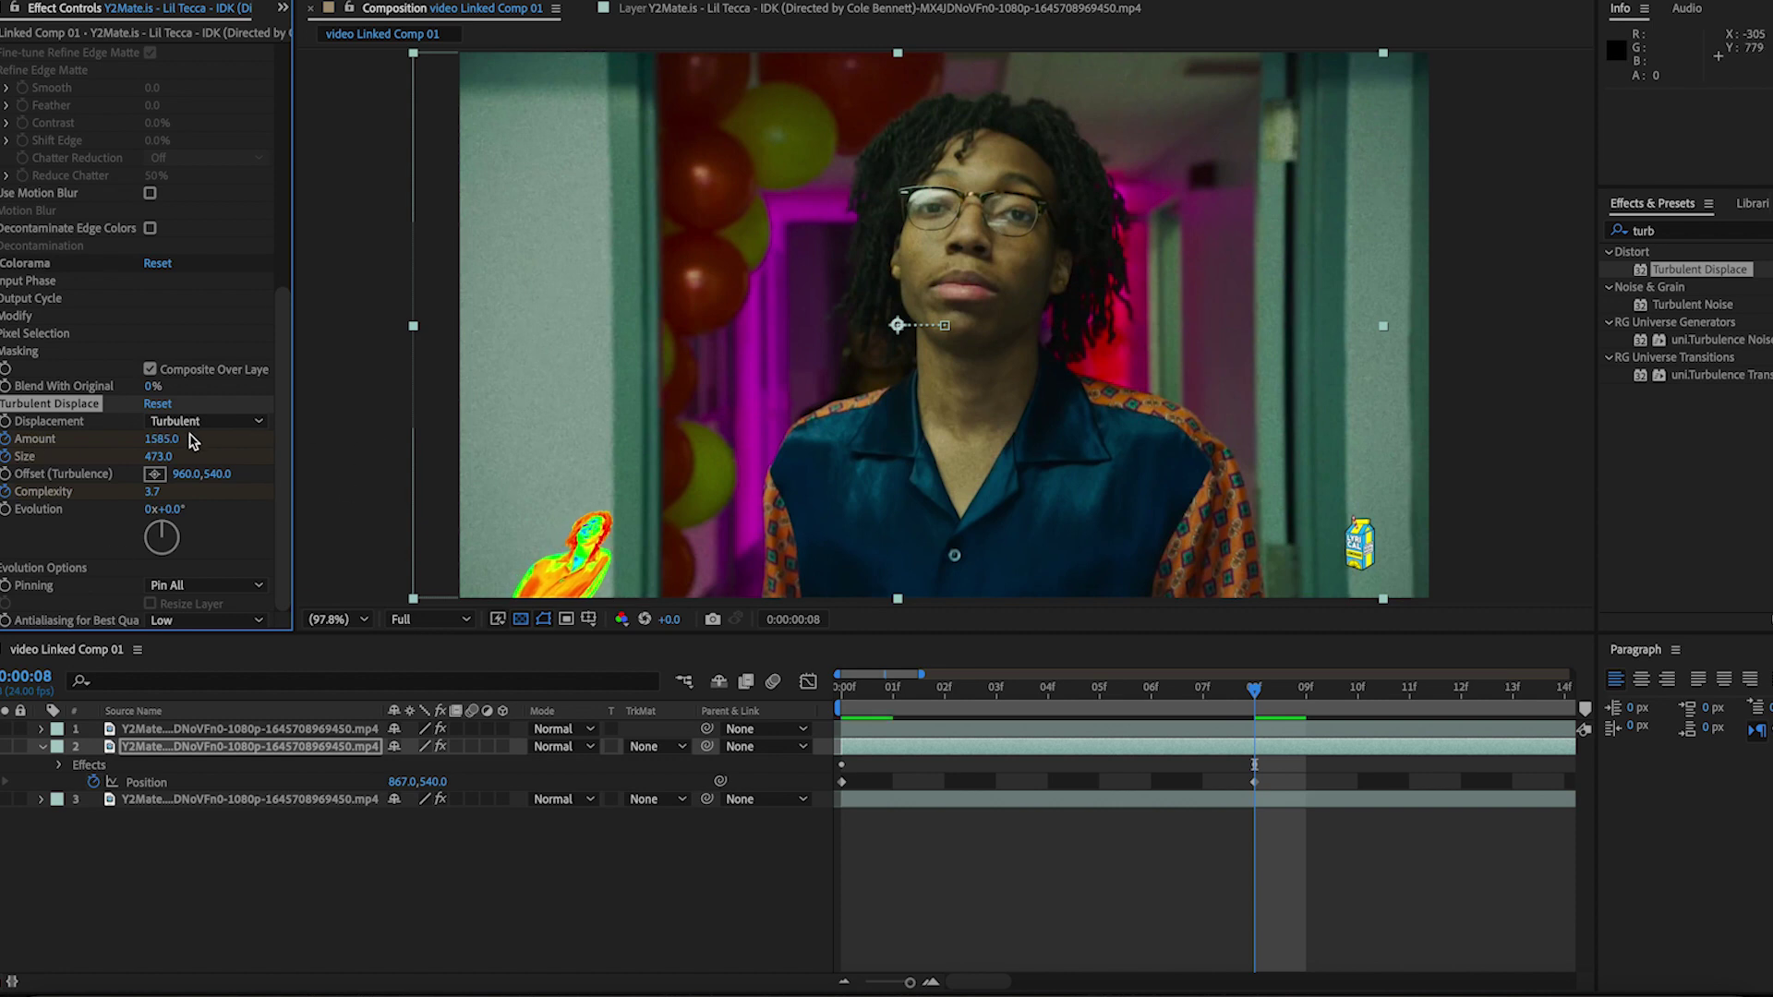
{"action": "left_click_drag", "start_coordinate": [81, 432], "coordinate": [9, 435]}
{"action": "left_click_drag", "start_coordinate": [168, 462], "coordinate": [46, 461]}
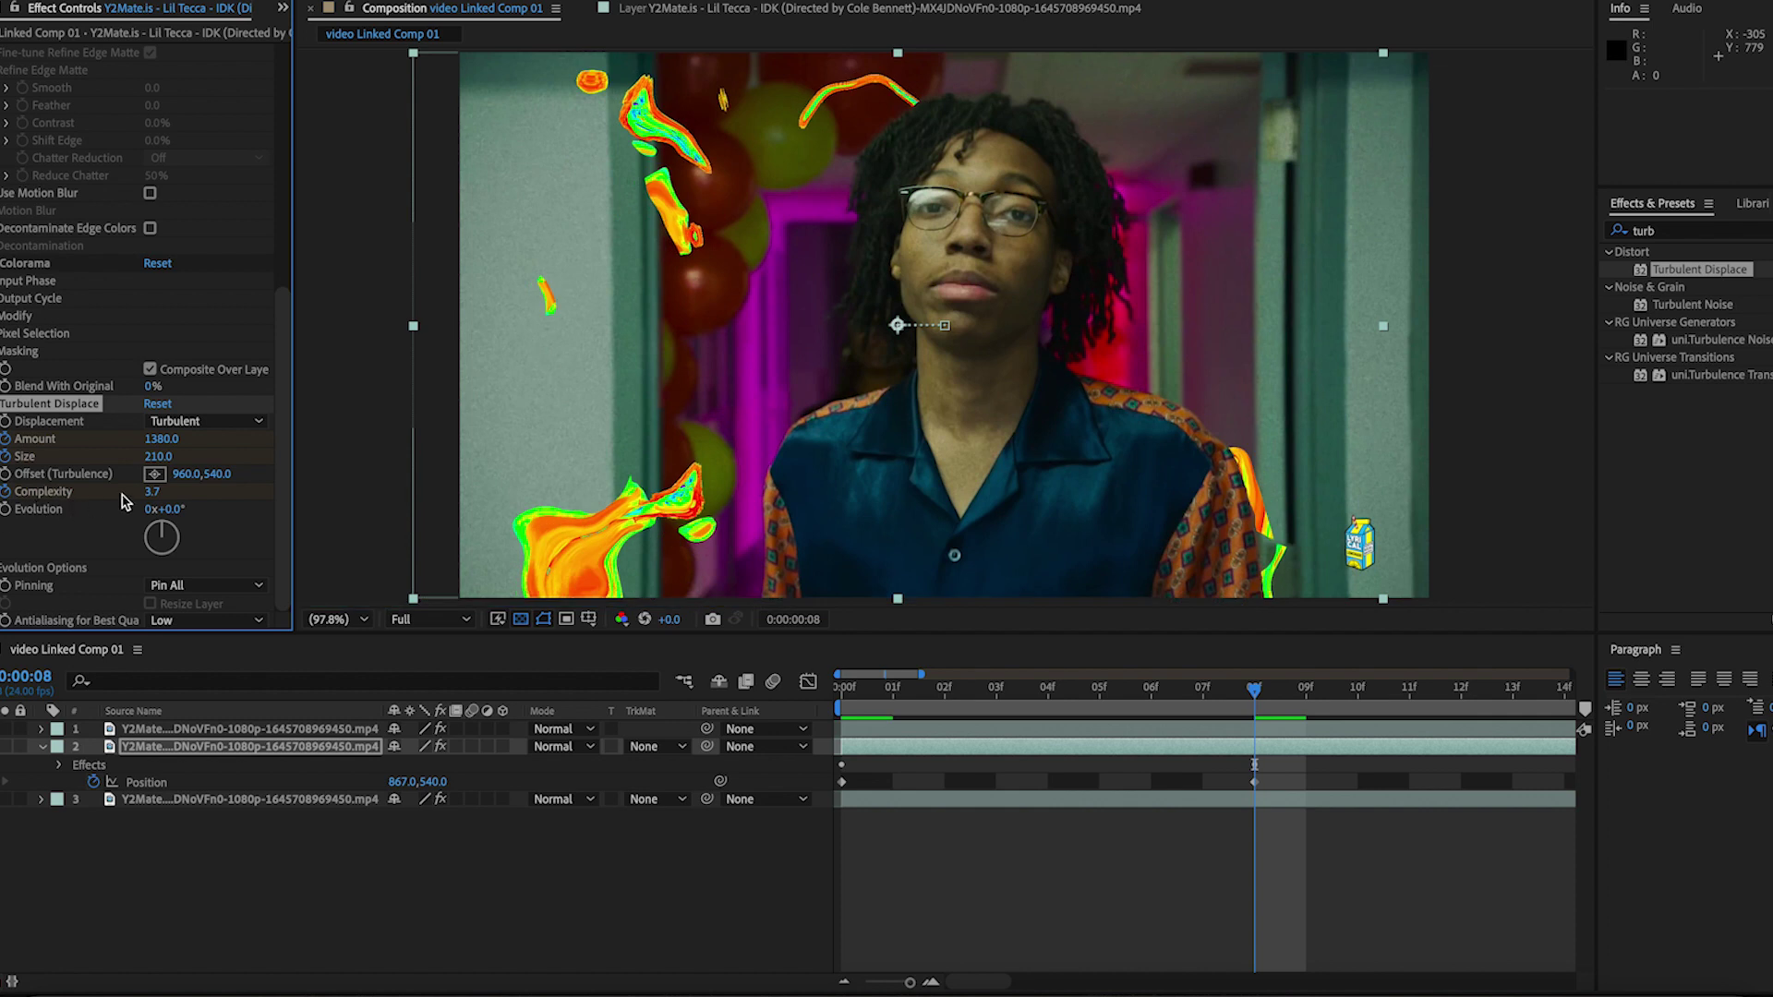
{"action": "left_click_drag", "start_coordinate": [166, 456], "coordinate": [83, 456]}
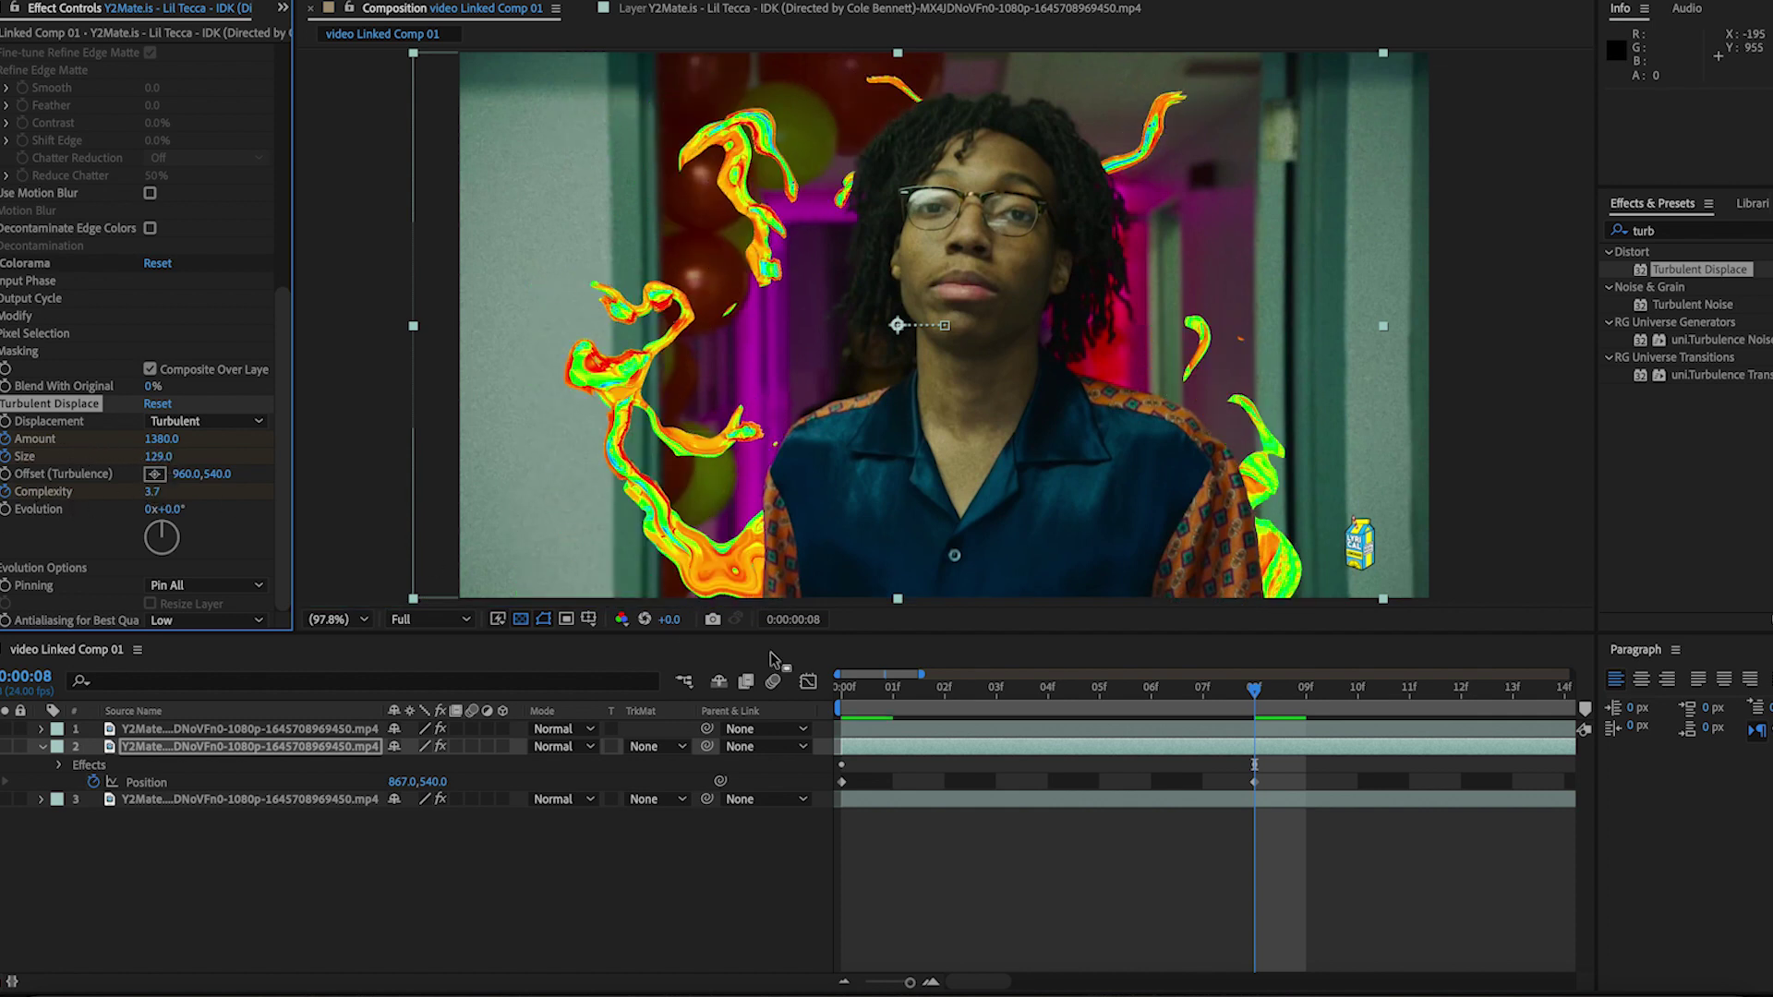
At 0:00:00:00, set Turbulent Displace Amount to 233, Size to 185 and Complexity to 4.9, and preview the animation
{"action": "left_click_drag", "start_coordinate": [878, 699], "coordinate": [842, 699]}
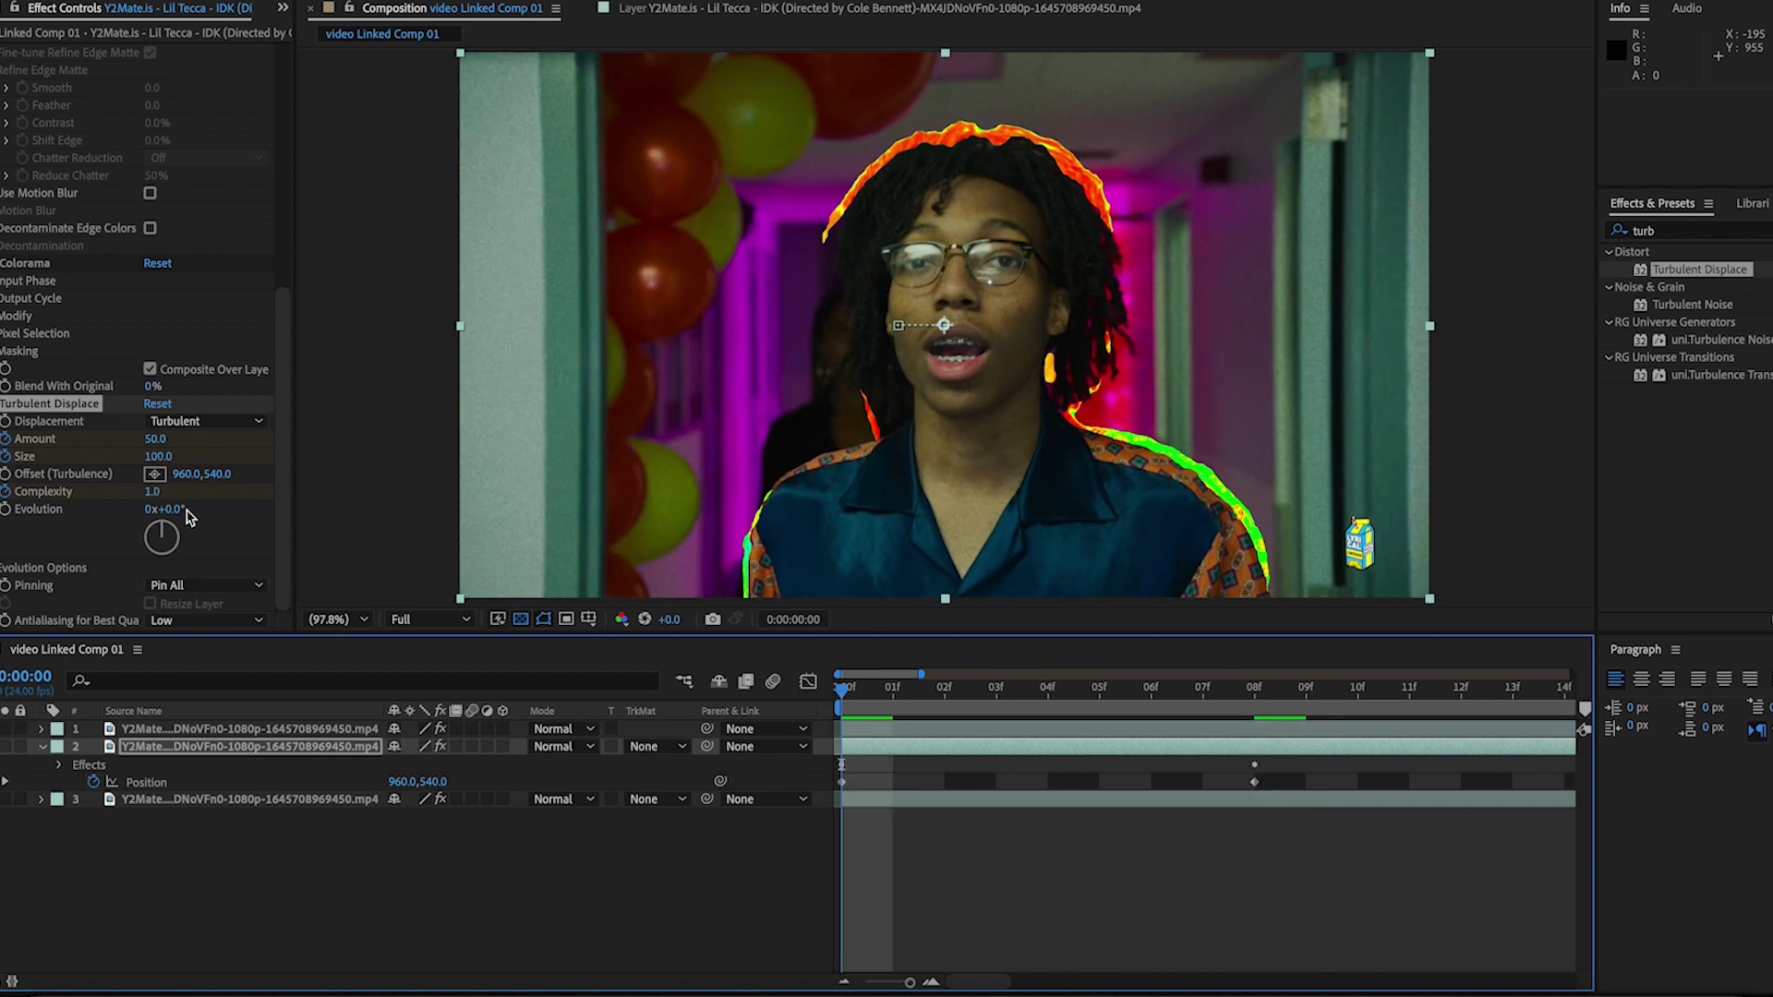
{"action": "left_click_drag", "start_coordinate": [157, 495], "coordinate": [345, 526]}
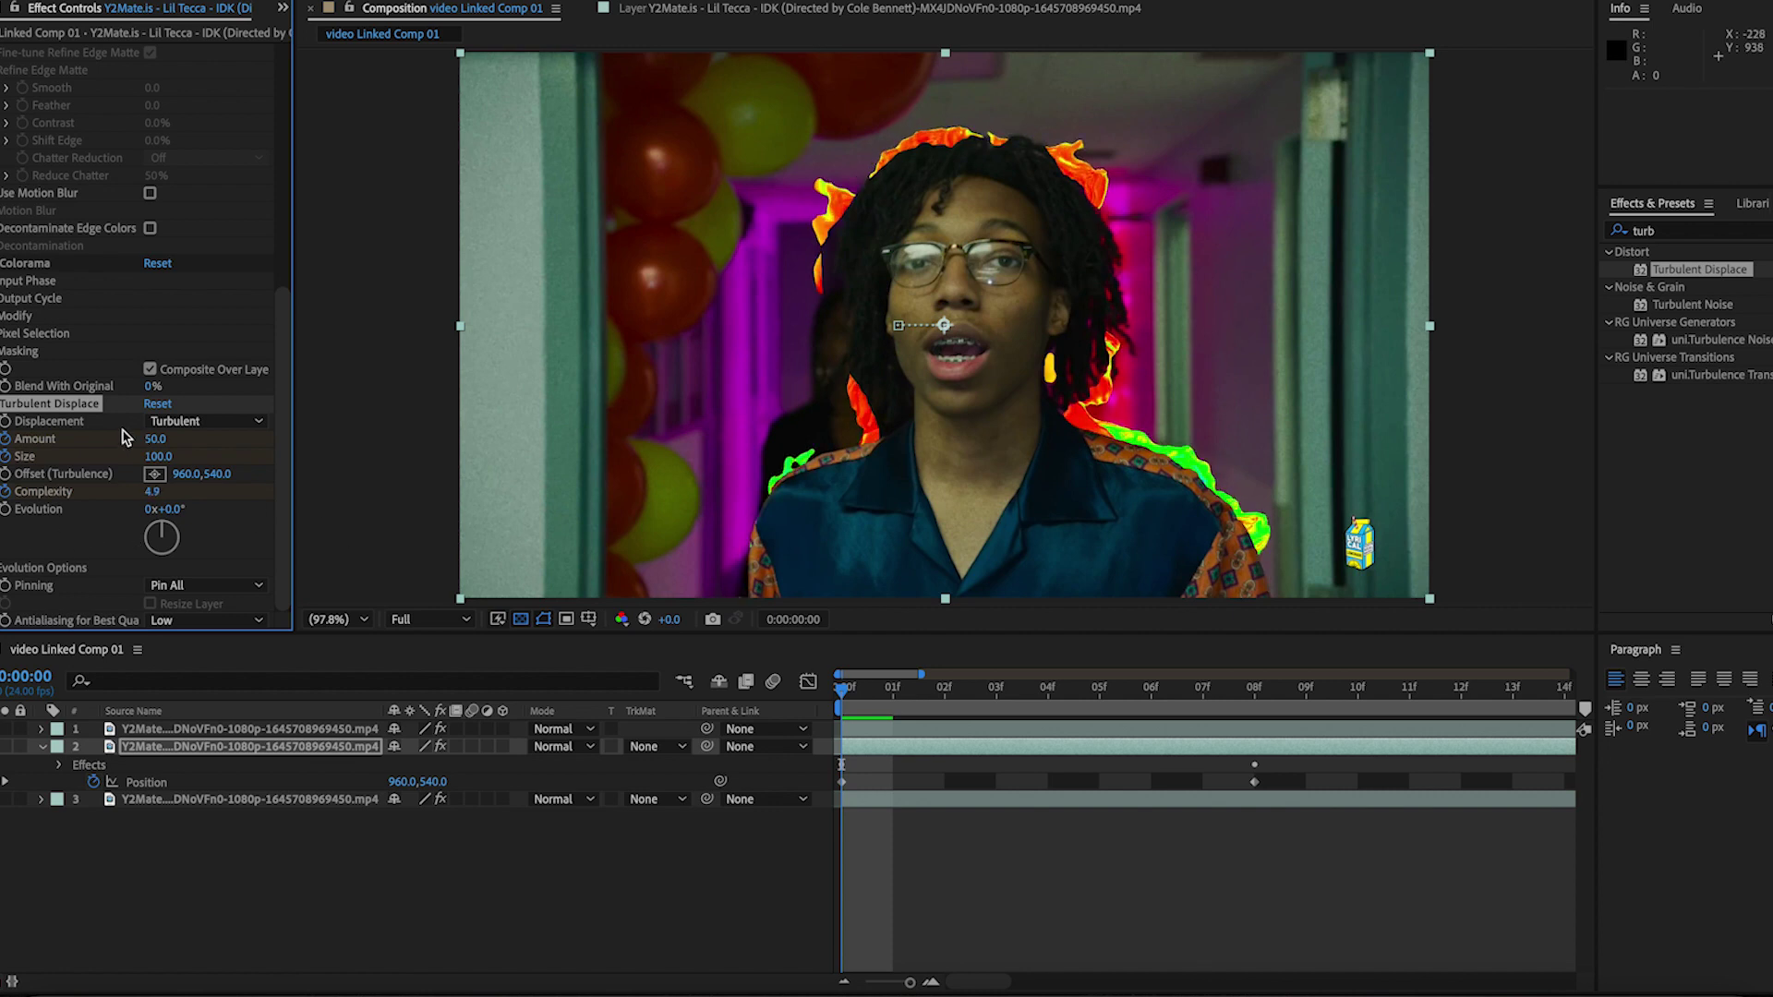
{"action": "left_click_drag", "start_coordinate": [169, 456], "coordinate": [374, 482]}
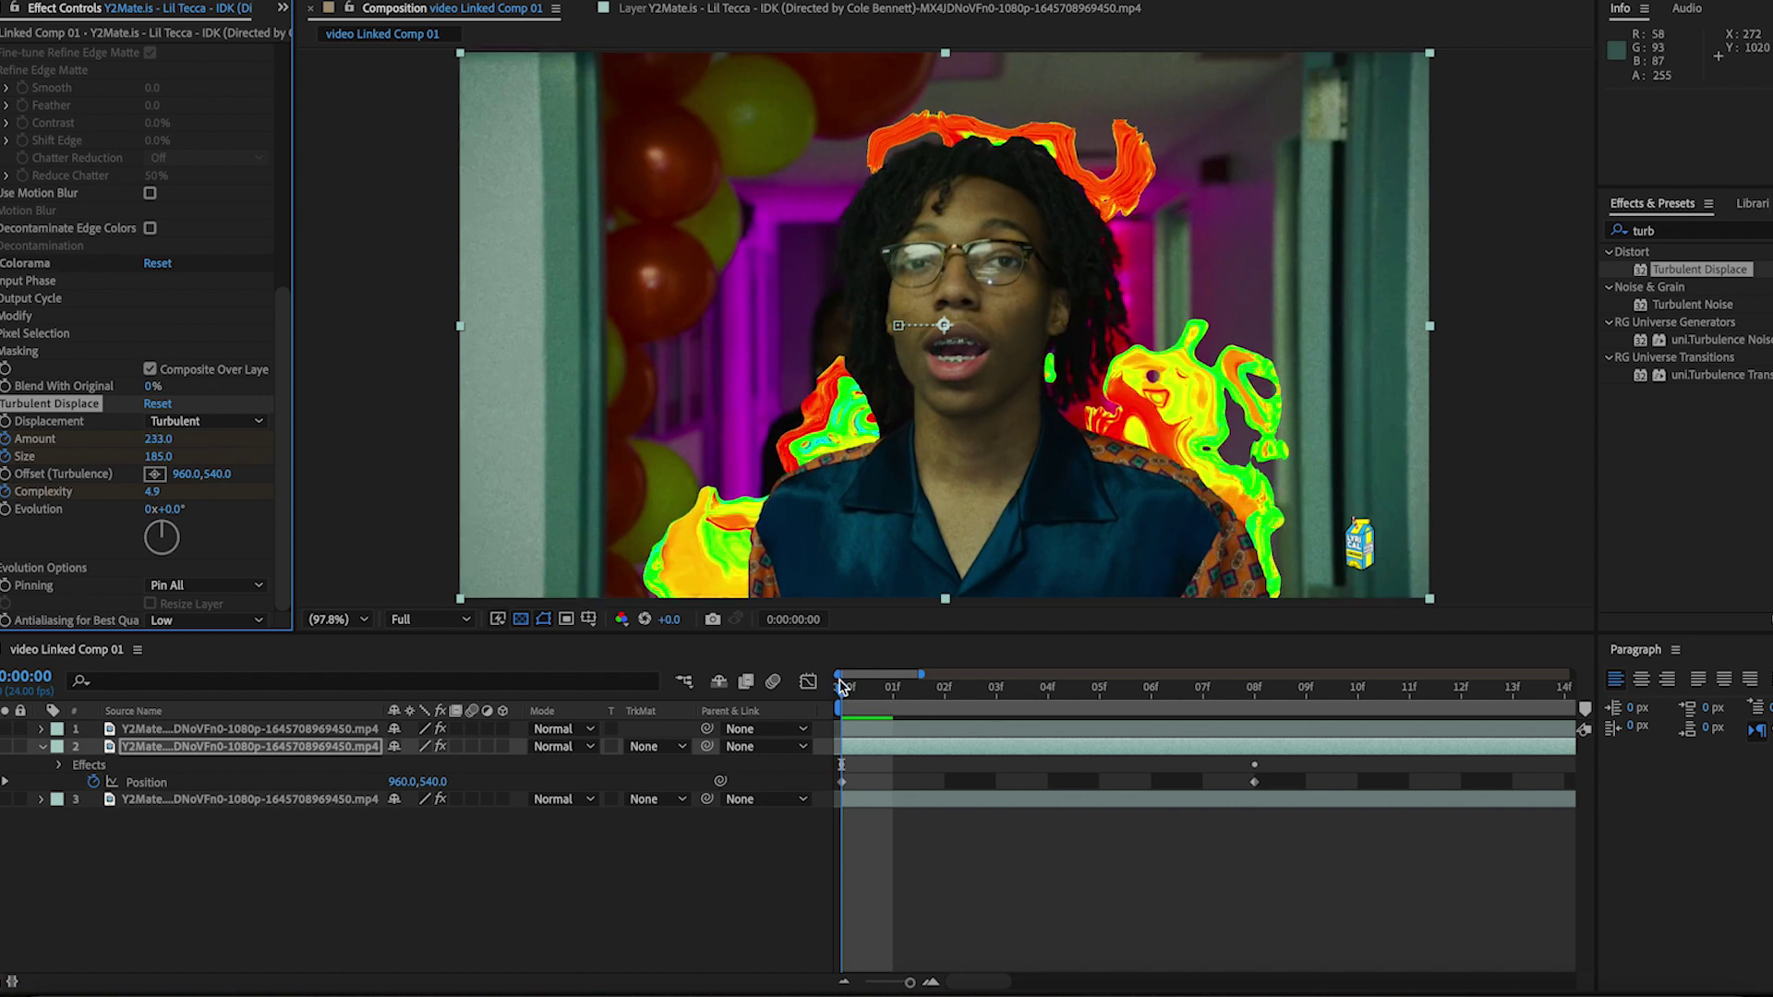
{"action": "left_click_drag", "start_coordinate": [843, 688], "coordinate": [799, 718]}
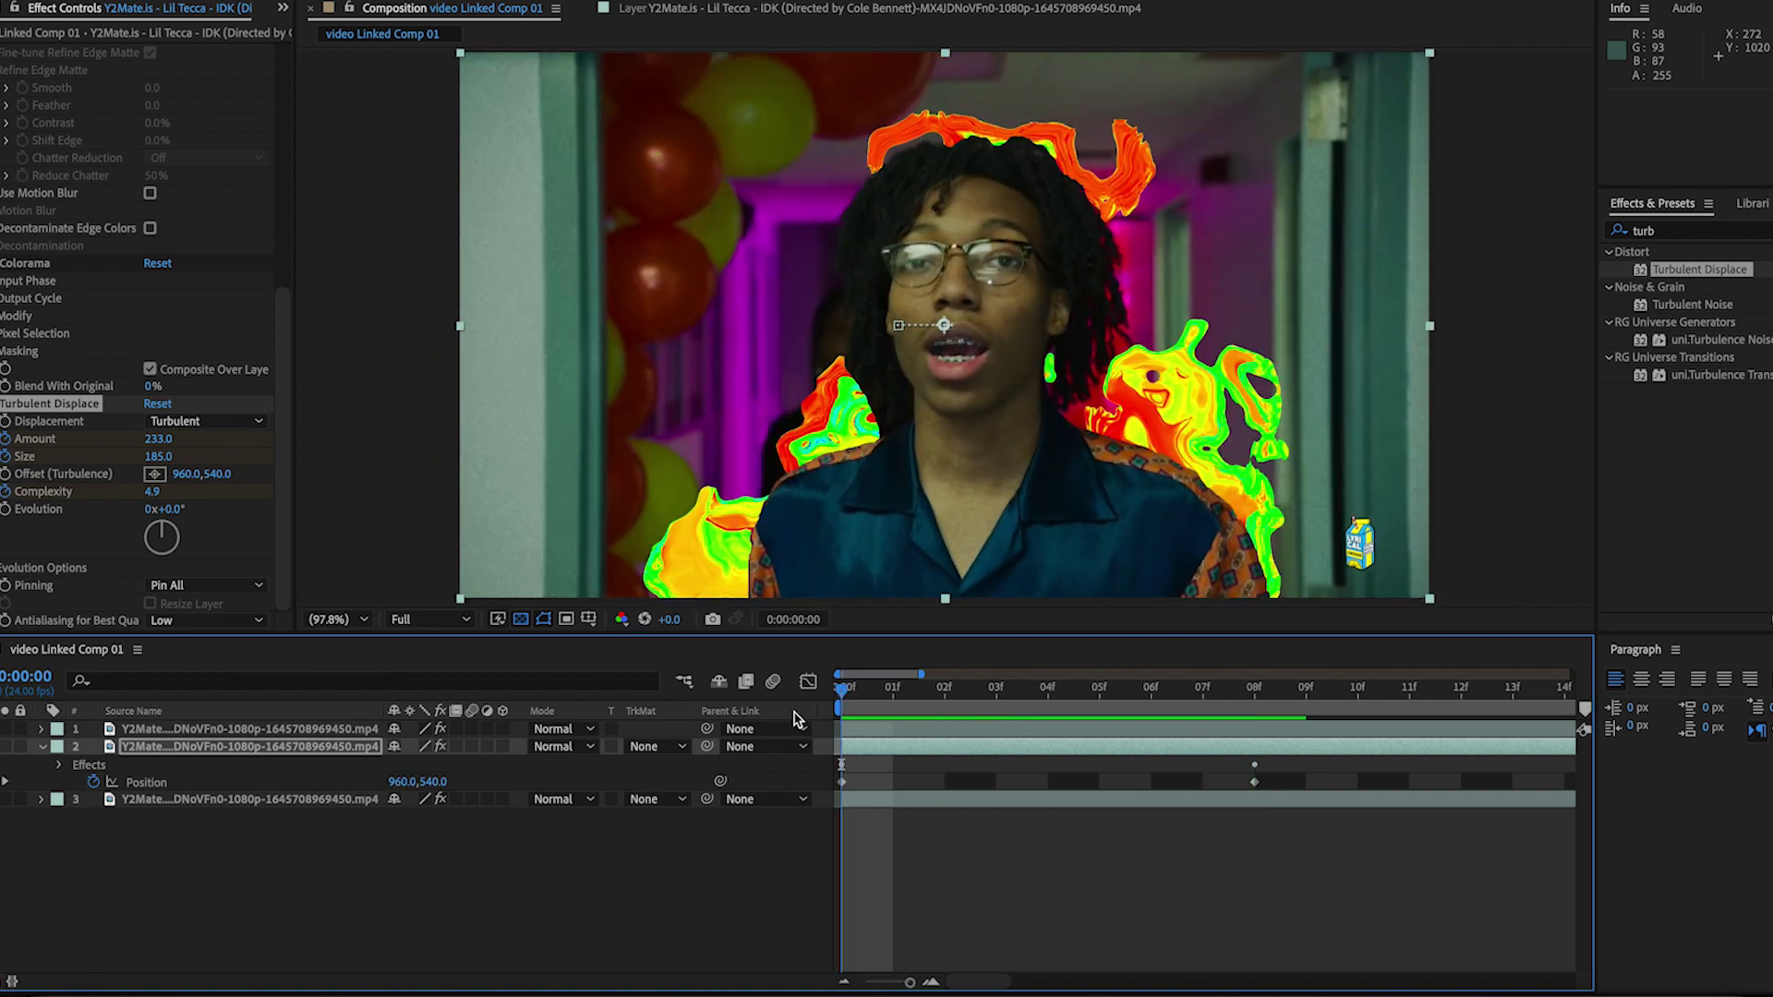
{"action": "key", "text": "space"}
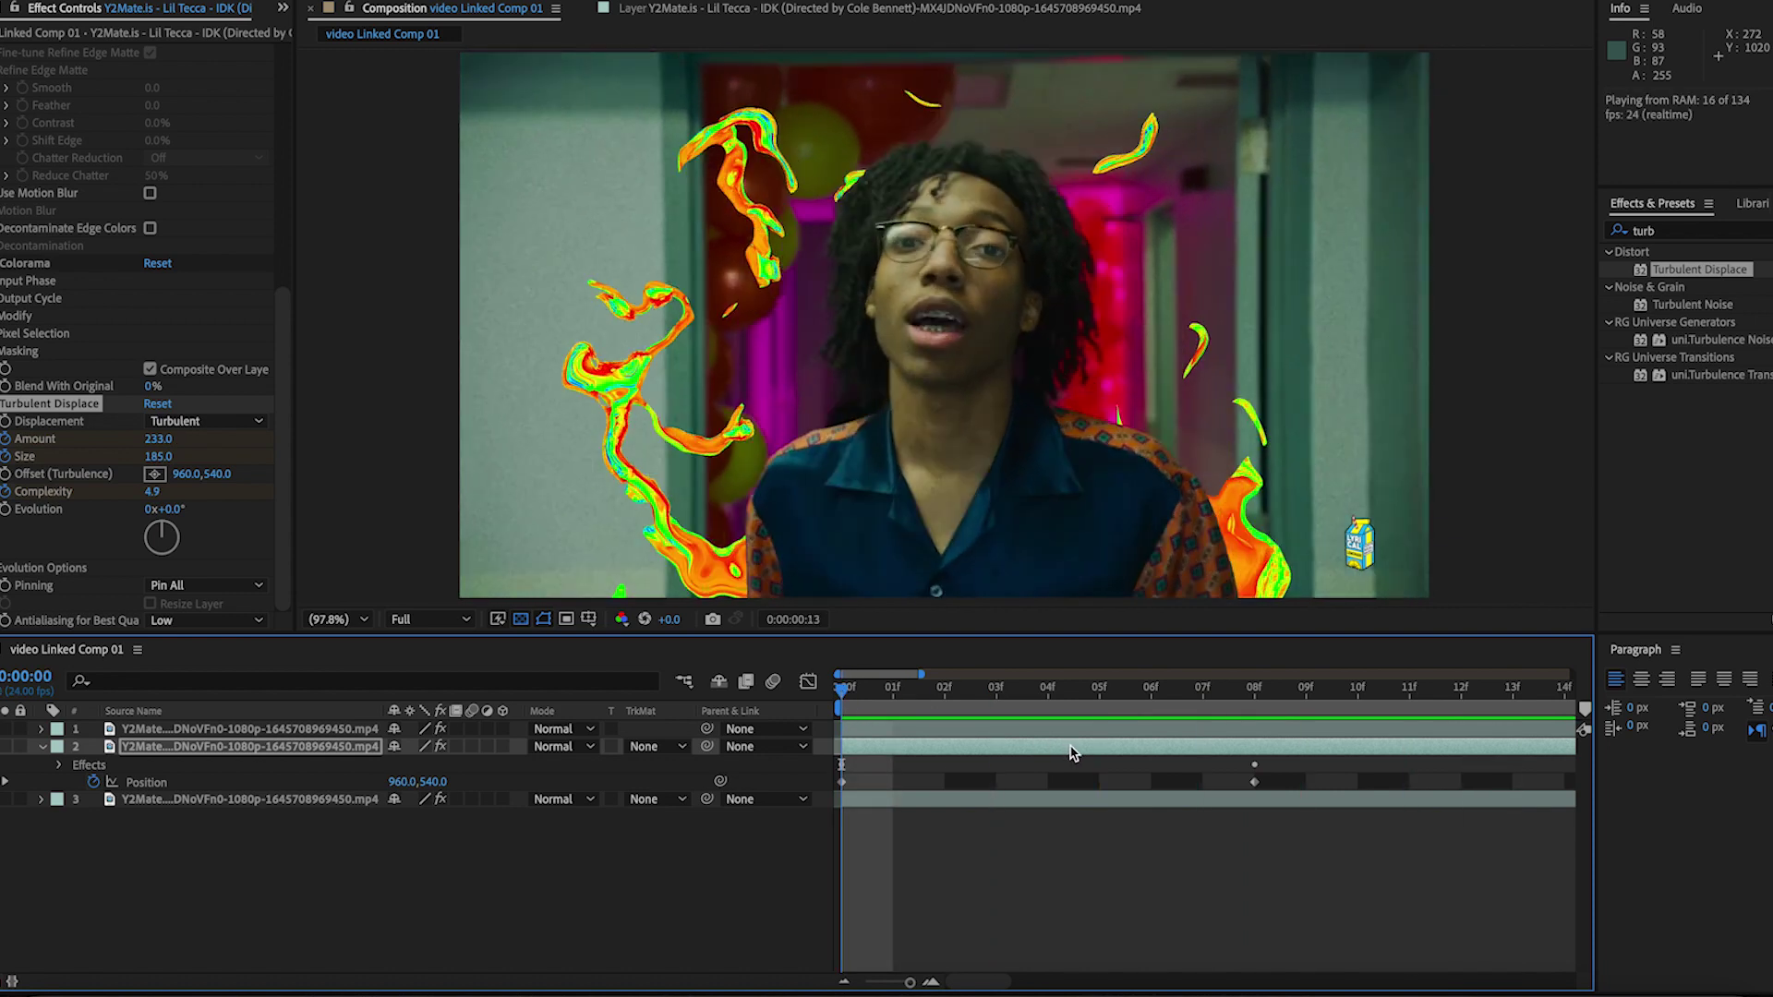
{"action": "key", "text": "space"}
{"action": "key", "text": "Home"}
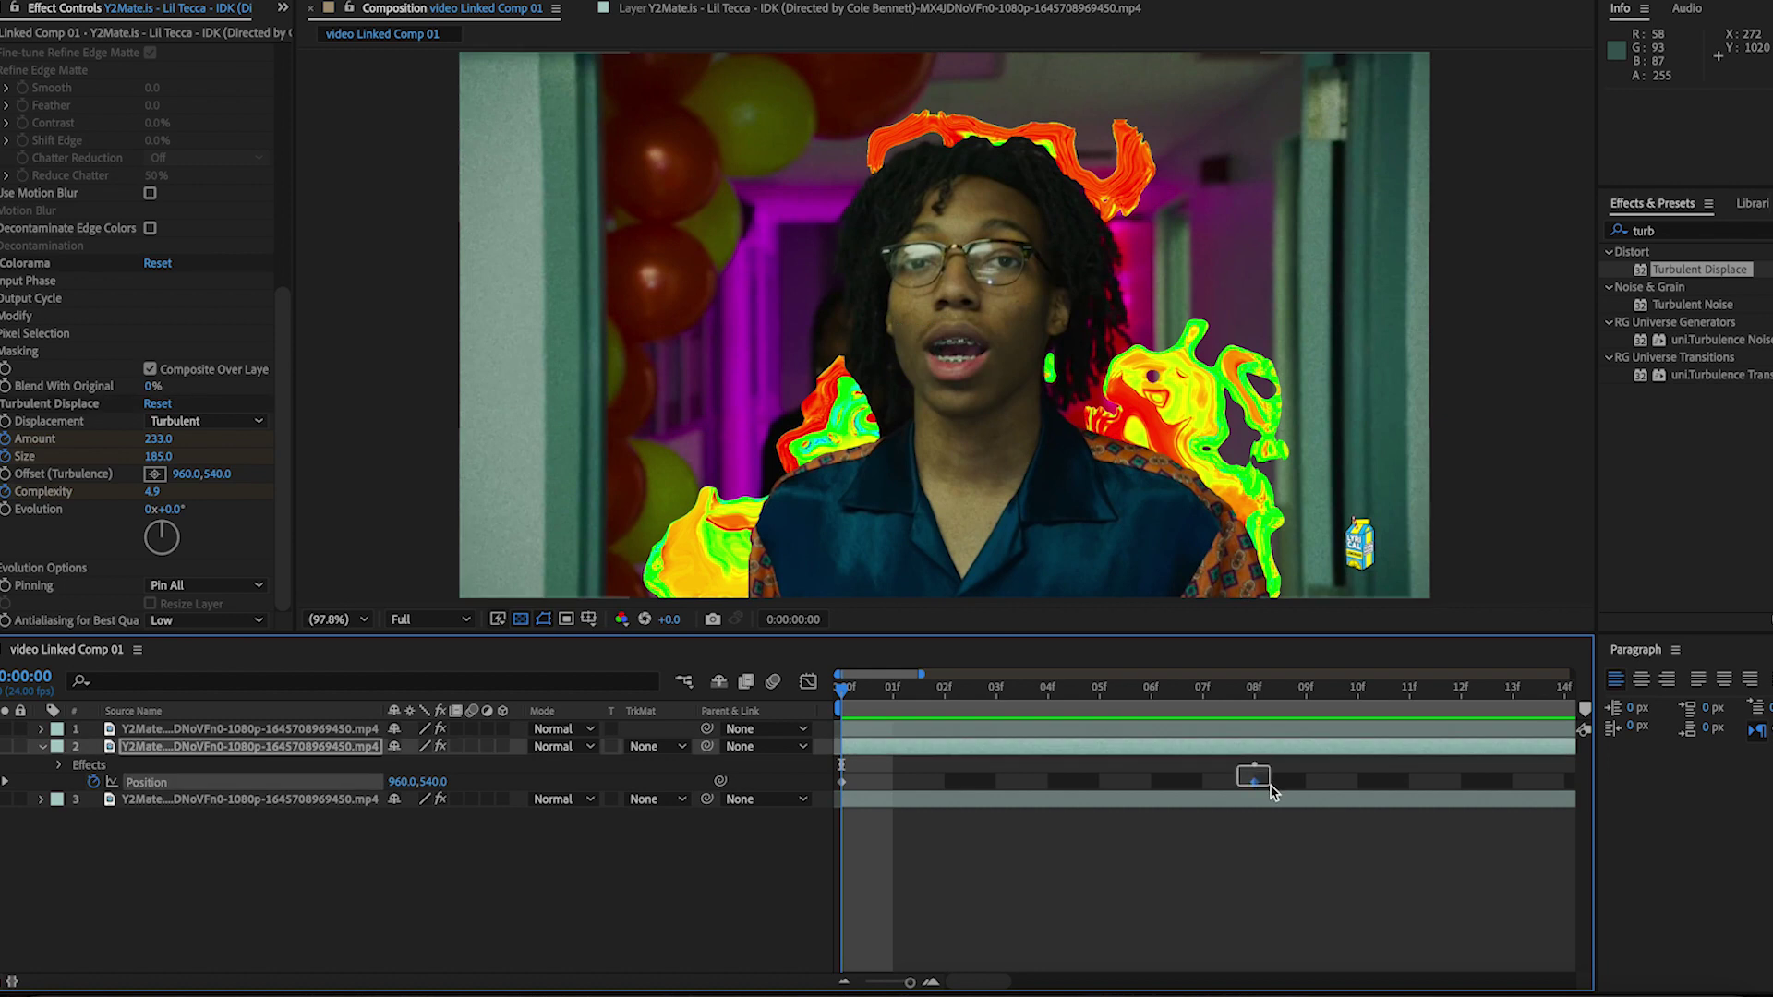
Move the ending Position keyframe to 0:00:05:13 and check the effect through to the end of the clip
{"action": "left_click_drag", "start_coordinate": [1254, 781], "coordinate": [1607, 794]}
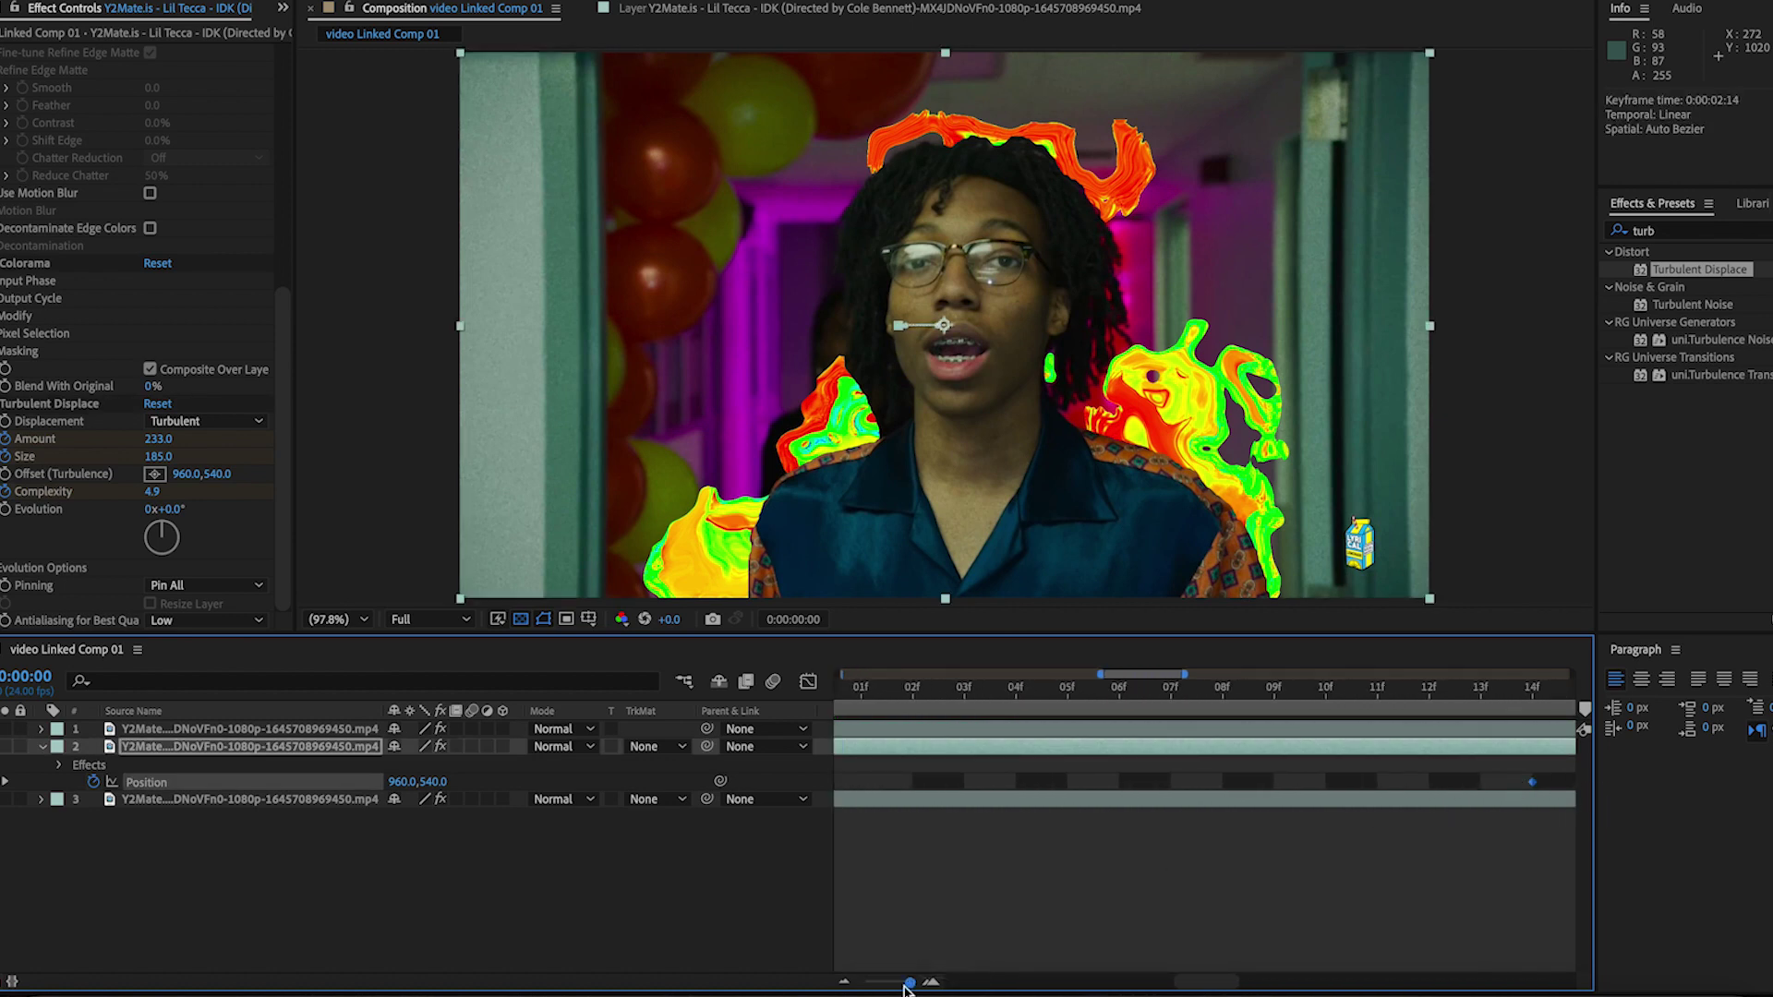
{"action": "left_click_drag", "start_coordinate": [910, 982], "coordinate": [865, 982]}
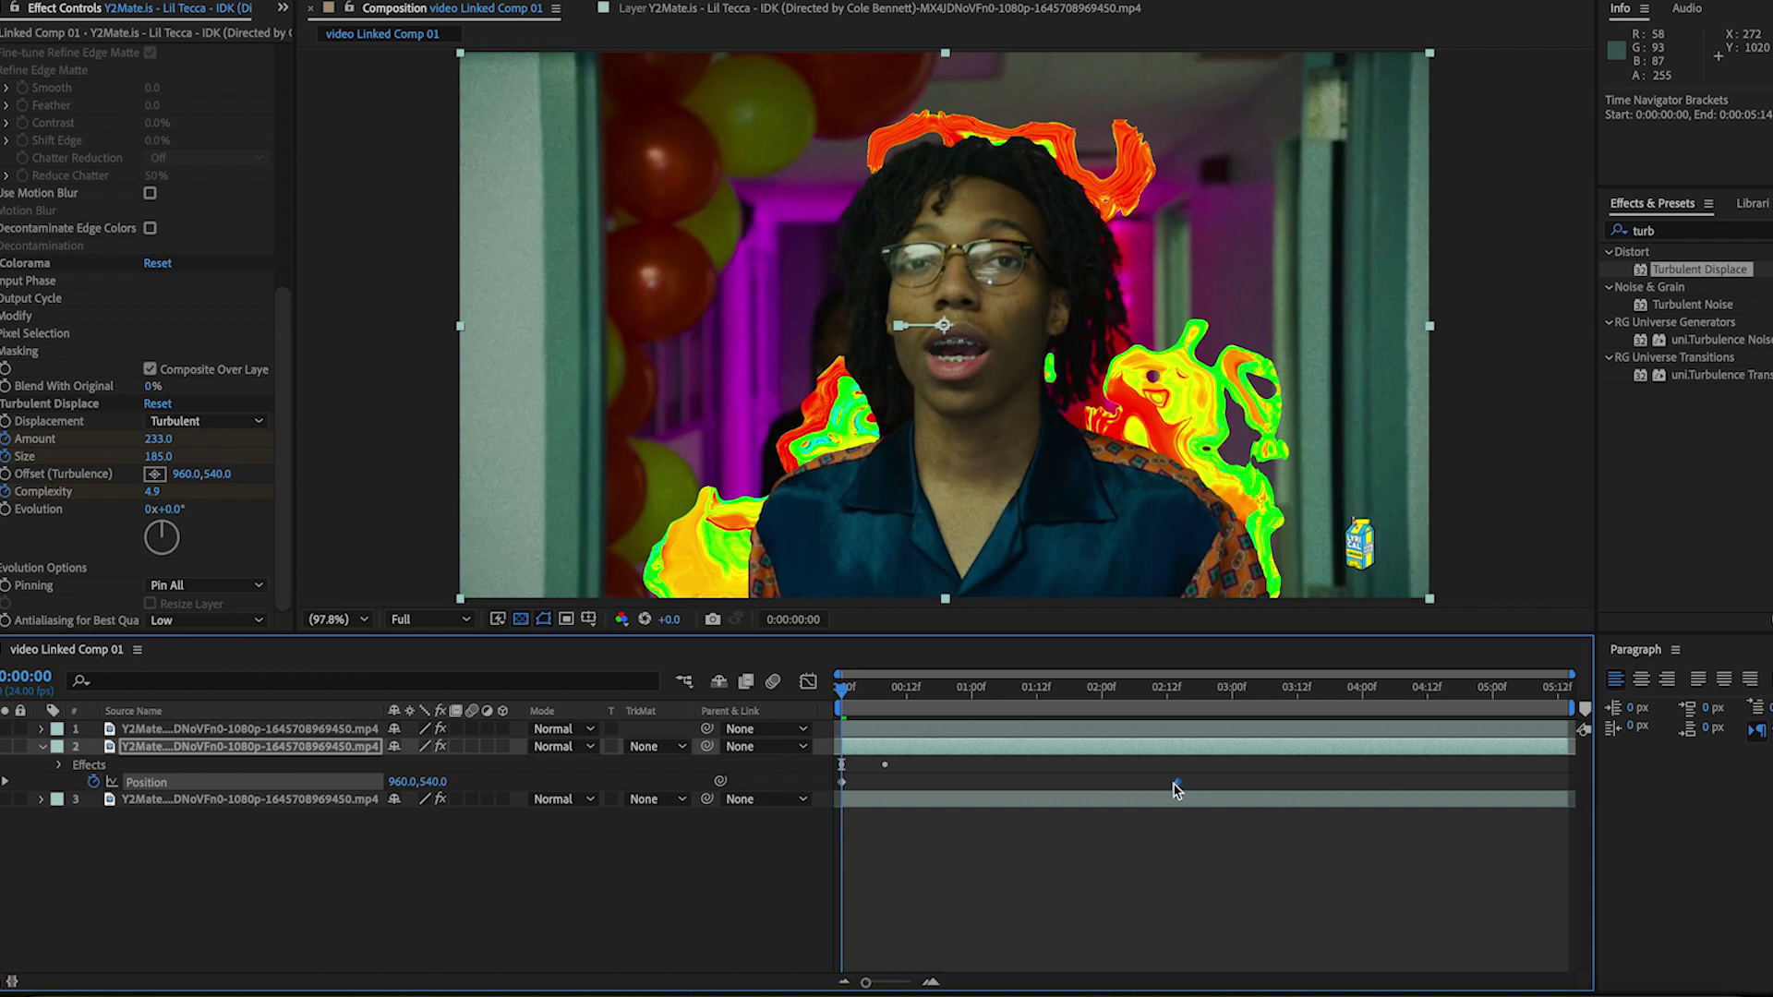
{"action": "left_click_drag", "start_coordinate": [1176, 789], "coordinate": [1238, 795]}
{"action": "left_click_drag", "start_coordinate": [1611, 765], "coordinate": [1557, 774]}
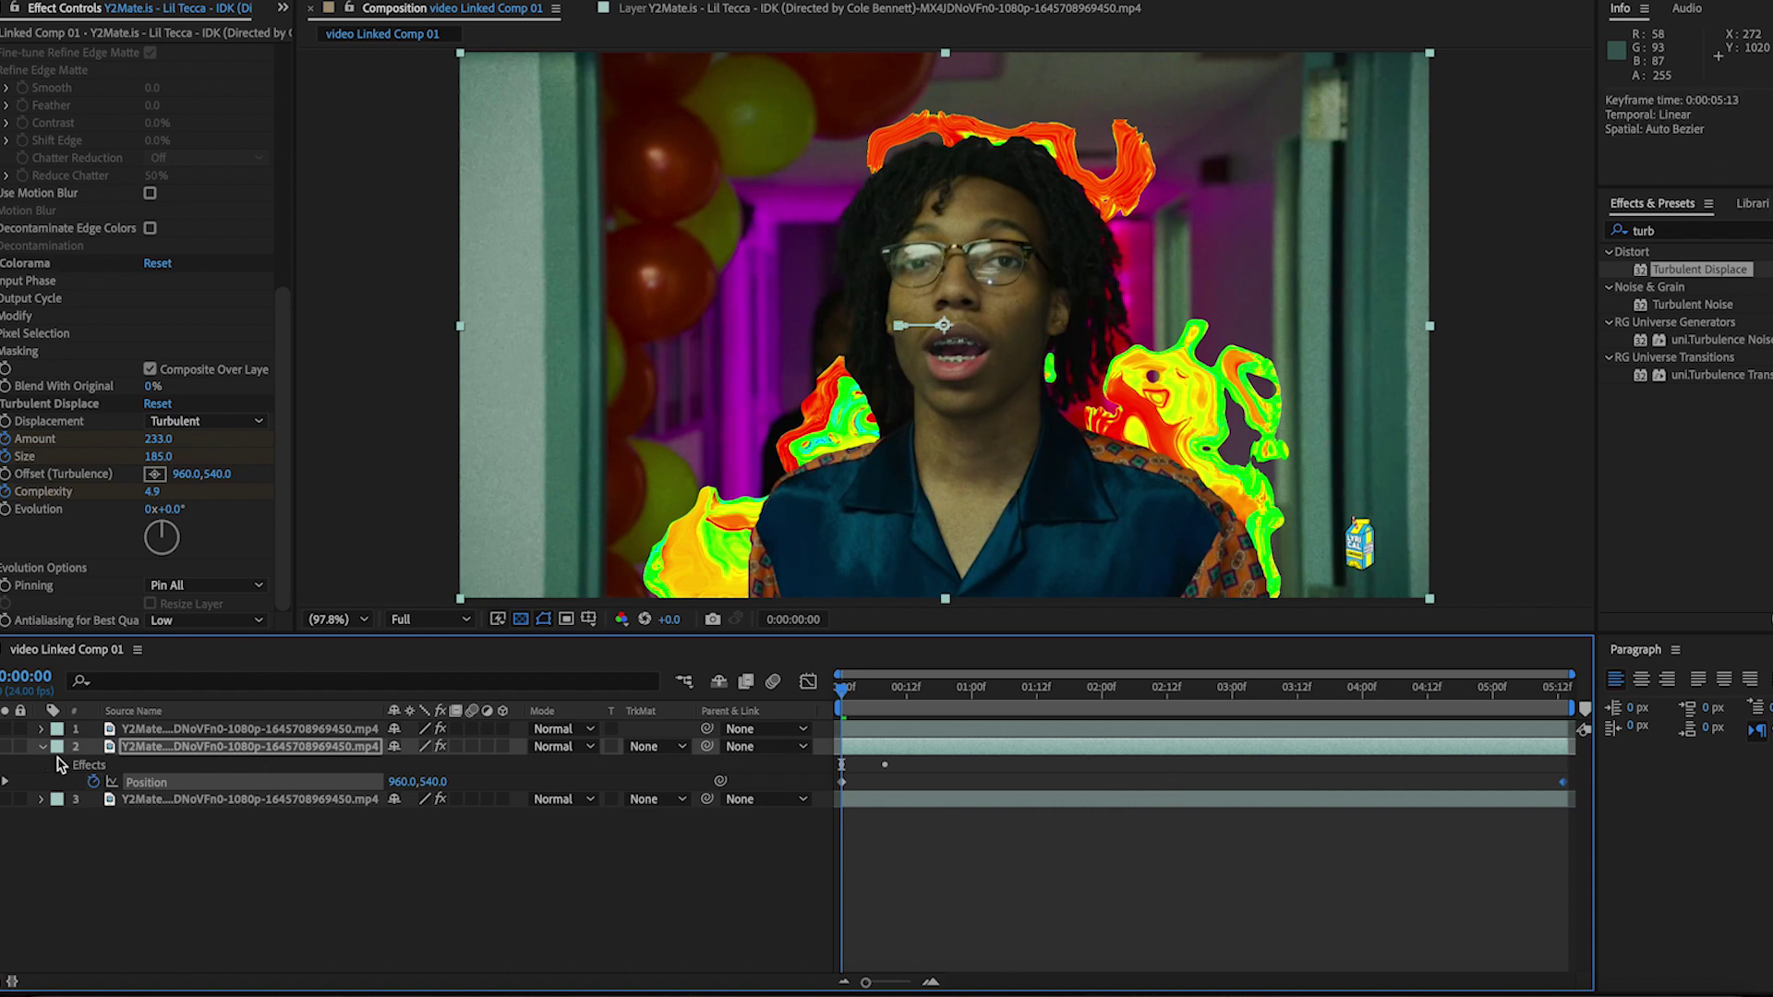
{"action": "left_click_drag", "start_coordinate": [847, 694], "coordinate": [1404, 667]}
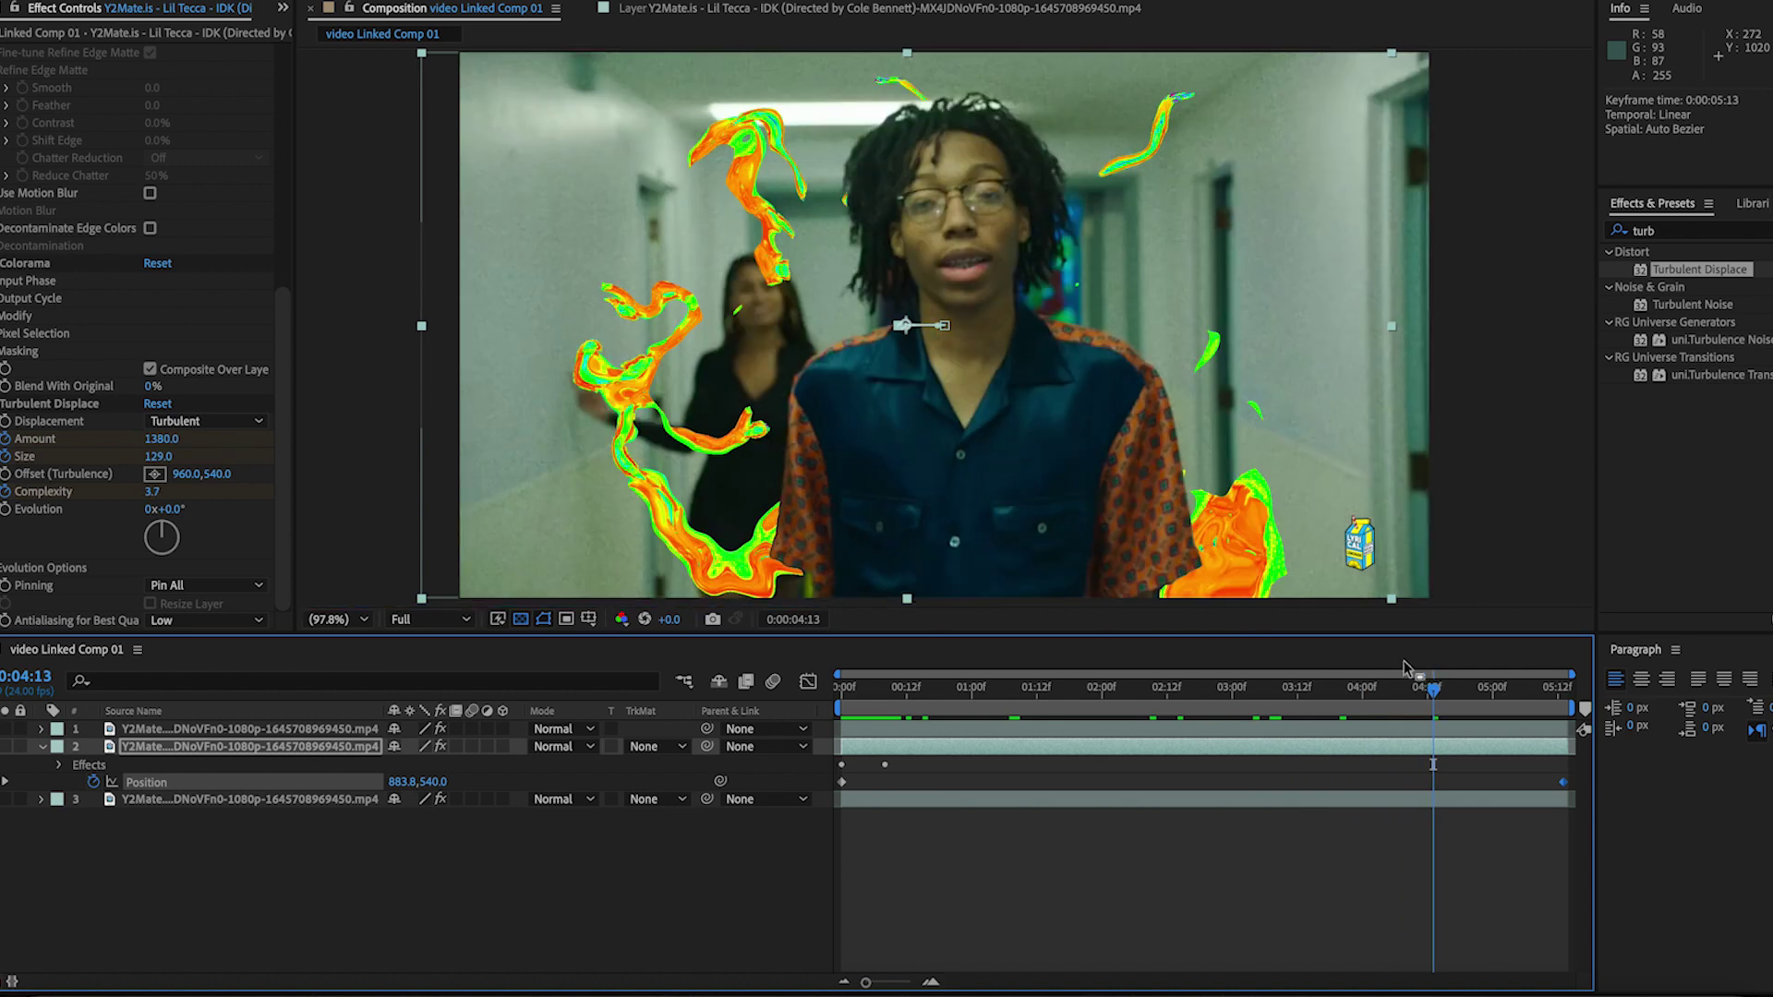
{"action": "left_click", "coordinate": [1576, 704]}
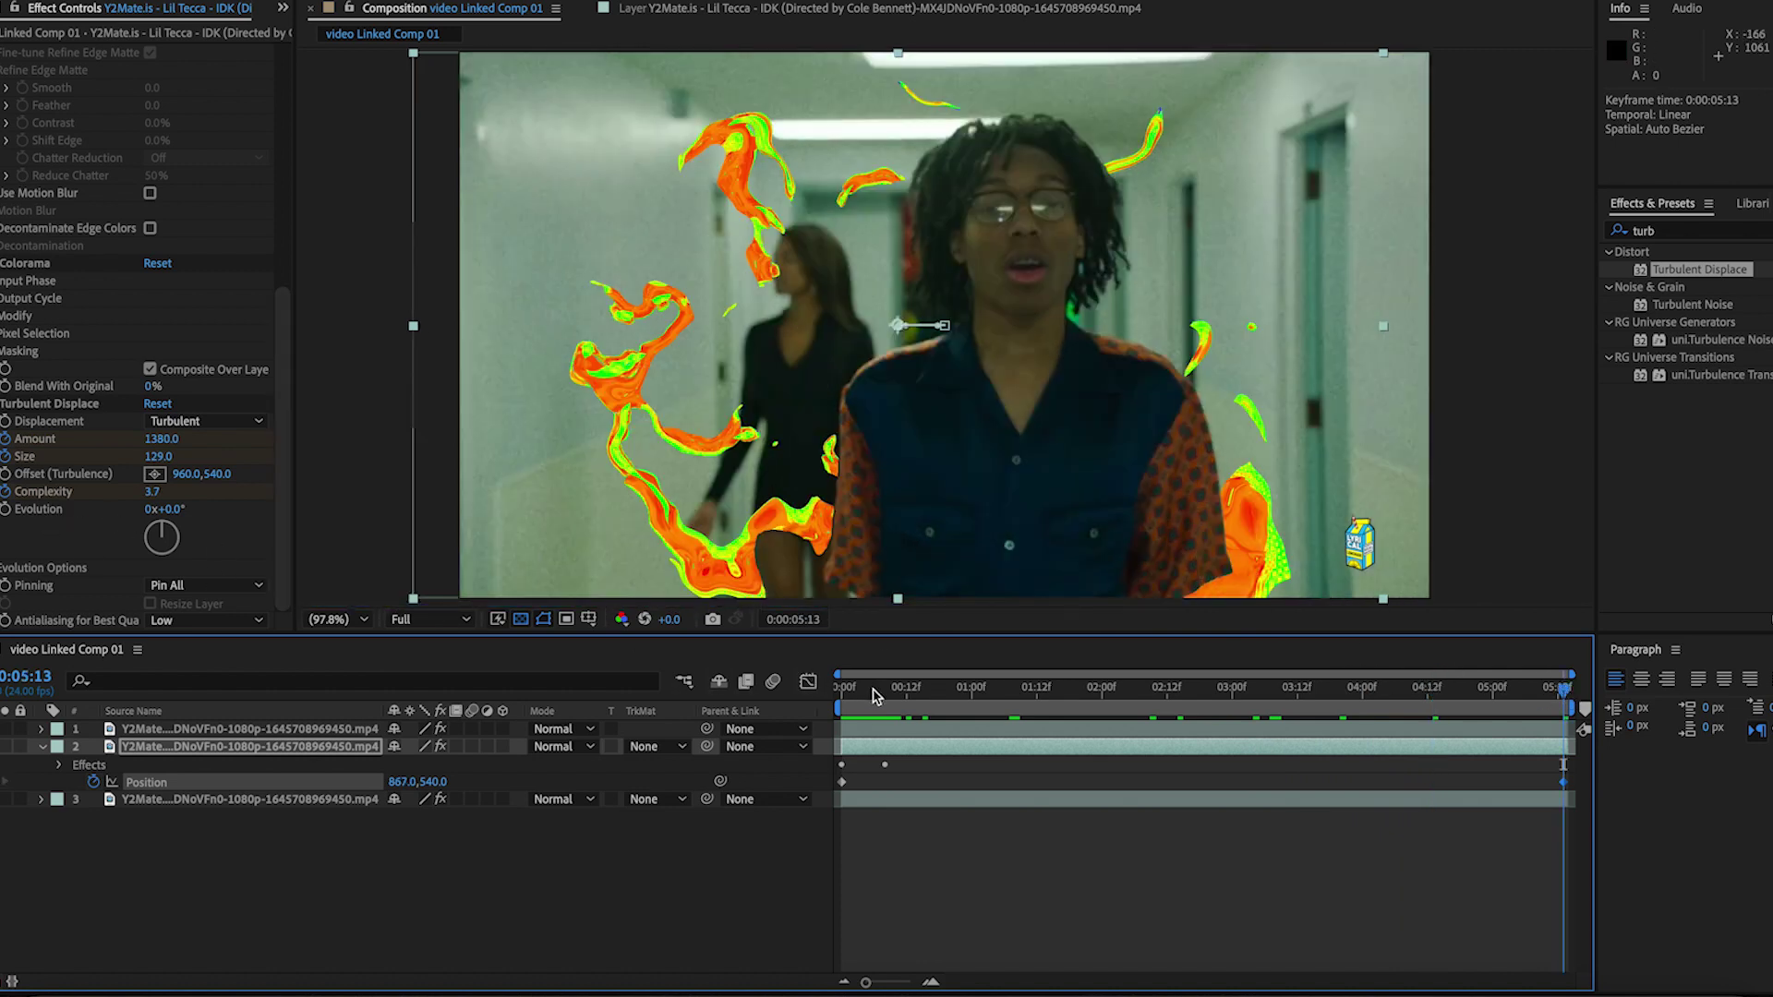
Animate Turbulent Displace Evolution from 0° at 0:00:00:00 to -132° at 0:00:05:12 and preview the result
{"action": "left_click_drag", "start_coordinate": [875, 696], "coordinate": [653, 679]}
{"action": "left_click", "coordinate": [13, 518]}
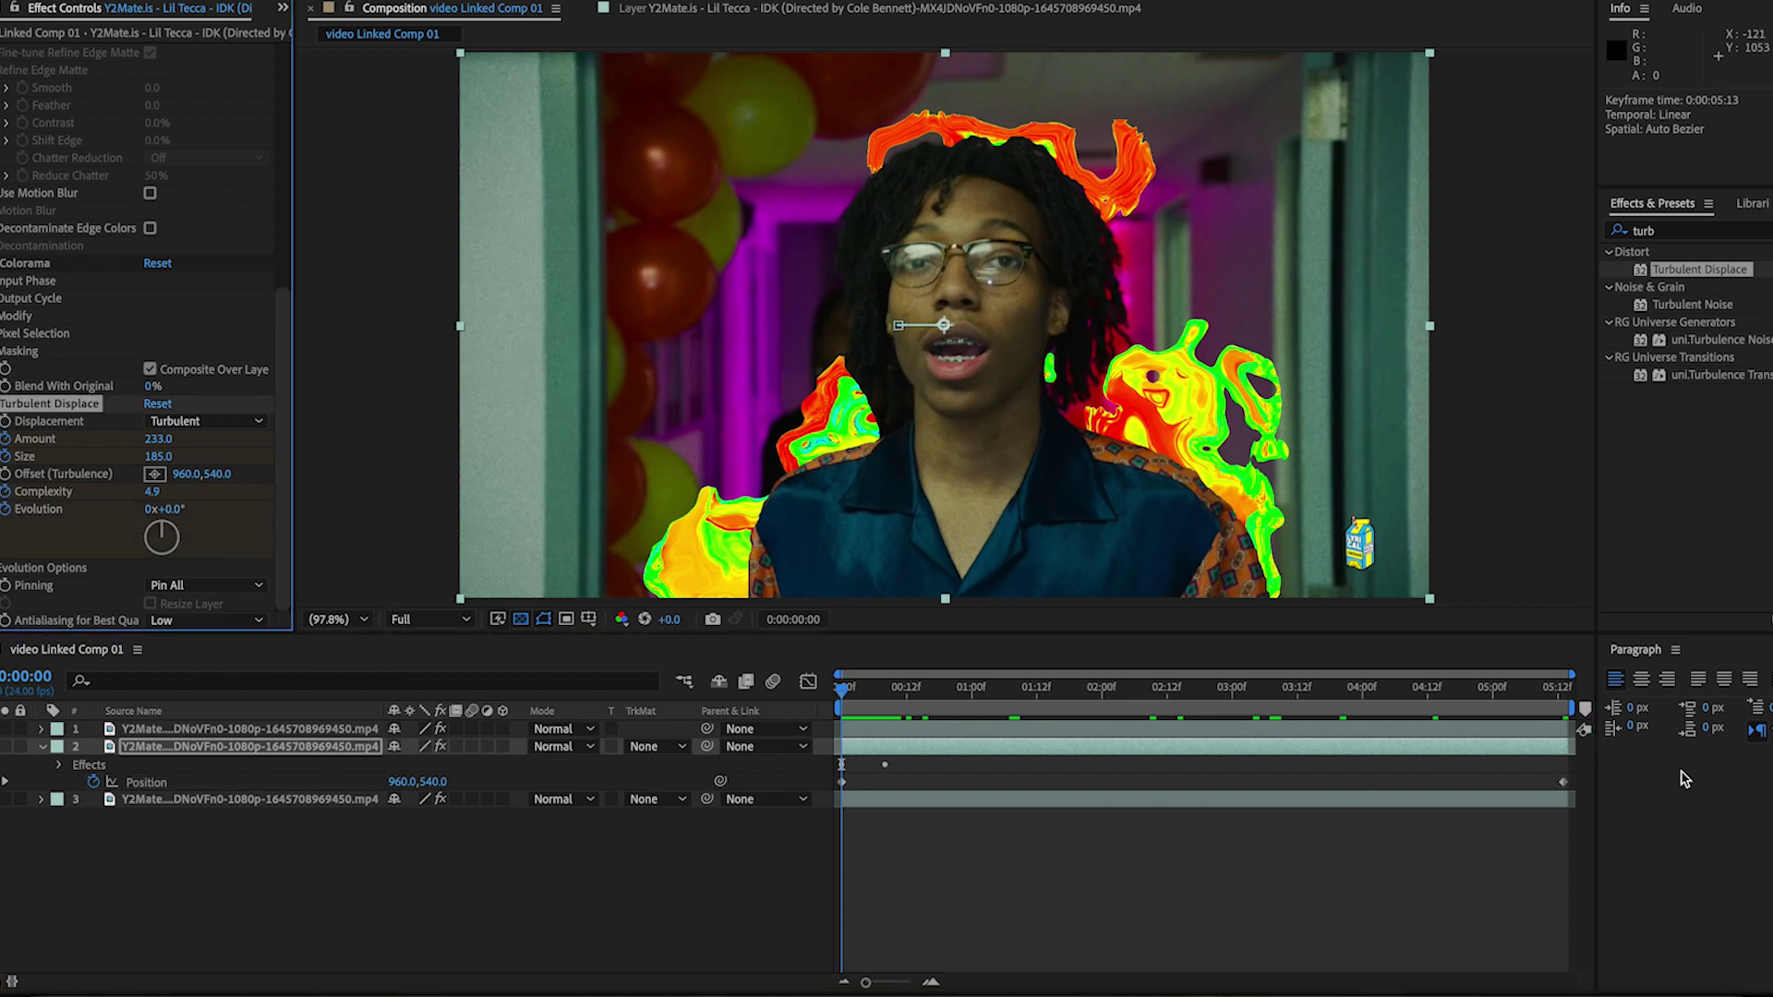
{"action": "left_click", "coordinate": [1556, 691]}
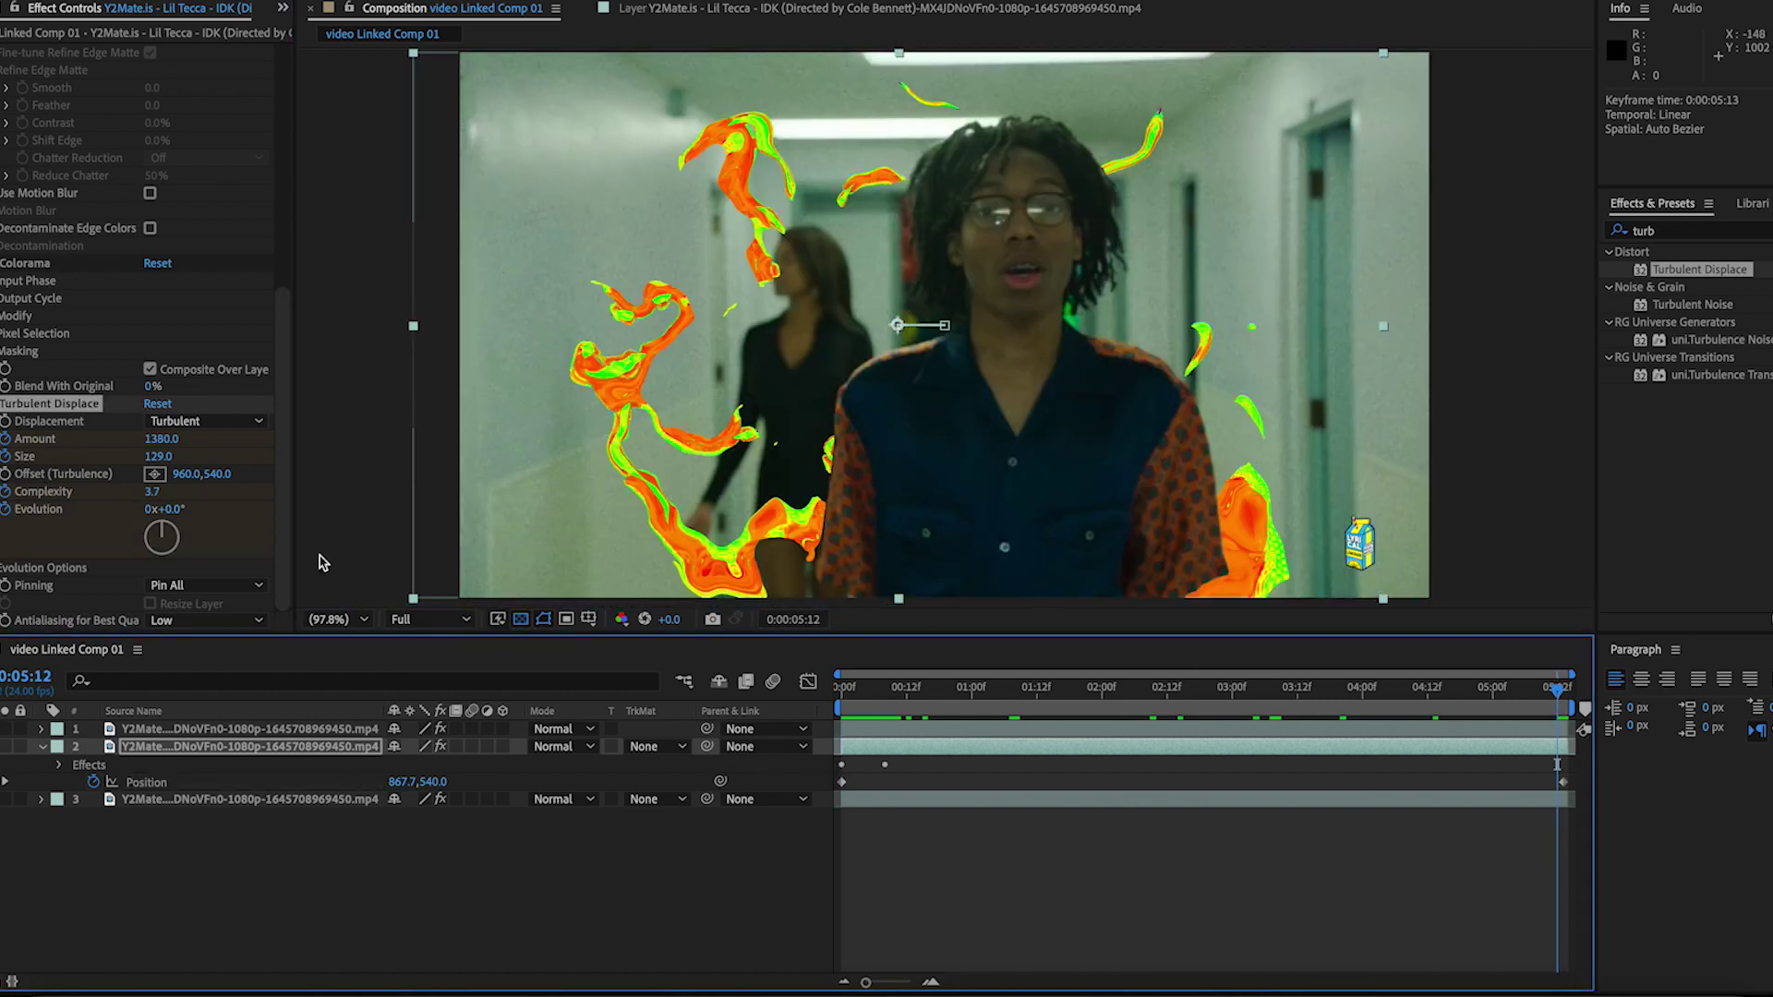
{"action": "left_click", "coordinate": [155, 551]}
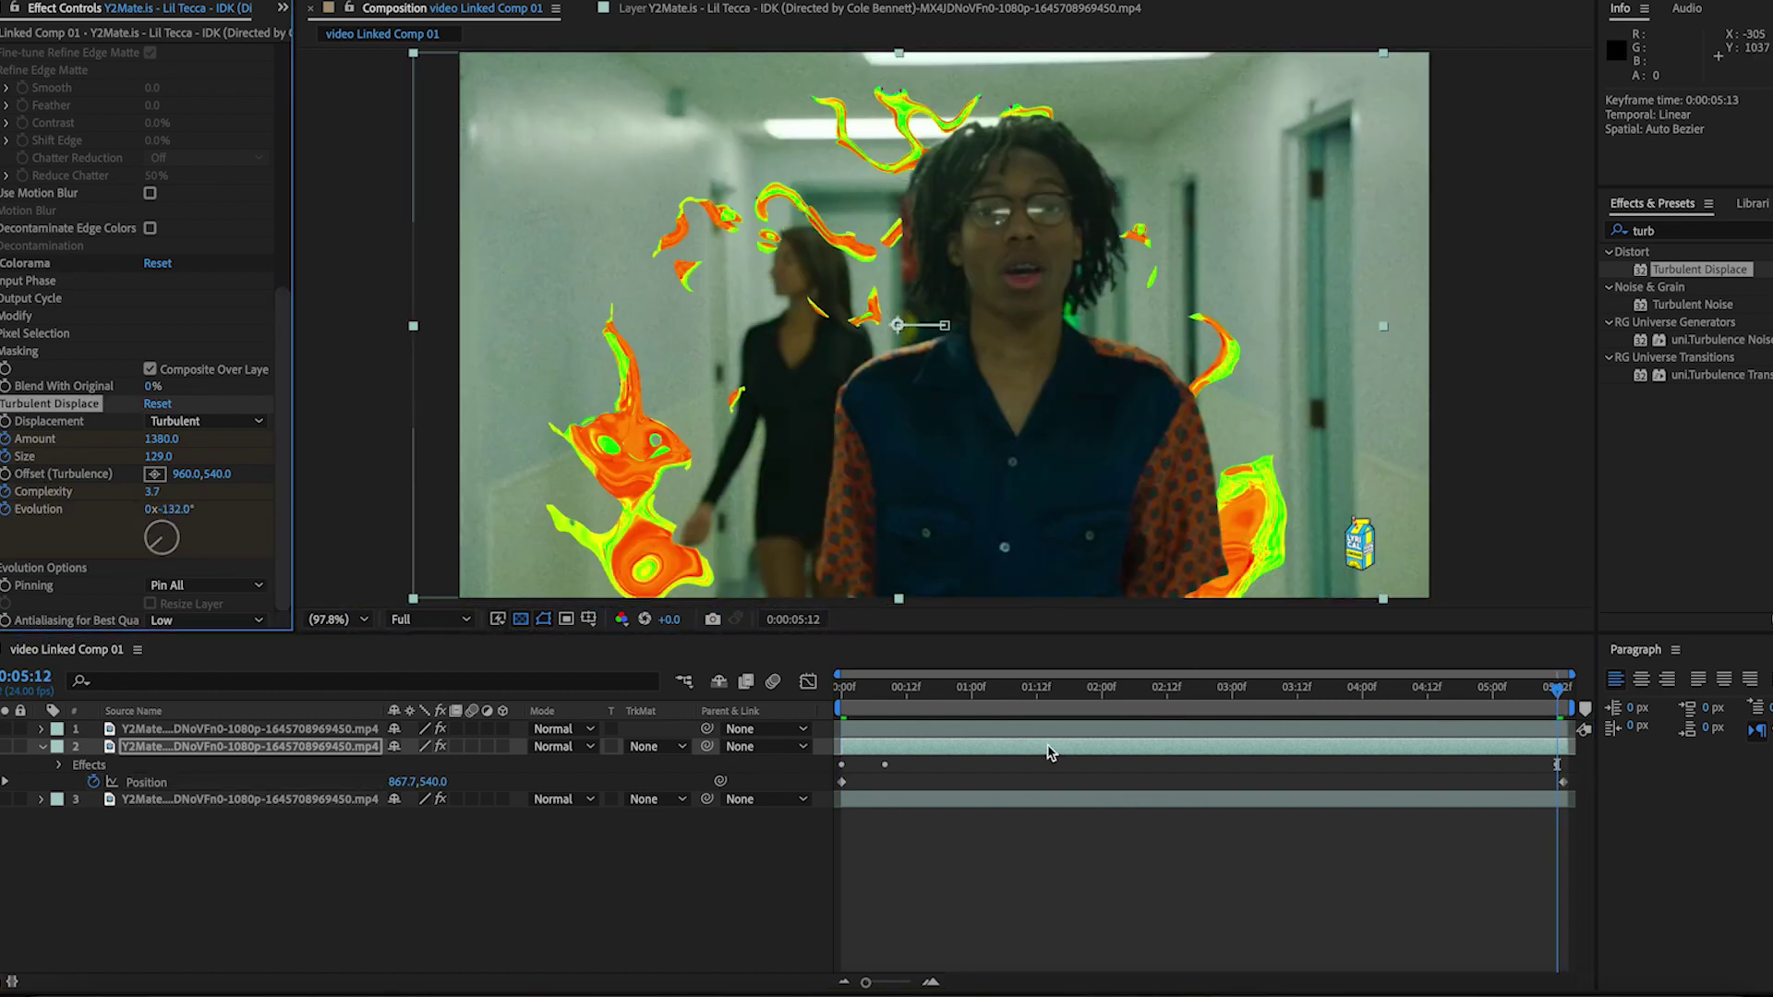
{"action": "left_click", "coordinate": [956, 677]}
{"action": "left_click_drag", "start_coordinate": [979, 696], "coordinate": [792, 692]}
{"action": "key", "text": "space"}
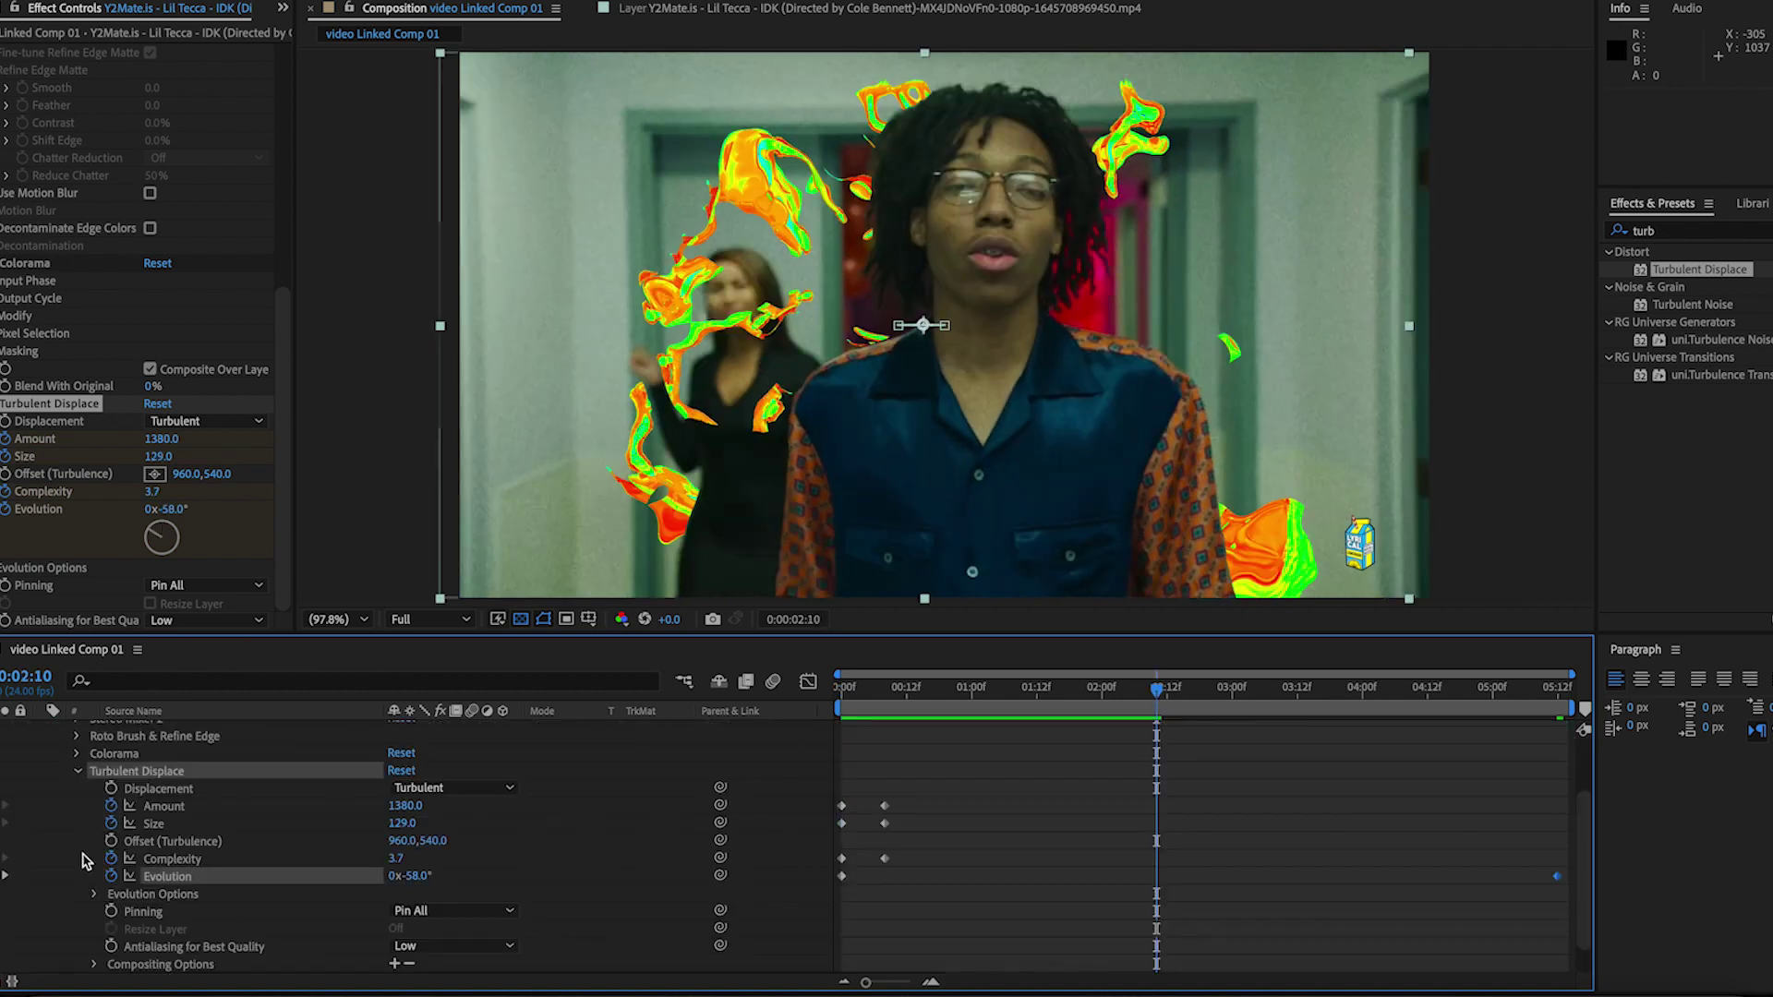
Move the ending Amount and Size keyframes of Turbulent Displace to 0:00:05:13 and play the clip from the start
{"action": "left_click_drag", "start_coordinate": [873, 780], "coordinate": [1566, 863]}
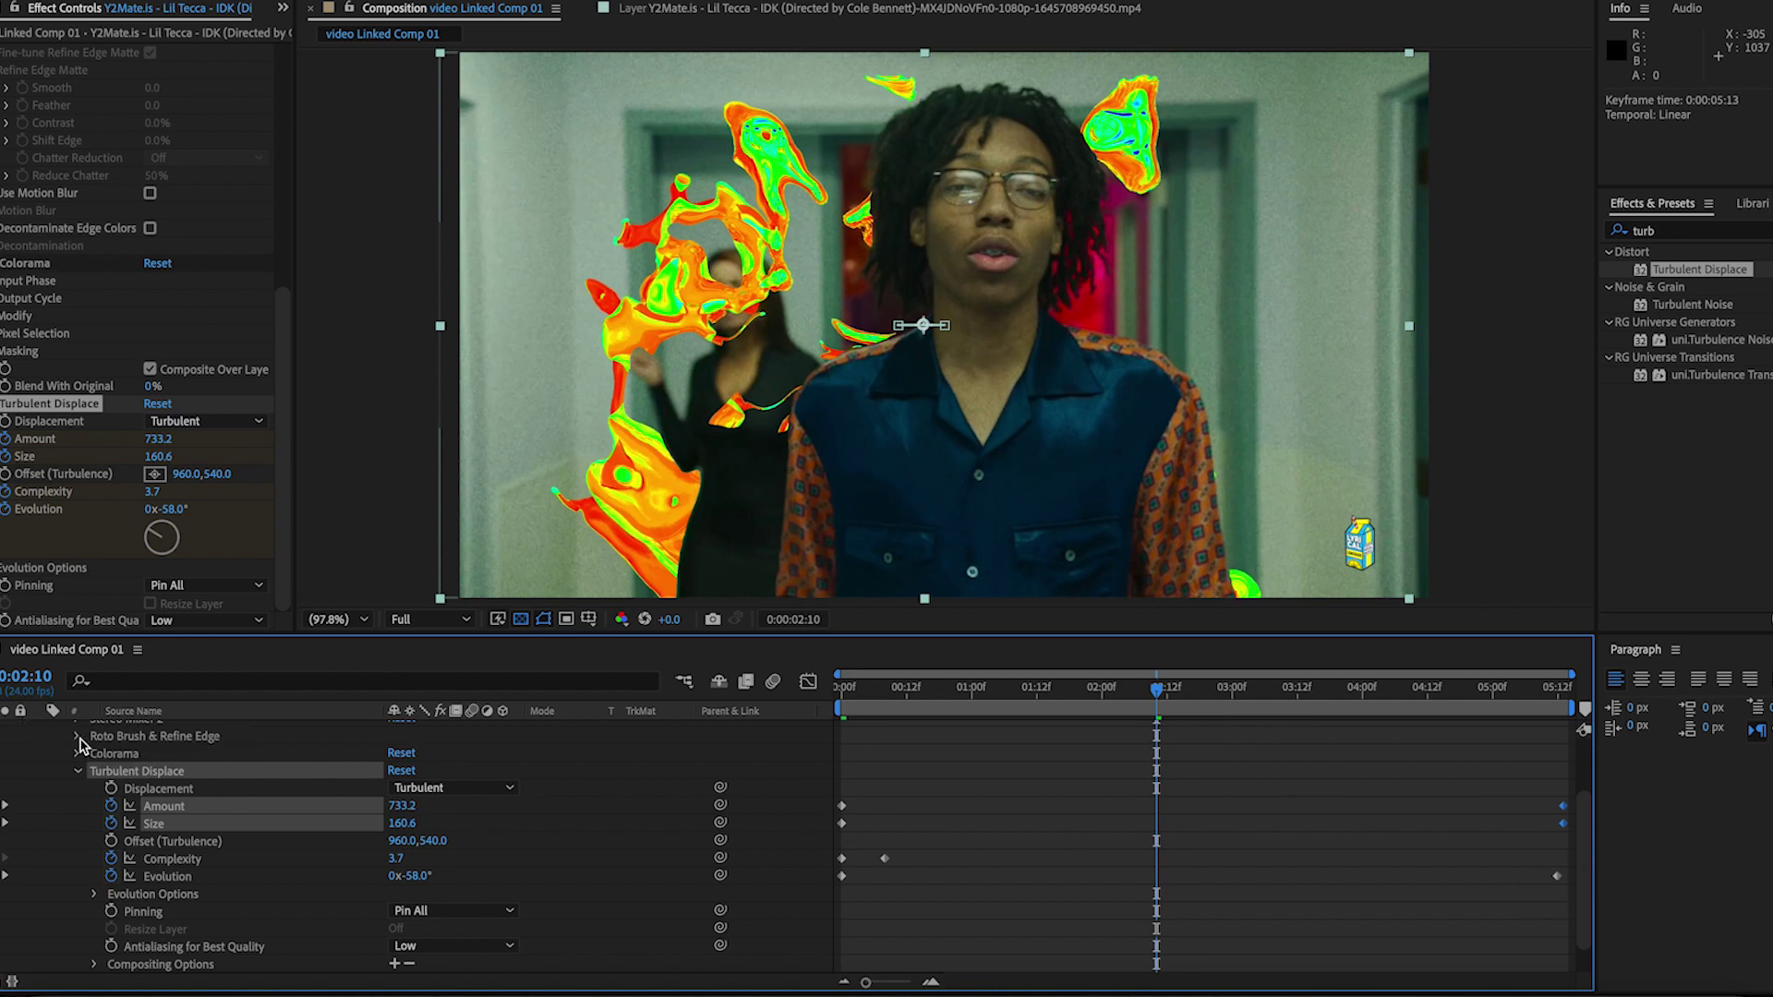
{"action": "scroll", "coordinate": [79, 744], "scroll_direction": "up", "scroll_amount": 3}
{"action": "left_click", "coordinate": [42, 749]}
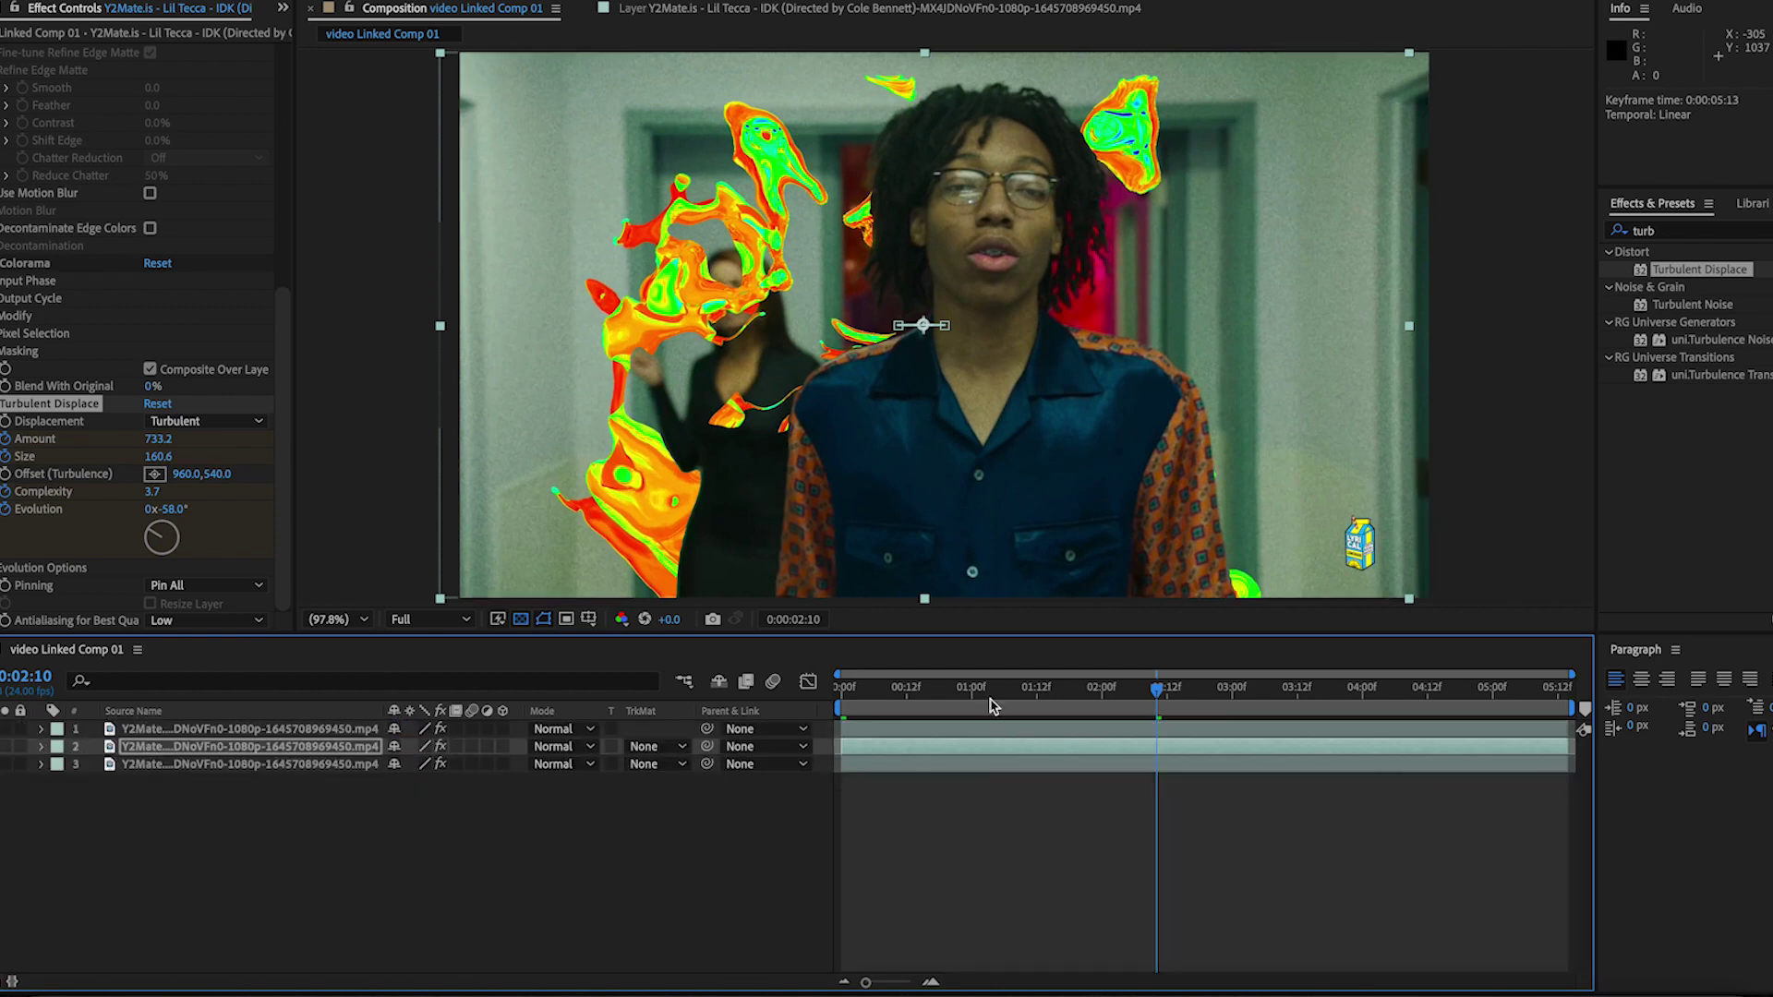
{"action": "left_click_drag", "start_coordinate": [970, 690], "coordinate": [831, 693]}
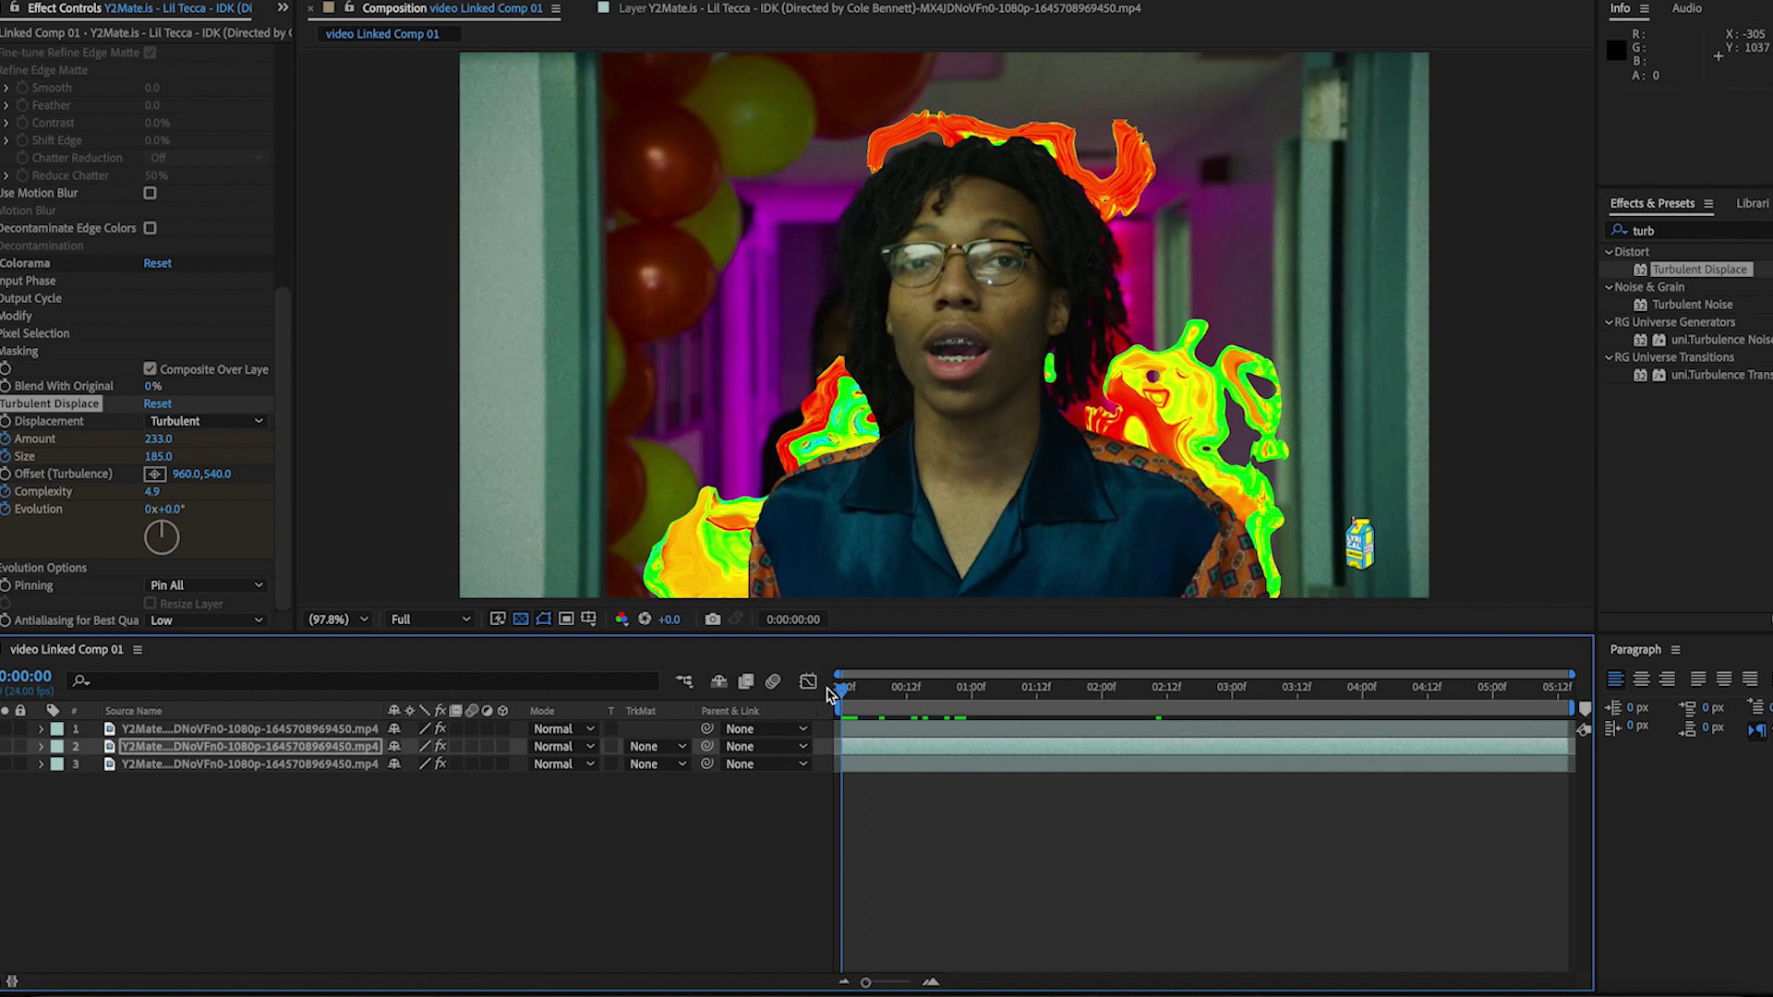
{"action": "key", "text": "space"}
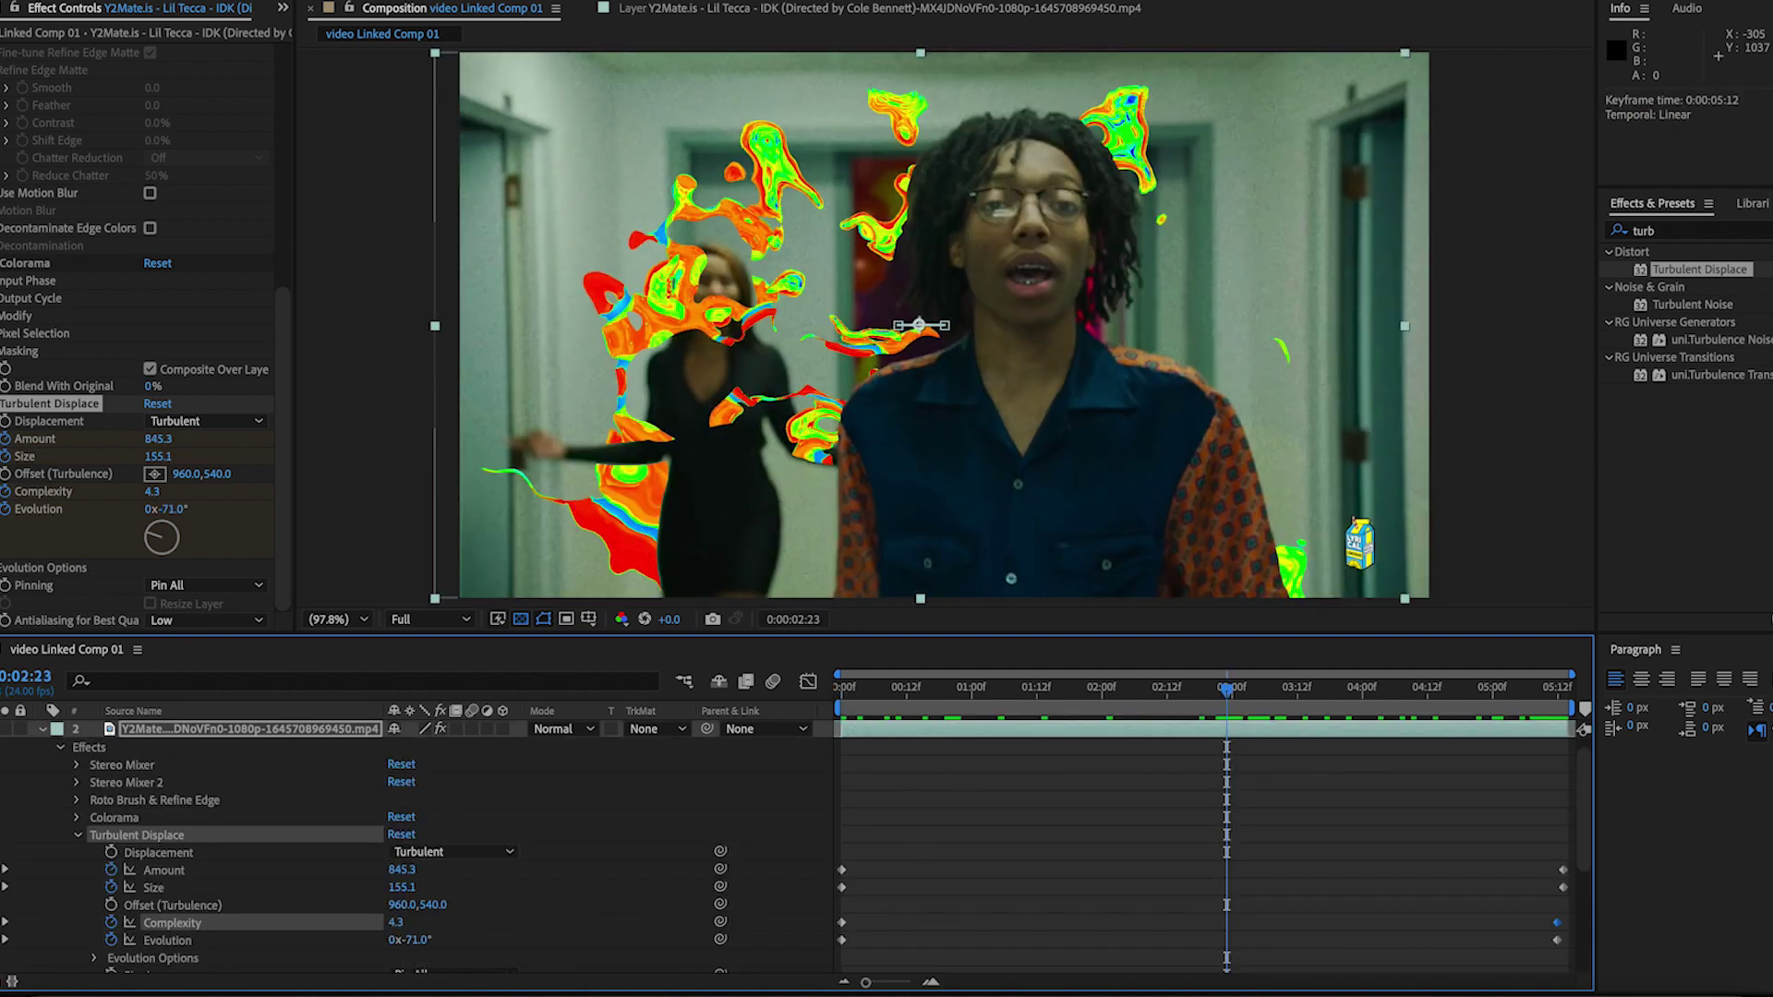
At 0:00:02:18, set the distorted duplicate's Turbulent Displace Complexity to 6.1 and Size to 266.2, and return to the clip's start
{"action": "left_click", "coordinate": [42, 728]}
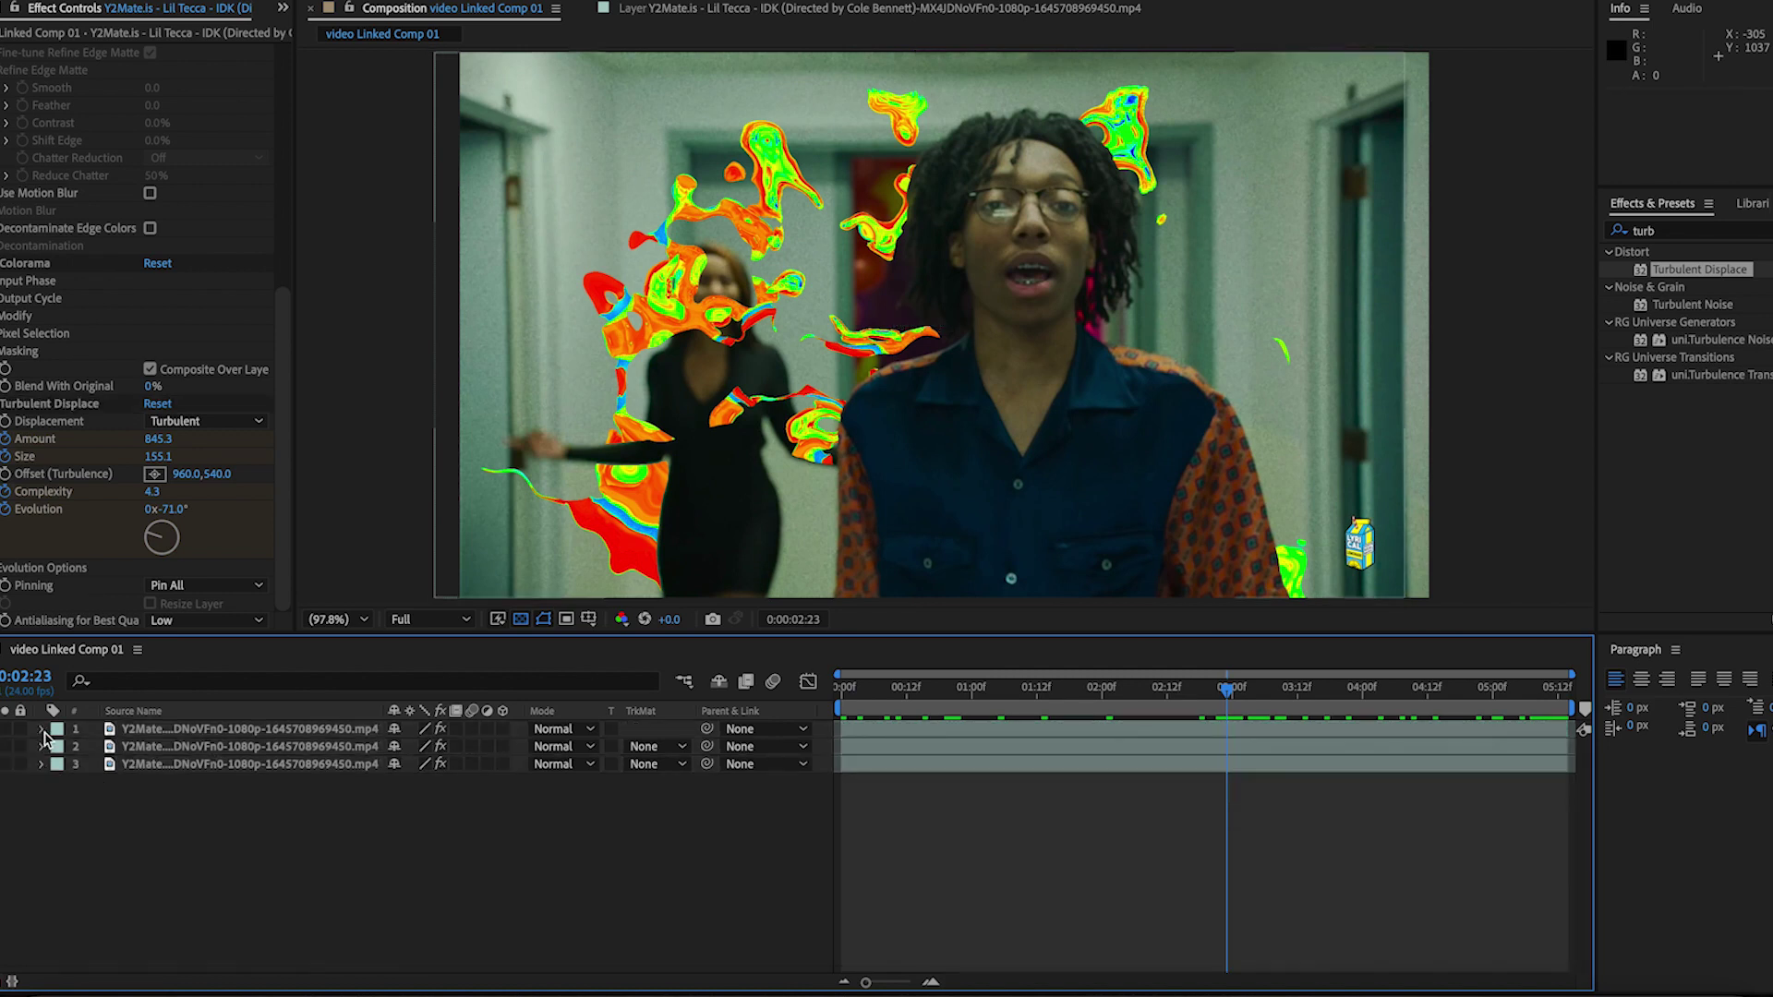
{"action": "left_click", "coordinate": [1178, 690]}
{"action": "left_click_drag", "start_coordinate": [1178, 702], "coordinate": [1200, 702]}
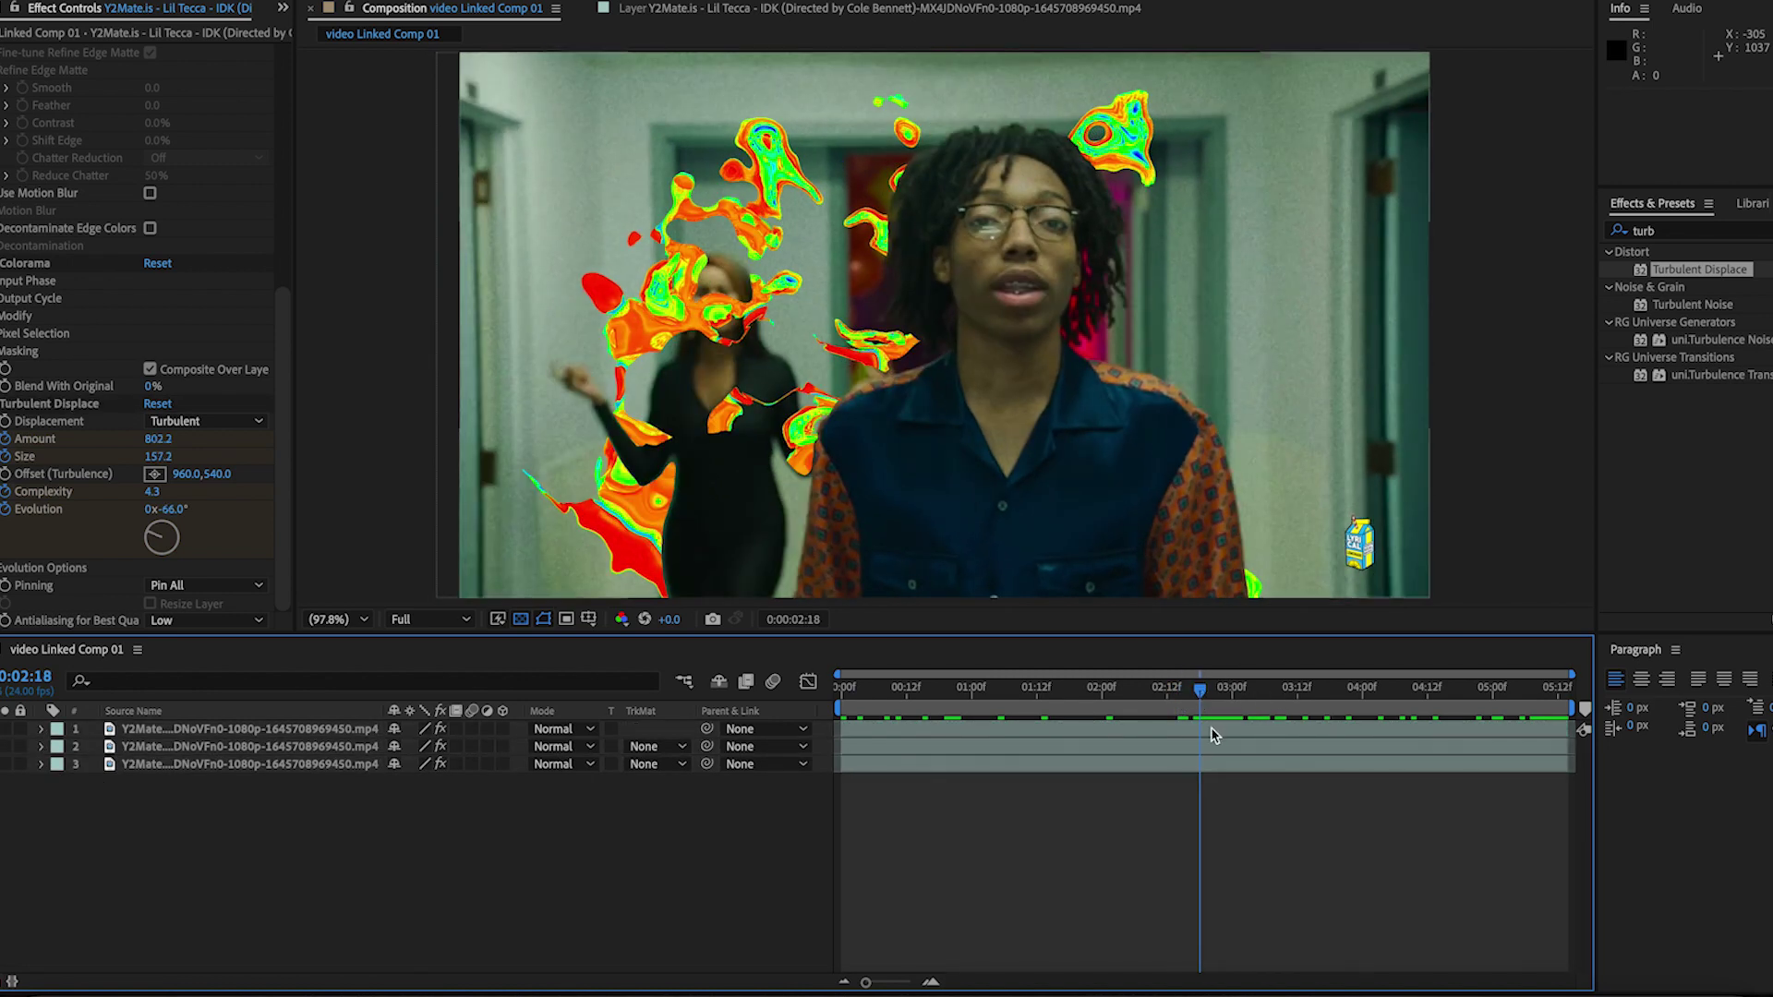
{"action": "left_click", "coordinate": [1213, 755]}
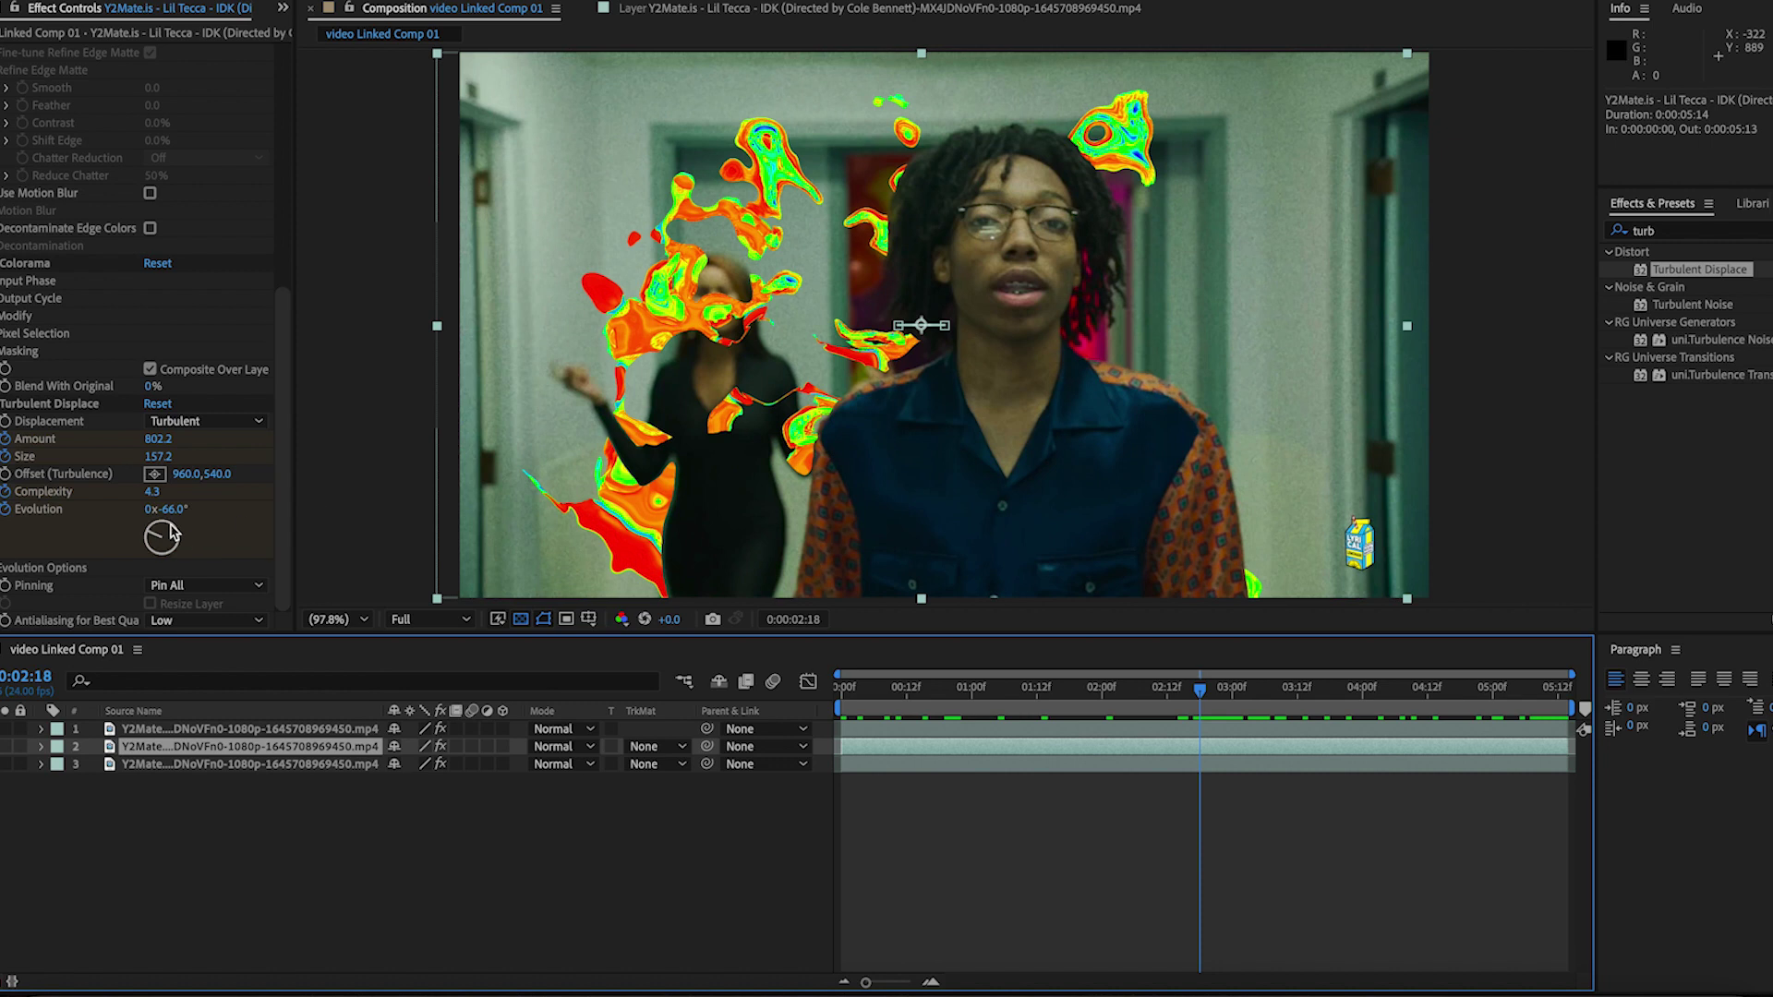
{"action": "left_click_drag", "start_coordinate": [155, 496], "coordinate": [193, 492]}
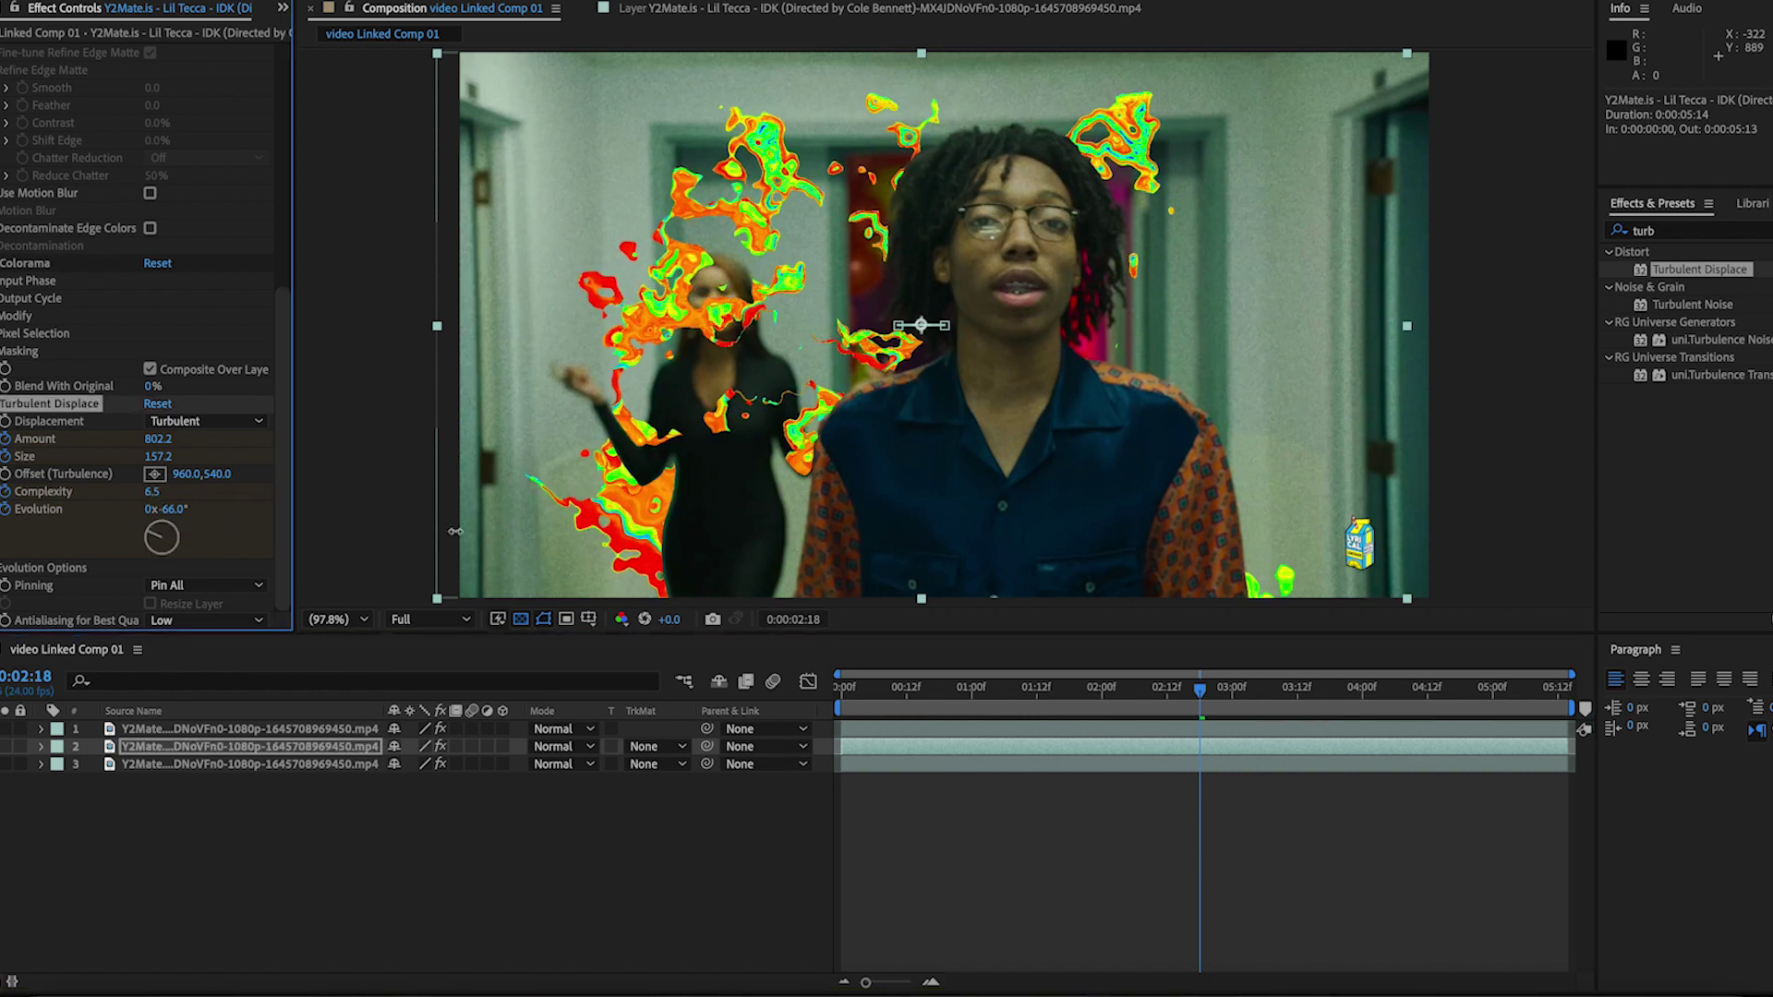
{"action": "left_click_drag", "start_coordinate": [200, 465], "coordinate": [287, 472]}
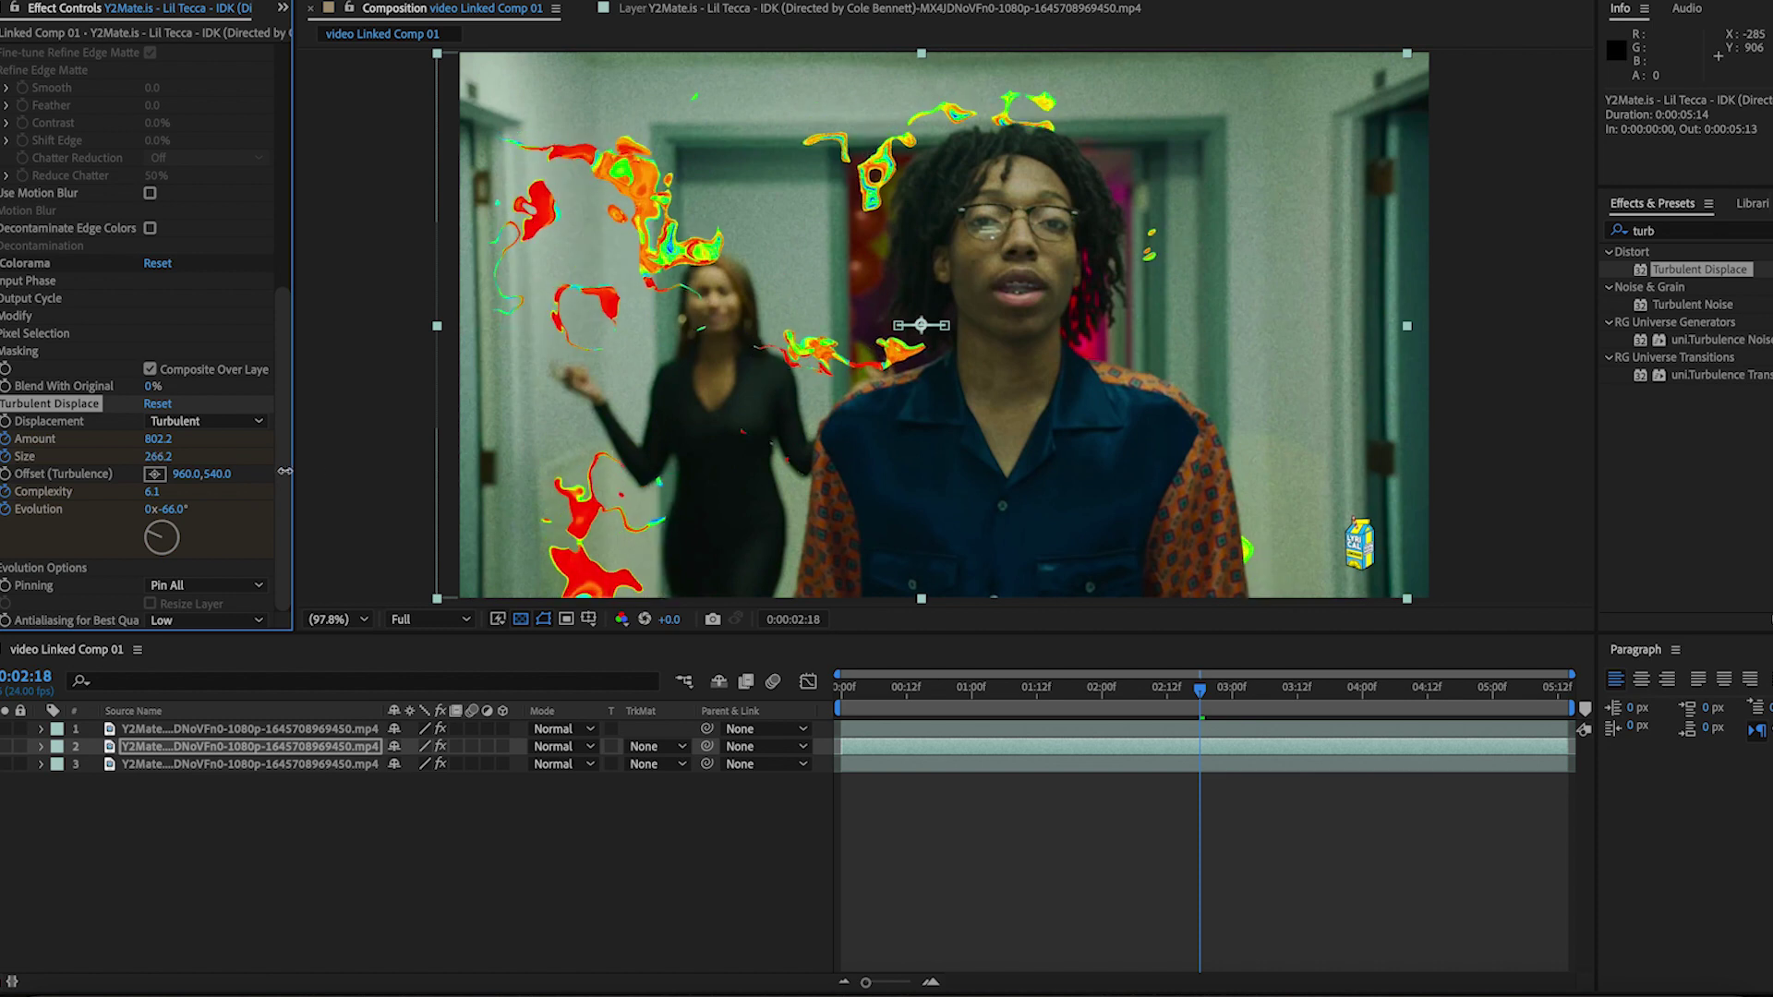
{"action": "mouse_move", "coordinate": [165, 439]}
{"action": "left_mouse_down"}
{"action": "mouse_move", "coordinate": [1294, 729]}
{"action": "mouse_move", "coordinate": [1176, 694]}
{"action": "mouse_move", "coordinate": [889, 693]}
{"action": "mouse_move", "coordinate": [1575, 727]}
{"action": "mouse_move", "coordinate": [846, 730]}
{"action": "mouse_move", "coordinate": [819, 694]}
{"action": "mouse_move", "coordinate": [1429, 703]}
{"action": "mouse_move", "coordinate": [1570, 724]}
{"action": "mouse_move", "coordinate": [863, 765]}
{"action": "mouse_move", "coordinate": [842, 706]}
{"action": "left_mouse_up"}
{"action": "left_click", "coordinate": [859, 766]}
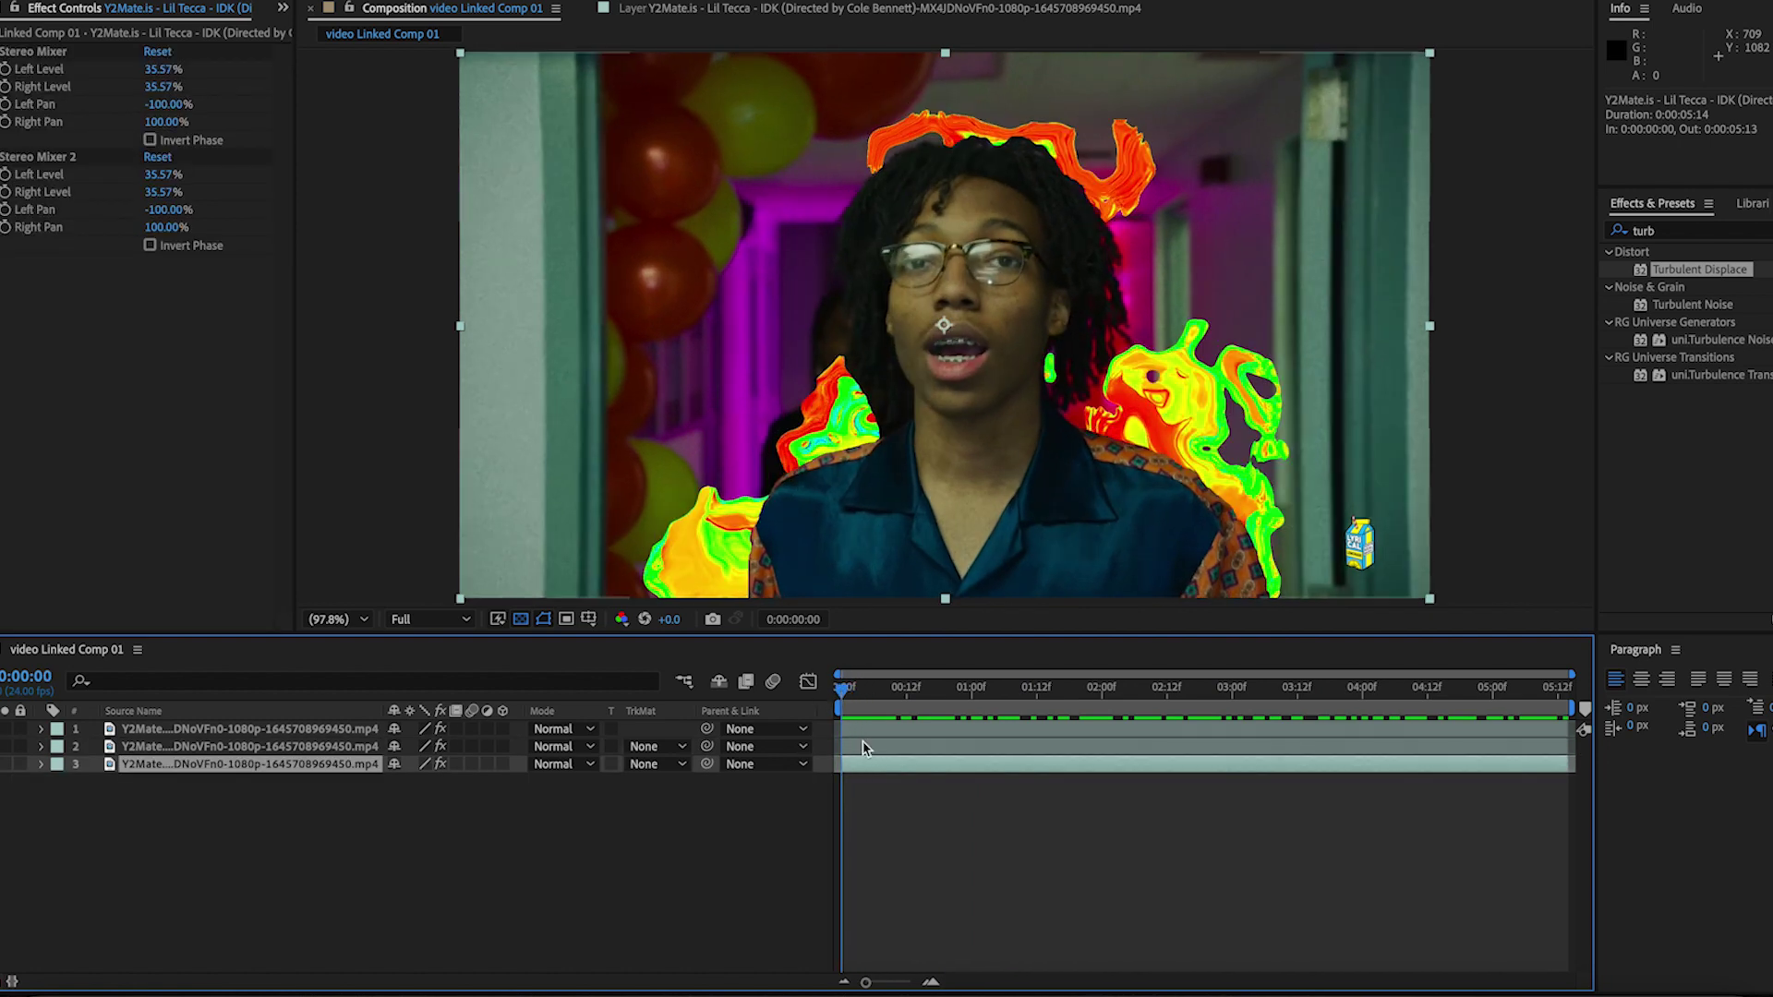
{"action": "left_click", "coordinate": [877, 750]}
{"action": "key", "text": "ctrl+d"}
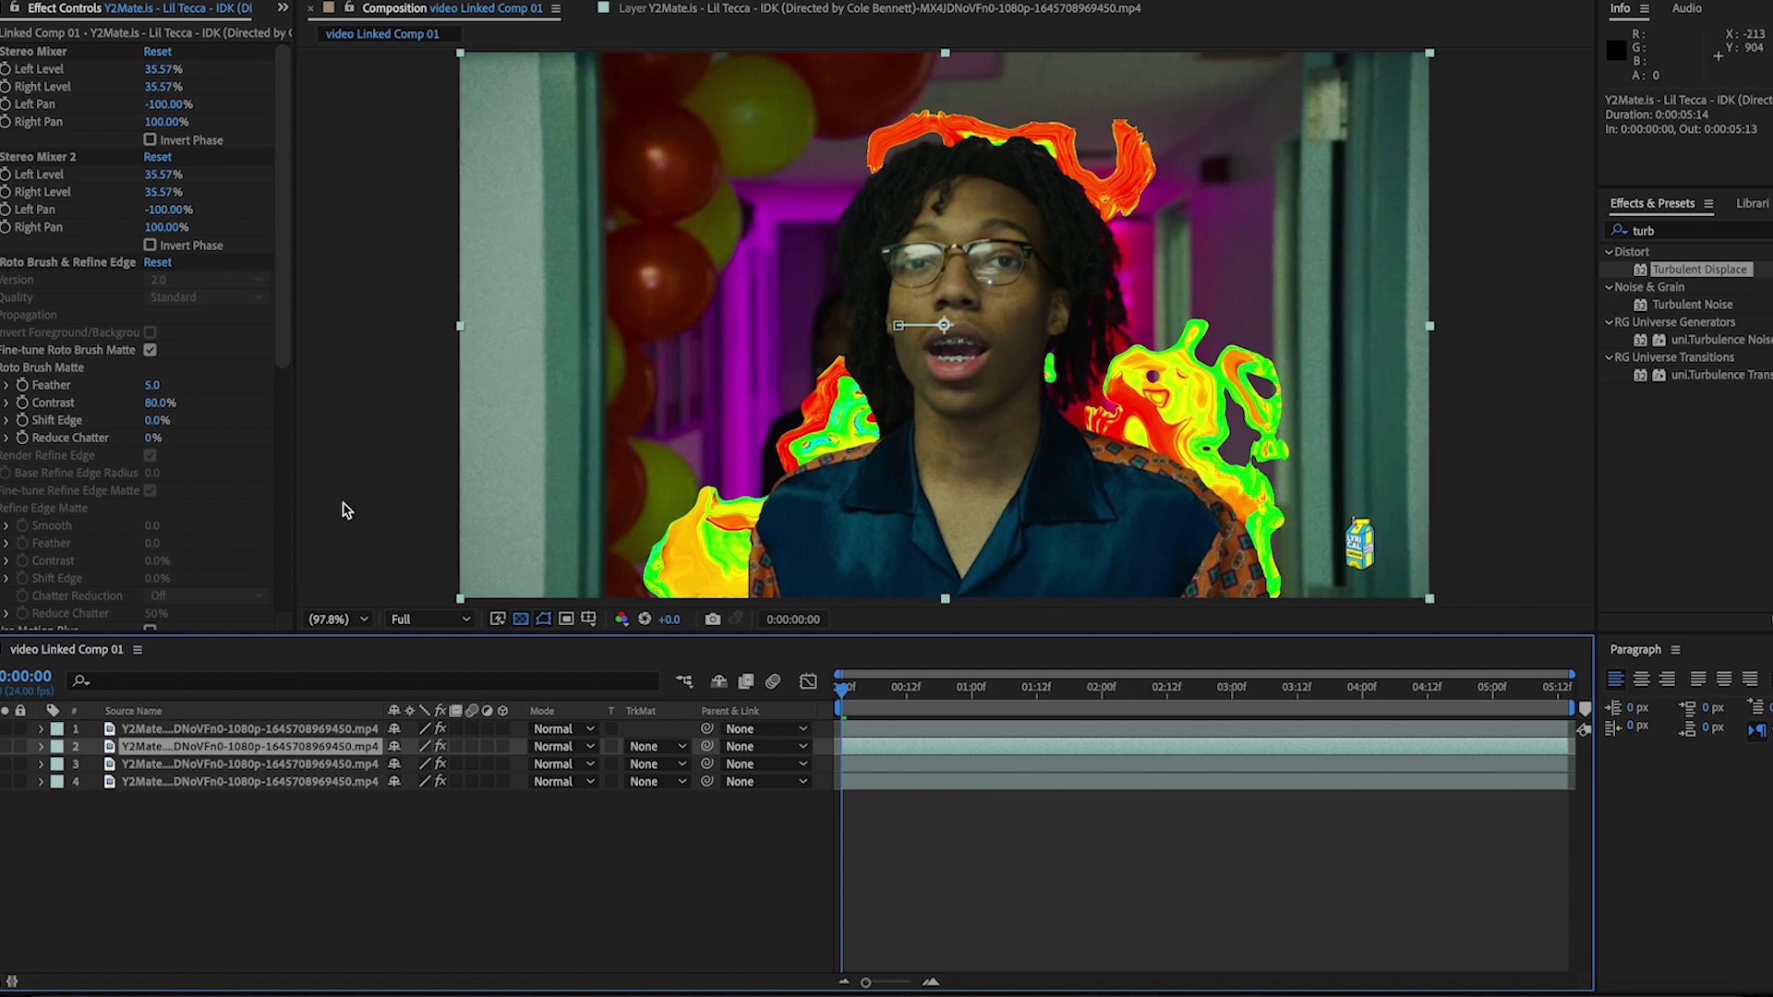
{"action": "scroll", "coordinate": [205, 399], "scroll_direction": "down", "scroll_amount": 5}
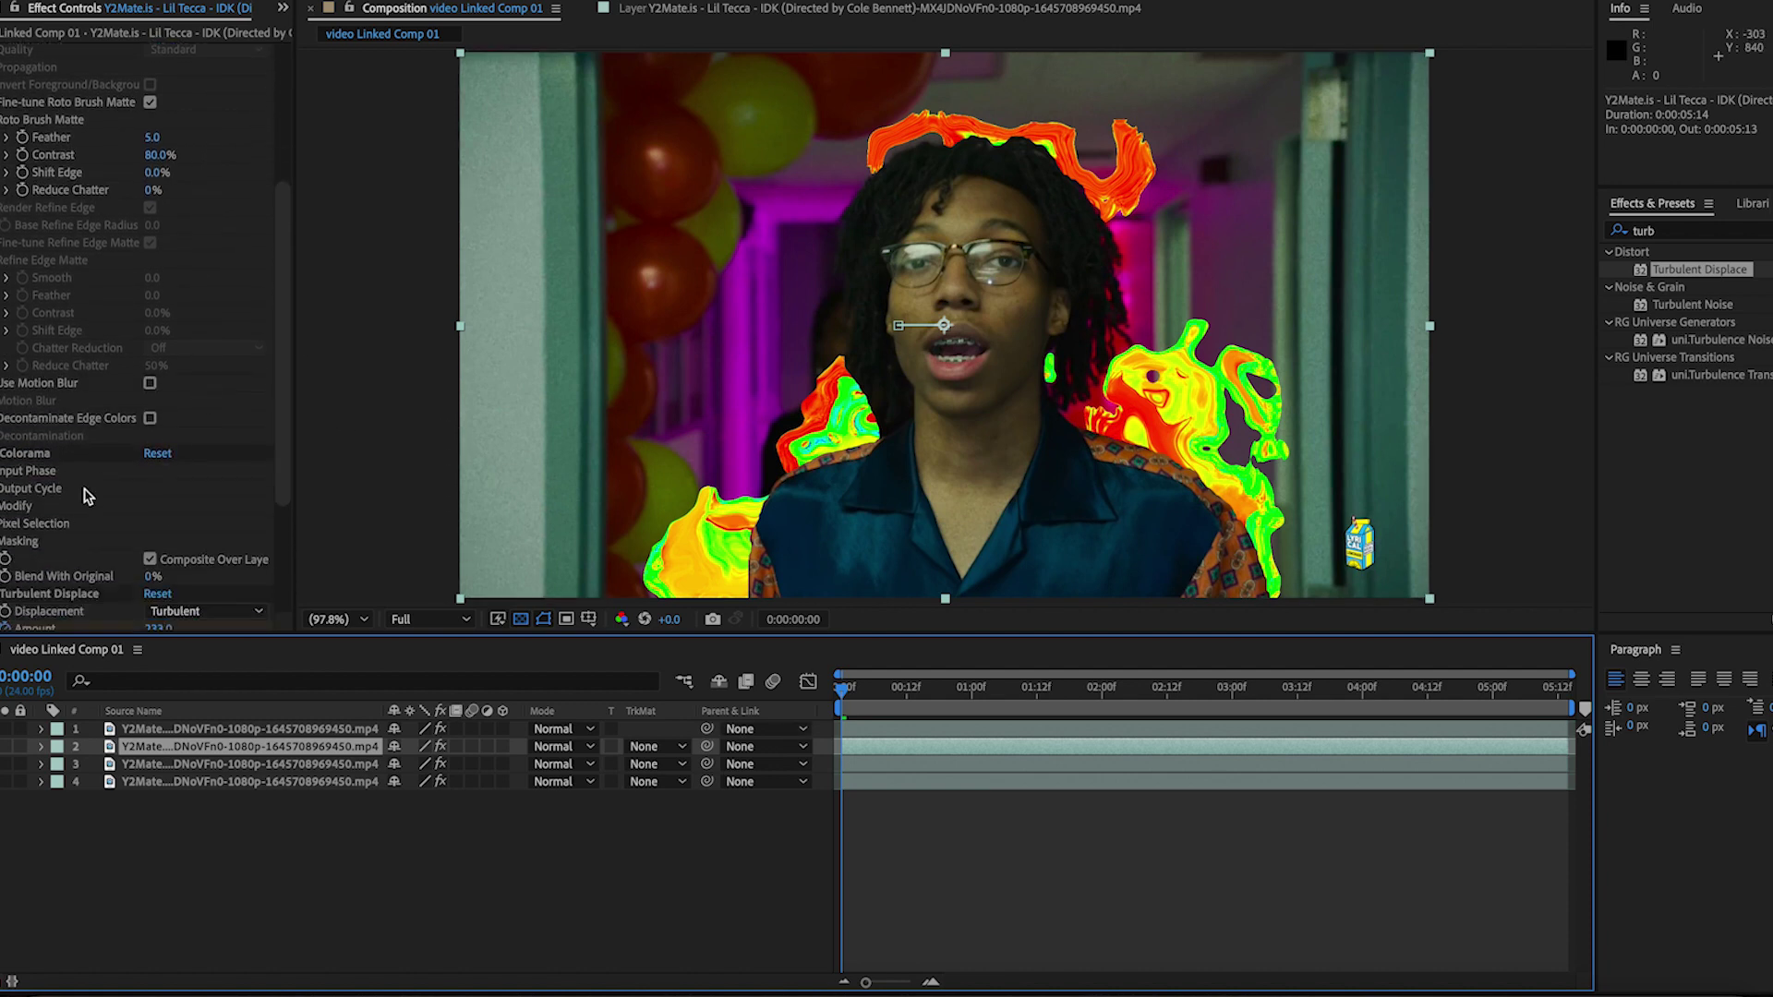
{"action": "scroll", "coordinate": [126, 510], "scroll_direction": "down", "scroll_amount": 1}
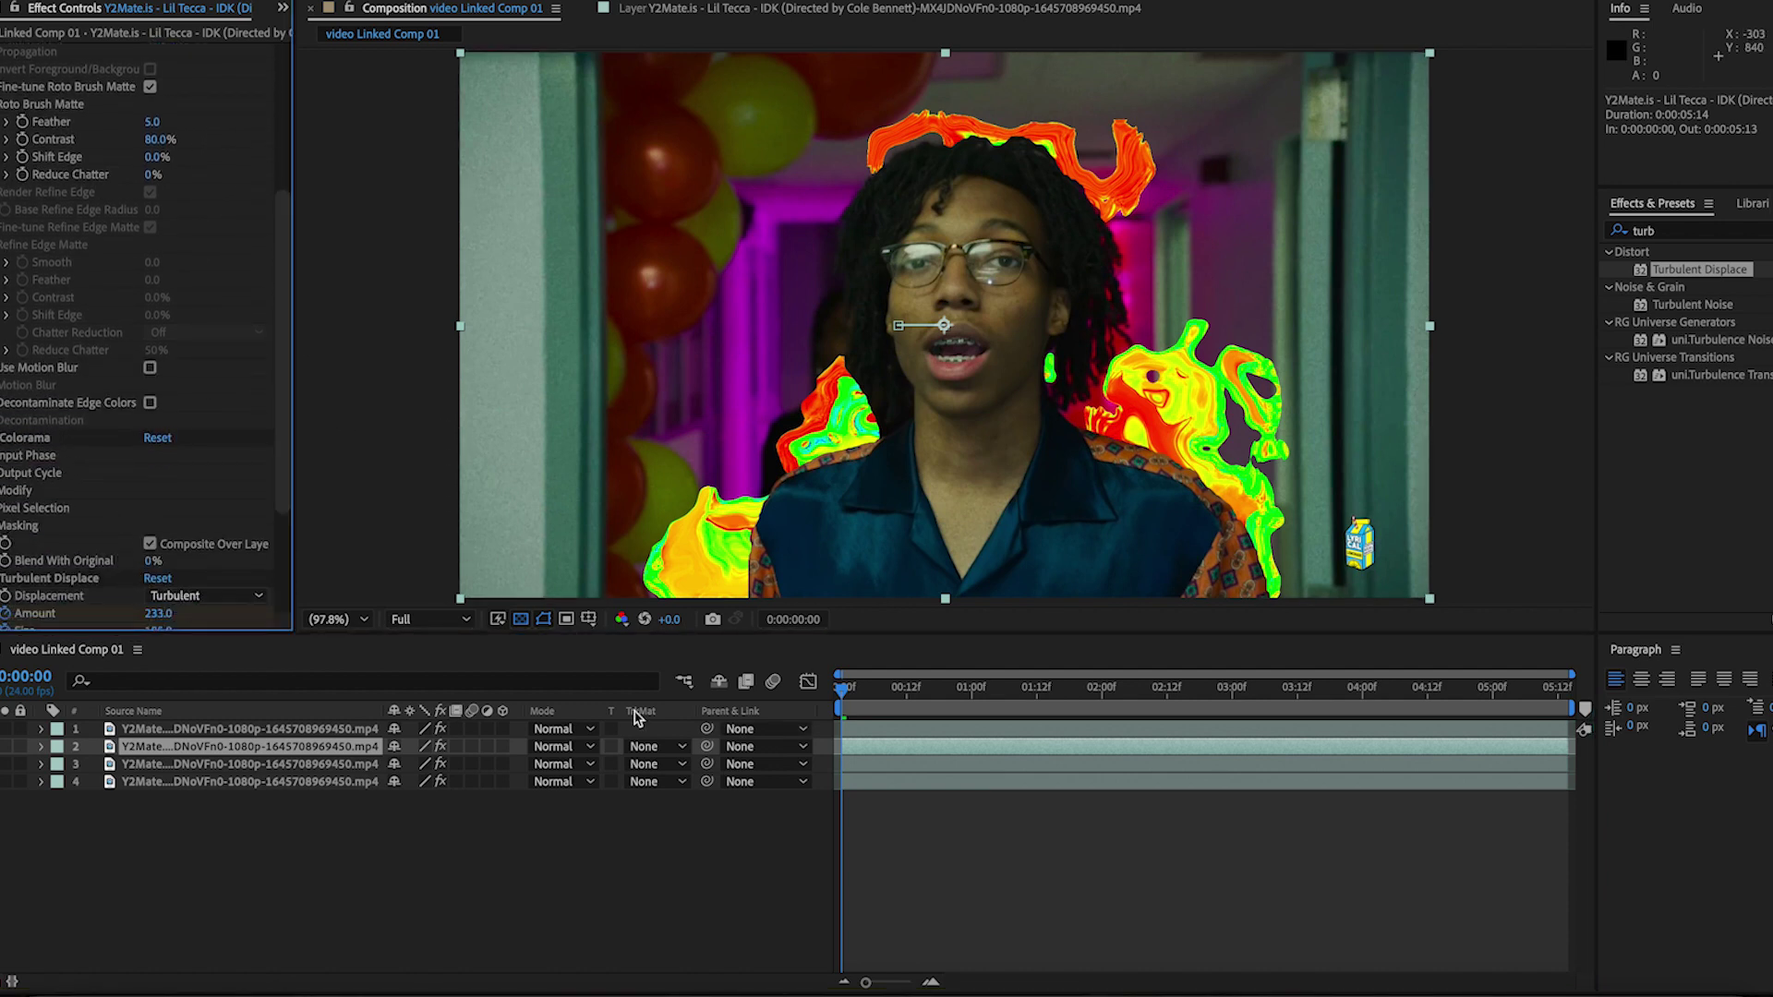
{"action": "left_click", "coordinate": [878, 757]}
{"action": "key", "text": "Delete"}
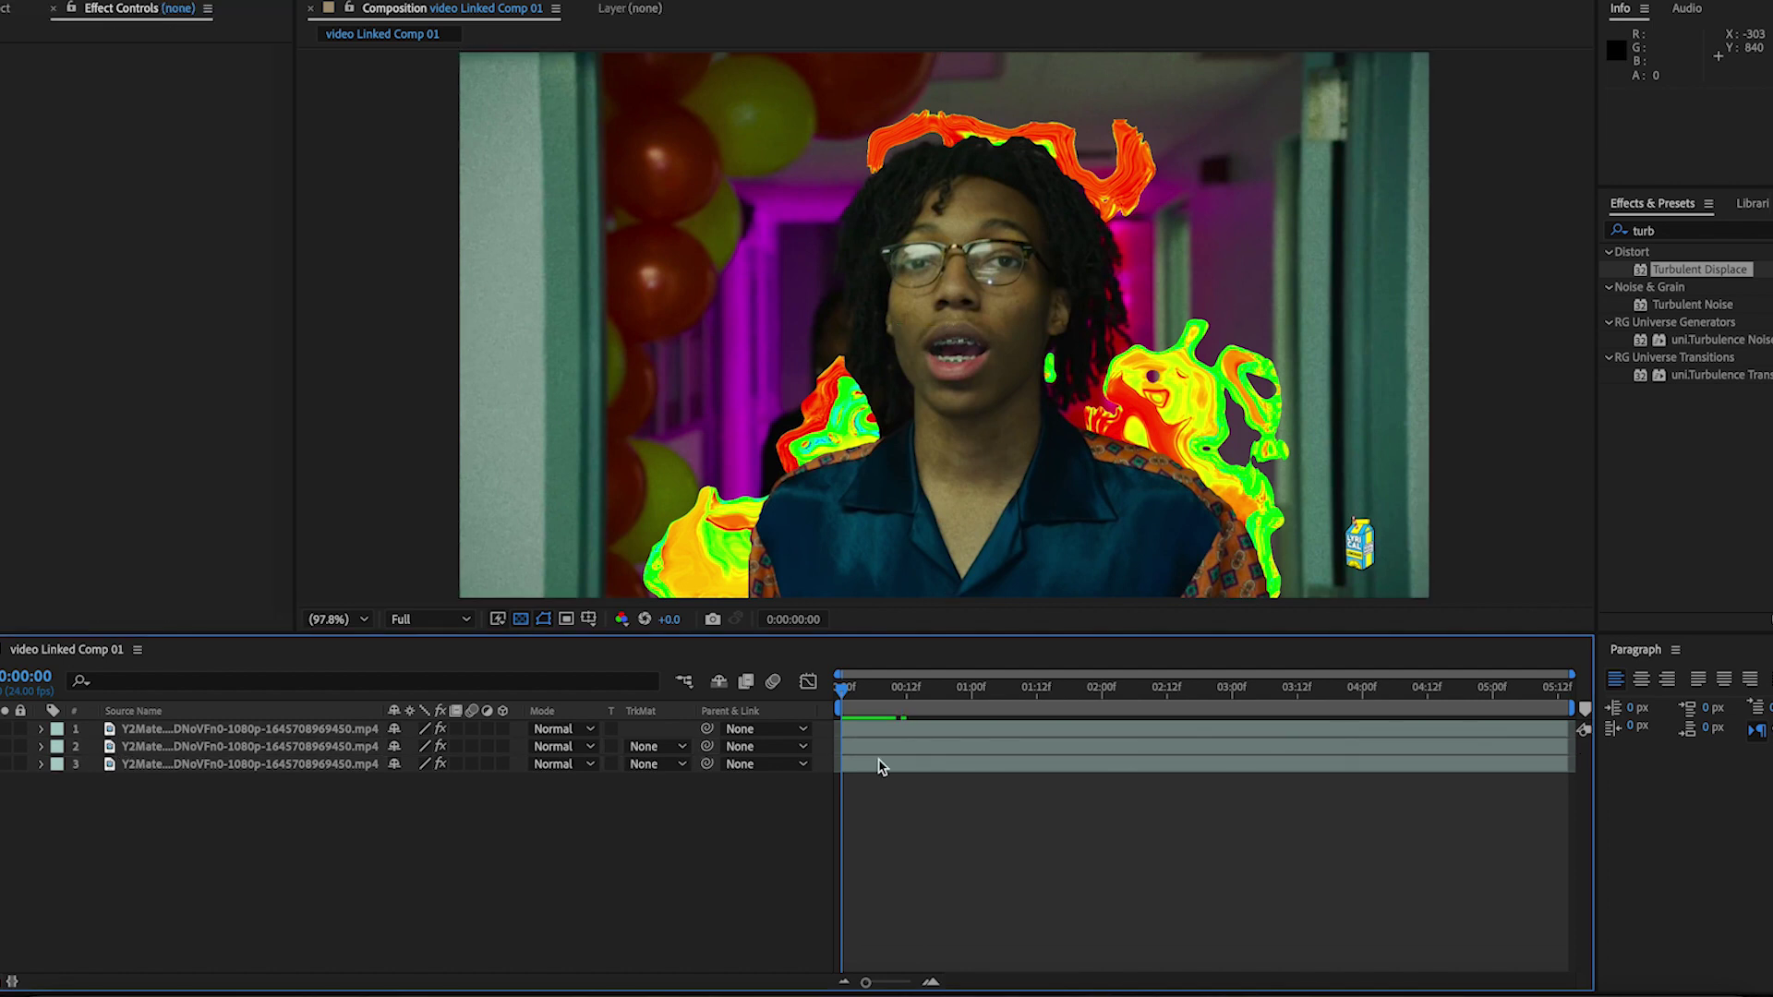
Duplicate the topmost cutout layer of the man and select the copy beneath it
{"action": "left_click", "coordinate": [878, 728]}
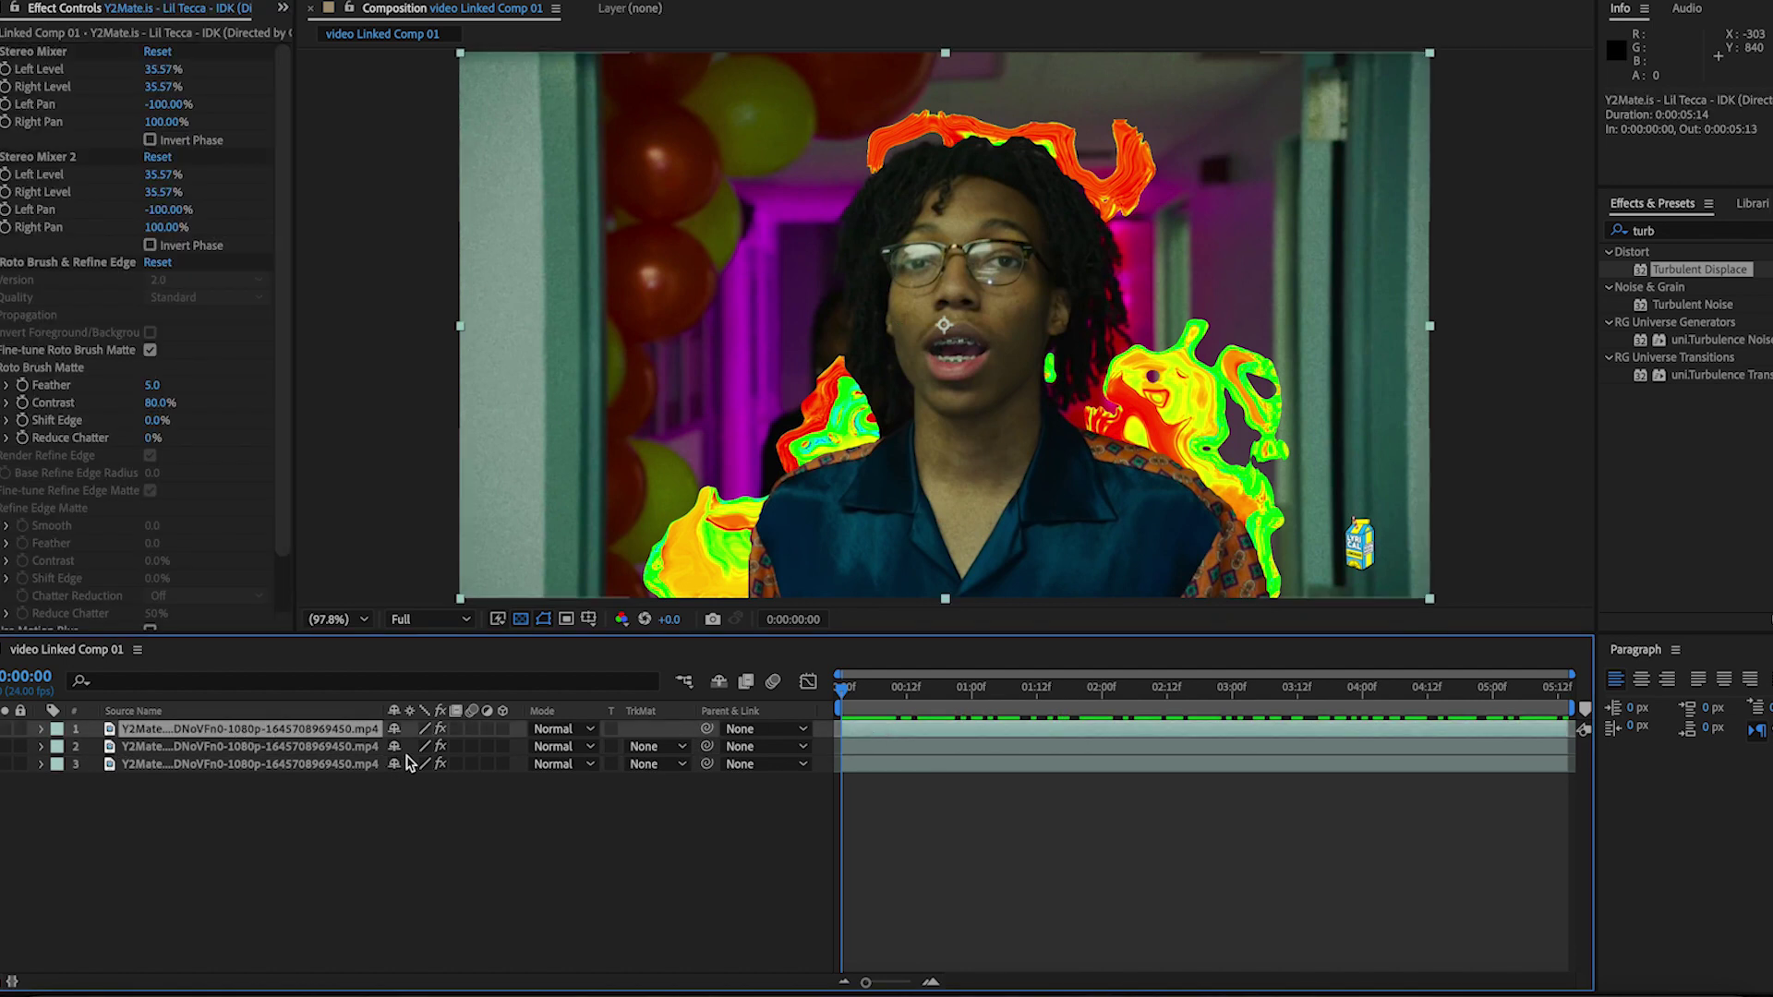
{"action": "key", "text": "ctrl+d"}
{"action": "left_click", "coordinate": [926, 750]}
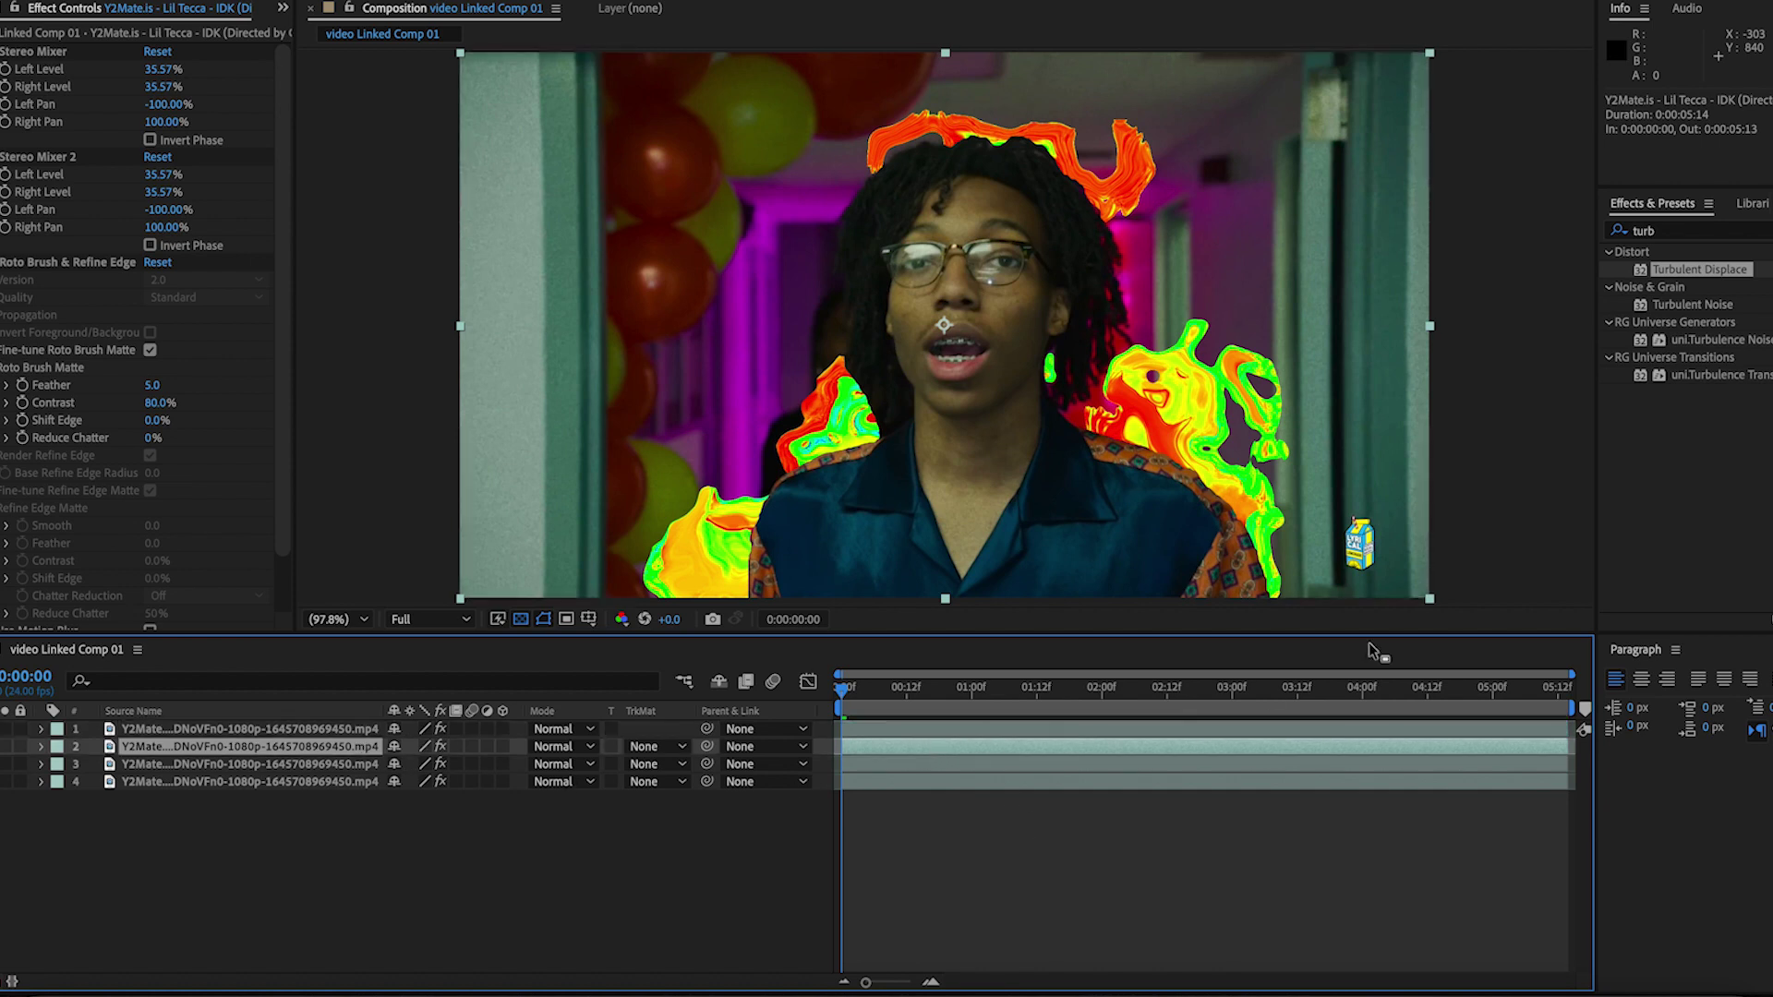
Find the Colorama effect and apply it to the new cutout copy on layer 2
{"action": "left_click", "coordinate": [1662, 233]}
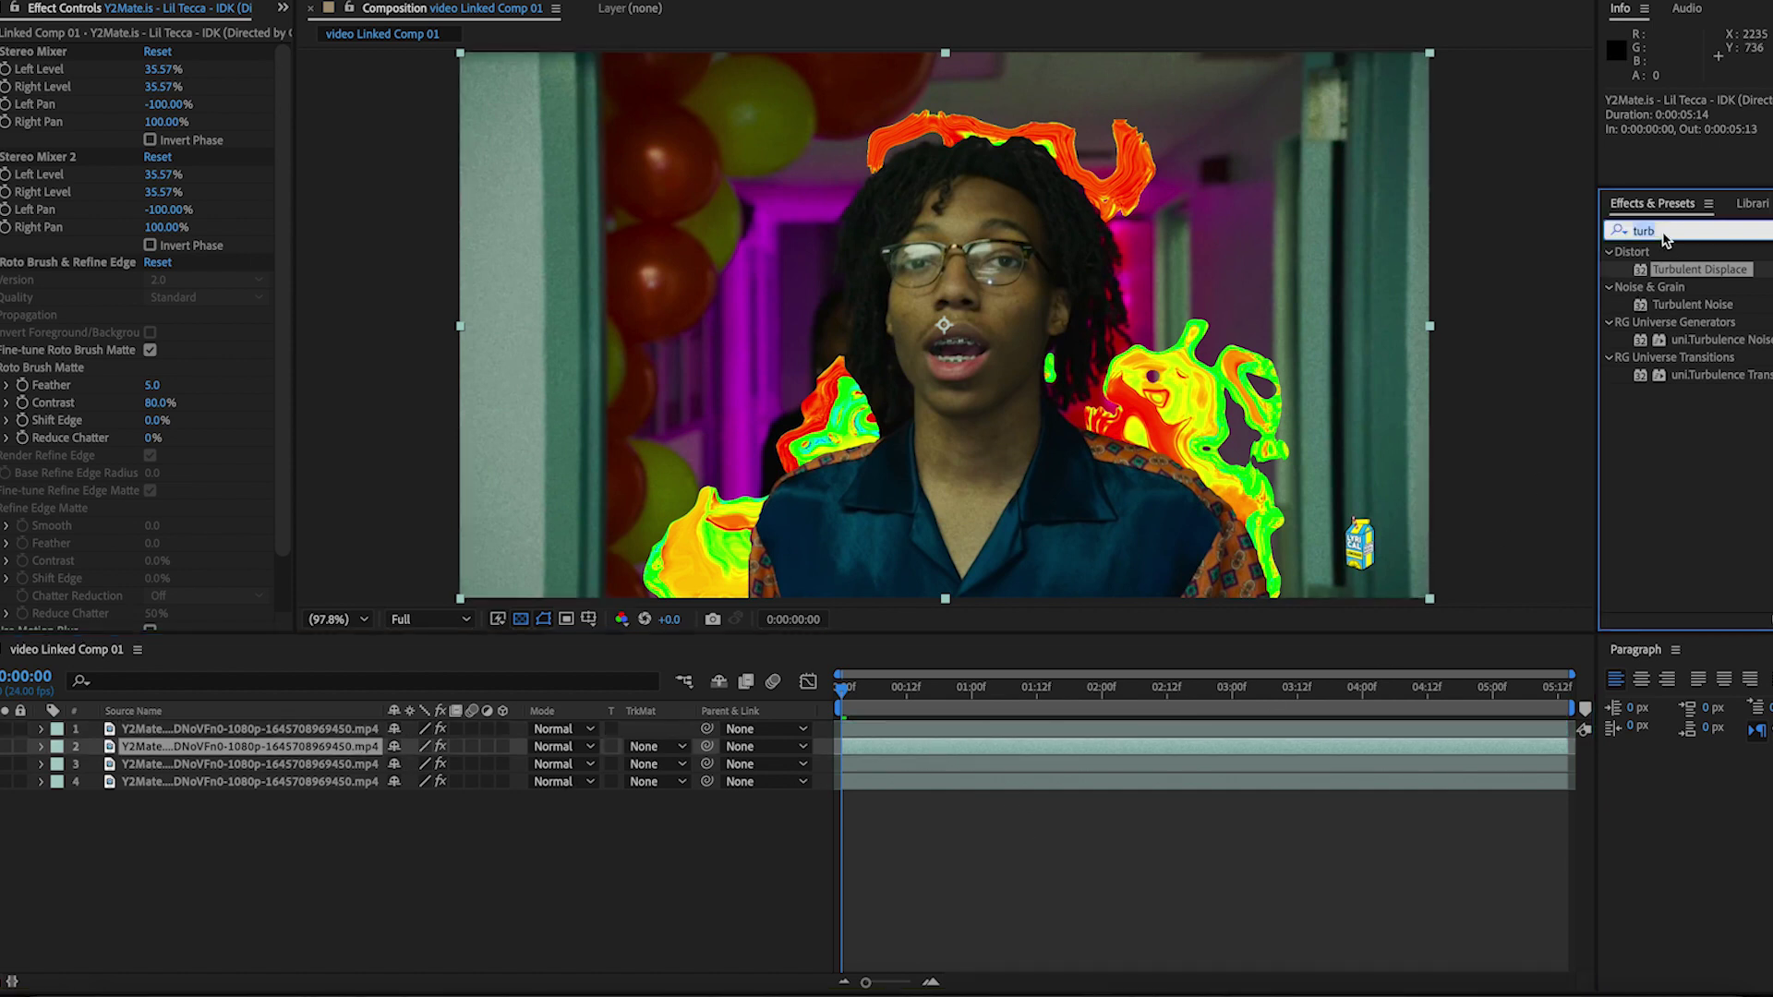
{"action": "type", "text": "colo"}
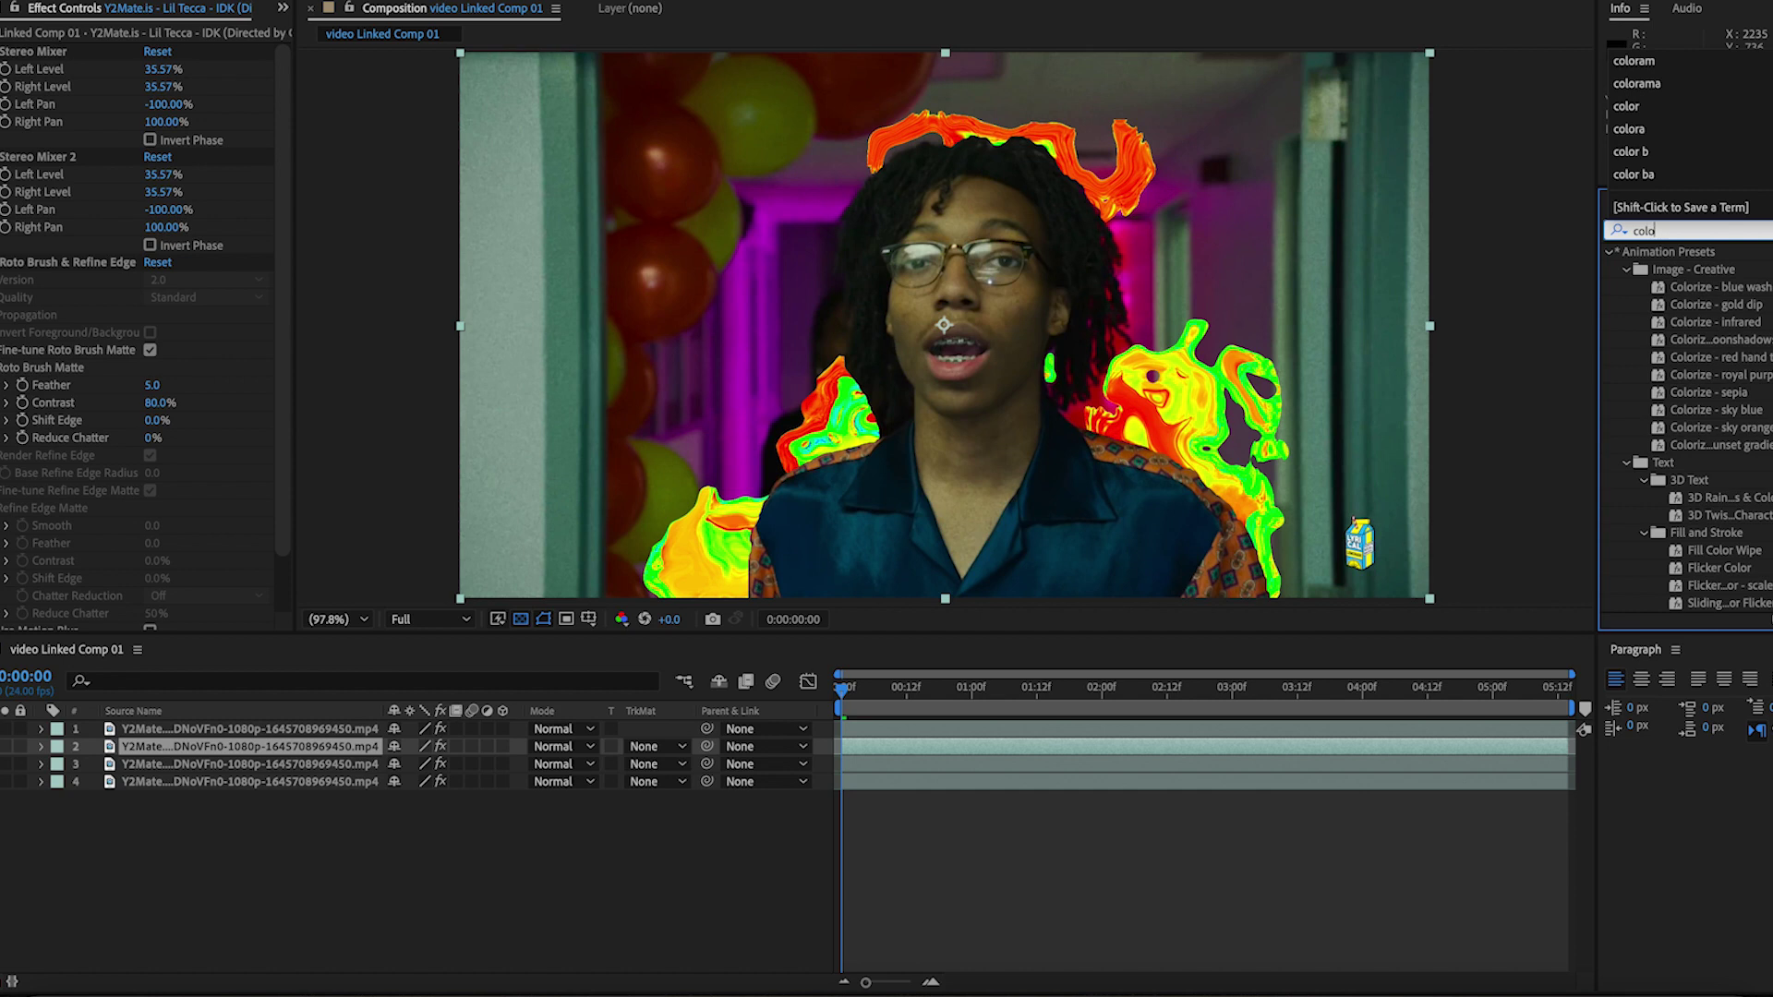
{"action": "type", "text": "ro"}
{"action": "key", "text": "BackSpace"}
{"action": "type", "text": "ram"}
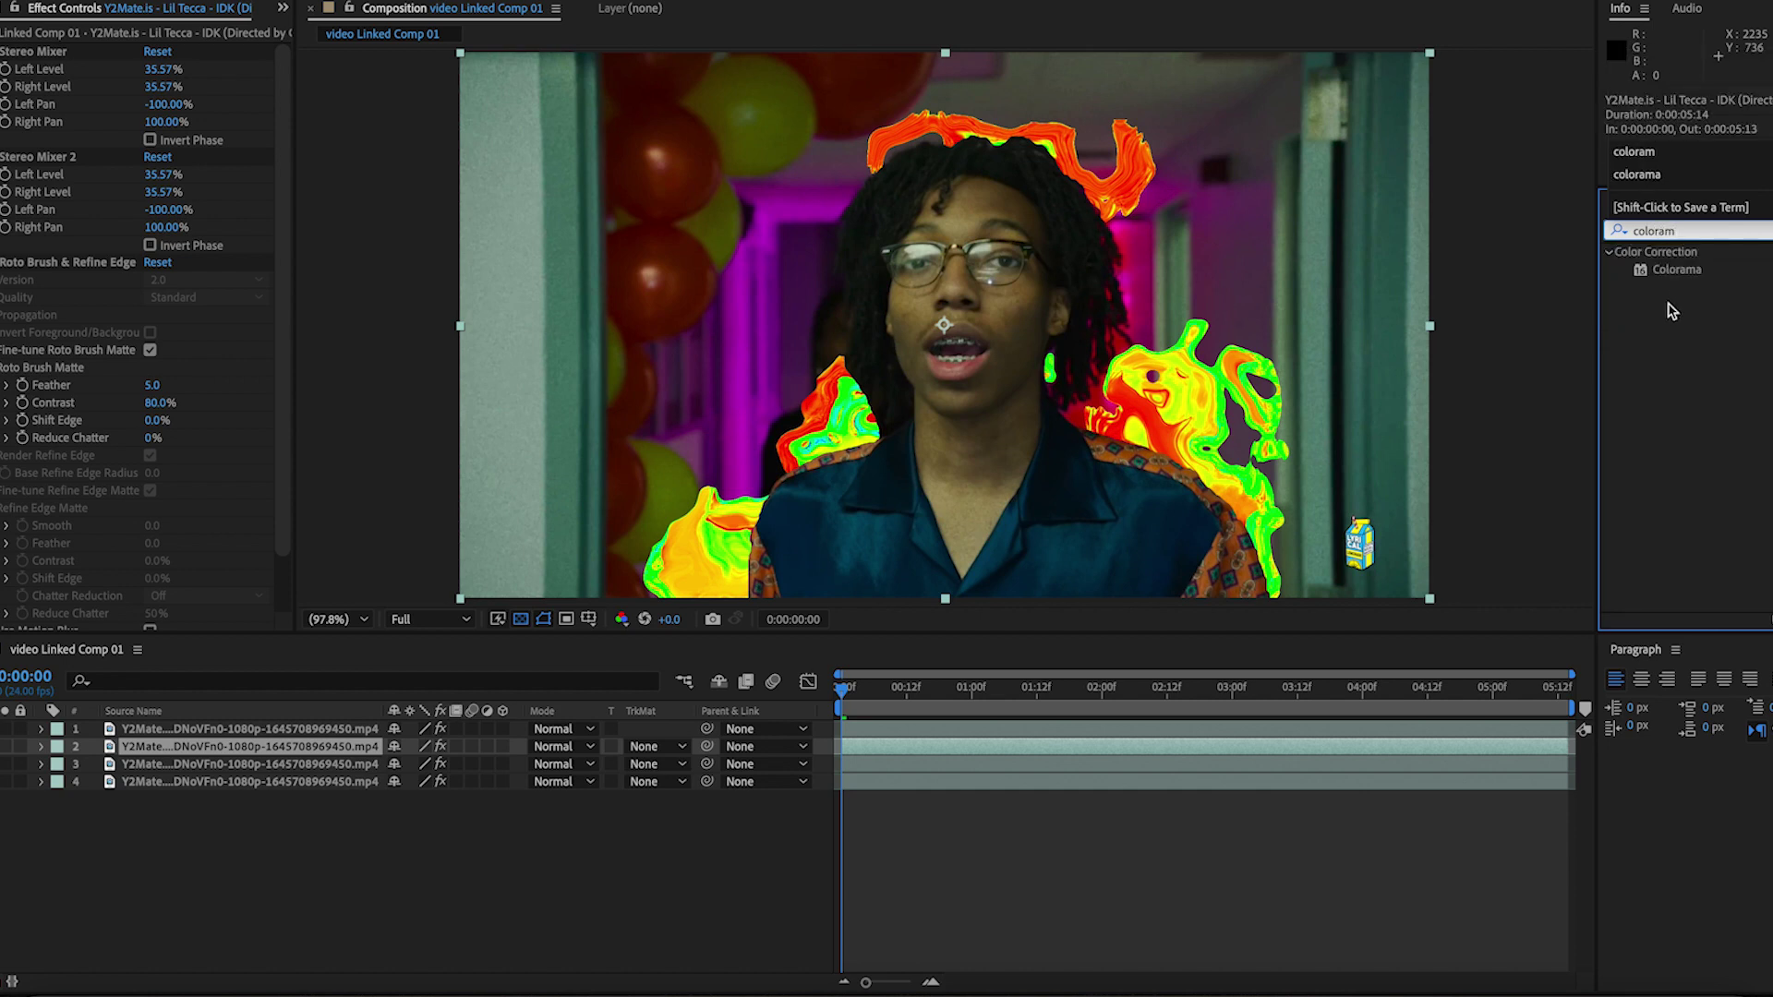
{"action": "left_click_drag", "start_coordinate": [1675, 275], "coordinate": [879, 748]}
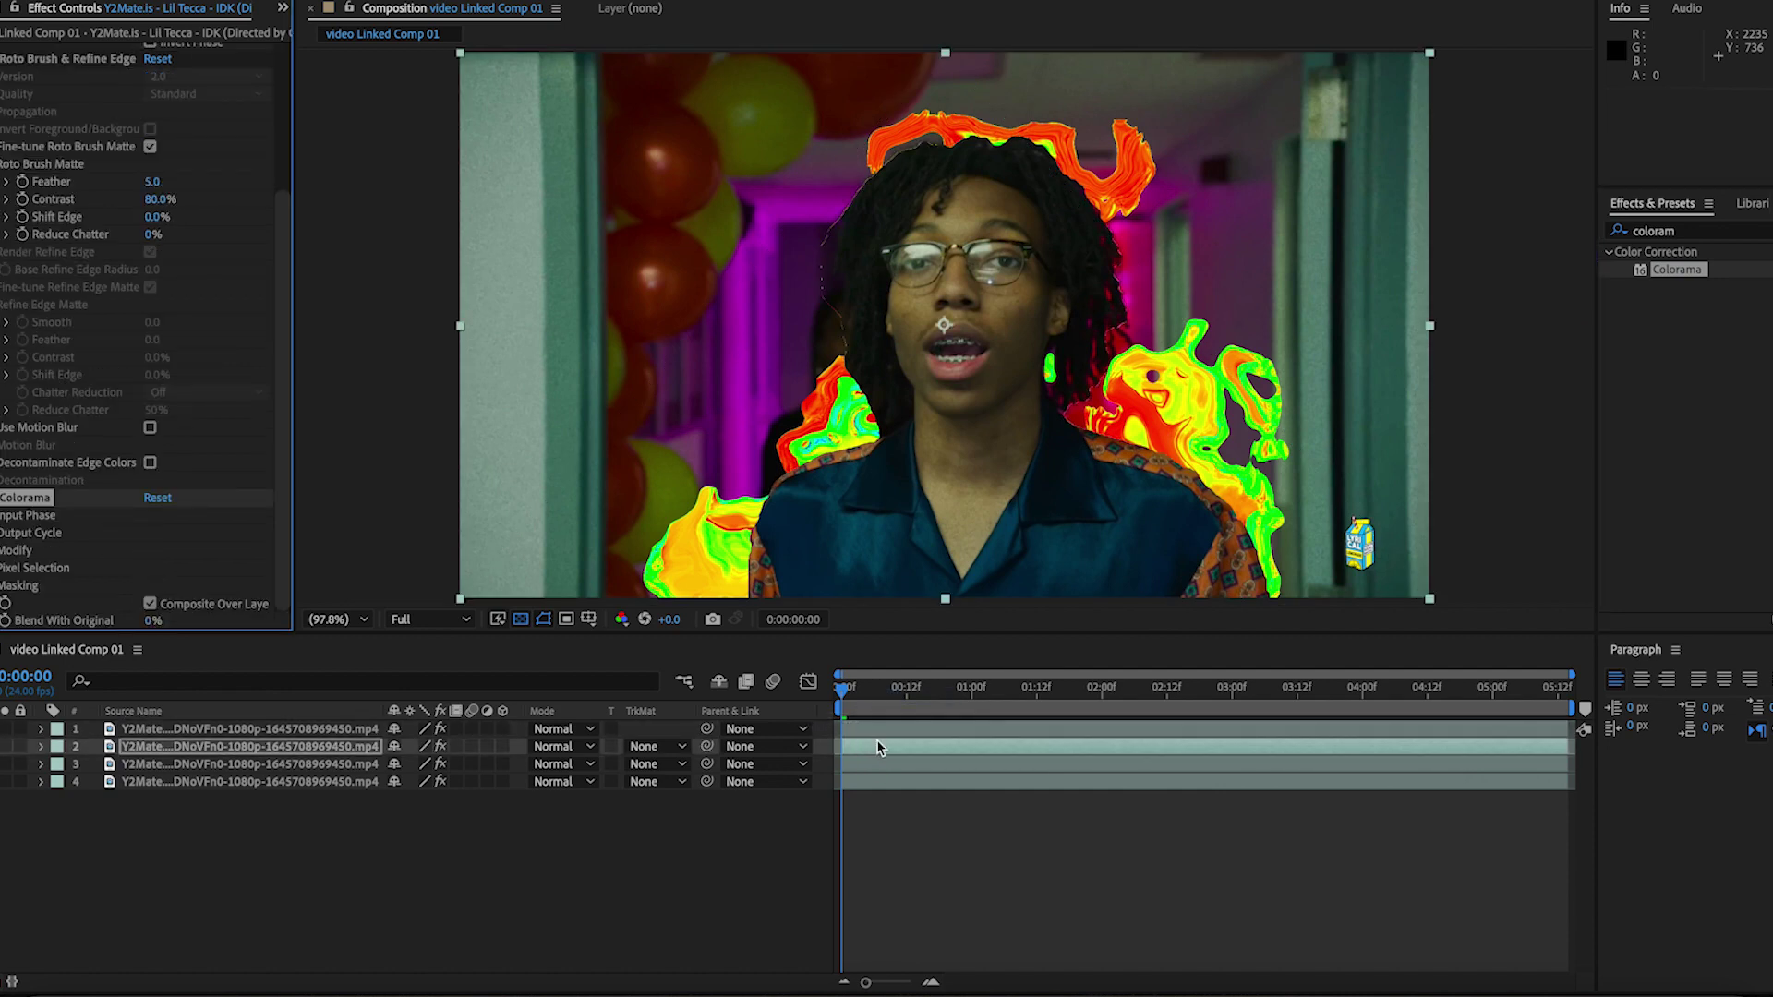
Animate the Colorama copy's Scale from 100% at 0:00:00:00 to 116% at 0:00:05:12
{"action": "left_click", "coordinate": [841, 695]}
{"action": "key", "text": "s"}
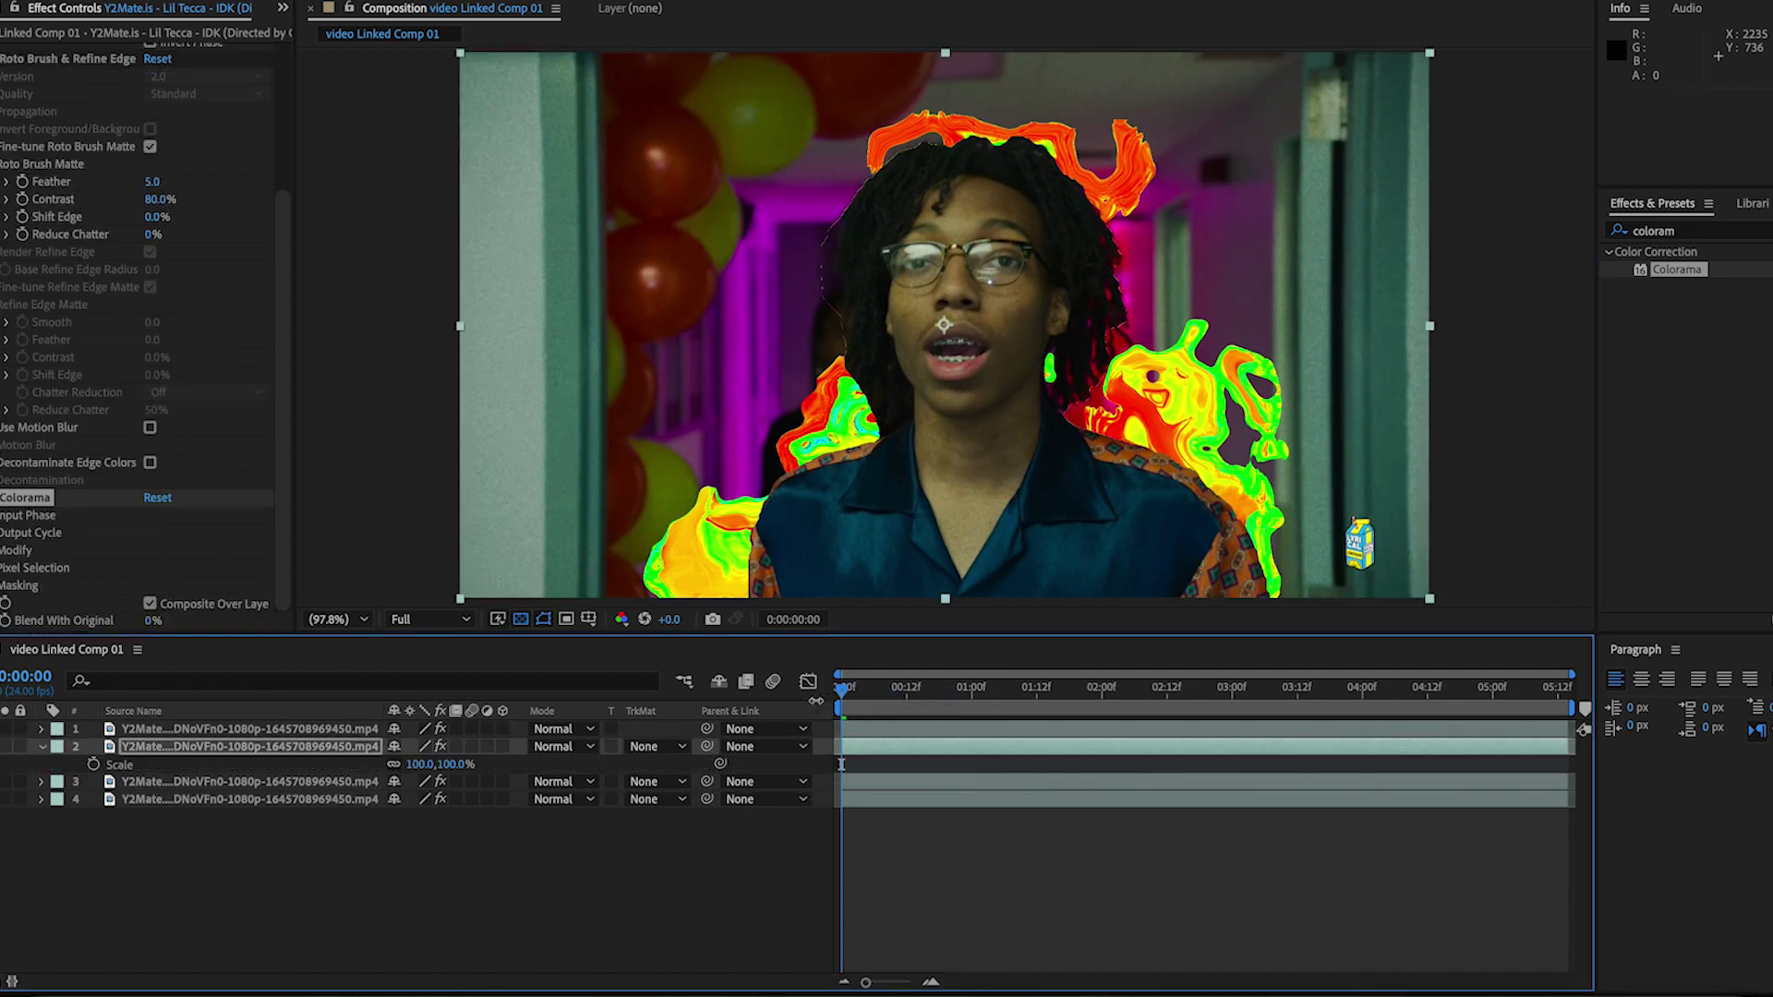
{"action": "left_click", "coordinate": [93, 765]}
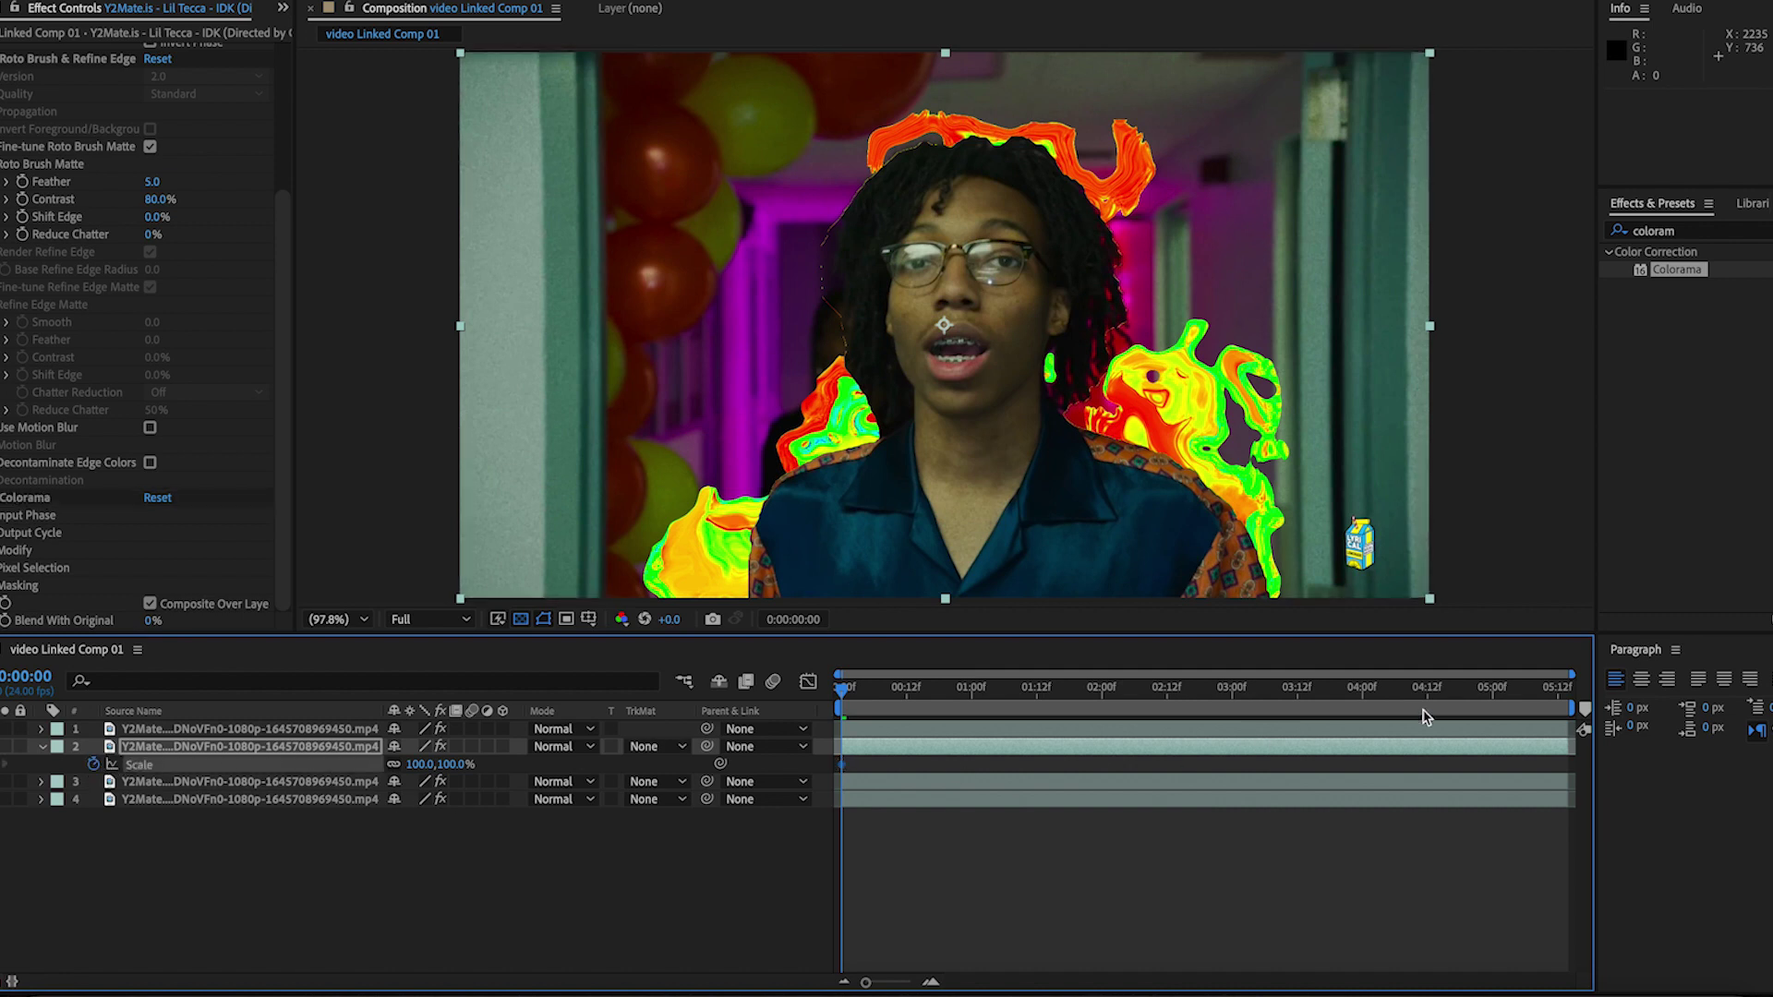
{"action": "left_click", "coordinate": [1561, 704]}
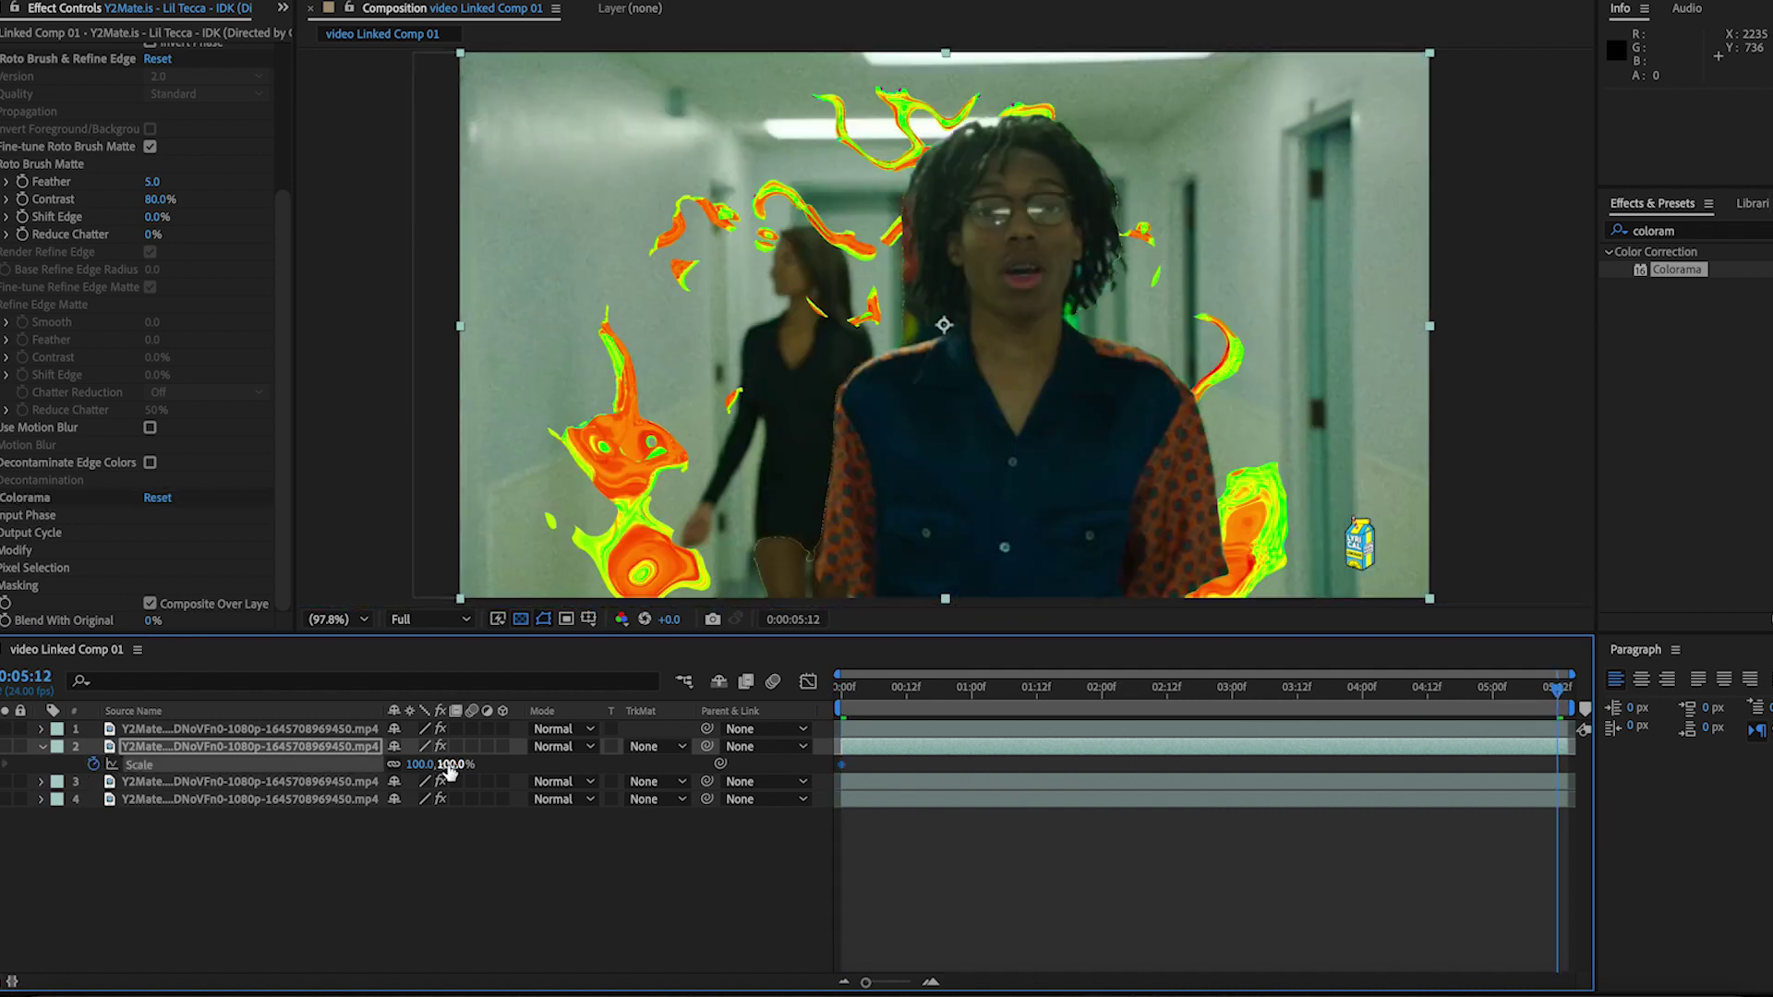
{"action": "left_click_drag", "start_coordinate": [453, 765], "coordinate": [462, 764]}
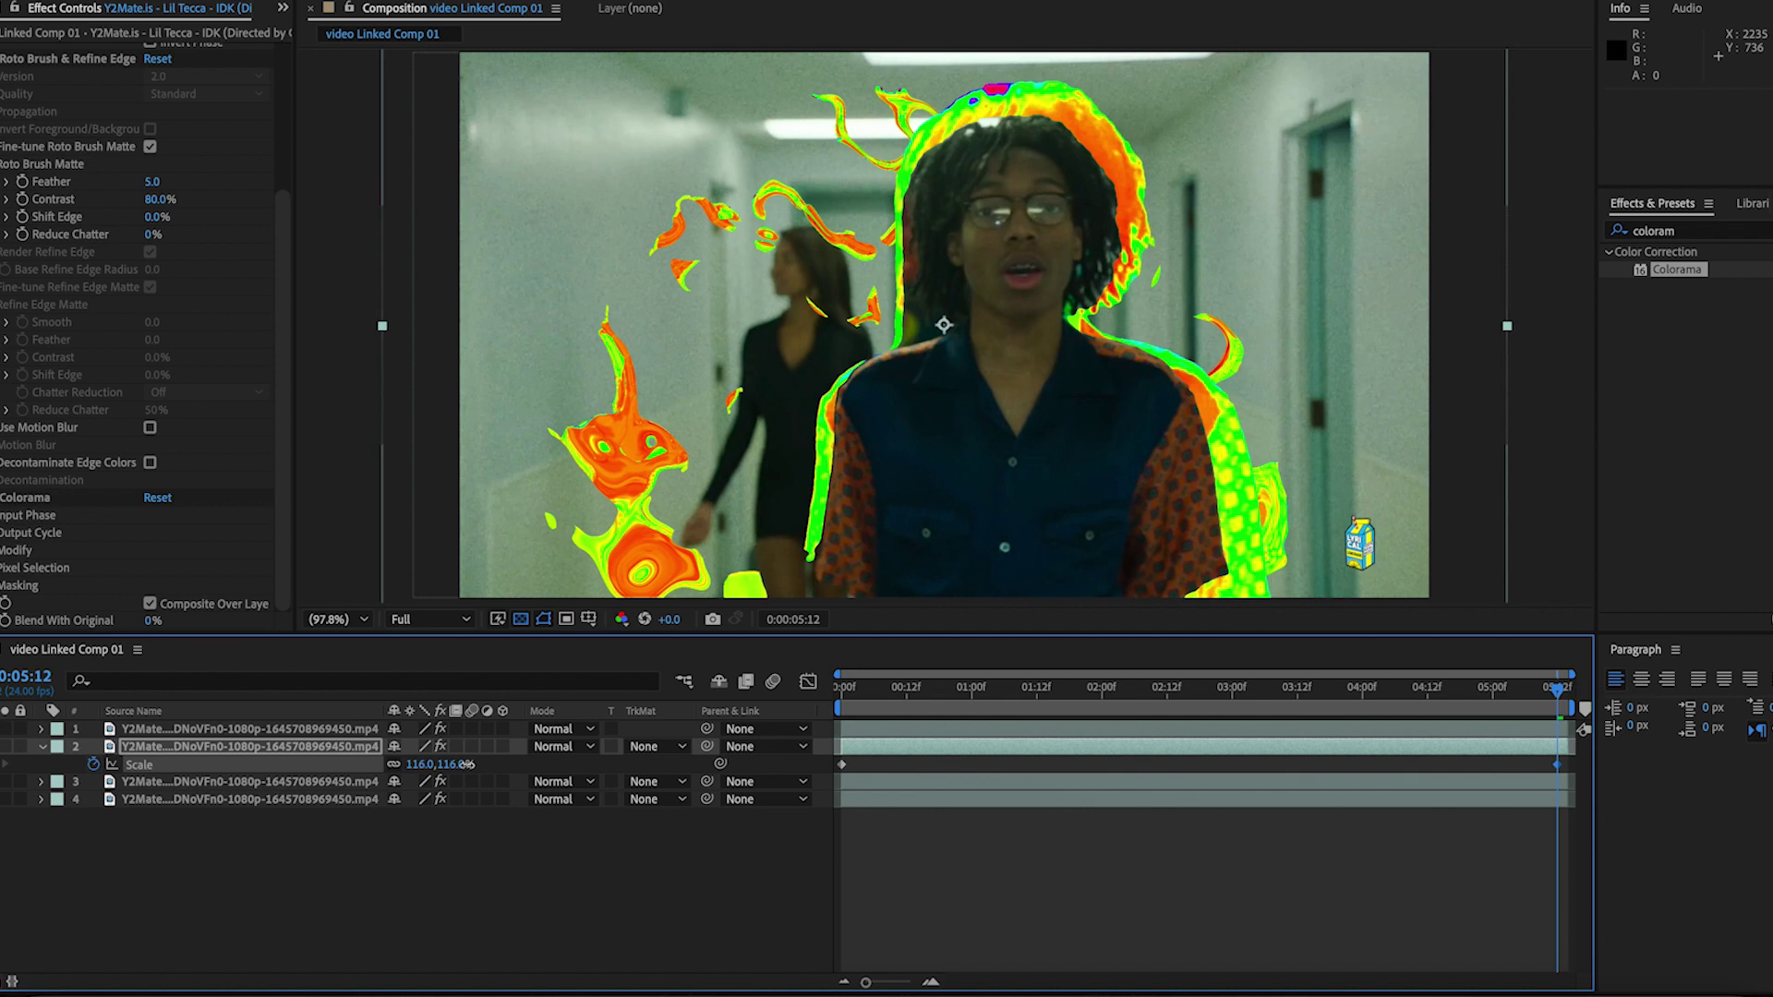
Animate the Colorama copy's Position from 960, 540 at 0:00:00:00 to 922, 540 at 0:00:05:13
{"action": "key", "text": "p"}
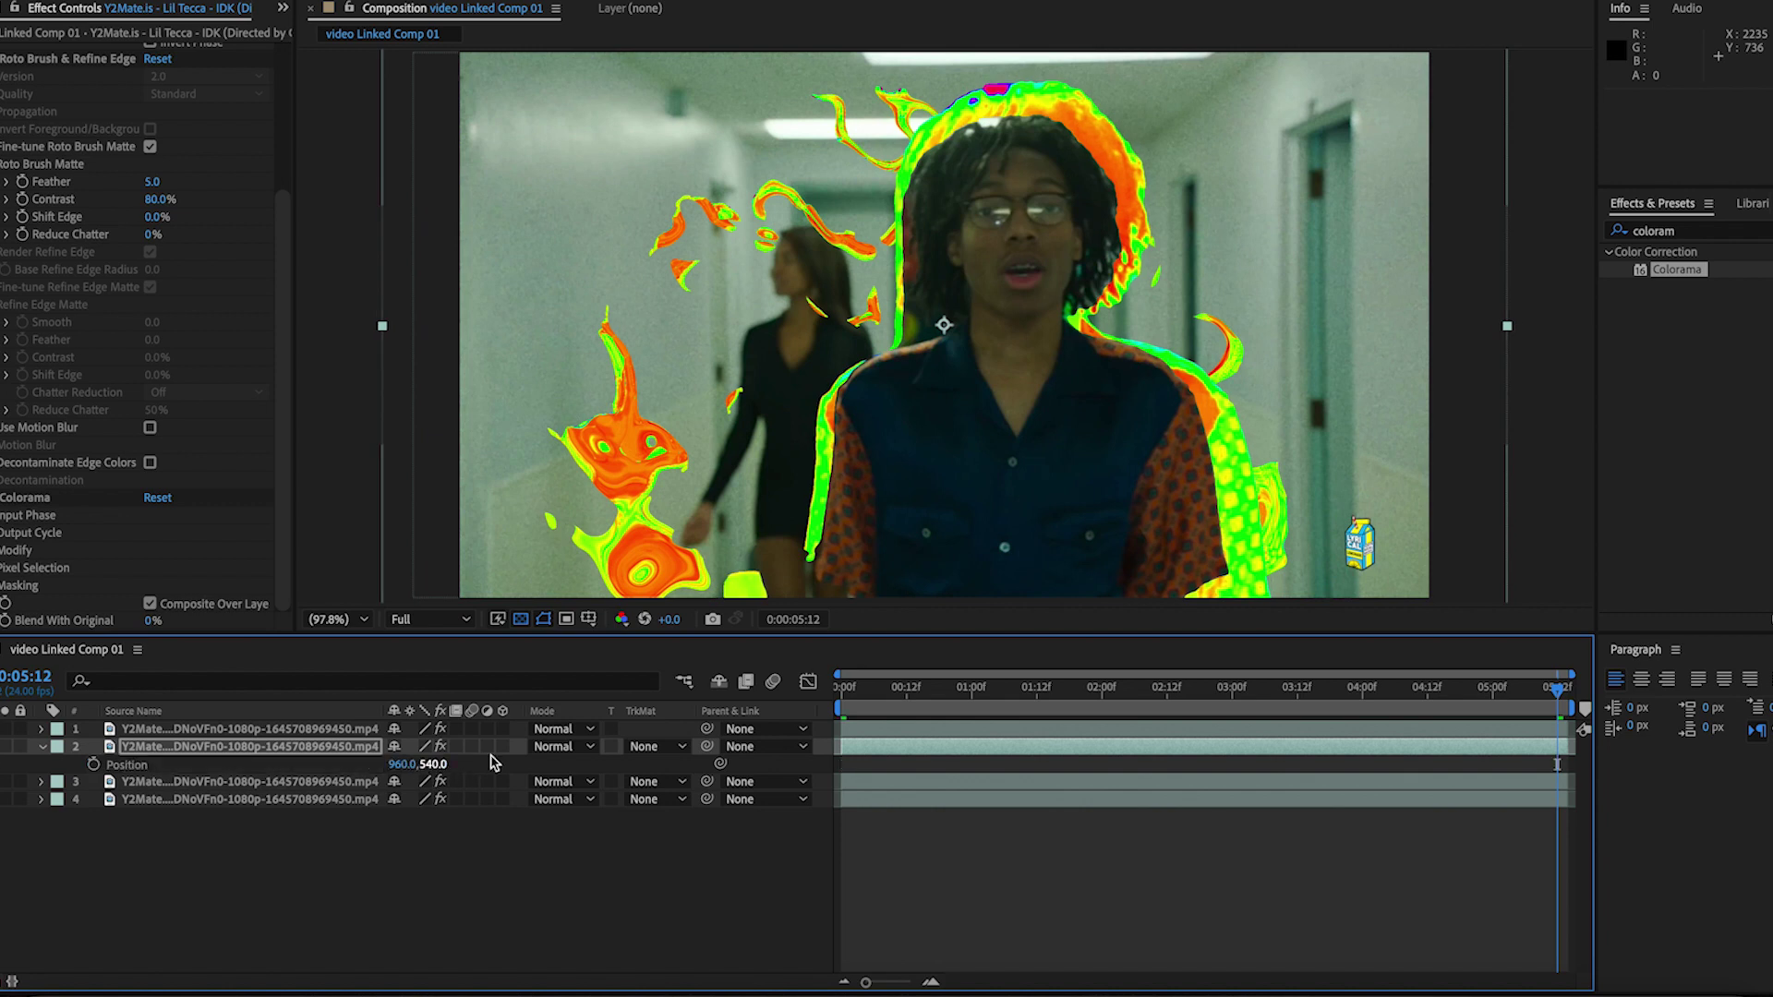
{"action": "left_click_drag", "start_coordinate": [873, 702], "coordinate": [841, 702]}
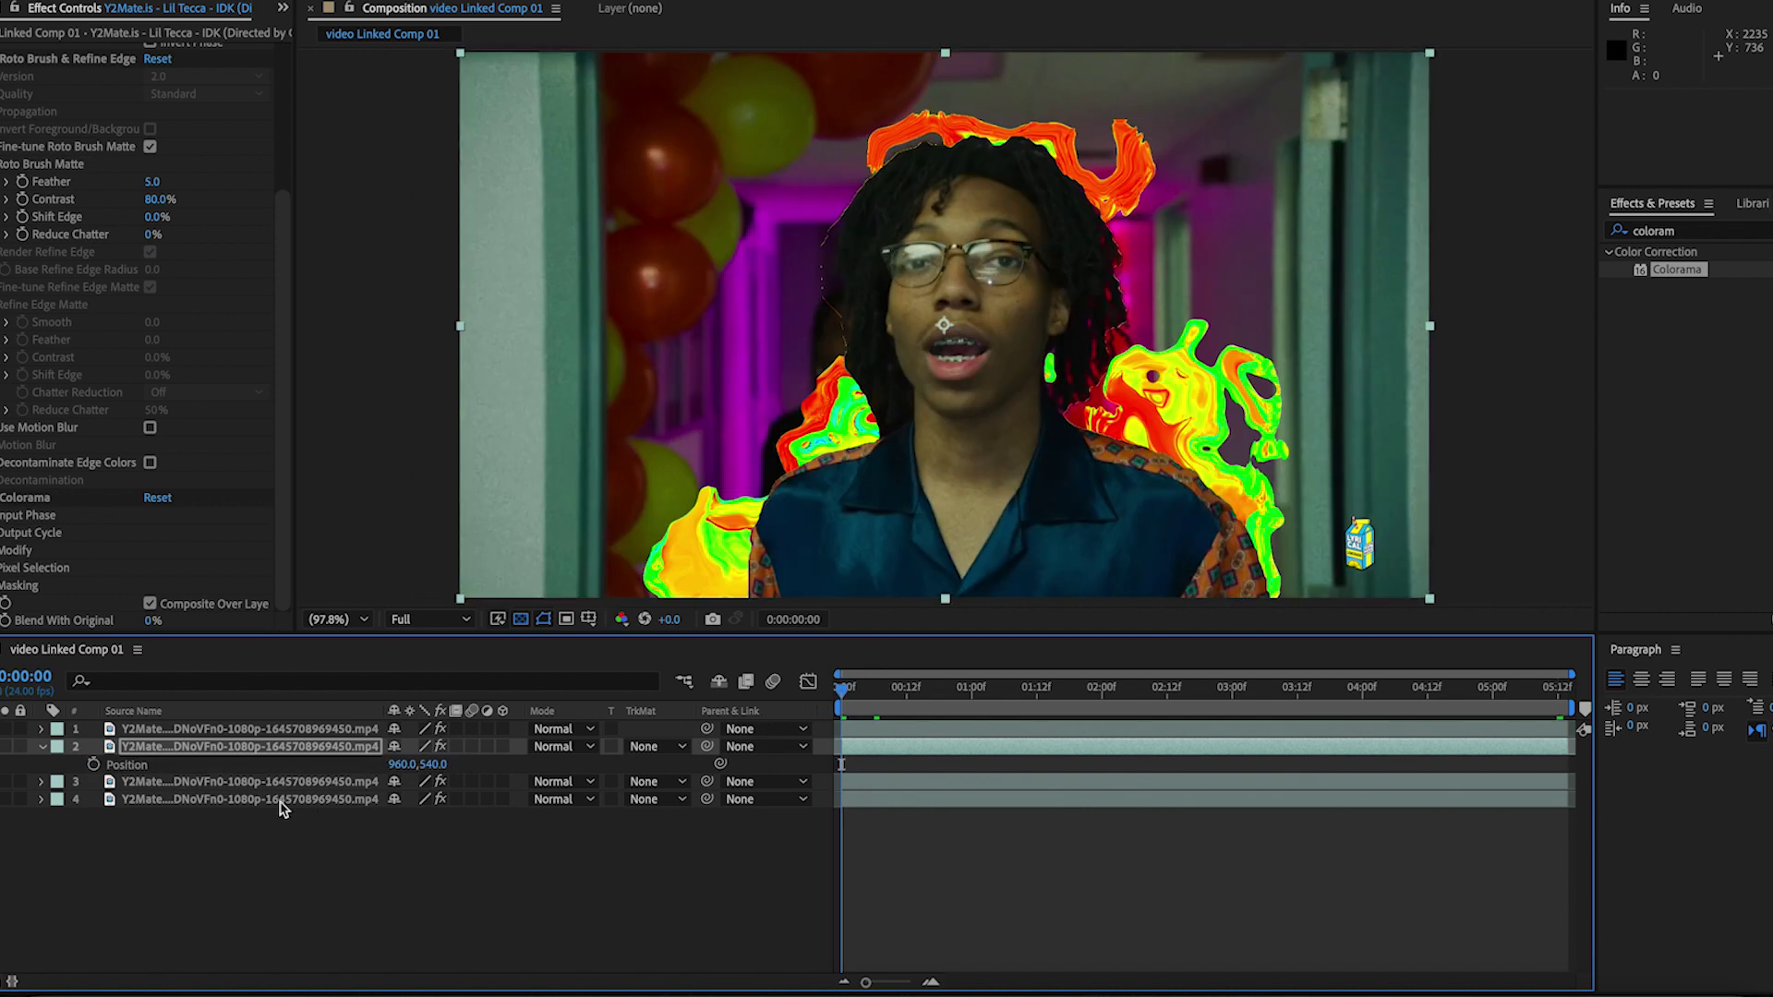
{"action": "left_click", "coordinate": [93, 763]}
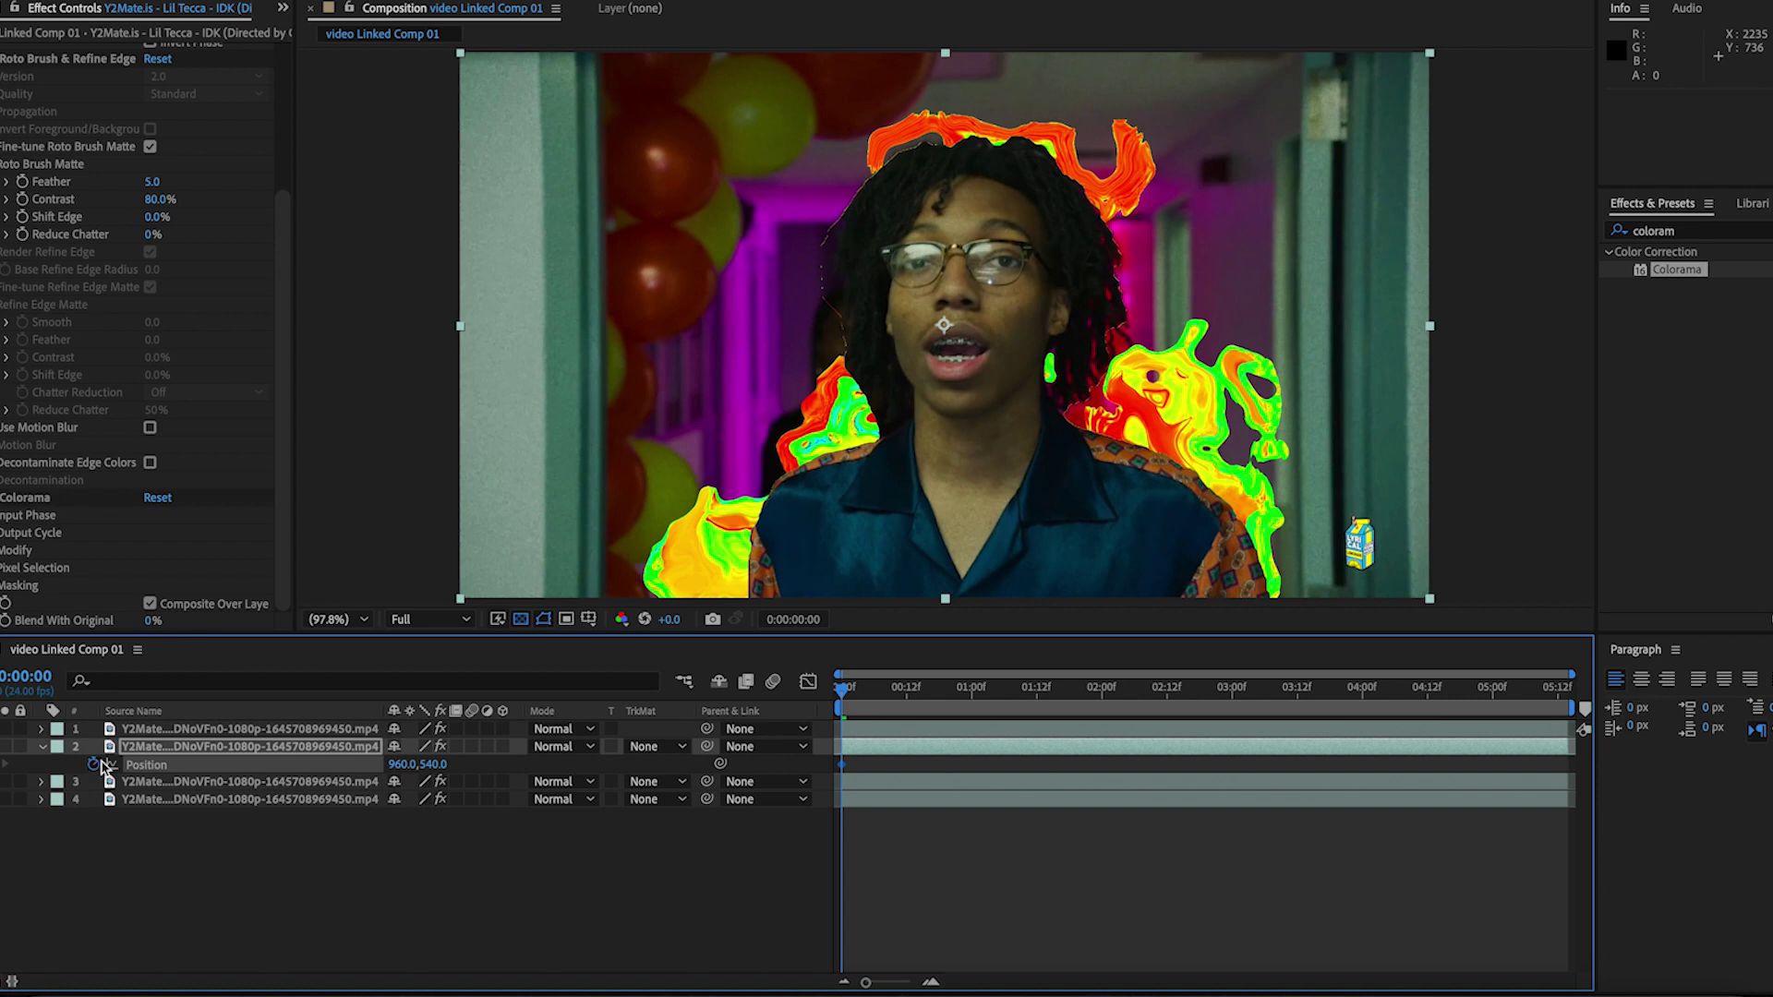
{"action": "left_click", "coordinate": [1557, 693]}
{"action": "left_click_drag", "start_coordinate": [1557, 693], "coordinate": [1560, 695]}
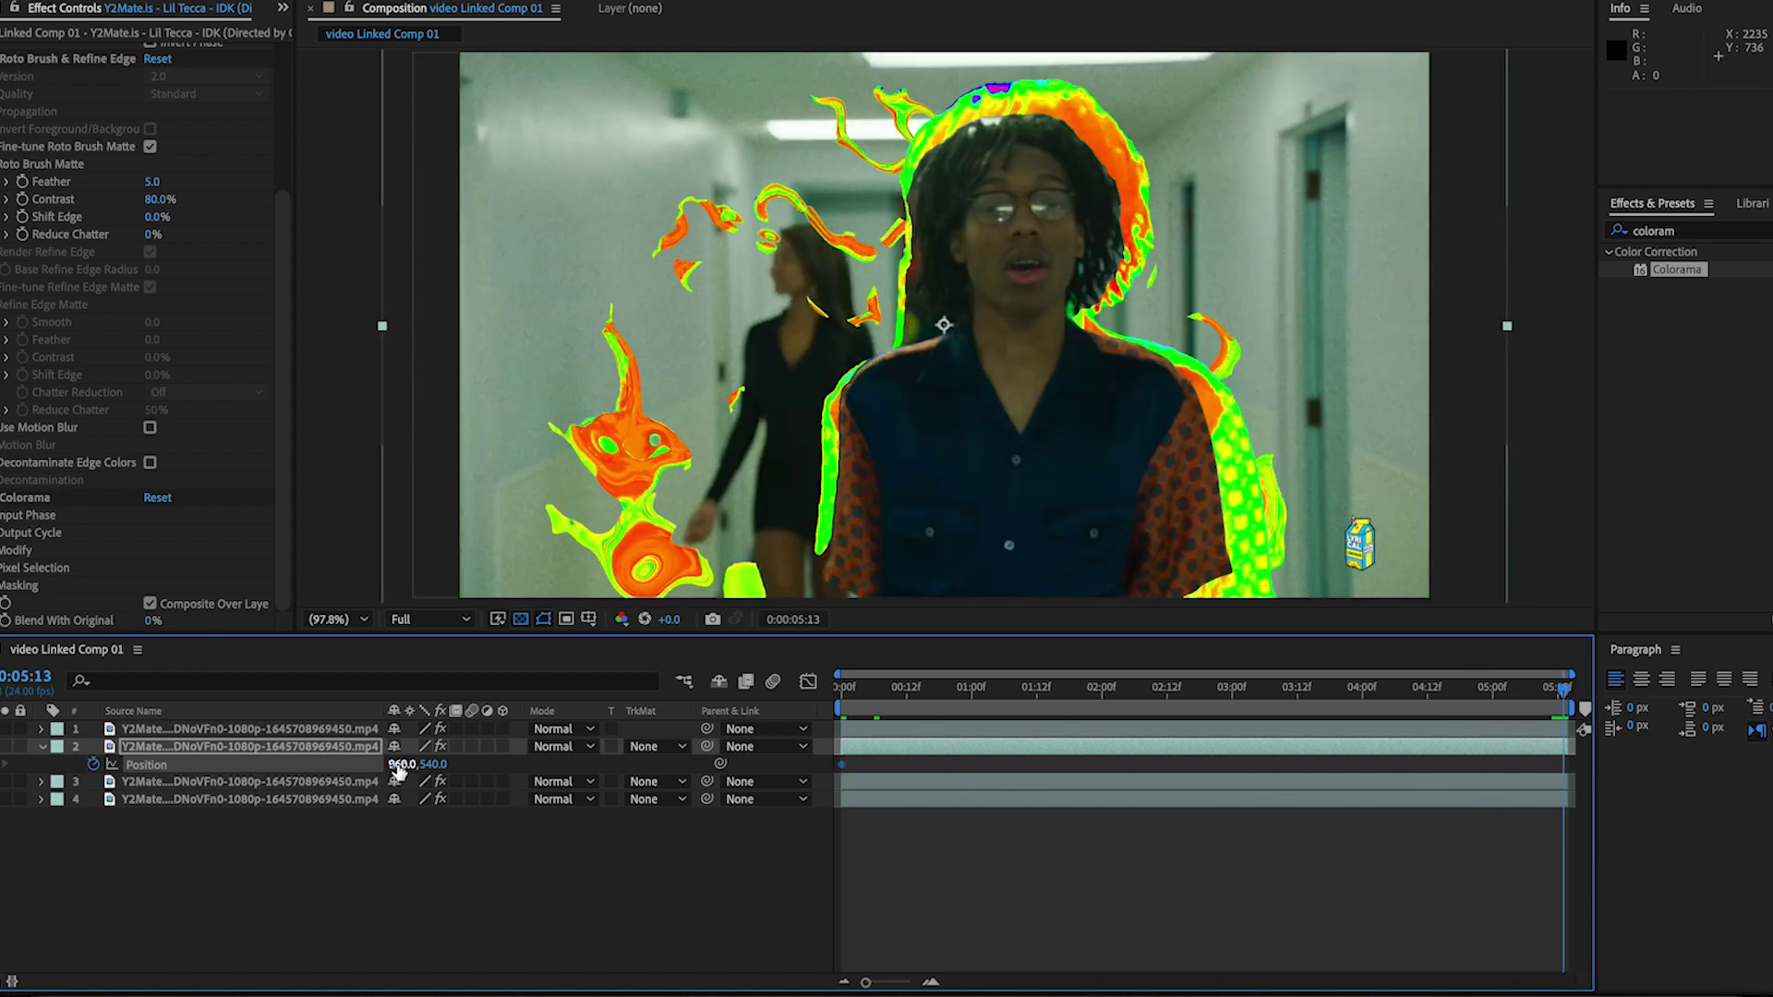
{"action": "left_click_drag", "start_coordinate": [399, 772], "coordinate": [360, 773]}
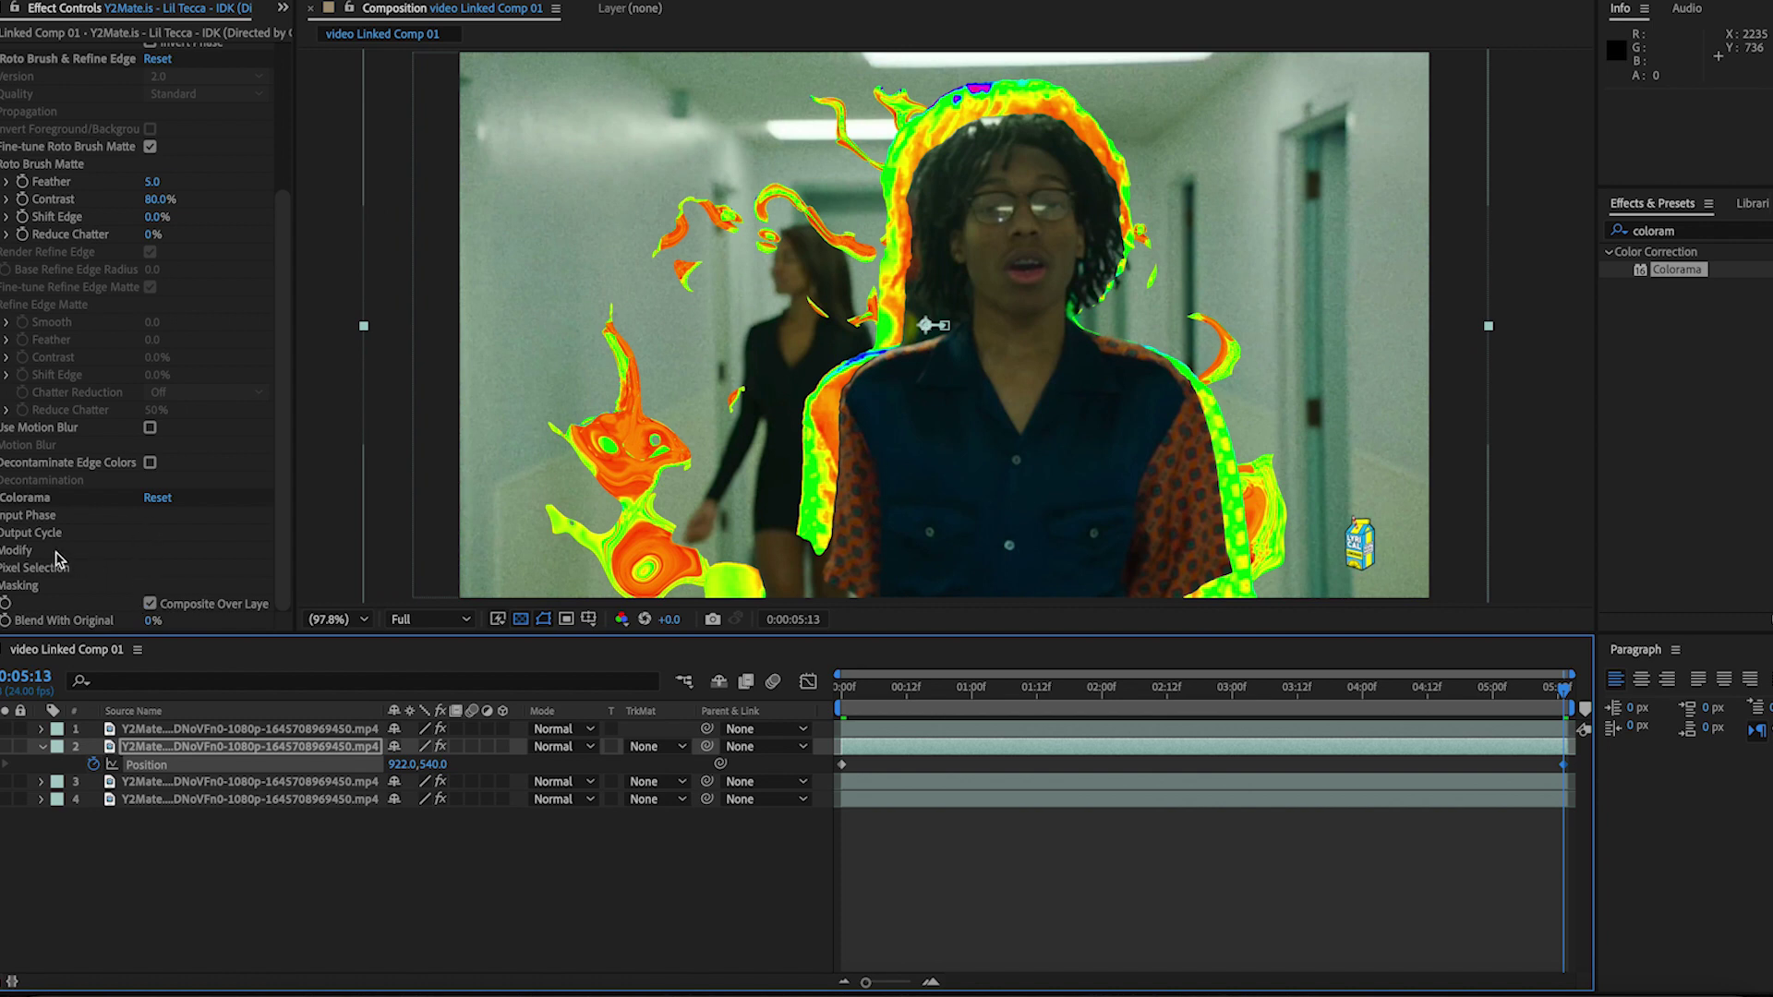
Set the copy's Colorama Phase Shift to -102° and preview the animation from the start of the clip
{"action": "left_click", "coordinate": [5, 514]}
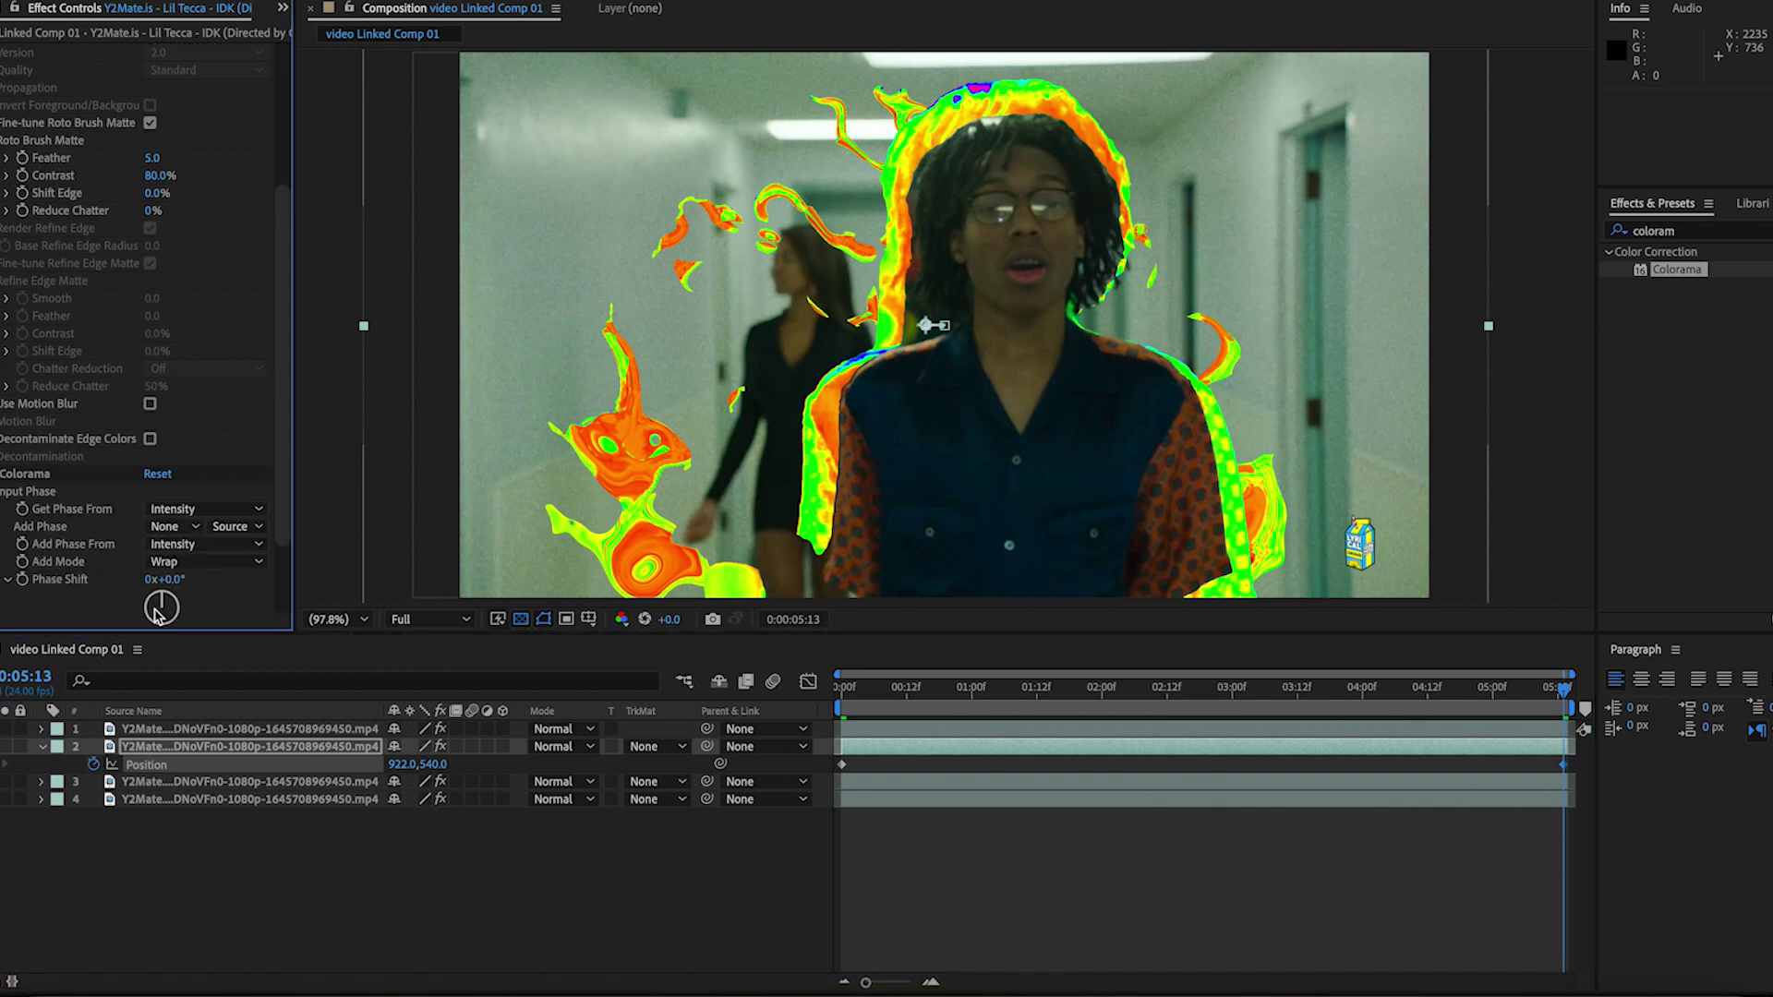
{"action": "left_click_drag", "start_coordinate": [157, 615], "coordinate": [158, 615]}
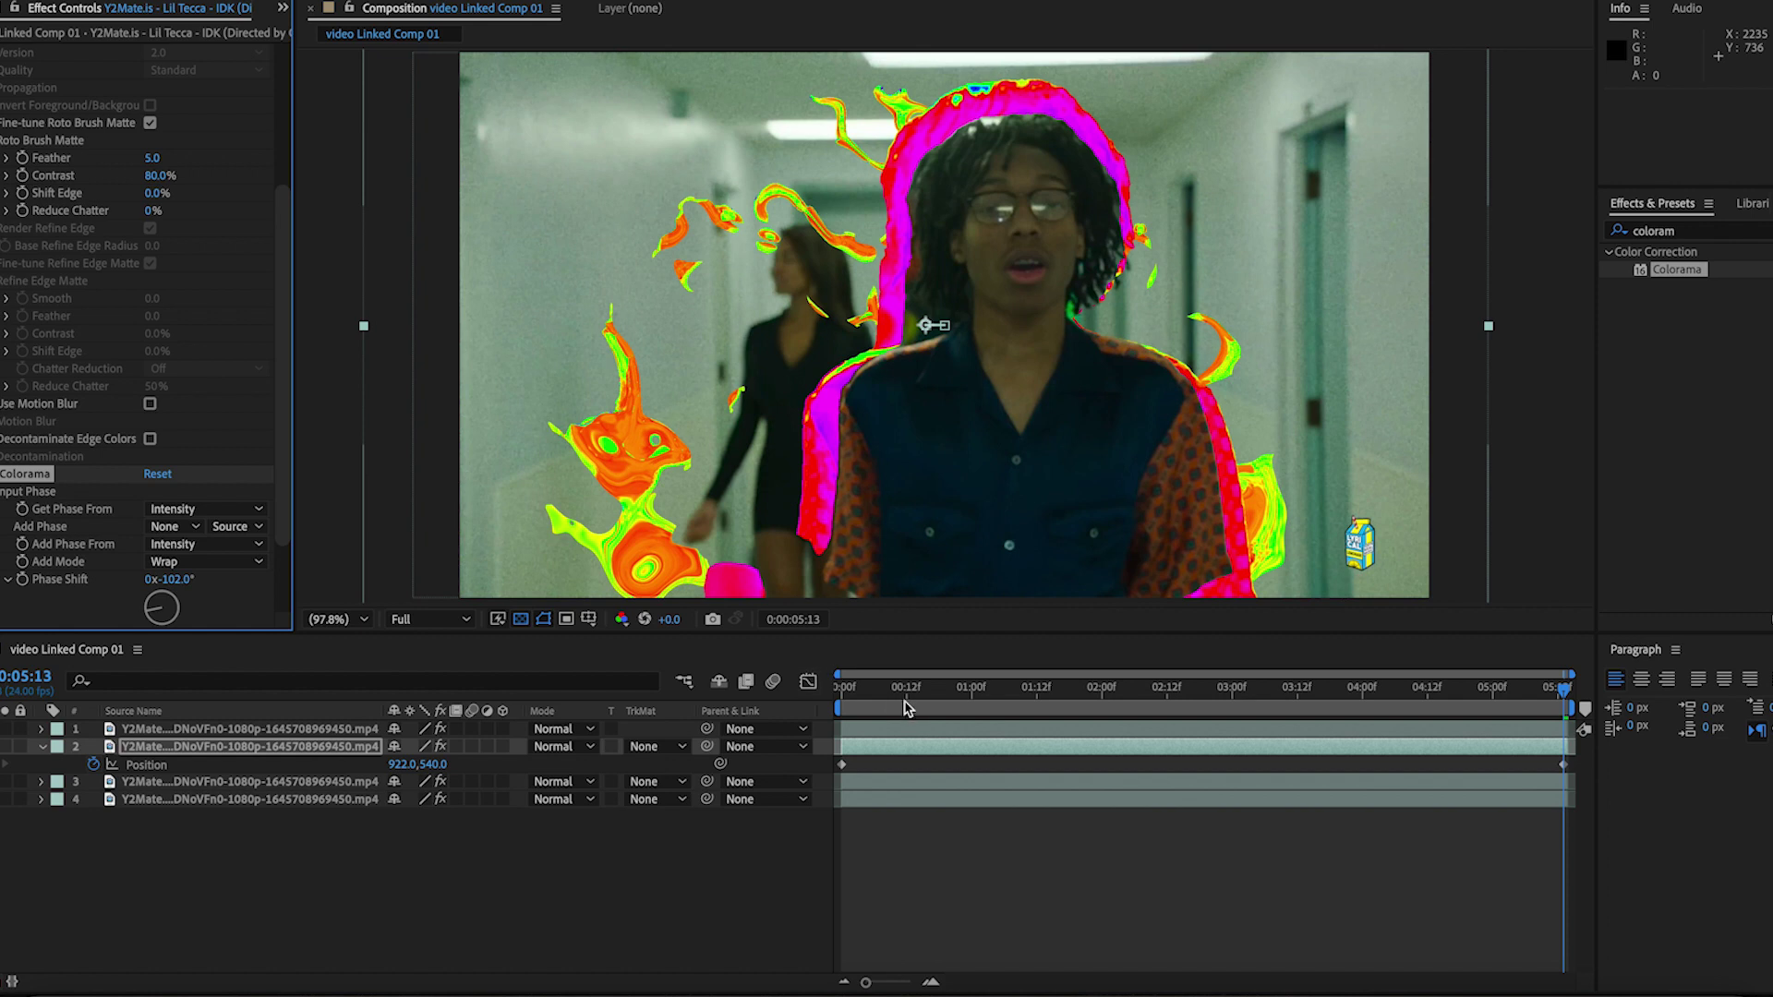
{"action": "left_click_drag", "start_coordinate": [905, 708], "coordinate": [822, 745]}
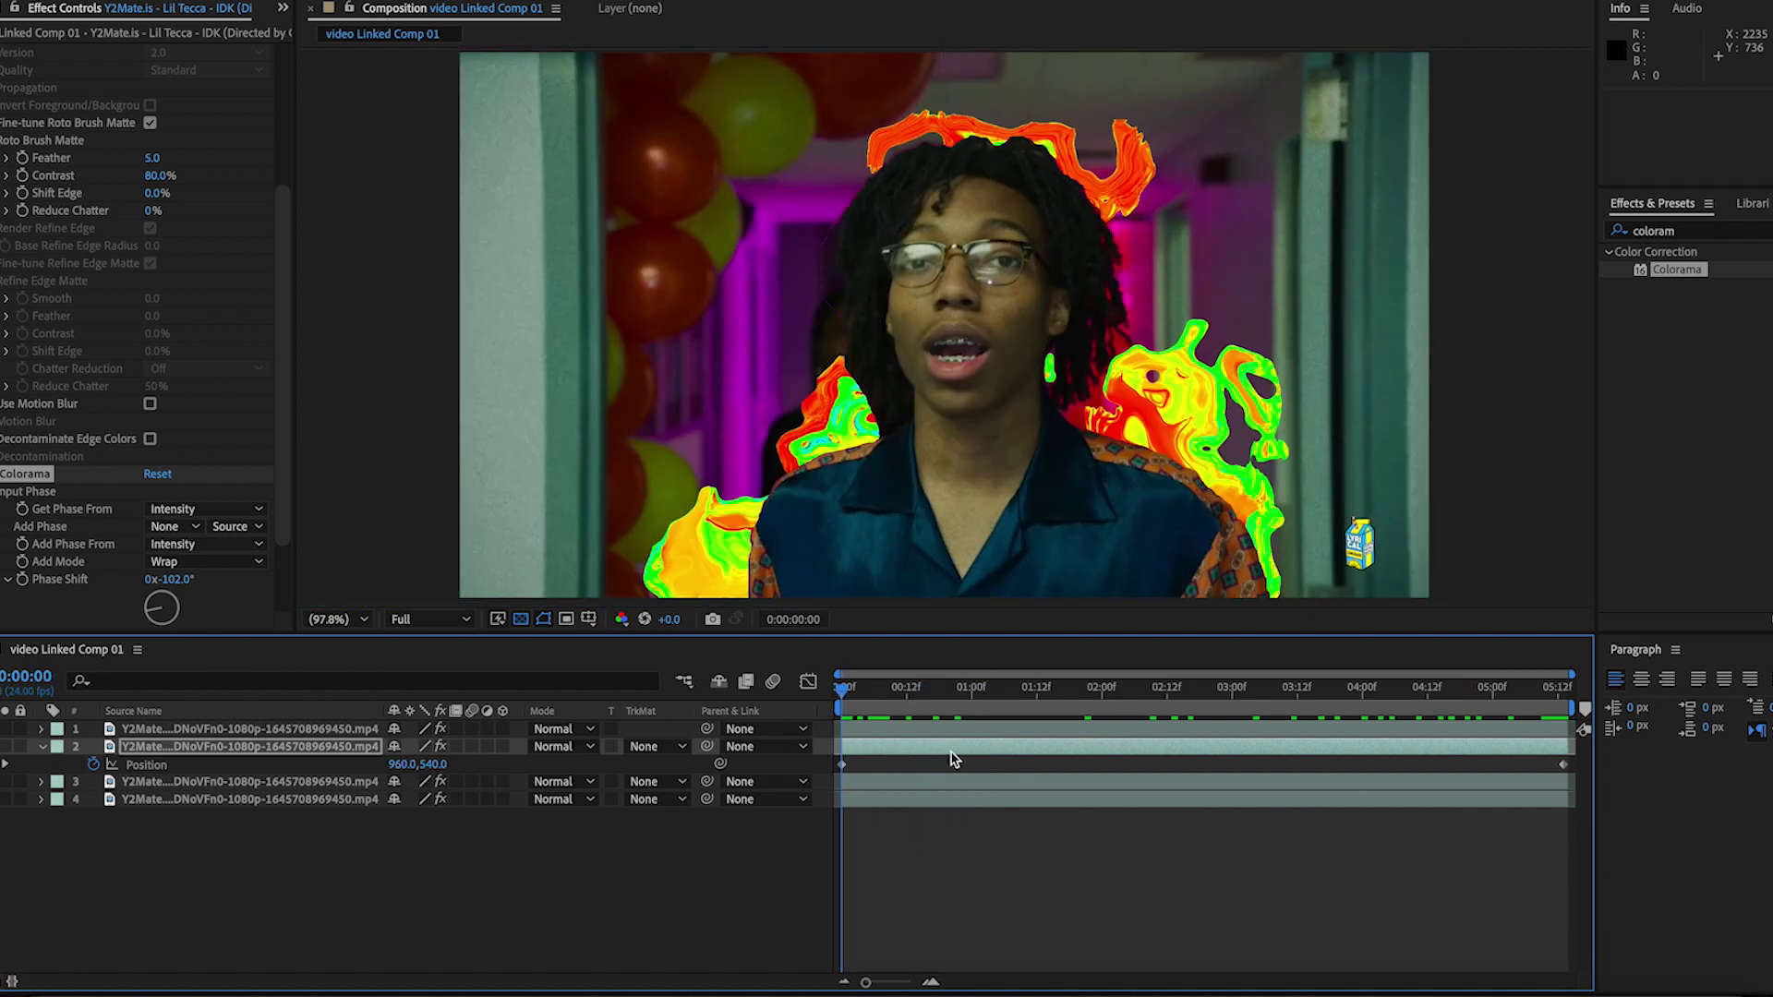
{"action": "key", "text": "space"}
{"action": "left_click_drag", "start_coordinate": [965, 695], "coordinate": [844, 800]}
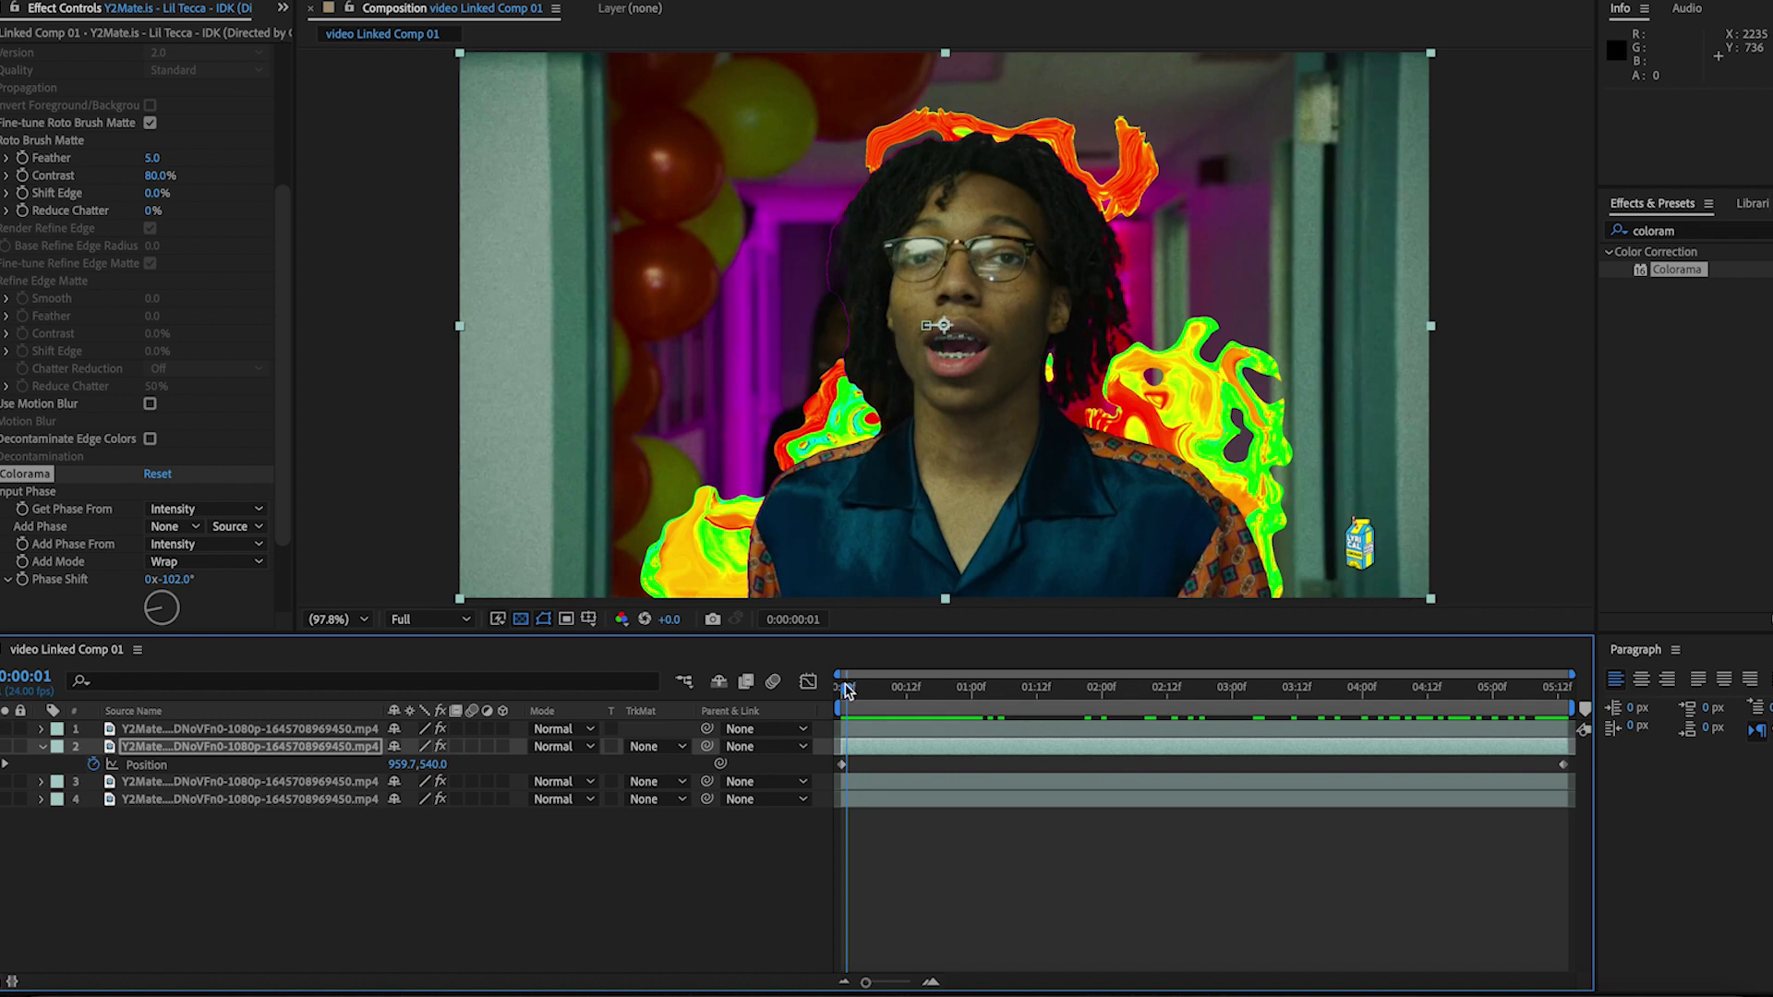
{"action": "left_click_drag", "start_coordinate": [847, 691], "coordinate": [830, 693]}
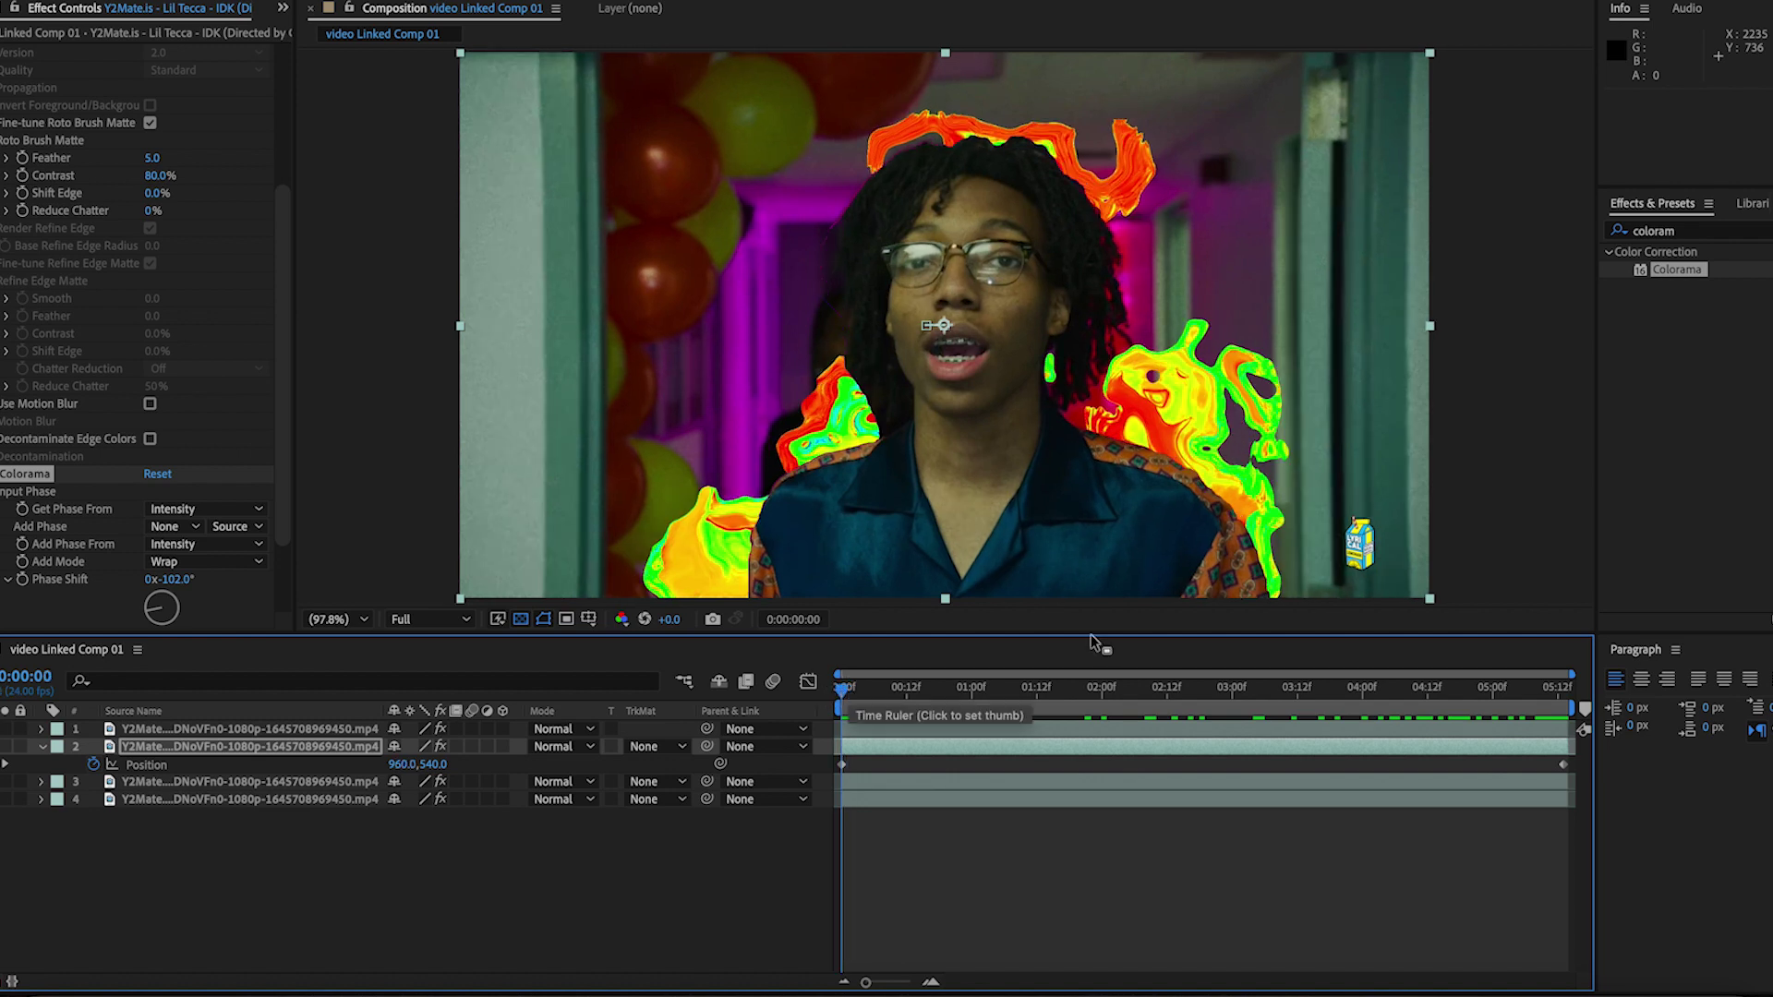
Find the Displacement Map effect by searching for "map" and apply it to the background footage on layer 4
{"action": "left_click", "coordinate": [1668, 235]}
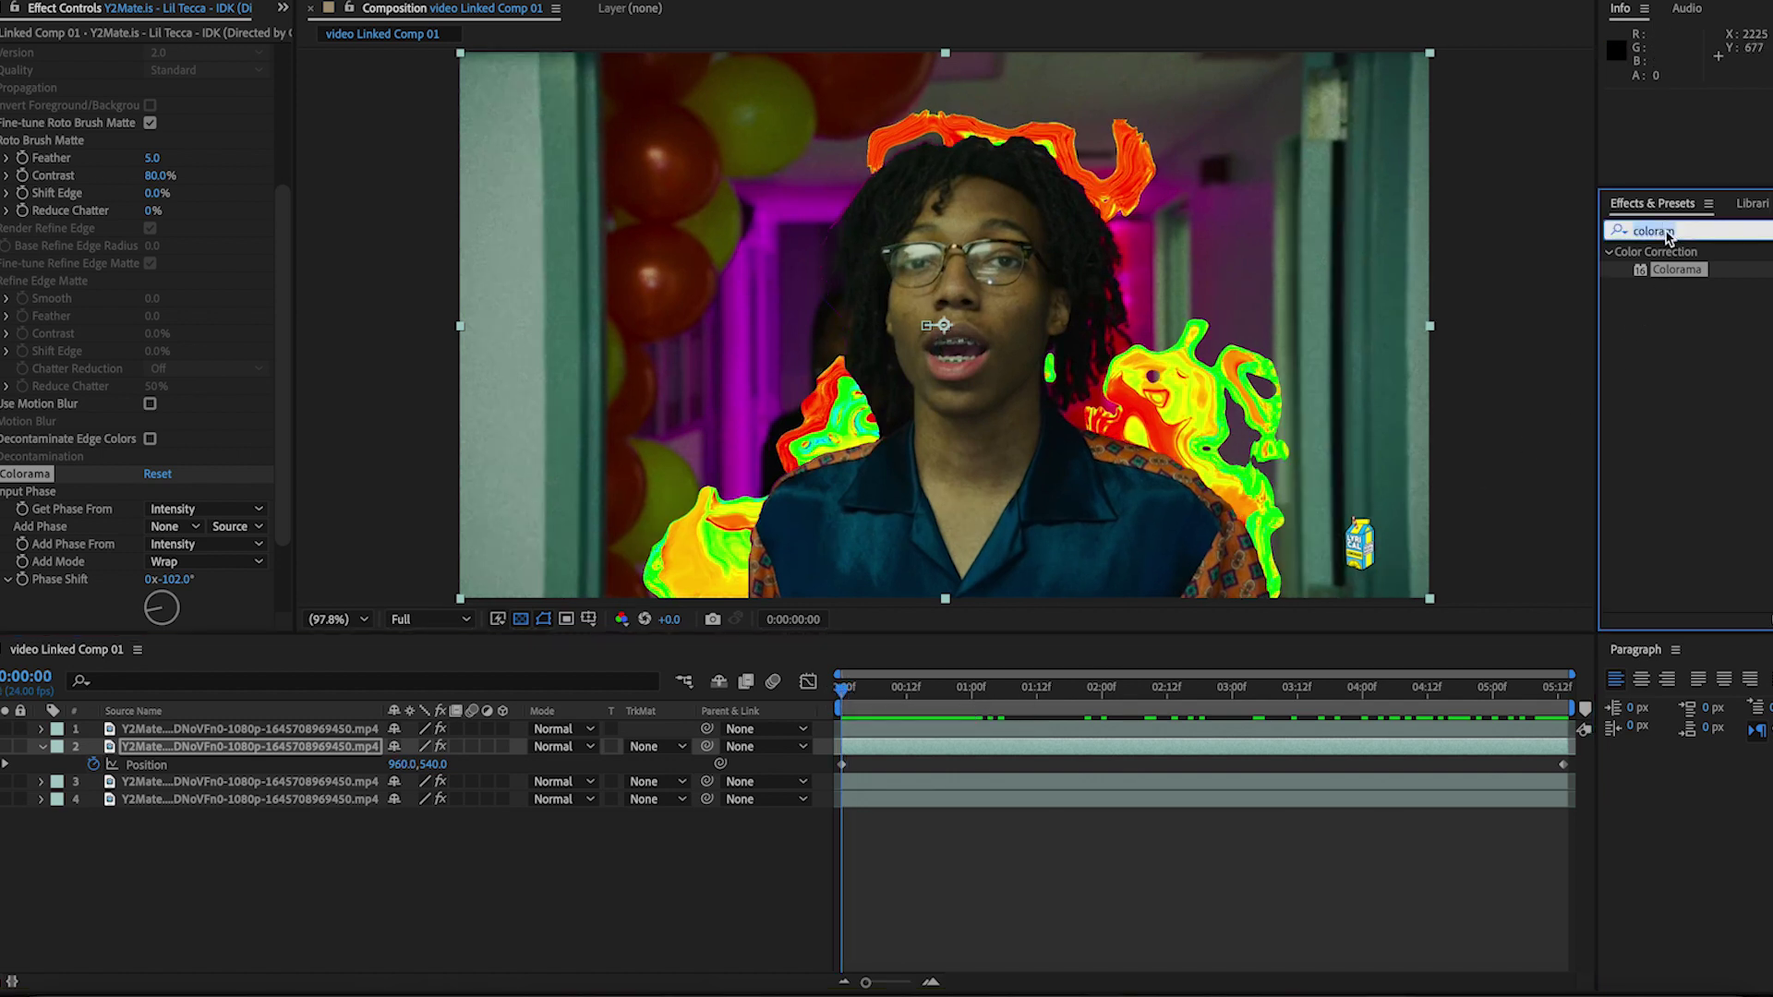
{"action": "key", "text": "BackSpace"}
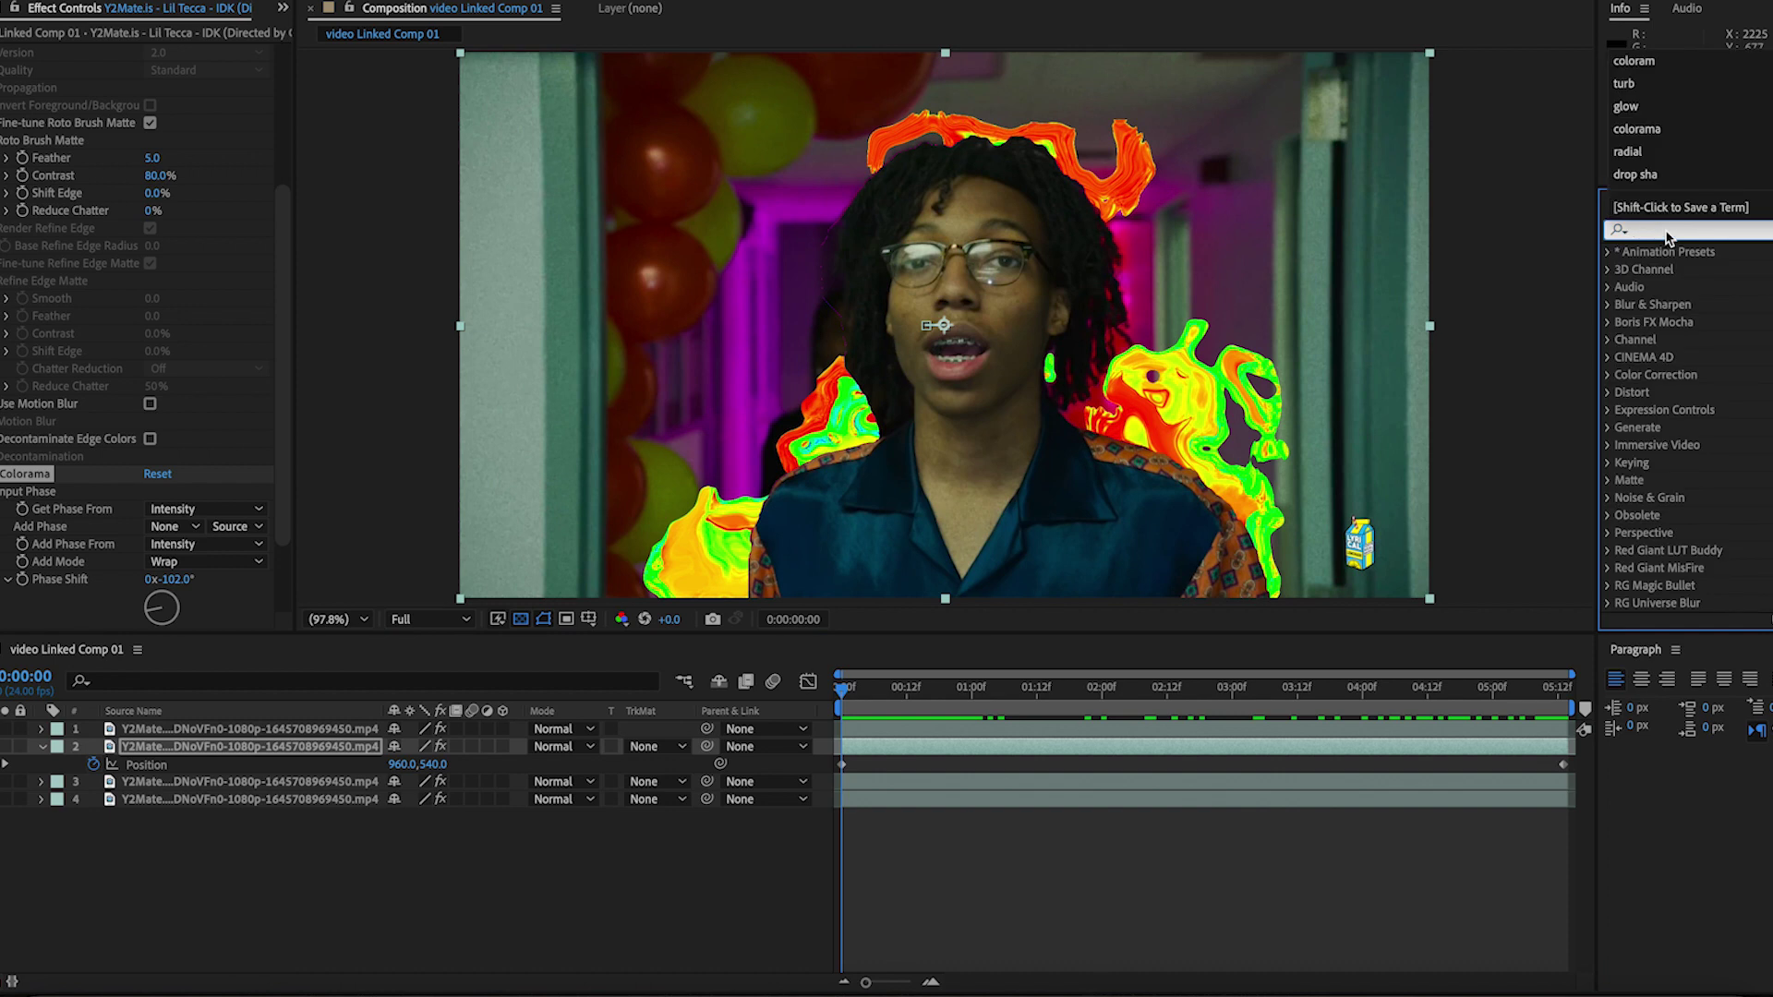
{"action": "type", "text": "map"}
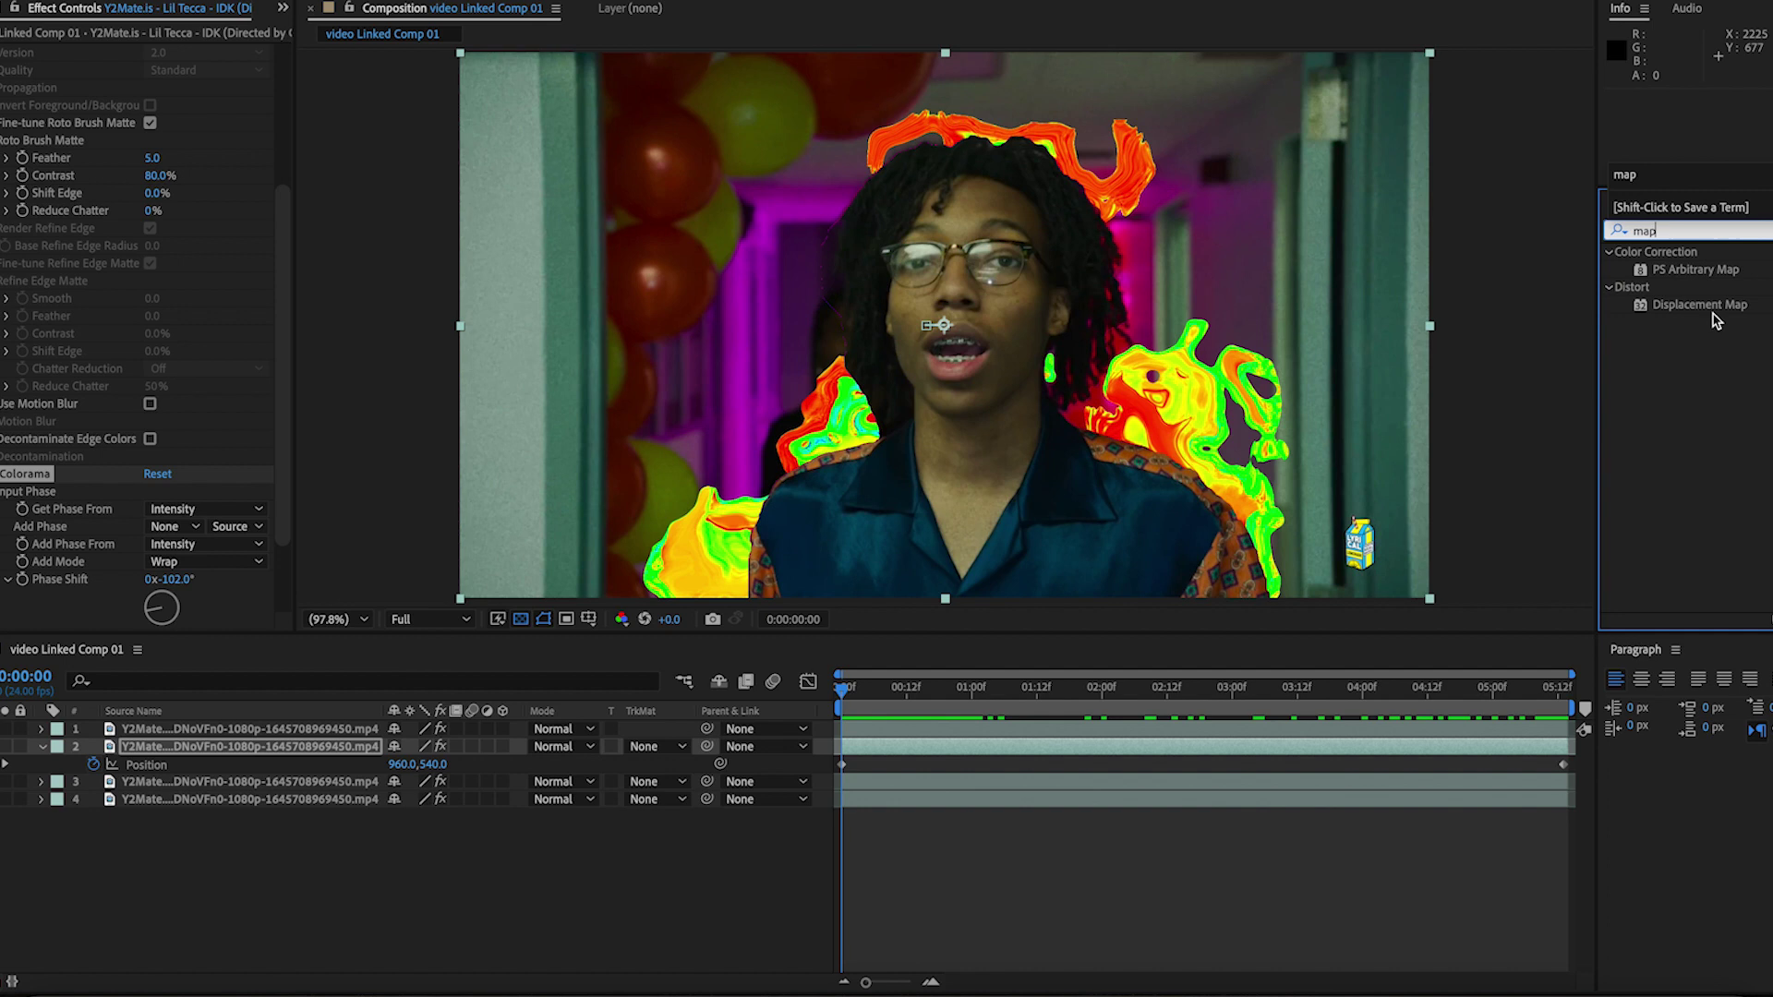
{"action": "left_click_drag", "start_coordinate": [1709, 306], "coordinate": [841, 804]}
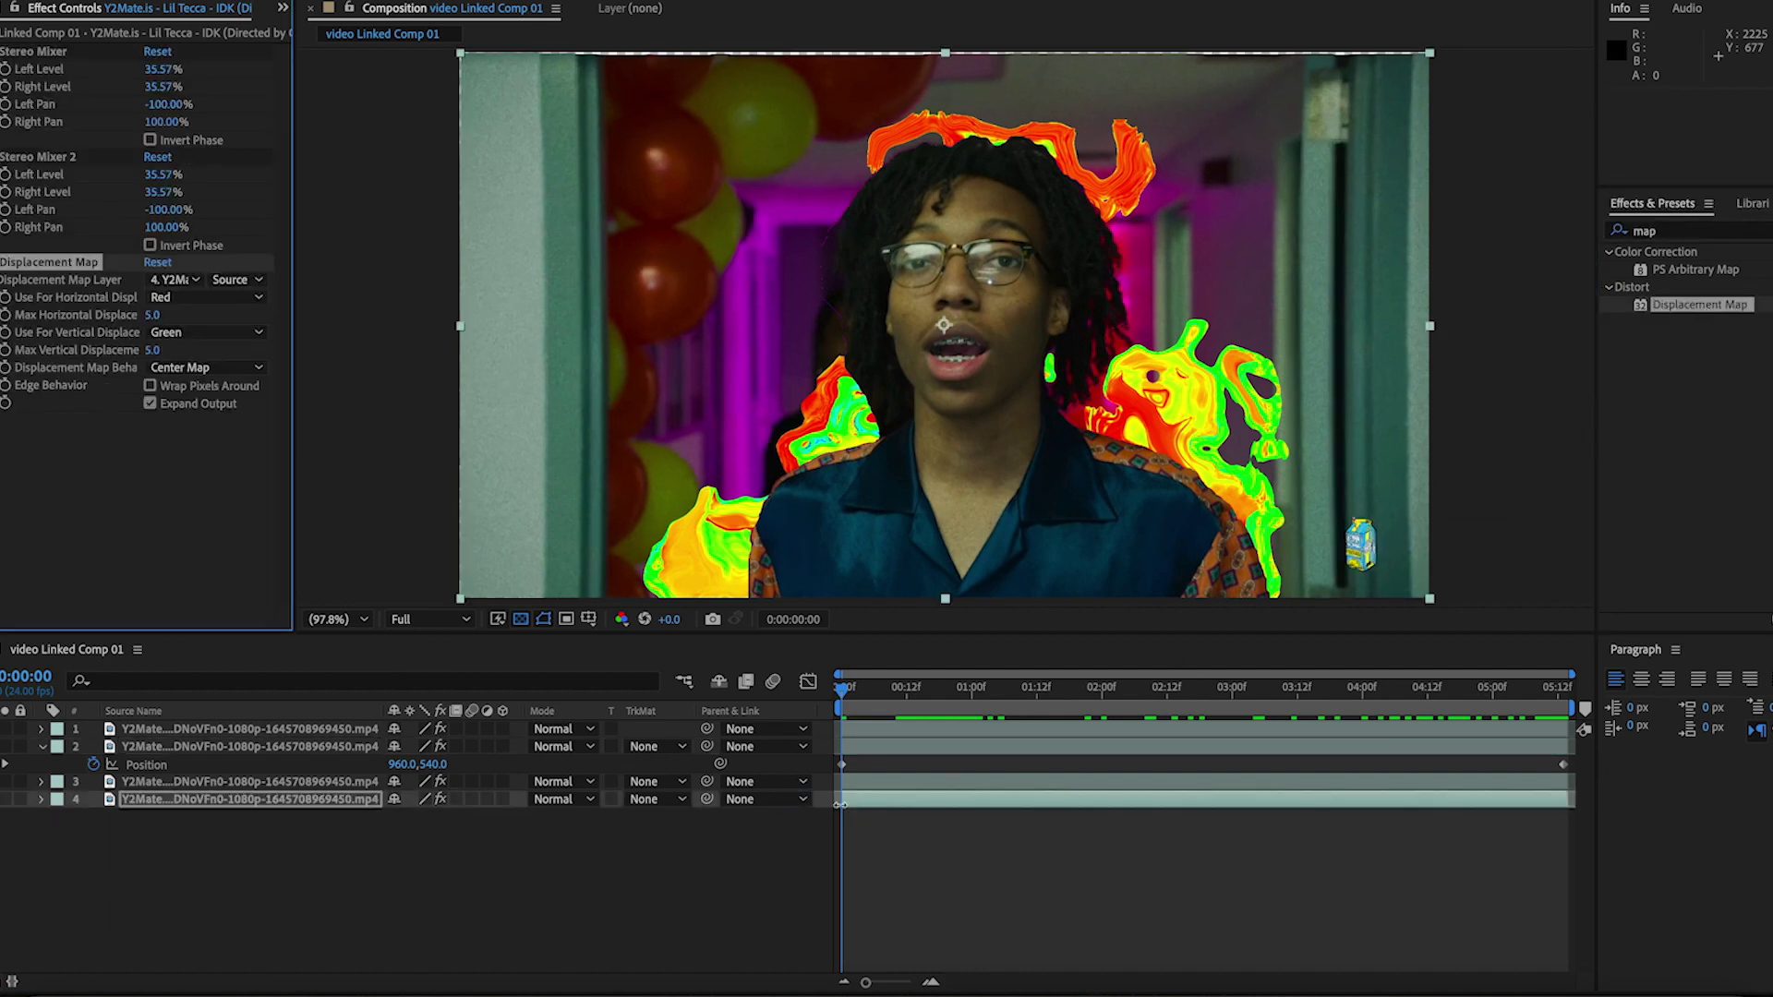
{"action": "left_click", "coordinate": [551, 848]}
{"action": "left_click", "coordinate": [300, 802]}
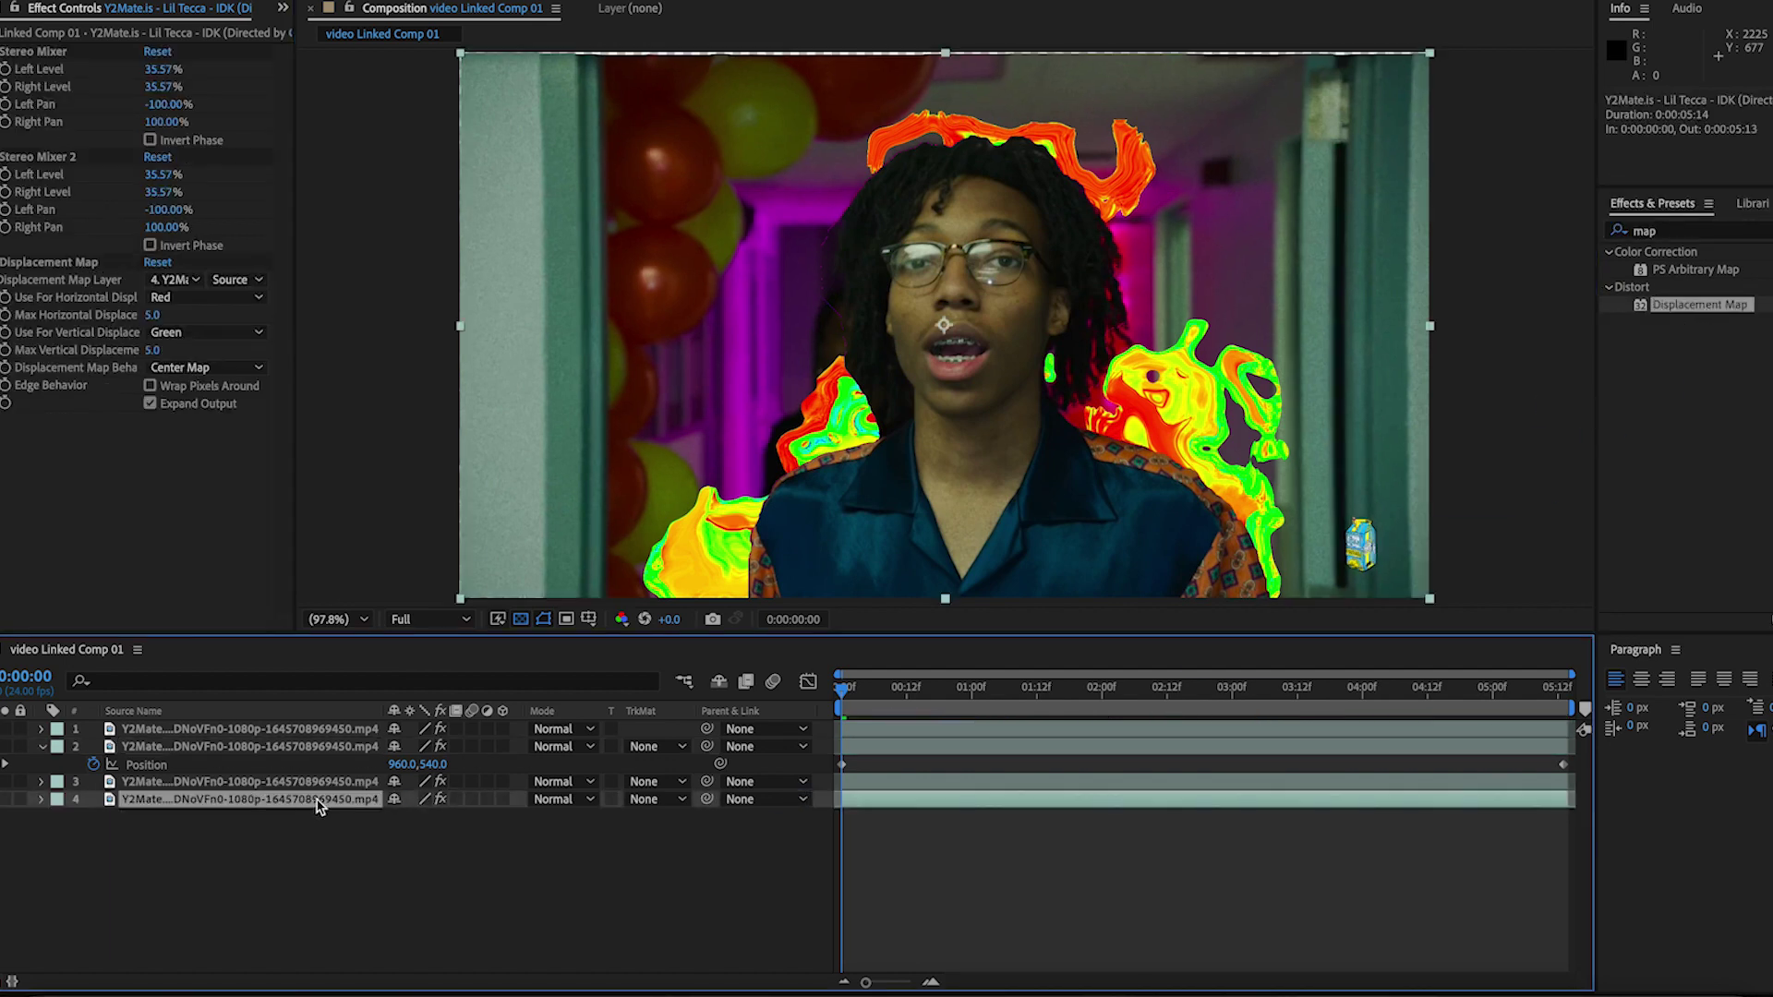
Duplicate the background footage on layer 4 and delete Displacement Map from the bottom copy
{"action": "key", "text": "ctrl+d"}
{"action": "left_click", "coordinate": [88, 263]}
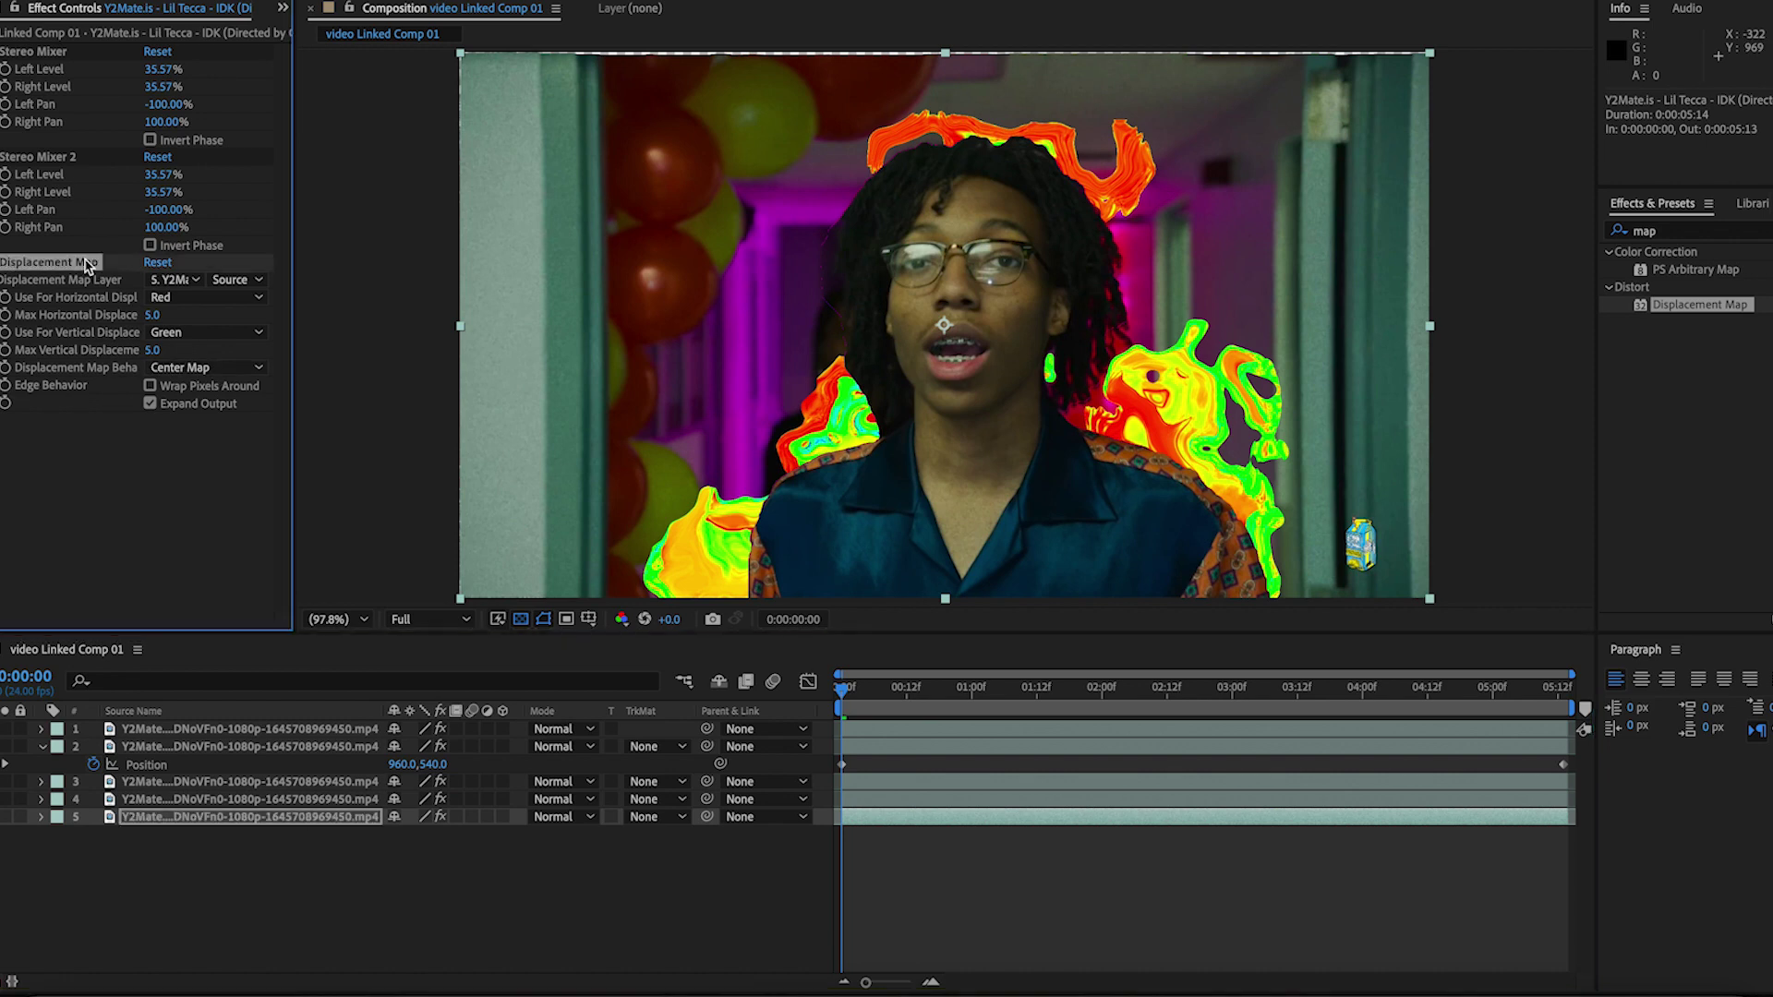
{"action": "key", "text": "Delete"}
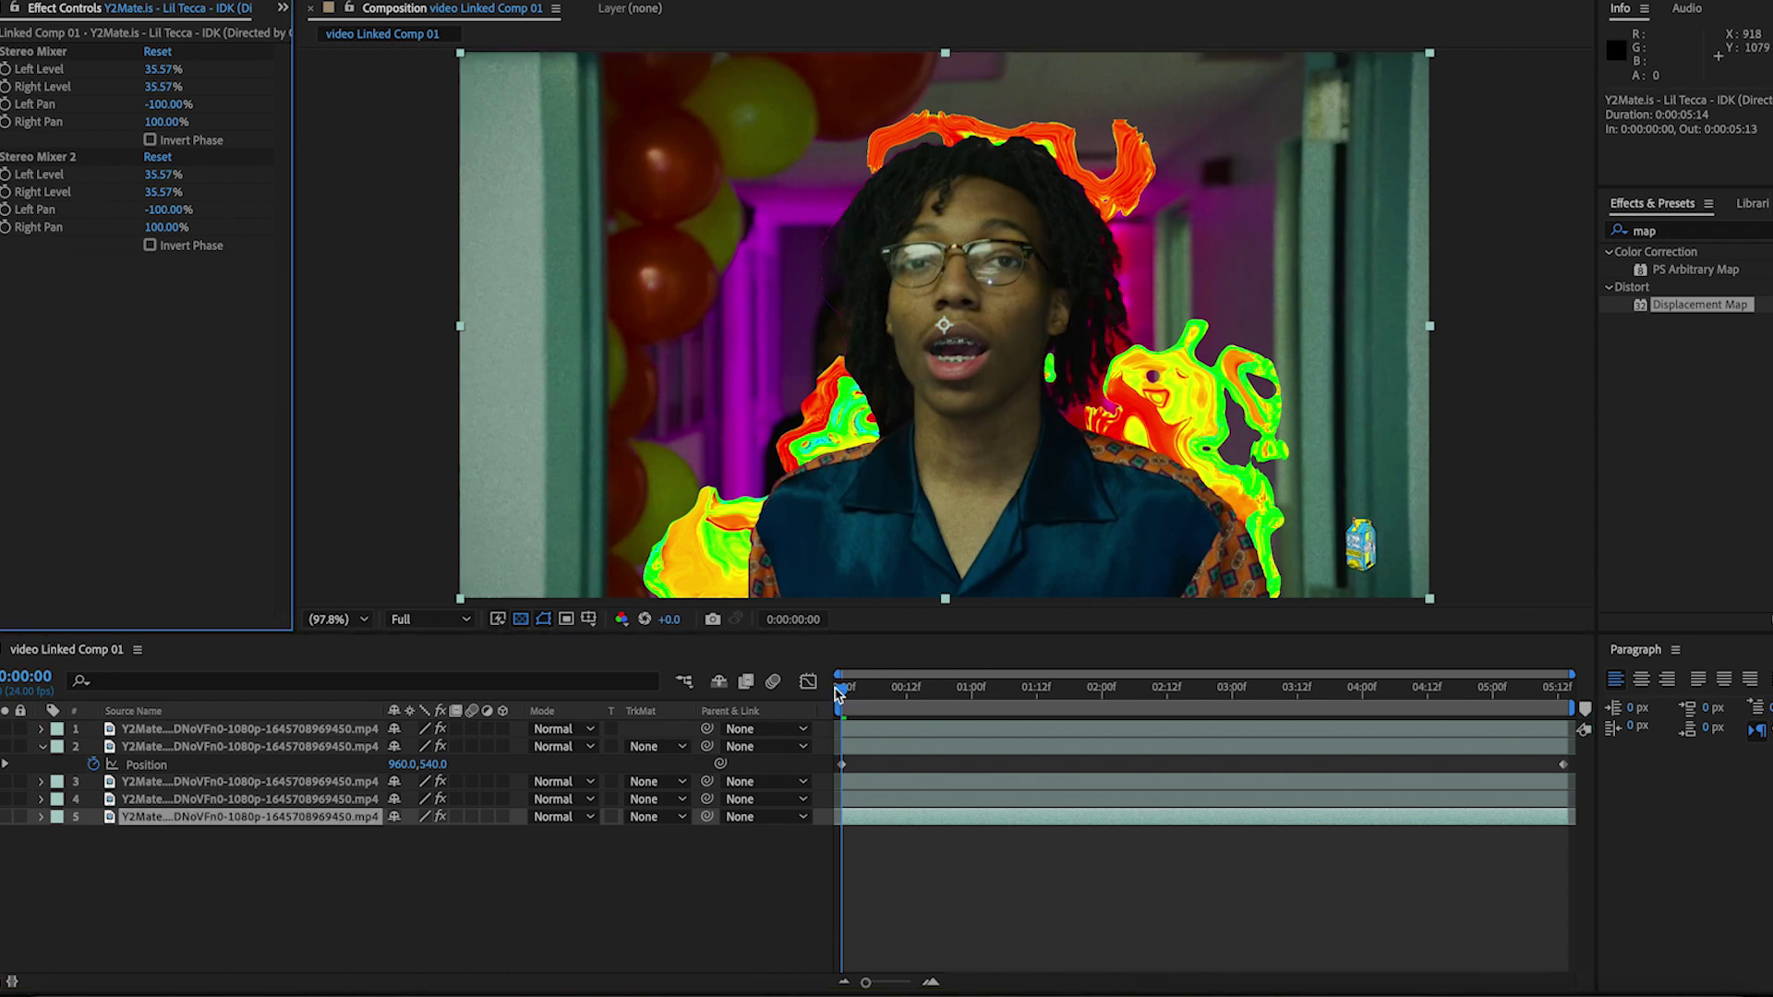
Animate layer 4's Displacement Map from 5 horizontal and vertical at 0:00:00:00 to -388 horizontal and 413 vertical at 0:00:05:13
{"action": "left_click", "coordinate": [173, 799]}
{"action": "left_click", "coordinate": [5, 315]}
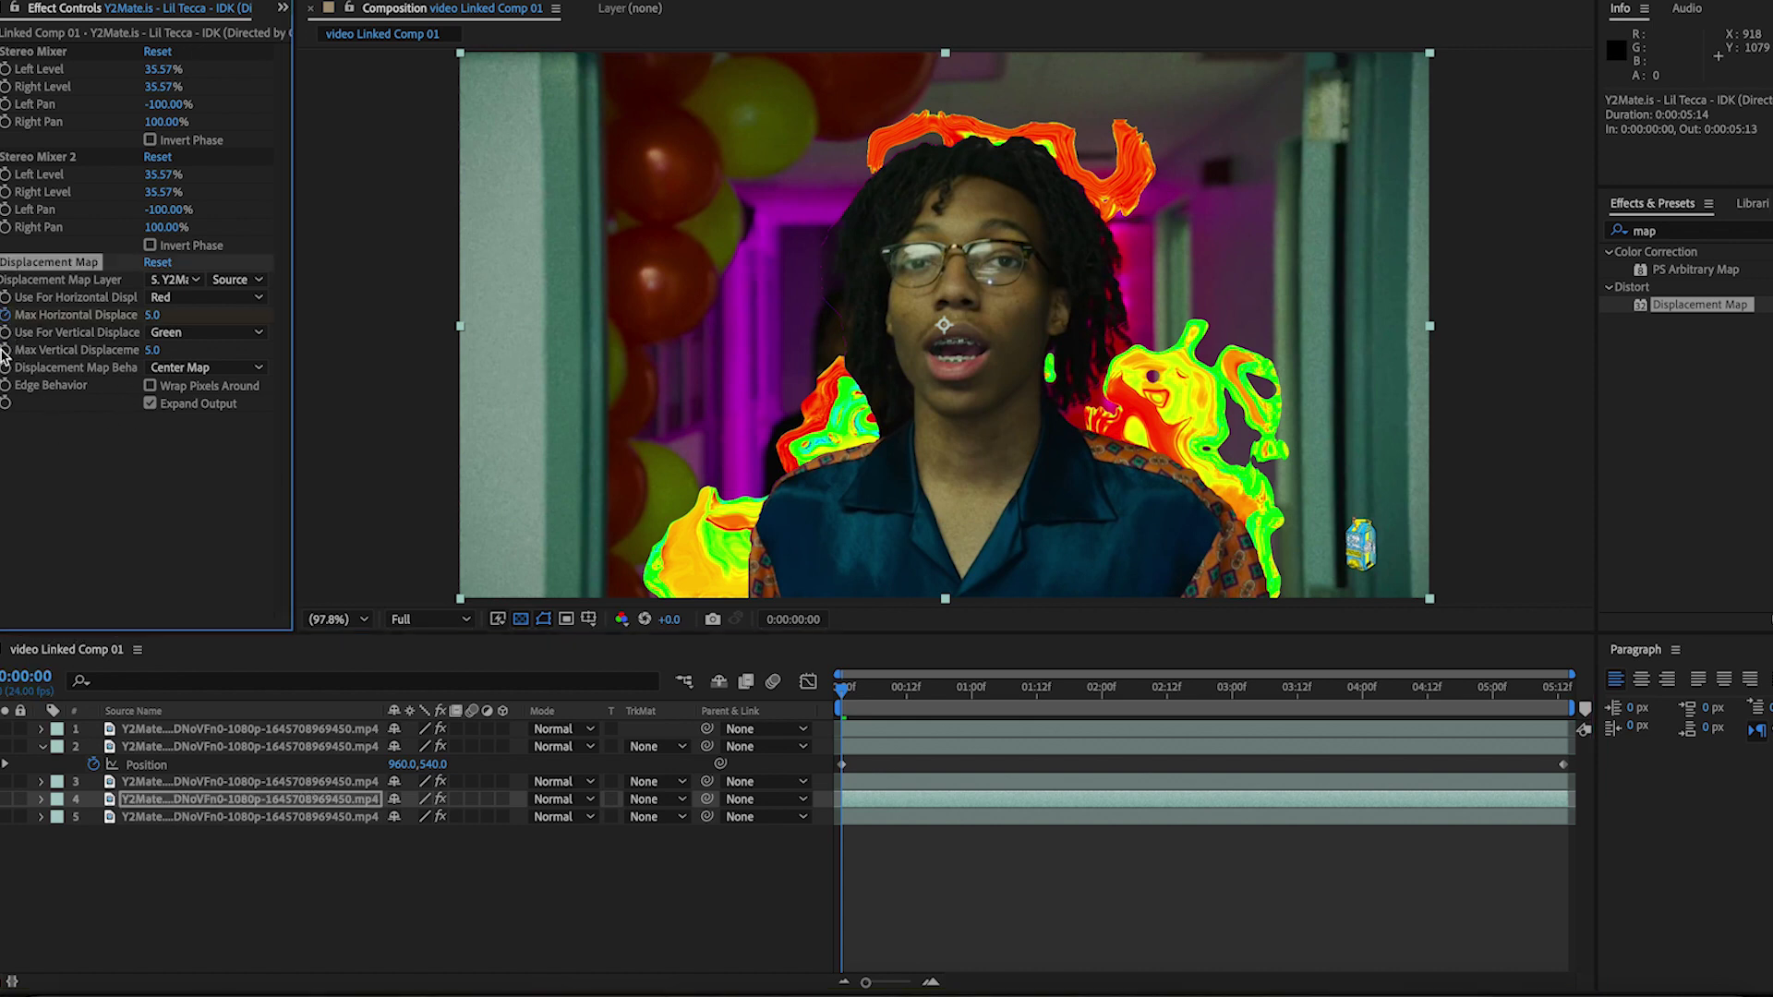
{"action": "left_click", "coordinate": [5, 350]}
{"action": "left_click_drag", "start_coordinate": [1526, 699], "coordinate": [1577, 704]}
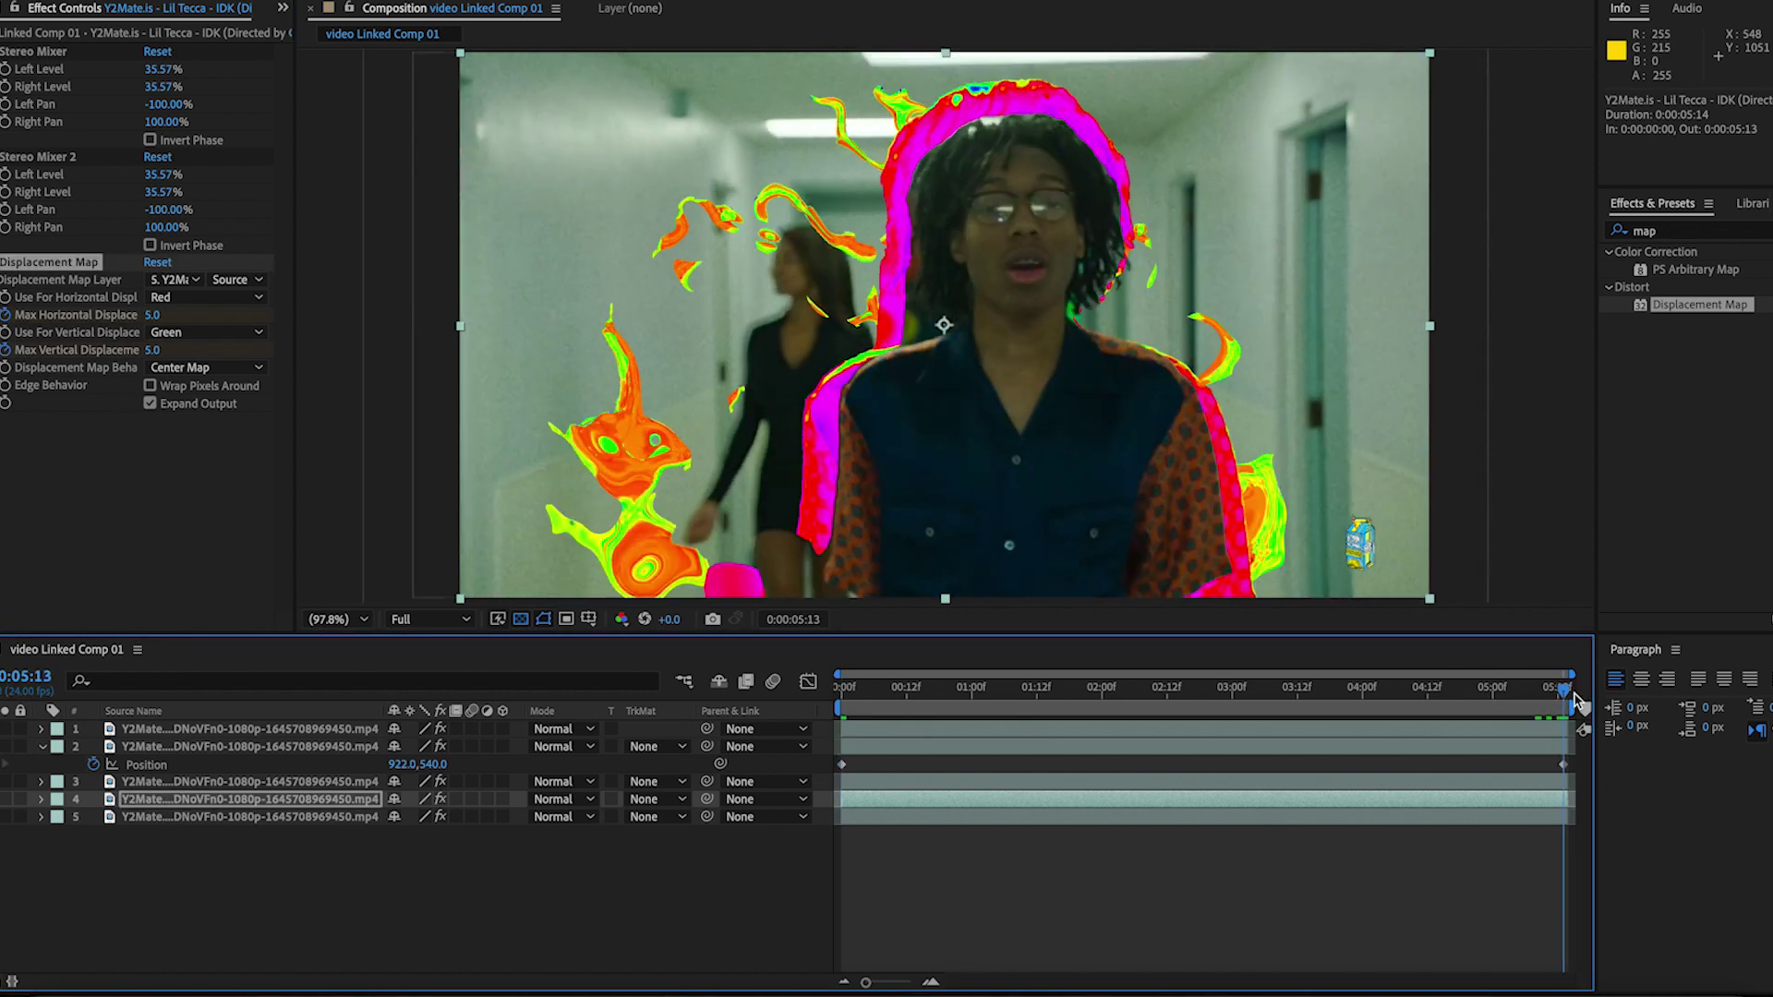
{"action": "left_click_drag", "start_coordinate": [155, 351], "coordinate": [600, 364]}
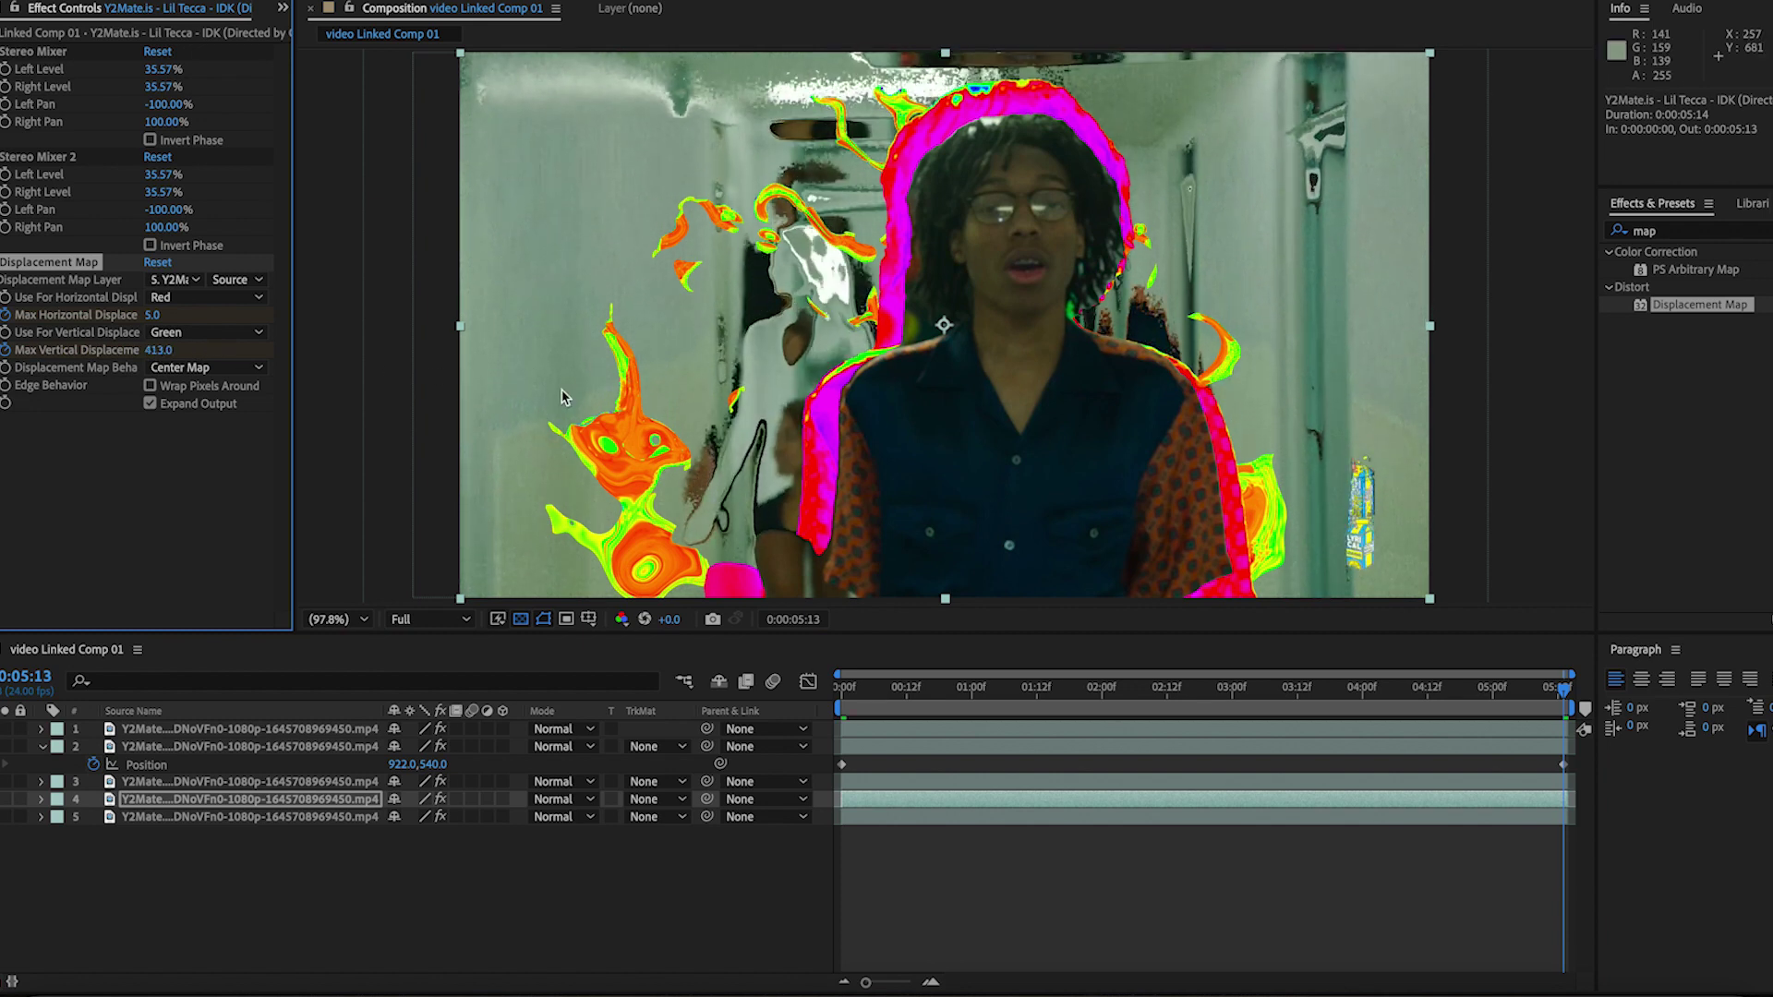
{"action": "left_click_drag", "start_coordinate": [152, 315], "coordinate": [2, 318]}
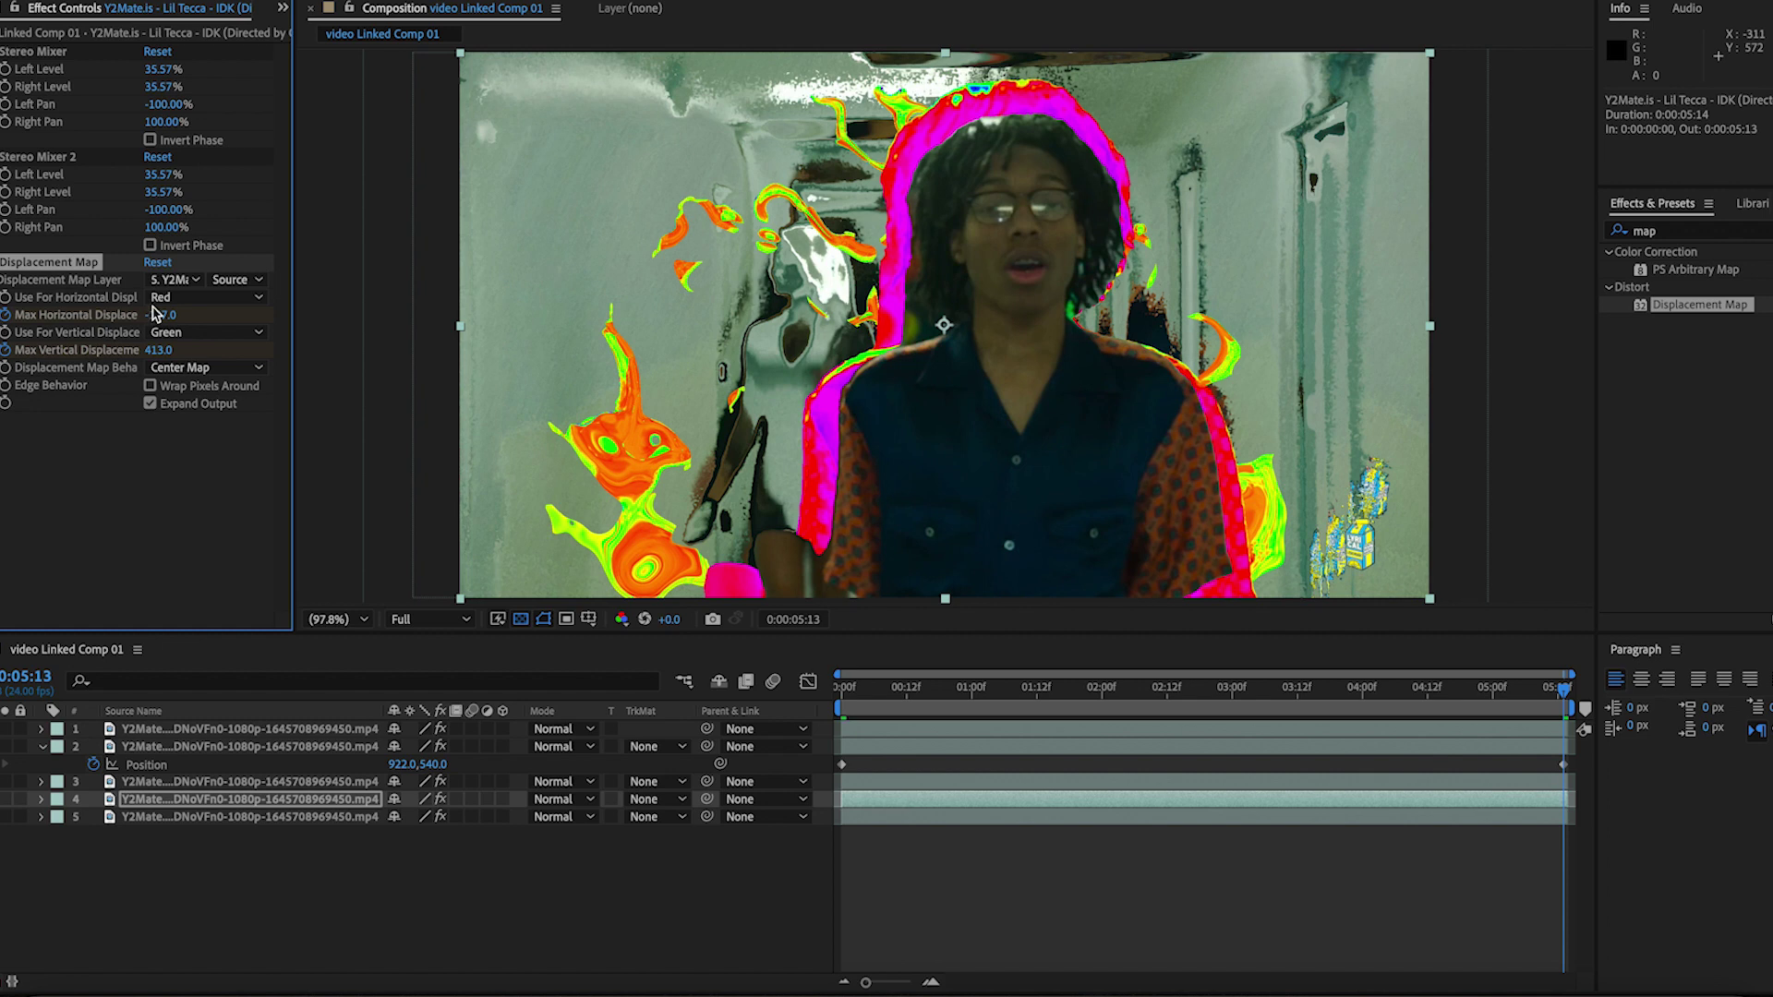
{"action": "left_click_drag", "start_coordinate": [154, 314], "coordinate": [2, 317]}
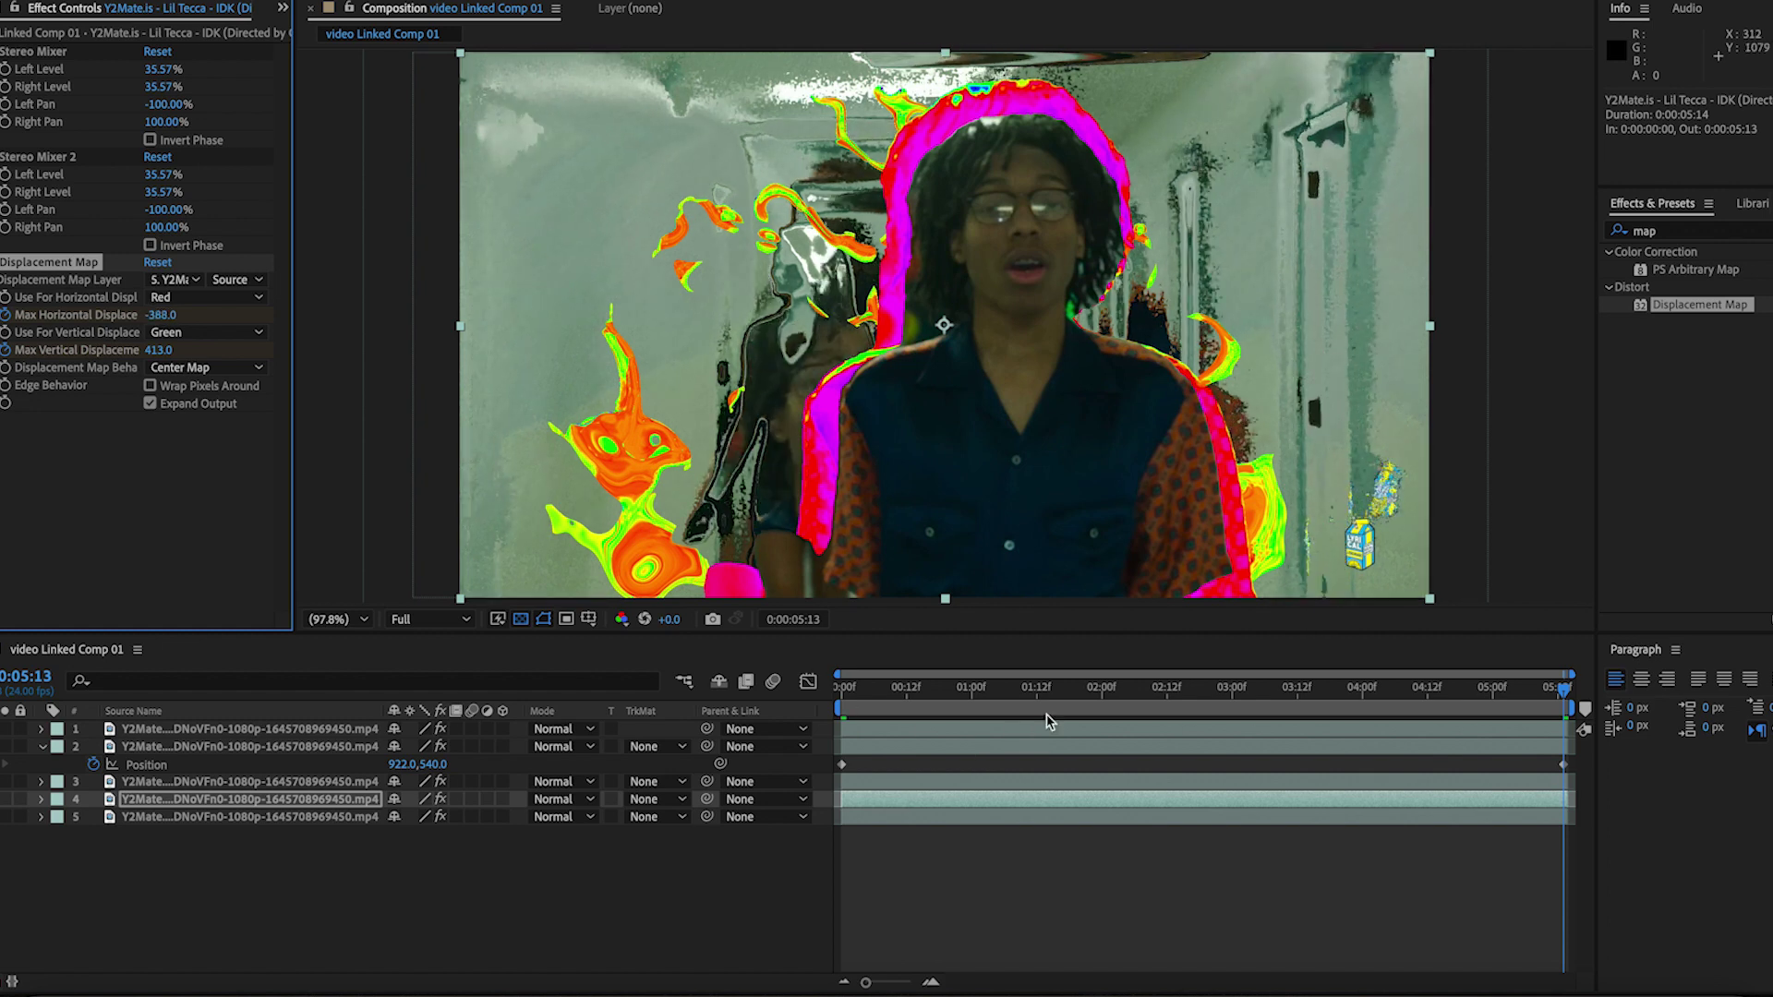
{"action": "left_click_drag", "start_coordinate": [1074, 706], "coordinate": [817, 699]}
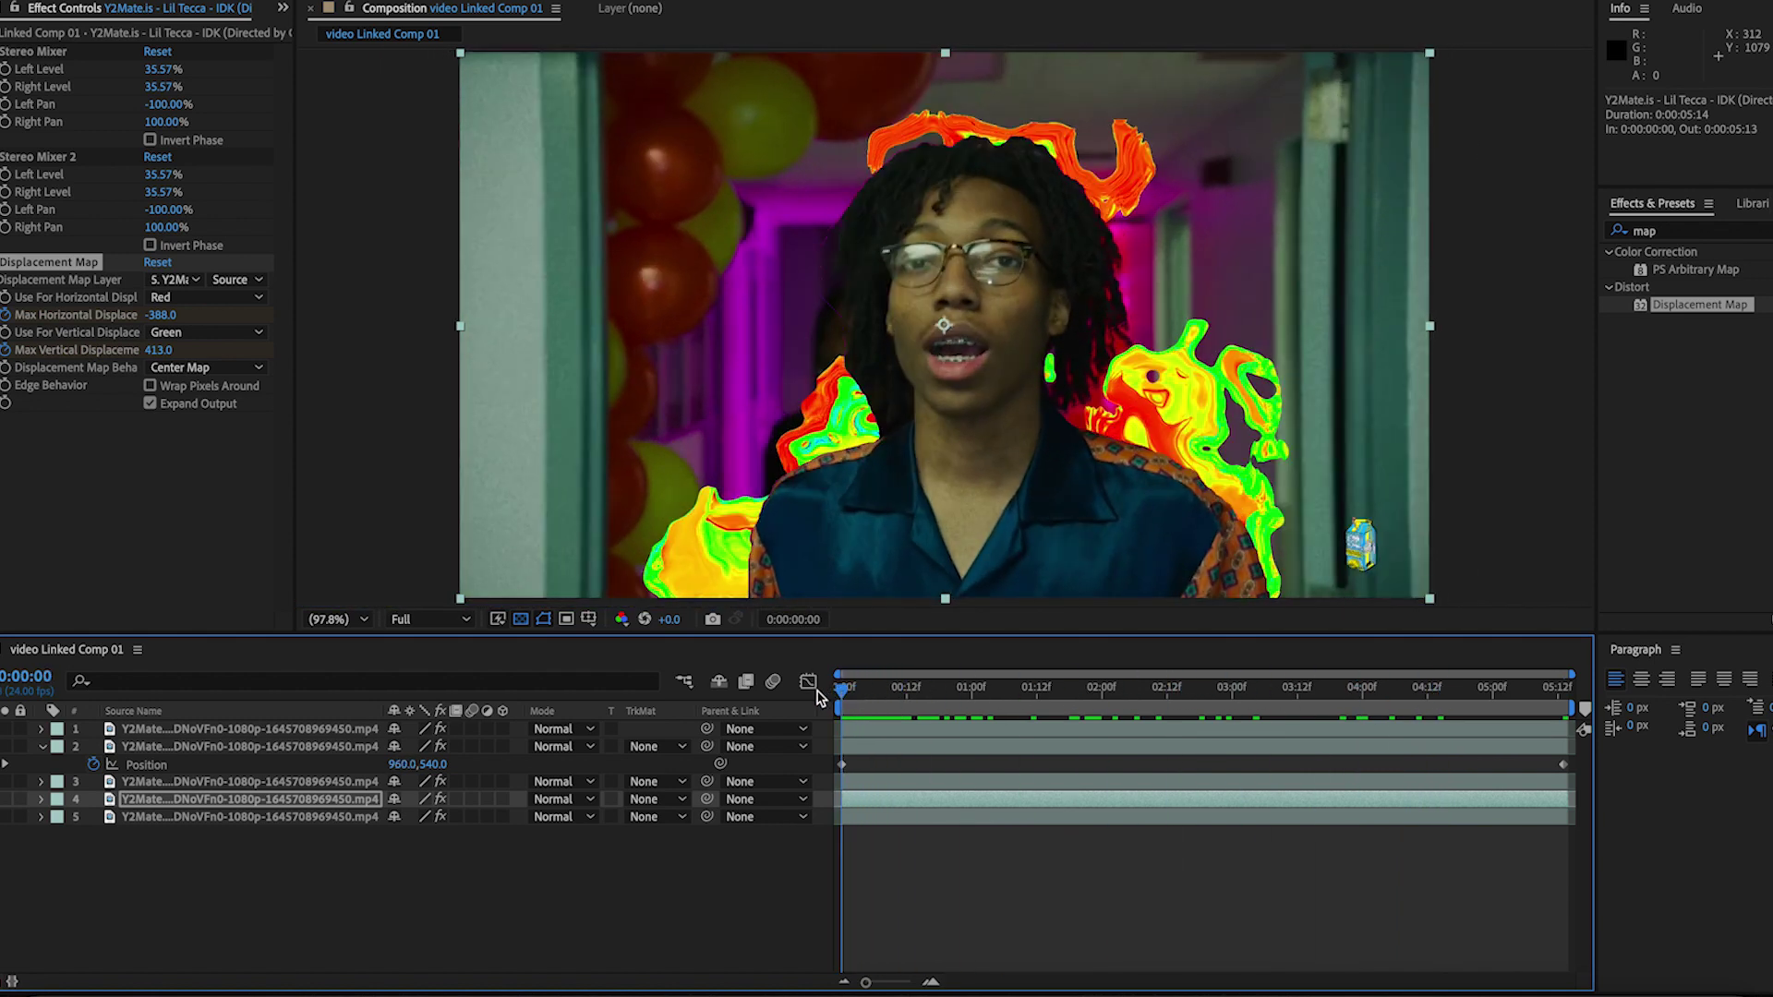
Find the Colorama effect by searching for "coloram" and apply it to layer 4
{"action": "left_click", "coordinate": [1679, 235]}
{"action": "type", "text": "col"}
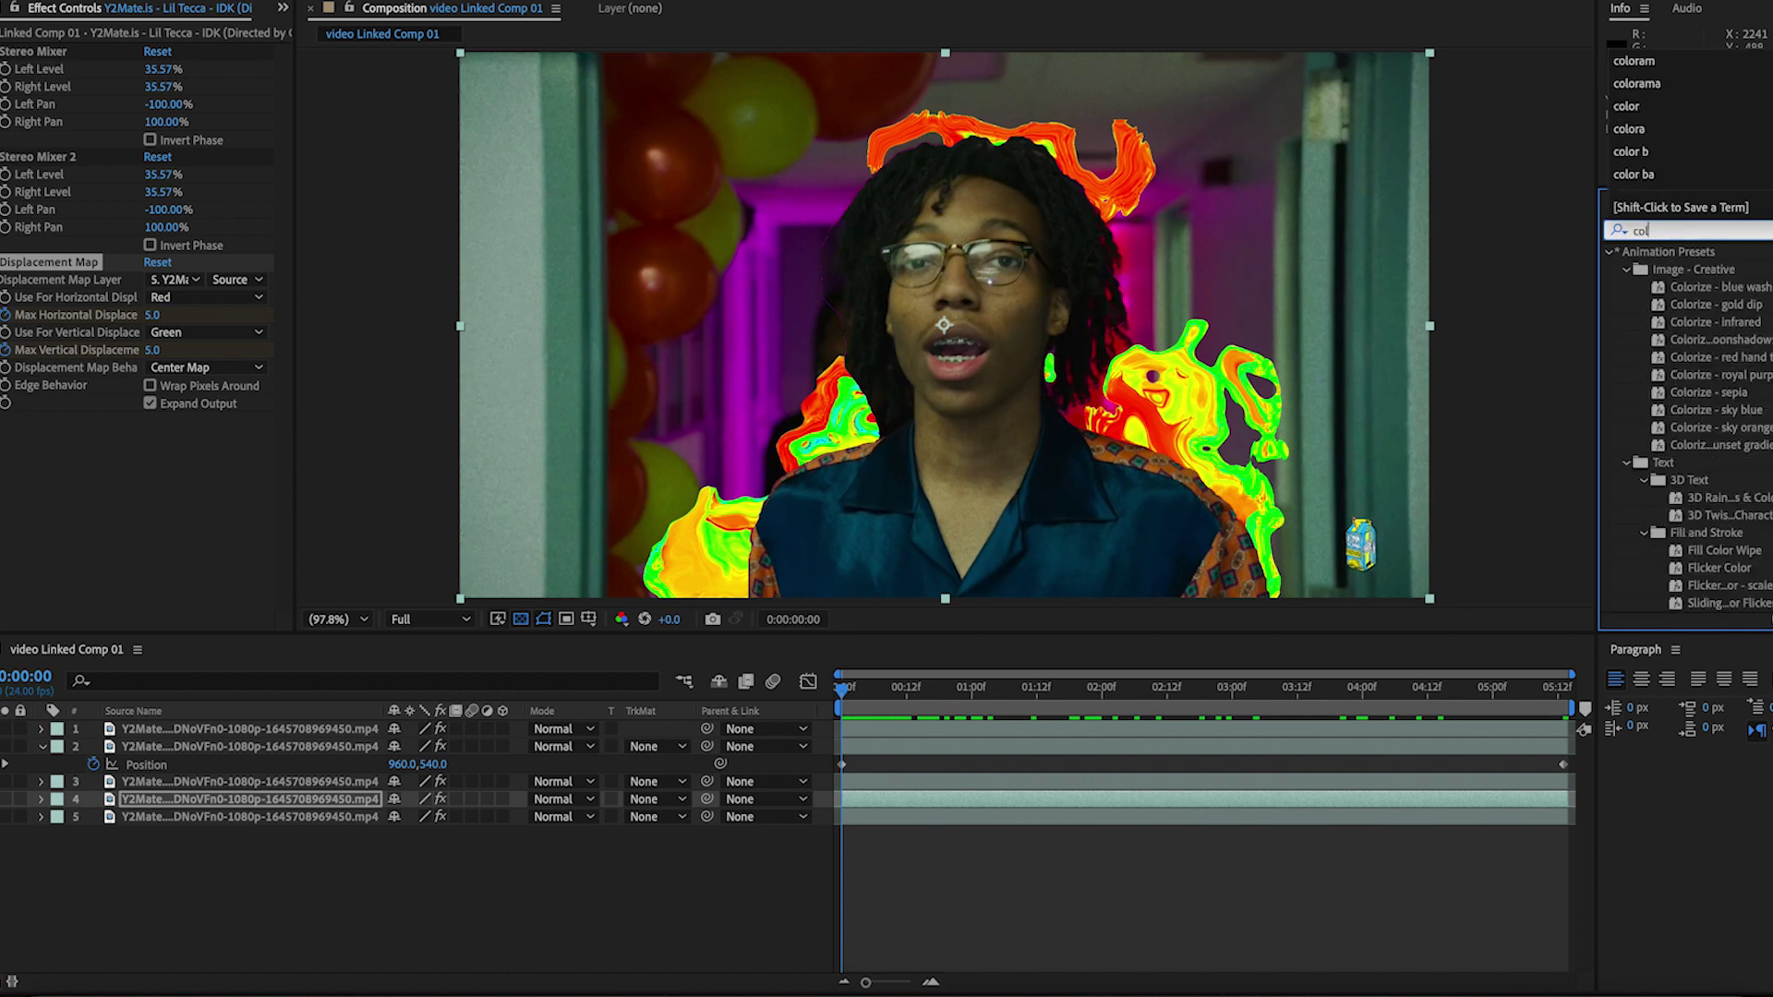
{"action": "type", "text": "oram"}
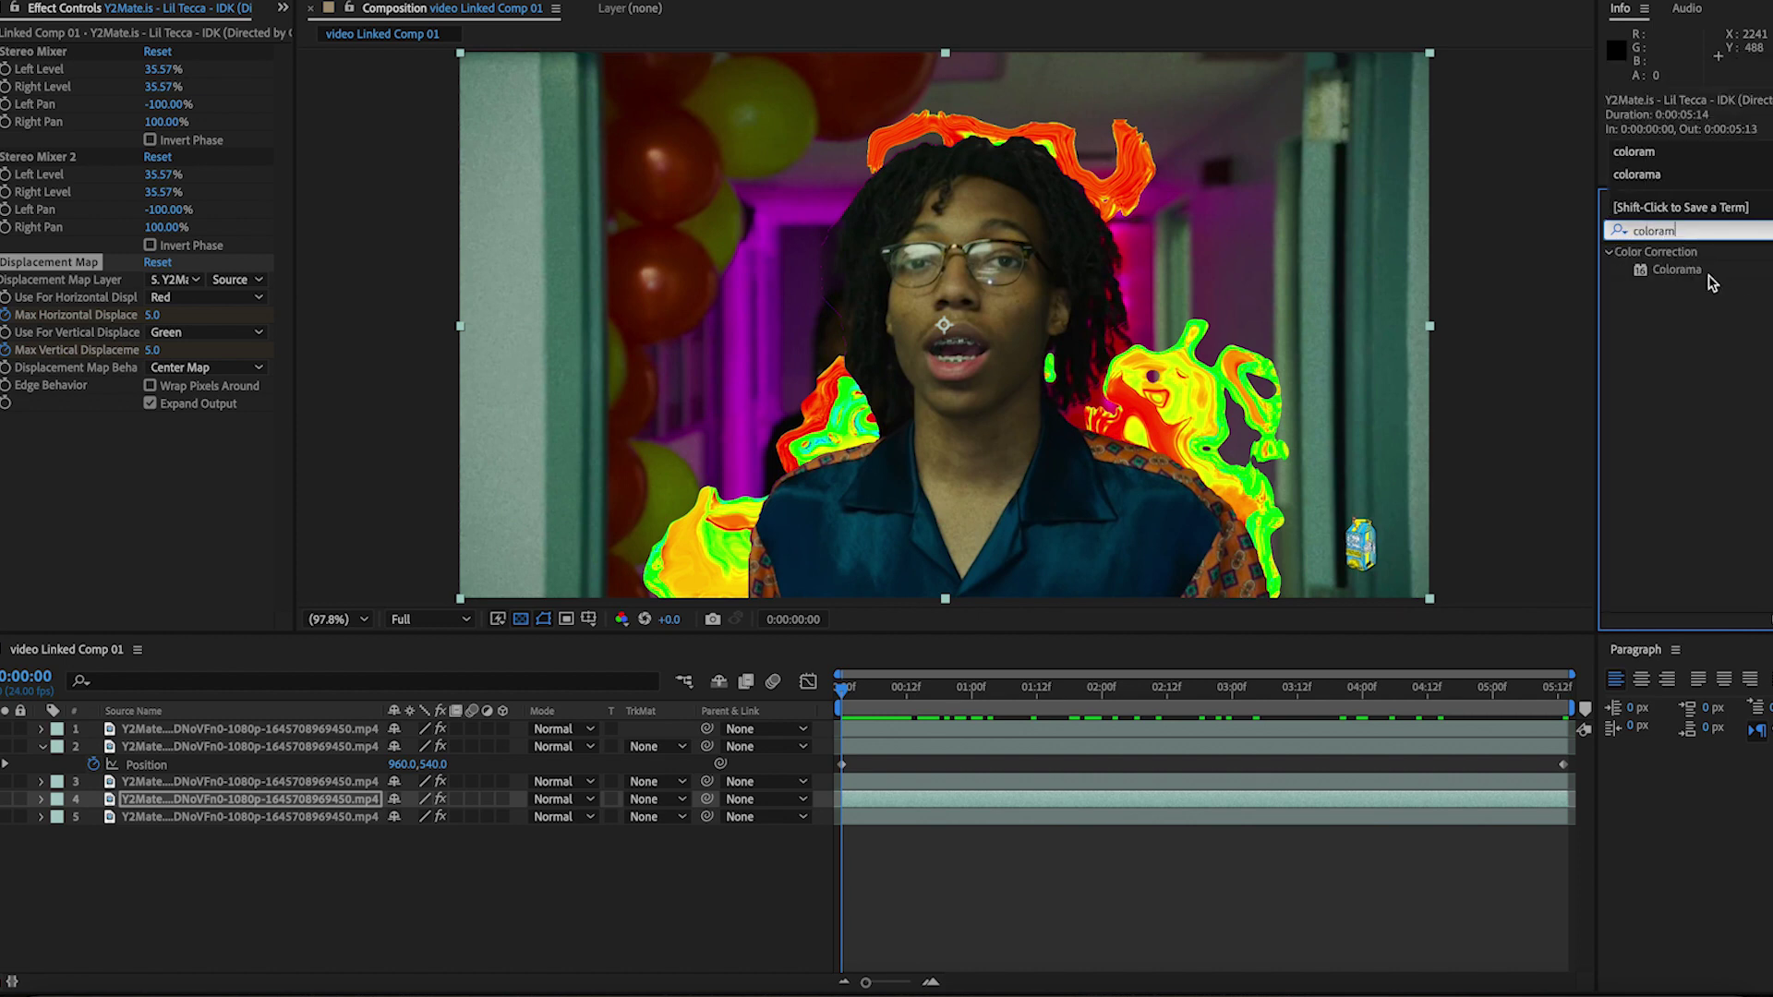
{"action": "left_click_drag", "start_coordinate": [1712, 283], "coordinate": [926, 802]}
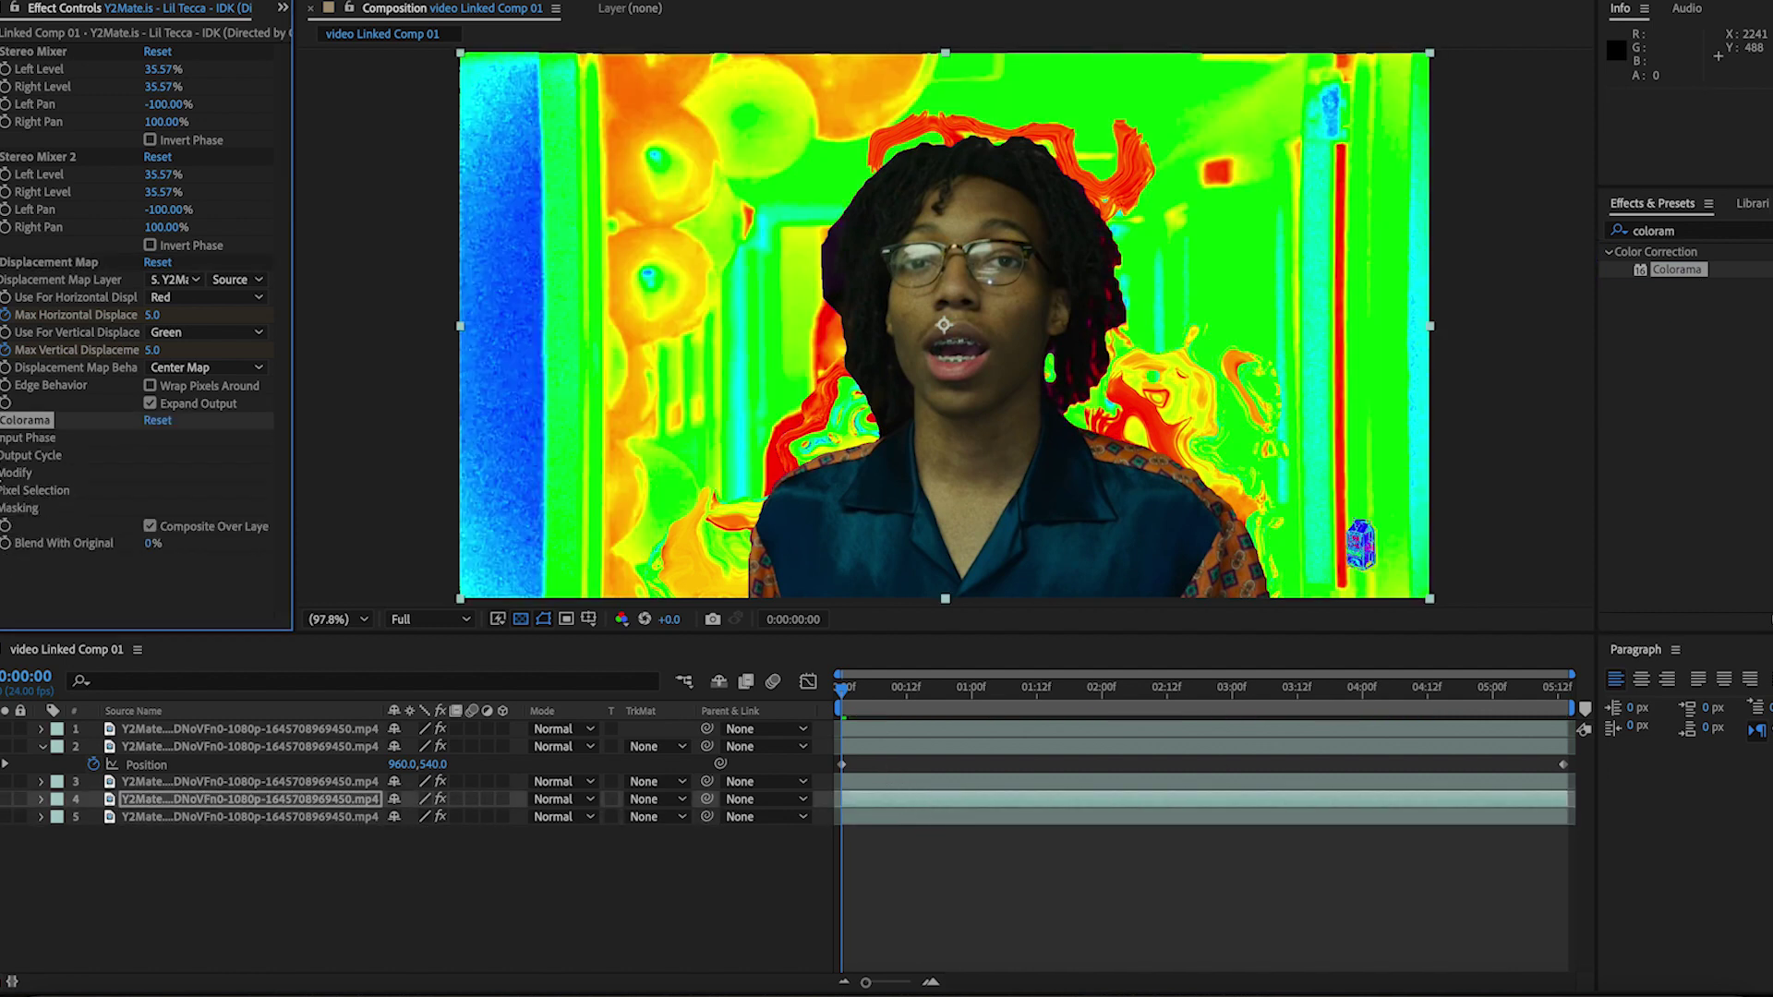
Set the Input Phase's Phase Shift to -132° in layer 4's Colorama effect
{"action": "left_click", "coordinate": [28, 438]}
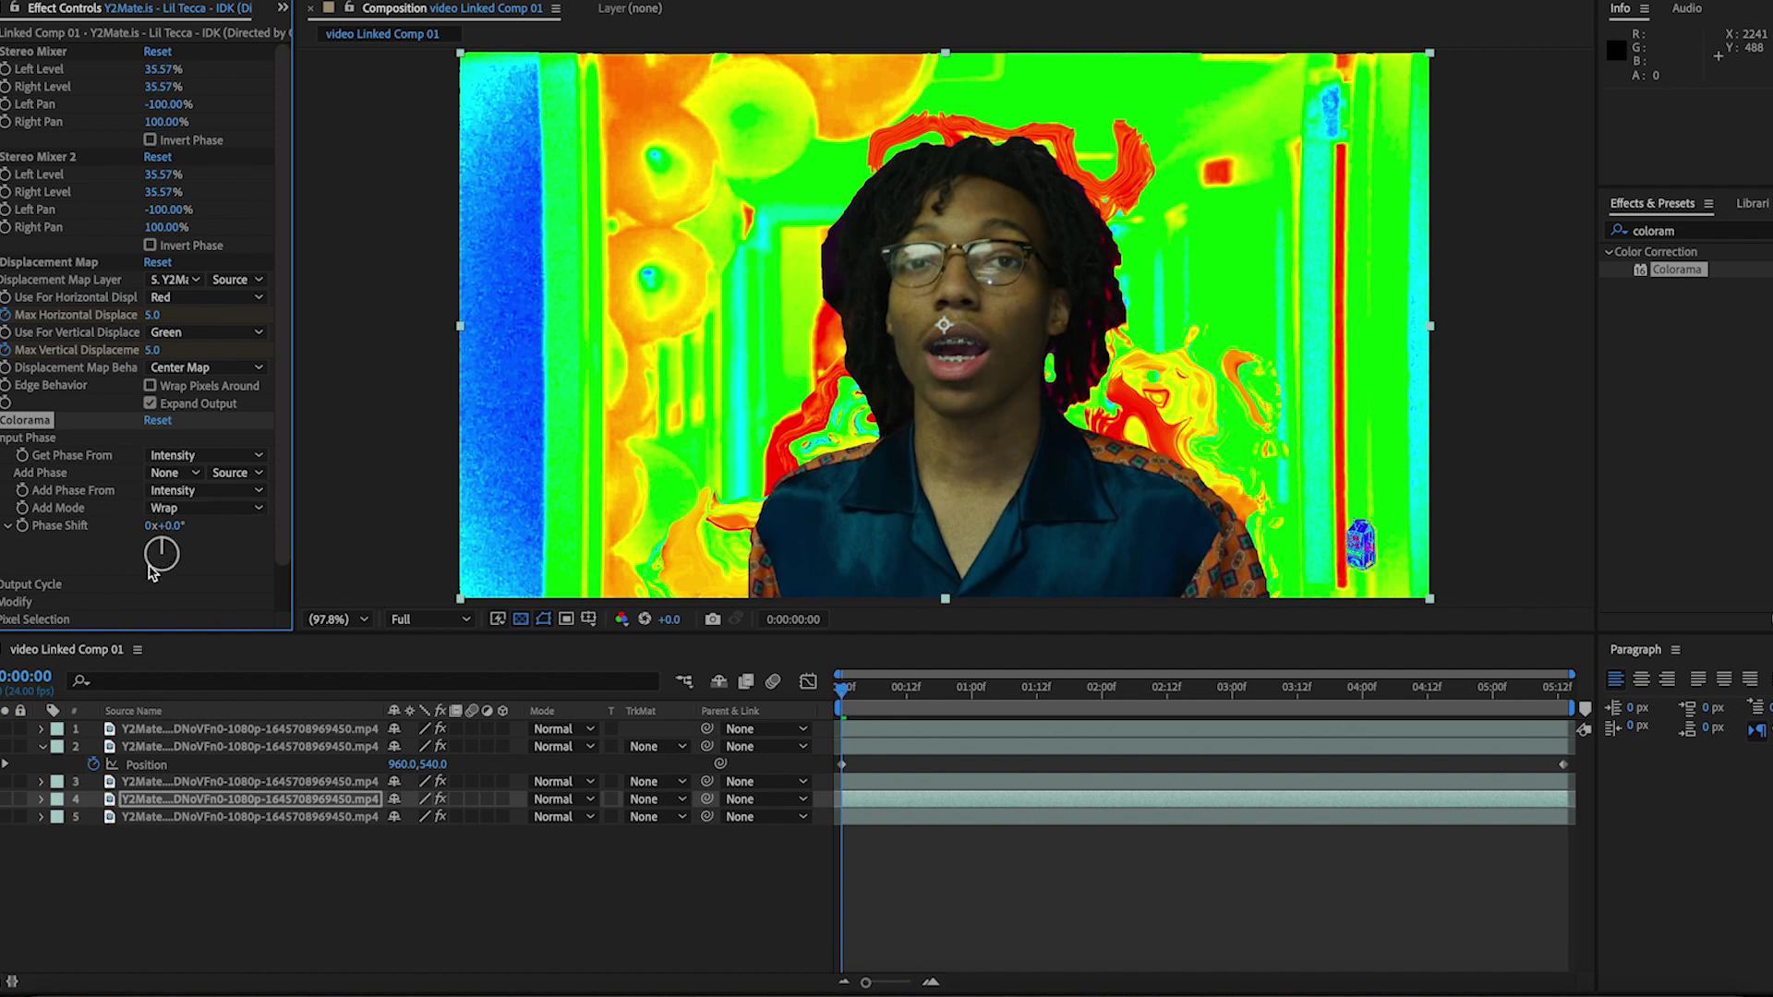
{"action": "left_click_drag", "start_coordinate": [156, 568], "coordinate": [162, 570]}
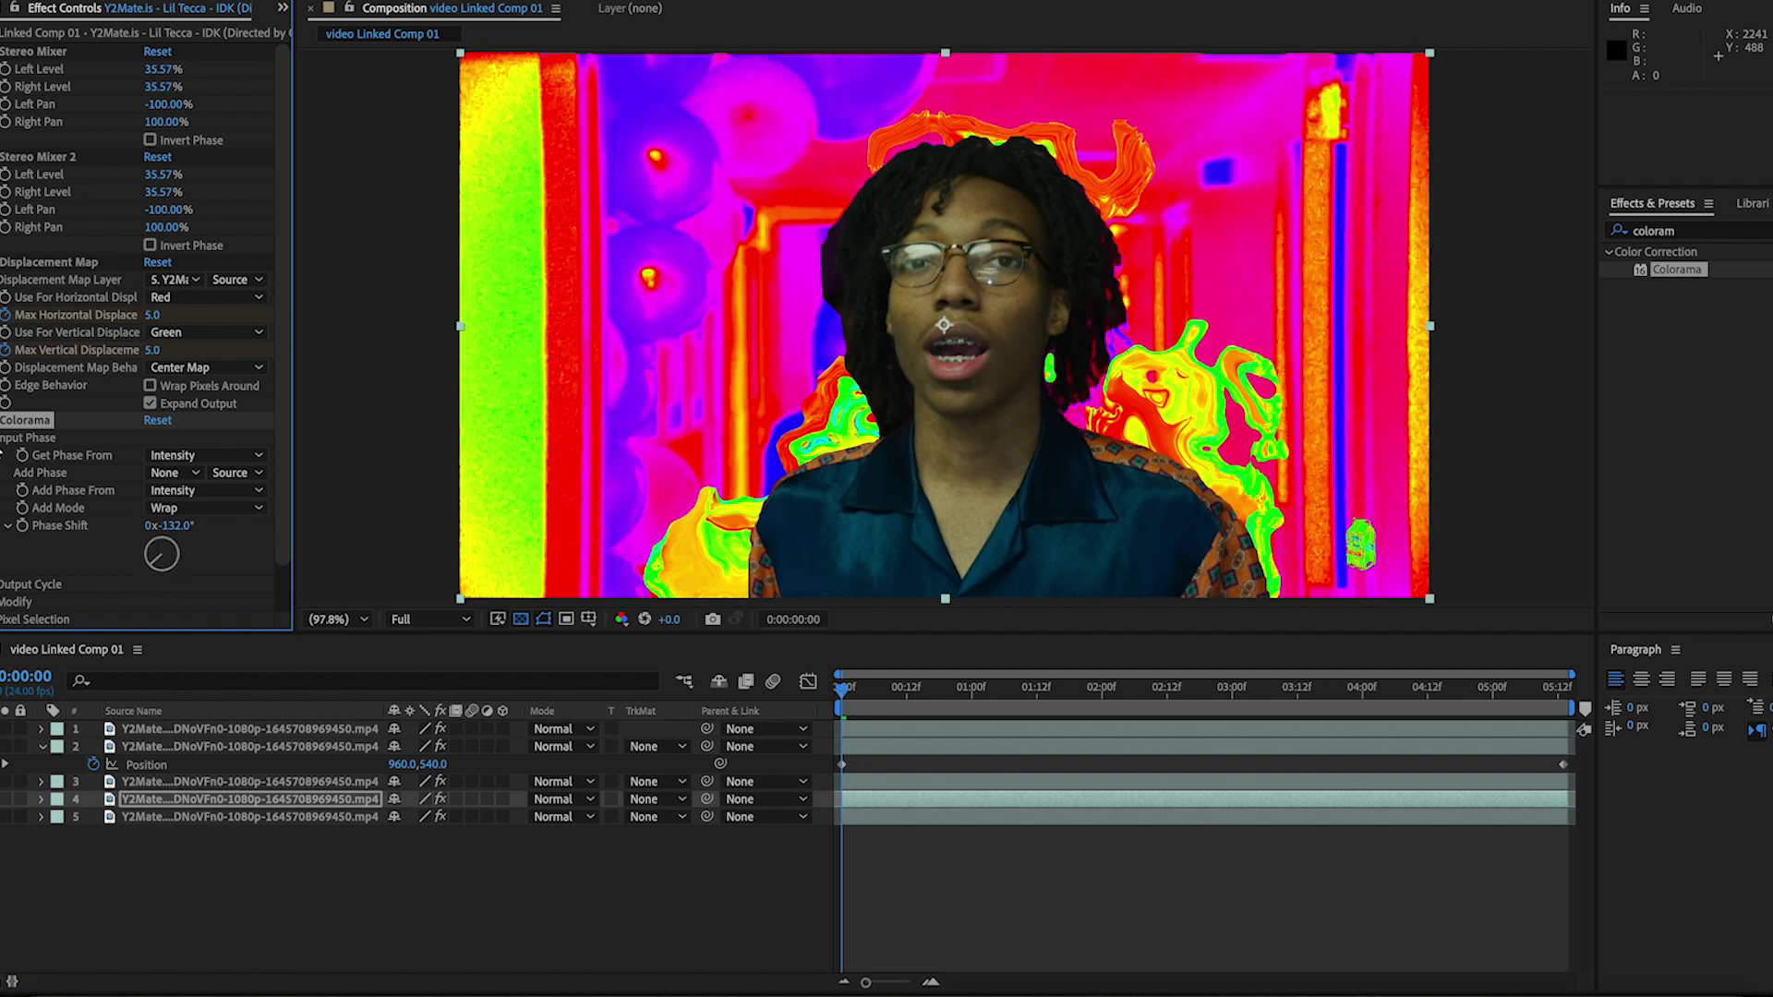
{"action": "left_click", "coordinate": [3, 439]}
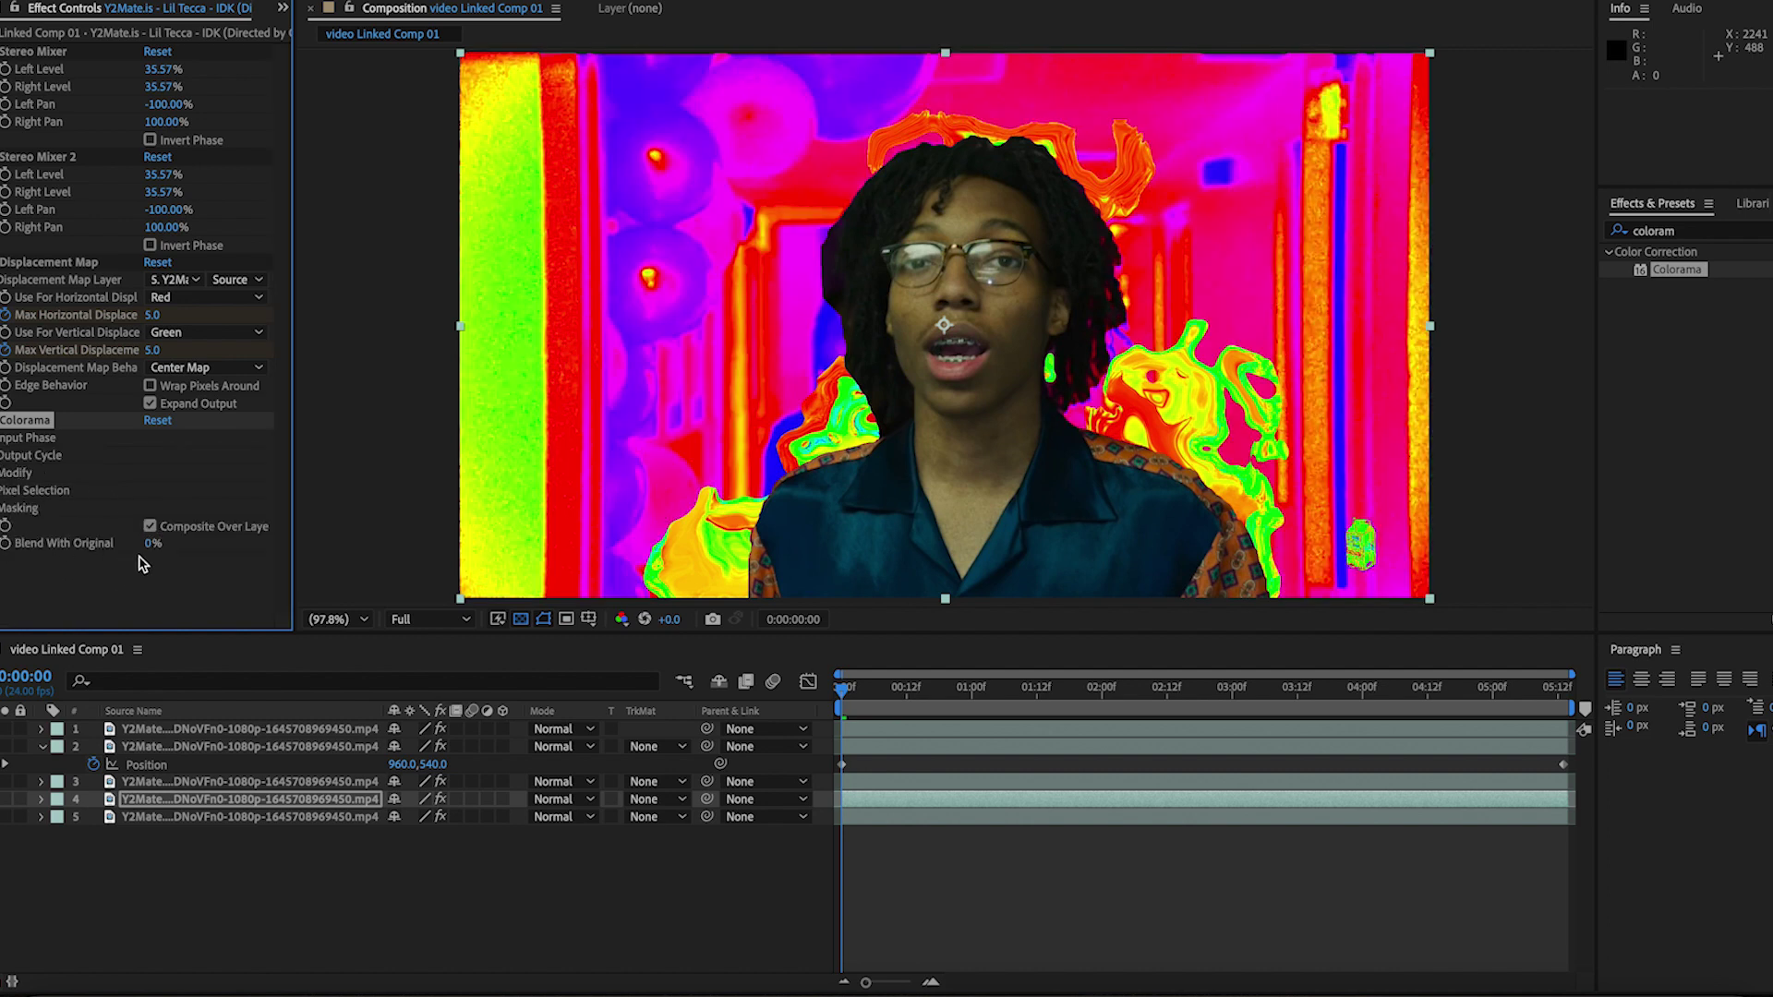
Animate Colorama's Blend With Original from 100% at 0:00:00:00 to 57% at 0:00:00:14 and 0% at 0:00:02:12
{"action": "left_click_drag", "start_coordinate": [155, 553], "coordinate": [359, 559]}
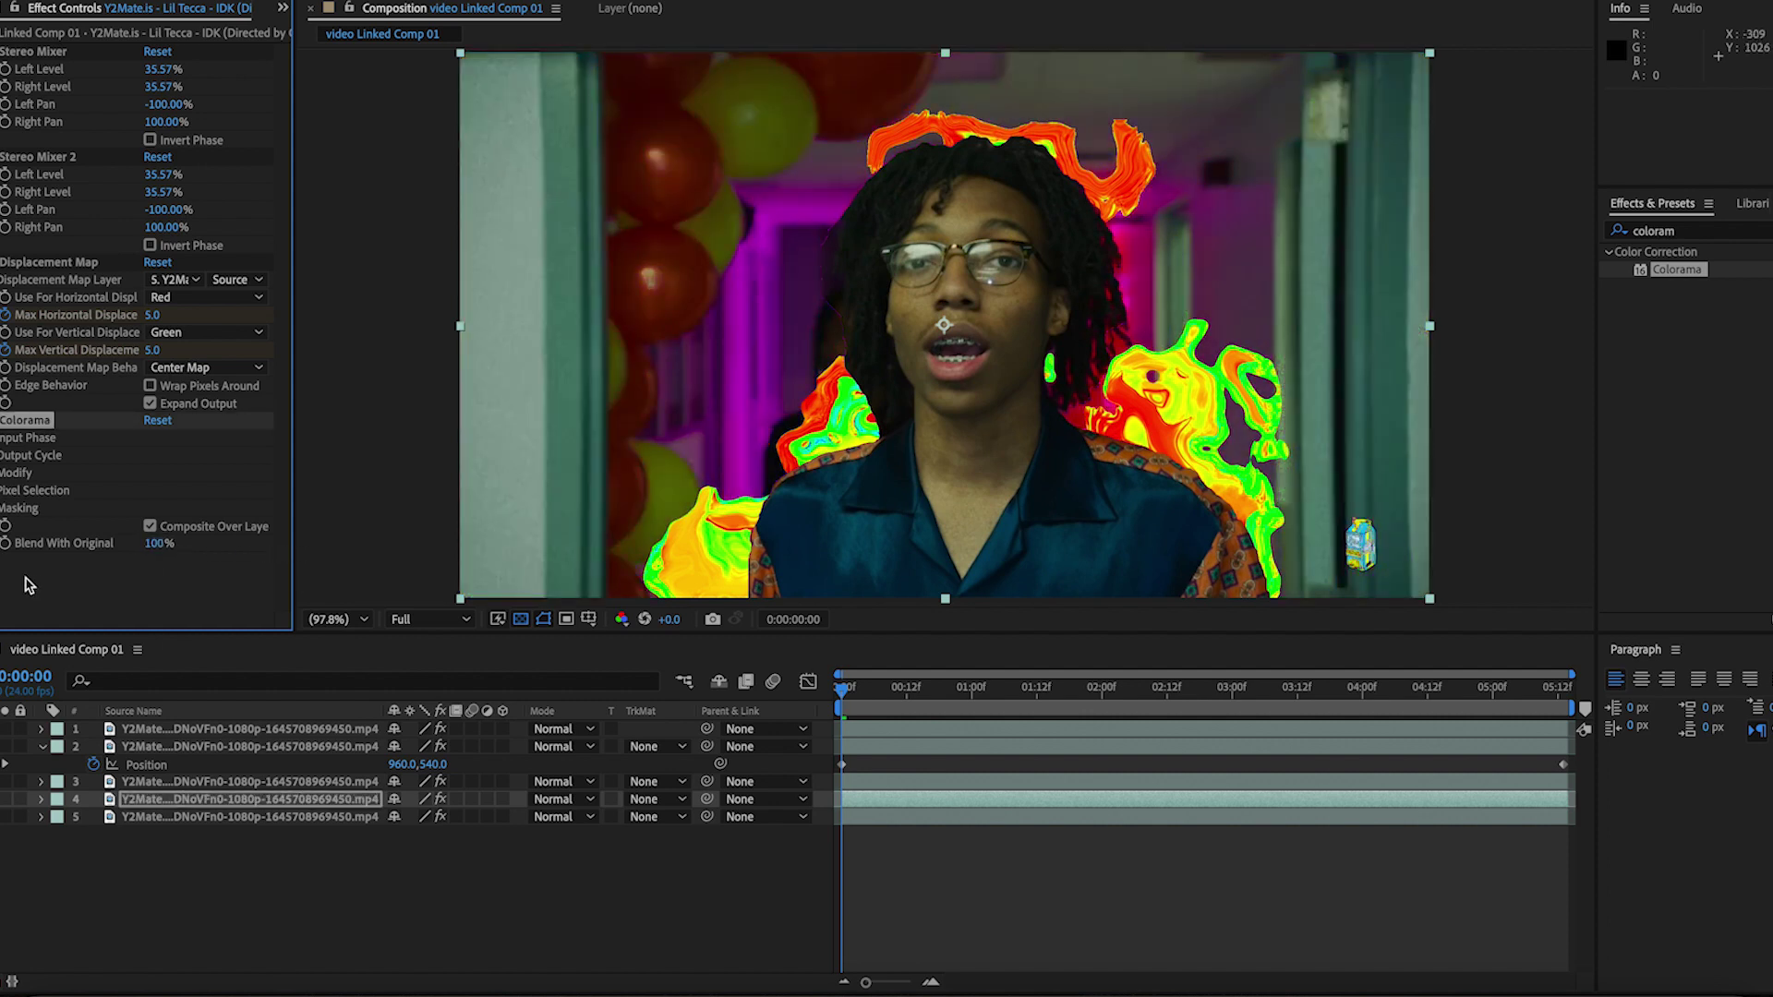
{"action": "left_click", "coordinate": [917, 702]}
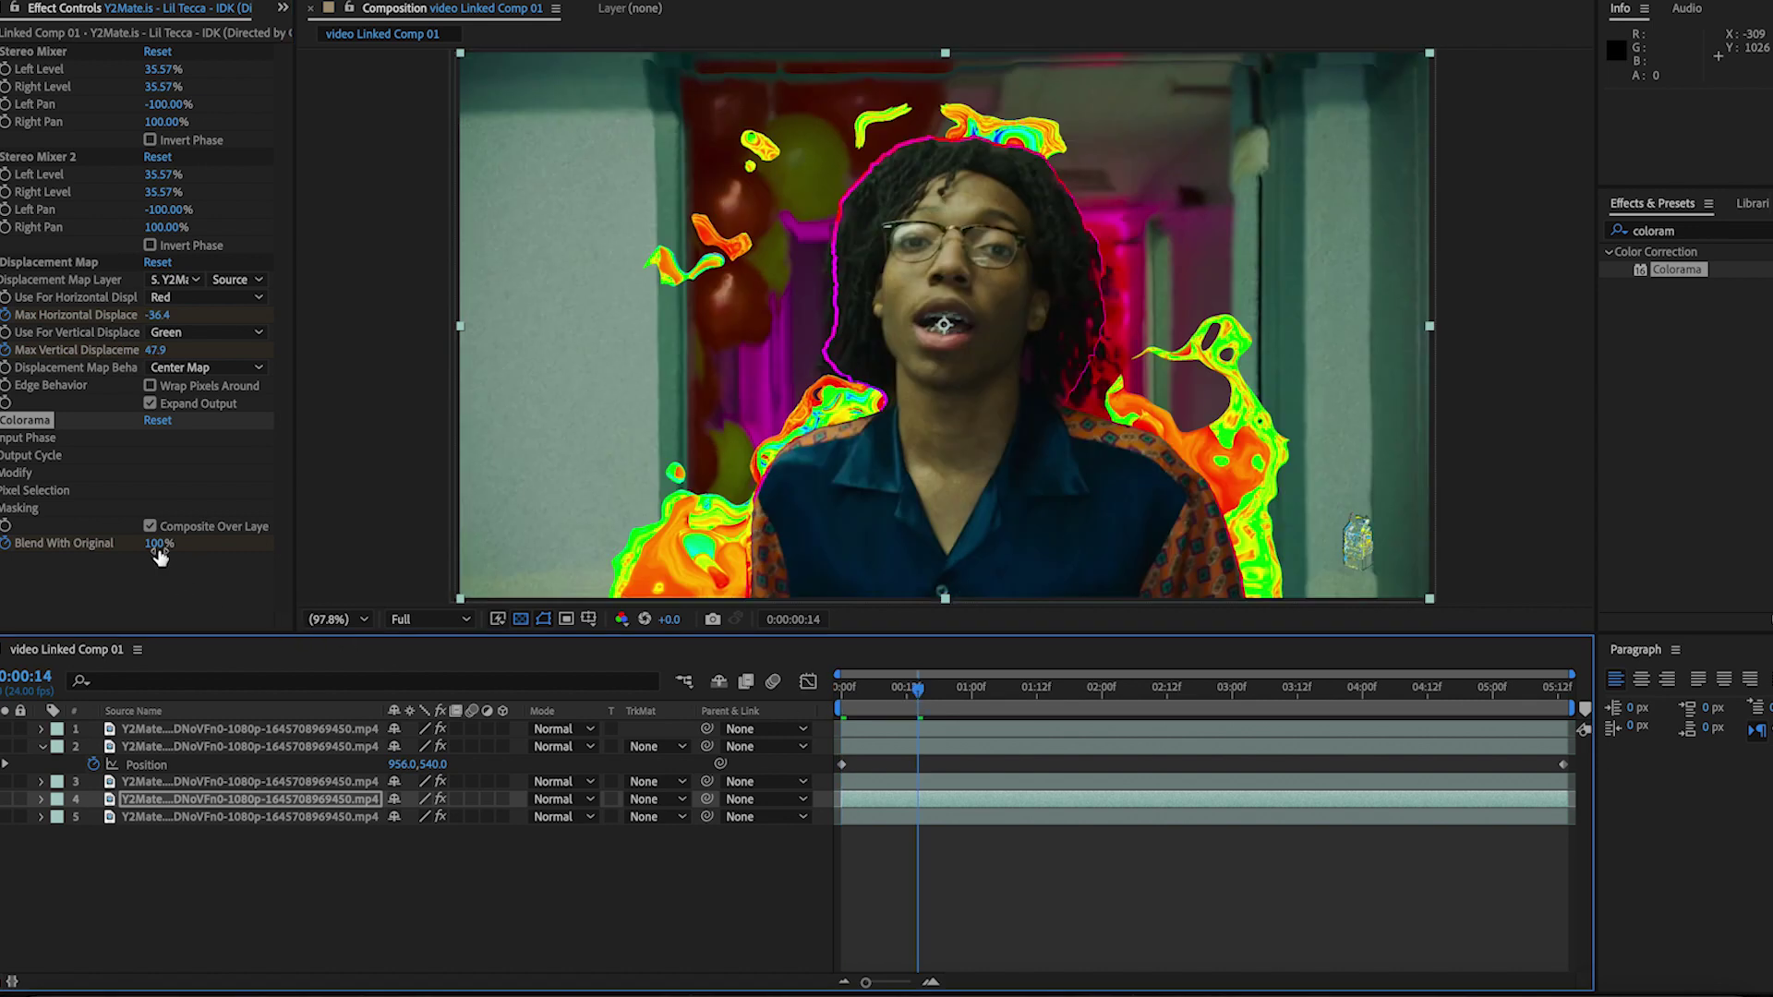
{"action": "left_click_drag", "start_coordinate": [159, 553], "coordinate": [114, 549]}
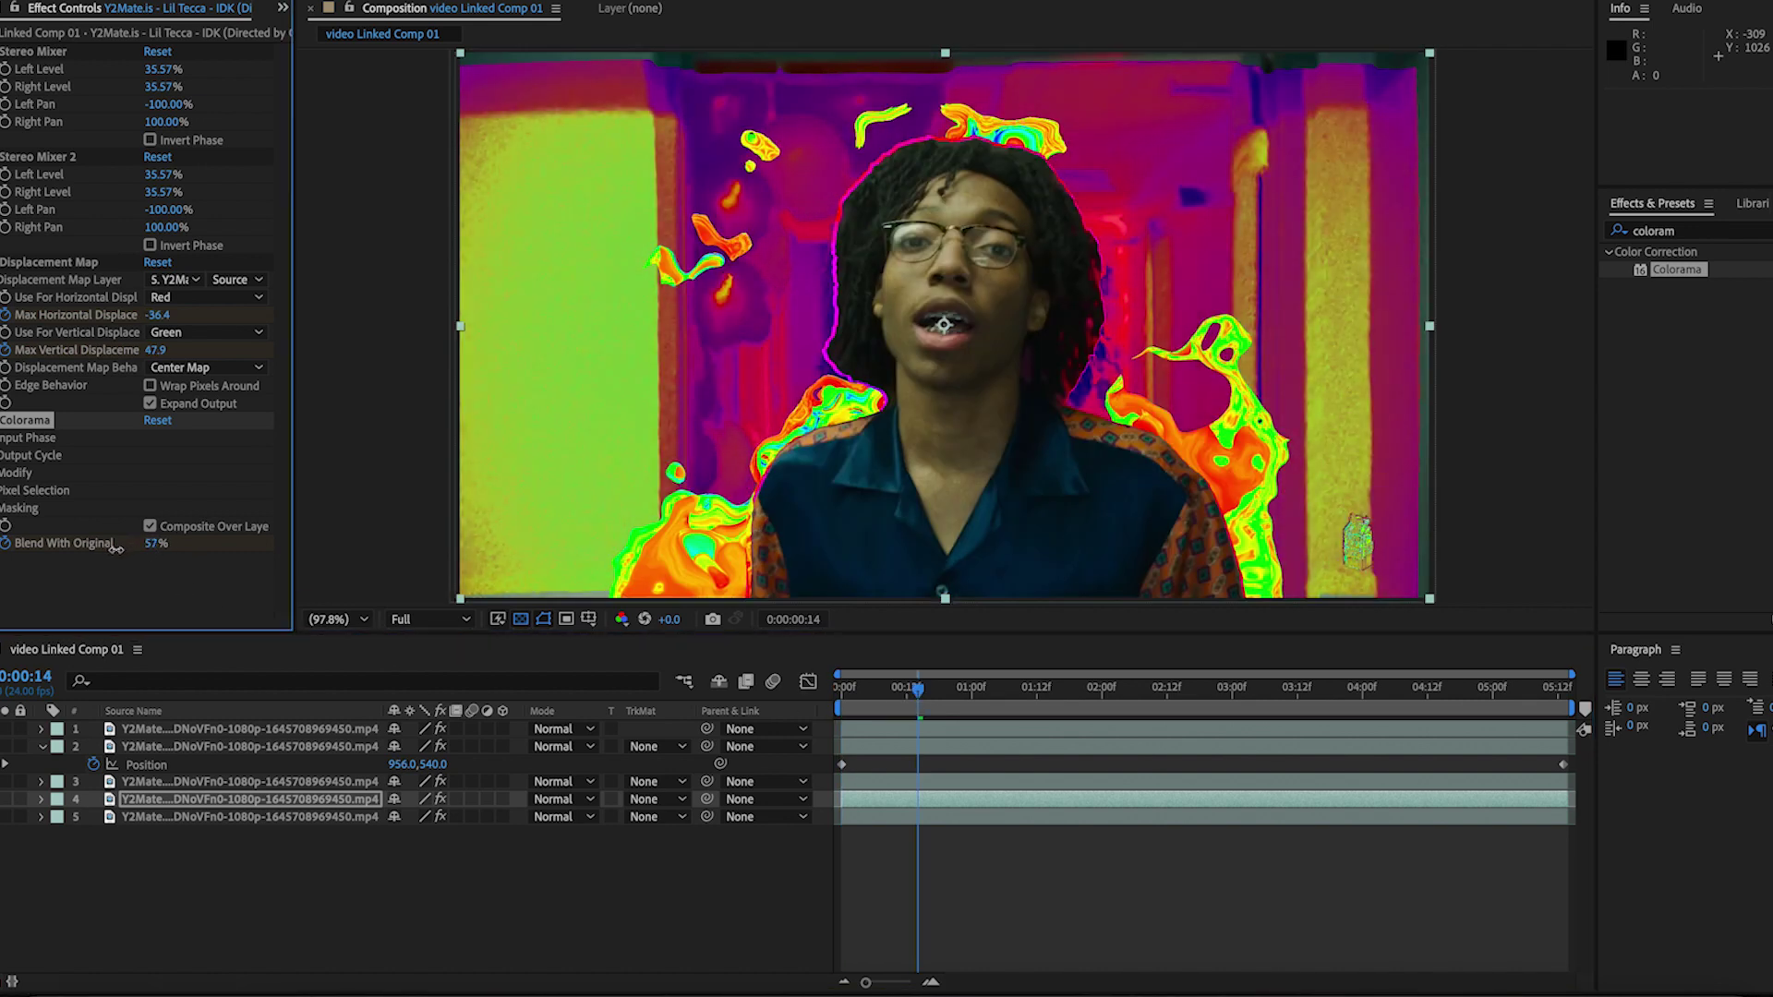
{"action": "left_click", "coordinate": [1168, 689]}
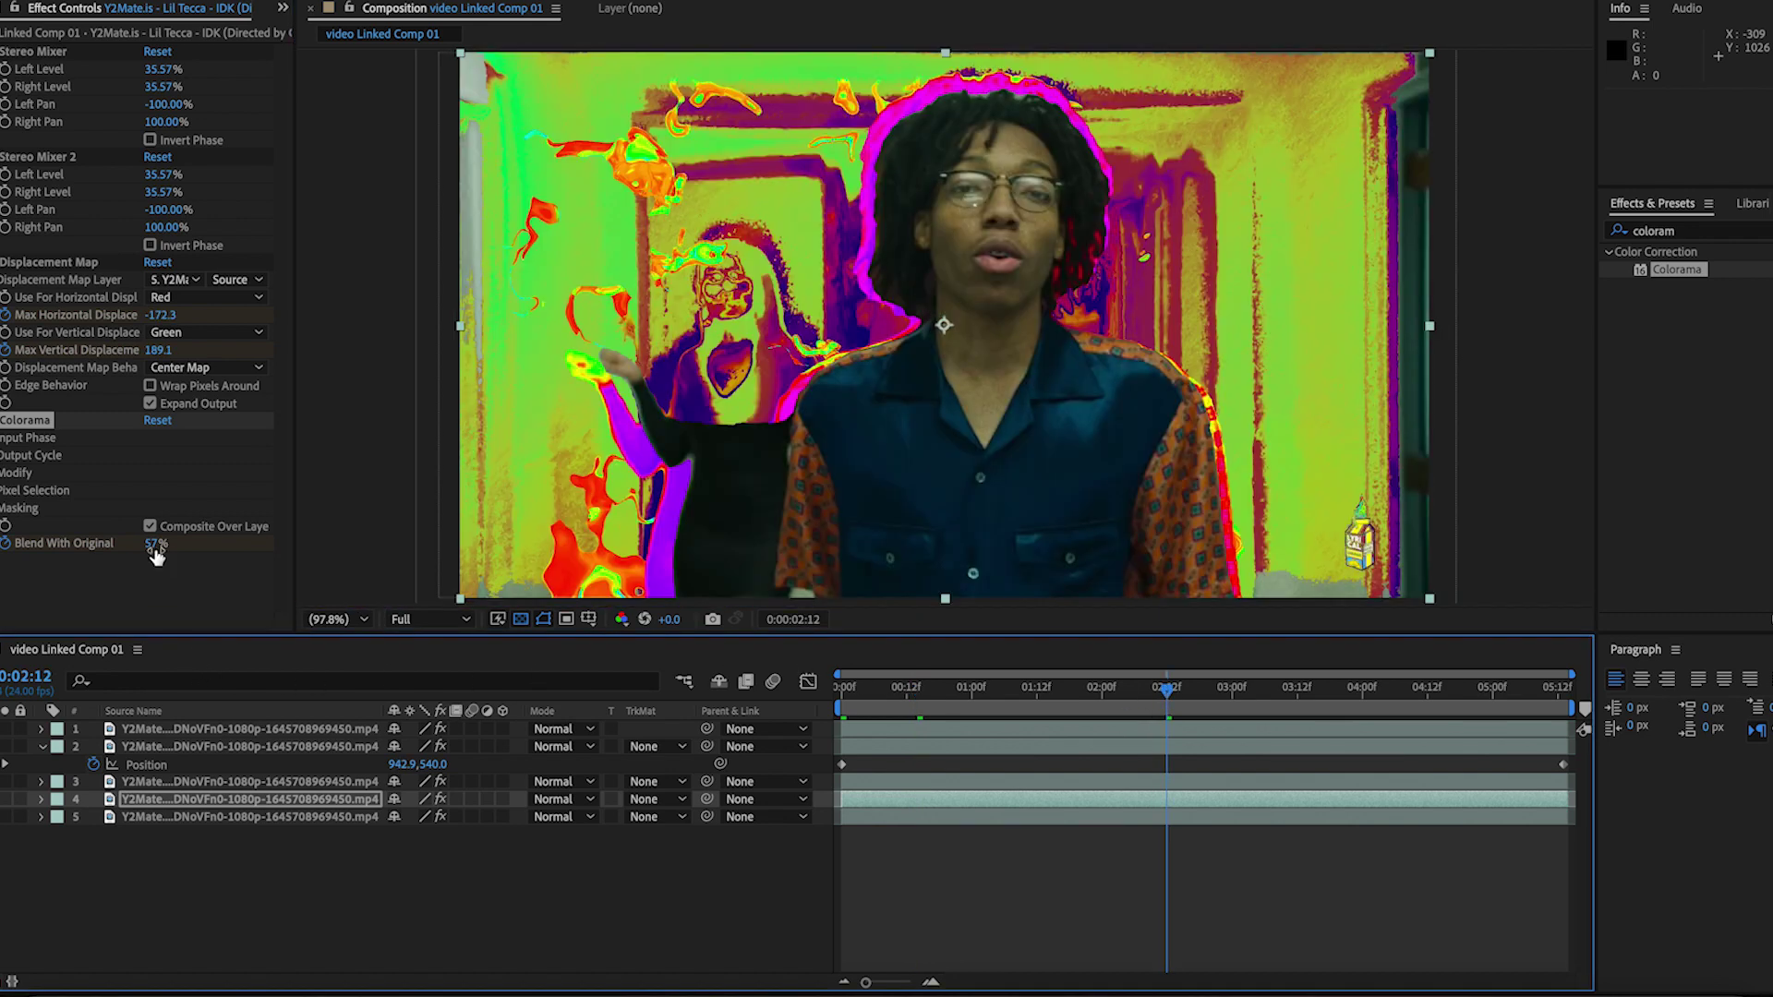
{"action": "left_click_drag", "start_coordinate": [157, 551], "coordinate": [56, 551]}
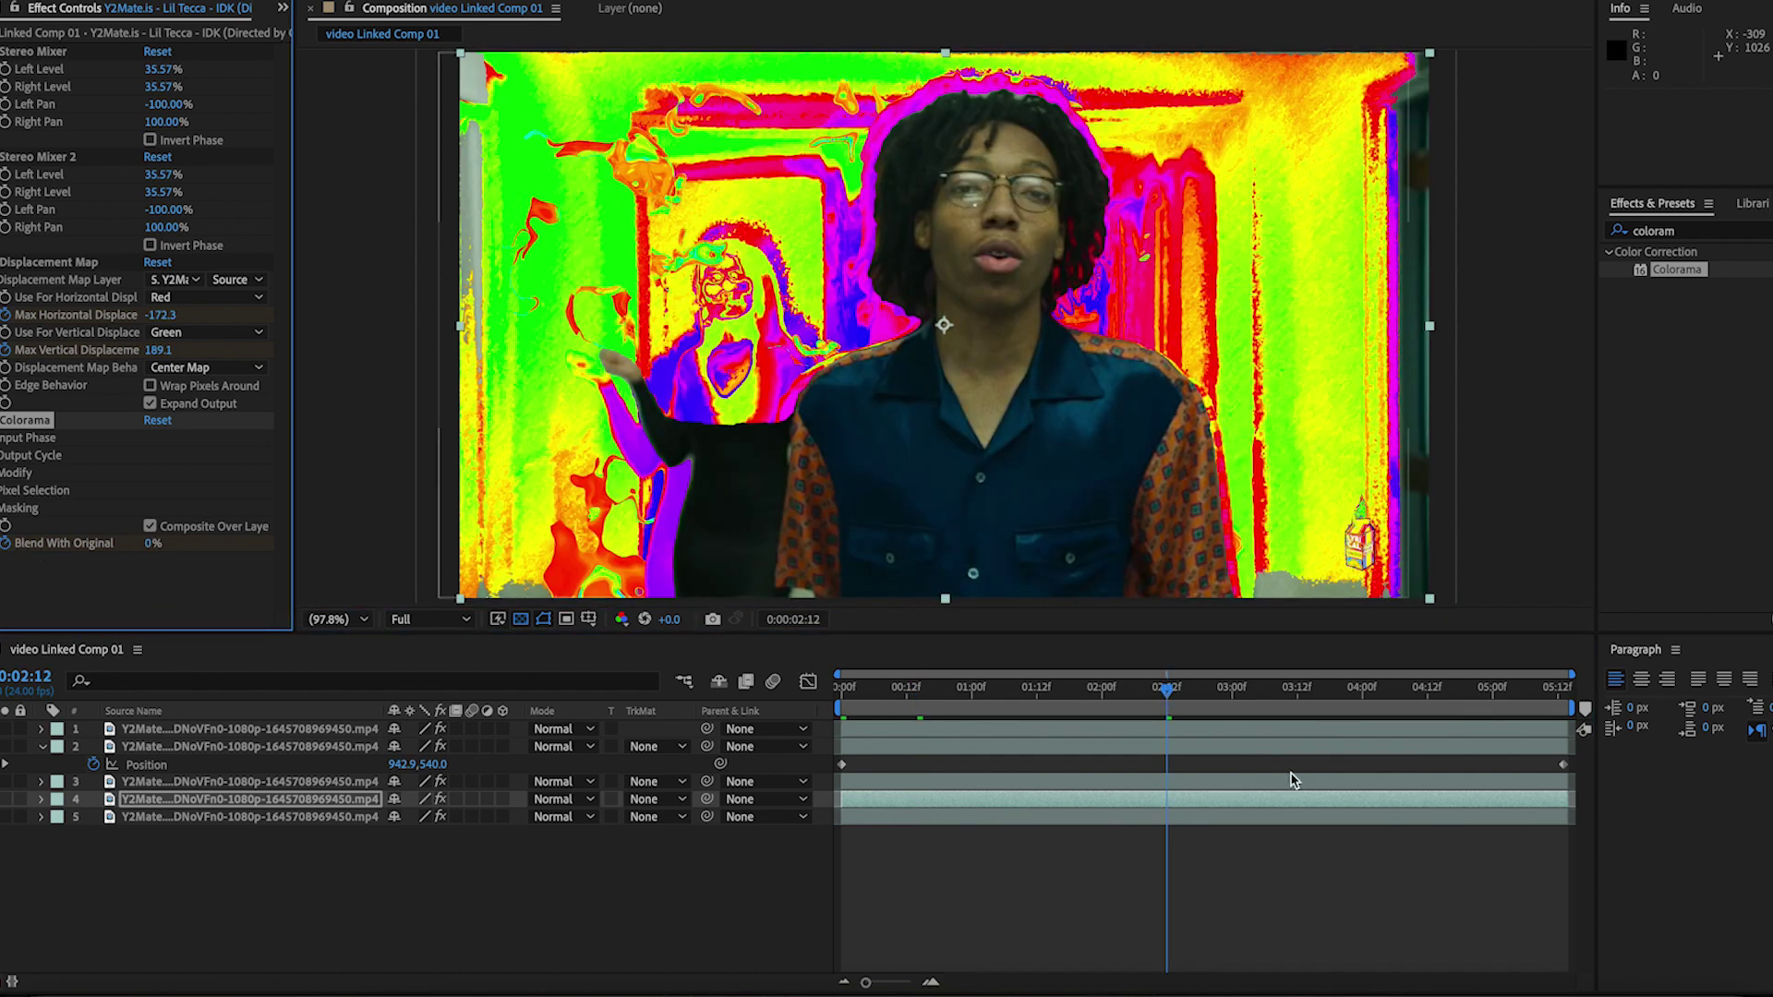
At 0:00:05:13, set layer 4's Max Vertical Displacement to 198 and Max Horizontal Displacement to -756
{"action": "key", "text": "space"}
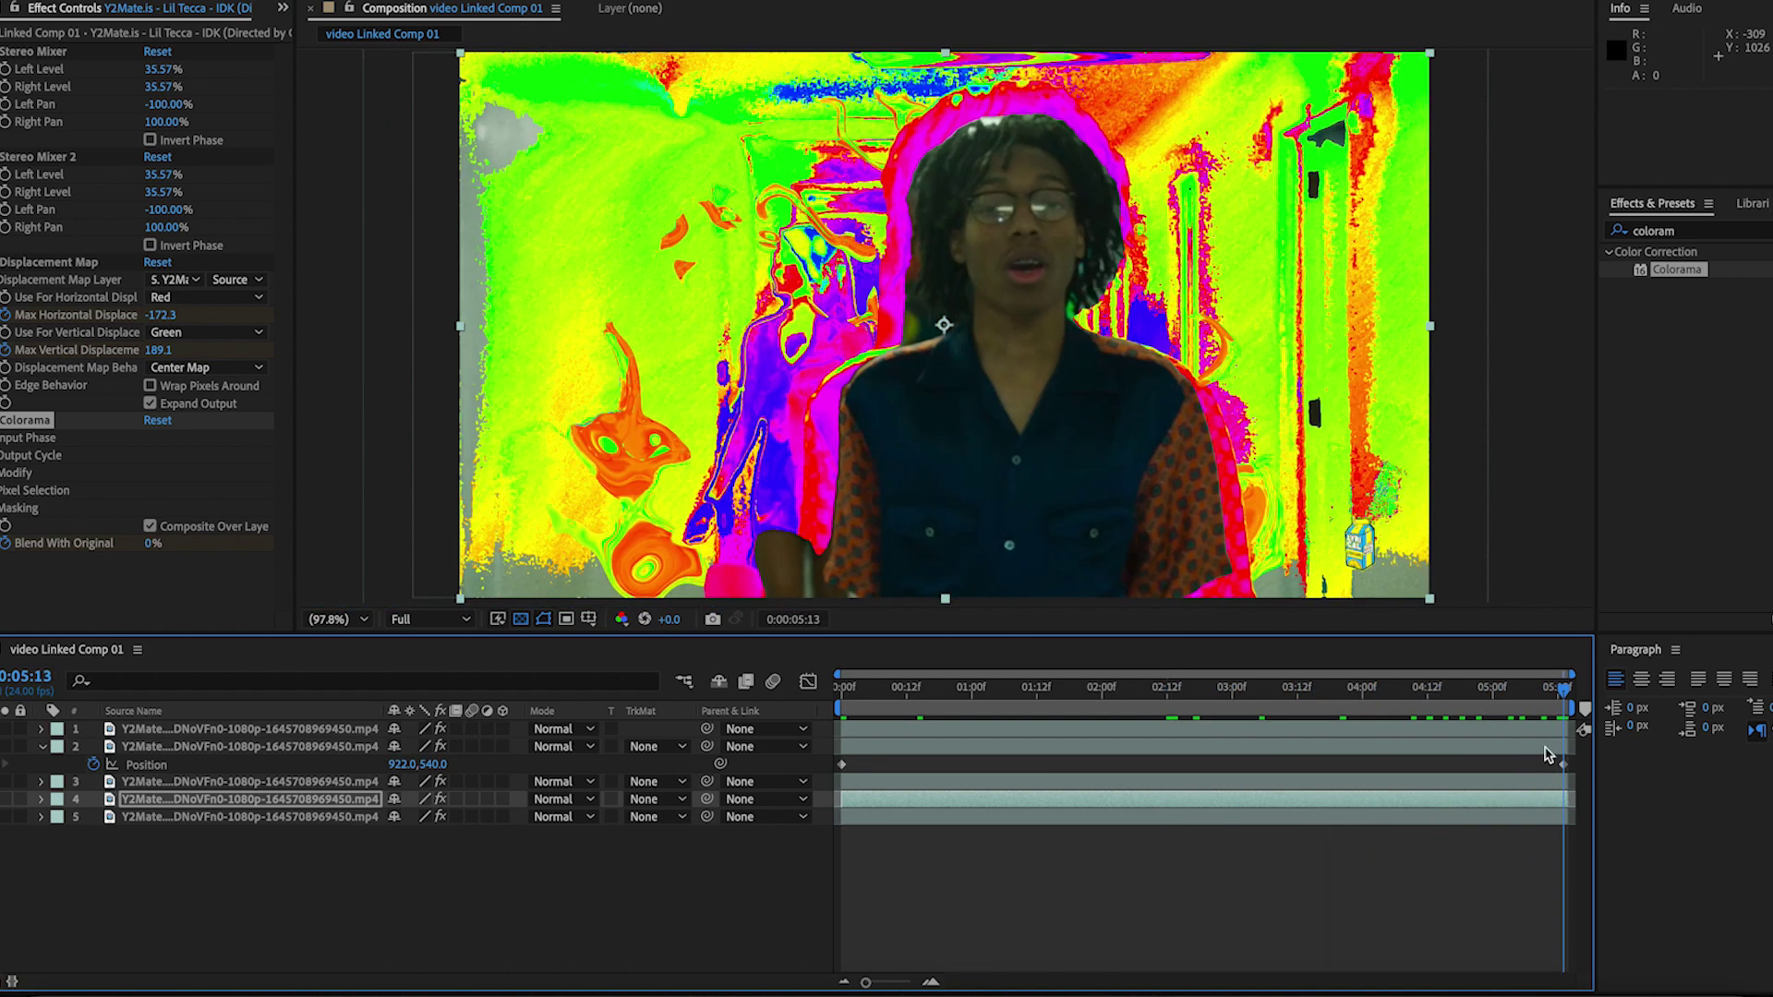
{"action": "left_click_drag", "start_coordinate": [1564, 687], "coordinate": [1570, 739]}
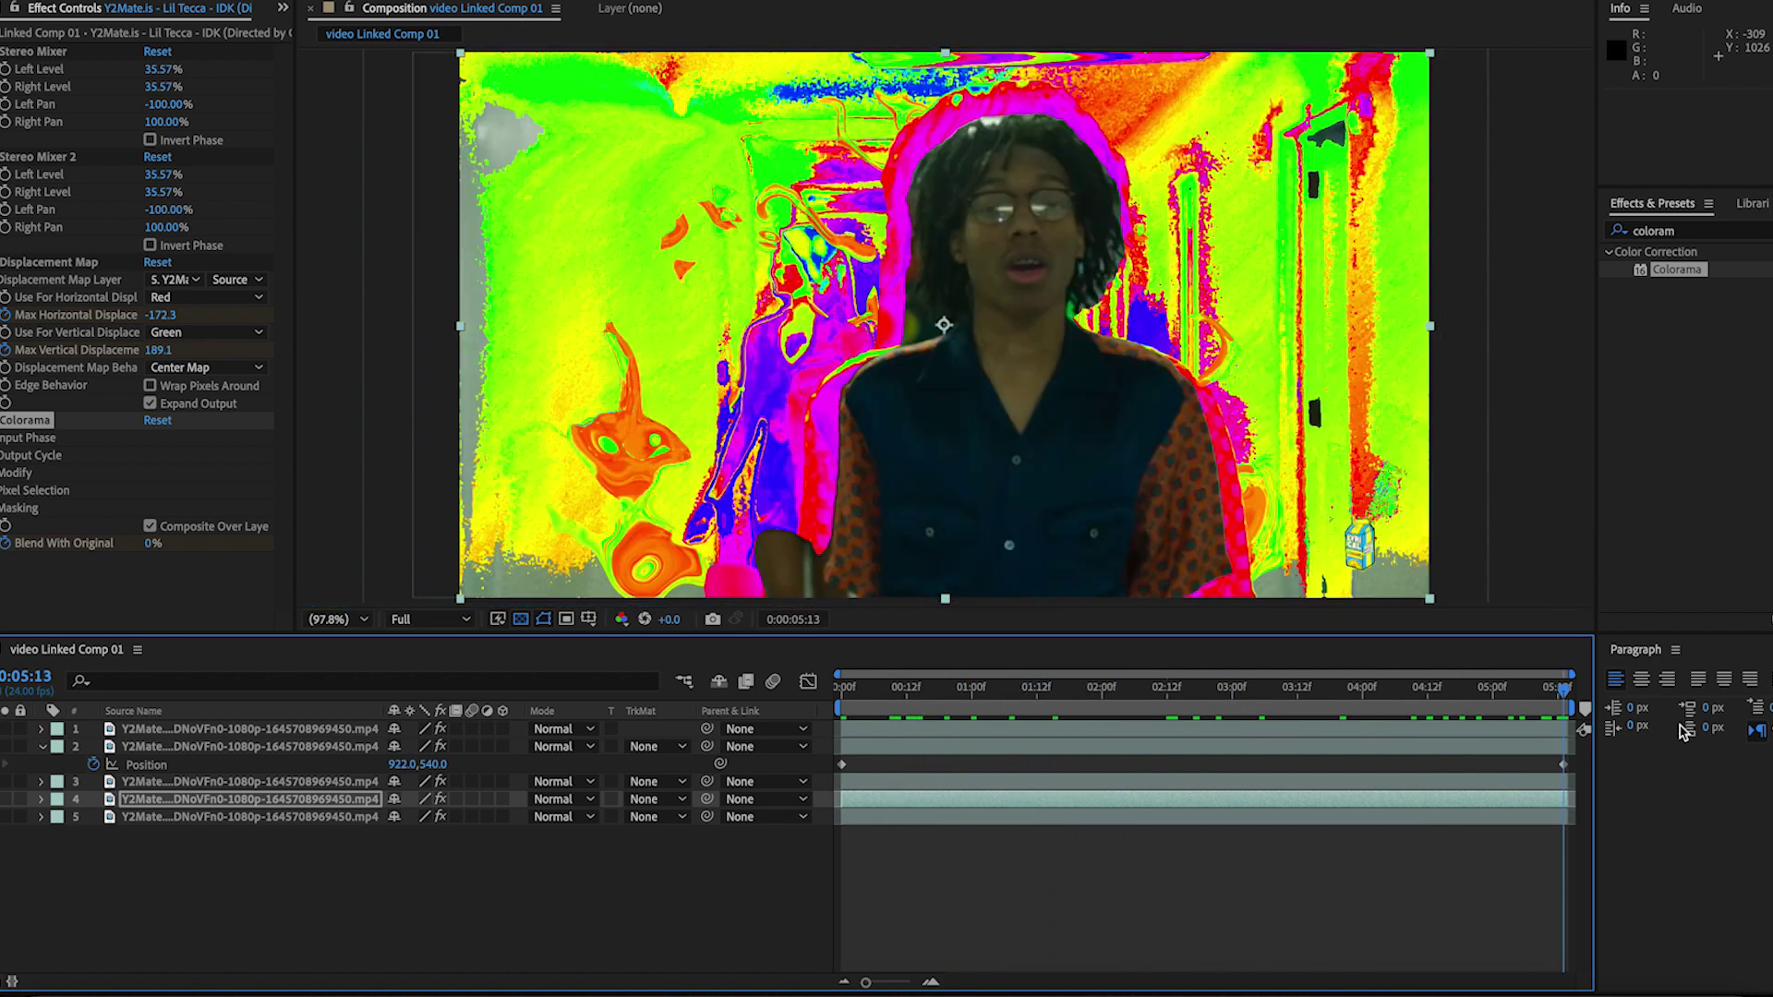
{"action": "left_click", "coordinate": [1565, 765]}
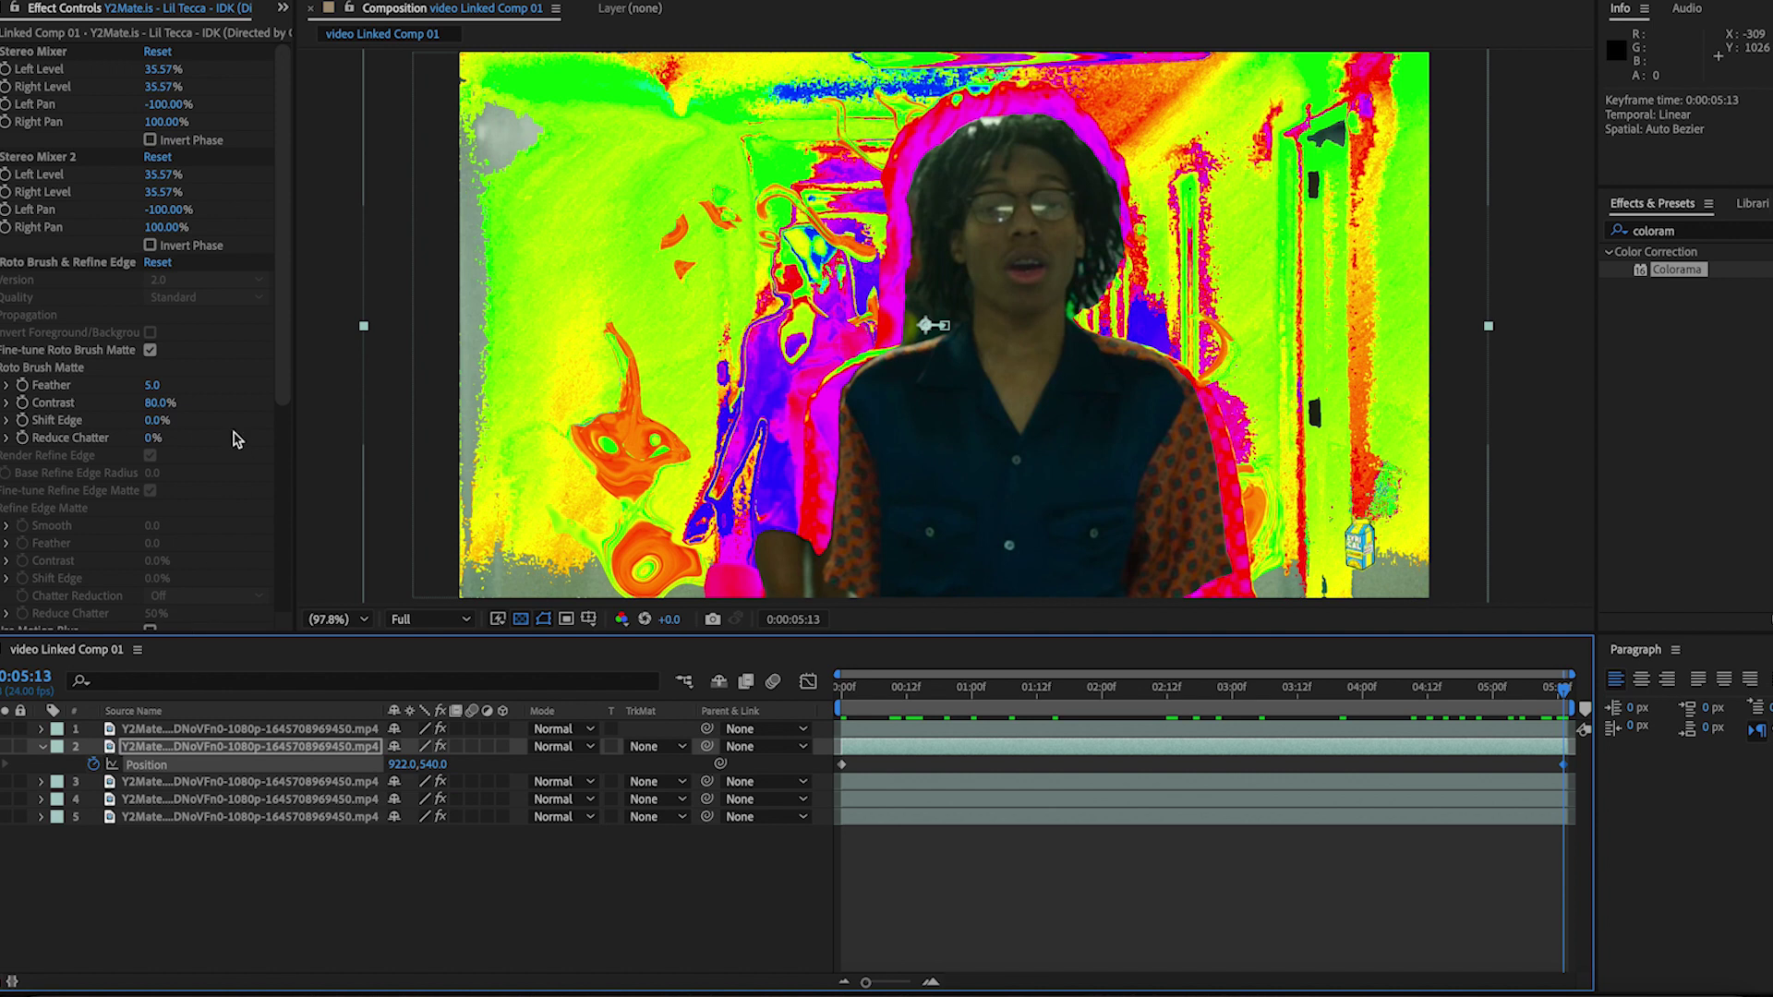
{"action": "left_click", "coordinate": [190, 802]}
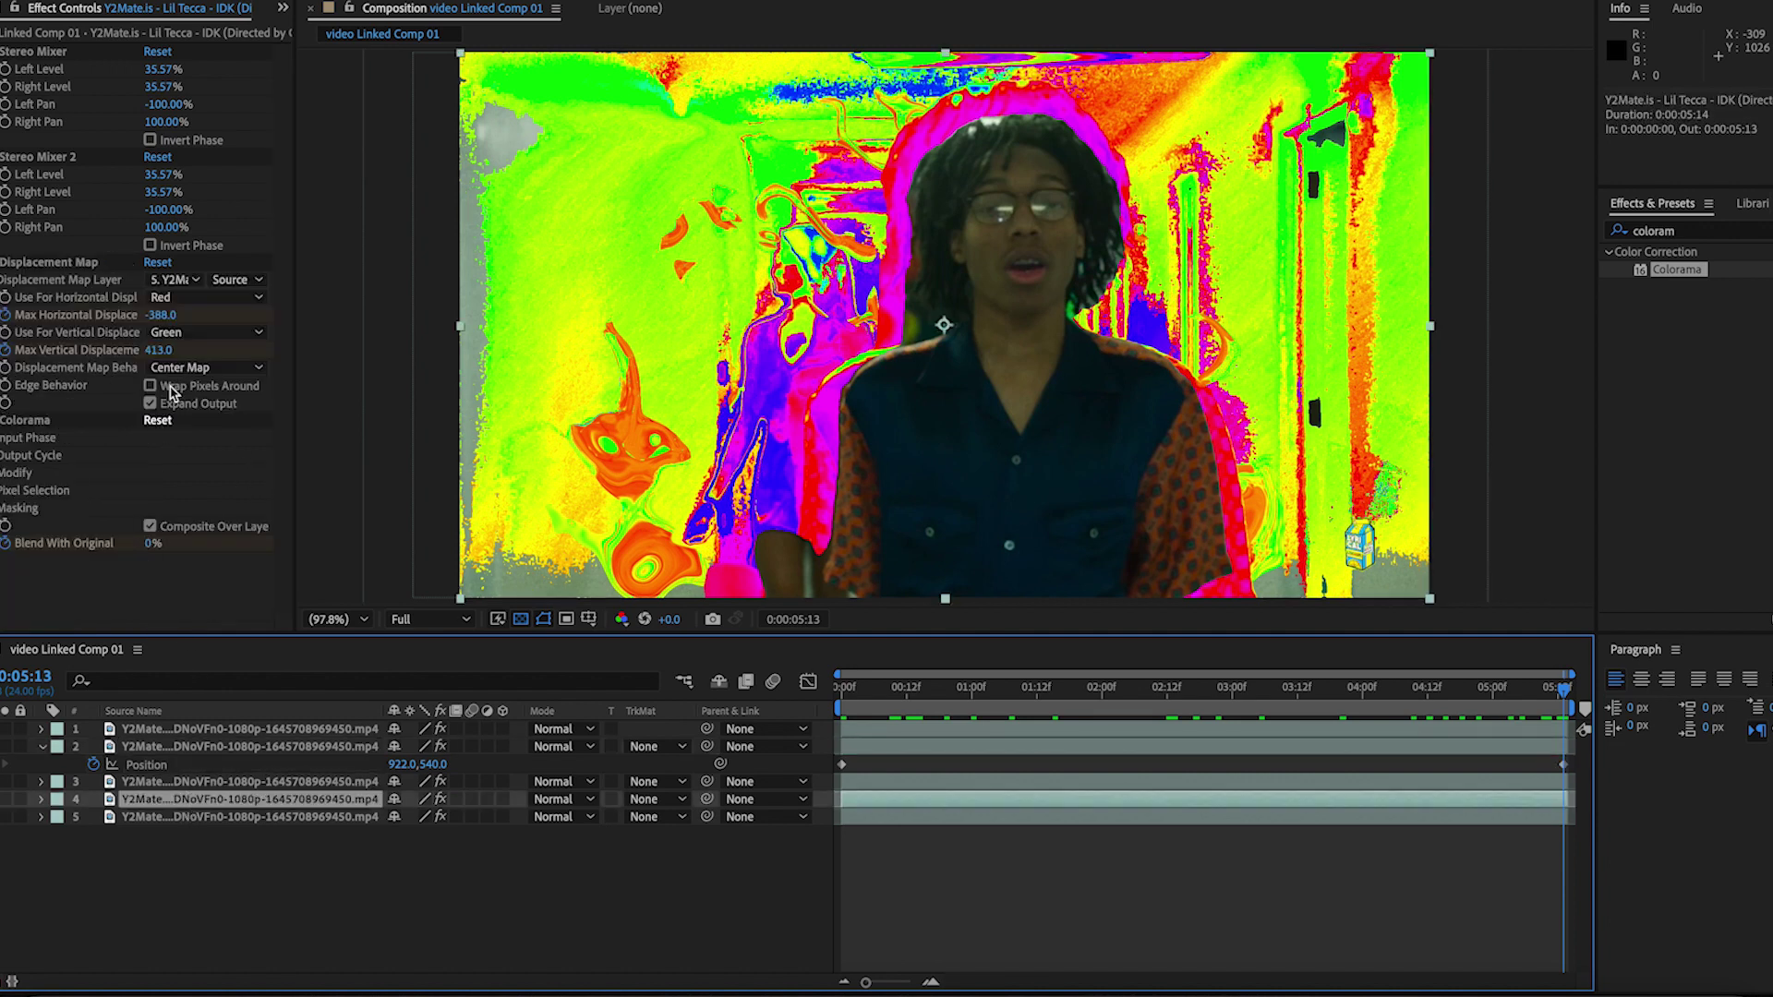
{"action": "left_click_drag", "start_coordinate": [164, 352], "coordinate": [4, 370]}
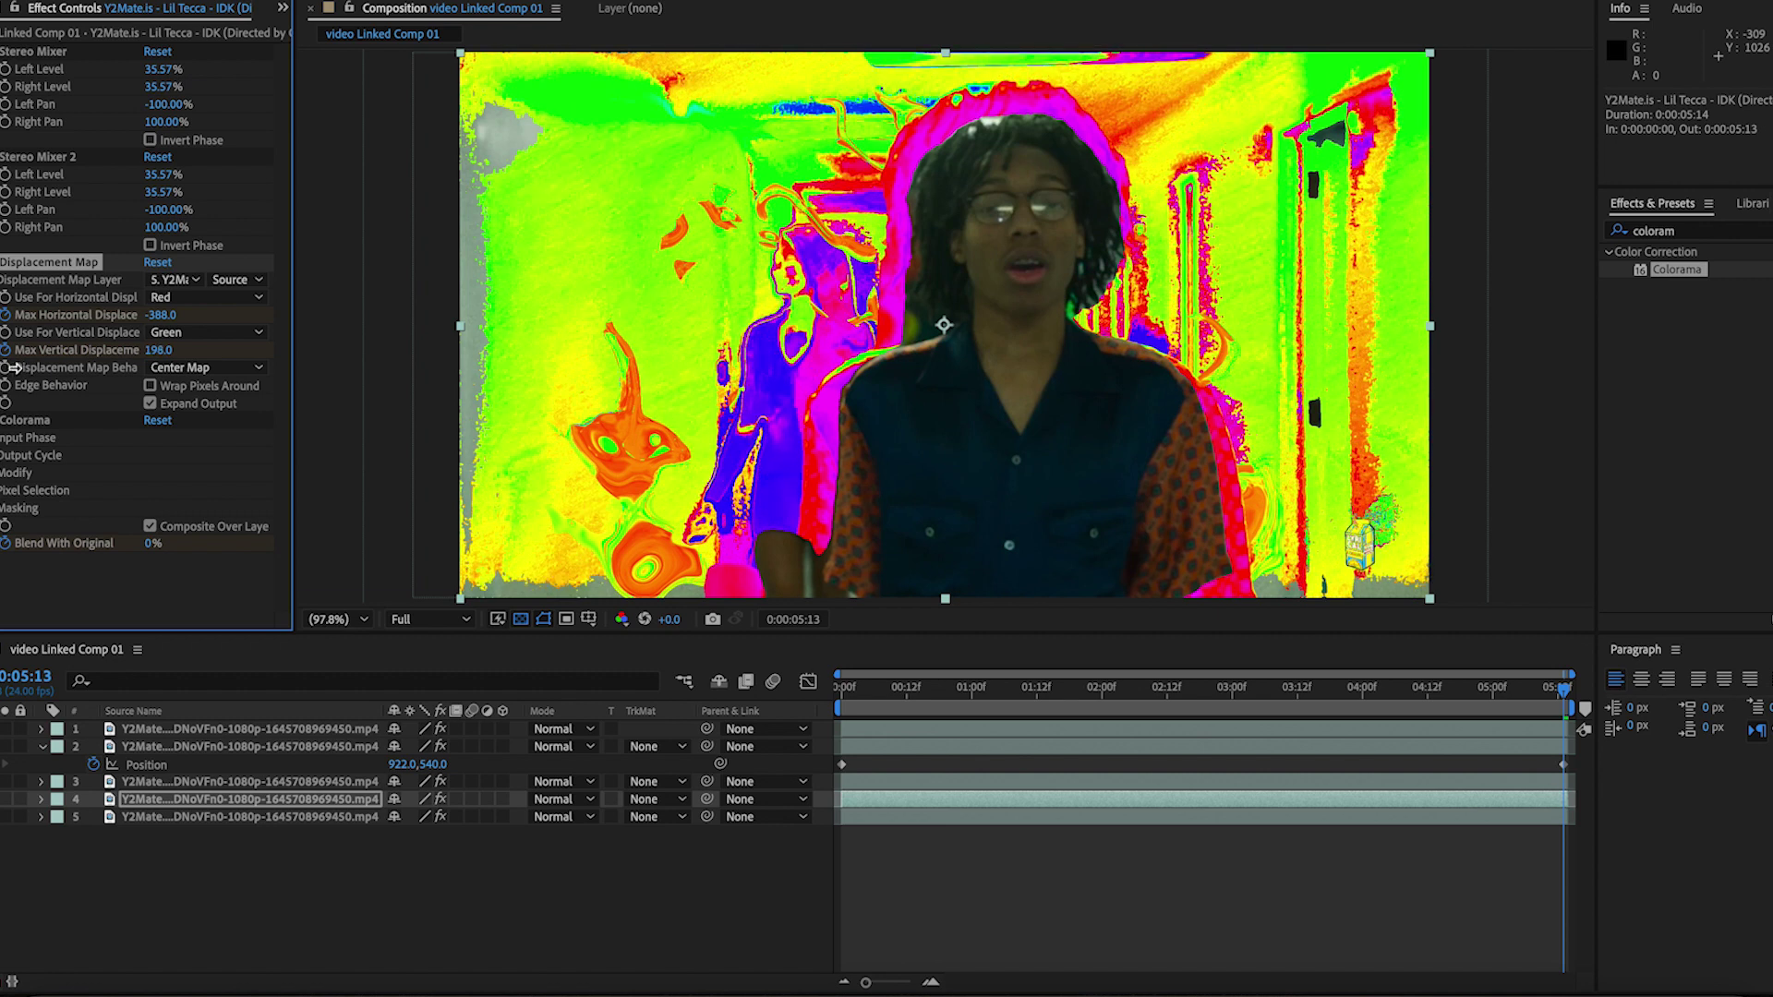
{"action": "left_click_drag", "start_coordinate": [95, 315], "coordinate": [32, 291]}
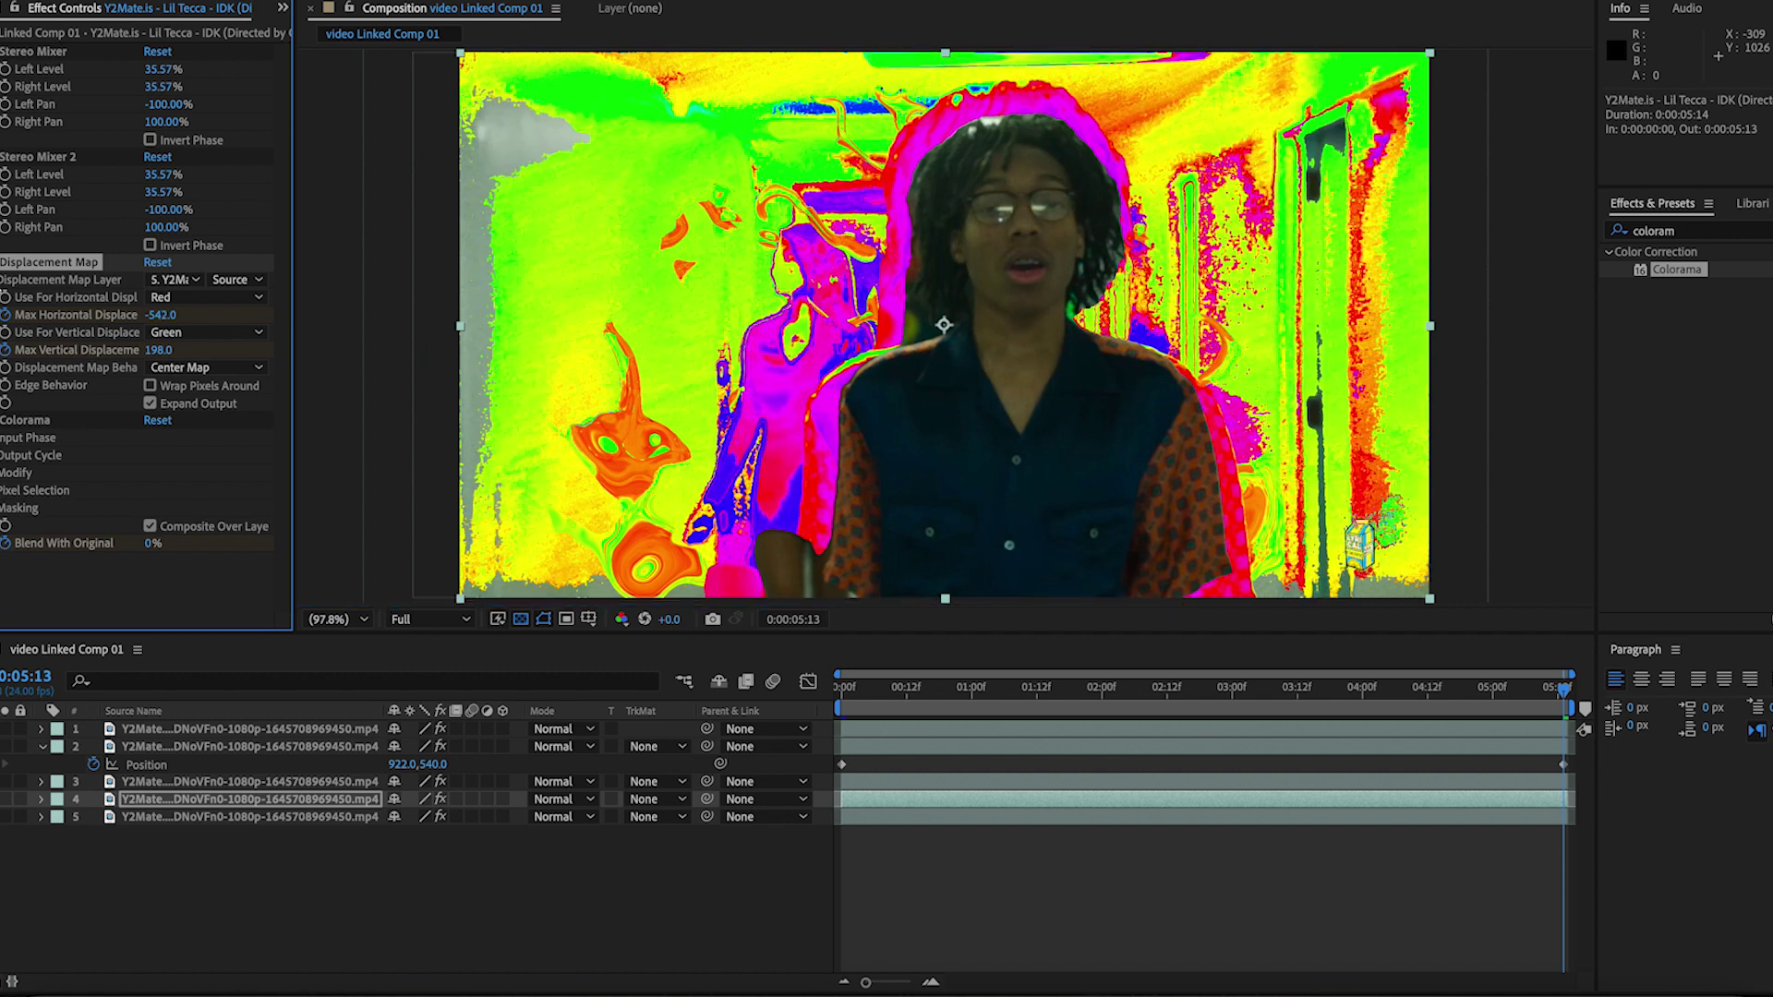
{"action": "type", "text": "-750"}
{"action": "key", "text": "Return"}
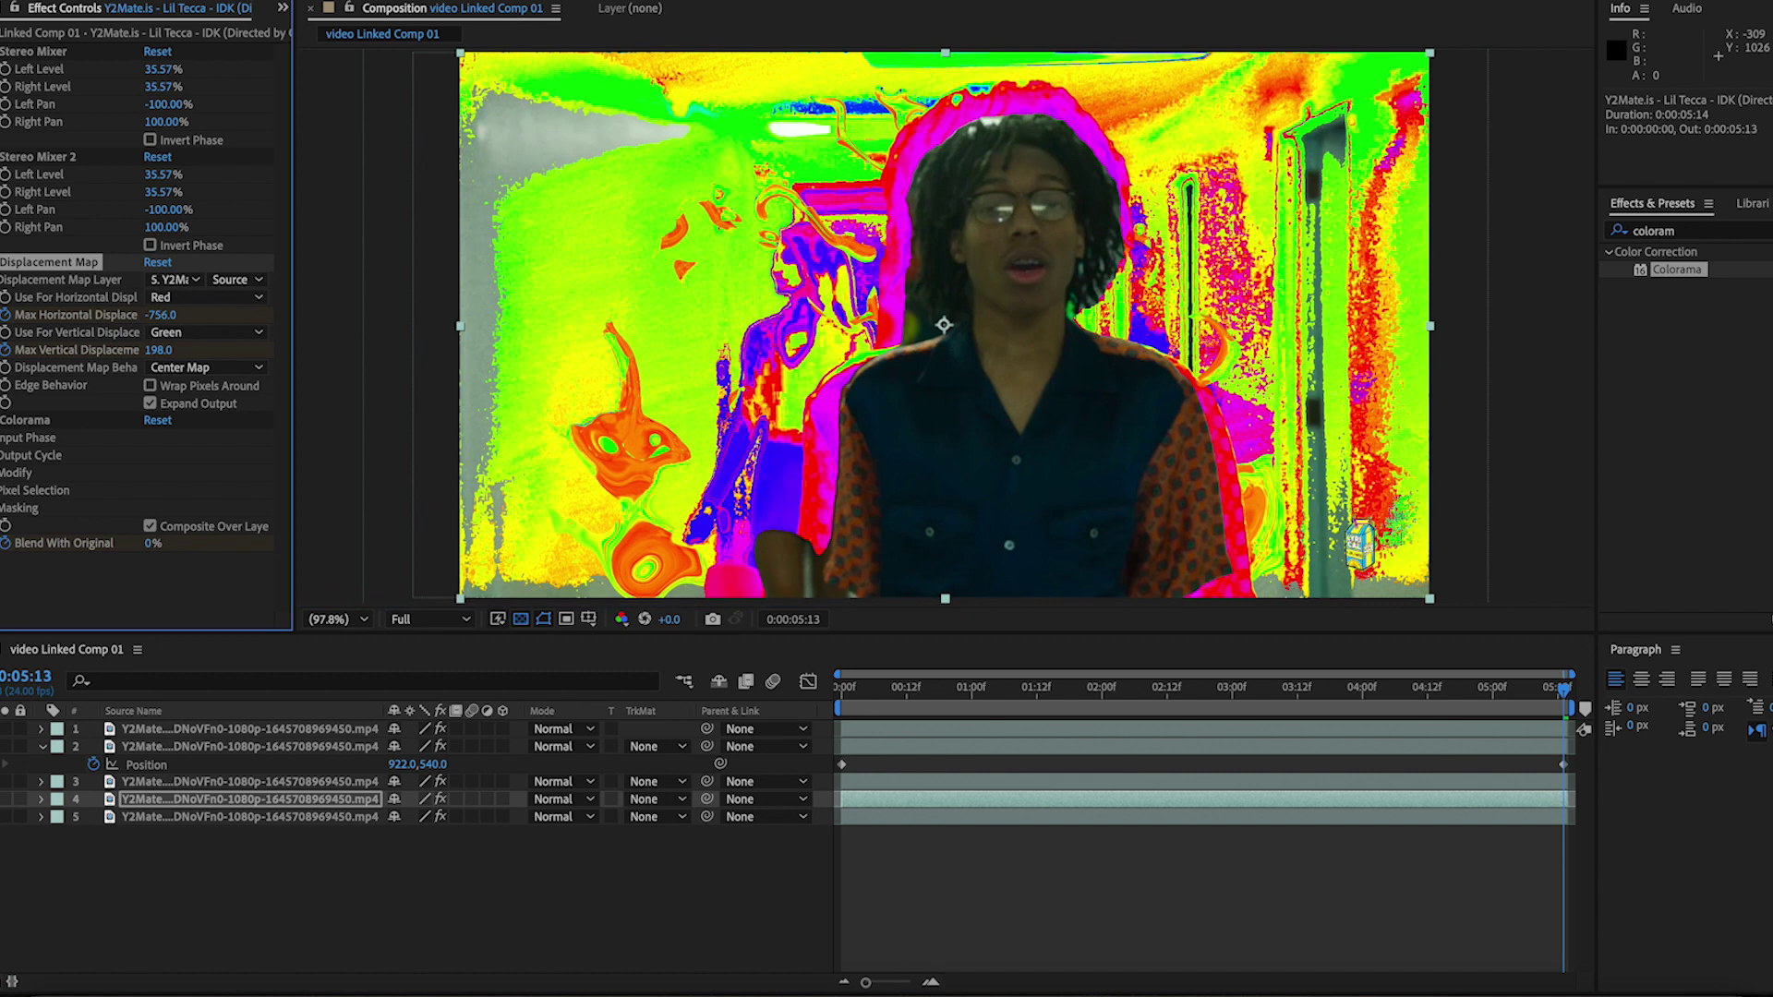
Preview the animated background from the start of the clip and return to 0:00:00:00
{"action": "left_click_drag", "start_coordinate": [919, 691], "coordinate": [790, 694]}
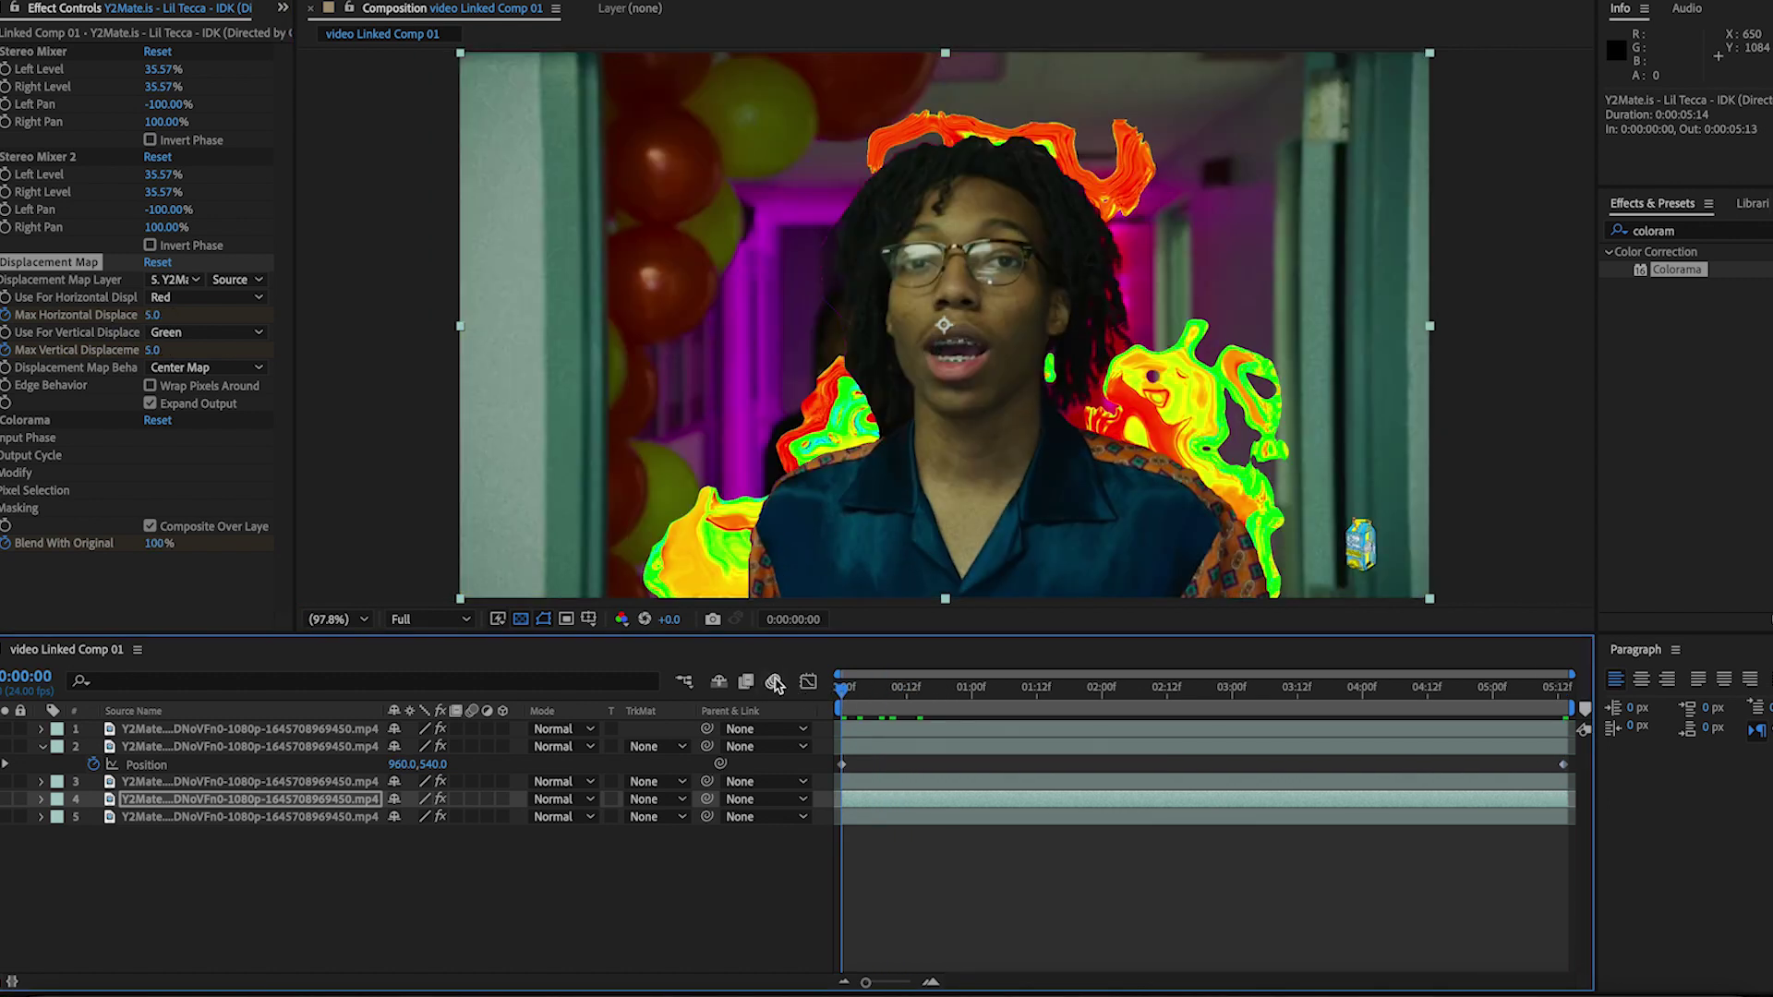
{"action": "key", "text": "space"}
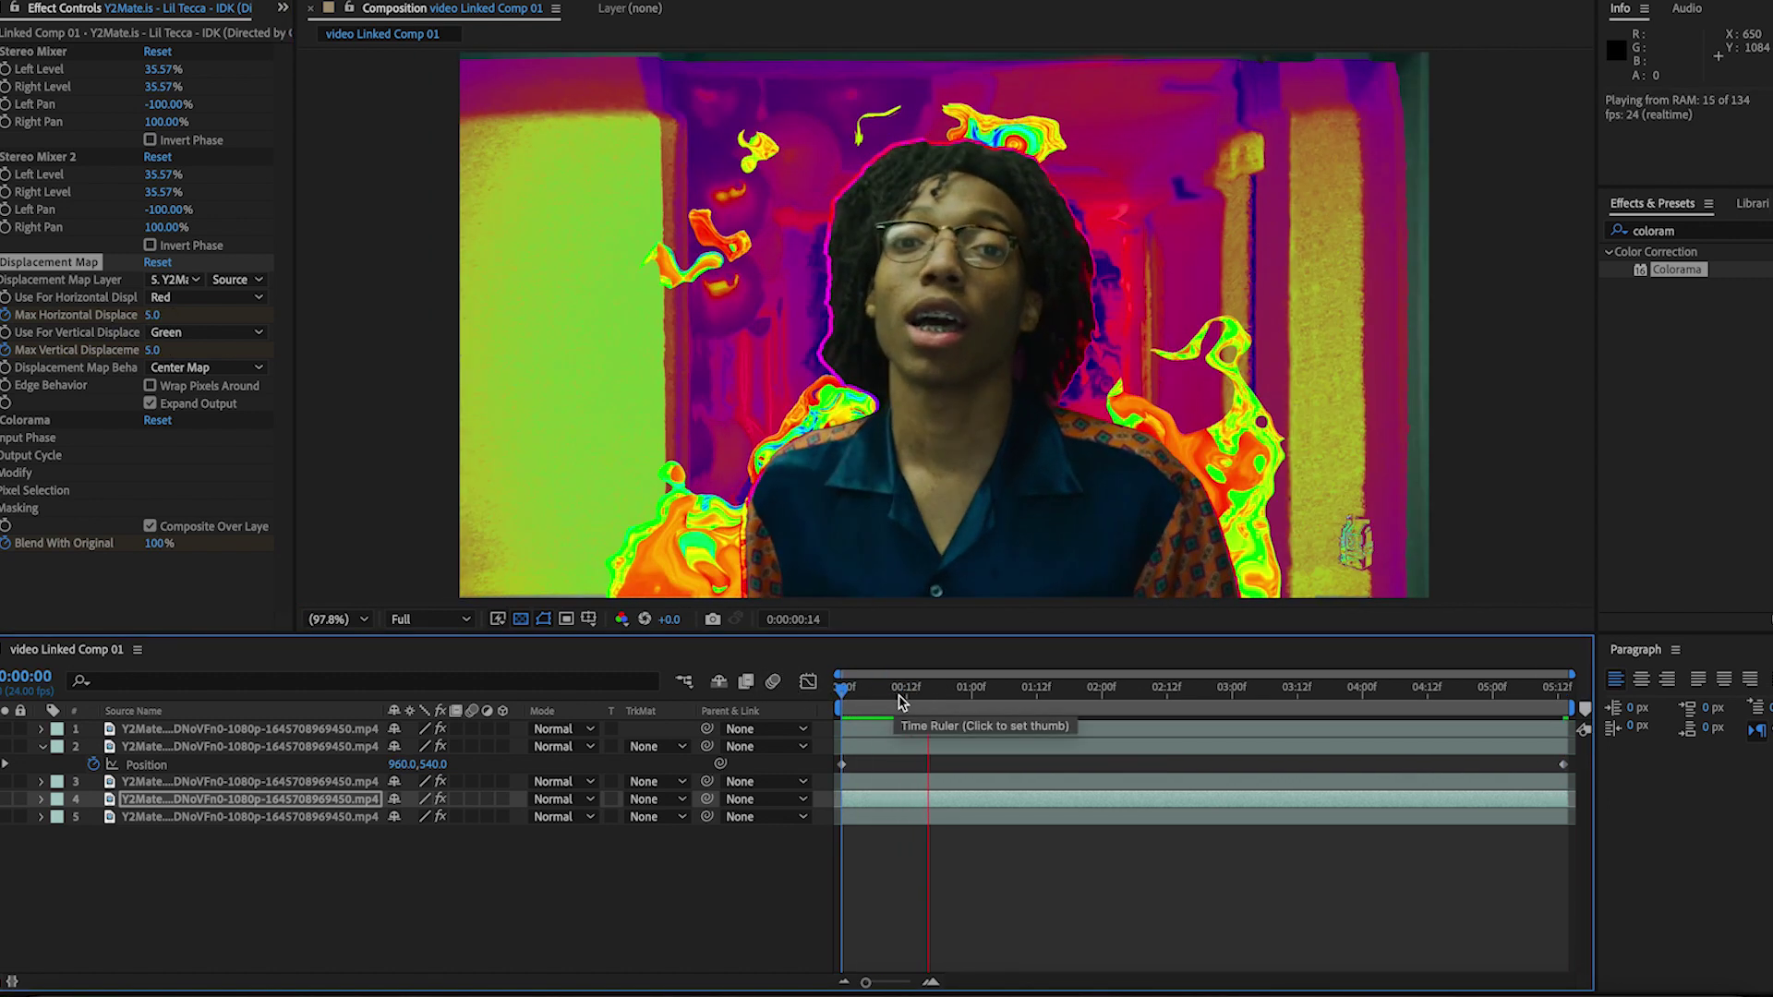
{"action": "left_click", "coordinate": [958, 695]}
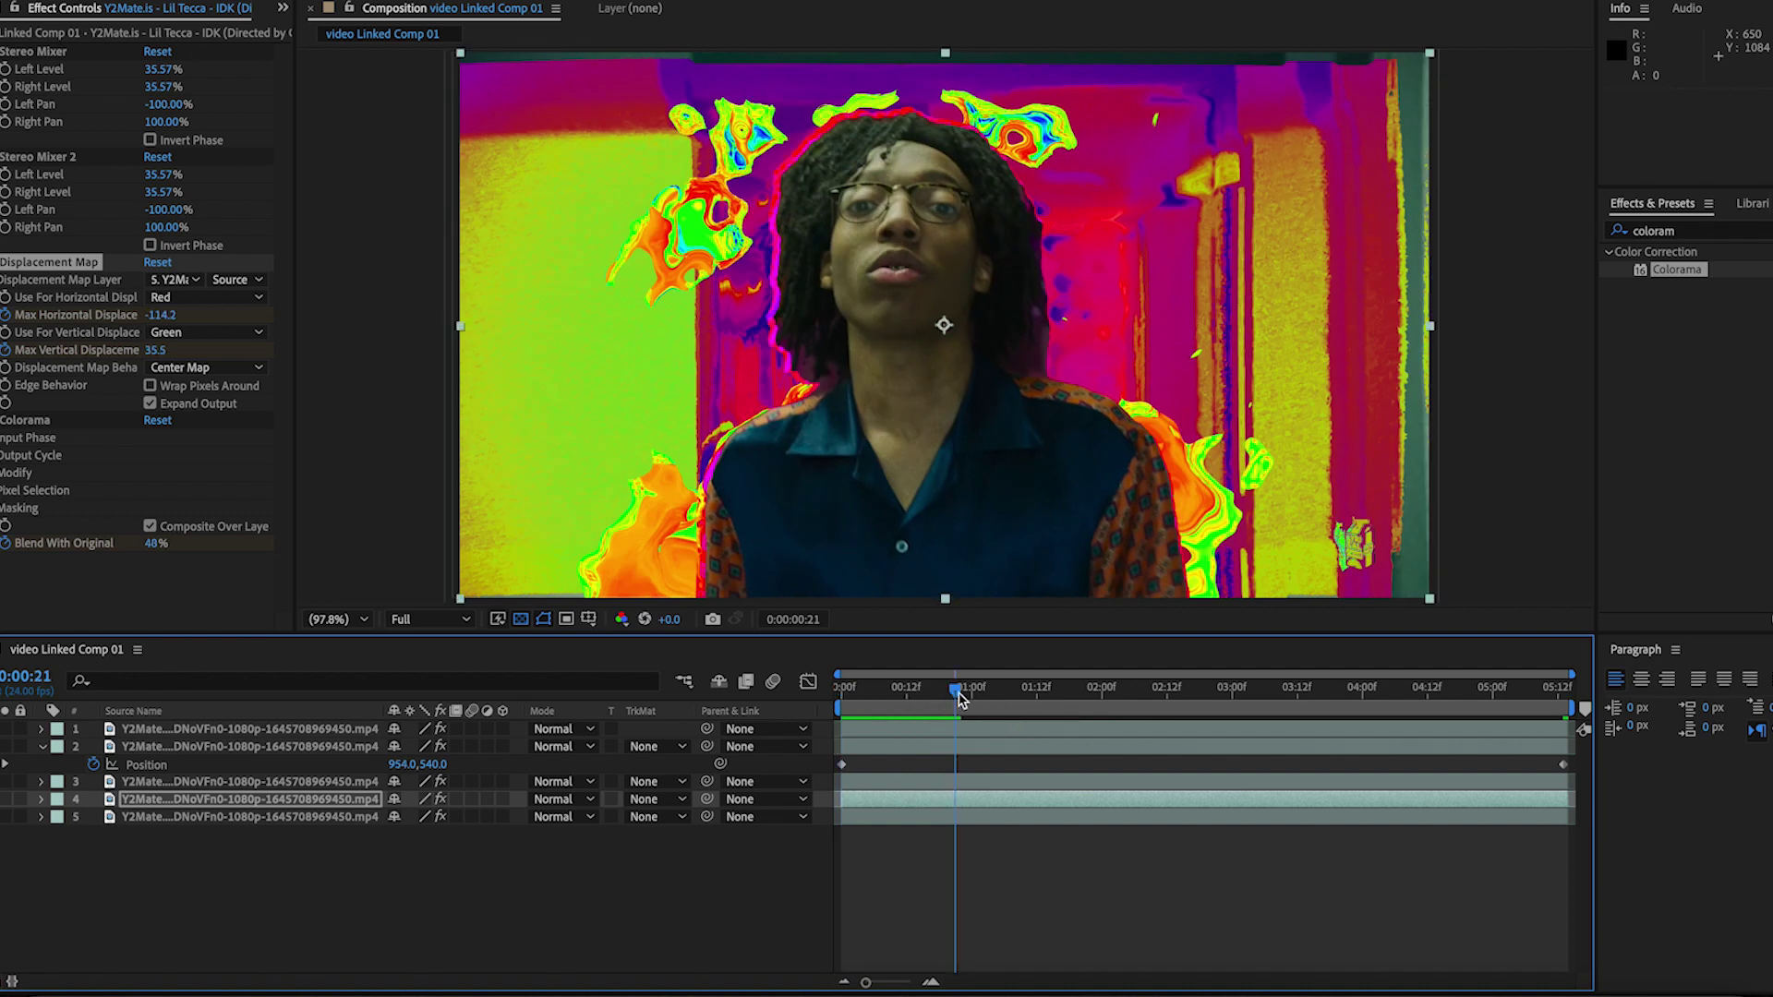
{"action": "left_click_drag", "start_coordinate": [960, 699], "coordinate": [838, 721]}
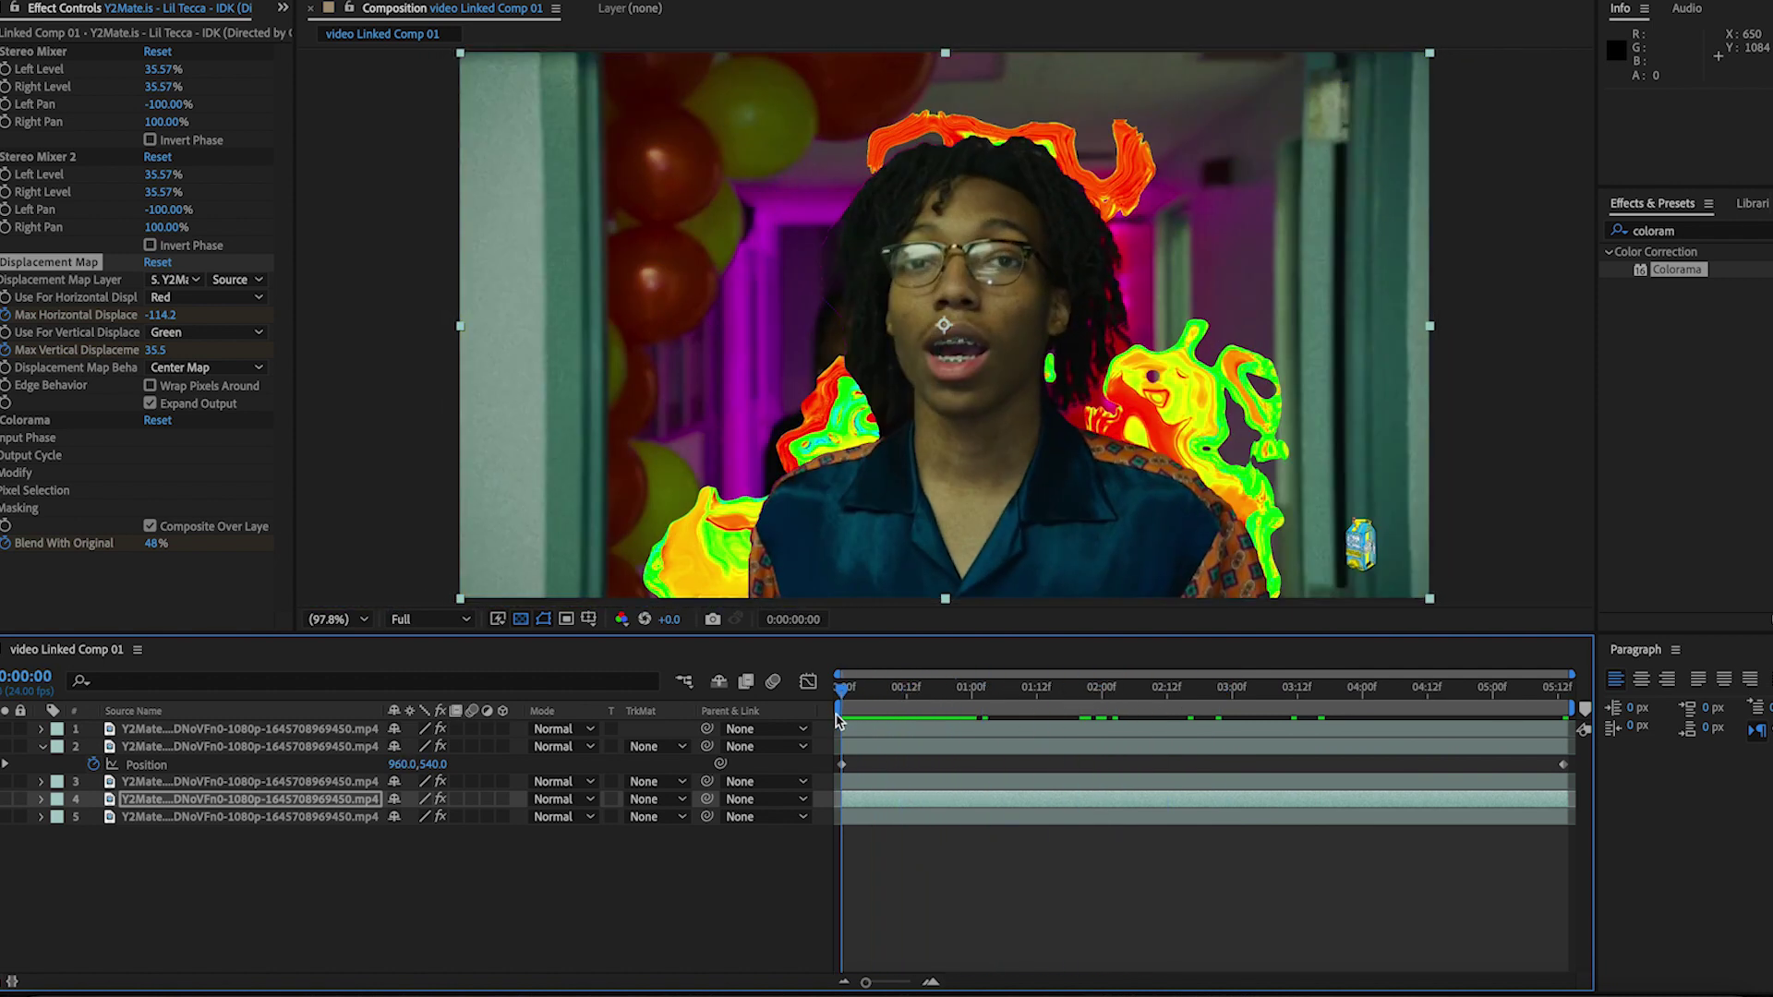
Duplicate the top cutout layer and animate the lower copy's Position from 960, 540 at 0:00:00:00 to 824, 540 at 0:00:02:11
{"action": "left_click", "coordinate": [221, 729]}
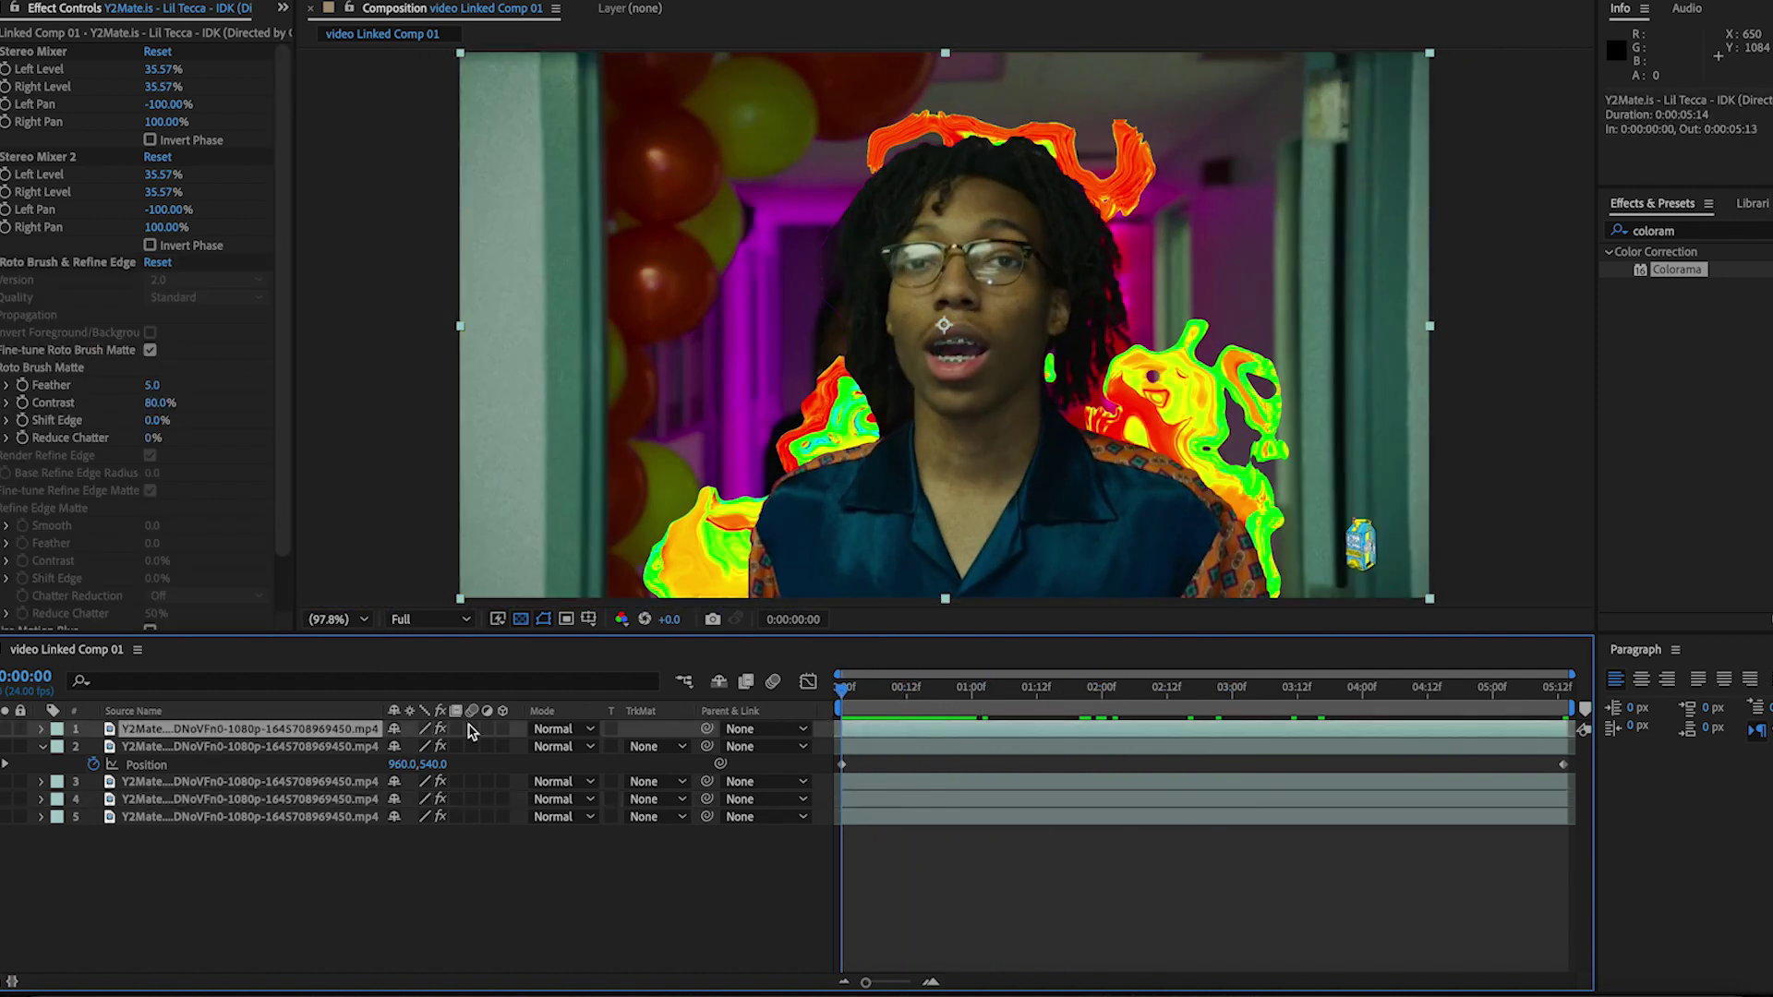
{"action": "key", "text": "ctrl+d"}
{"action": "left_click", "coordinate": [305, 750]}
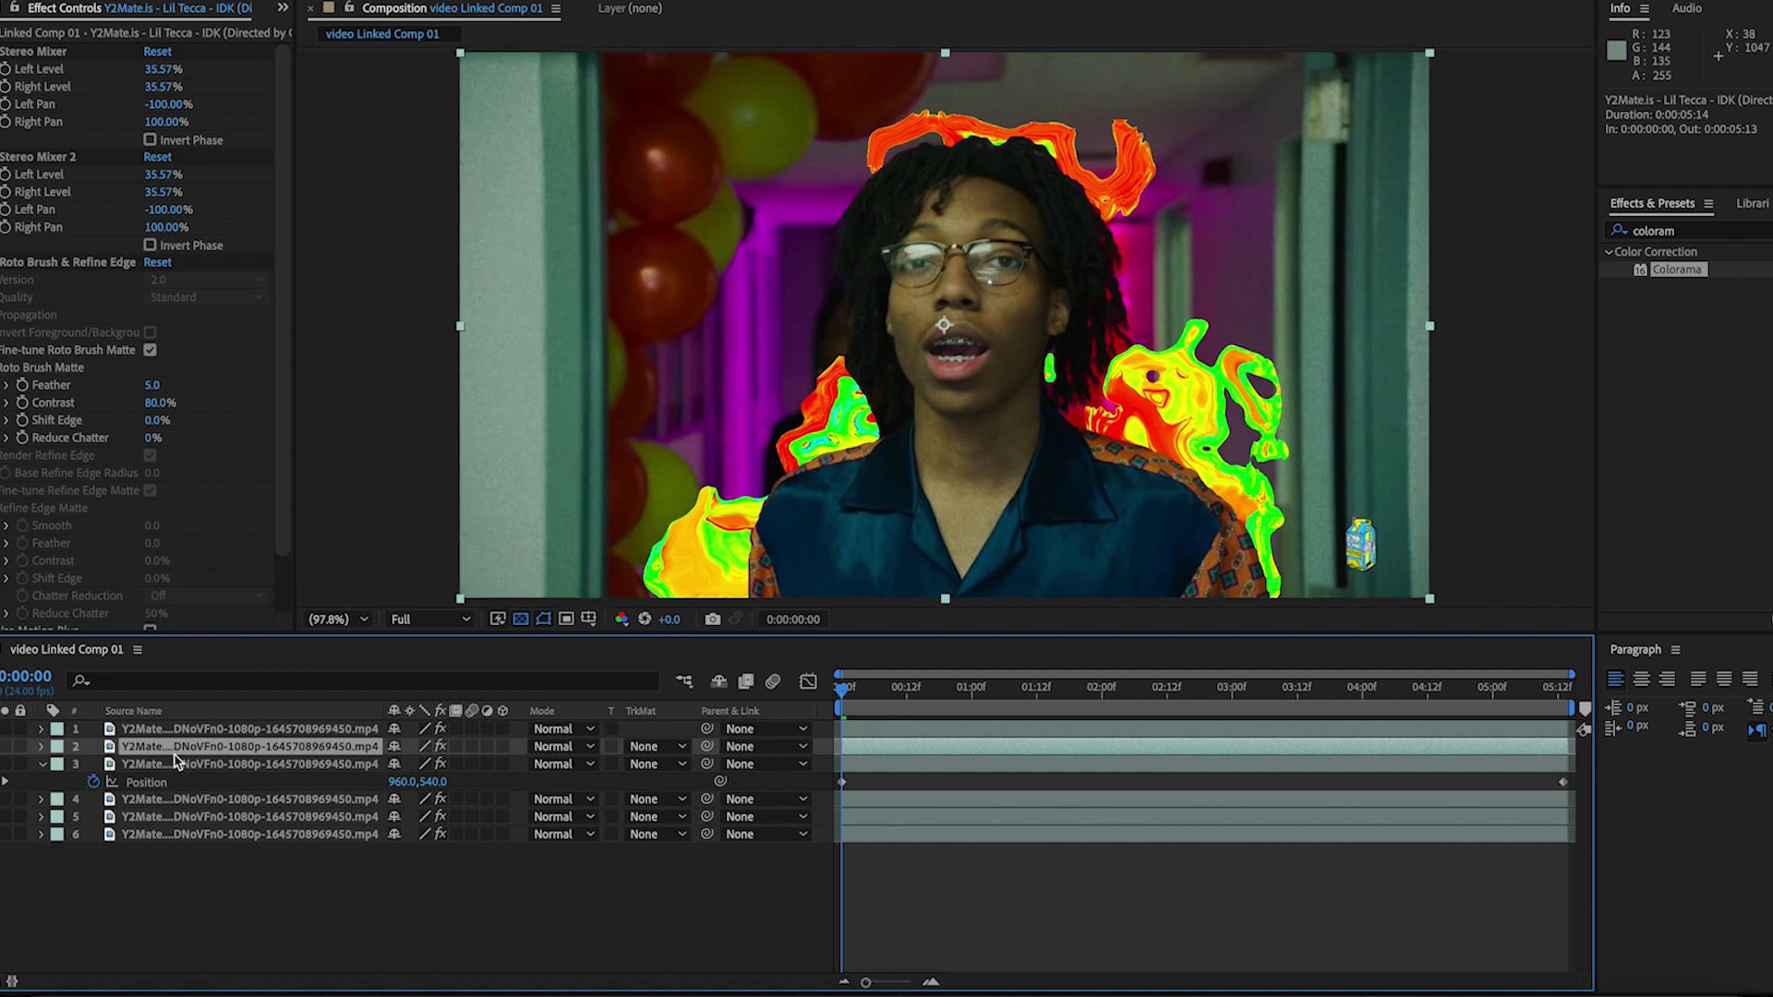
{"action": "key", "text": "p"}
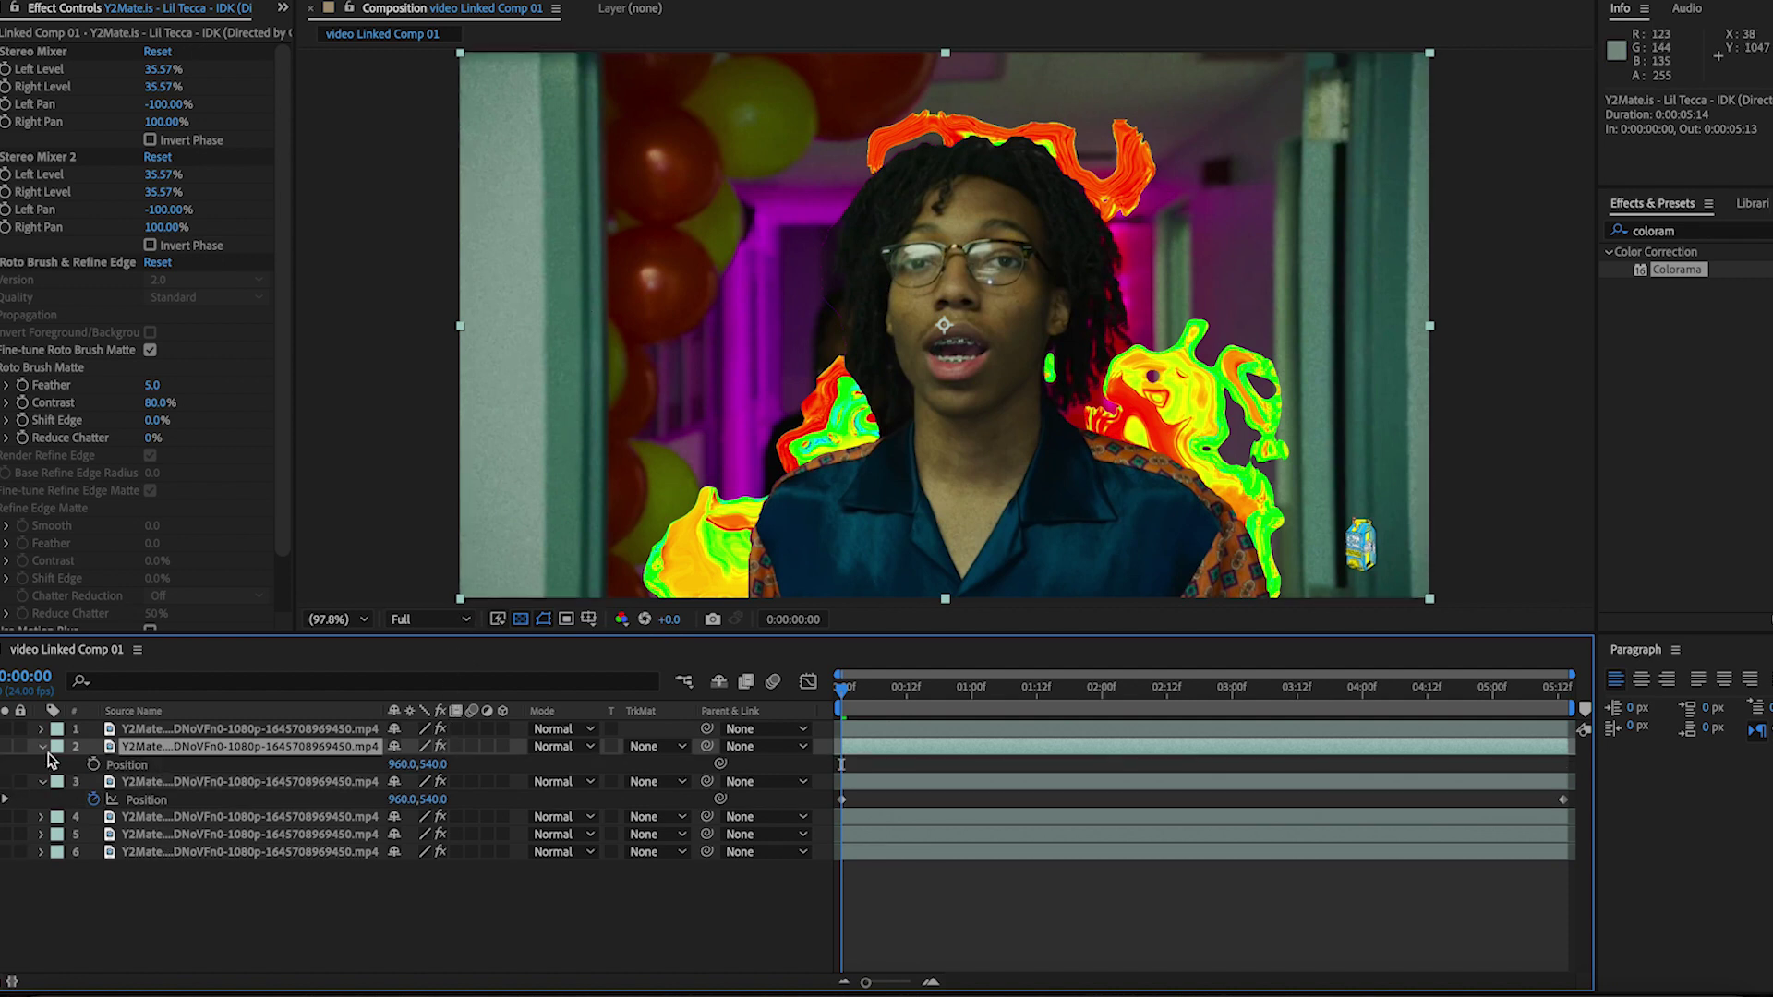
{"action": "left_click", "coordinate": [93, 764]}
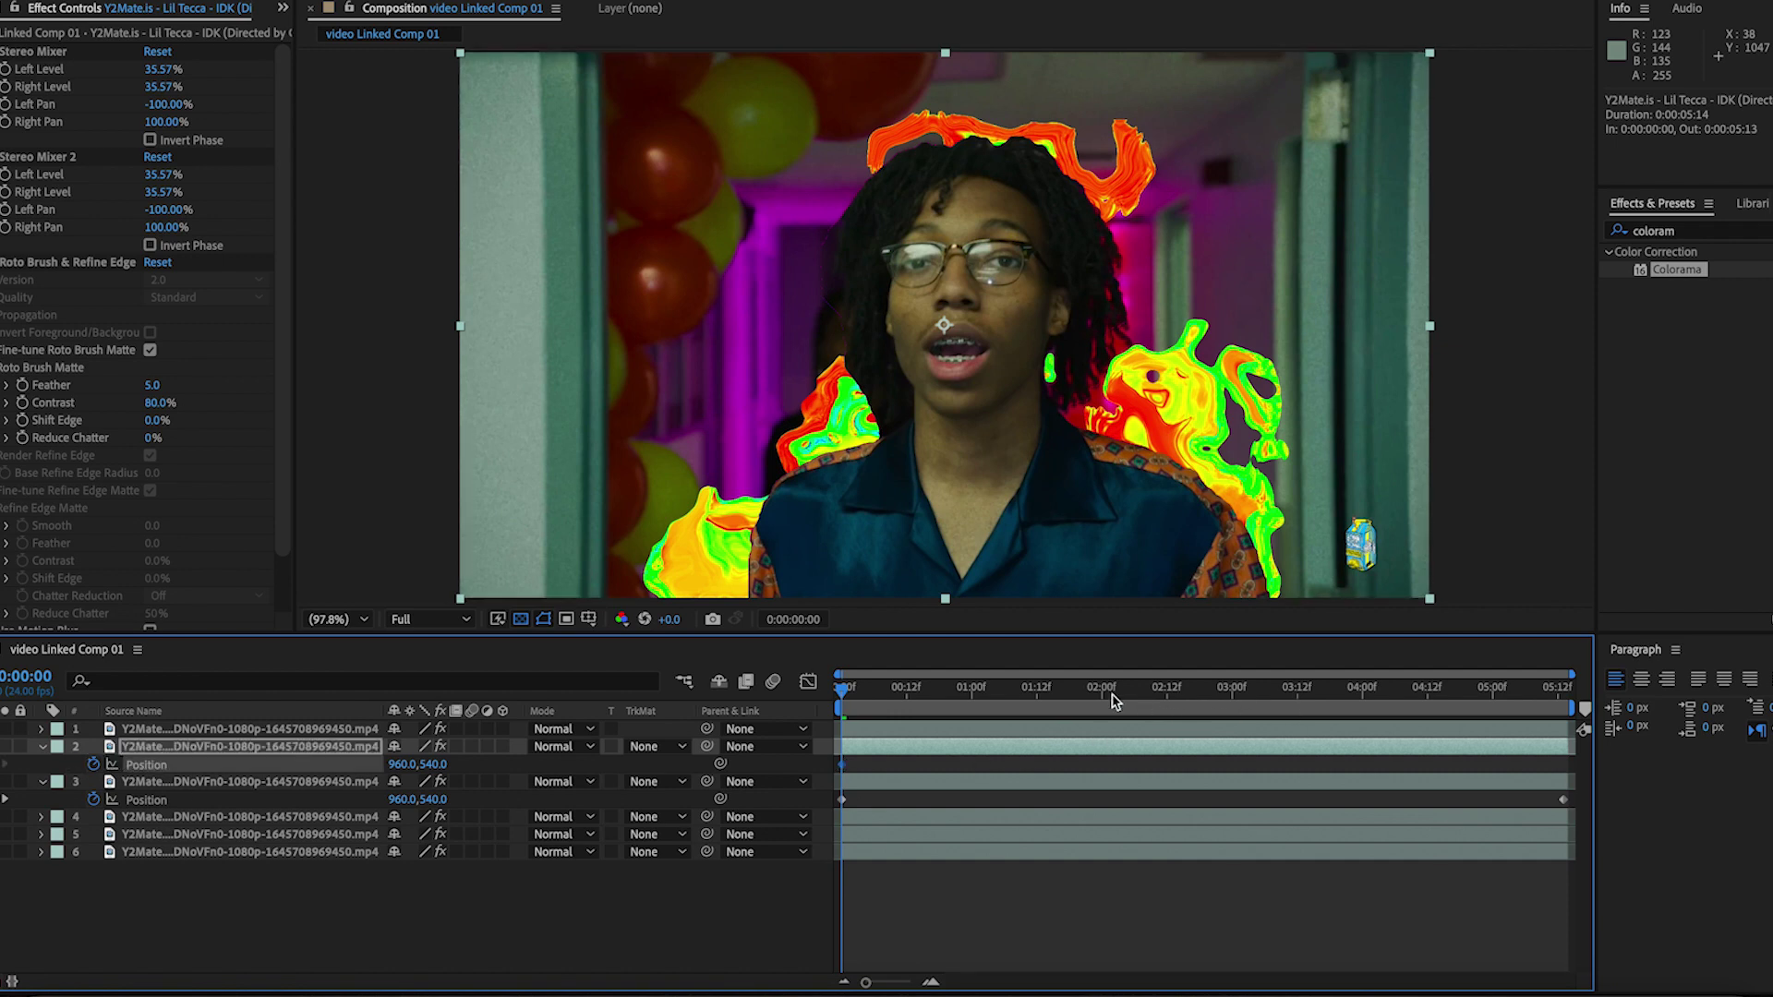
{"action": "left_click", "coordinate": [1161, 689]}
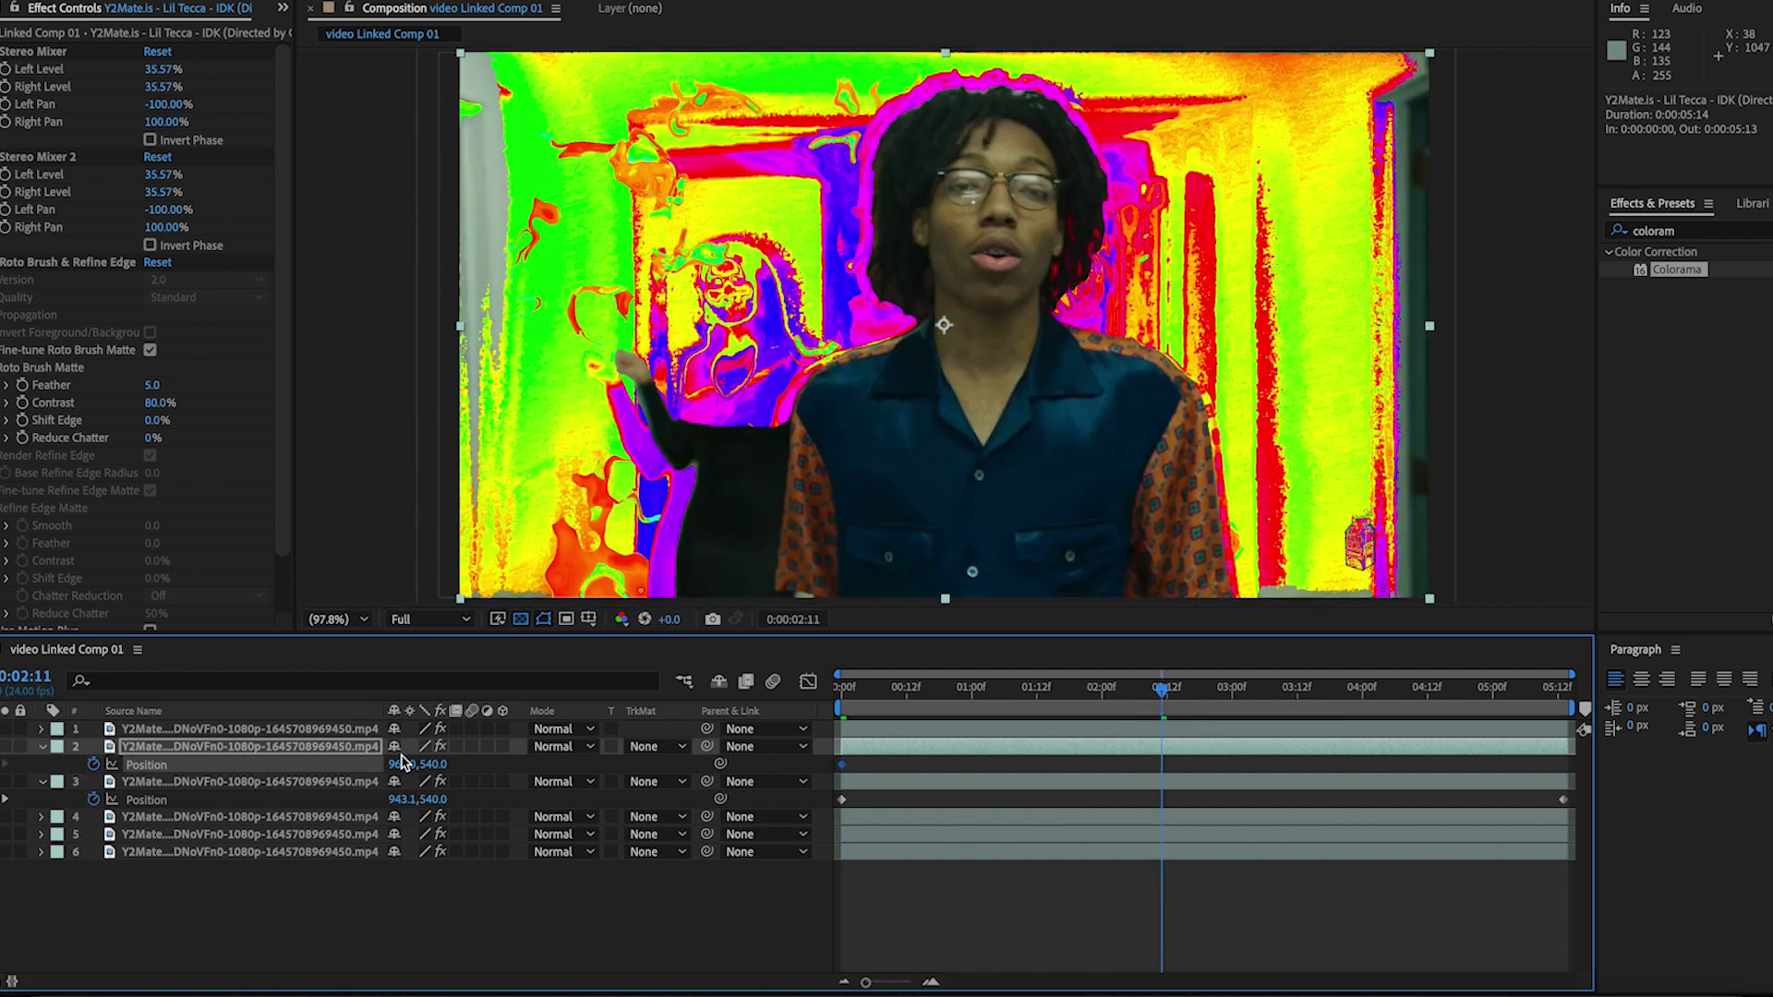
{"action": "left_click_drag", "start_coordinate": [384, 765], "coordinate": [268, 763]}
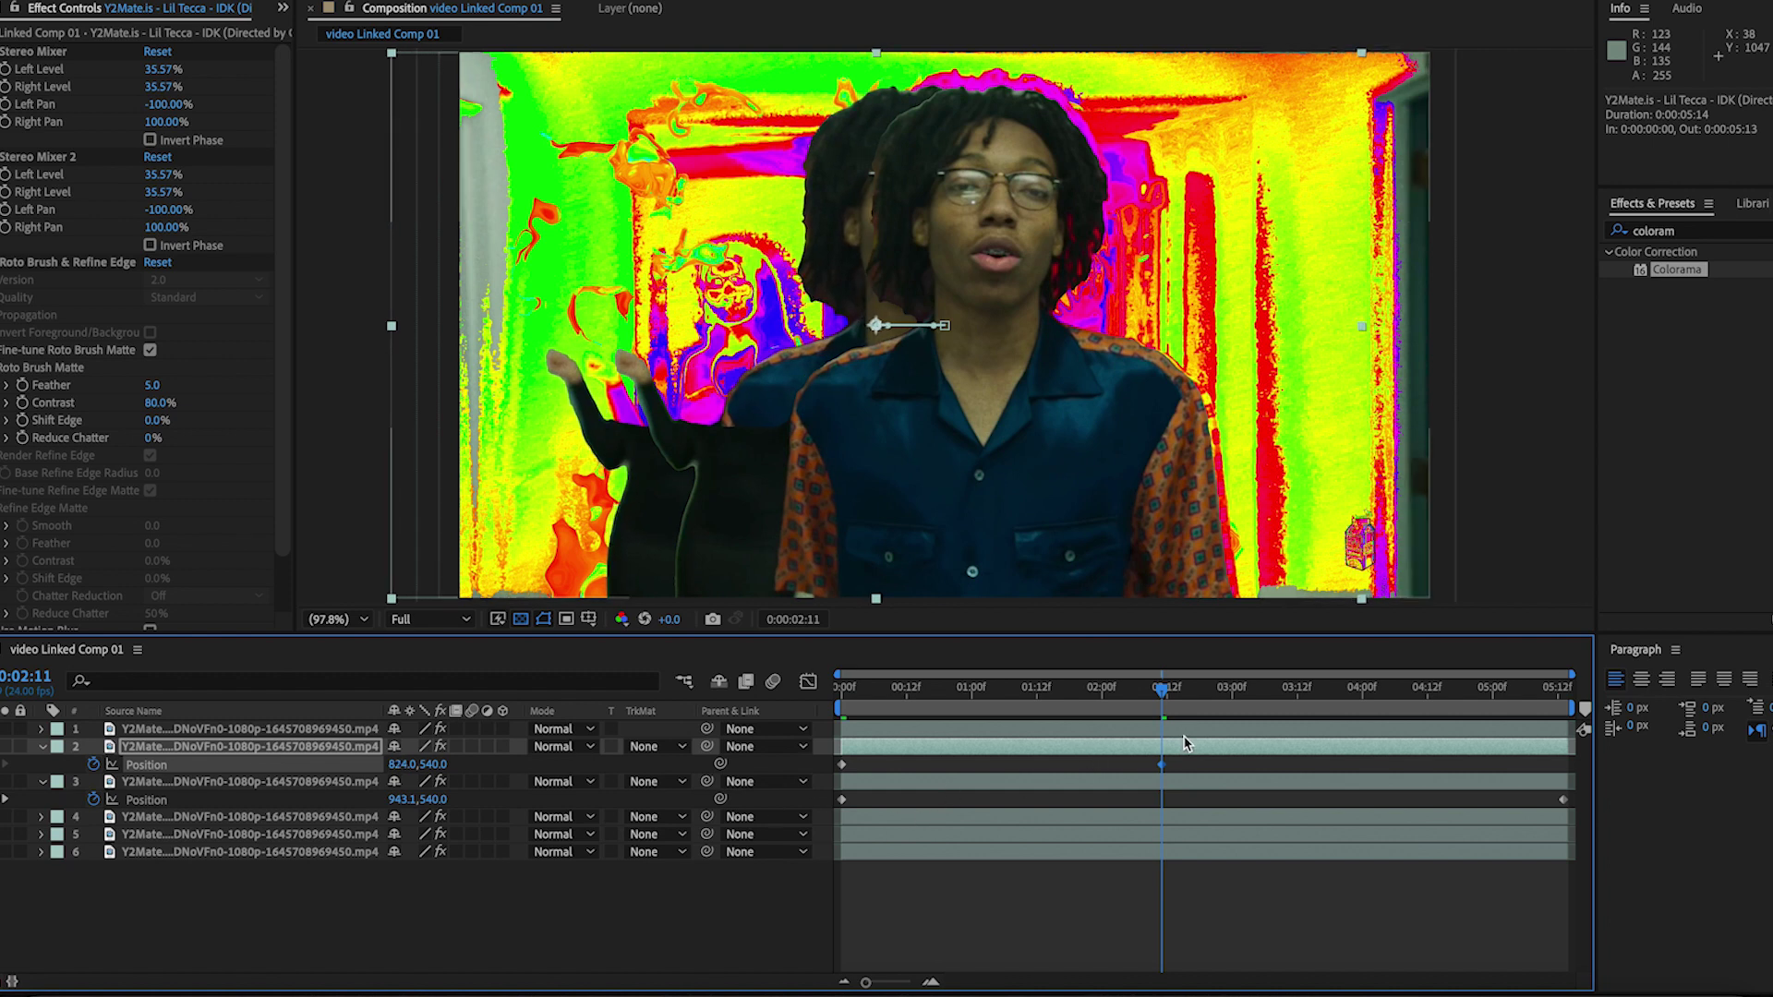
Duplicate the animated cutout twice, setting the copies' X Position at 0:00:02:11 to 695 and 559
{"action": "key", "text": "ctrl+d"}
{"action": "left_click", "coordinate": [1165, 775]}
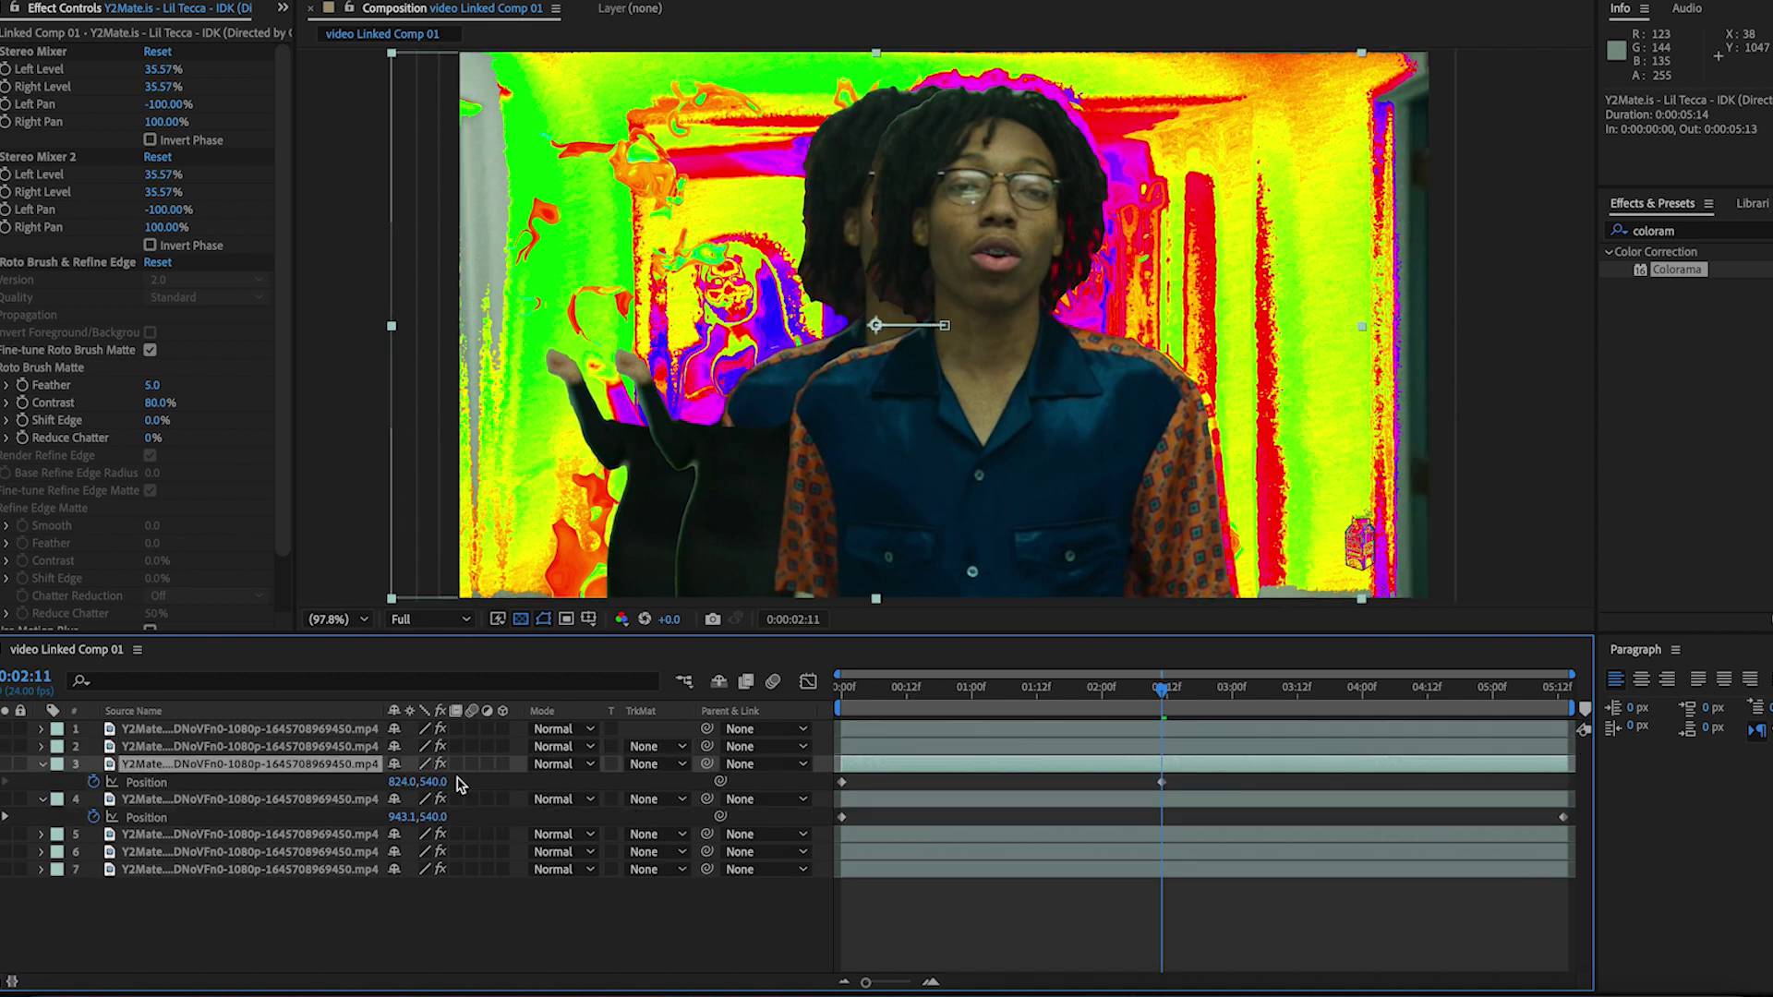
{"action": "left_click_drag", "start_coordinate": [401, 783], "coordinate": [258, 781]}
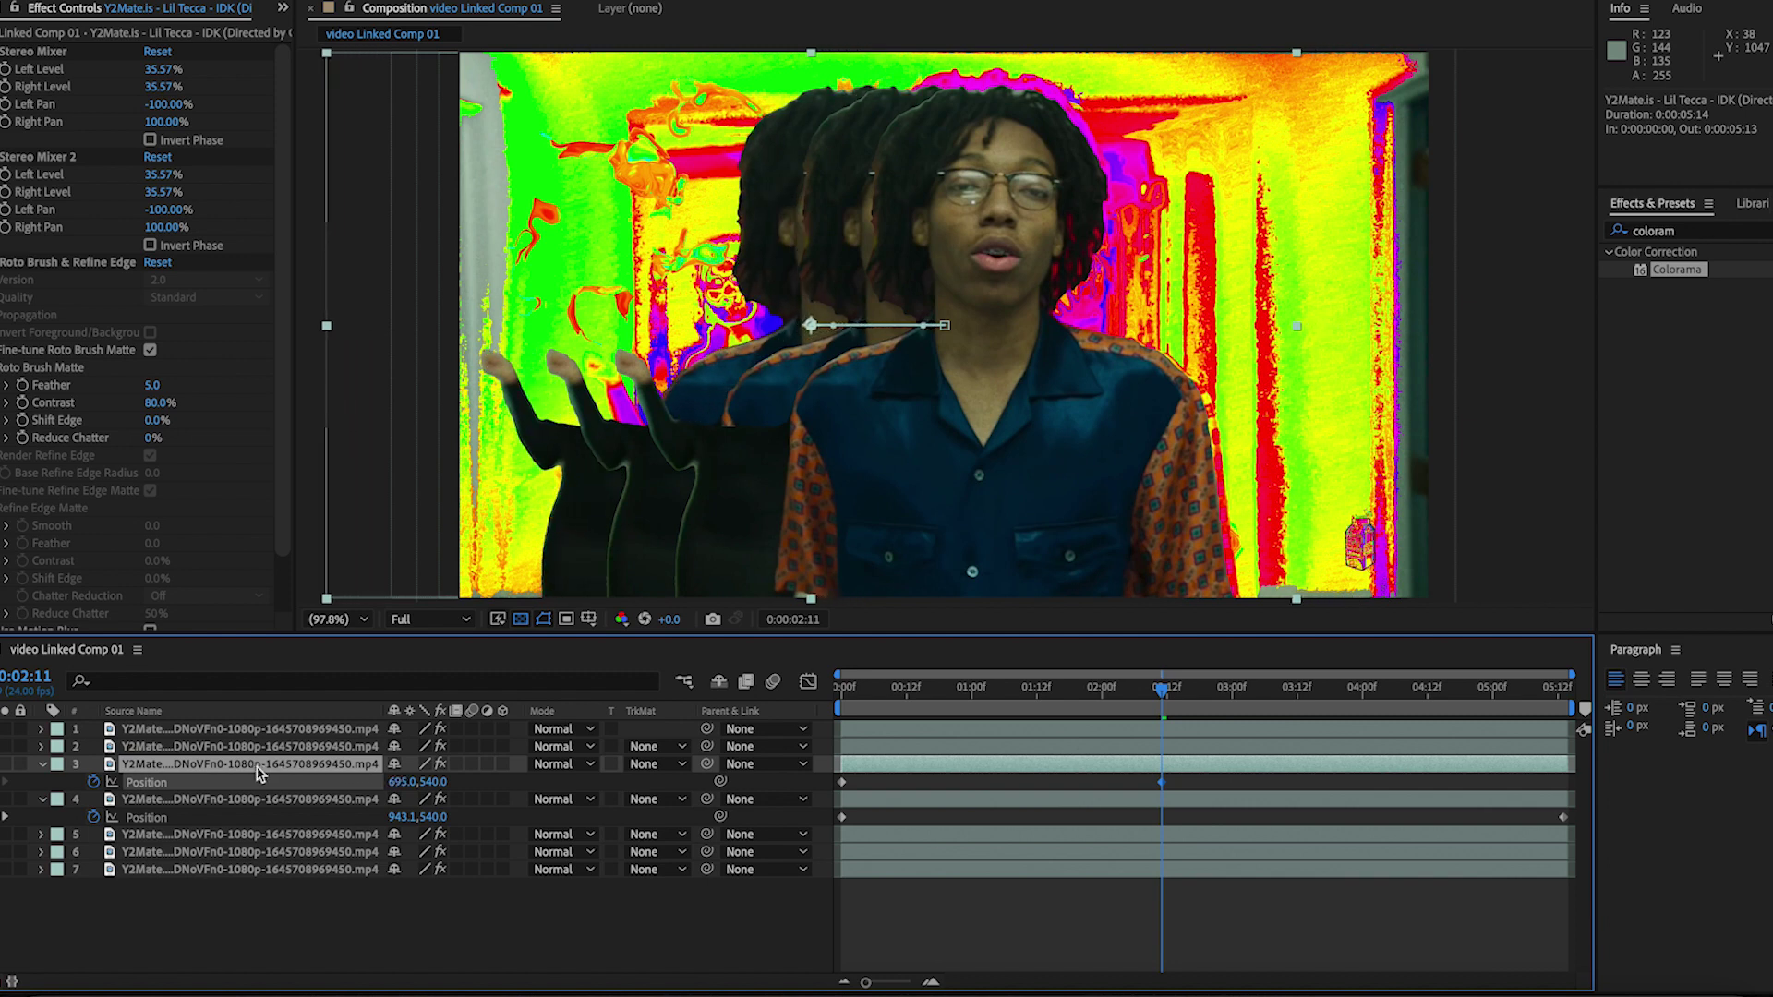
{"action": "key", "text": "ctrl+d"}
{"action": "left_click_drag", "start_coordinate": [409, 808], "coordinate": [331, 796]}
Add three more duplicates of the cutout, each shifted further left, with the last at Position 162, 540 at 0:00:02:11
{"action": "key", "text": "ctrl+d"}
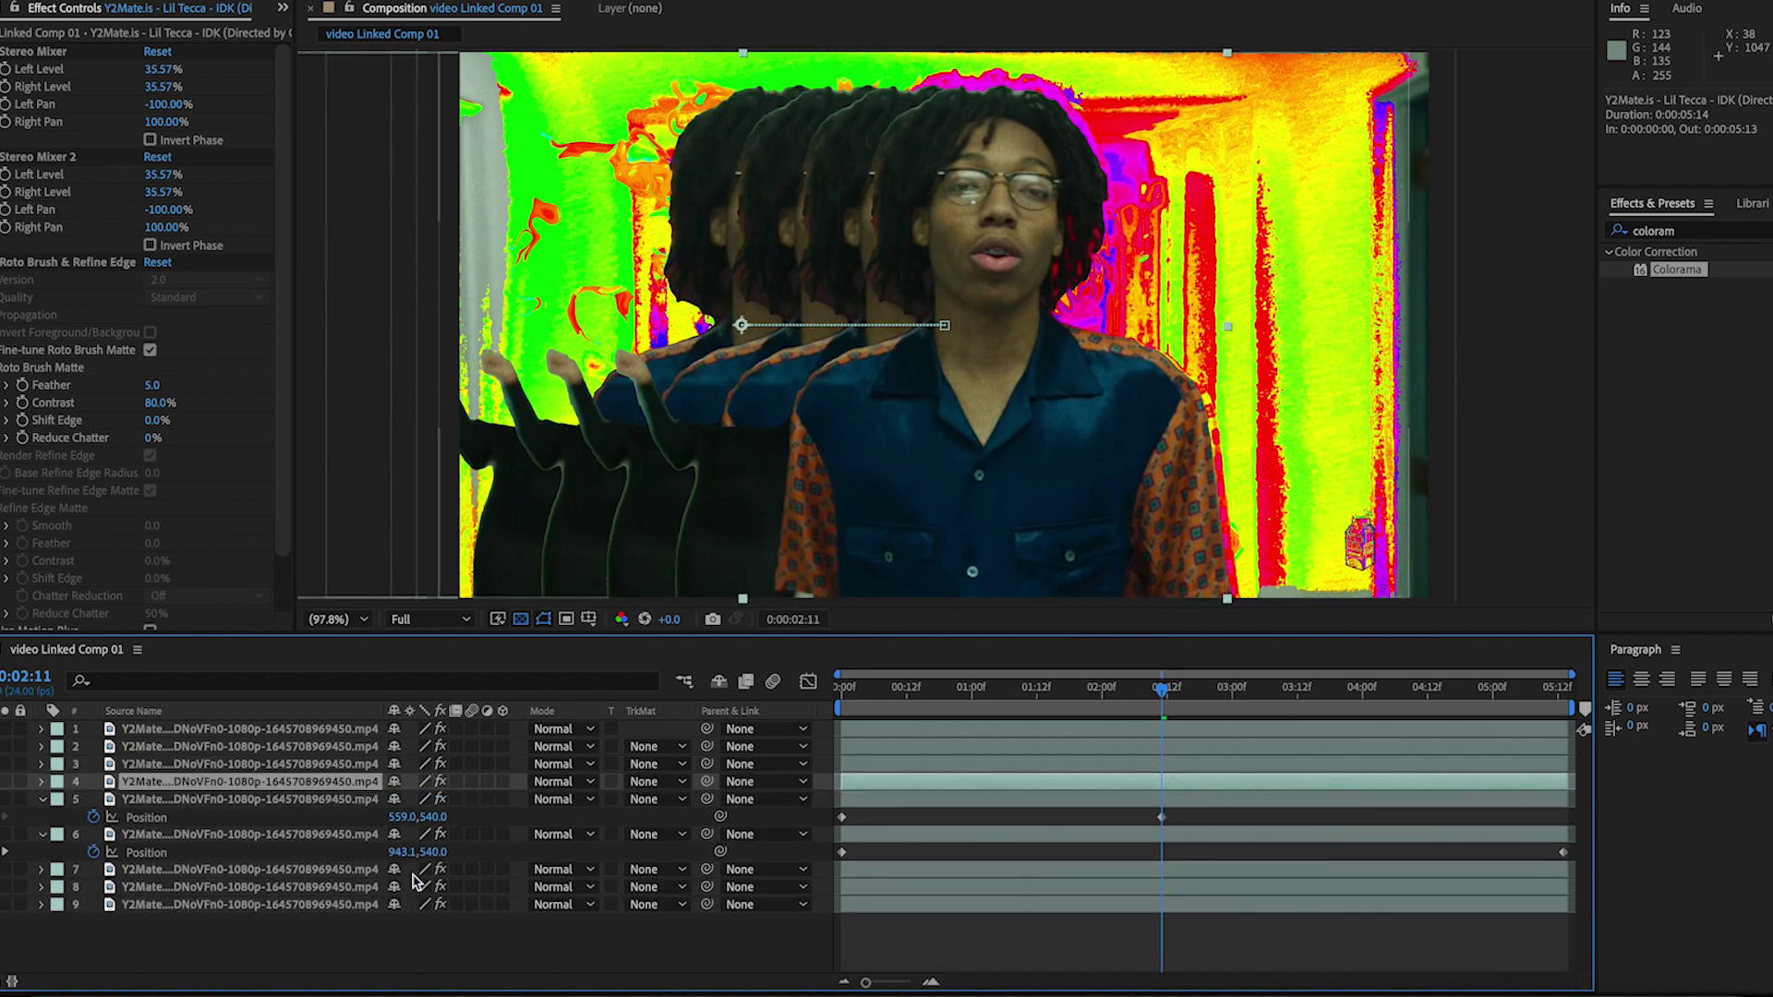
{"action": "left_click_drag", "start_coordinate": [411, 851], "coordinate": [268, 843]}
{"action": "key", "text": "ctrl+z"}
{"action": "key", "text": "ctrl+d"}
{"action": "key", "text": "ctrl+d"}
{"action": "left_click", "coordinate": [255, 834]}
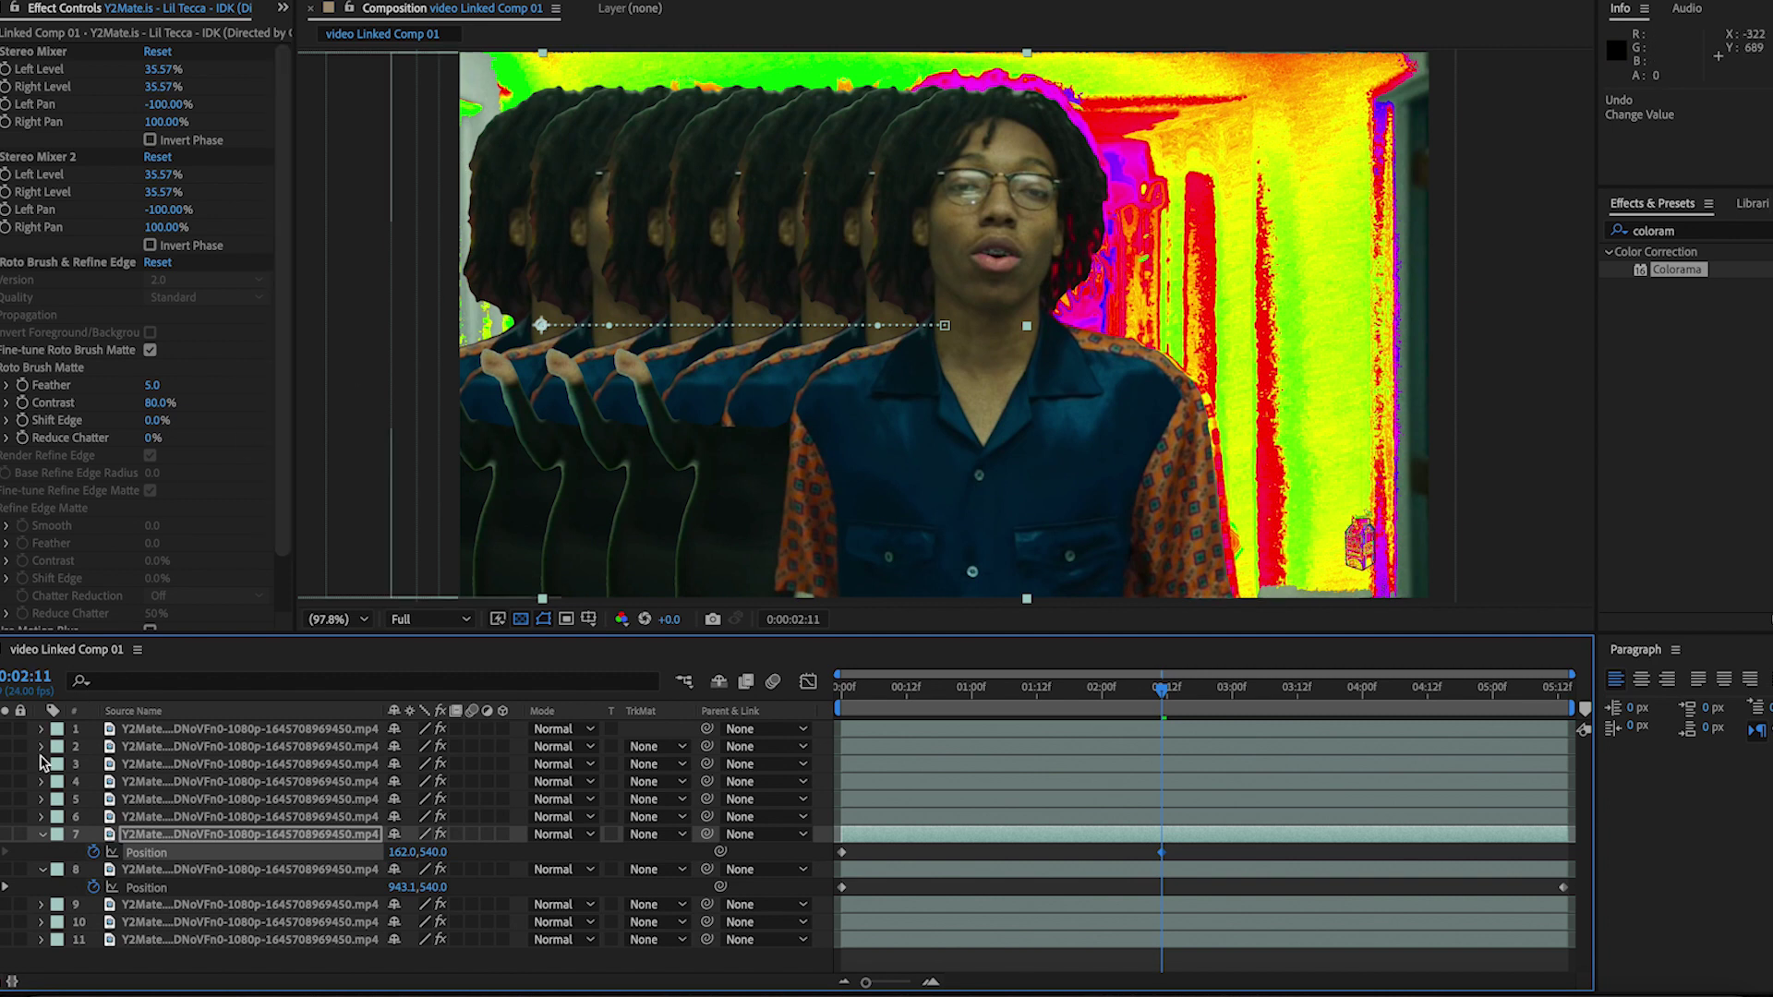
Pre-compose layers 2 through 8 as Pre-comp 1, moving all attributes into the new composition
{"action": "left_click", "coordinate": [42, 836]}
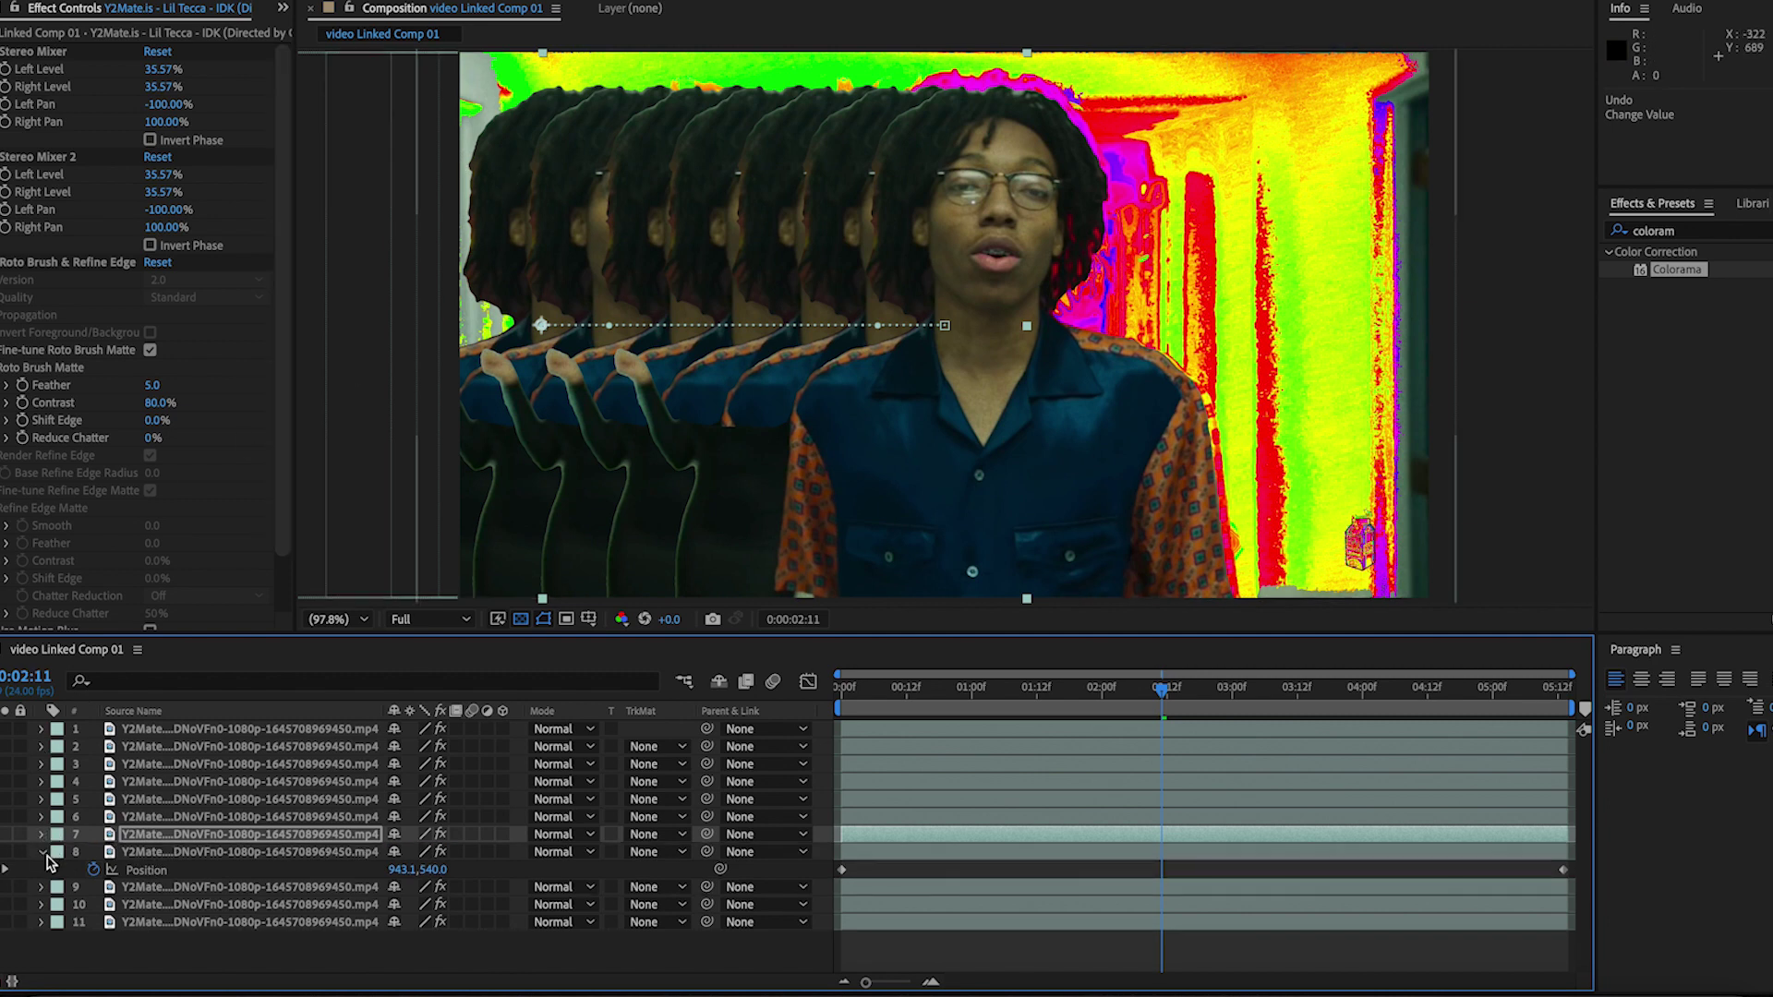
{"action": "left_click", "coordinate": [45, 854]}
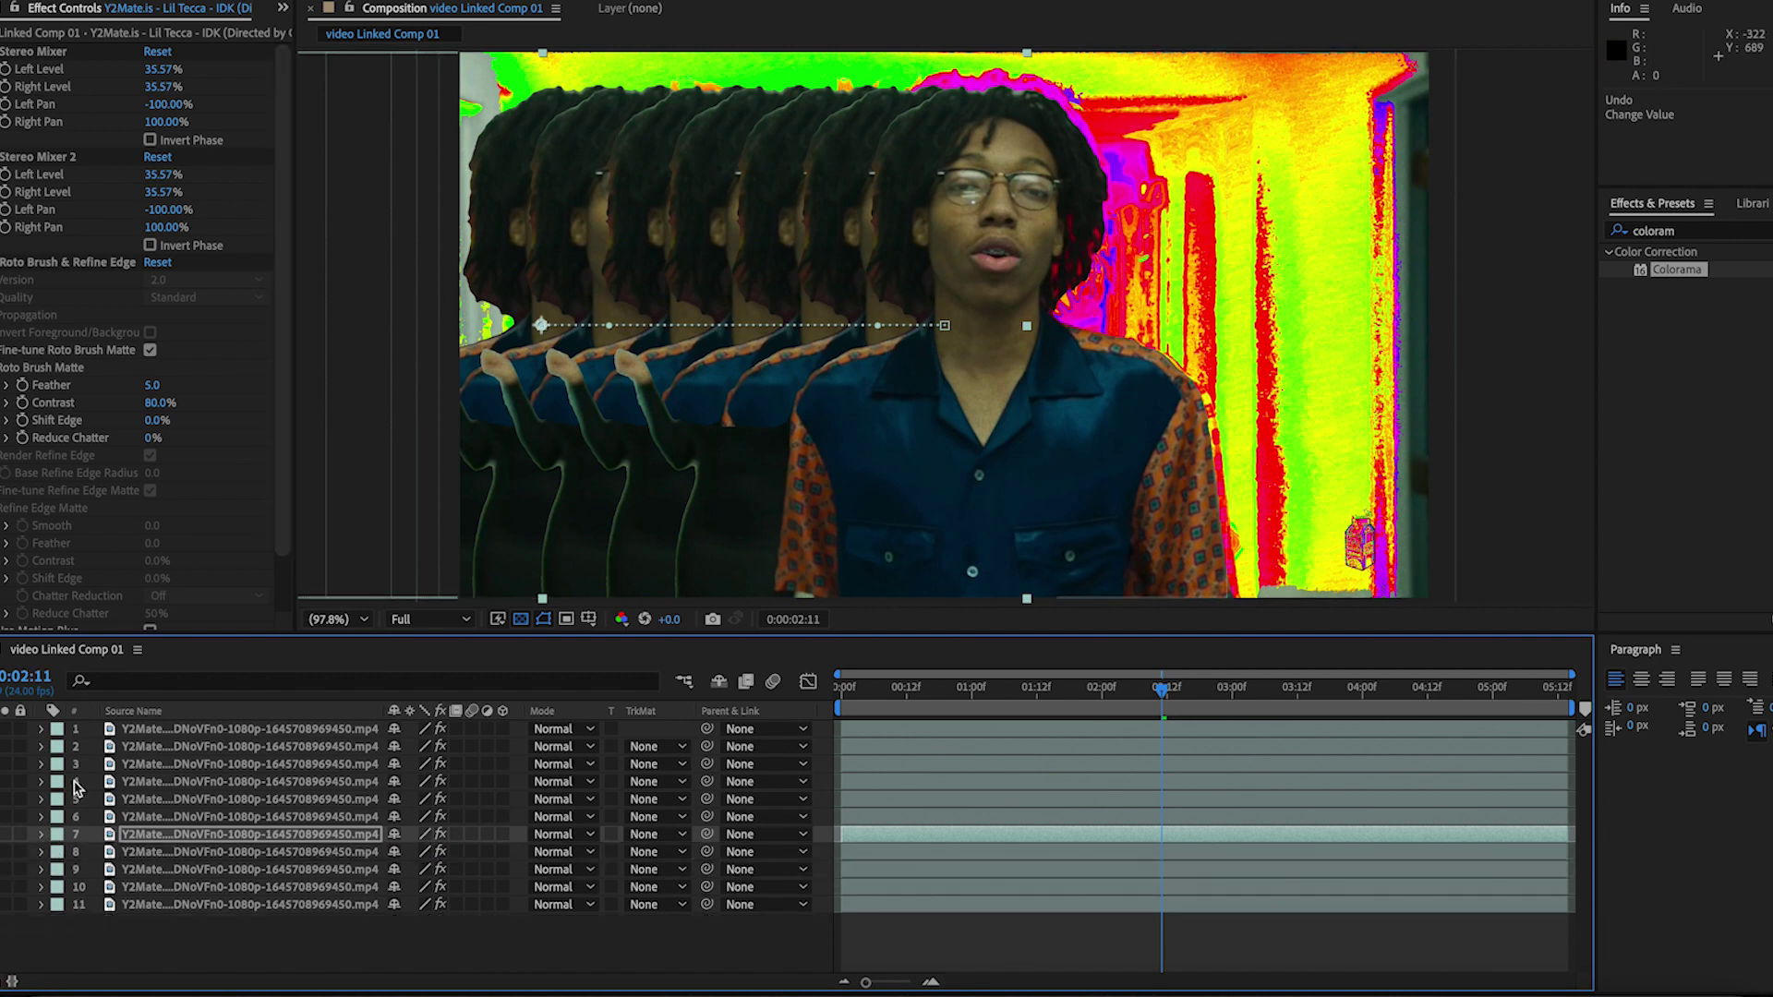
{"action": "left_click", "coordinate": [174, 751]}
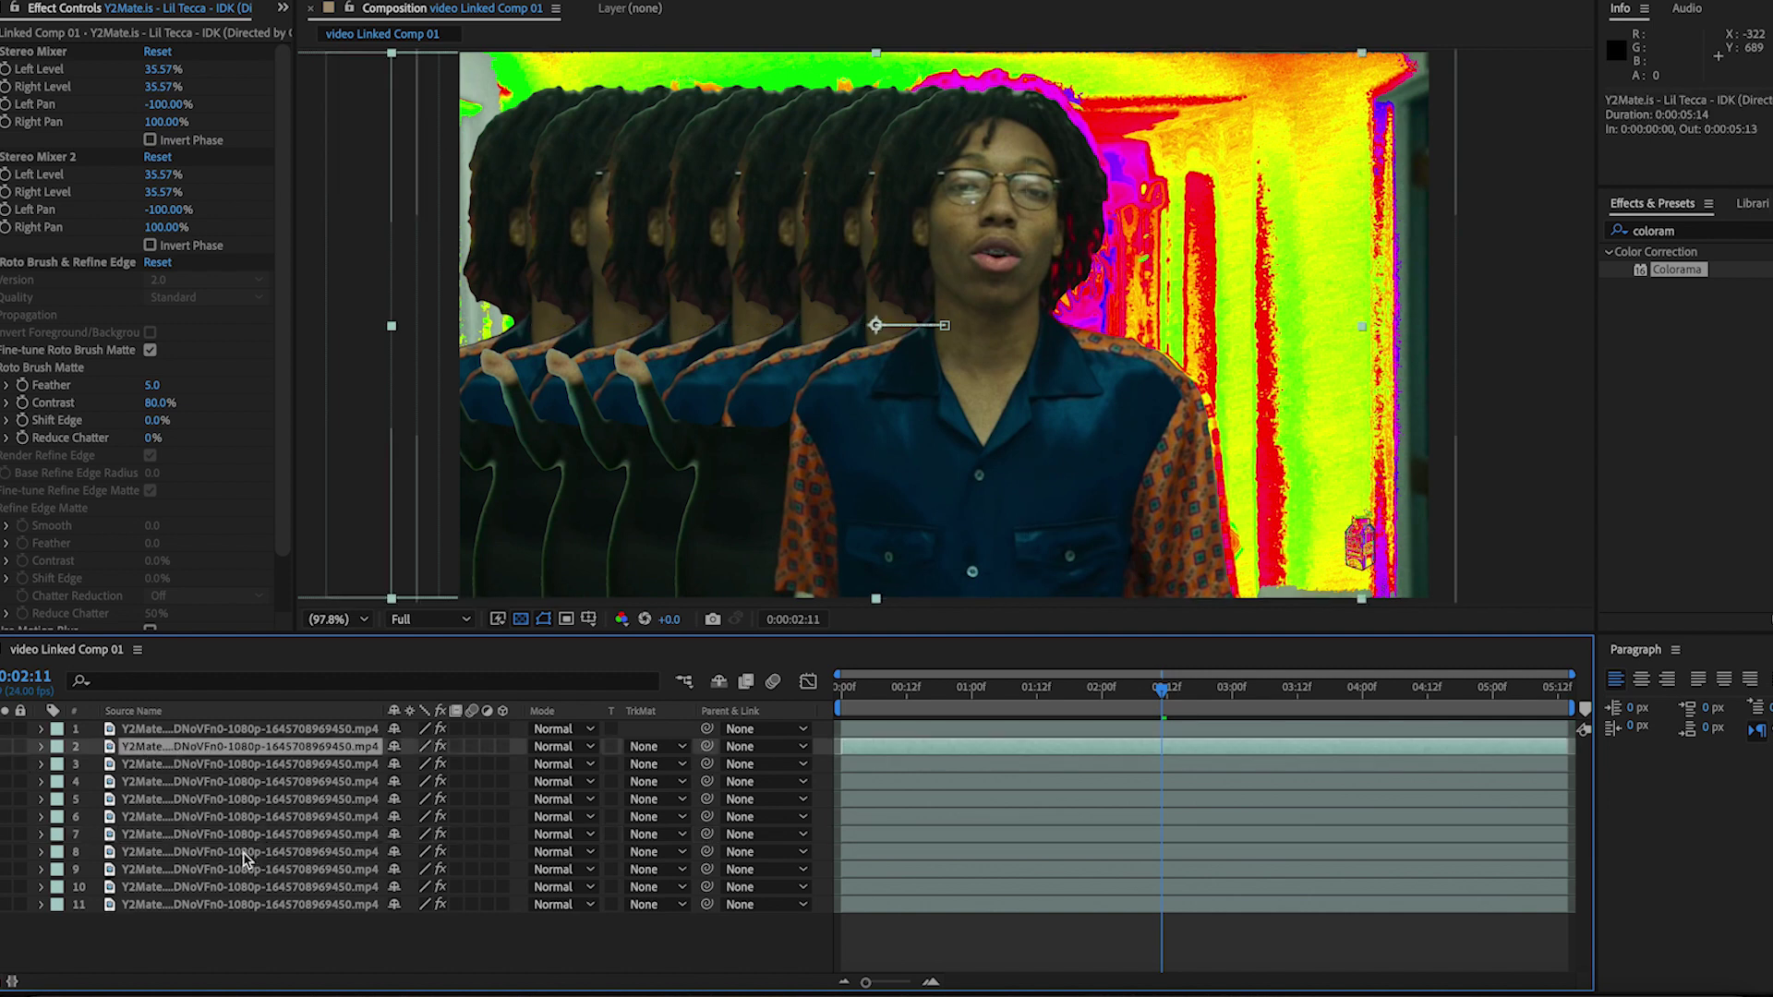
{"action": "left_click", "coordinate": [266, 853]}
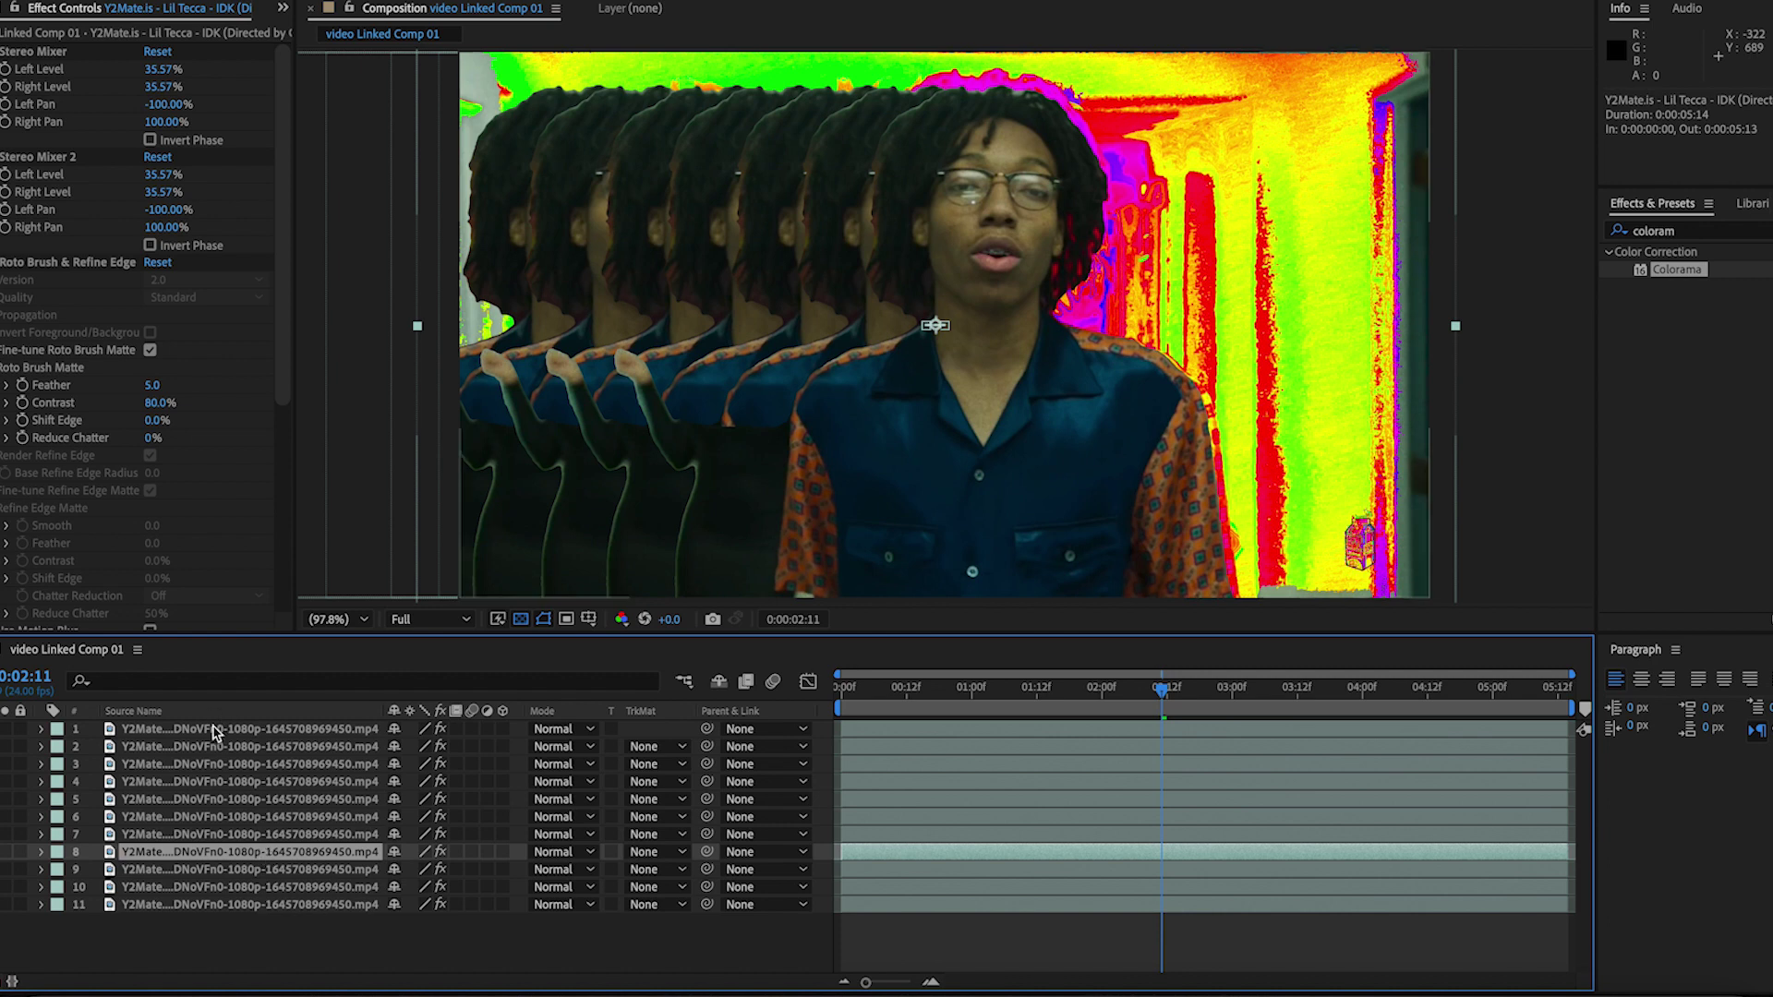
{"action": "left_click", "coordinate": [205, 752], "text": "shift"}
{"action": "right_click", "coordinate": [207, 753]}
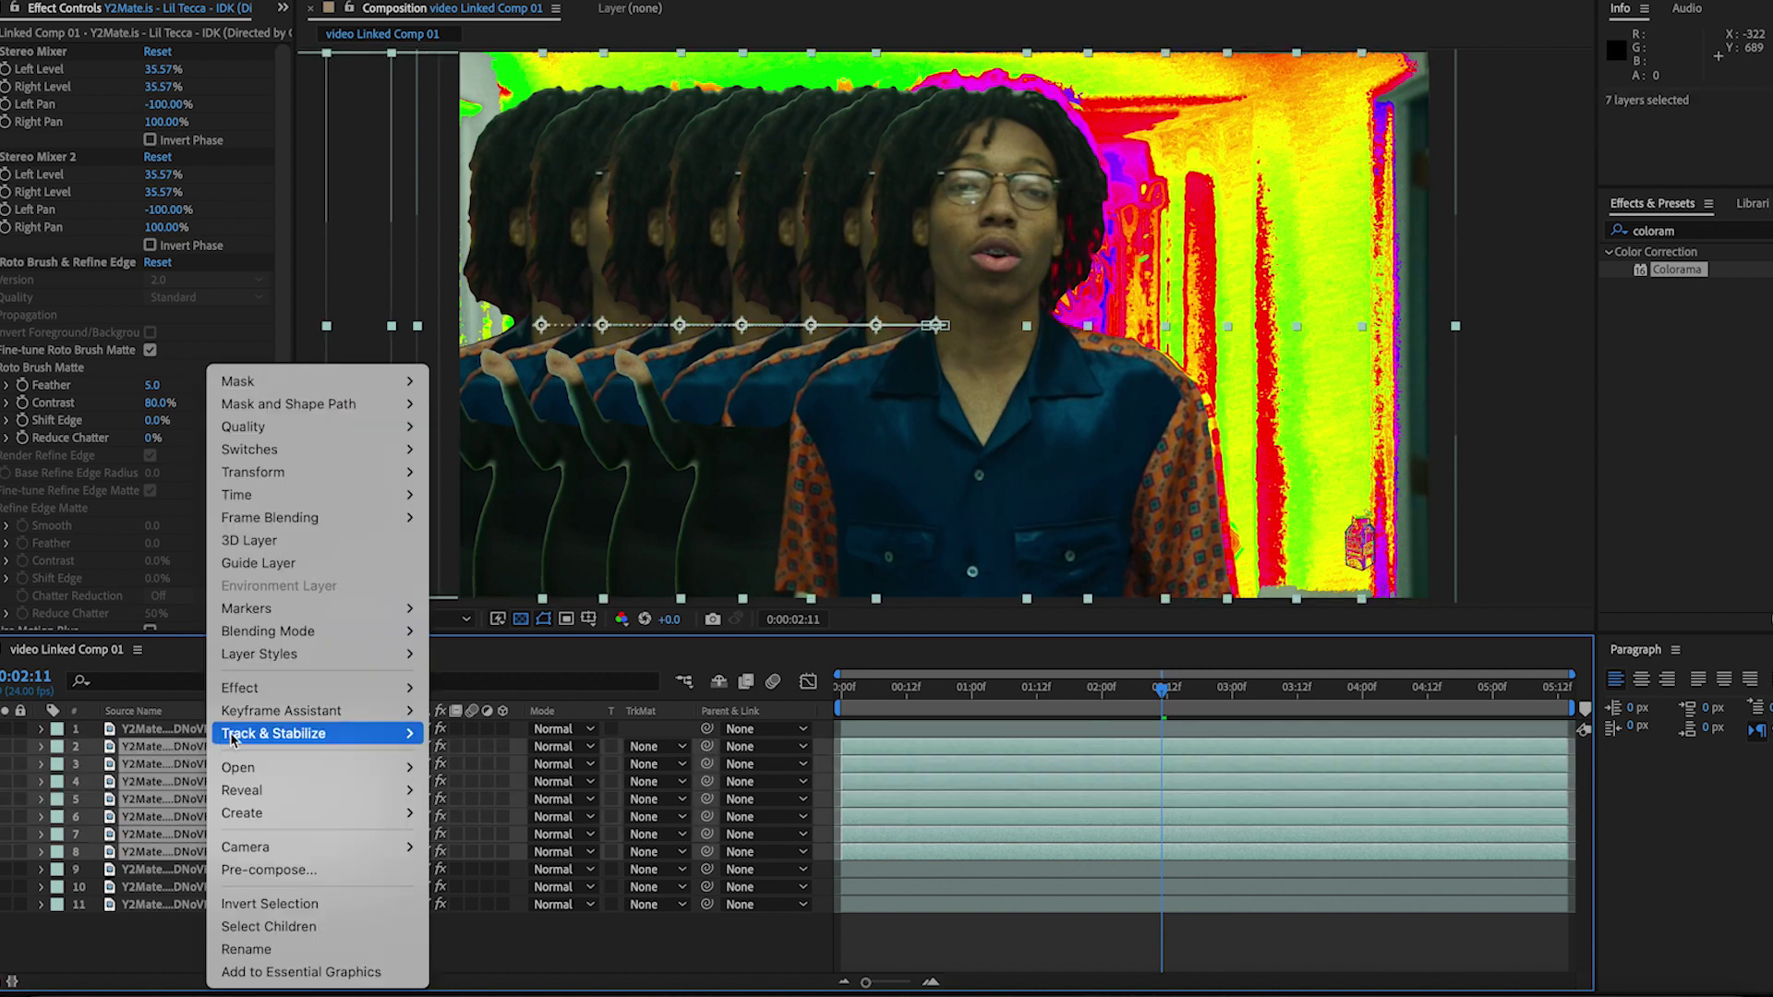
{"action": "left_click", "coordinate": [310, 869]}
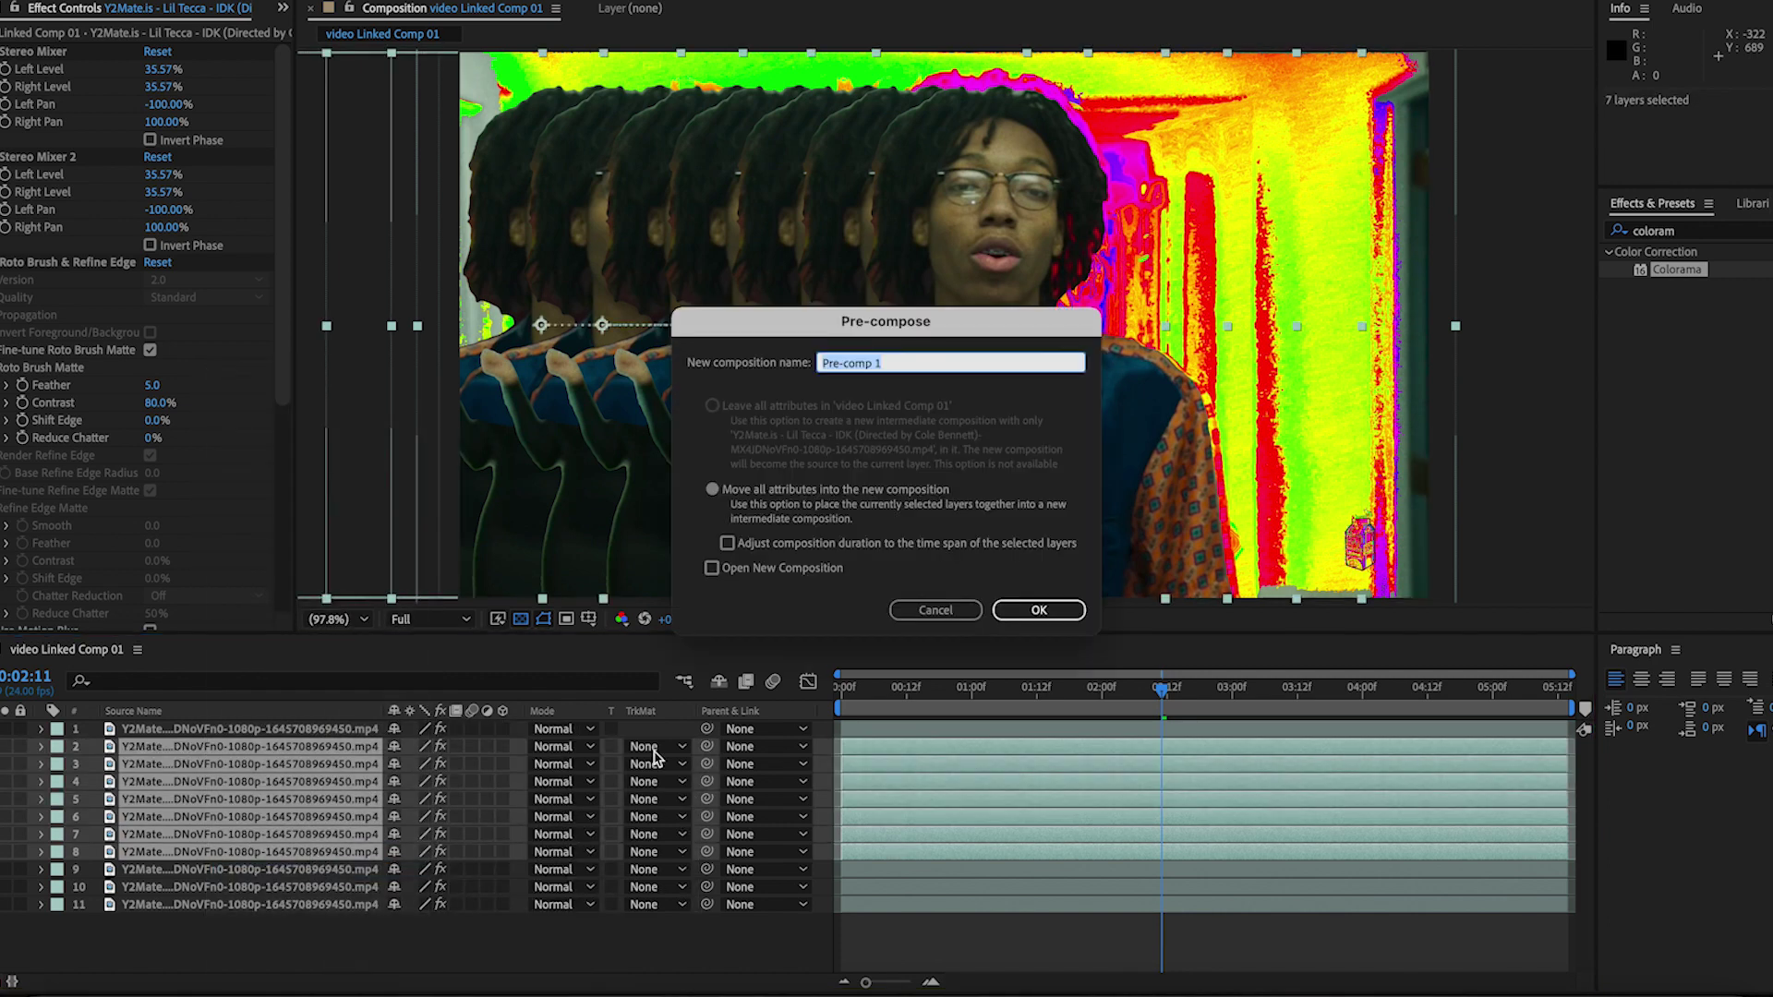
{"action": "left_click", "coordinate": [1039, 611]}
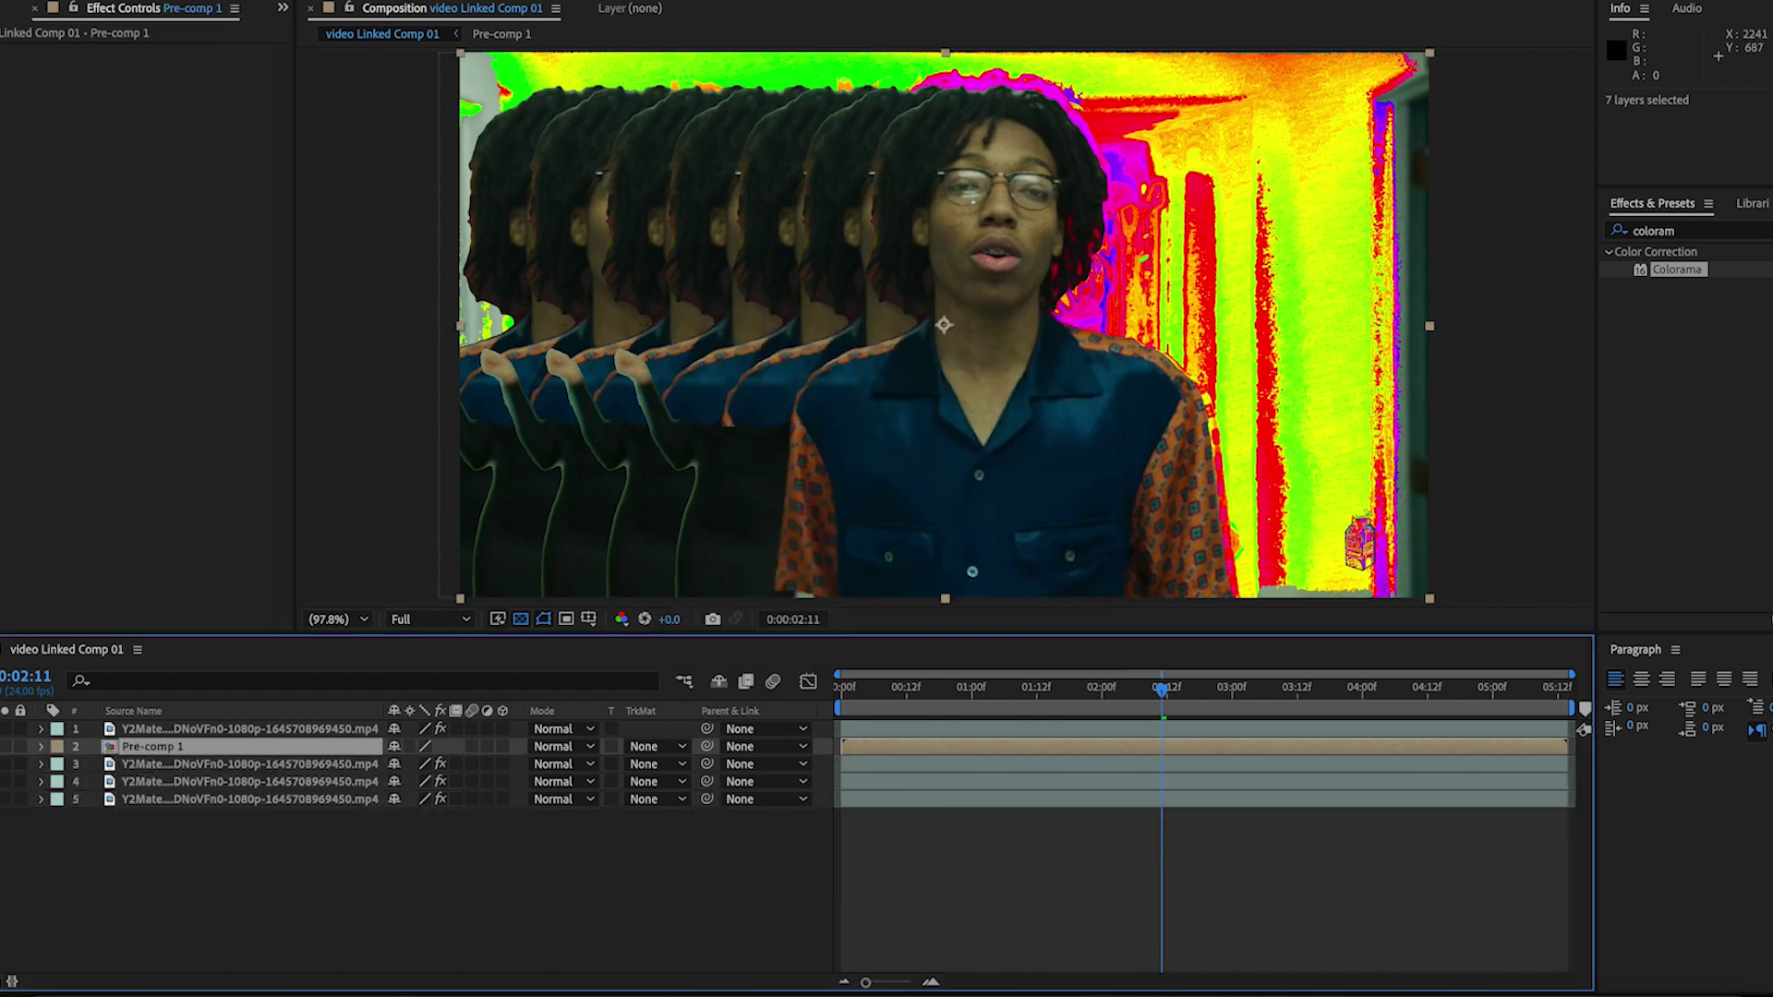
Apply CC Scale Wipe to Pre-comp 1 and enable keyframing of Stretch, Center and Direction at 0:00:00:00
{"action": "left_click", "coordinate": [1766, 231]}
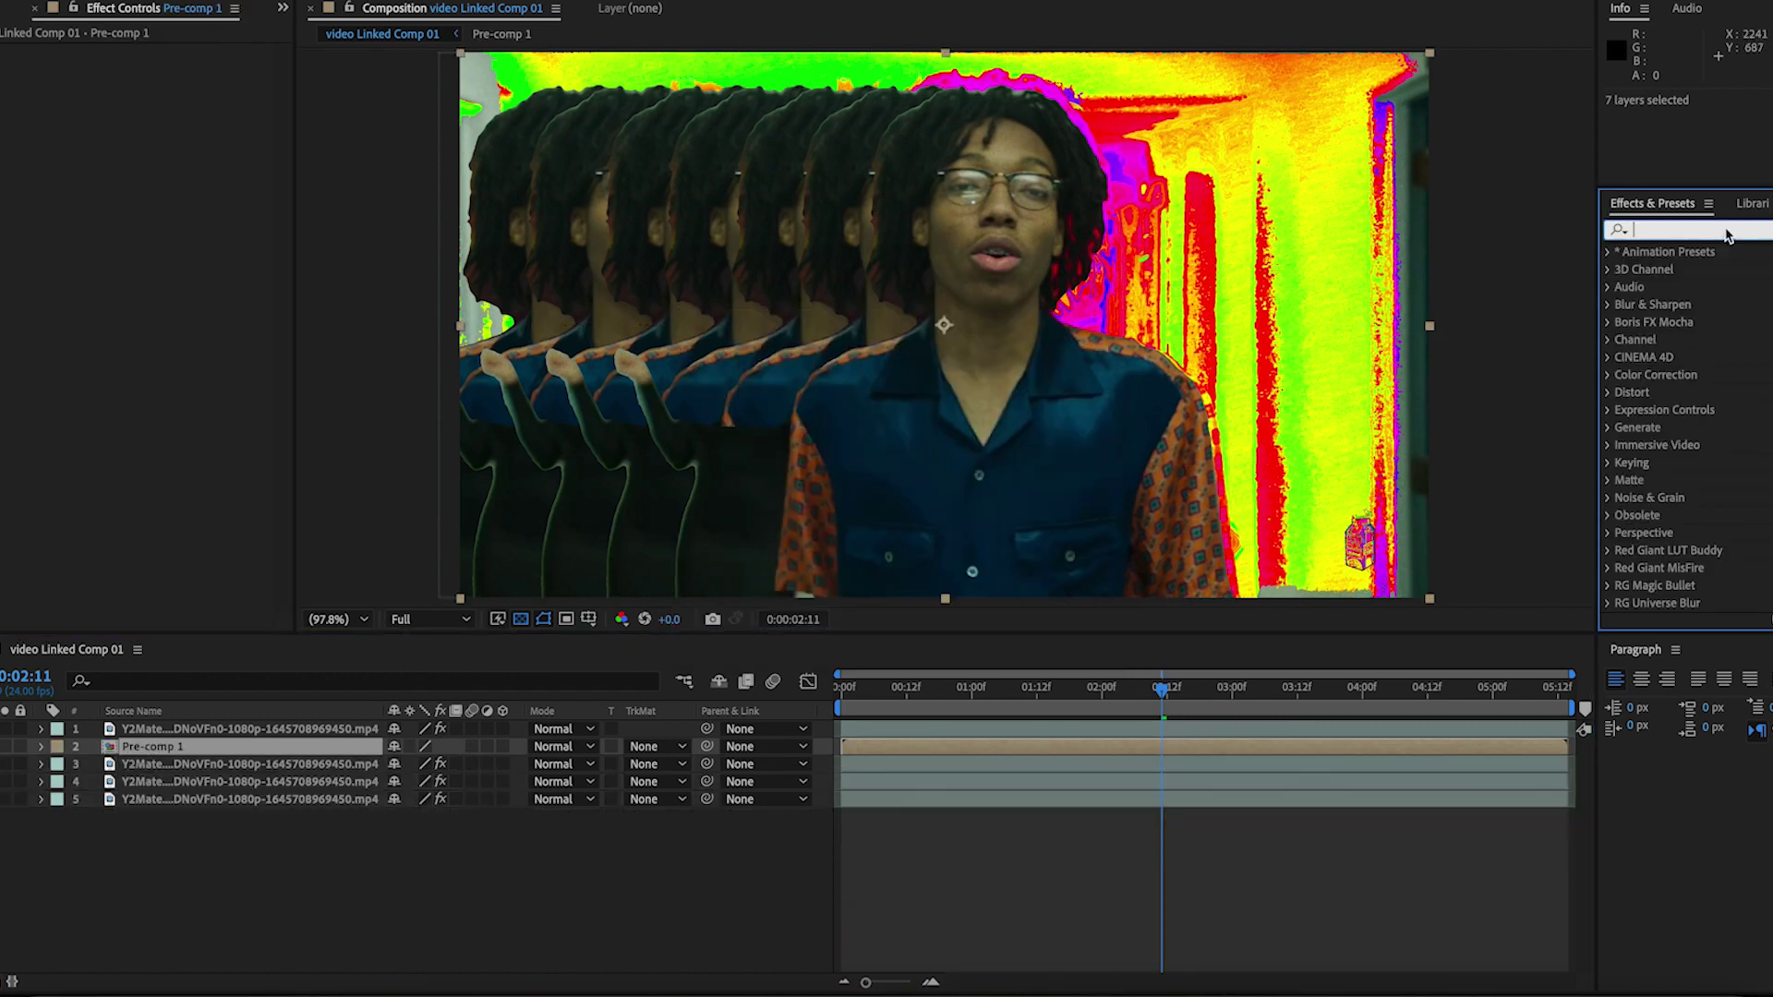
{"action": "type", "text": "scale wi"}
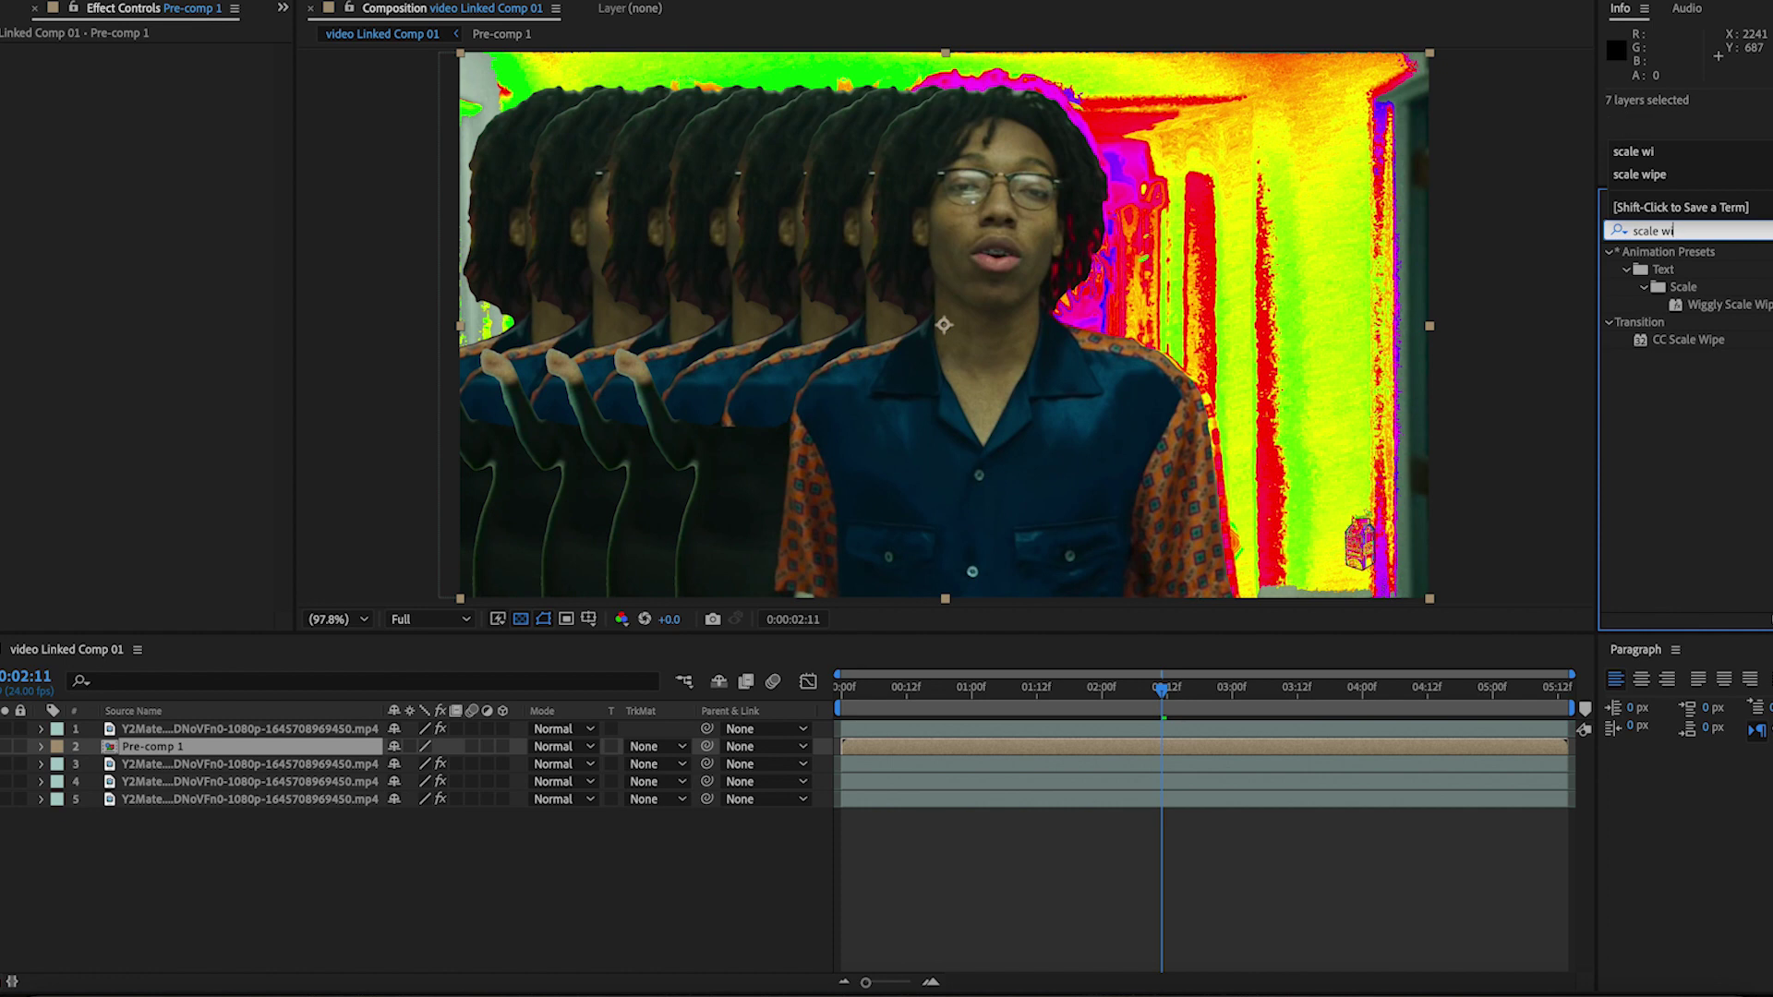
{"action": "left_click_drag", "start_coordinate": [1685, 340], "coordinate": [1076, 746]}
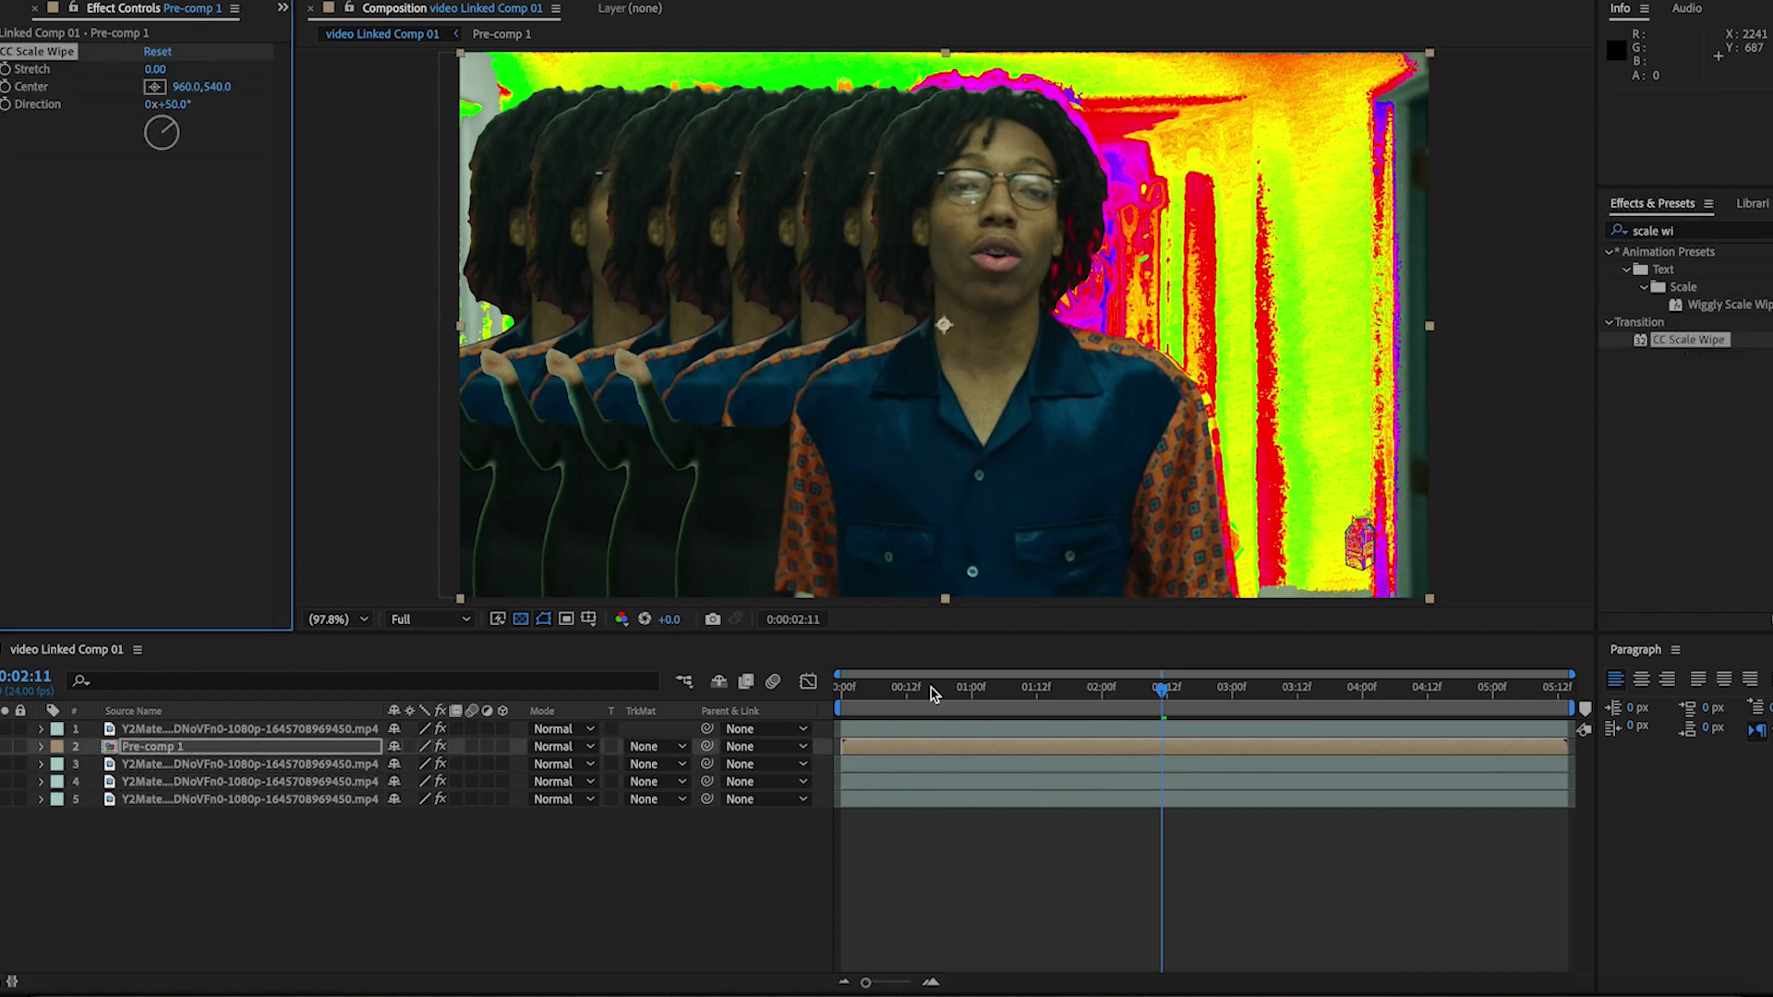
{"action": "left_click_drag", "start_coordinate": [932, 695], "coordinate": [800, 699]}
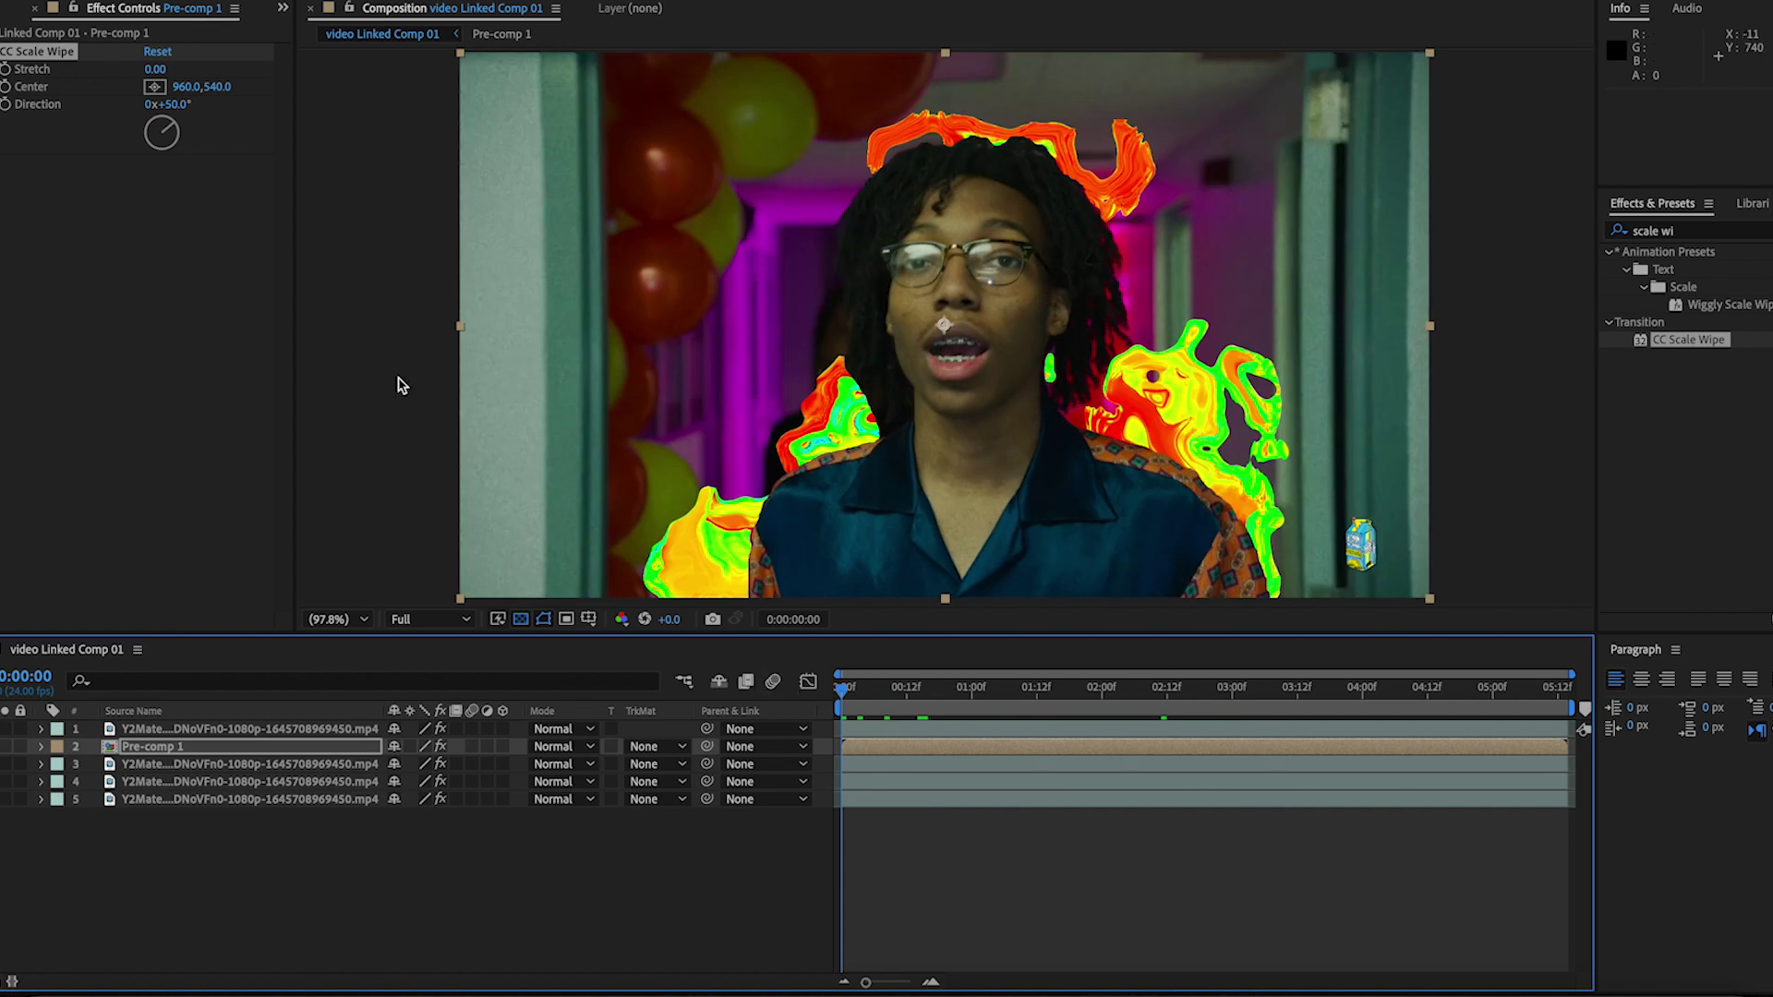
{"action": "left_click", "coordinate": [7, 74]}
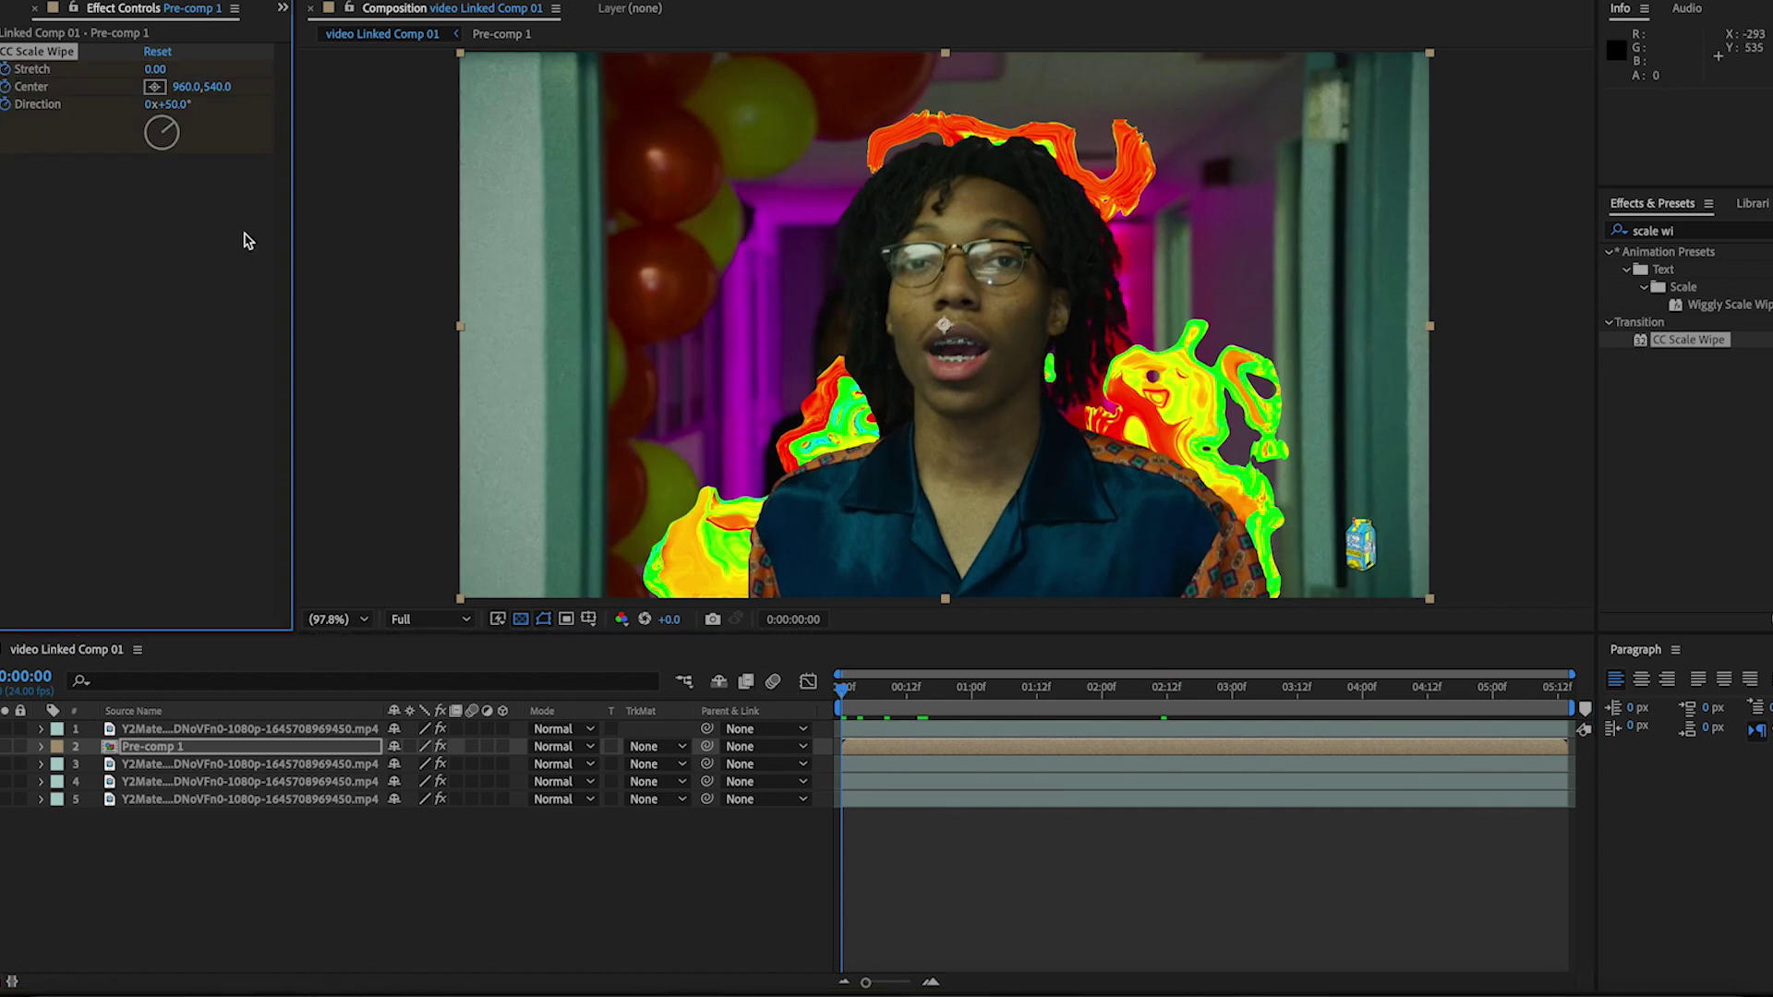
{"action": "left_click", "coordinate": [40, 746]}
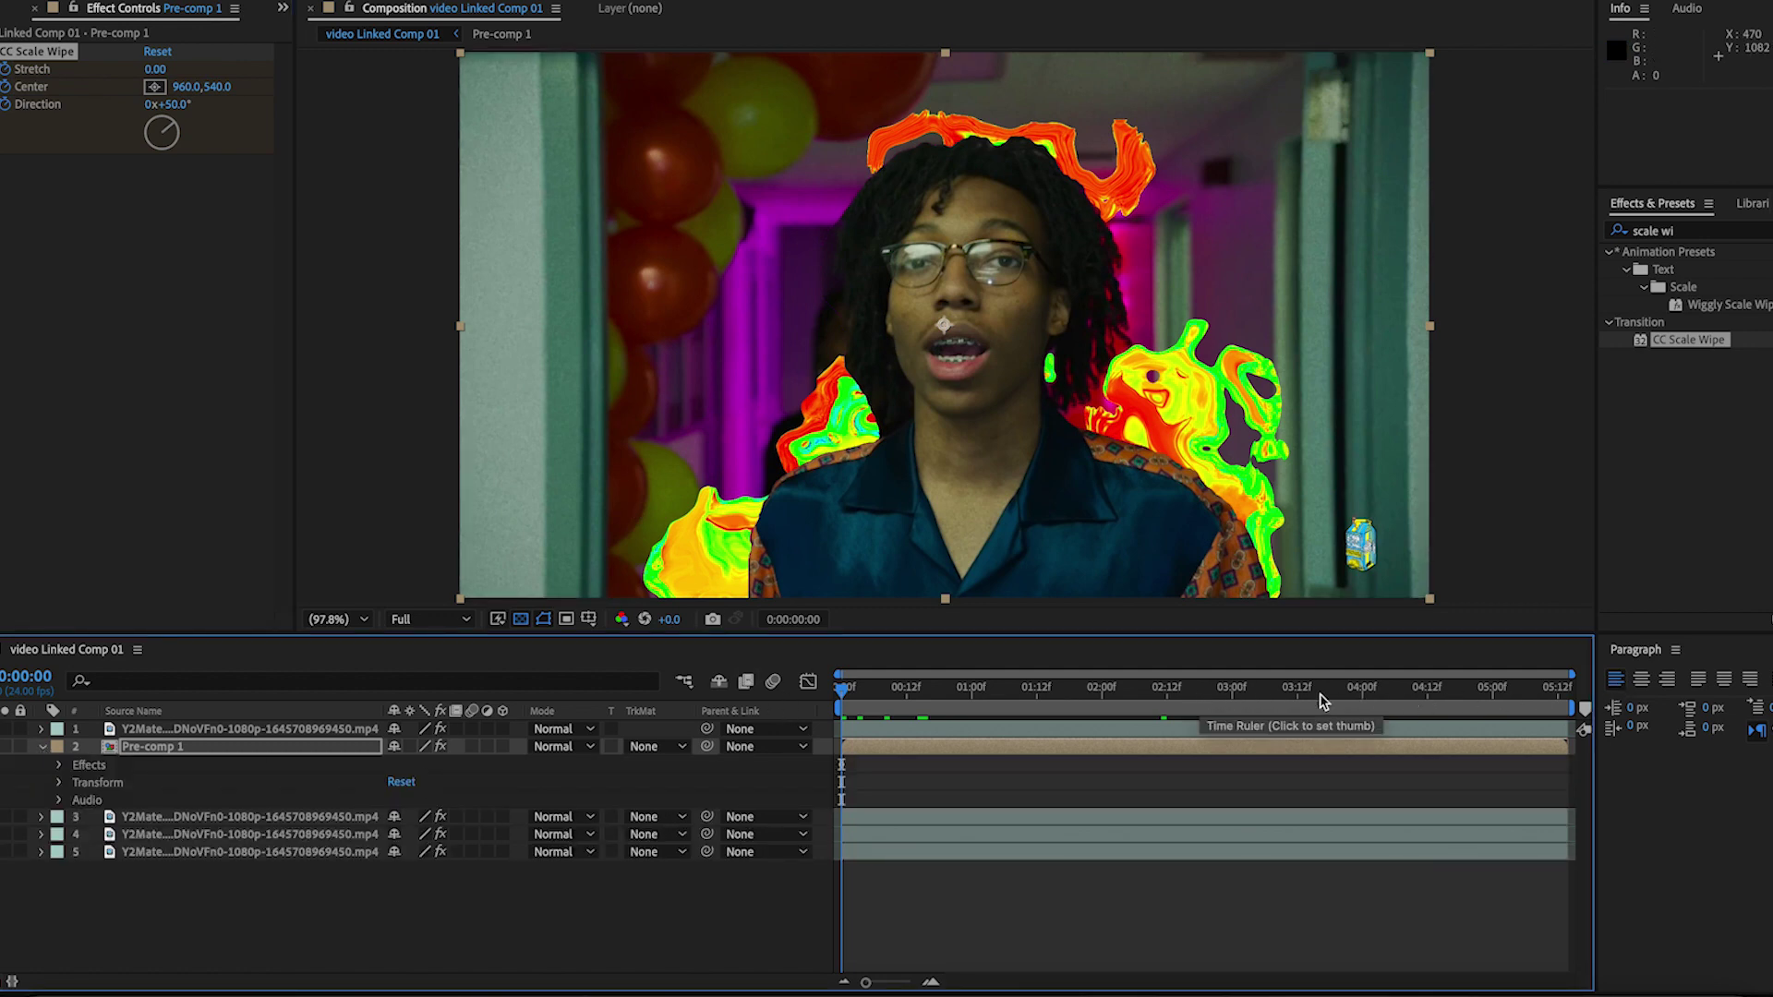
At 0:00:02:13, set CC Scale Wipe's Stretch to 29.60, Center to 357.0, 382.5 and Direction to -56°
{"action": "left_click", "coordinate": [1171, 693]}
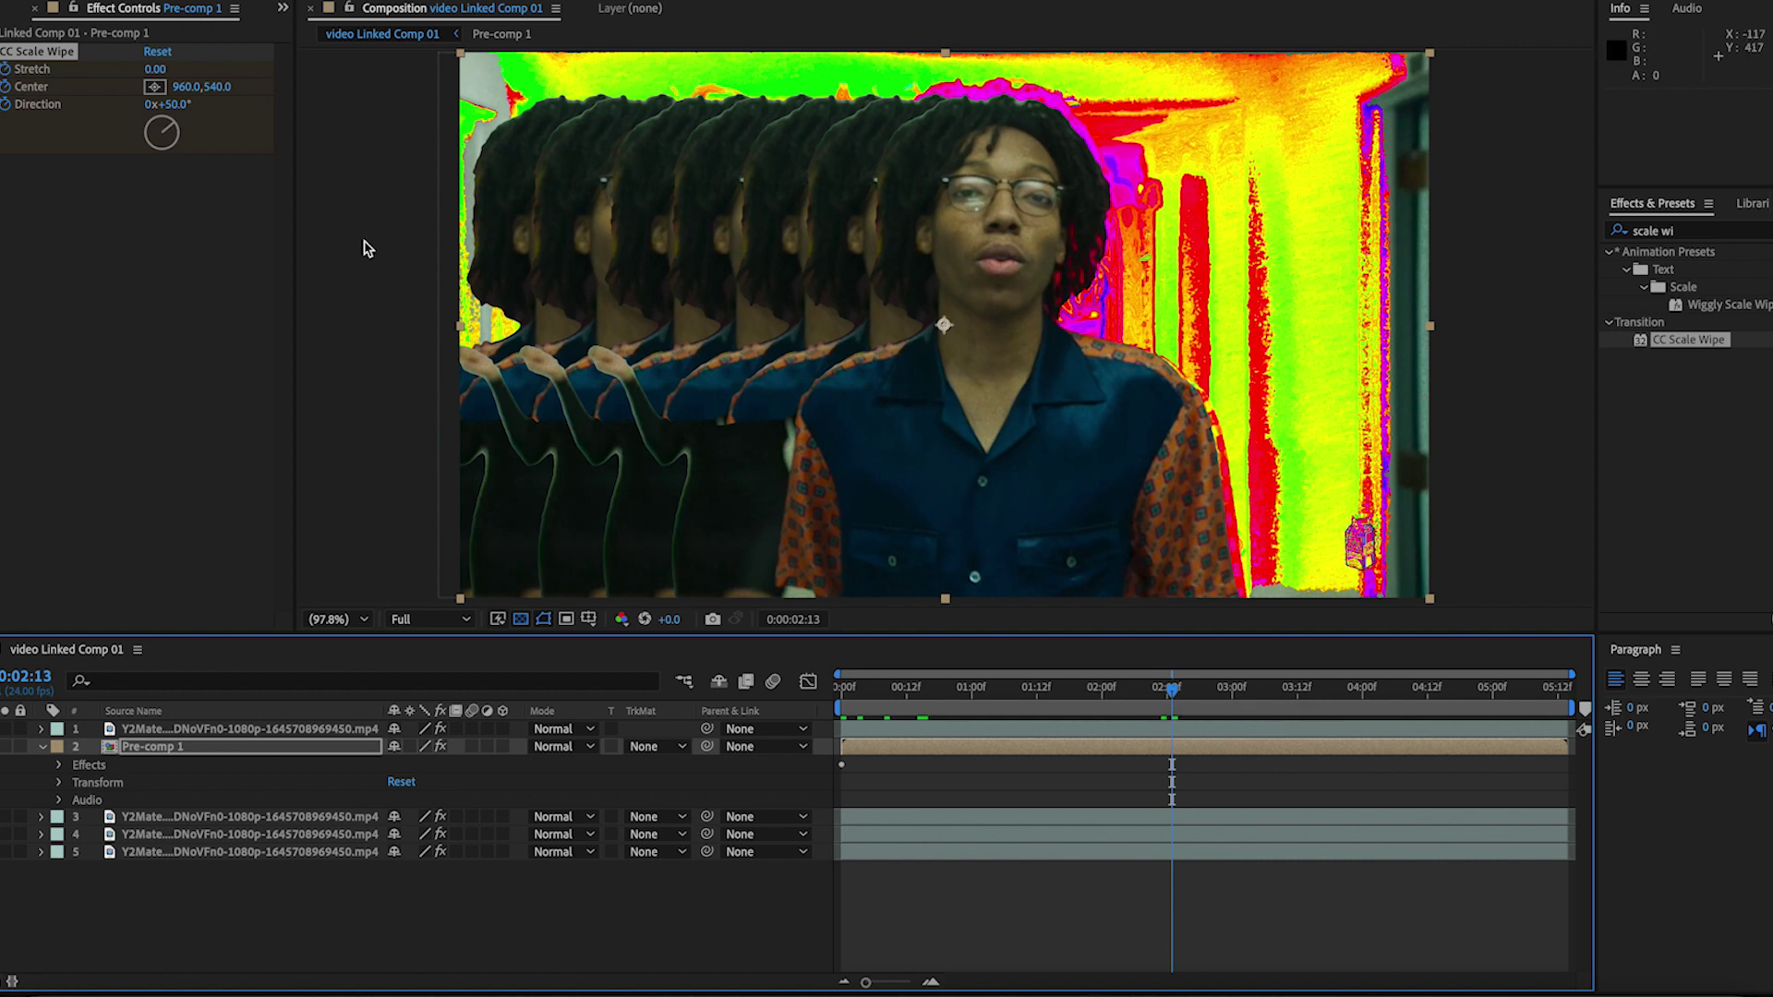
{"action": "left_click_drag", "start_coordinate": [167, 73], "coordinate": [198, 73]}
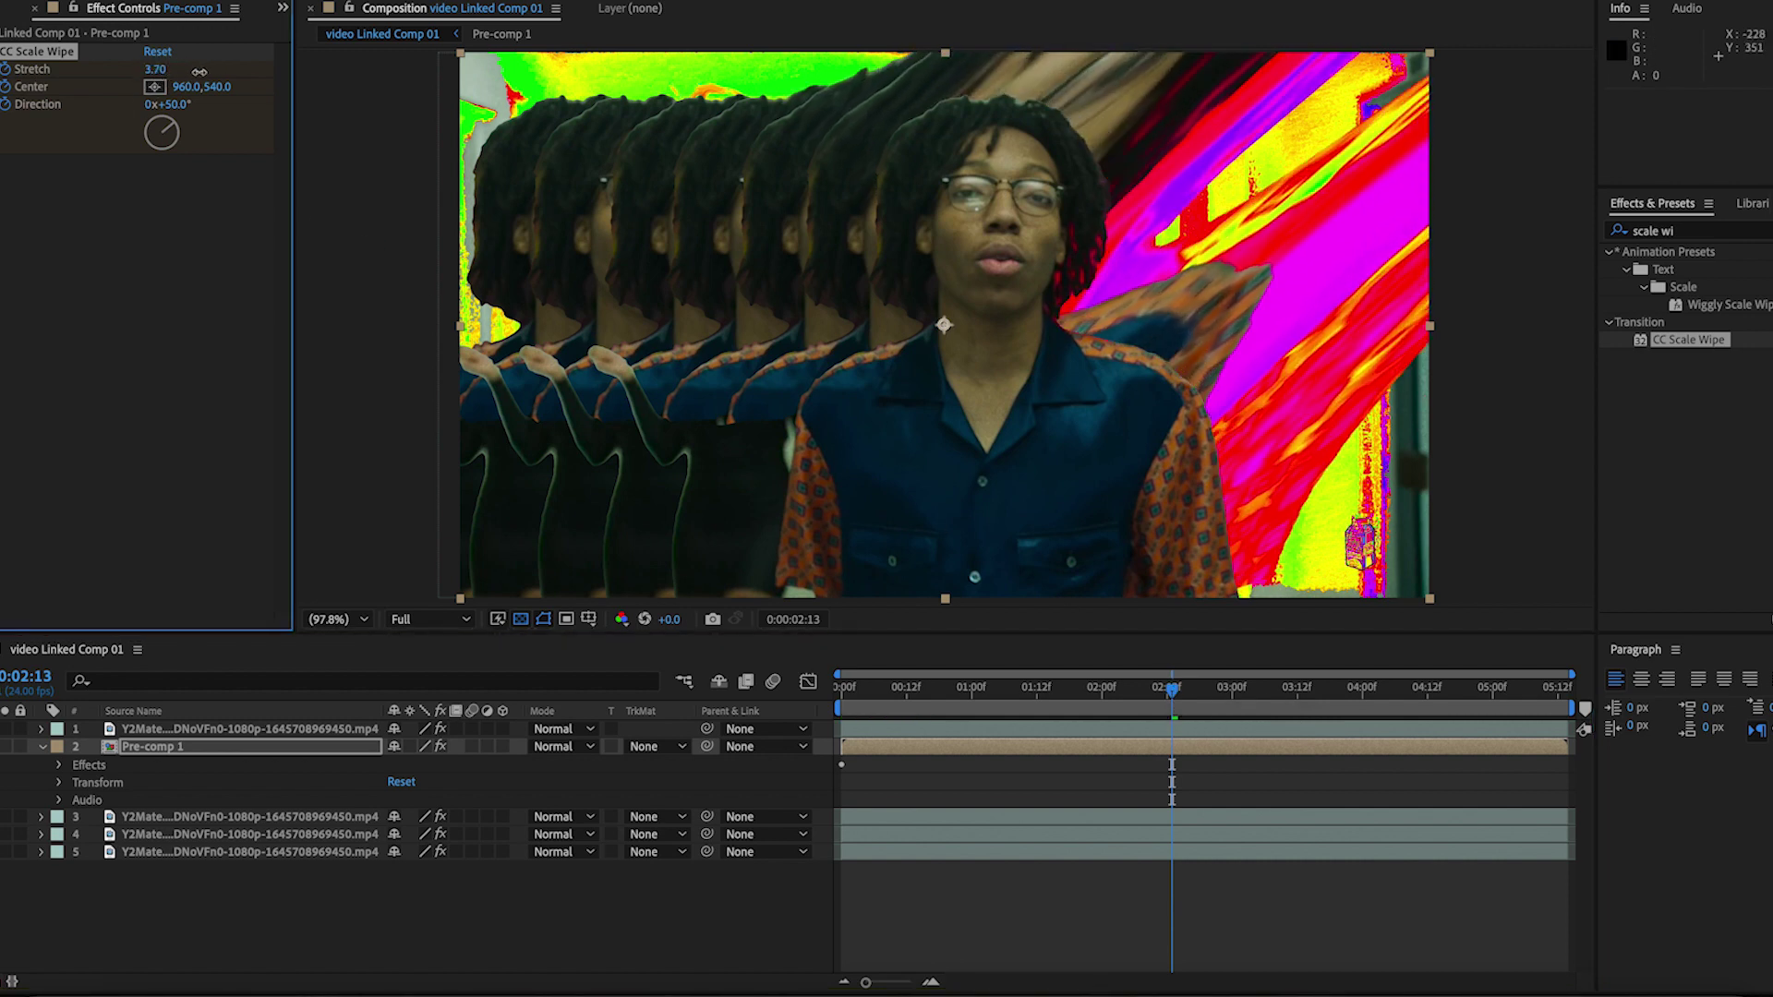
{"action": "left_click_drag", "start_coordinate": [156, 134], "coordinate": [175, 87]}
{"action": "left_click_drag", "start_coordinate": [939, 327], "coordinate": [640, 248]}
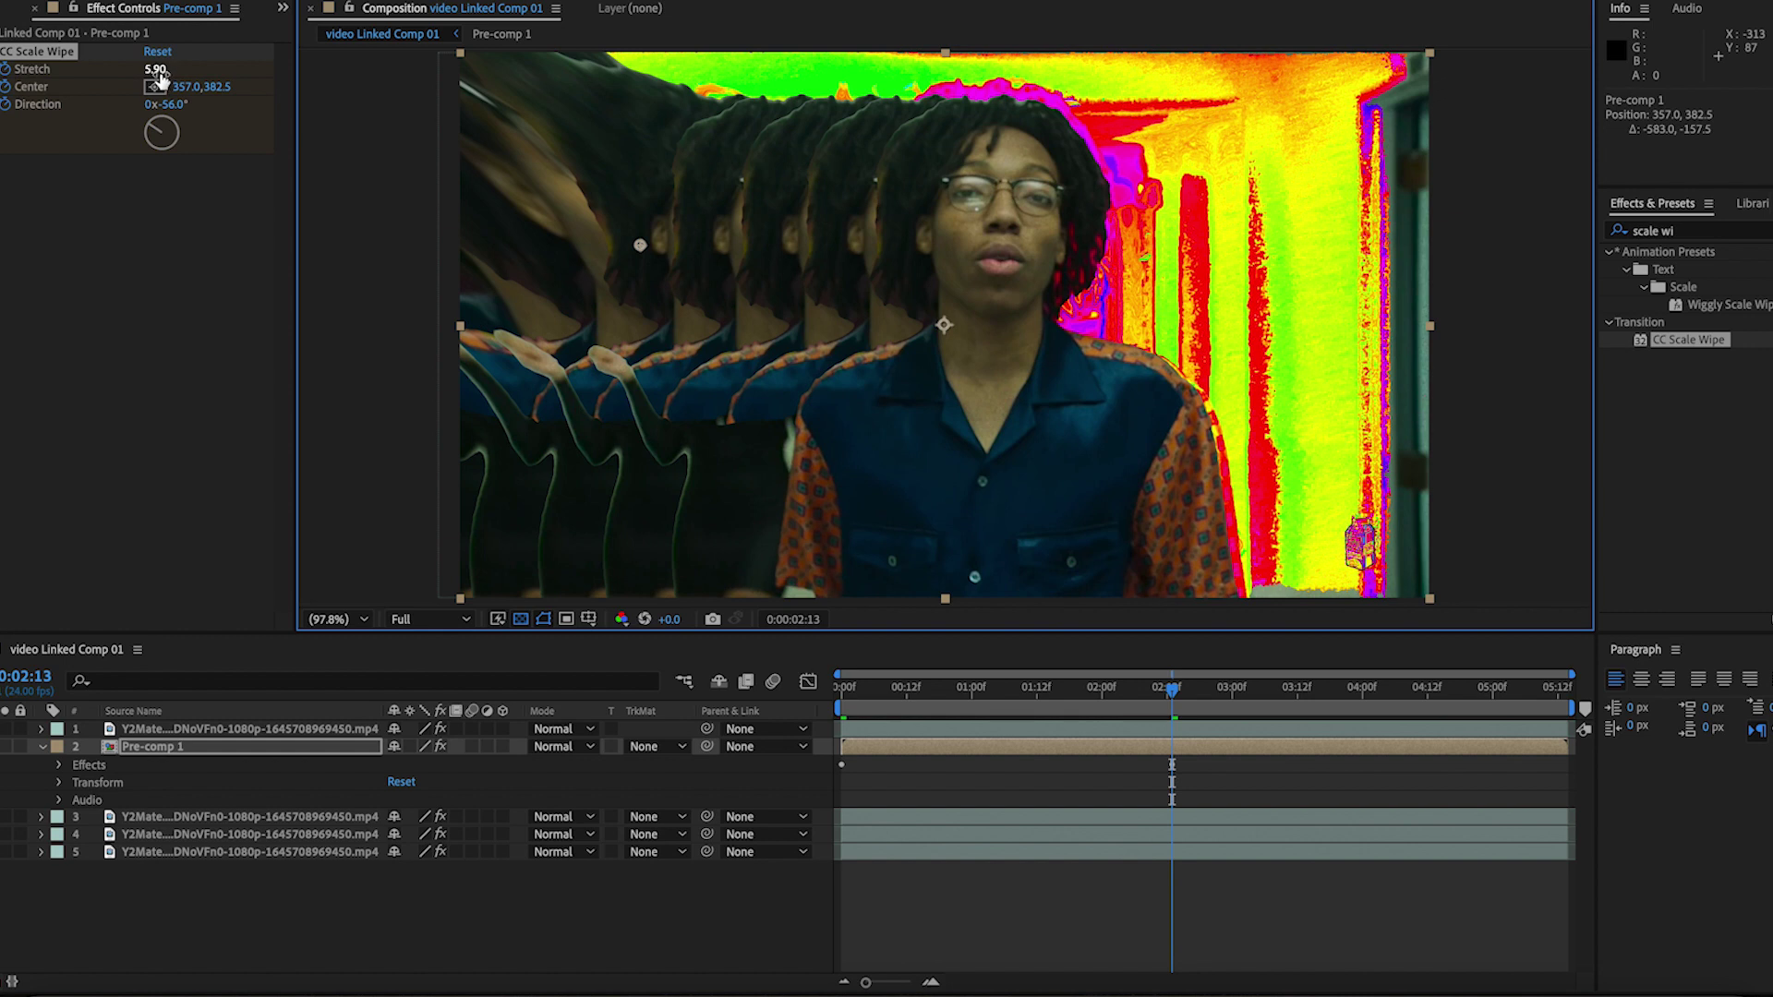
{"action": "left_click_drag", "start_coordinate": [159, 76], "coordinate": [467, 135]}
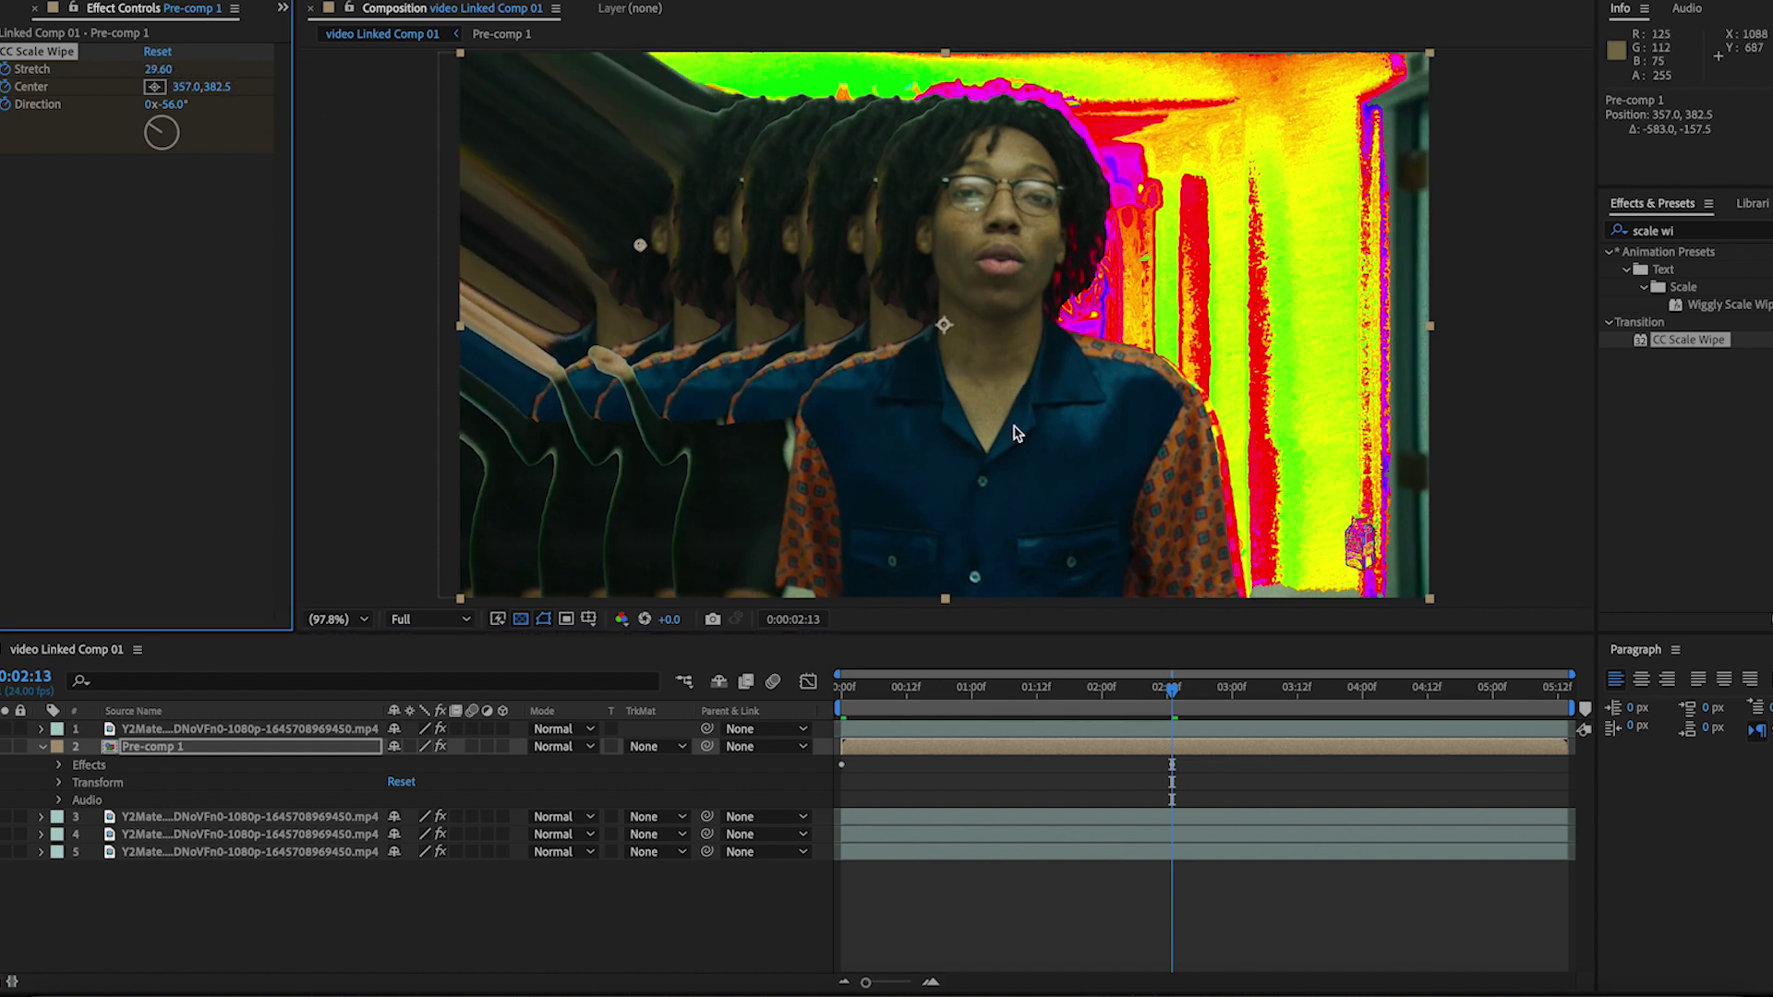
At 0:00:04:01, set CC Scale Wipe's Direction to 38°, Stretch to 43.40 and Center to 1152.7, 521.6
{"action": "left_click", "coordinate": [1368, 691]}
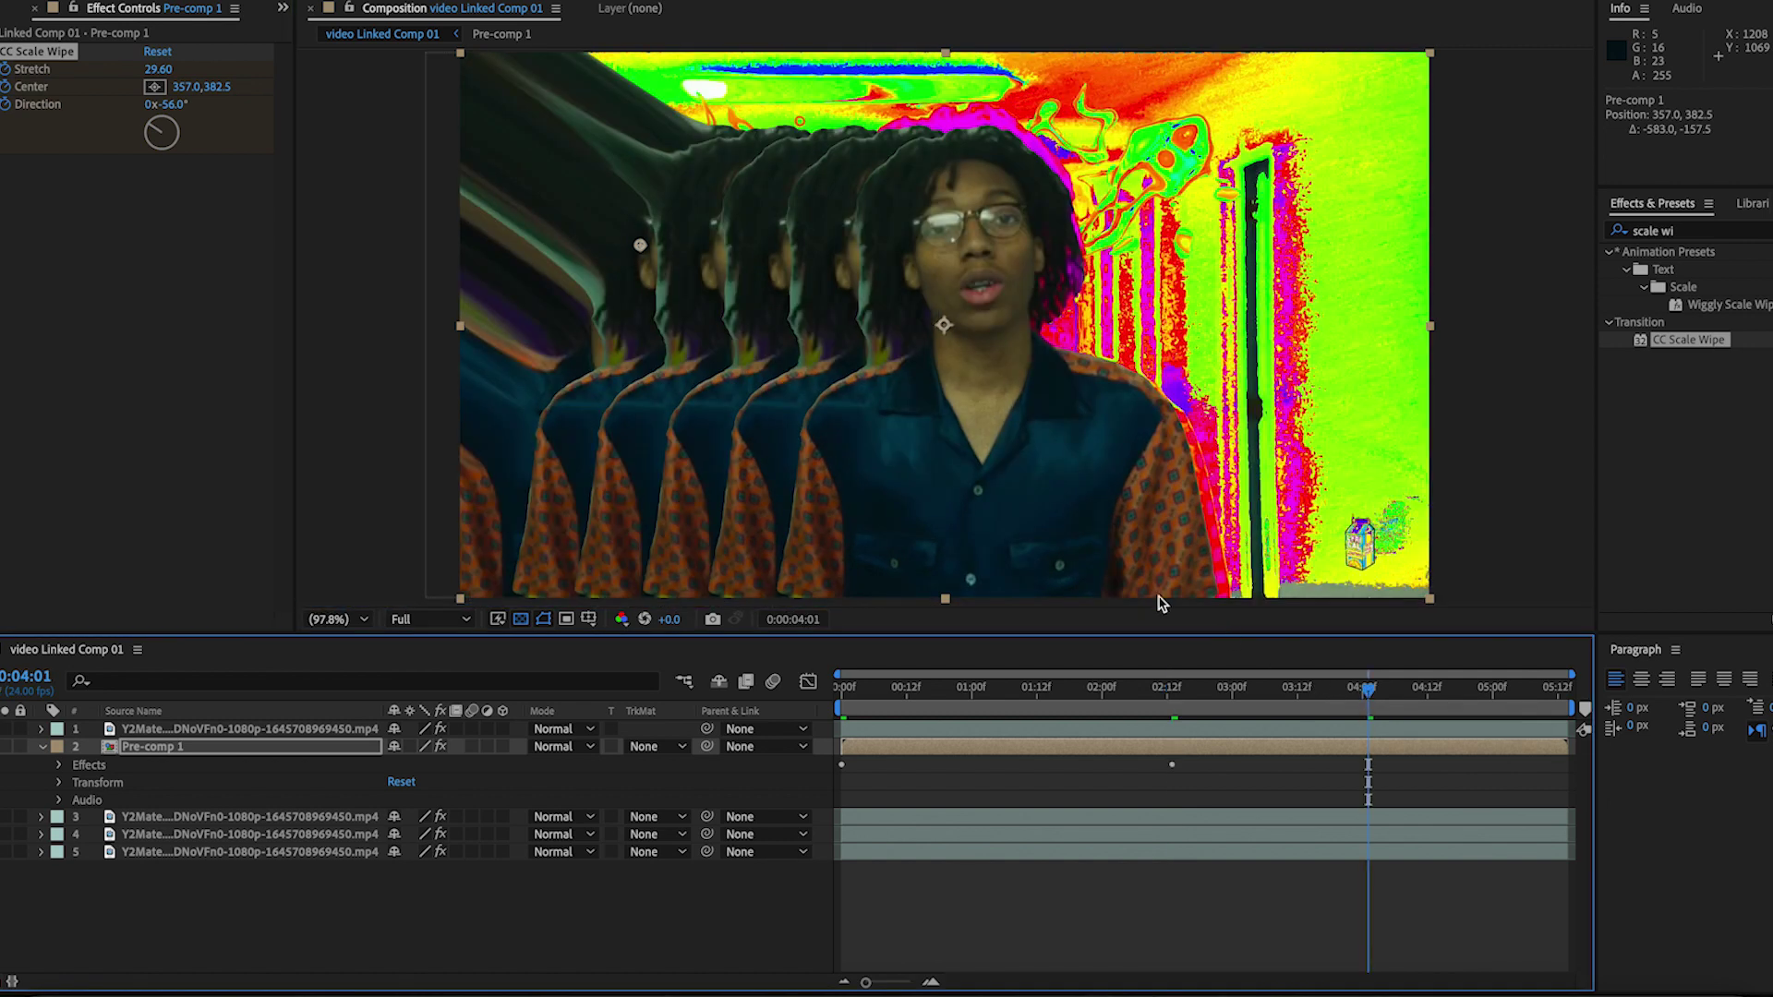
{"action": "left_click_drag", "start_coordinate": [182, 131], "coordinate": [173, 129]}
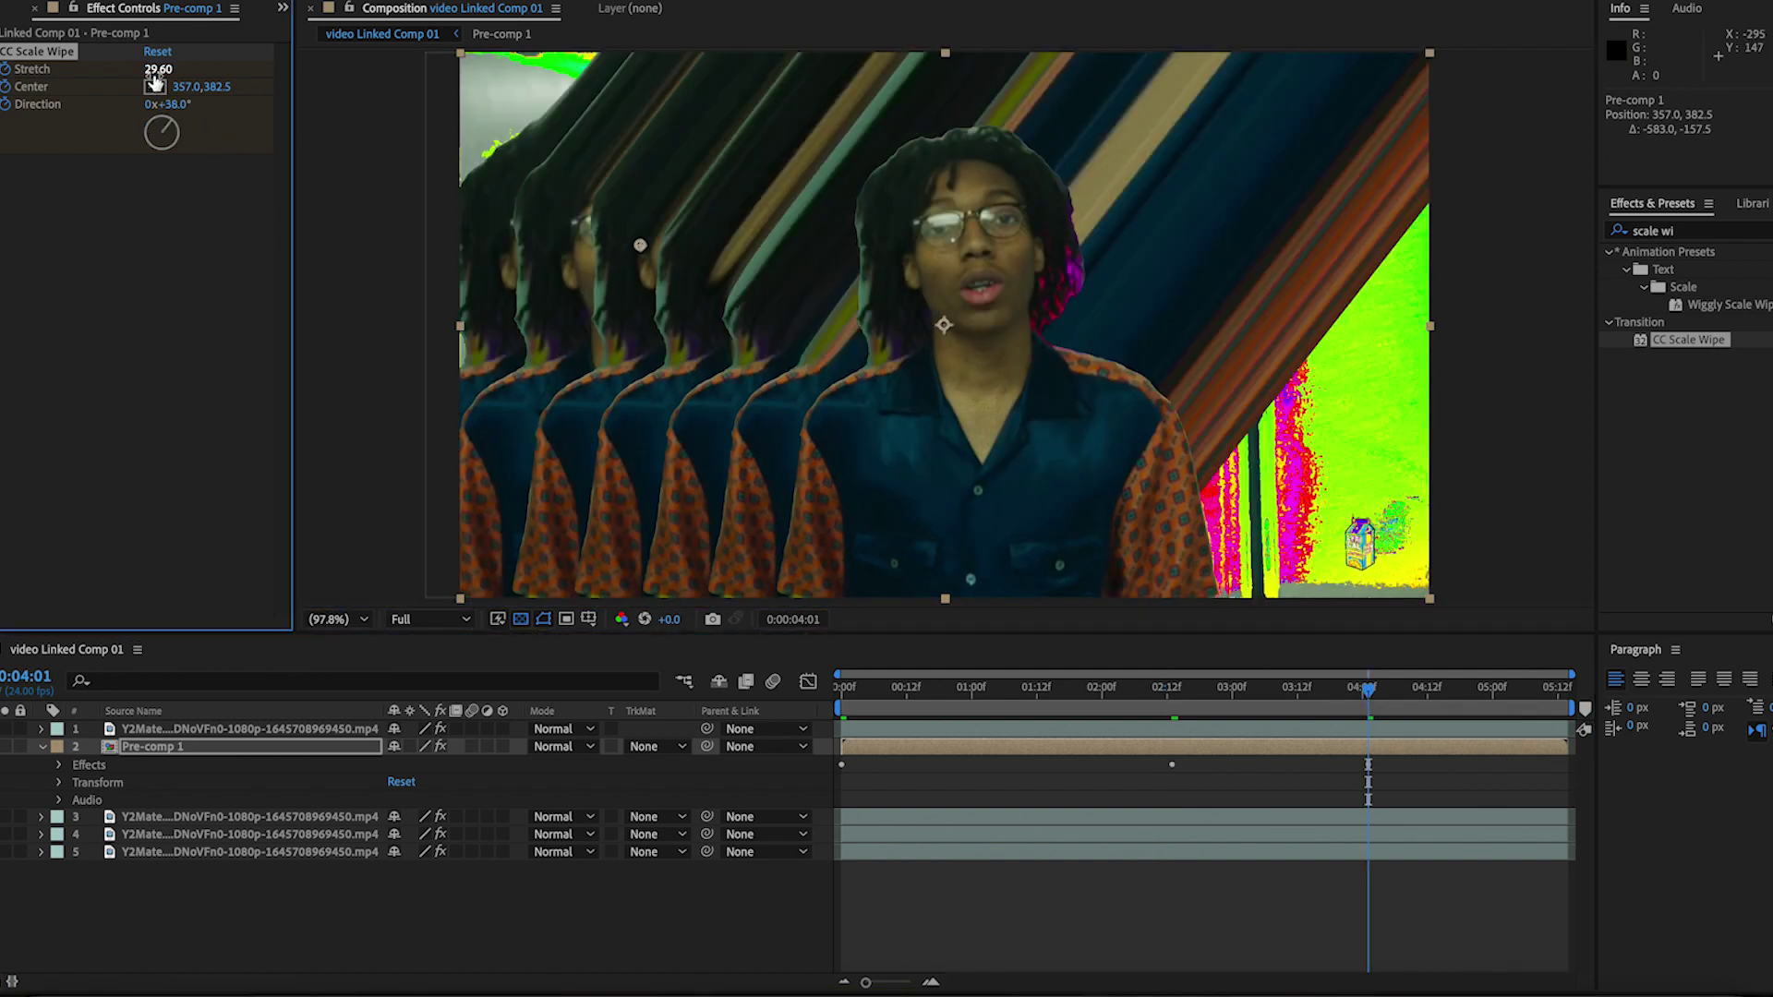
{"action": "left_click_drag", "start_coordinate": [188, 67], "coordinate": [273, 115]}
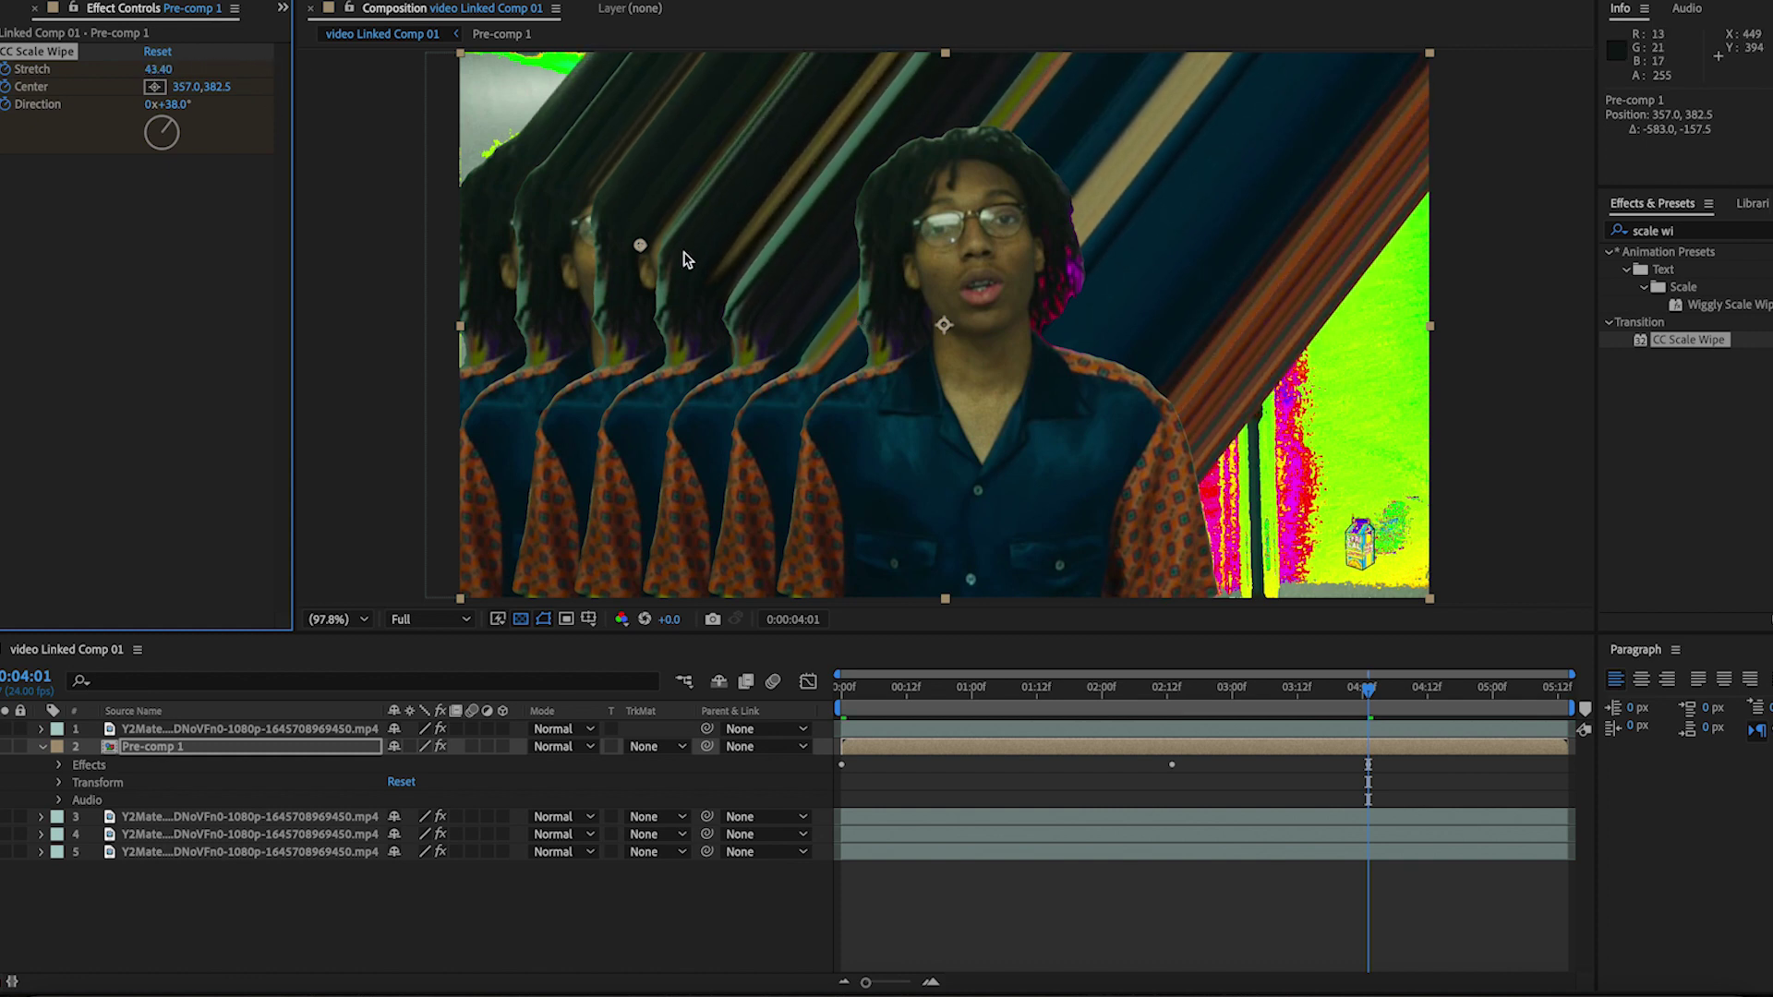
{"action": "left_click_drag", "start_coordinate": [643, 252], "coordinate": [1046, 318]}
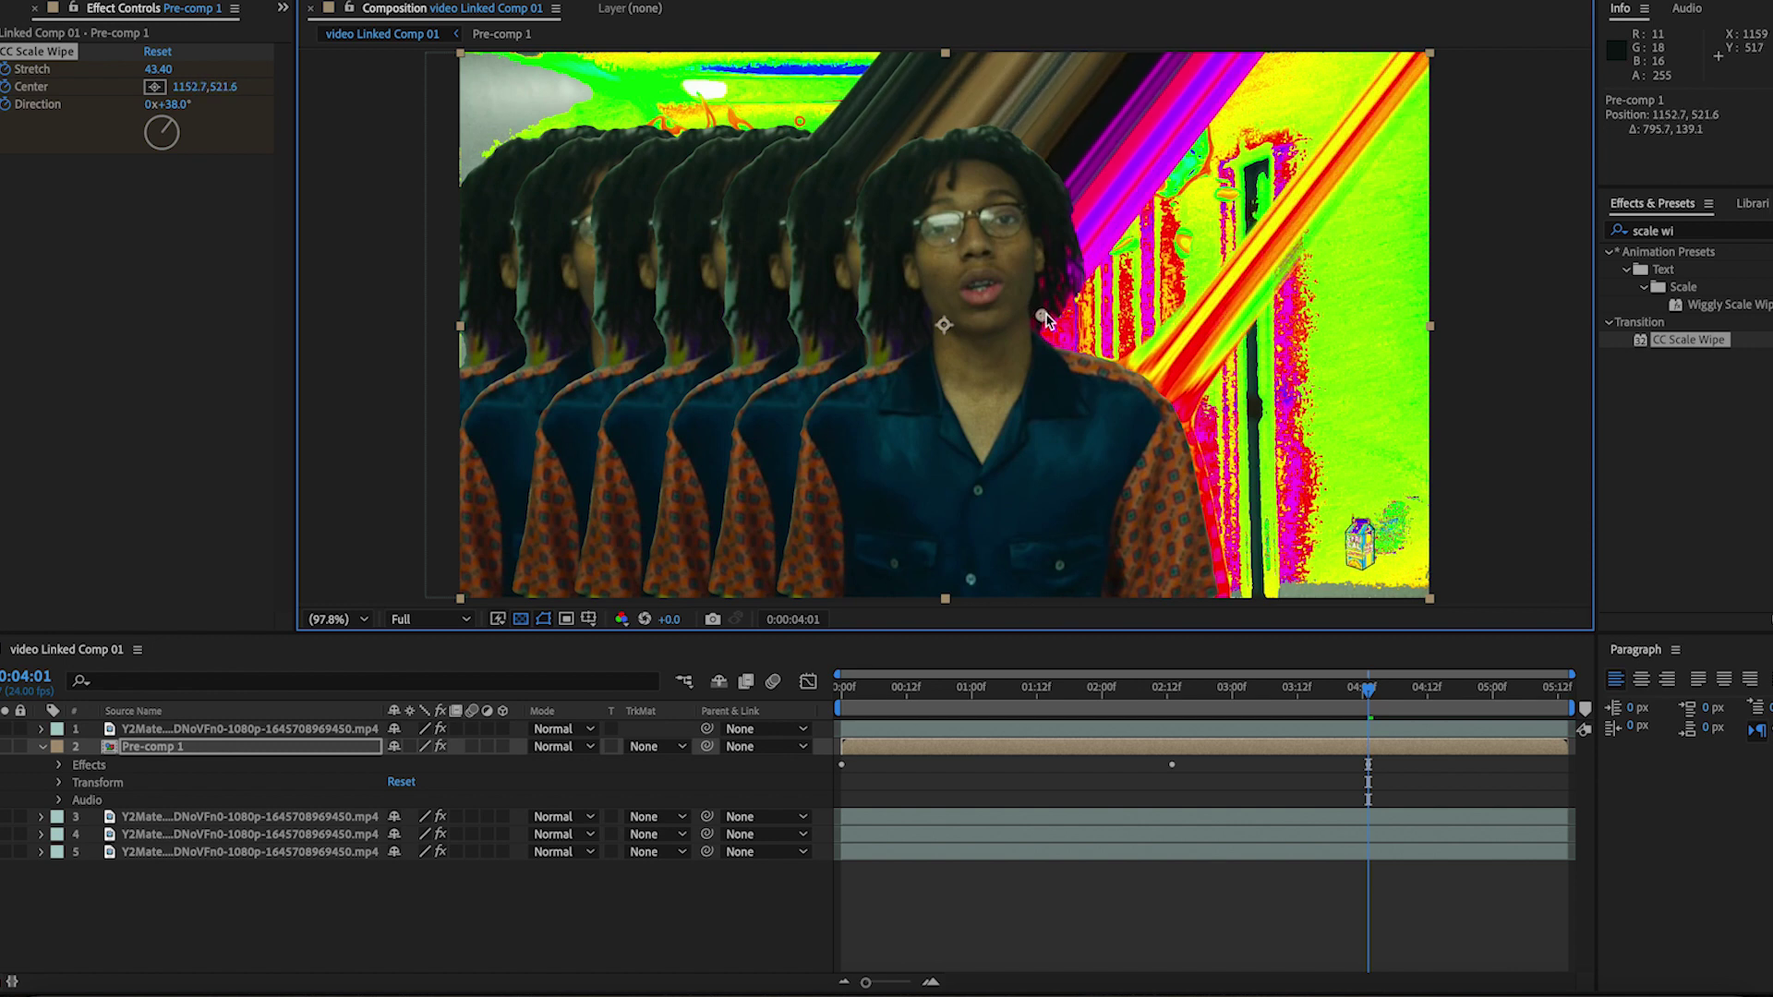
{"action": "key", "text": "slash"}
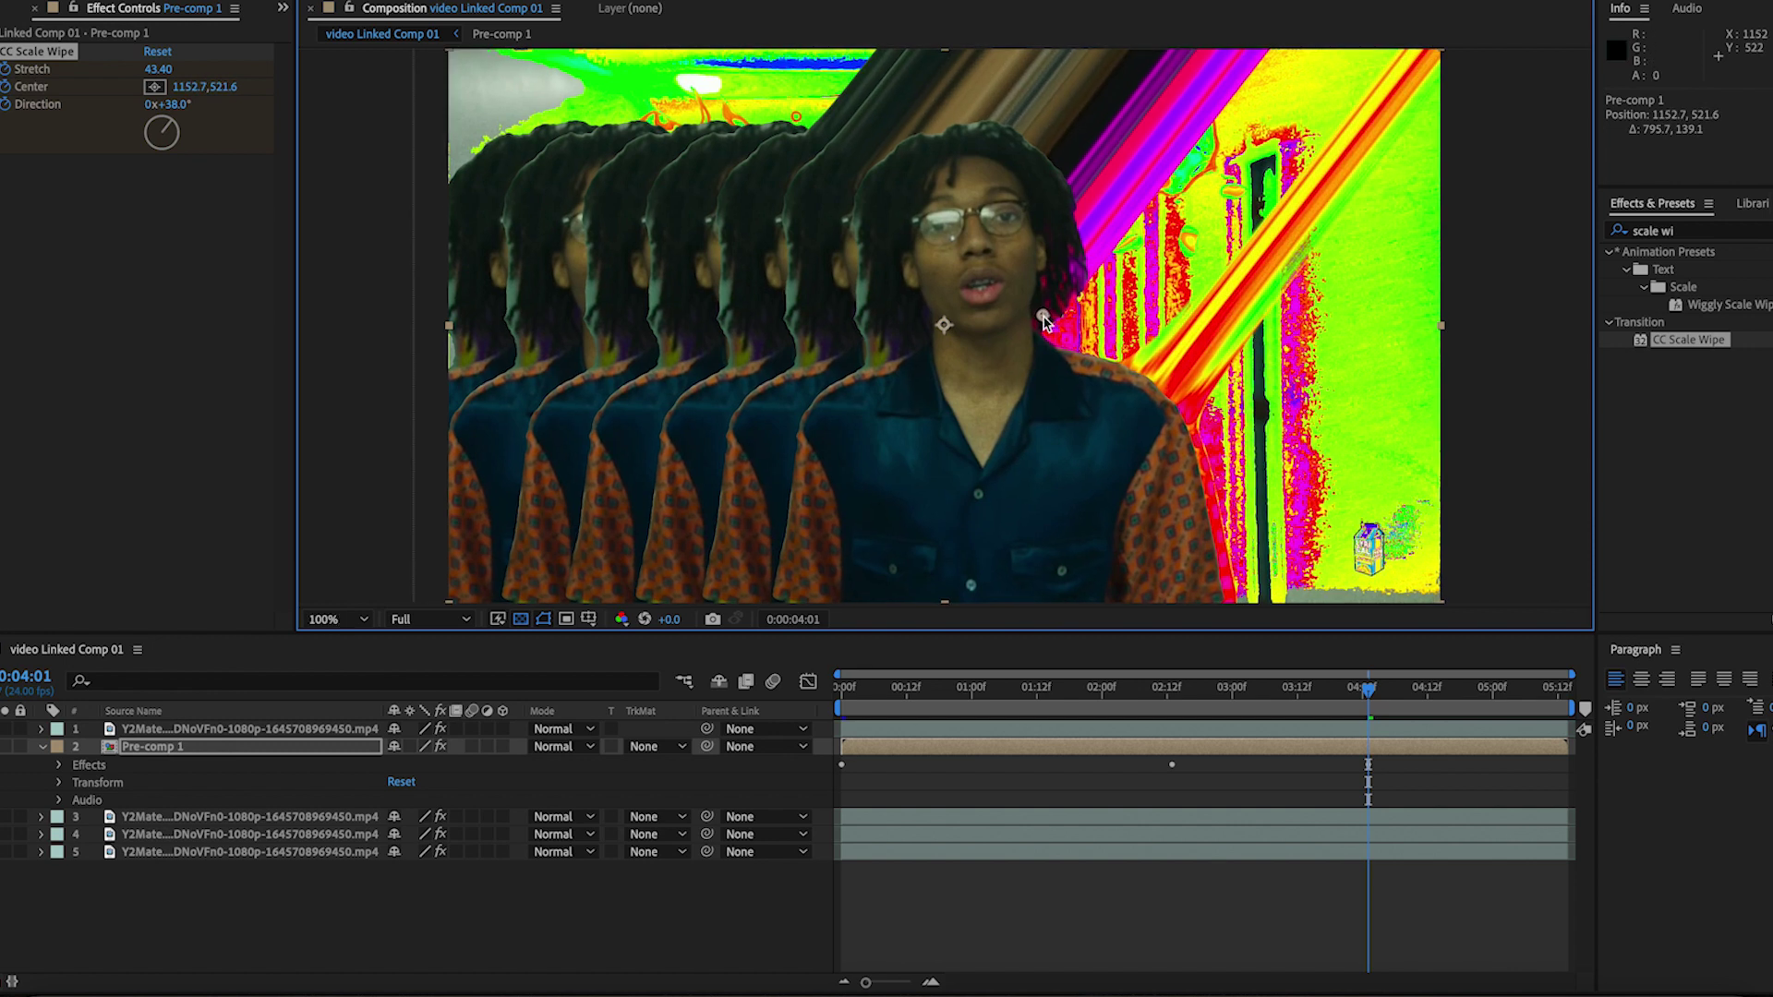
At 0:00:04:13, set CC Scale Wipe's Direction to -14° on Pre-comp 1
{"action": "left_click", "coordinate": [1431, 702]}
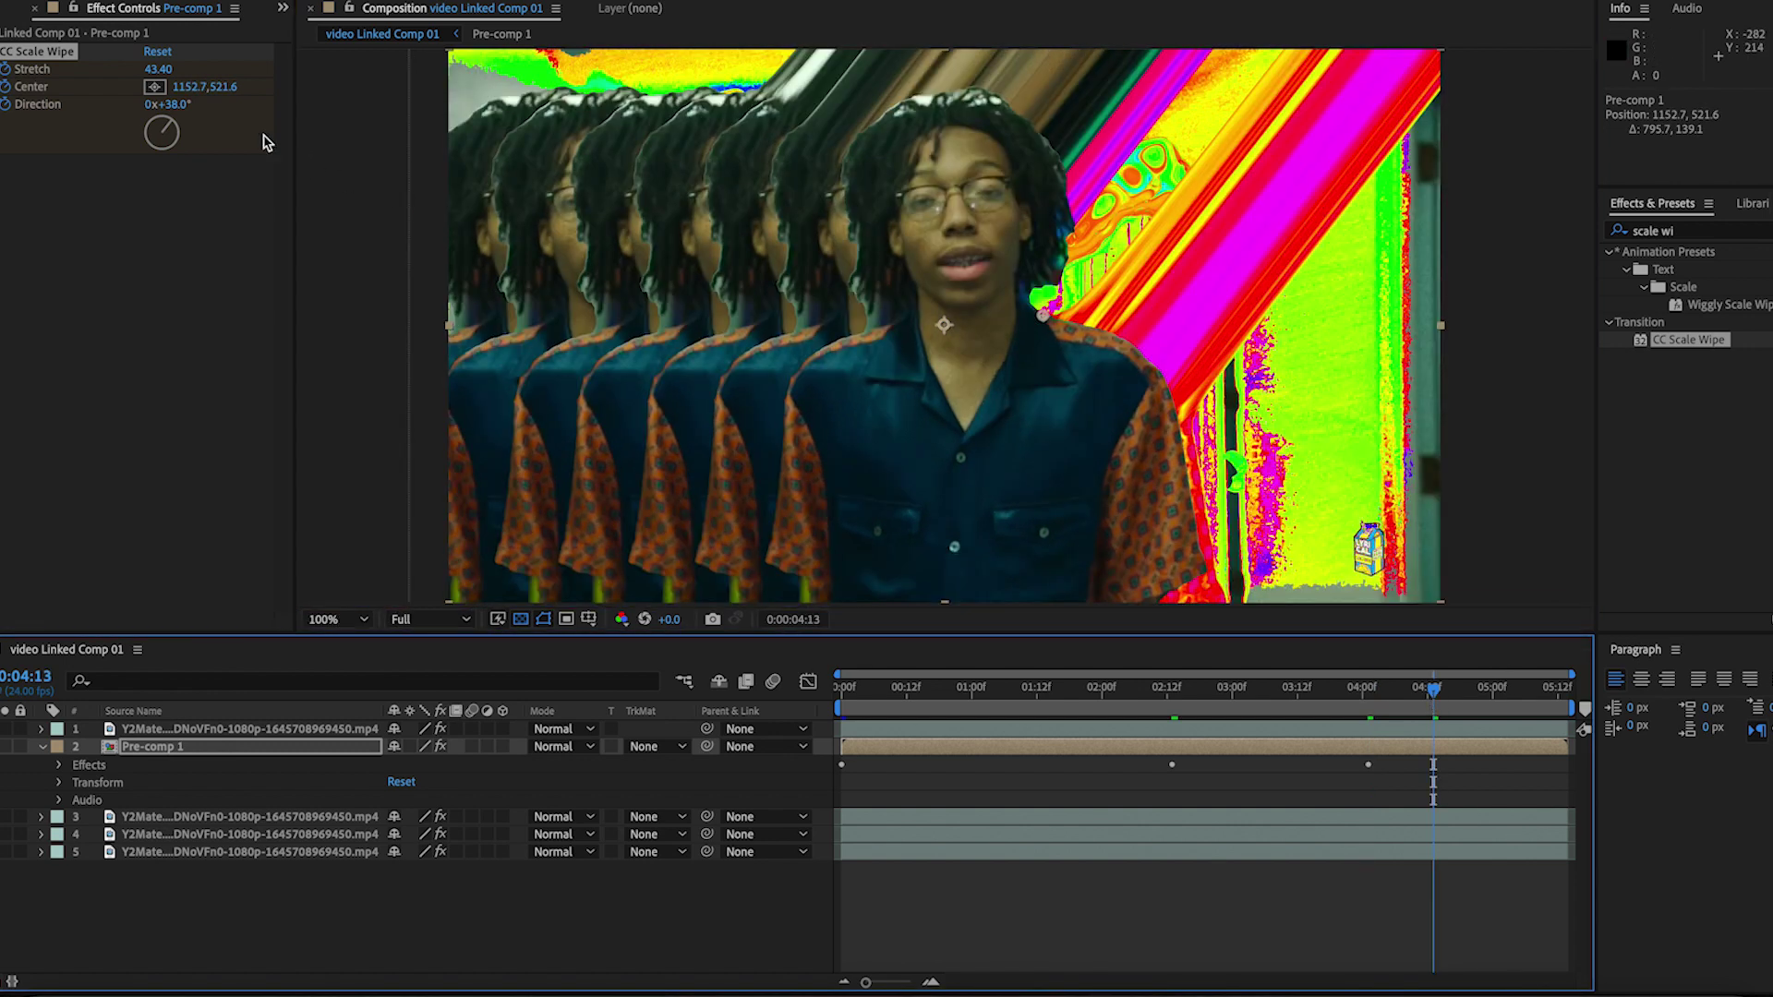
{"action": "left_click", "coordinate": [160, 120]}
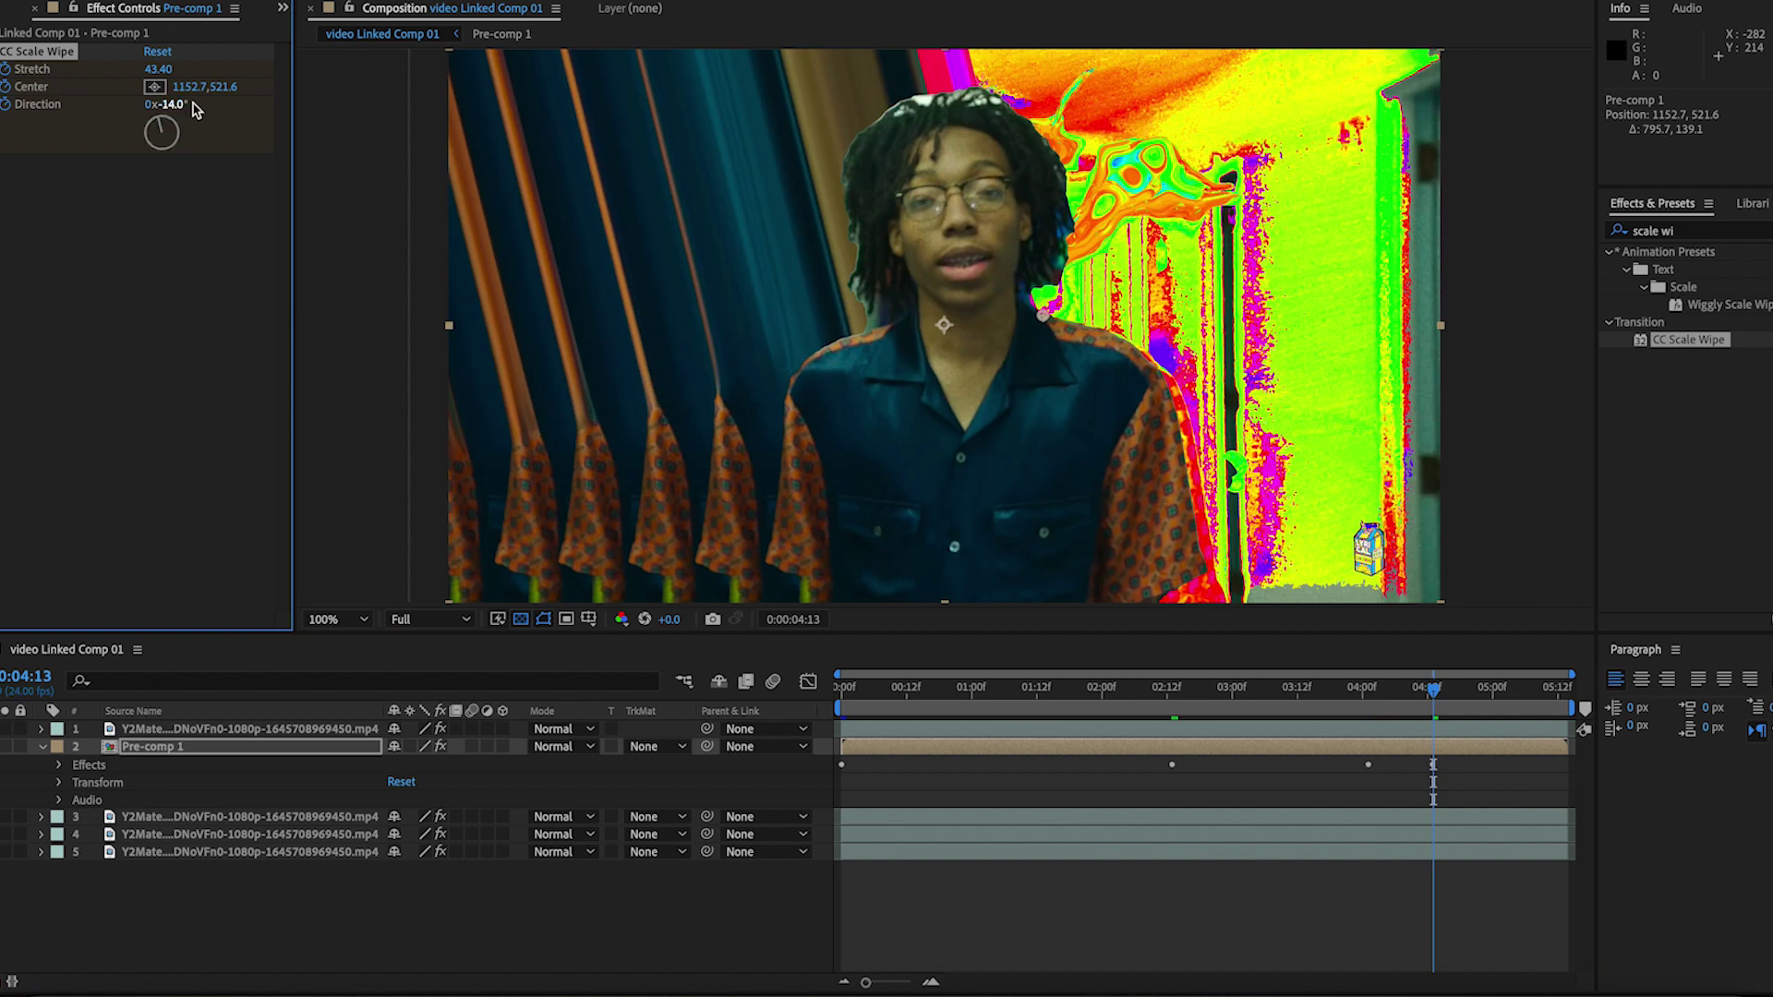
{"action": "left_click_drag", "start_coordinate": [943, 334], "coordinate": [369, 305]}
{"action": "key", "text": "ctrl+z"}
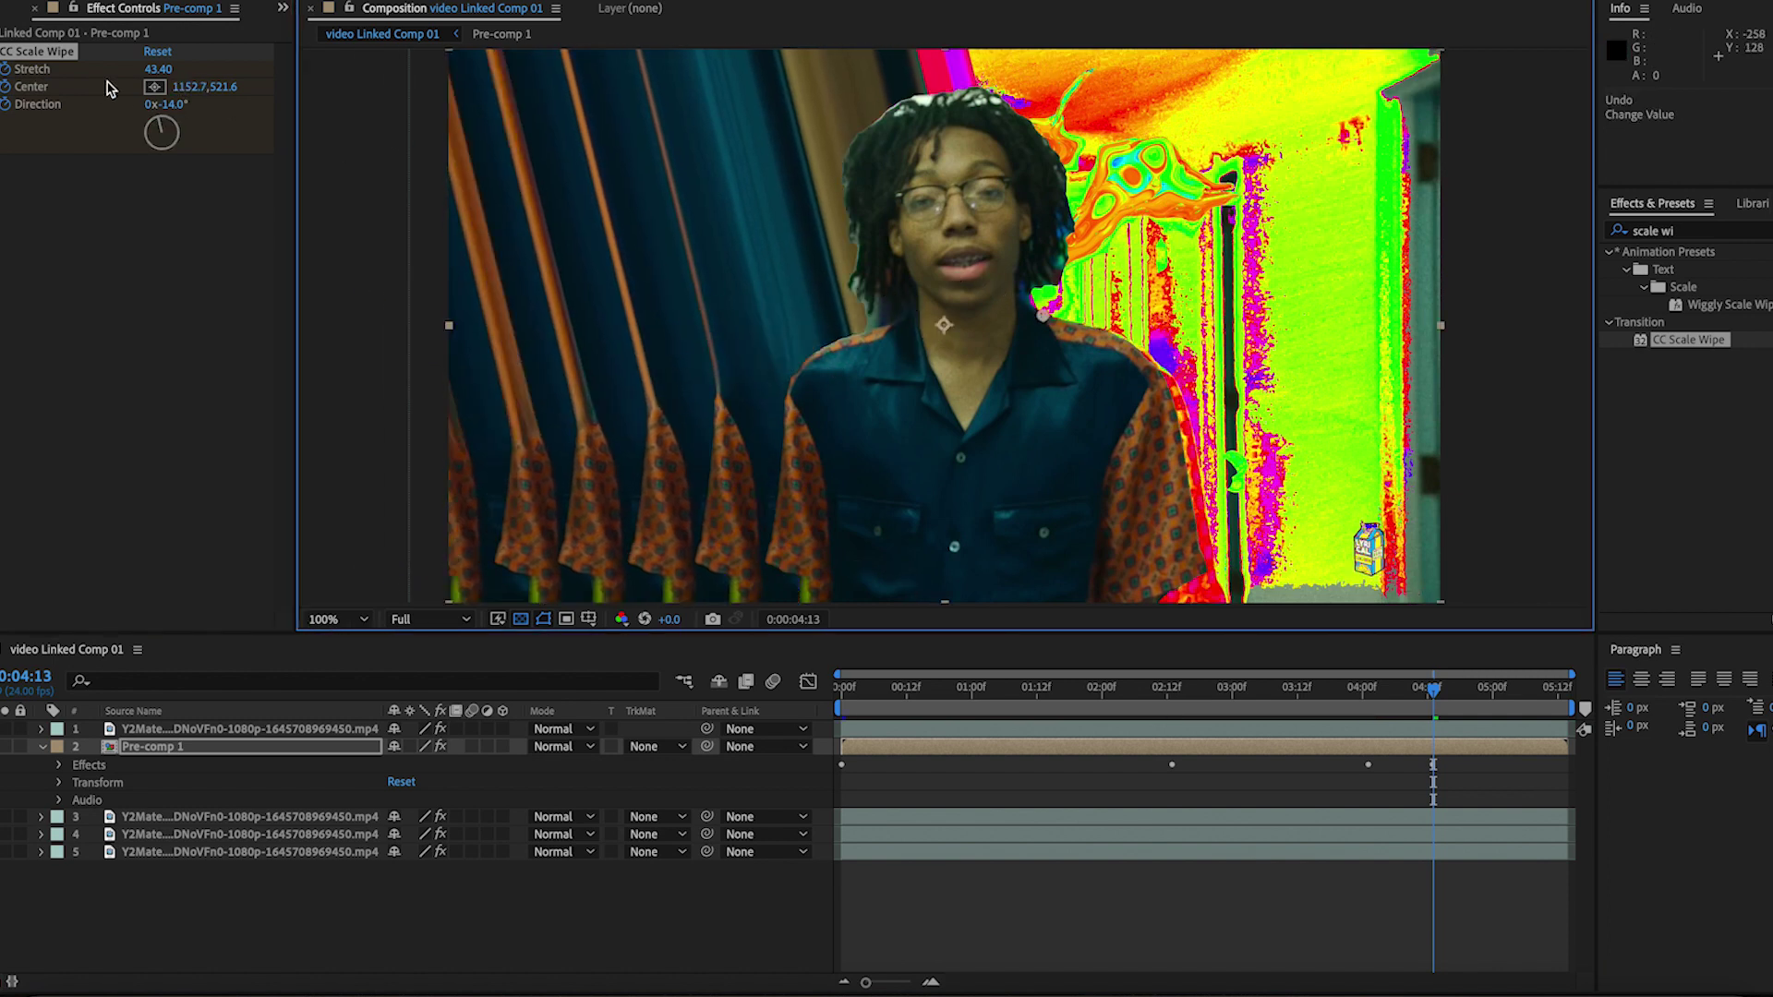
At 0:00:04:13, move CC Scale Wipe's Center to 468.7, 166.6 on Pre-comp 1
{"action": "left_click_drag", "start_coordinate": [223, 93], "coordinate": [858, 197]}
{"action": "left_click_drag", "start_coordinate": [1041, 225], "coordinate": [692, 135]}
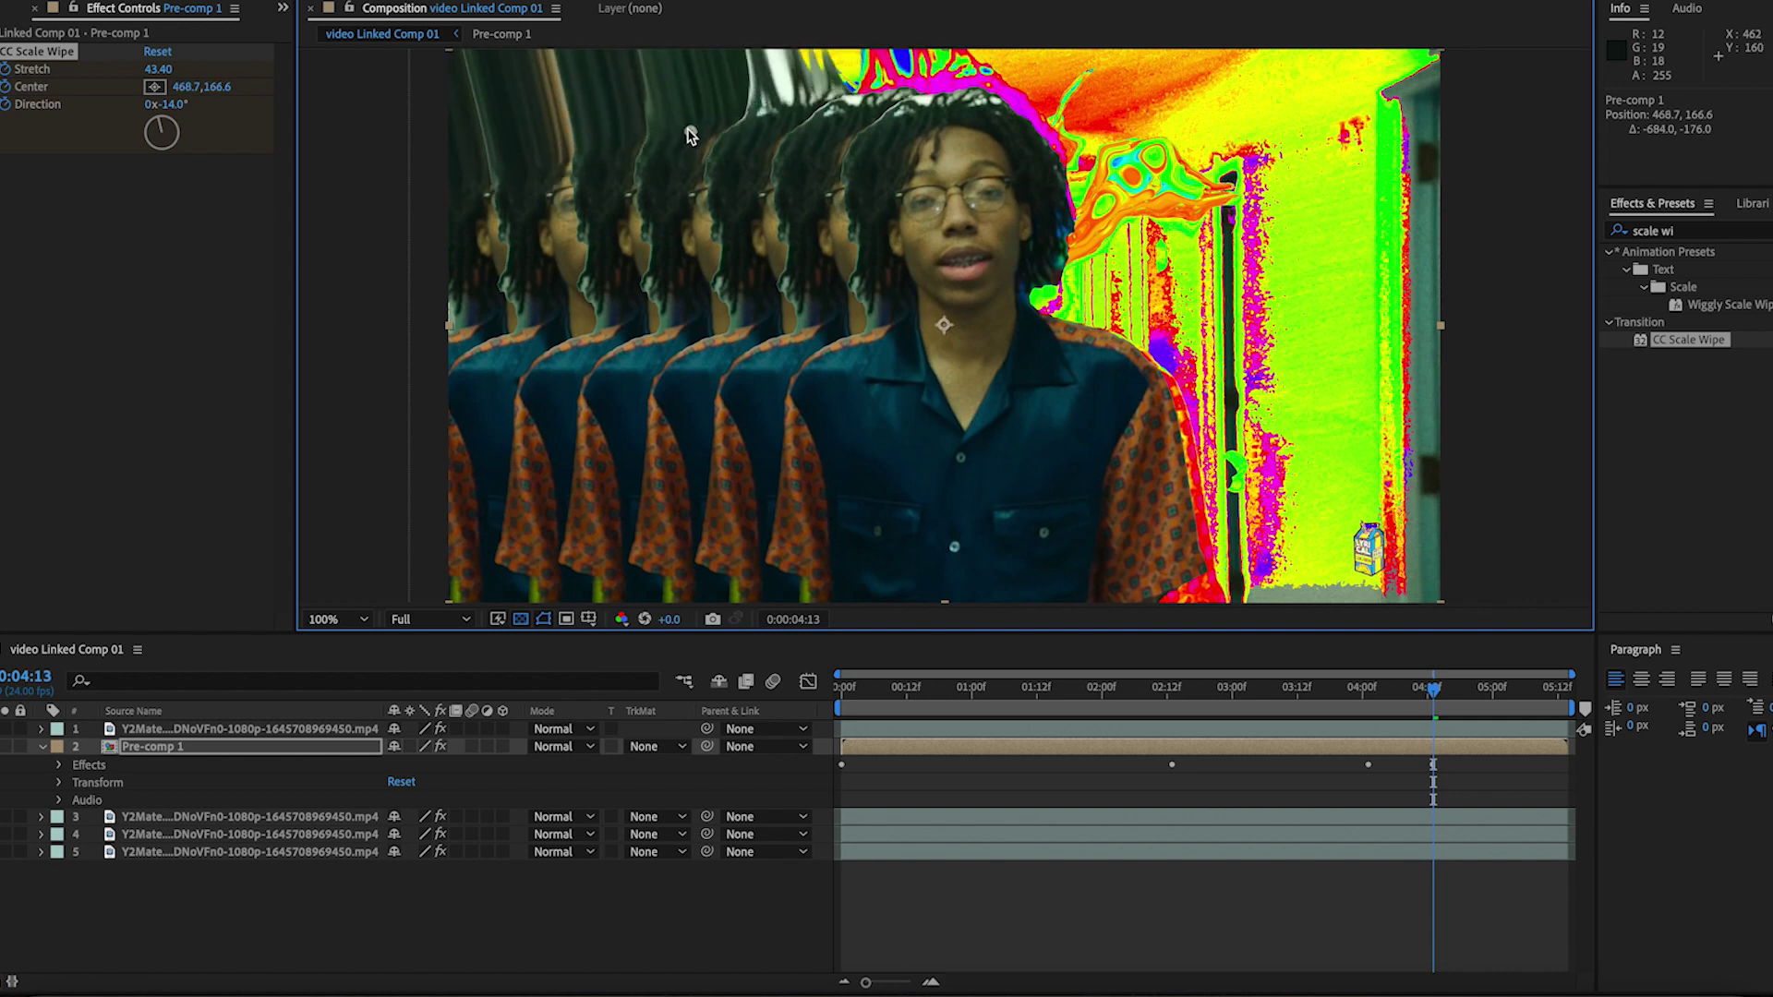
At 0:00:05:08, set CC Scale Wipe's Center to 1250.7, 120.6 and Direction to 16°
{"action": "left_click_drag", "start_coordinate": [1424, 694], "coordinate": [1538, 694]}
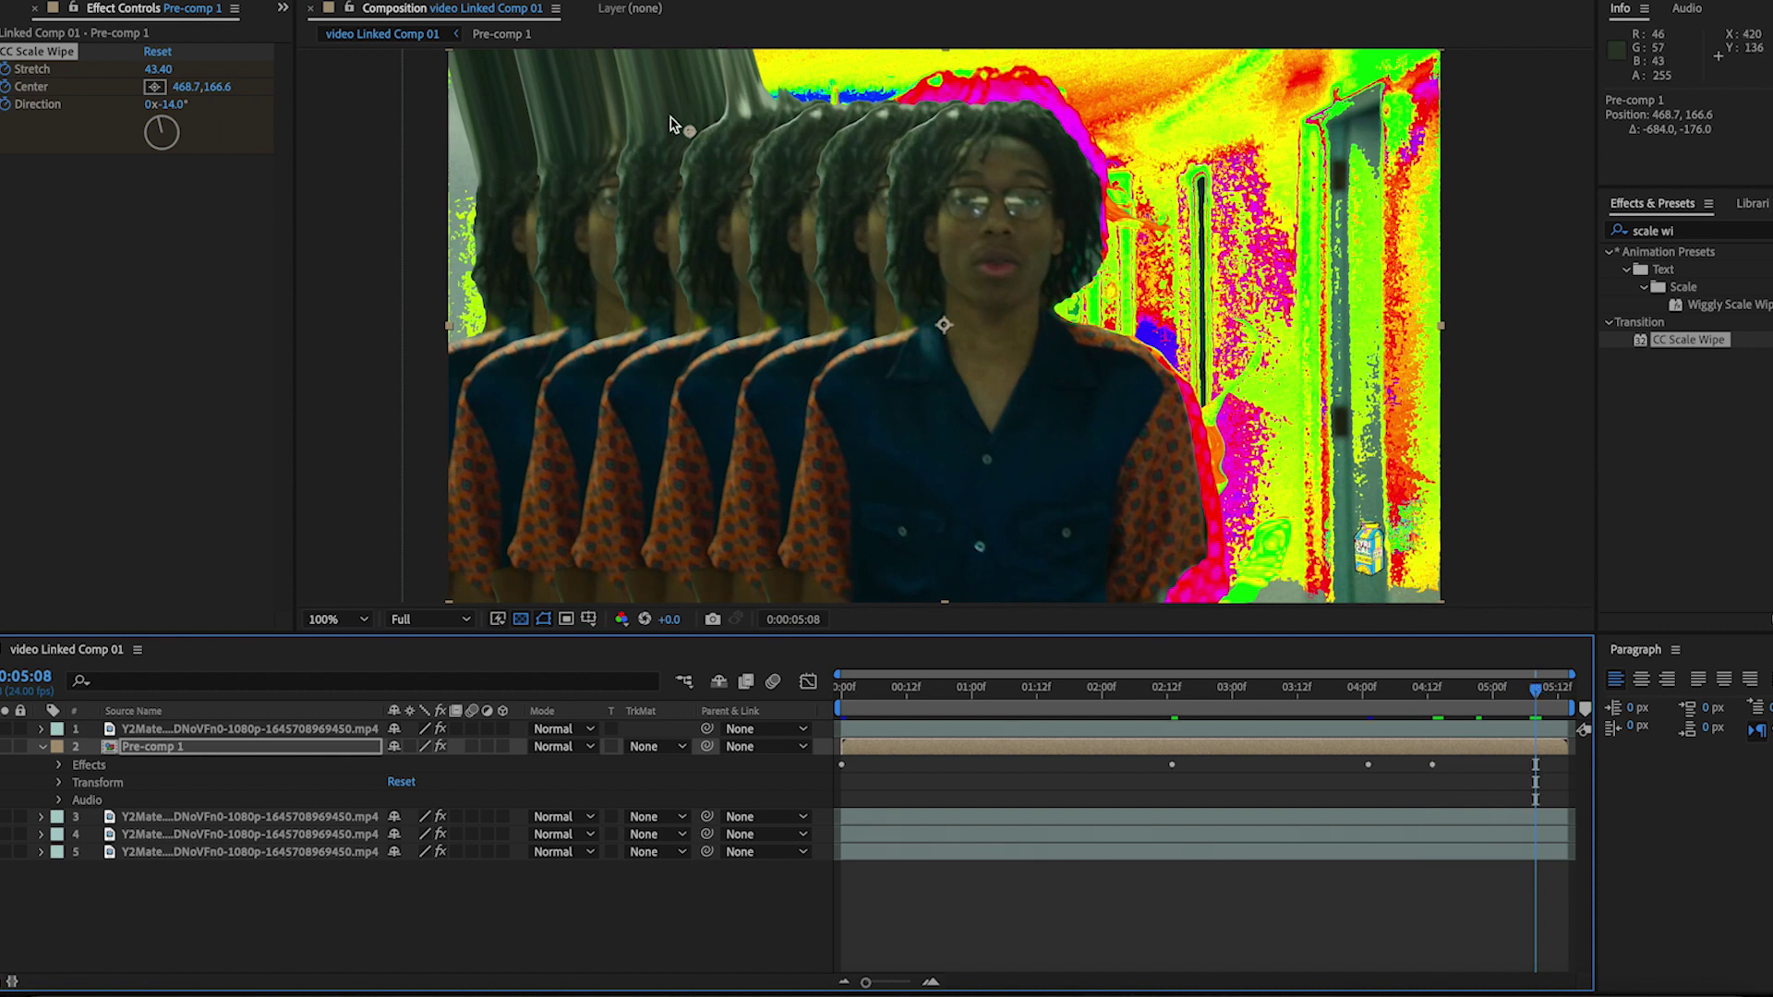
{"action": "left_click_drag", "start_coordinate": [688, 130], "coordinate": [1091, 112]}
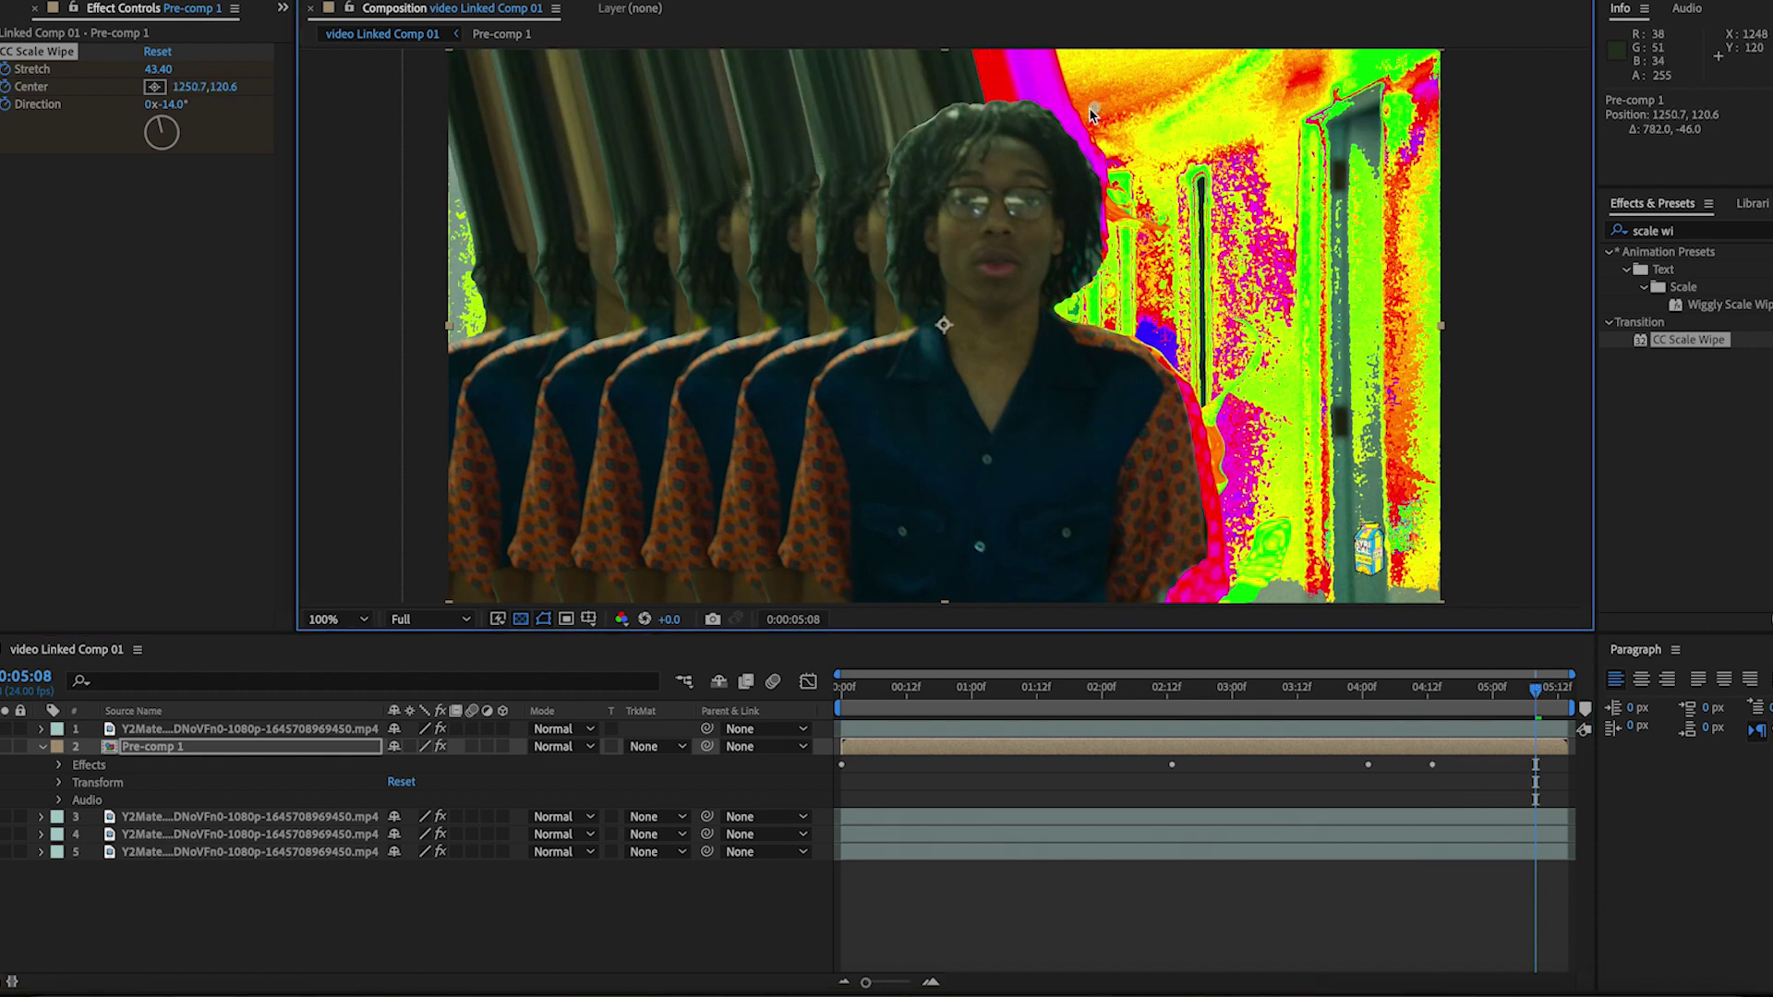
{"action": "left_click_drag", "start_coordinate": [166, 131], "coordinate": [170, 113]}
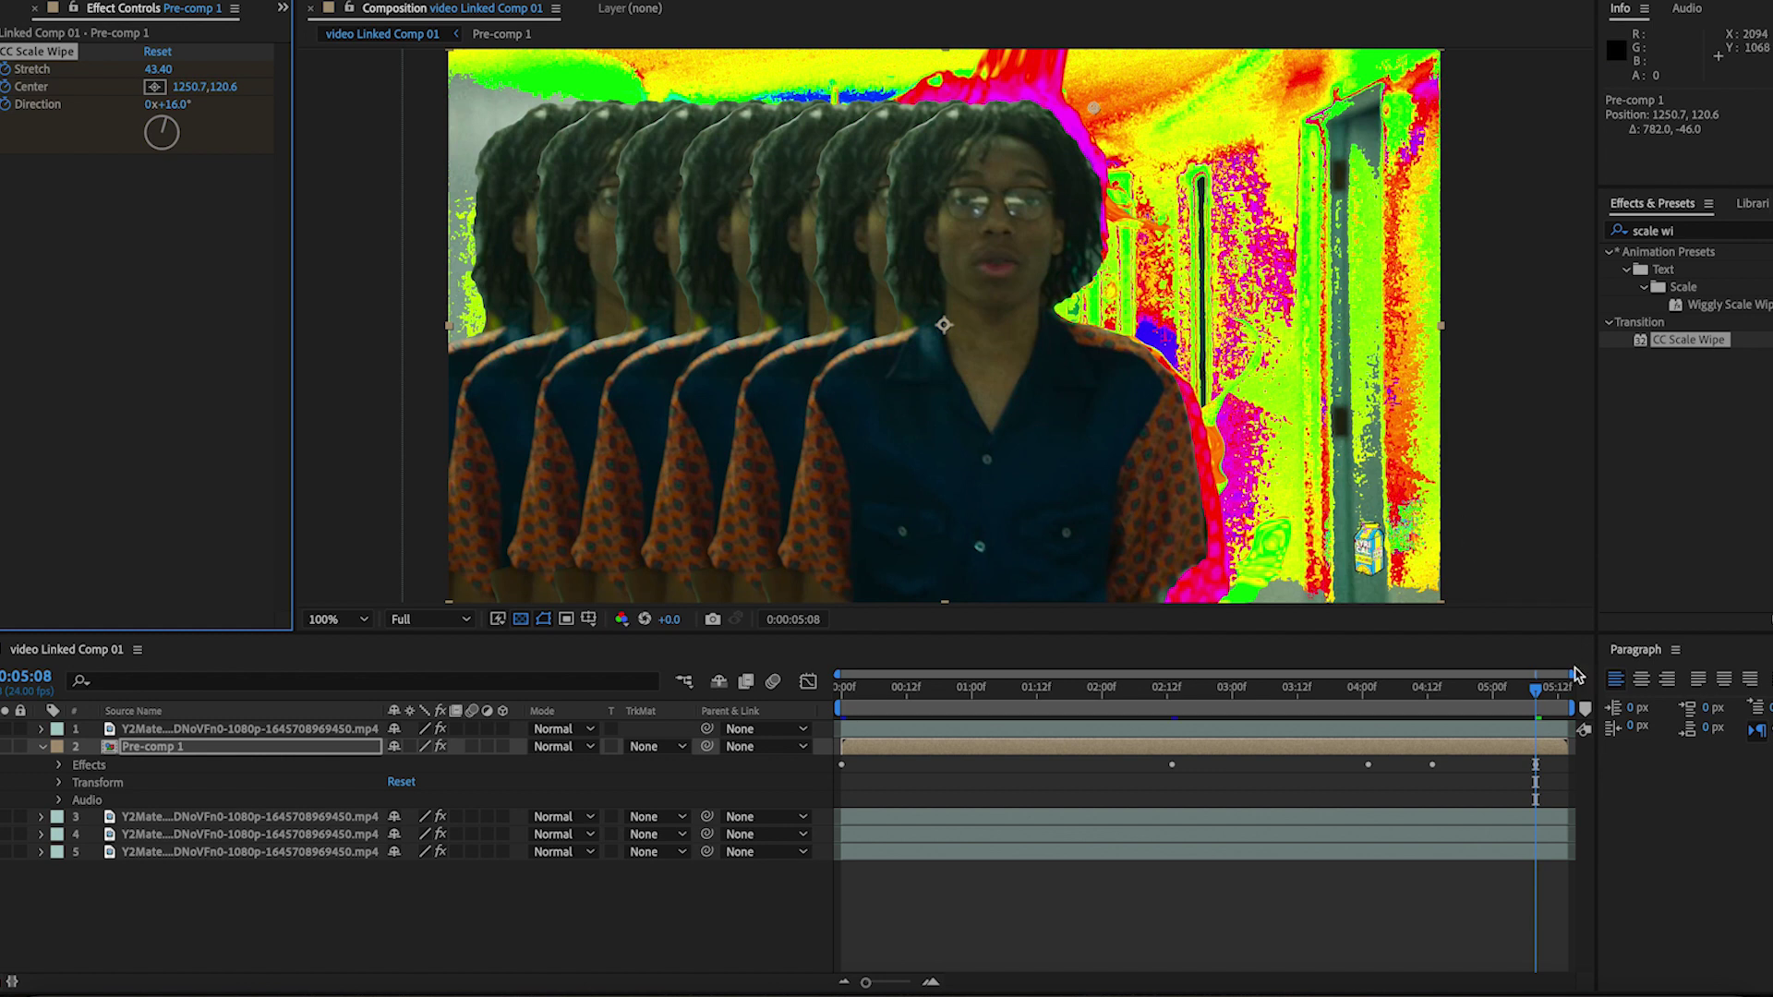
Play back the main composition from the start to review the stretching wipe animation
{"action": "left_click_drag", "start_coordinate": [1540, 698], "coordinate": [740, 633]}
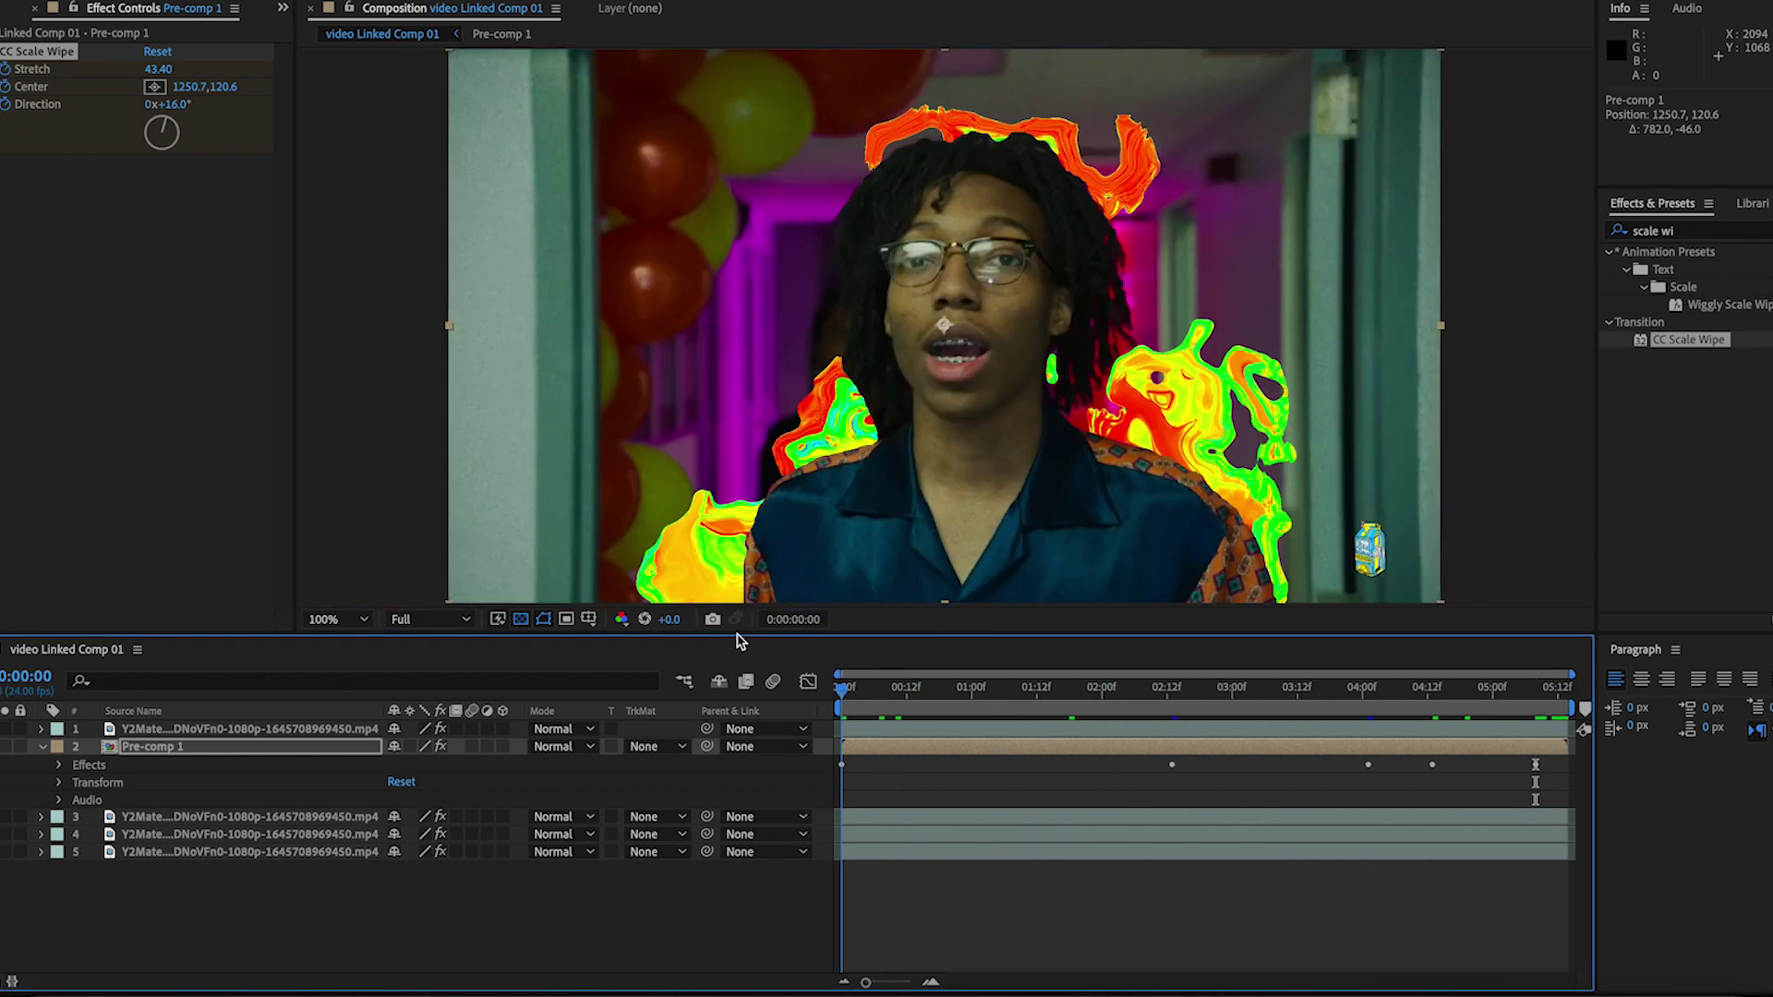
{"action": "key", "text": "space"}
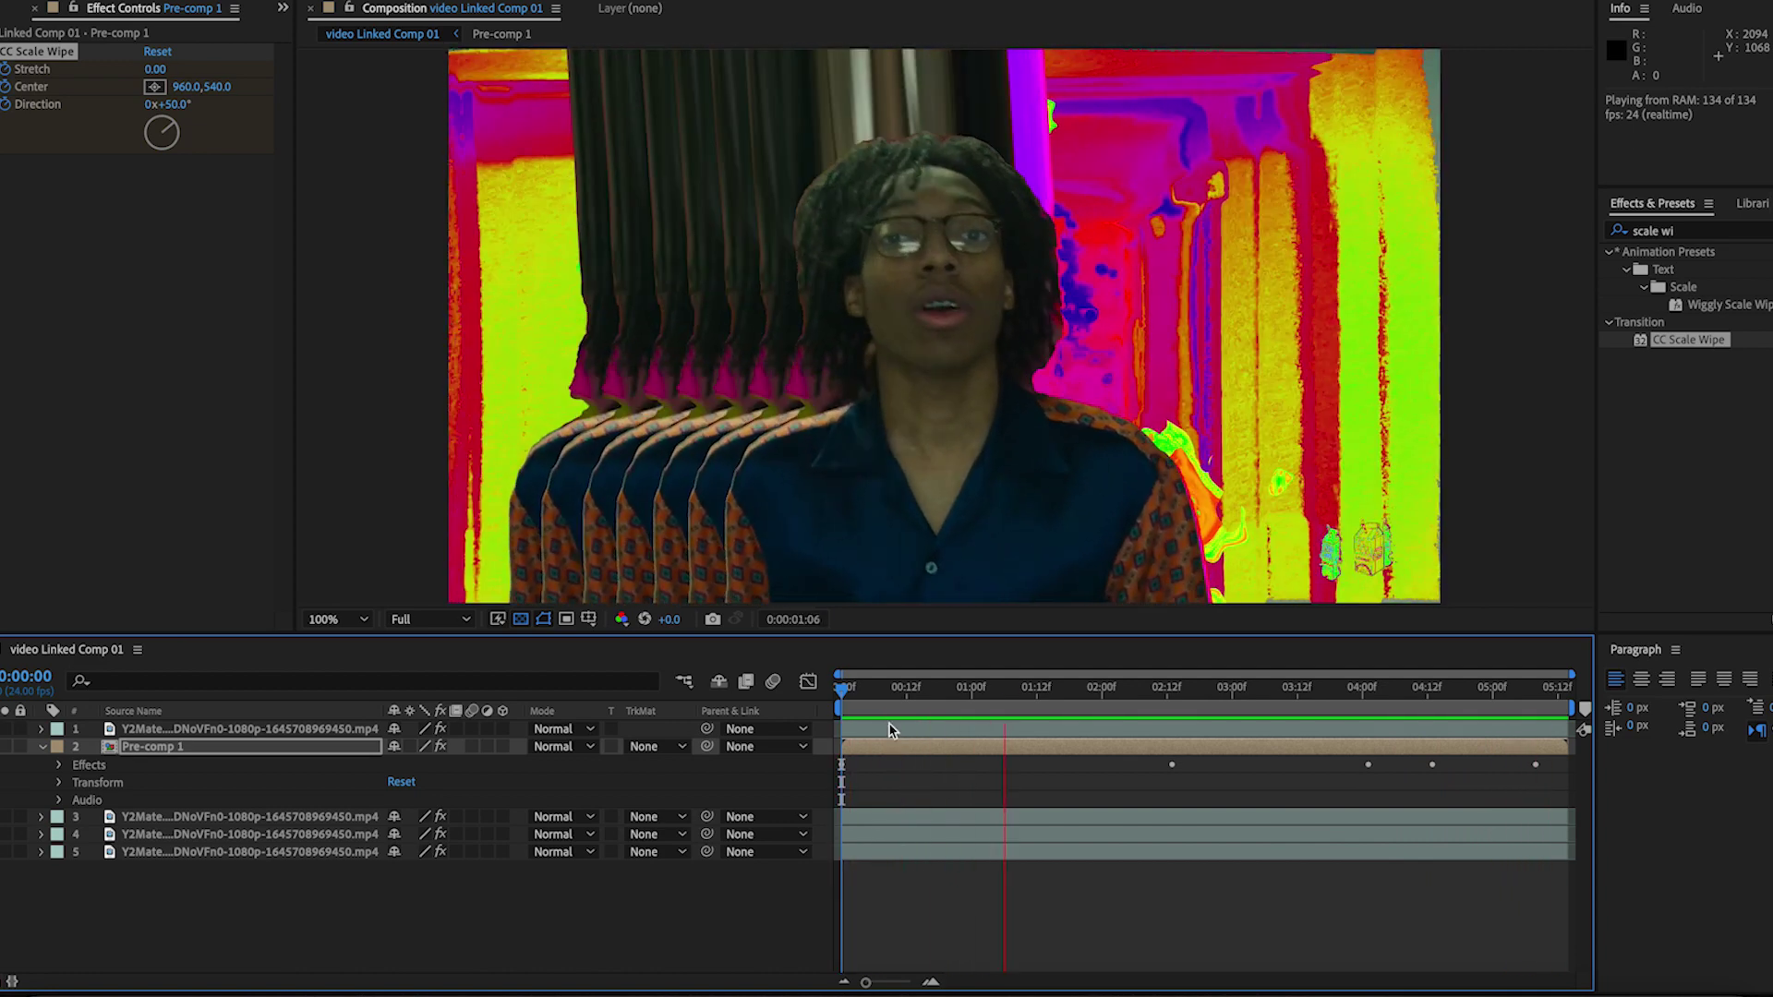
{"action": "key", "text": "space"}
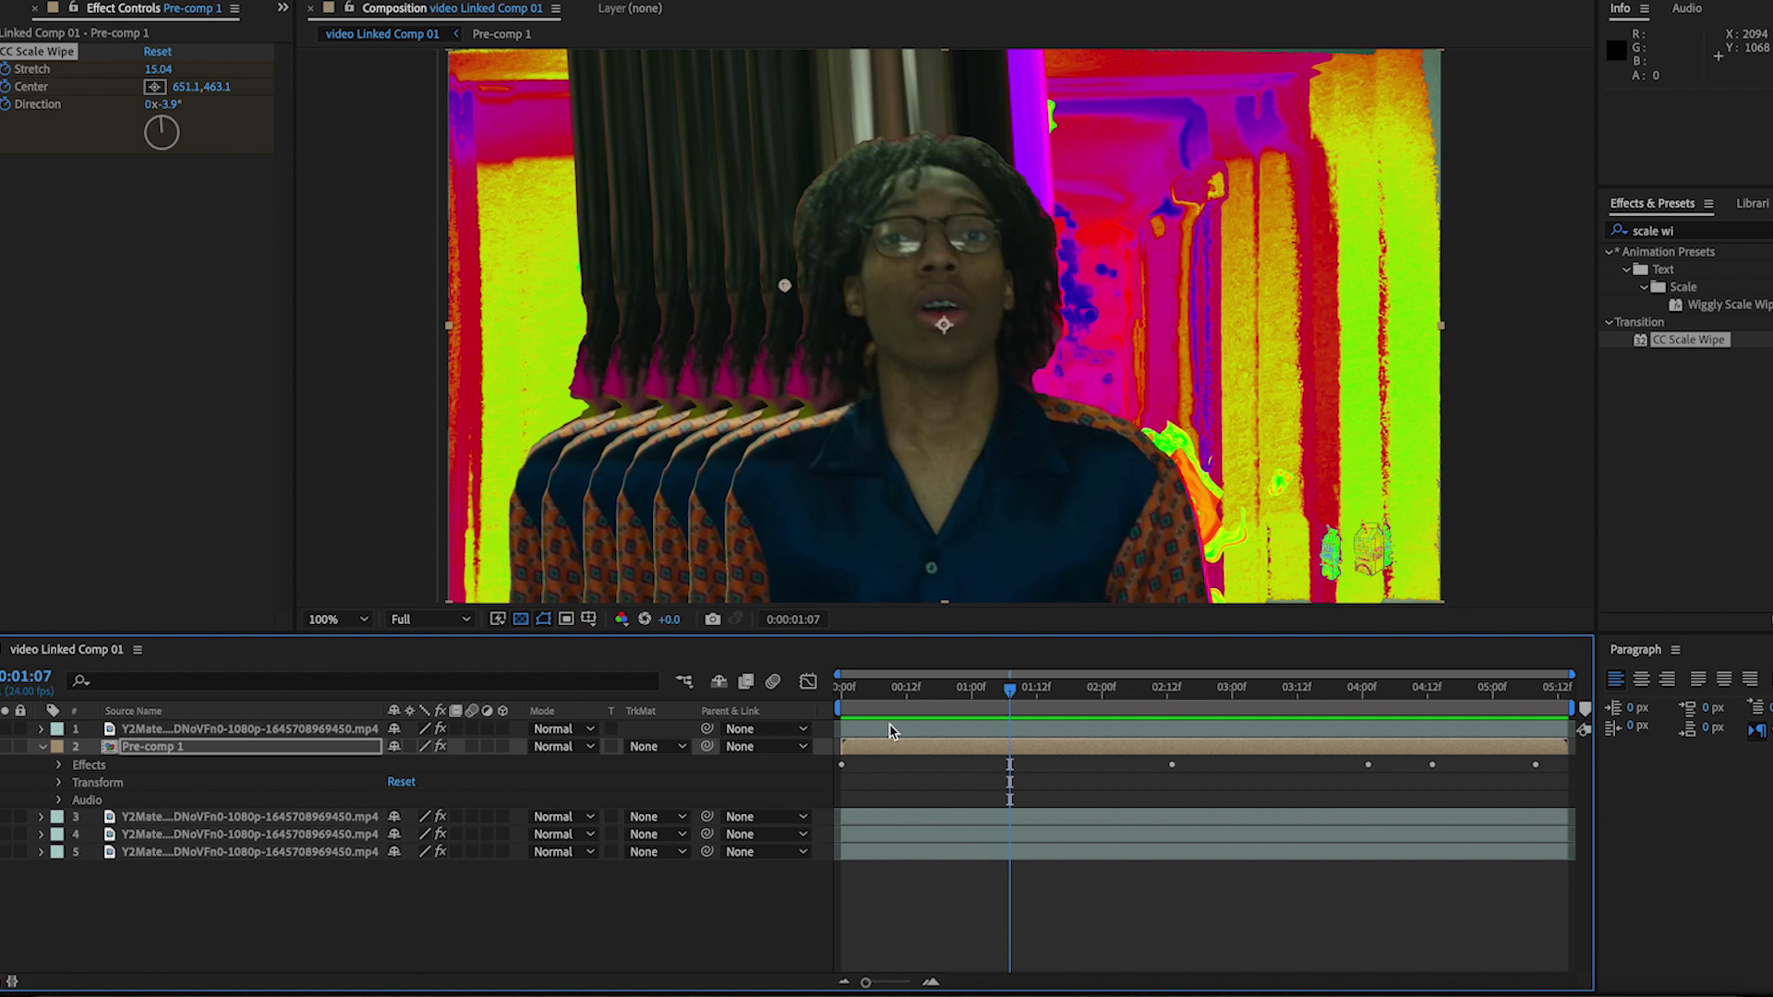
Open Pre-comp 1 and enable motion blur for layers 1 to 6 and for the composition
{"action": "double_click", "coordinate": [893, 757]}
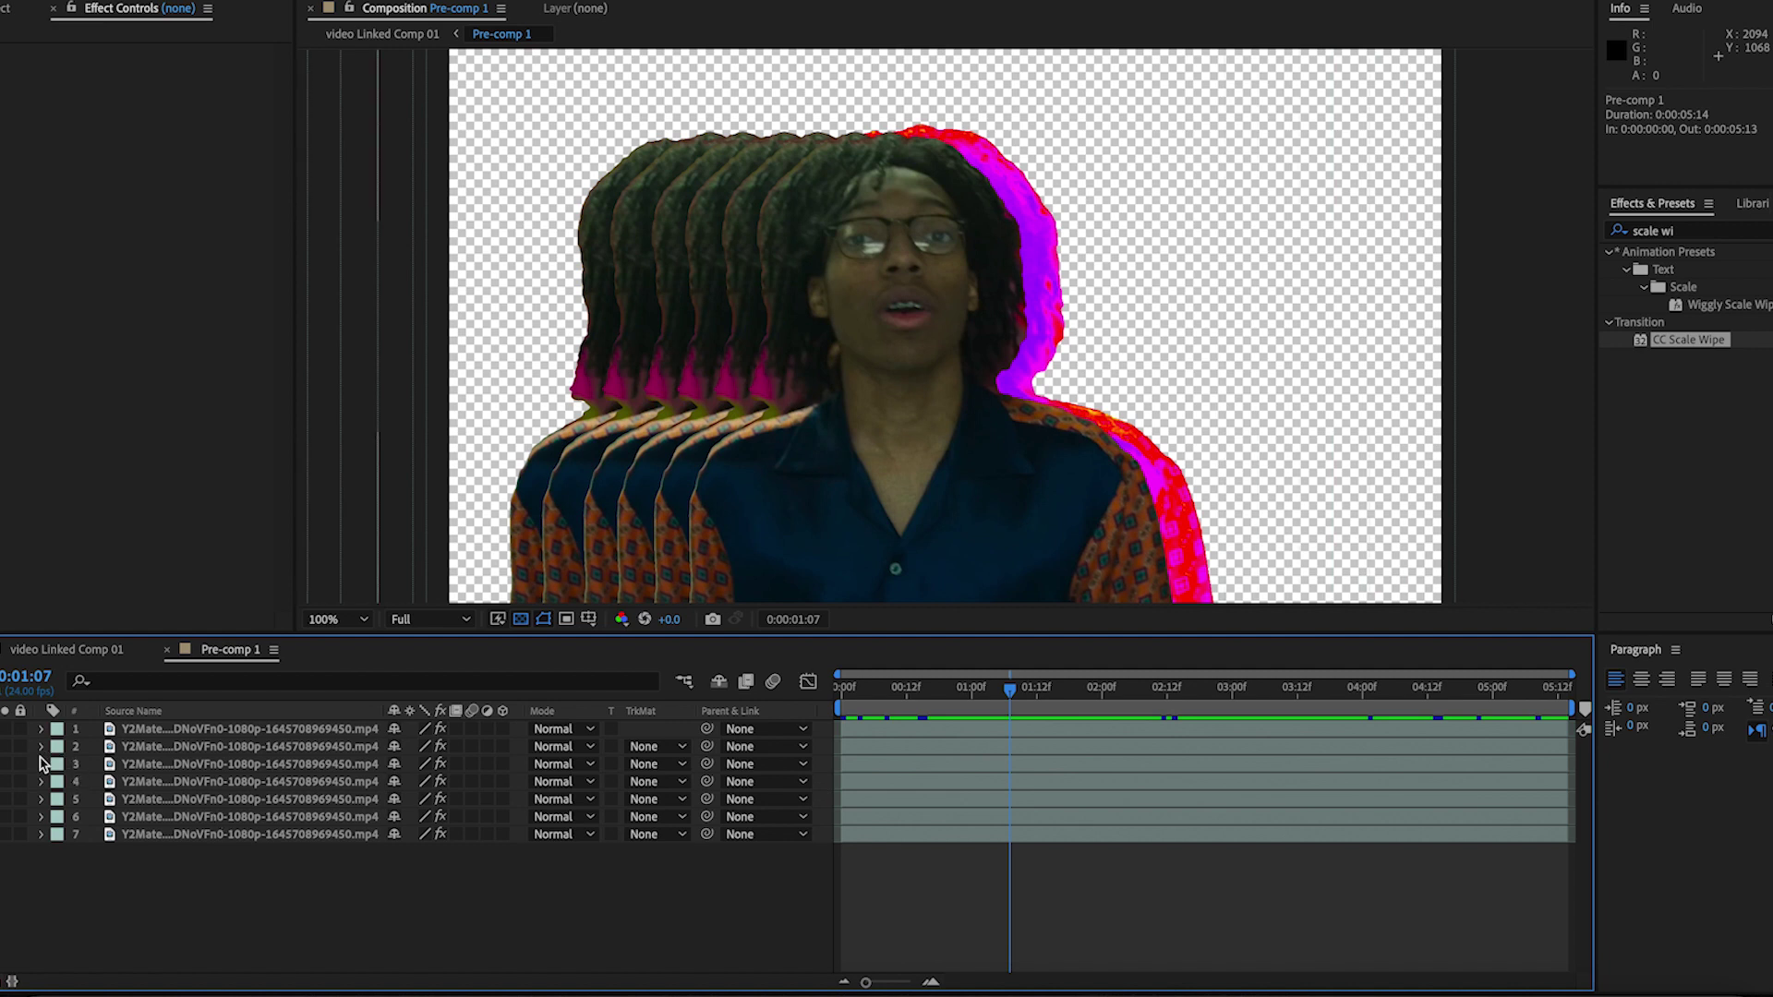
{"action": "left_click", "coordinate": [42, 818]}
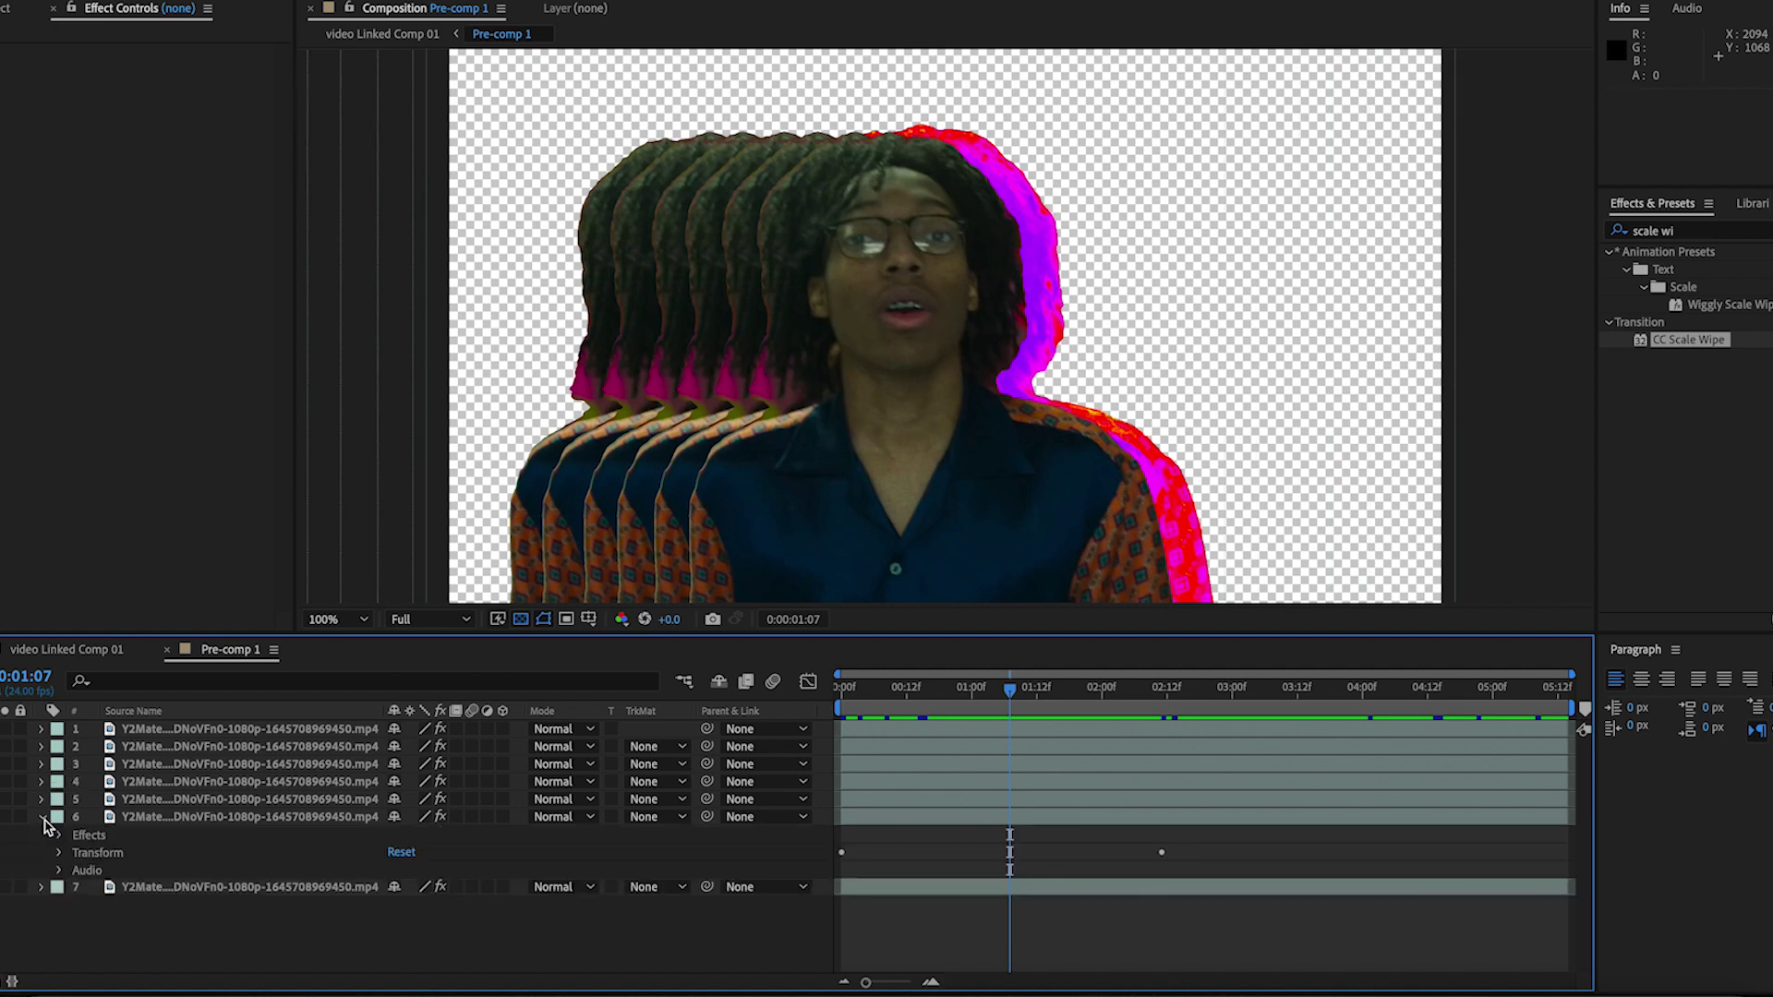
{"action": "left_click", "coordinate": [1165, 695]}
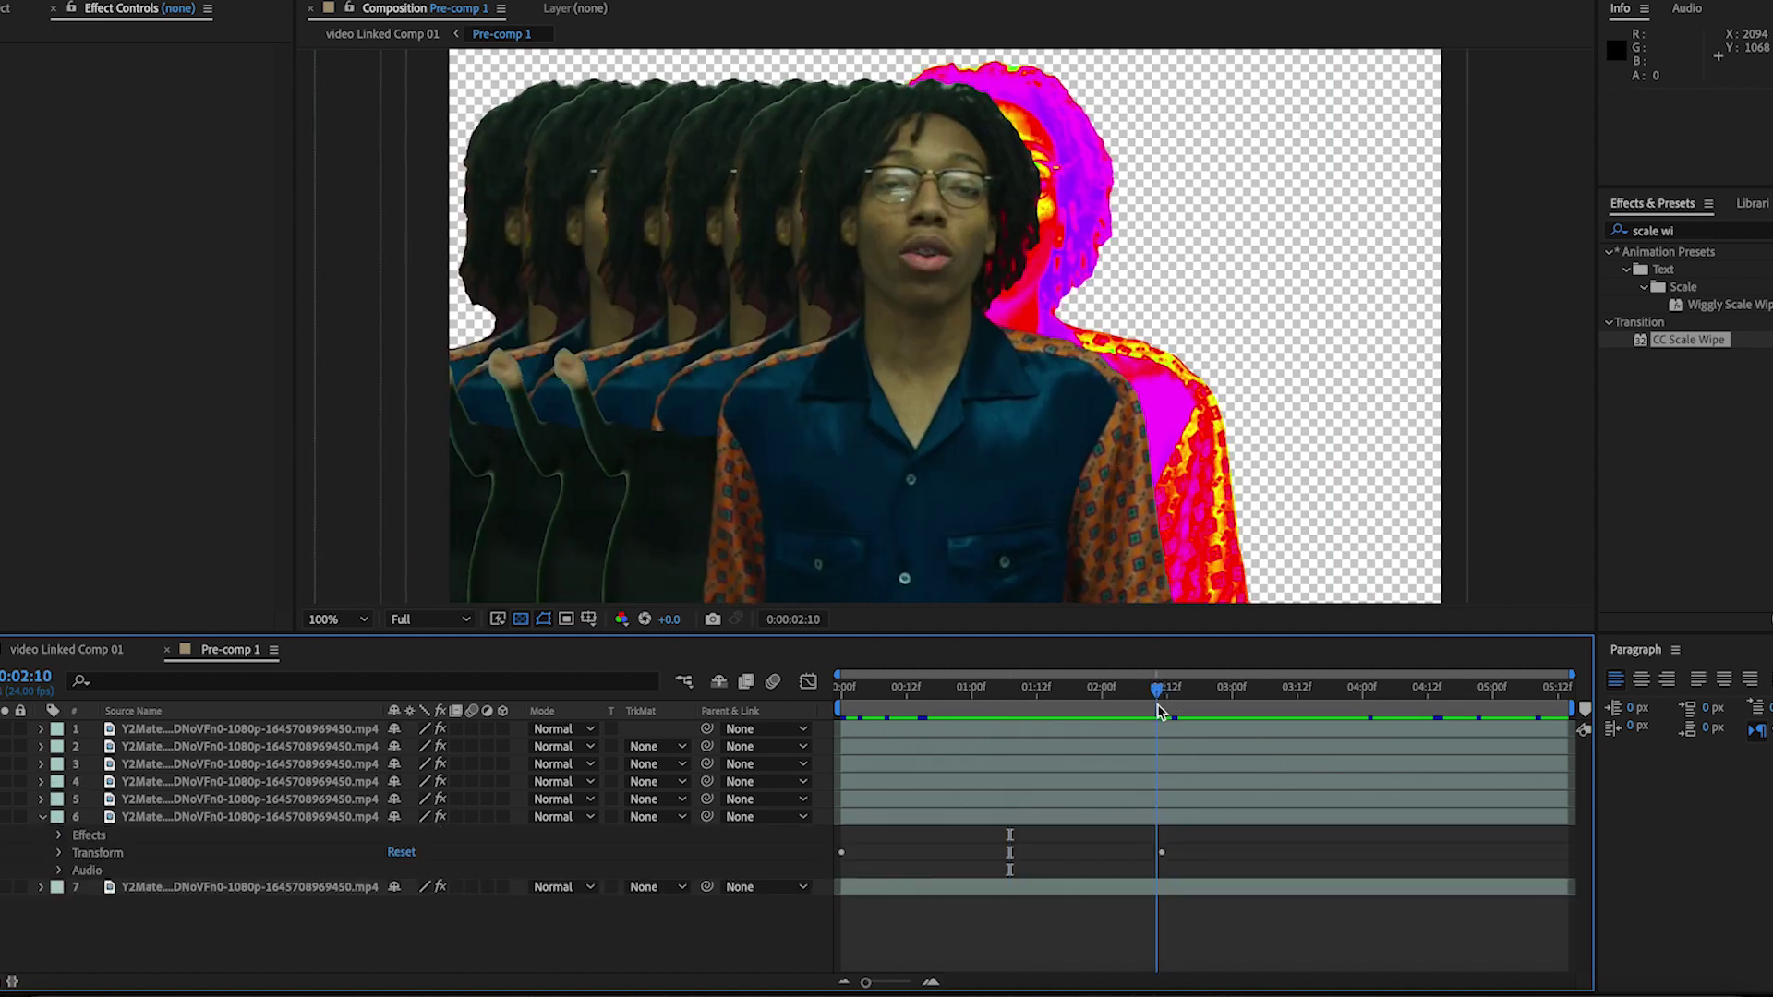
{"action": "mouse_move", "coordinate": [1161, 707]}
{"action": "left_mouse_down"}
{"action": "mouse_move", "coordinate": [982, 694]}
{"action": "mouse_move", "coordinate": [1145, 694]}
{"action": "left_mouse_up"}
{"action": "left_click_drag", "start_coordinate": [472, 729], "coordinate": [471, 766]}
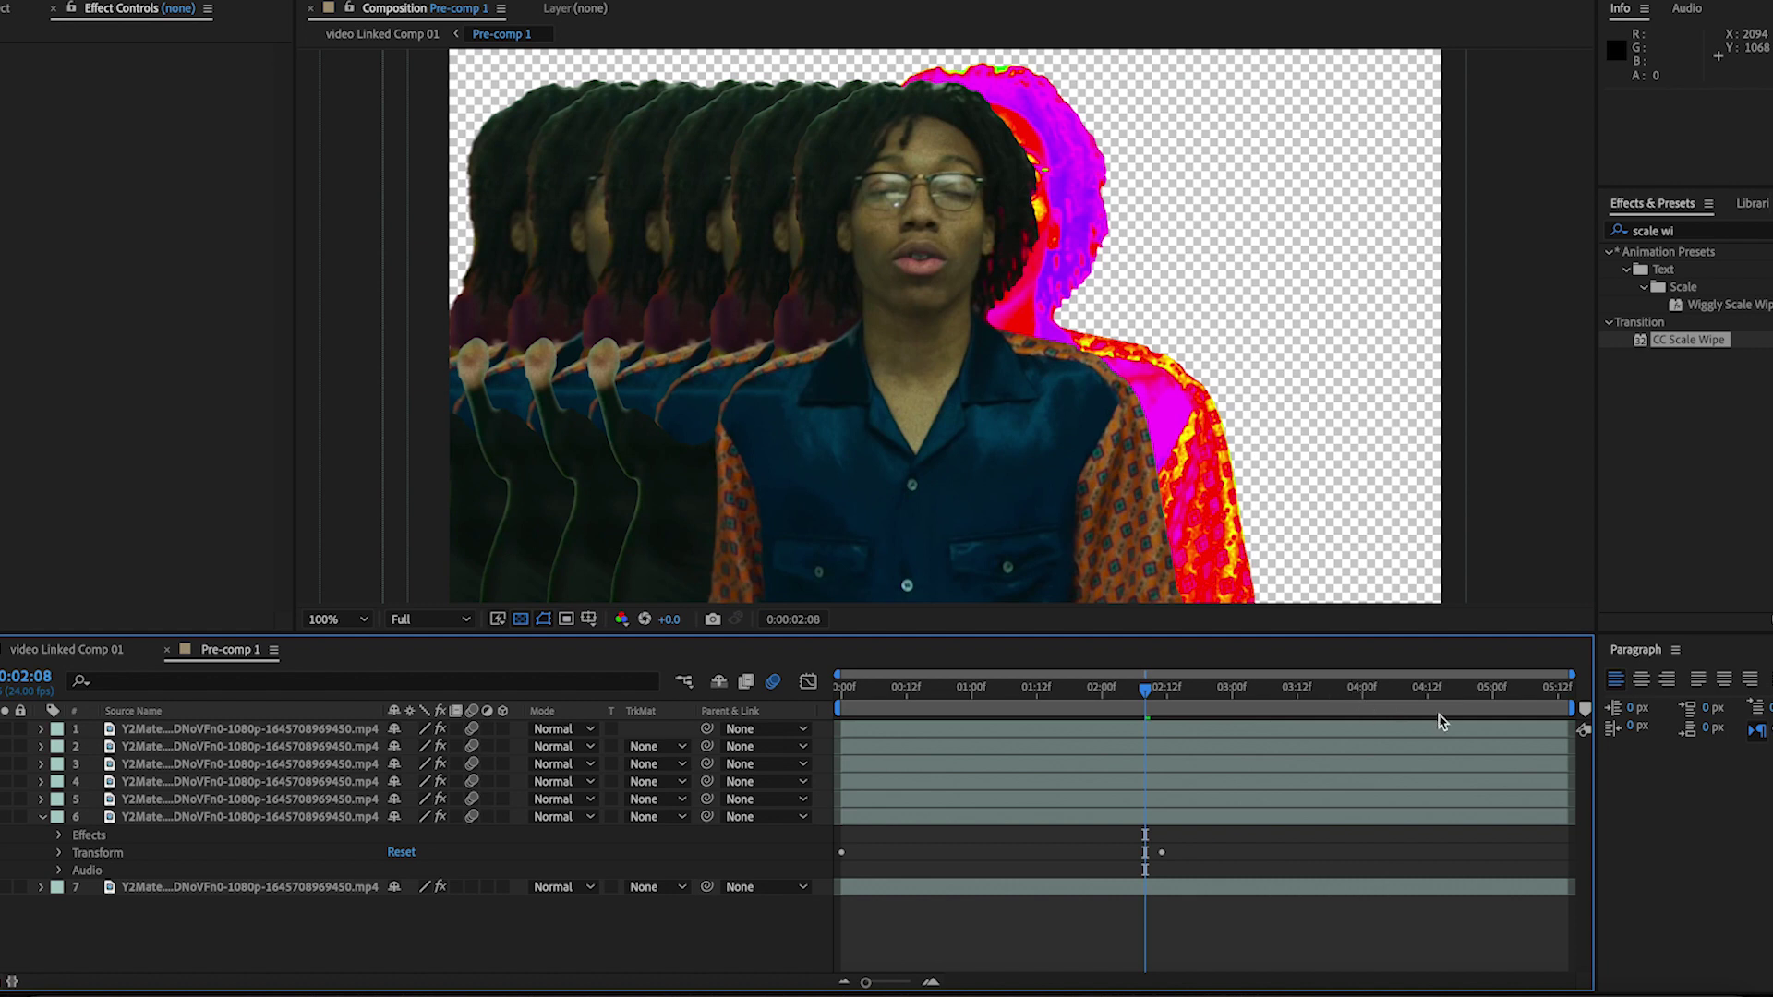
At 0:00:04:01, keyframe the Position of layers 1 to 6 in Pre-comp 1 back to 960.0, 540.0
{"action": "left_click", "coordinate": [1369, 699]}
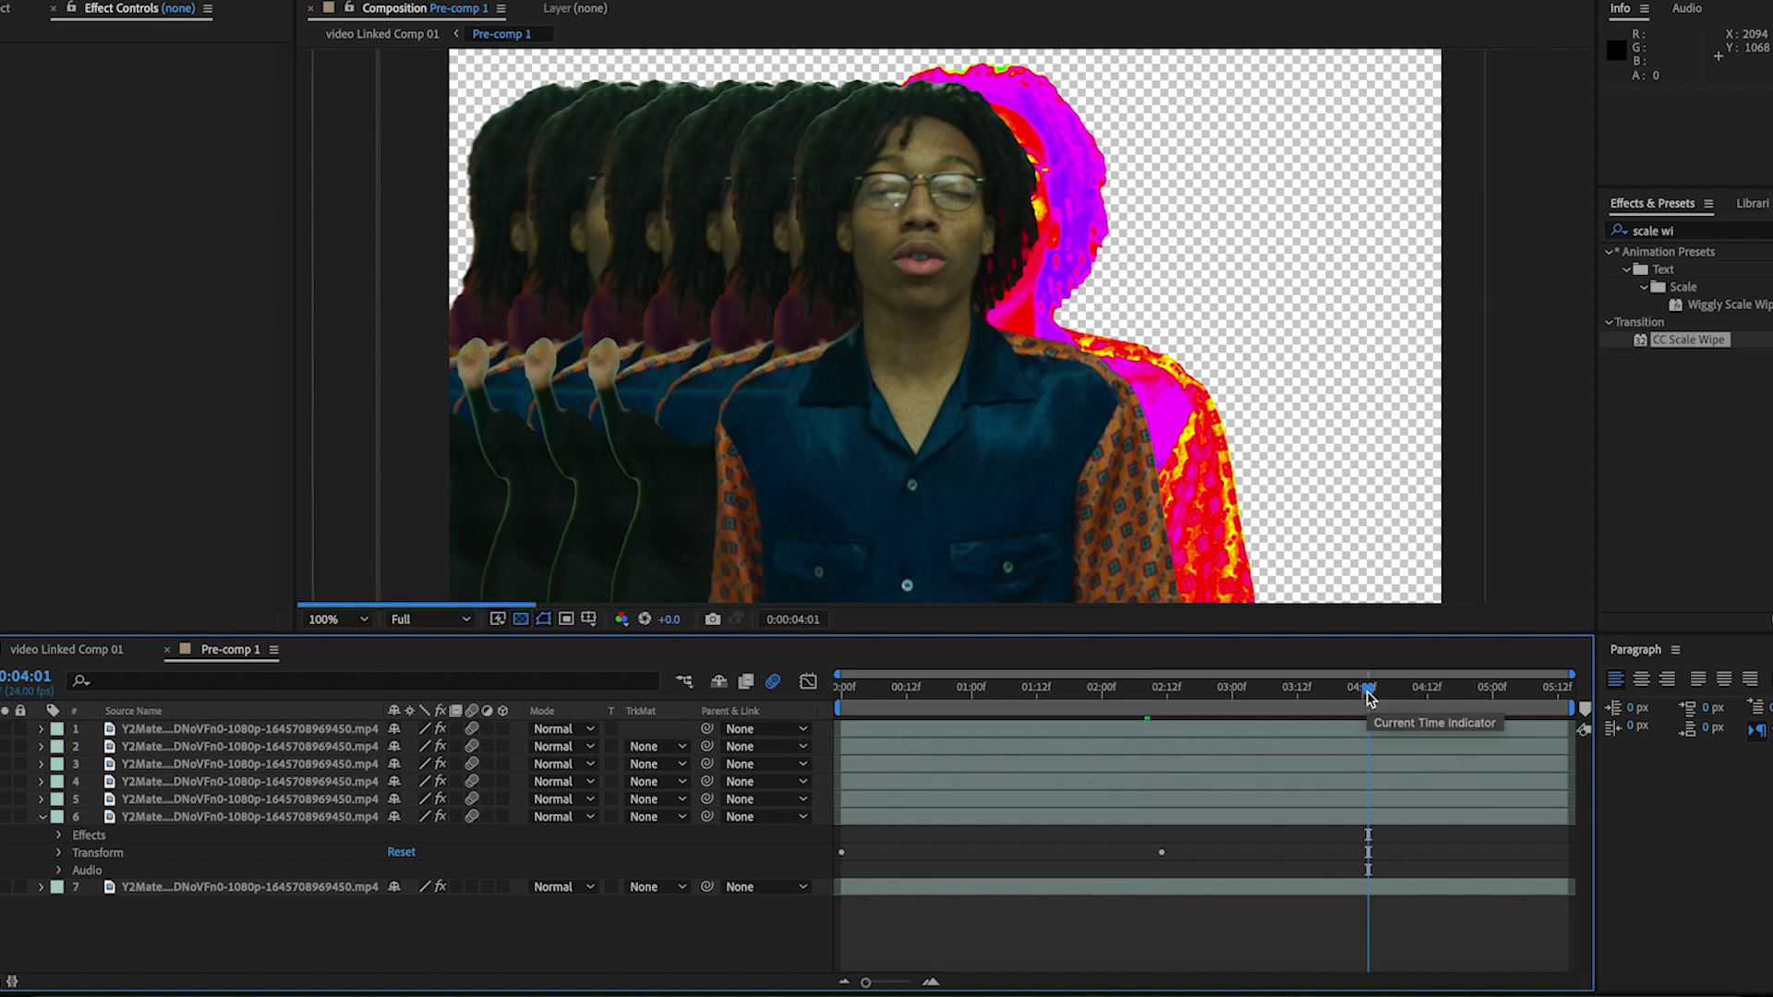
{"action": "left_click", "coordinate": [1367, 735]}
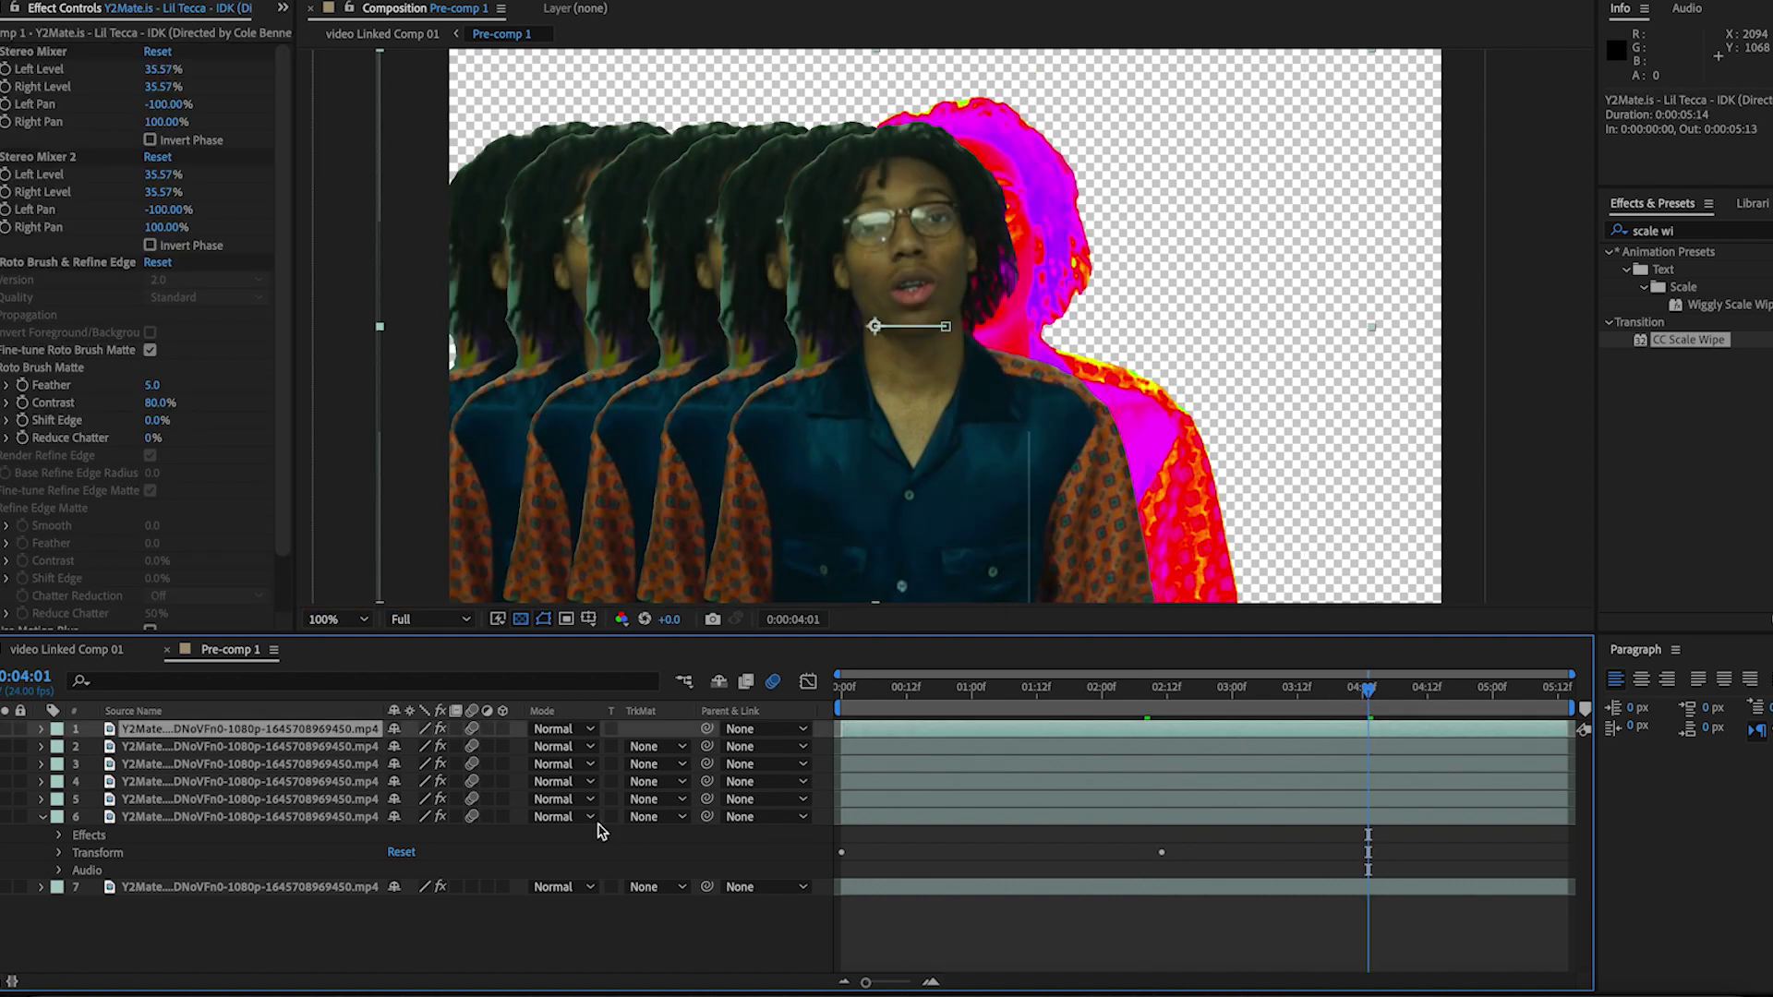
{"action": "left_click", "coordinate": [41, 729]}
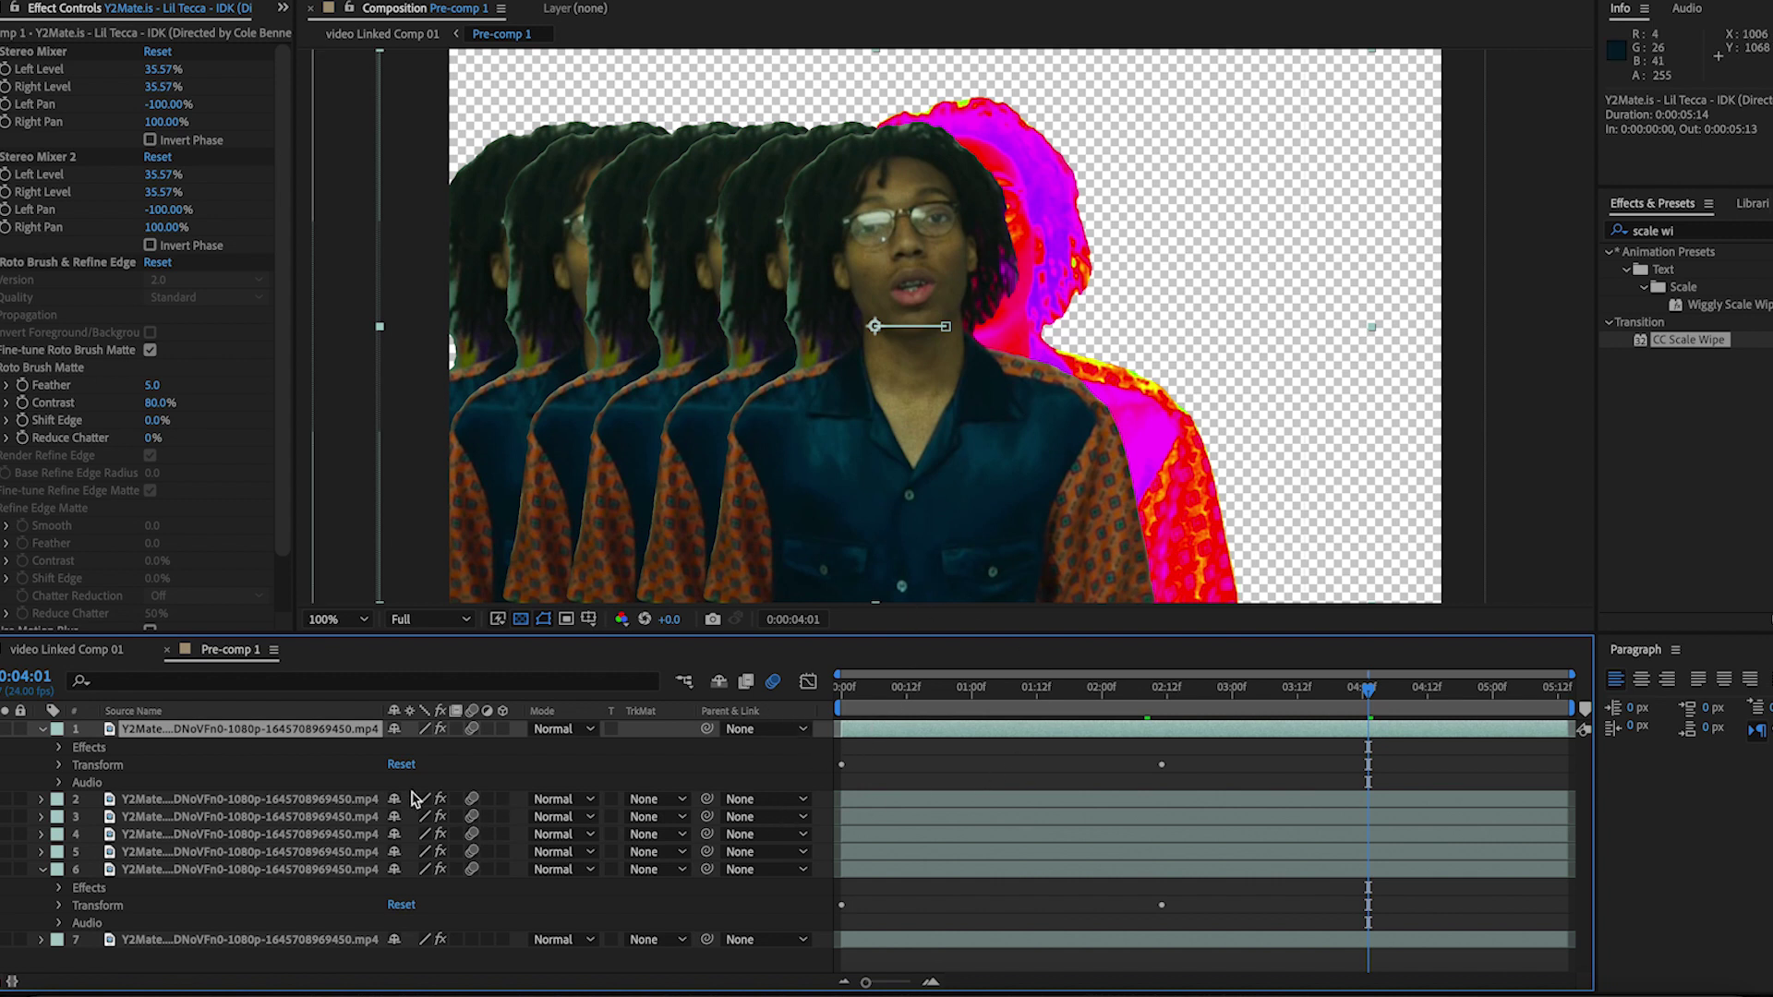
{"action": "key", "text": "p"}
{"action": "left_click", "coordinate": [249, 834], "text": "shift"}
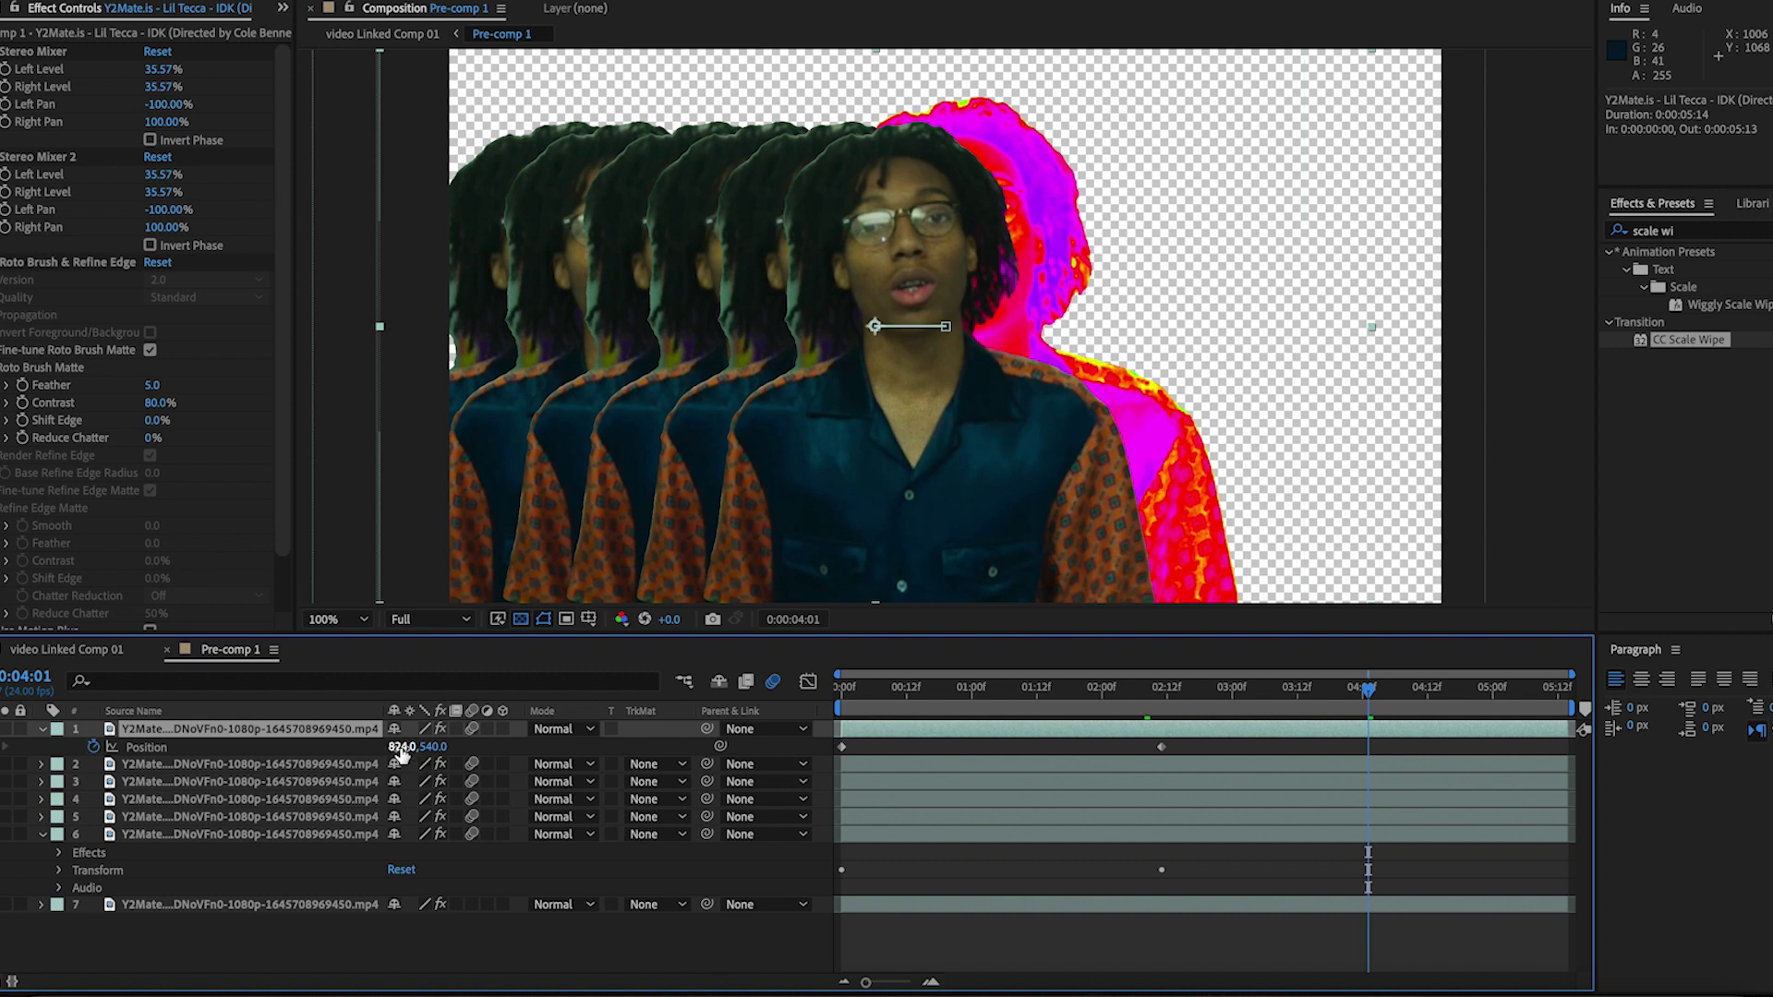
{"action": "key", "text": "p"}
Play back and scrub through Pre-comp 1, and return to video Linked Comp 01 to review the combined animation
{"action": "key", "text": "space"}
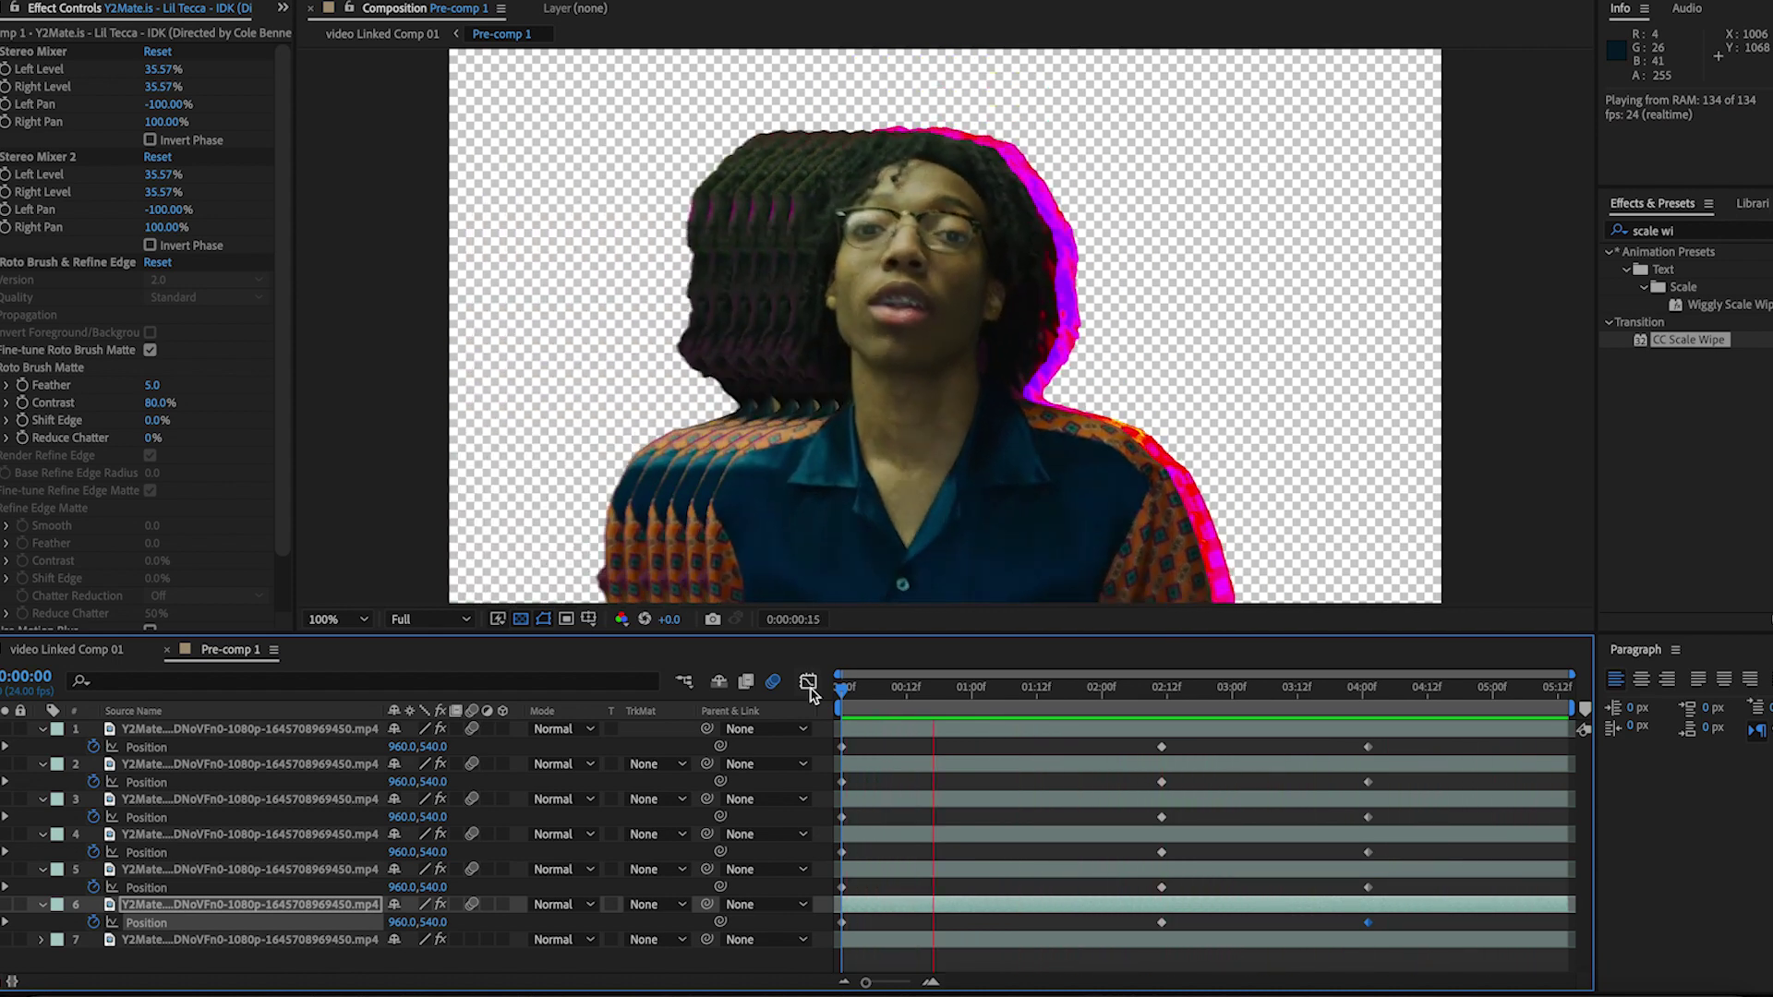
{"action": "key", "text": "space"}
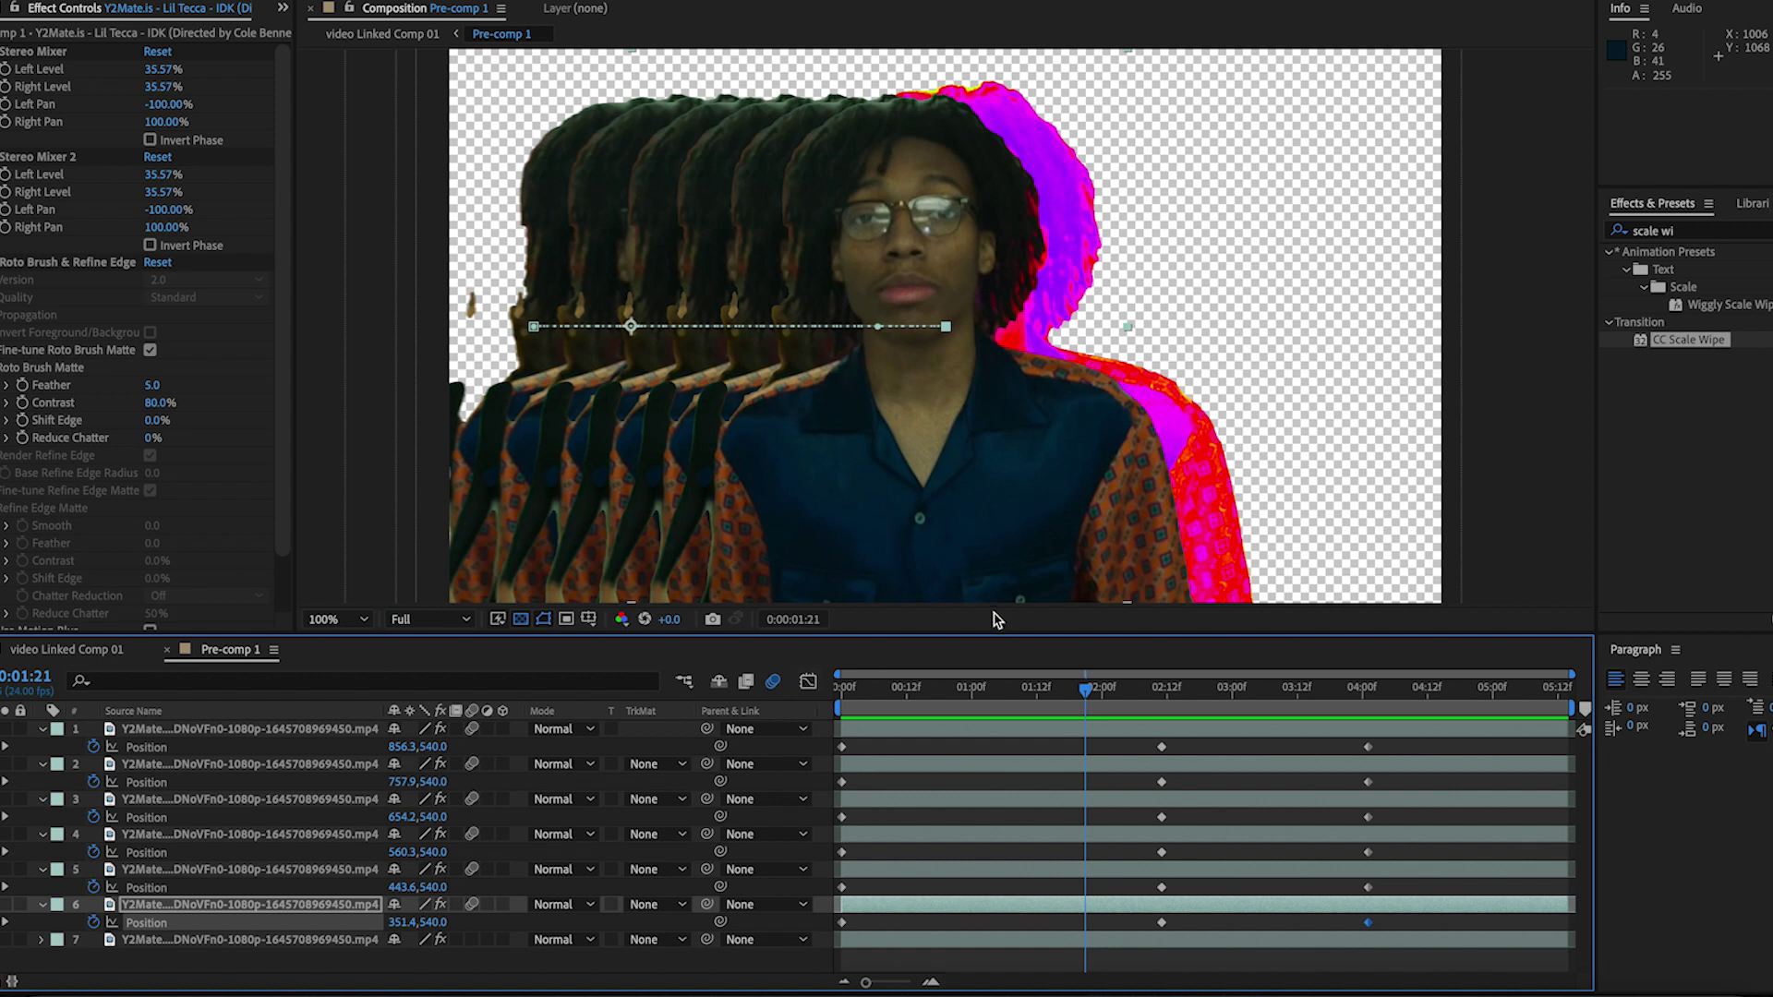
{"action": "left_click_drag", "start_coordinate": [880, 706], "coordinate": [1550, 734]}
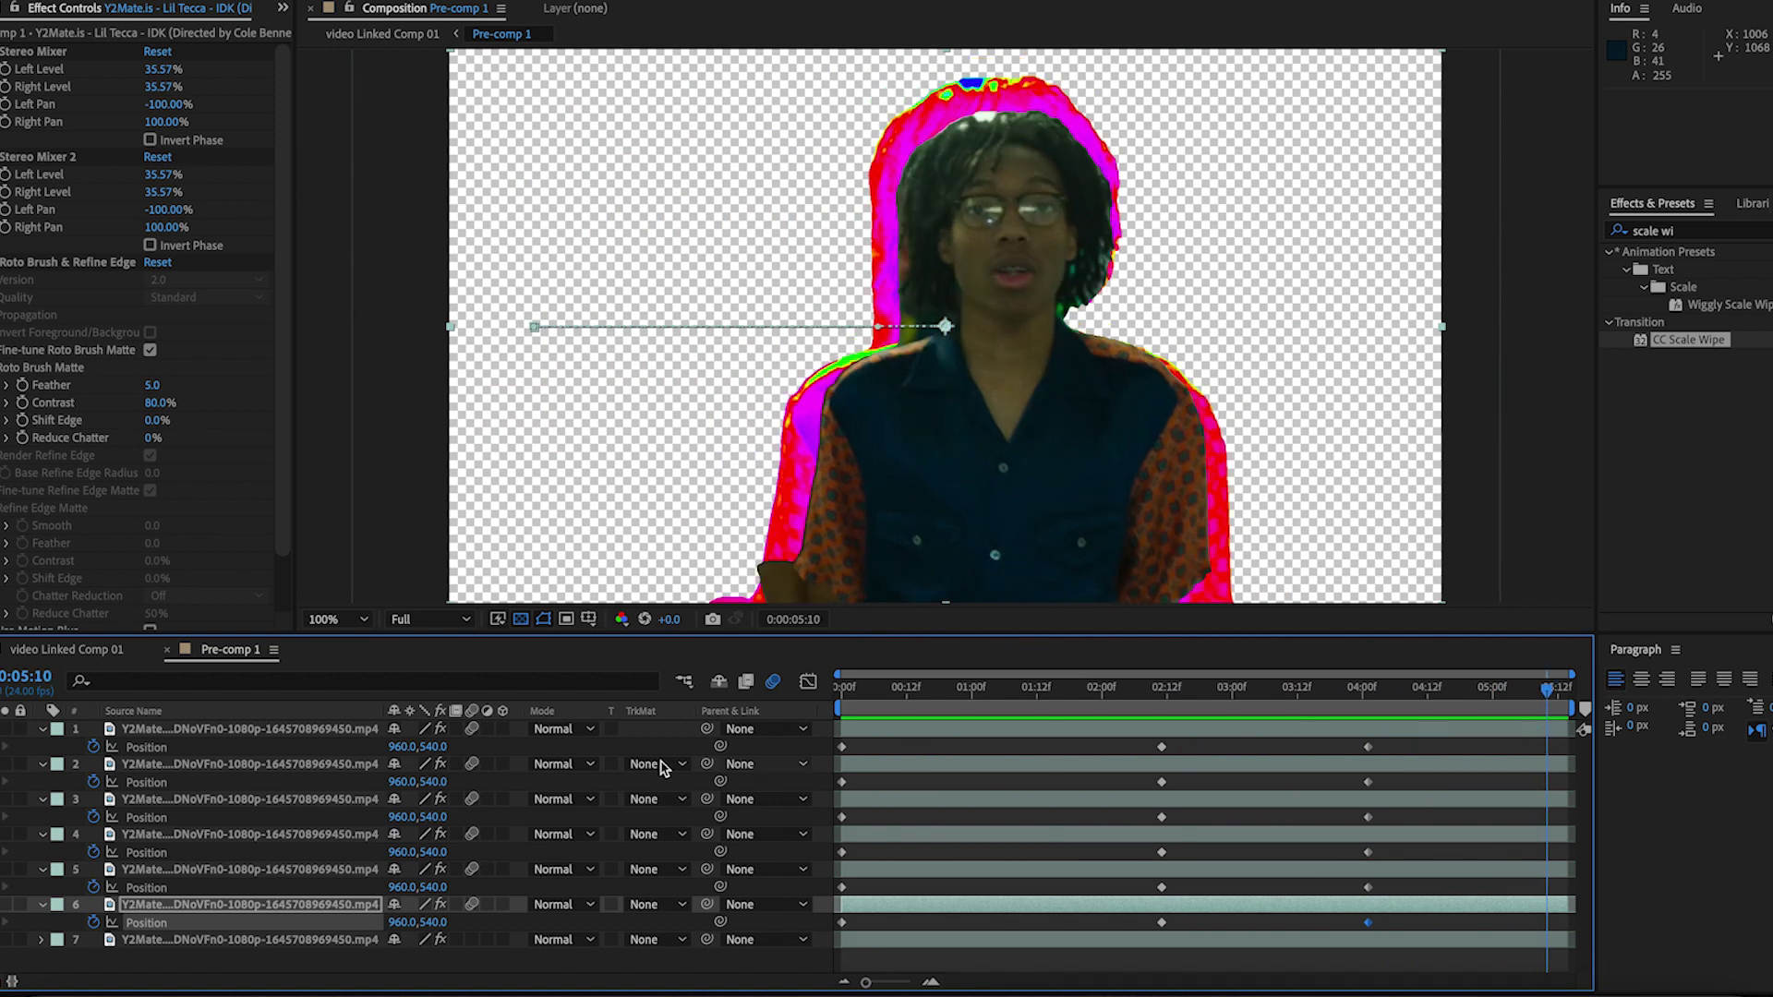
{"action": "left_click", "coordinate": [75, 655]}
{"action": "left_click_drag", "start_coordinate": [1013, 676], "coordinate": [1445, 788]}
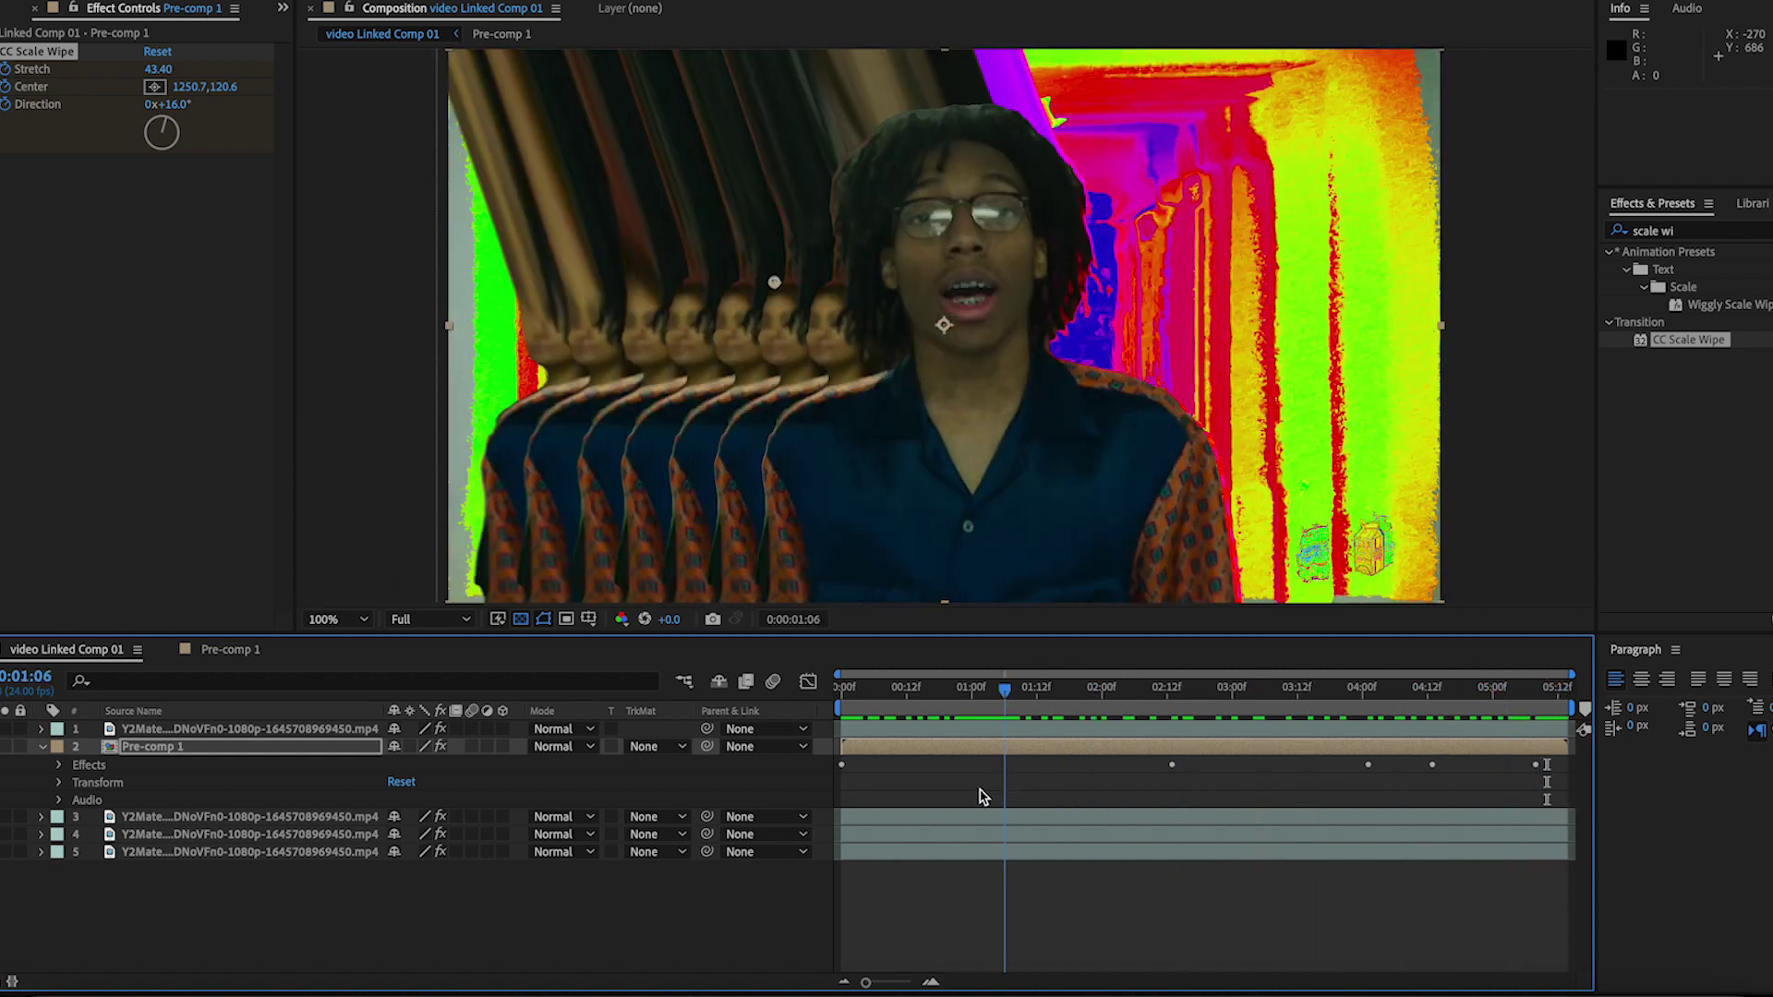
{"action": "key", "text": "space"}
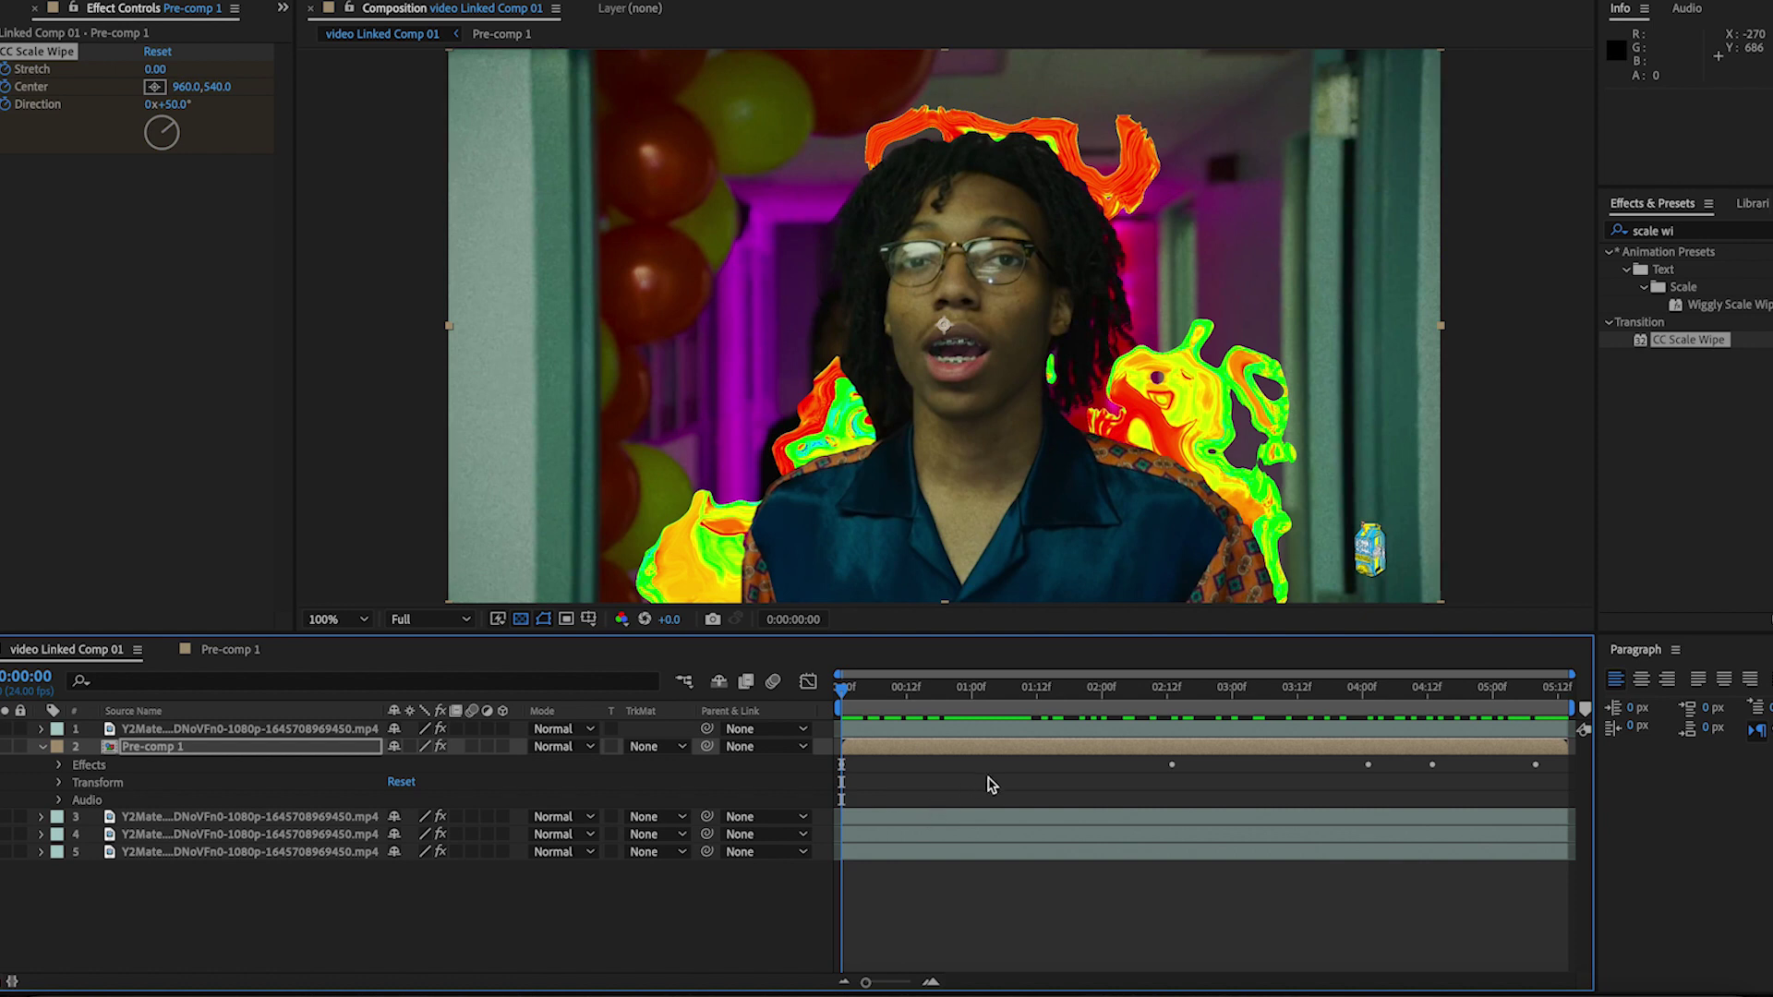
Clear the effects search and open the top cutout layer of the man in the Layer viewer
{"action": "left_click", "coordinate": [1688, 340]}
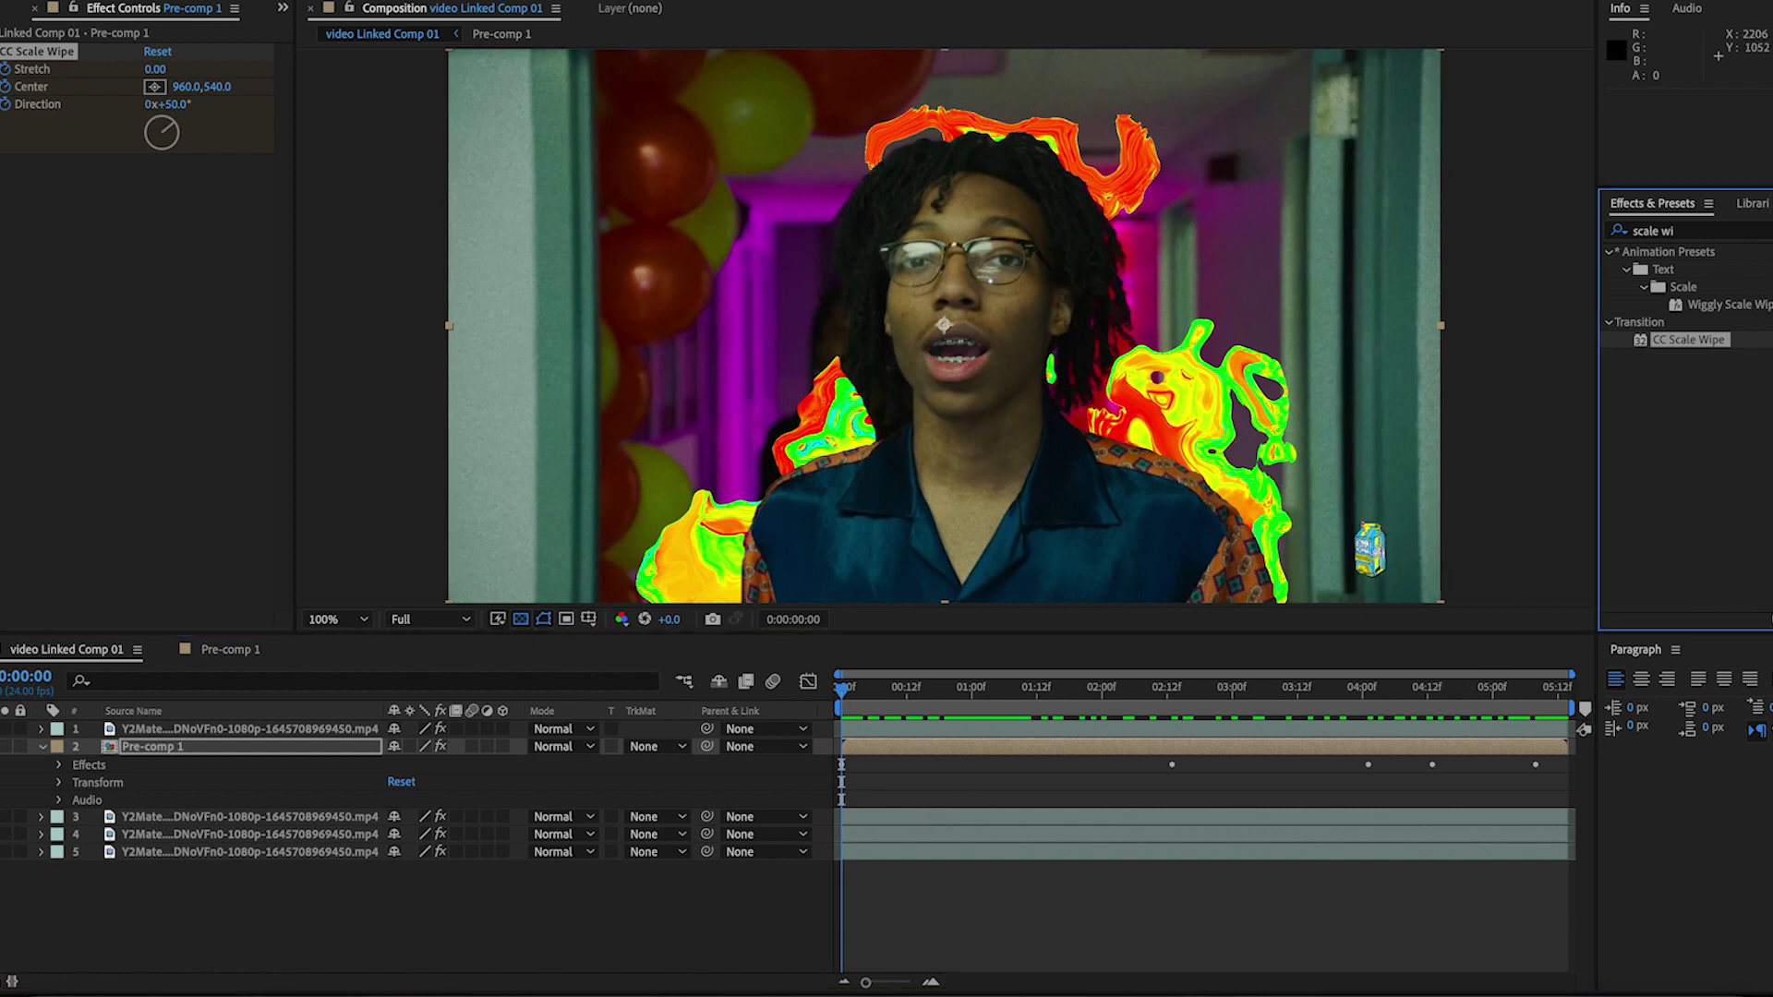
{"action": "key", "text": "ctrl+a"}
{"action": "key", "text": "BackSpace"}
{"action": "left_click", "coordinate": [226, 736]}
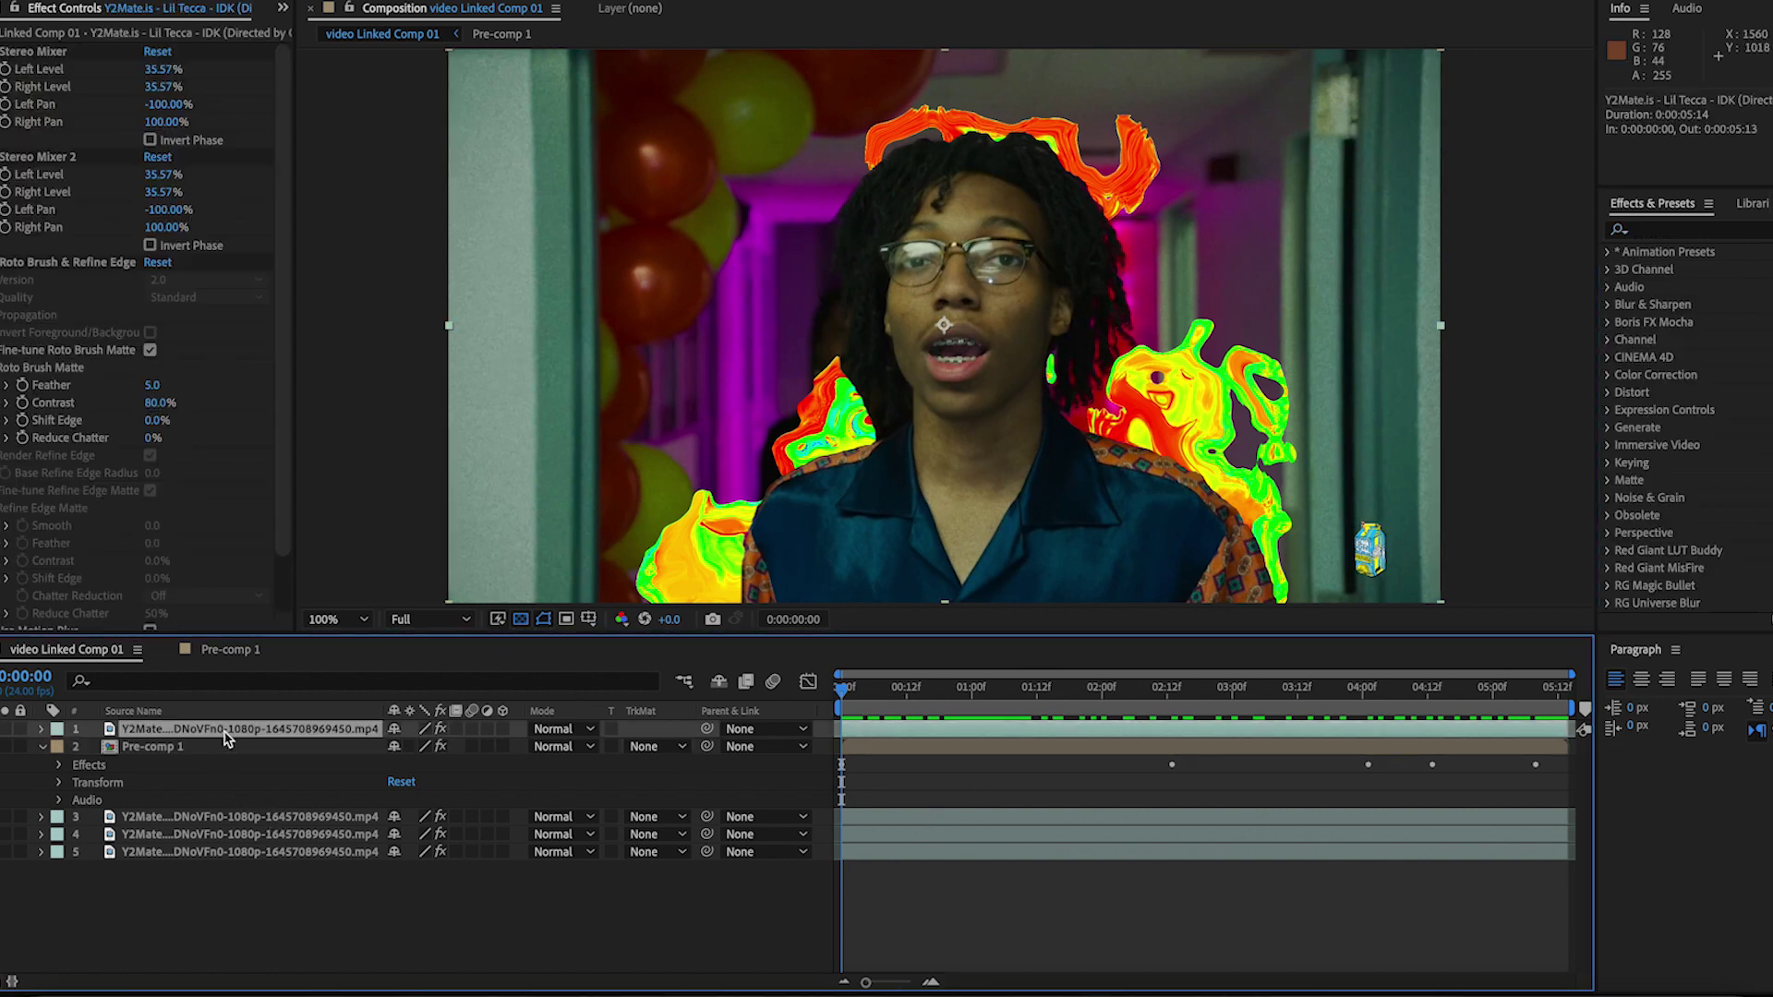
{"action": "double_click", "coordinate": [226, 736]}
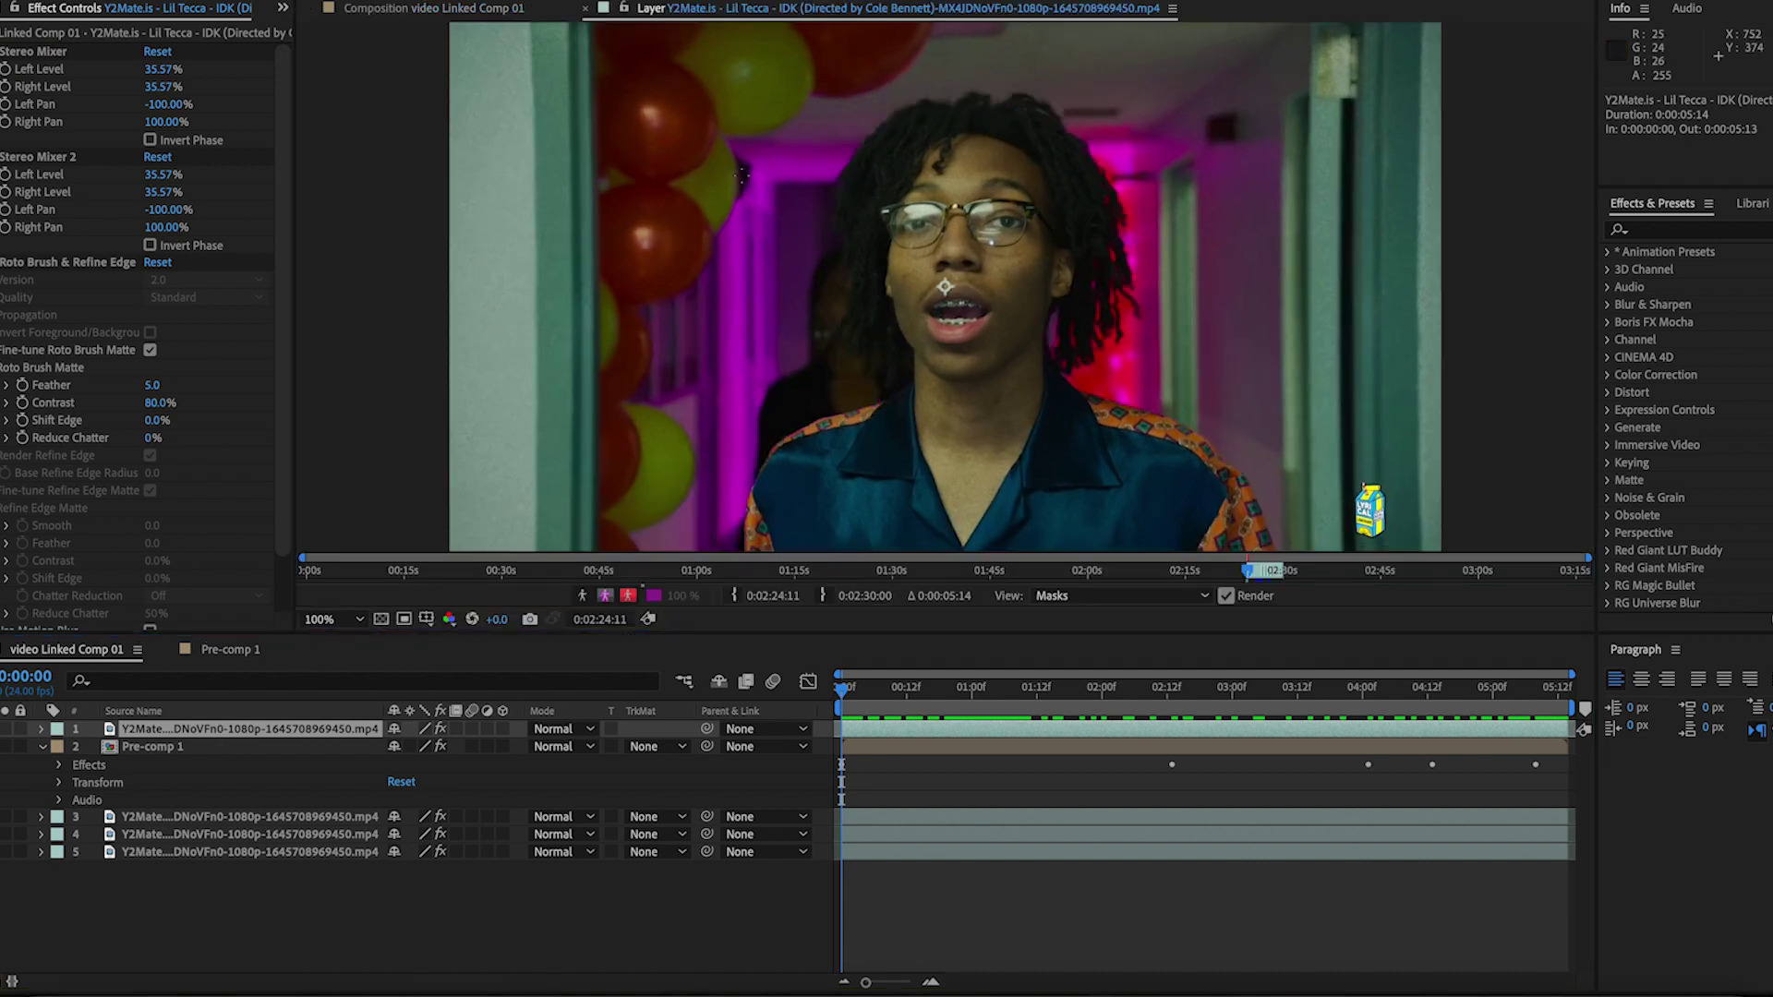
Activate the Brush tool and set its foreground color to yellow F9FF00
{"action": "key", "text": "ctrl+b"}
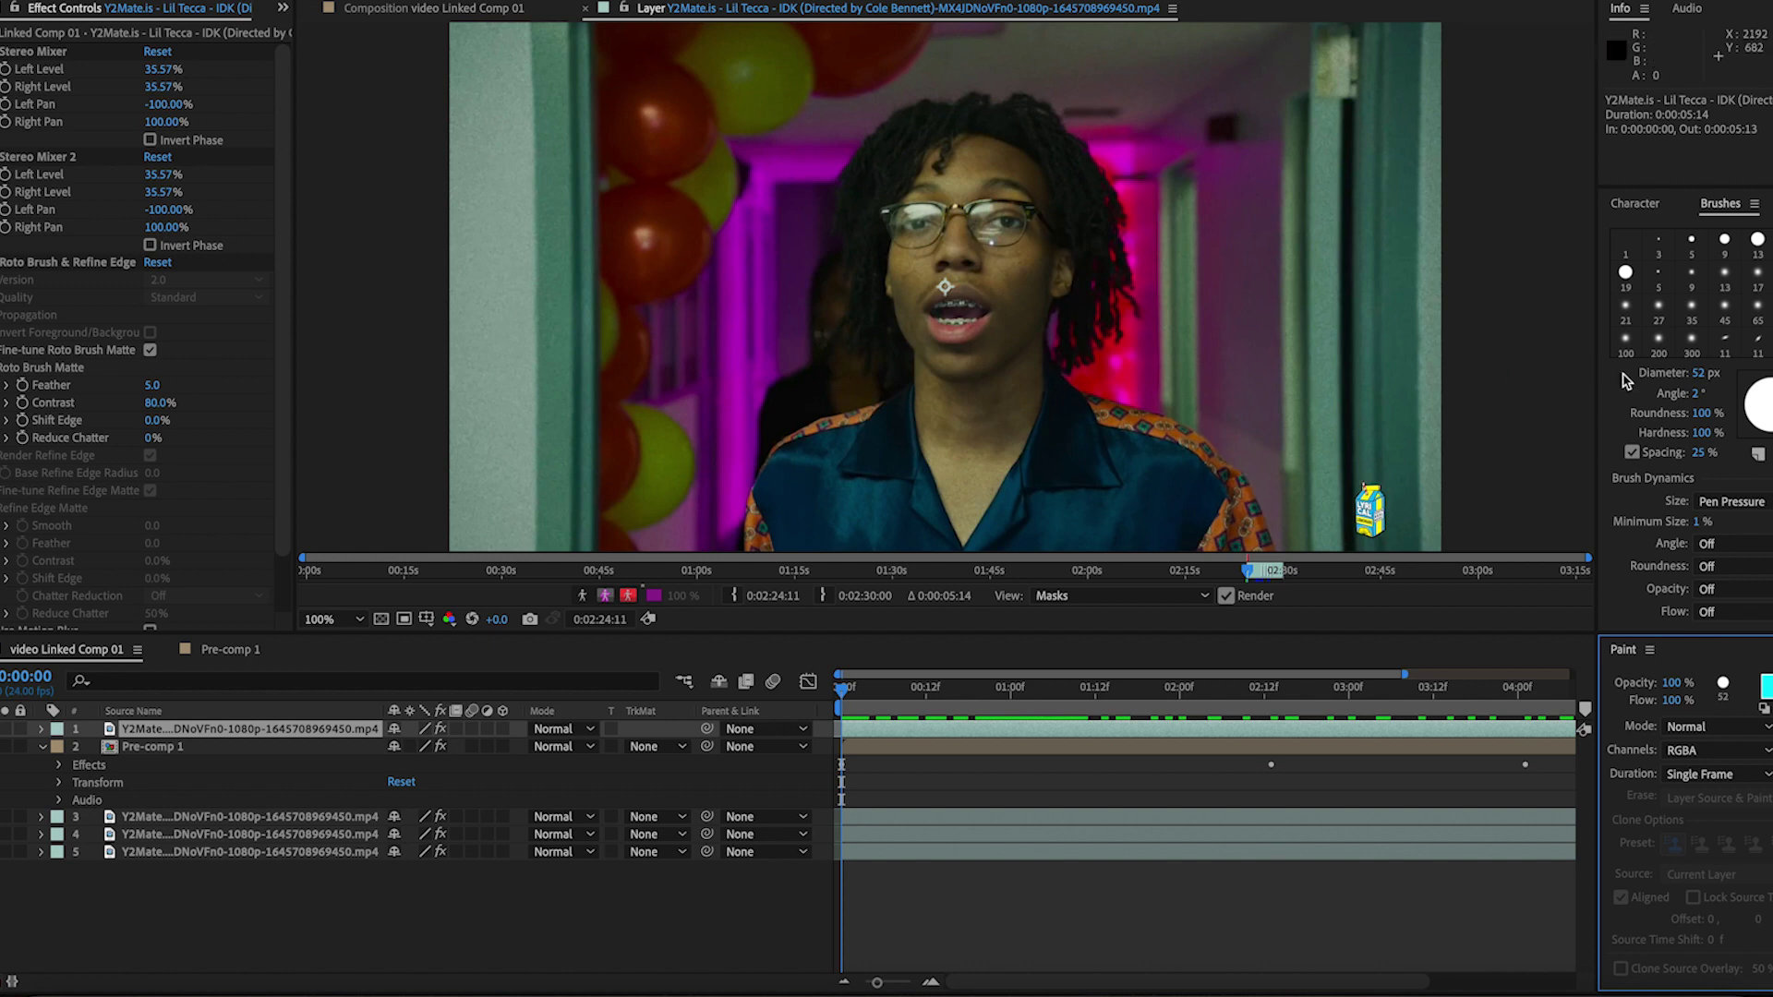
{"action": "left_click", "coordinate": [1762, 688]}
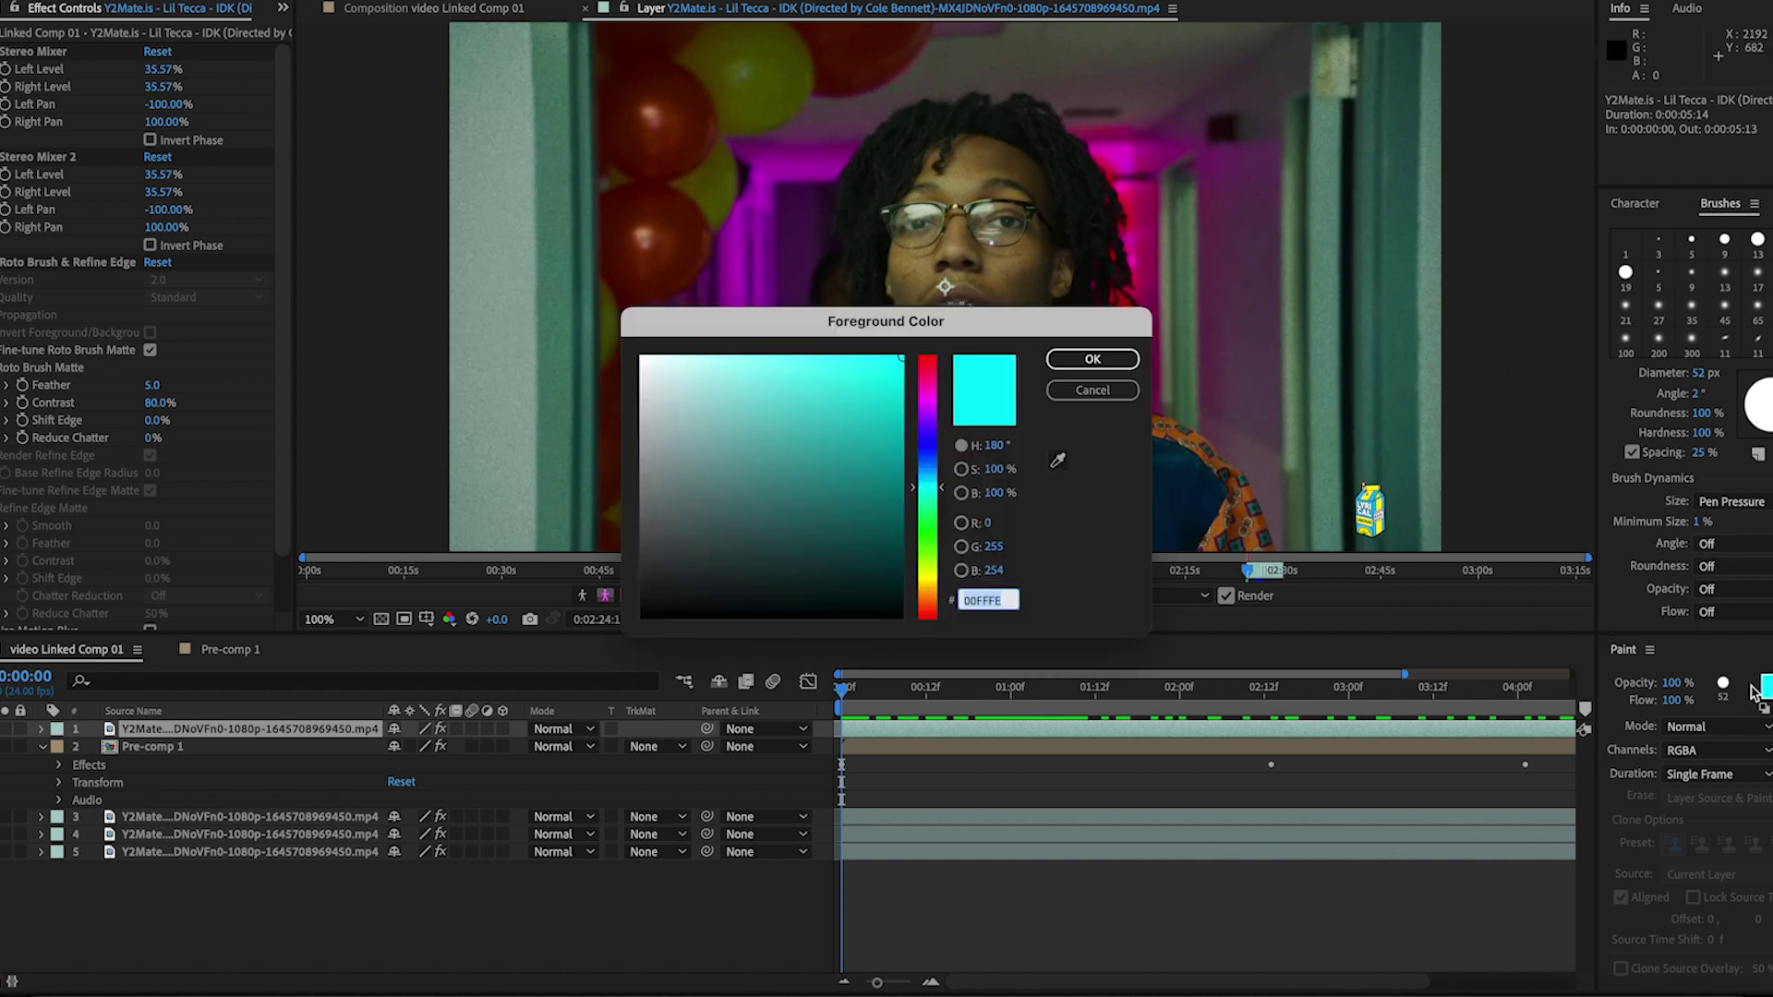
{"action": "left_click", "coordinate": [930, 409]}
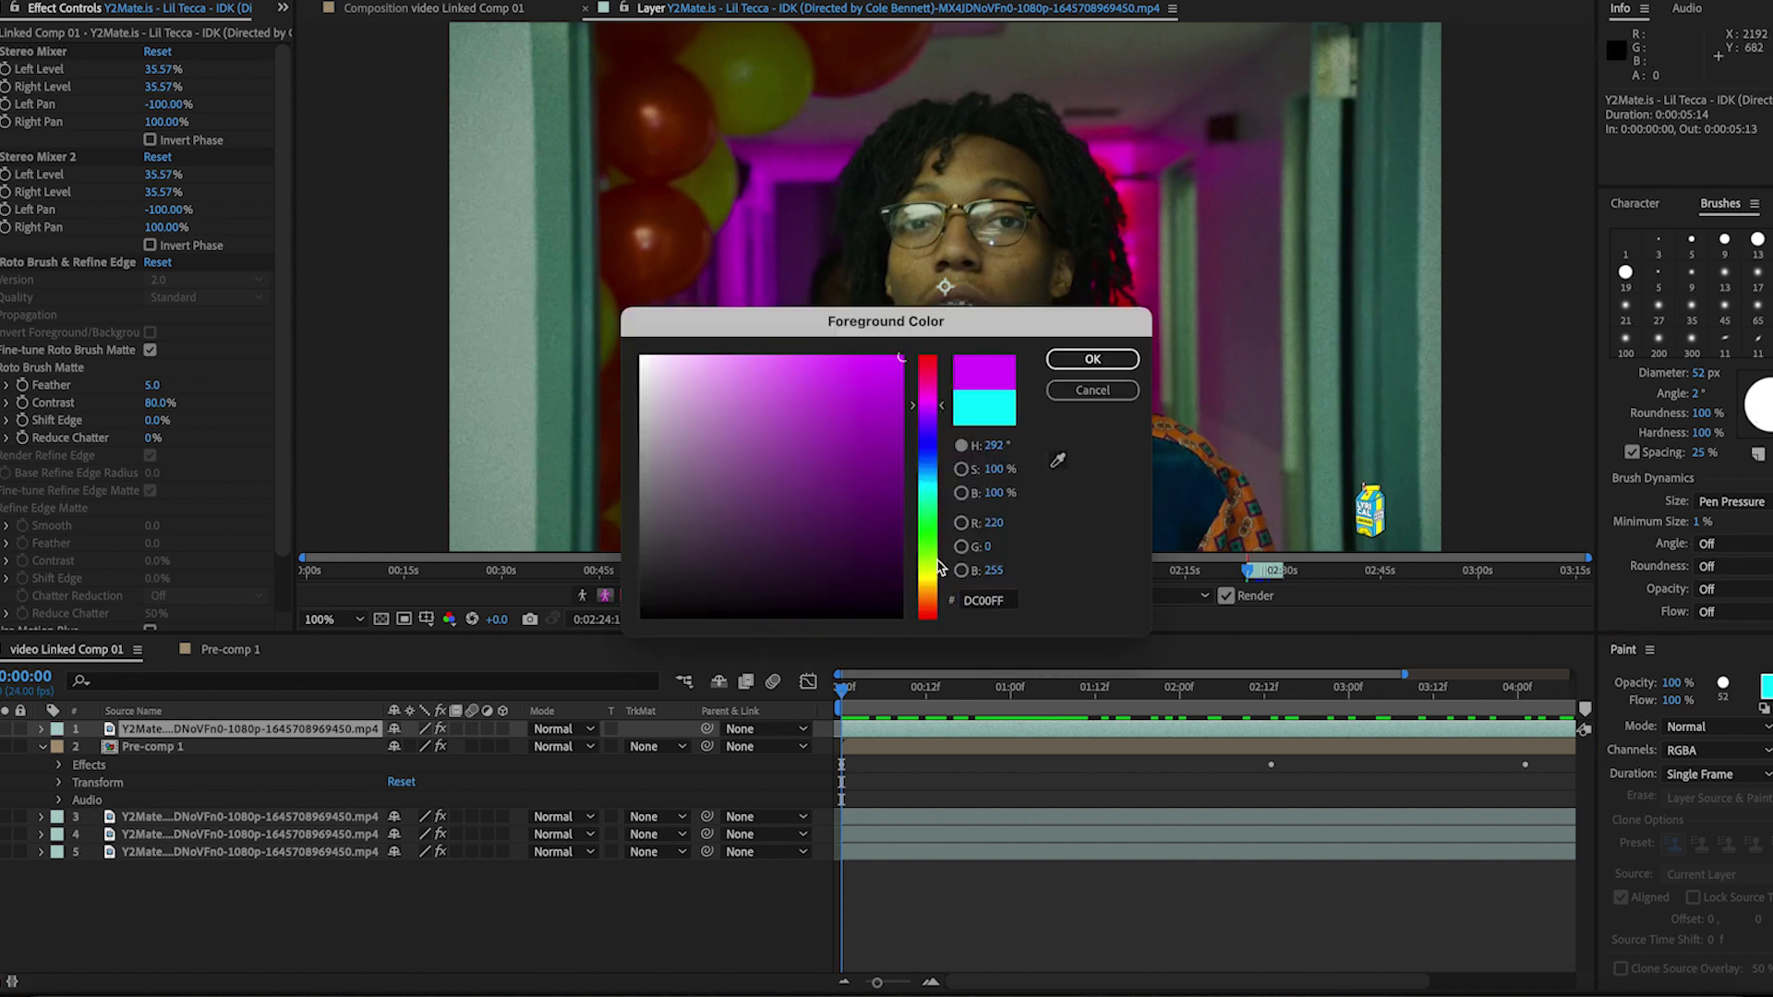
{"action": "left_click_drag", "start_coordinate": [923, 591], "coordinate": [928, 579]}
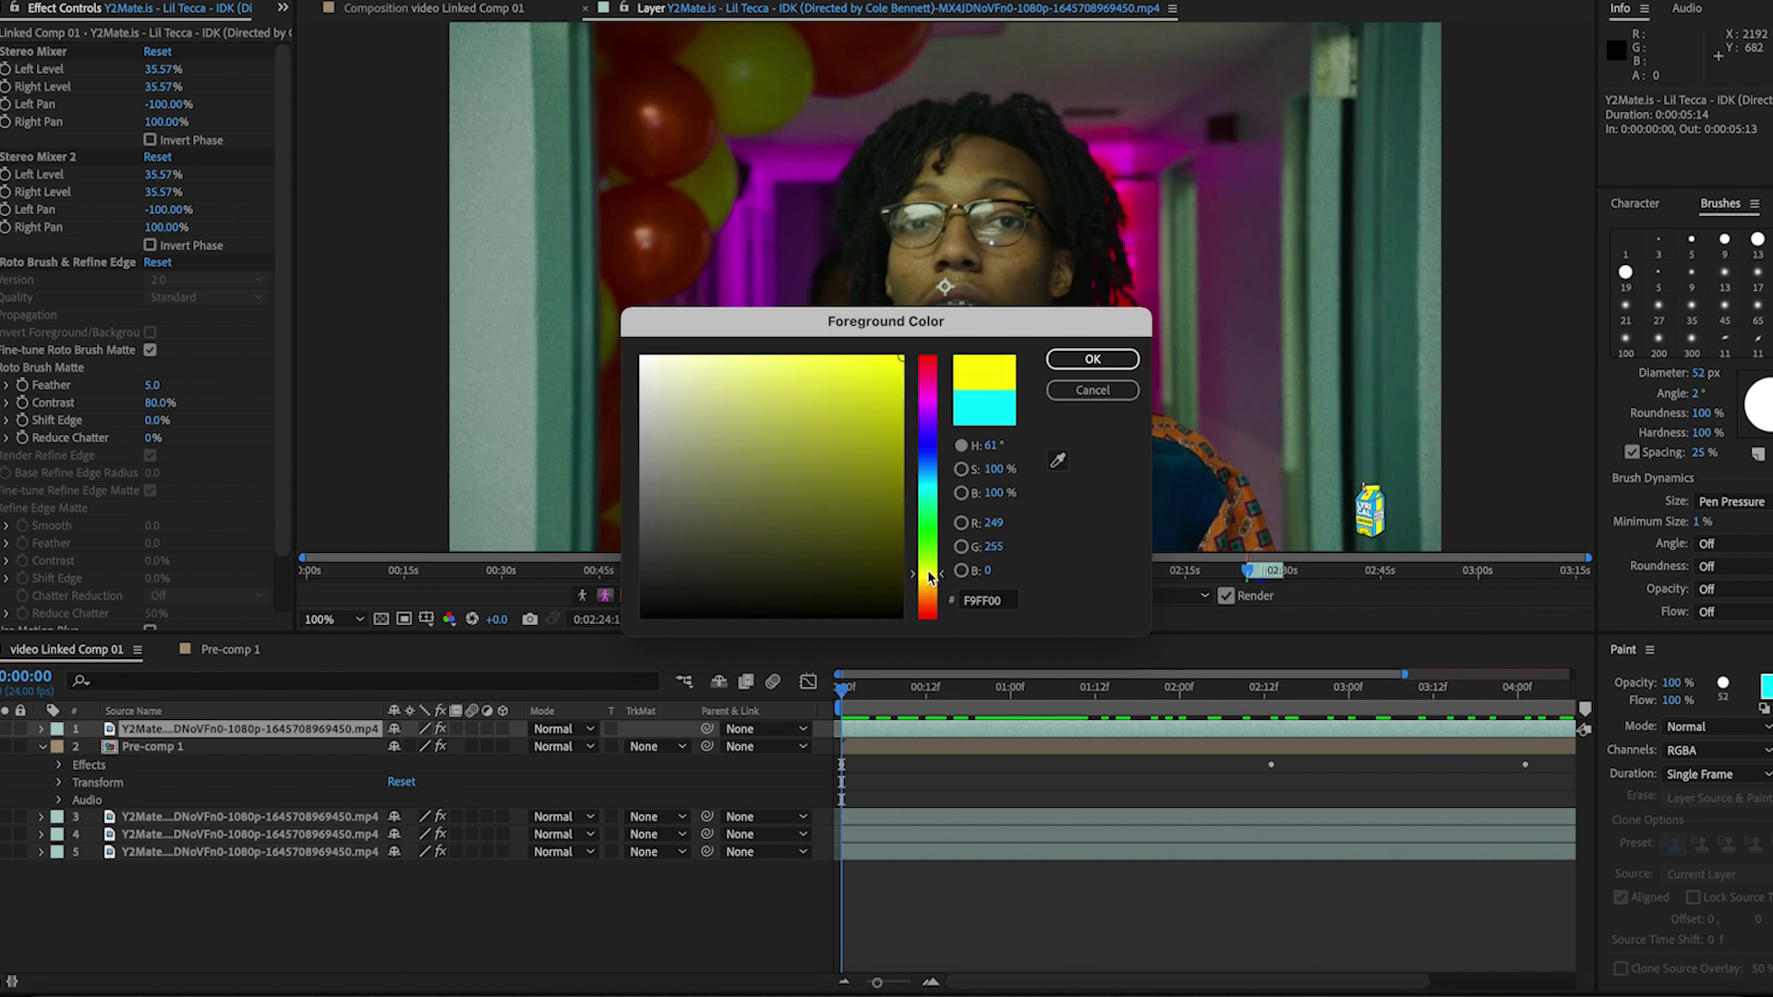
{"action": "left_click", "coordinate": [1071, 363]}
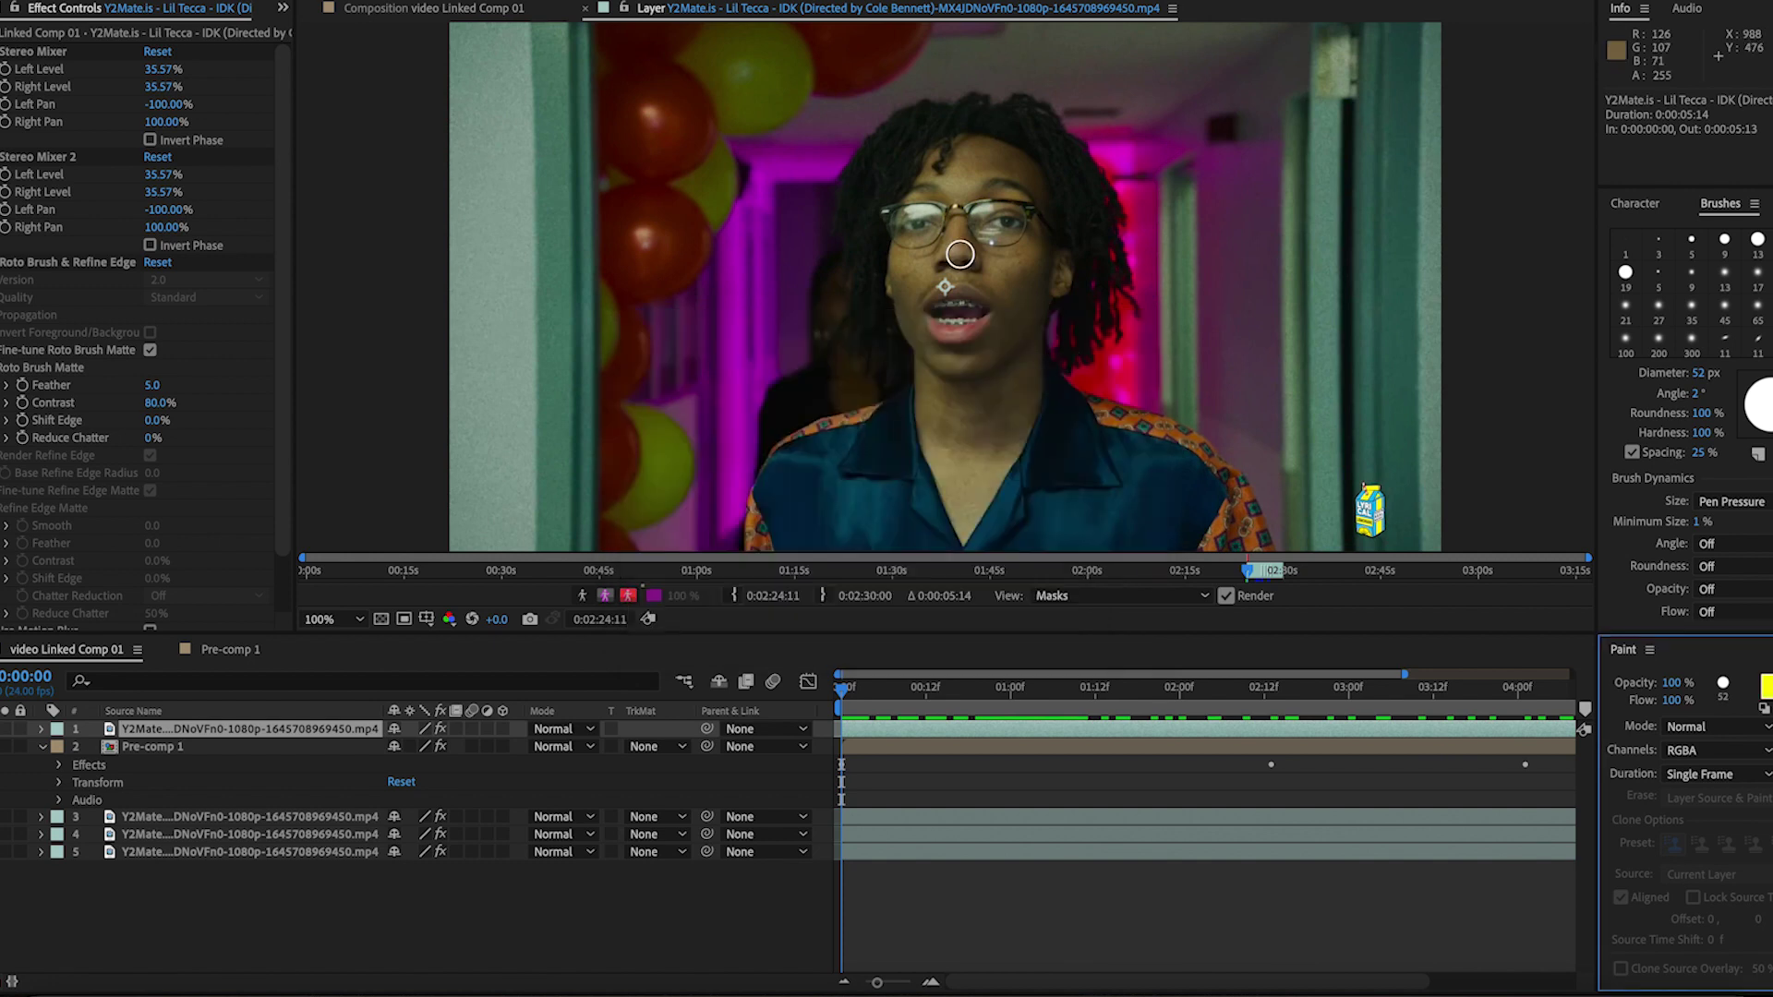
Paint both glasses lenses yellow on the first frame and on frame 0:00:00:01 of the top cutout layer
{"action": "left_click", "coordinate": [928, 218]}
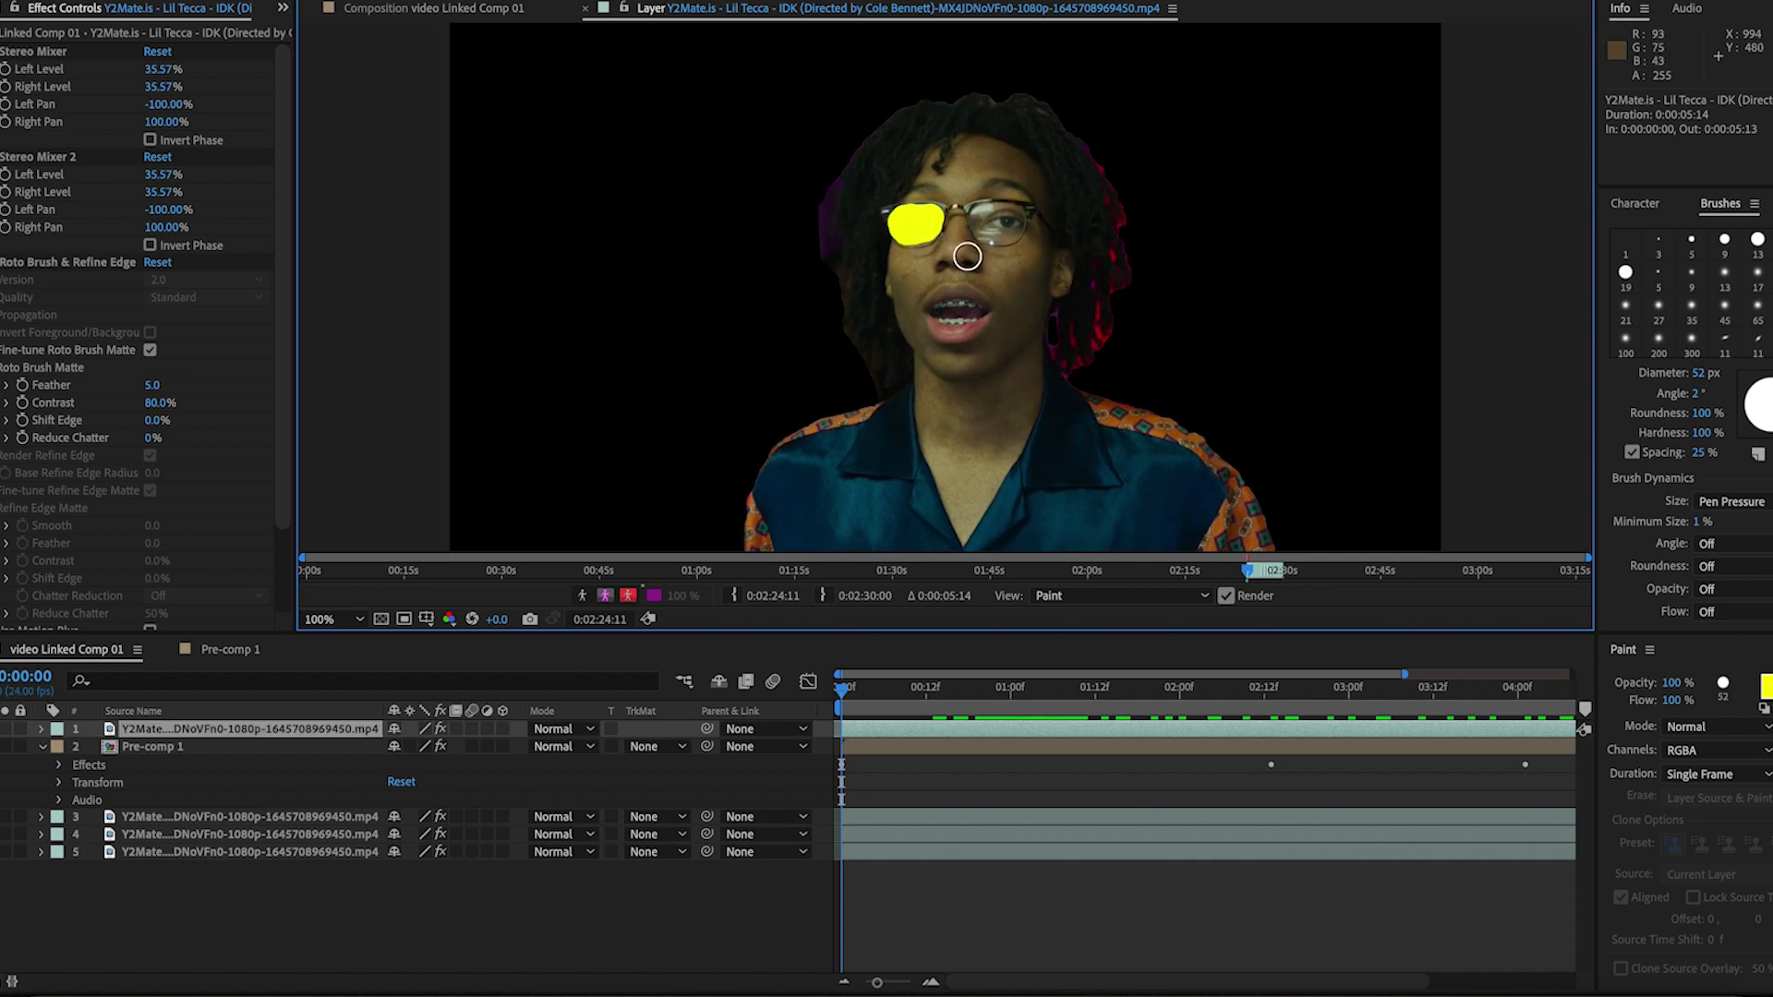
{"action": "mouse_move", "coordinate": [1014, 219]}
{"action": "left_mouse_down"}
{"action": "mouse_move", "coordinate": [979, 216]}
{"action": "mouse_move", "coordinate": [993, 234]}
{"action": "left_mouse_up"}
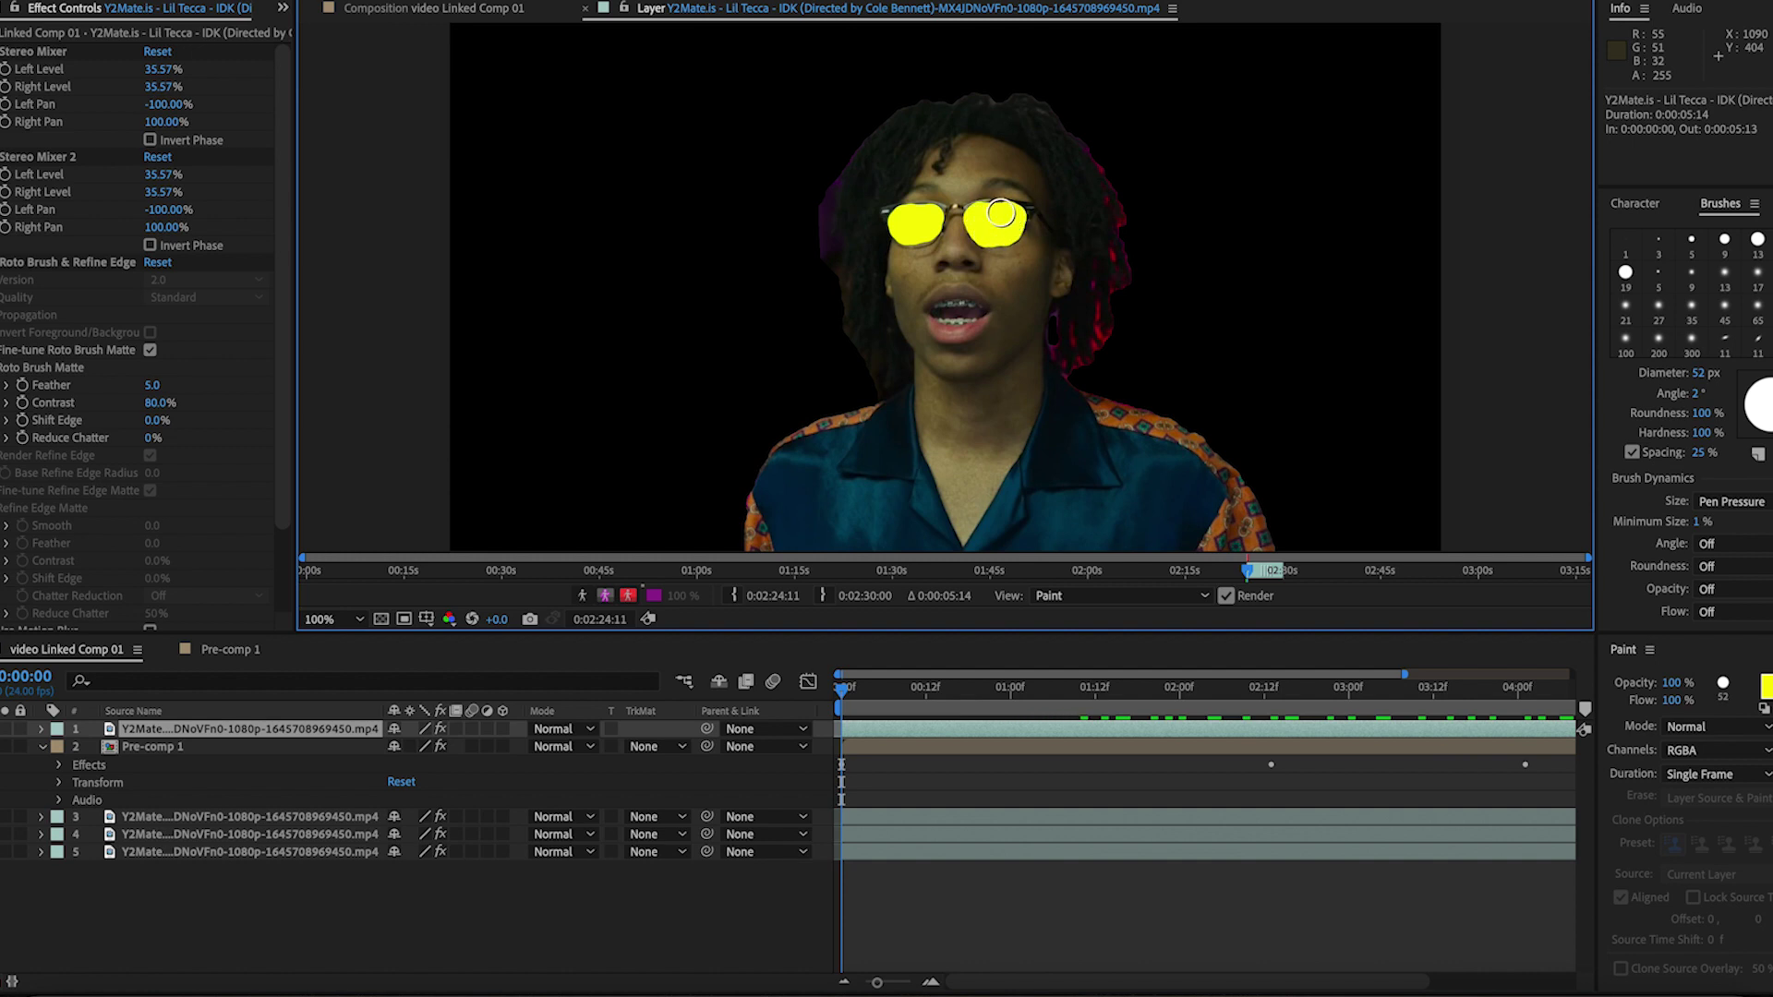
{"action": "left_click_drag", "start_coordinate": [878, 984], "coordinate": [921, 984]}
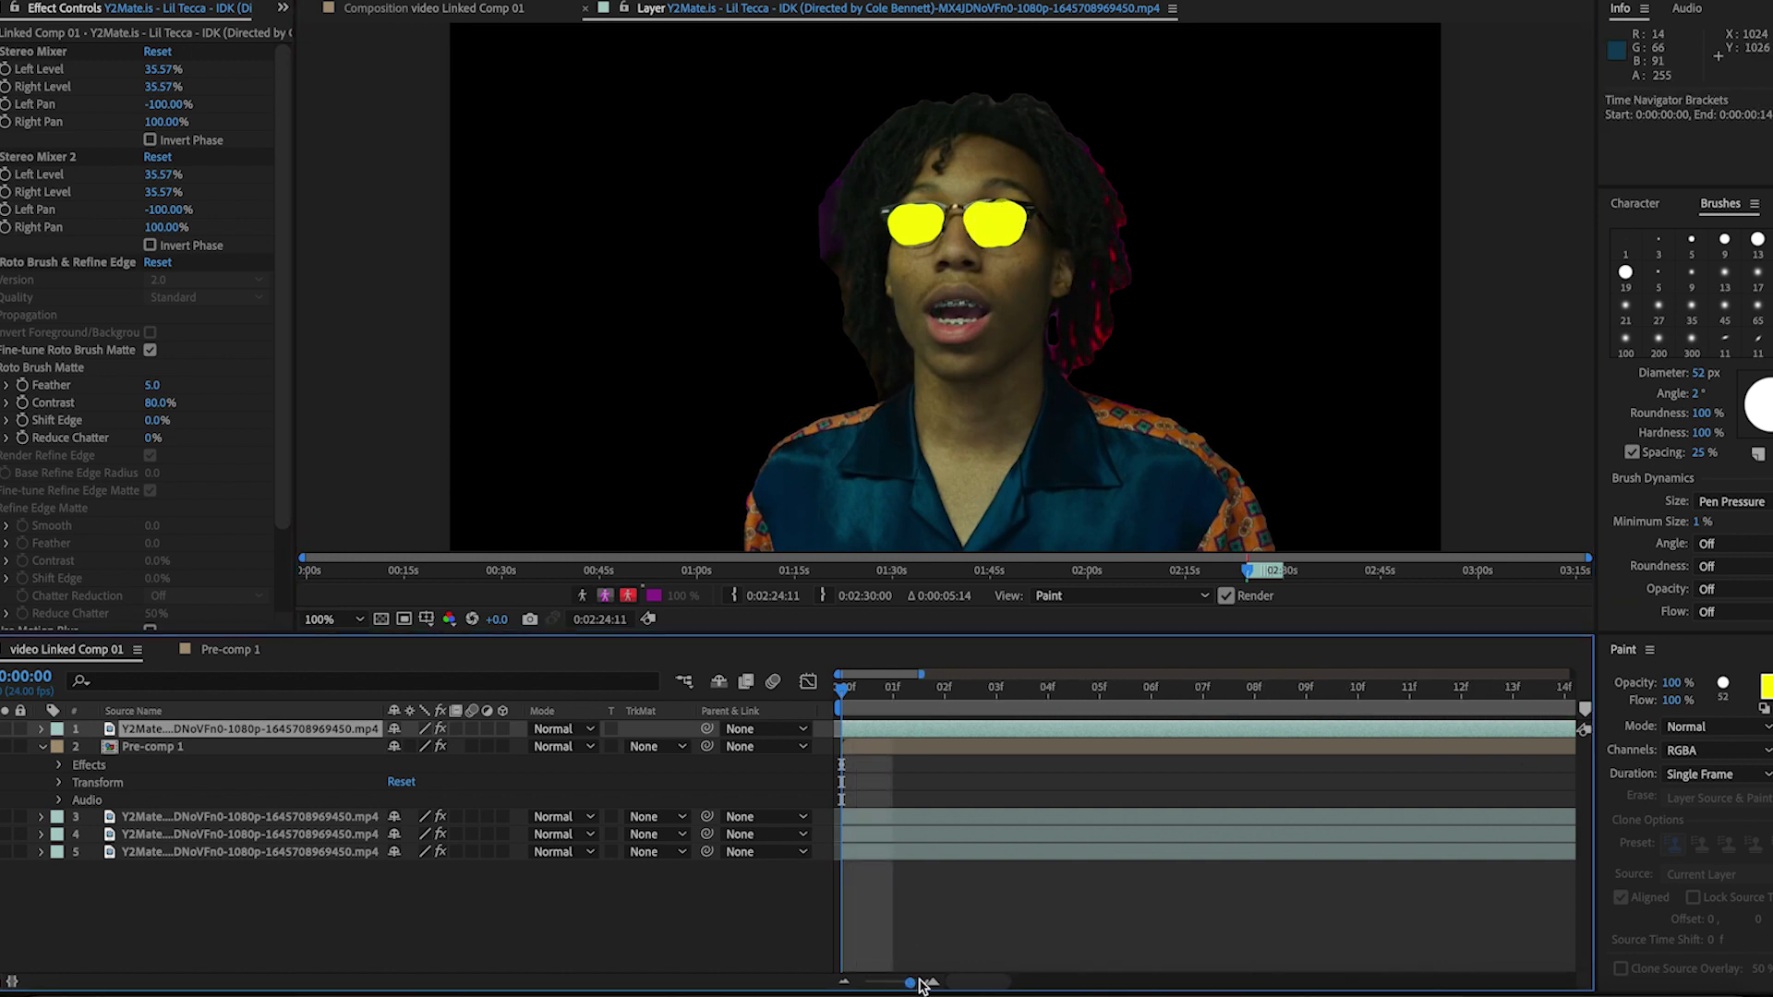
{"action": "left_click", "coordinate": [891, 685]}
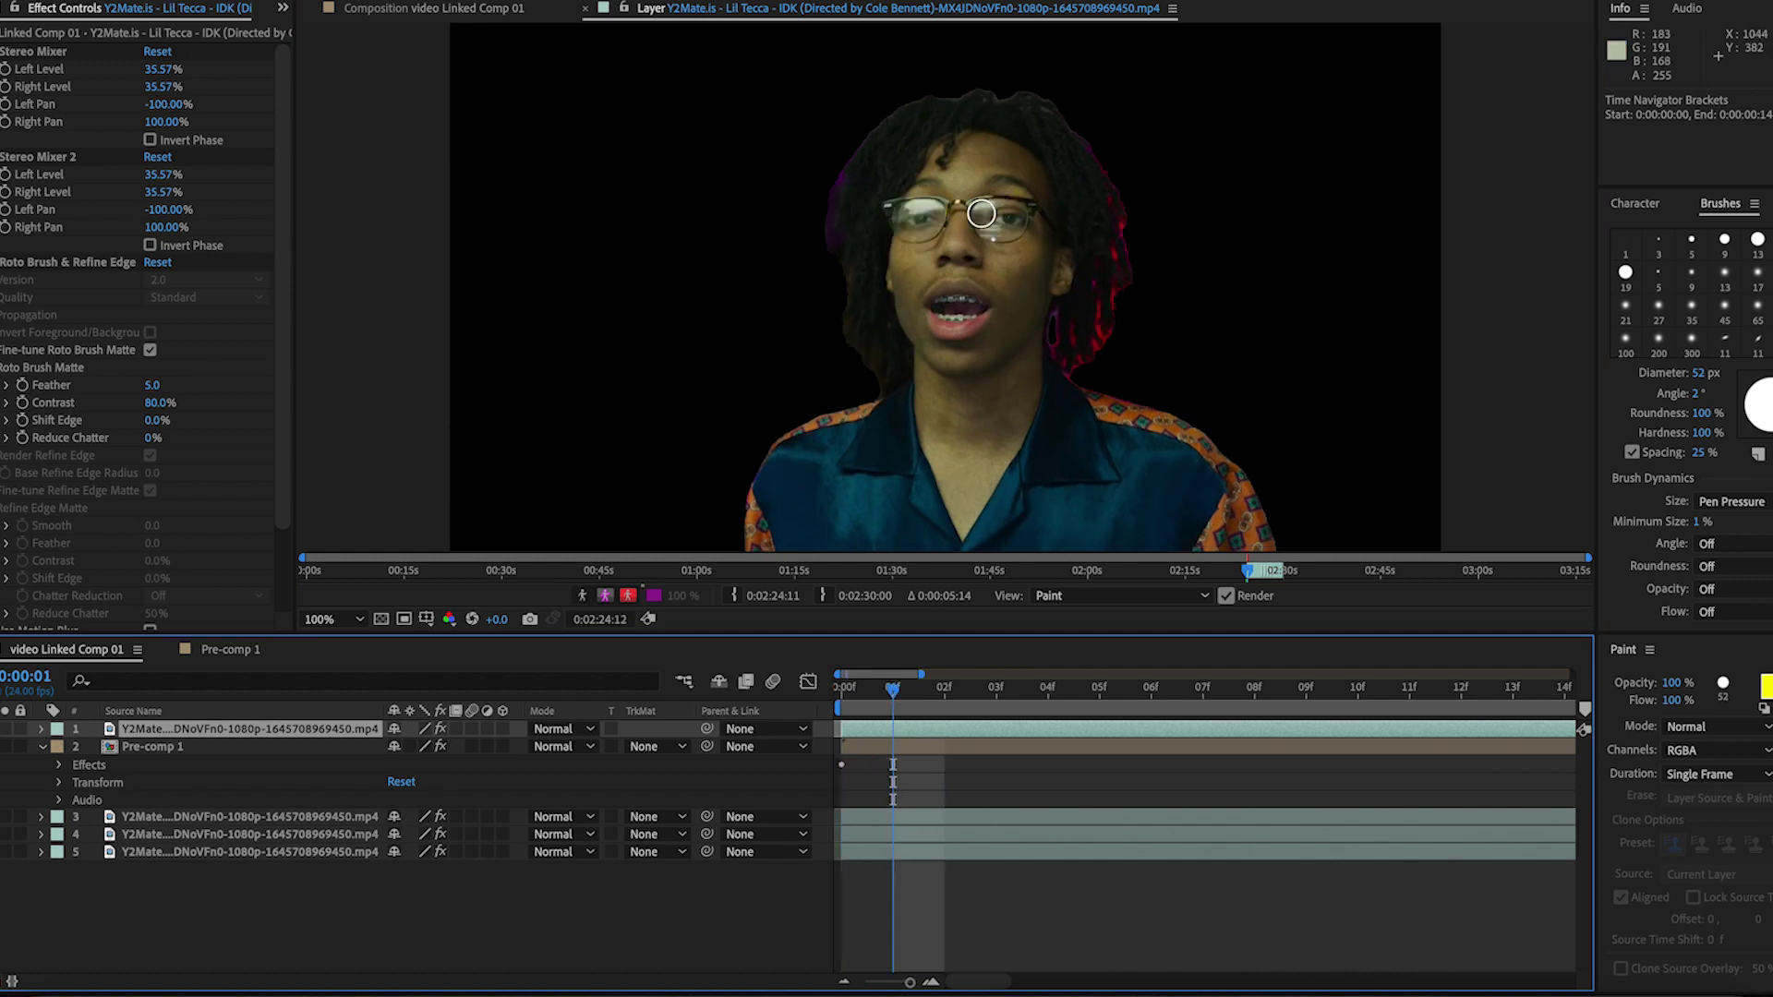
{"action": "left_click", "coordinate": [931, 211]}
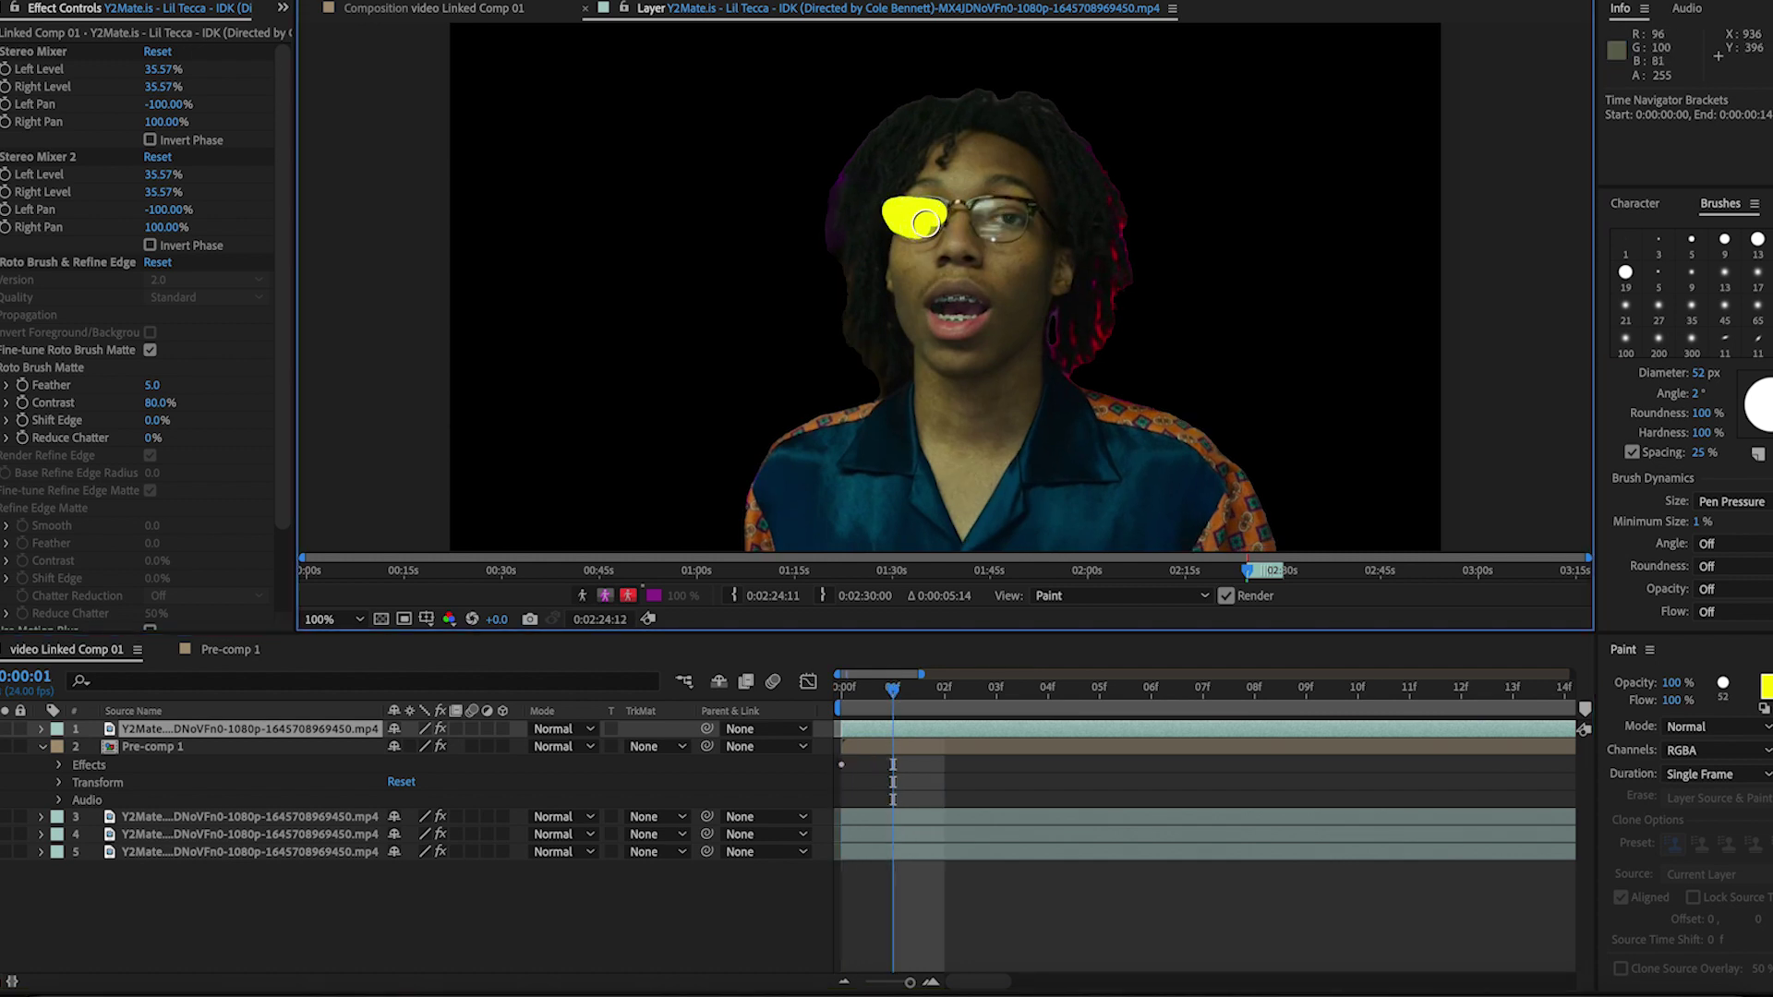
{"action": "mouse_move", "coordinate": [997, 213]}
{"action": "left_mouse_down"}
{"action": "mouse_move", "coordinate": [1023, 211]}
{"action": "mouse_move", "coordinate": [989, 211]}
{"action": "mouse_move", "coordinate": [998, 230]}
{"action": "left_mouse_up"}
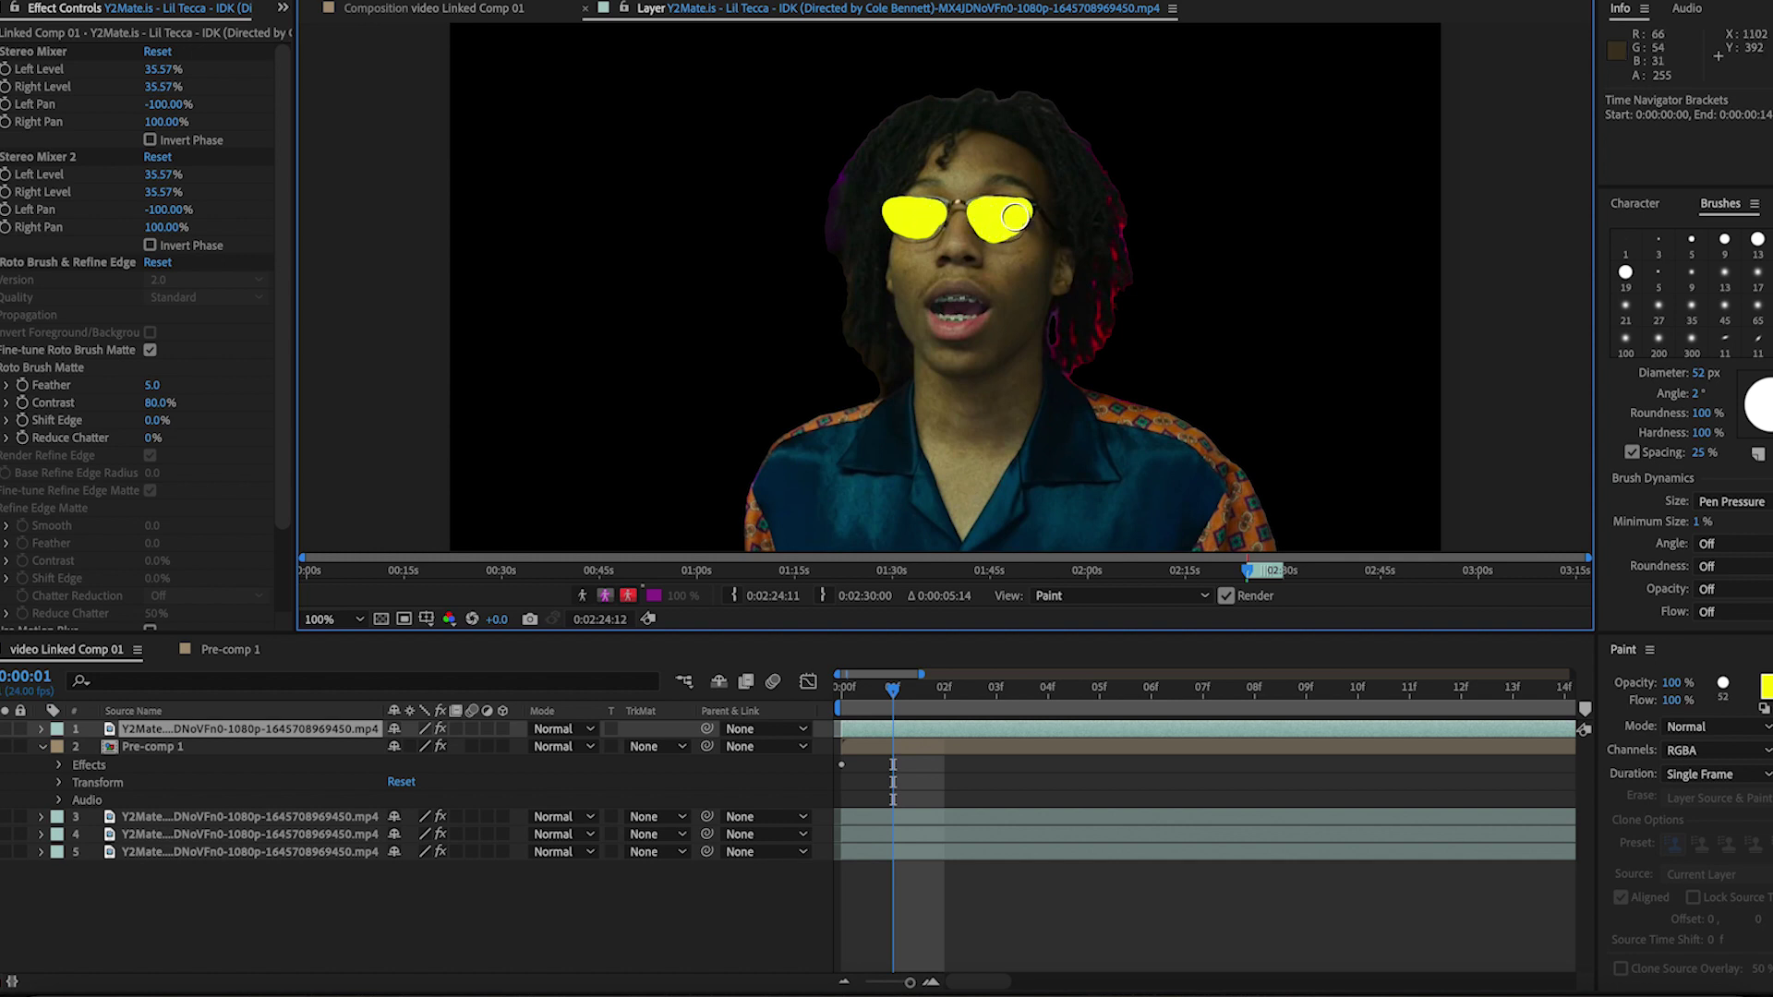
Brush yellow over both lenses of the glasses on frames 0:00:00:02 and 0:00:00:03
{"action": "left_click", "coordinate": [939, 696]}
{"action": "left_click", "coordinate": [936, 206]}
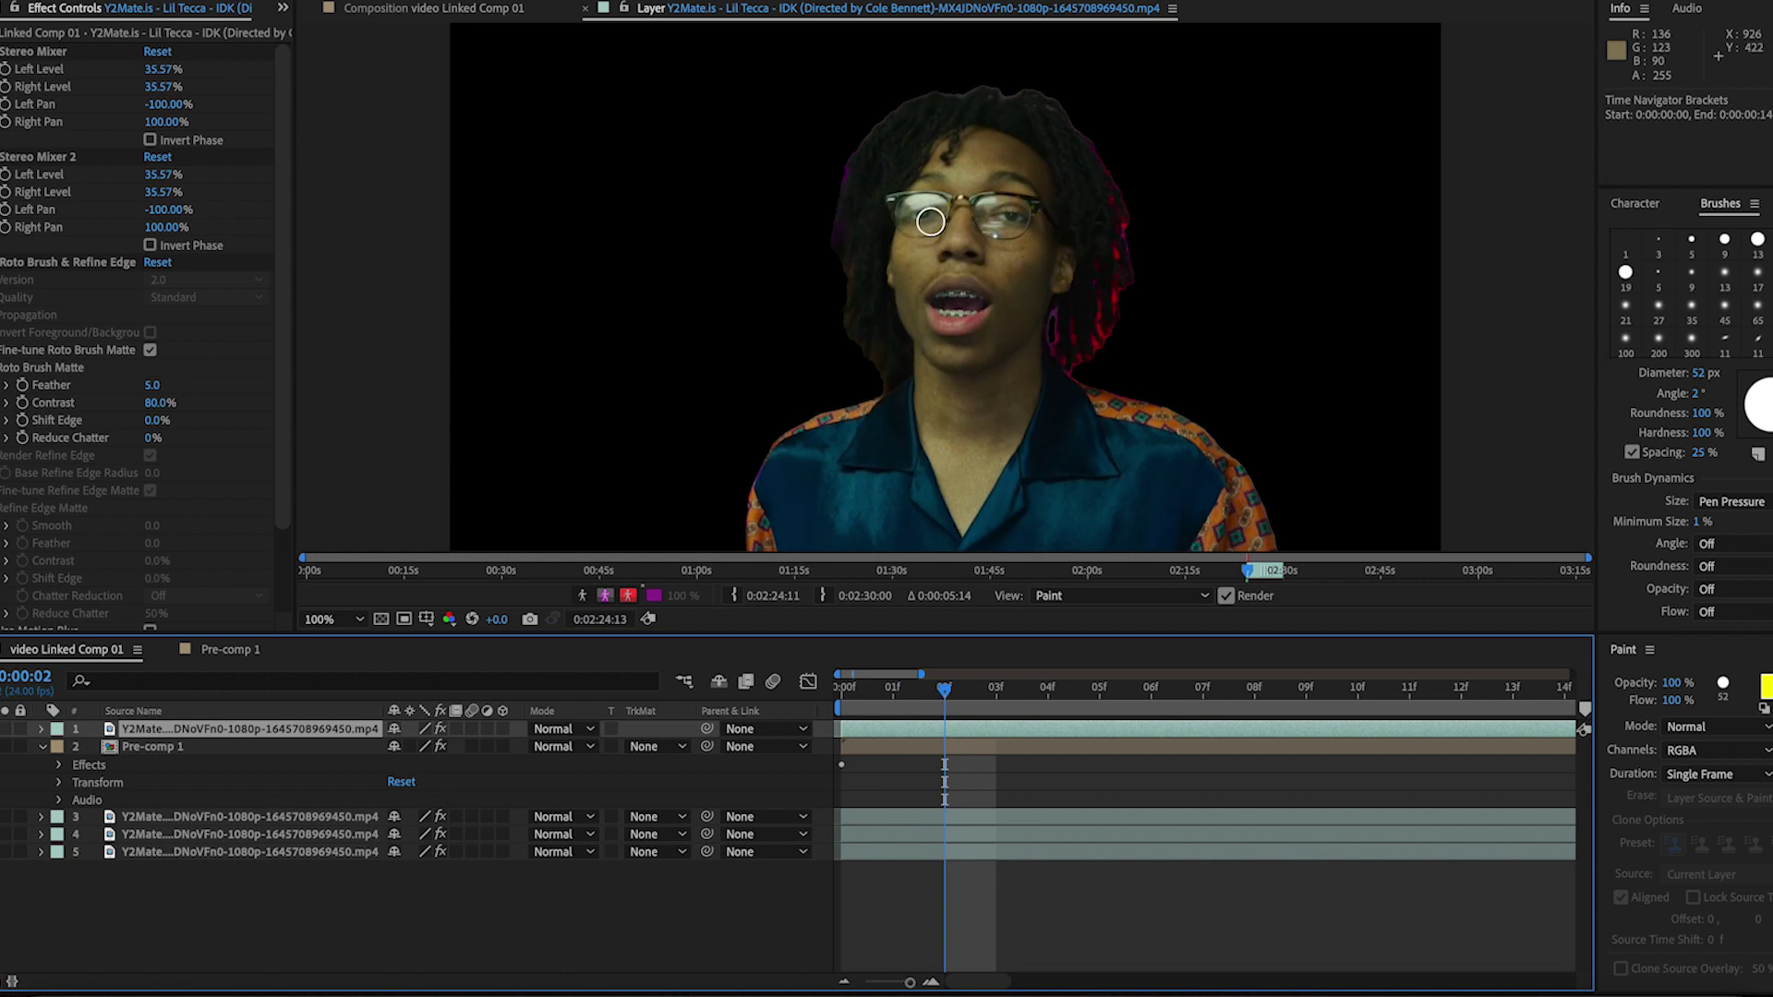
{"action": "mouse_move", "coordinate": [921, 205]}
{"action": "left_mouse_down"}
{"action": "mouse_move", "coordinate": [894, 210]}
{"action": "mouse_move", "coordinate": [914, 222]}
{"action": "left_mouse_up"}
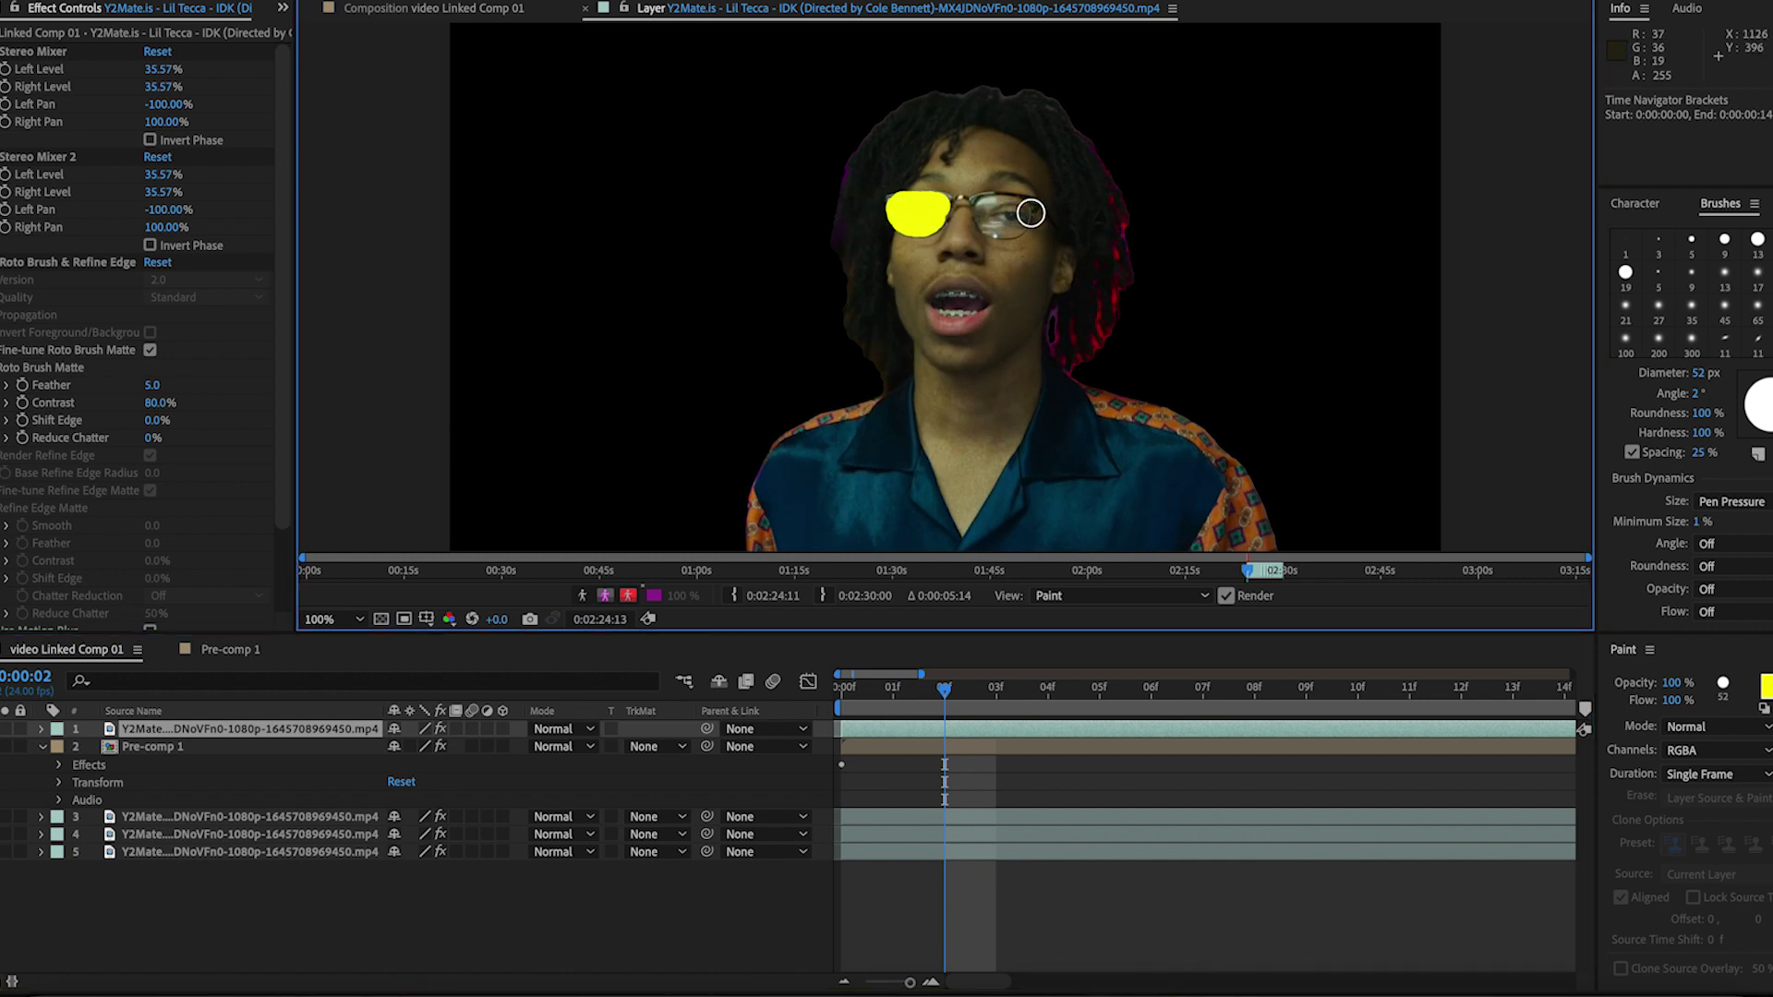
{"action": "mouse_move", "coordinate": [1029, 207]}
{"action": "left_mouse_down"}
{"action": "mouse_move", "coordinate": [980, 212]}
{"action": "mouse_move", "coordinate": [1007, 222]}
{"action": "left_mouse_up"}
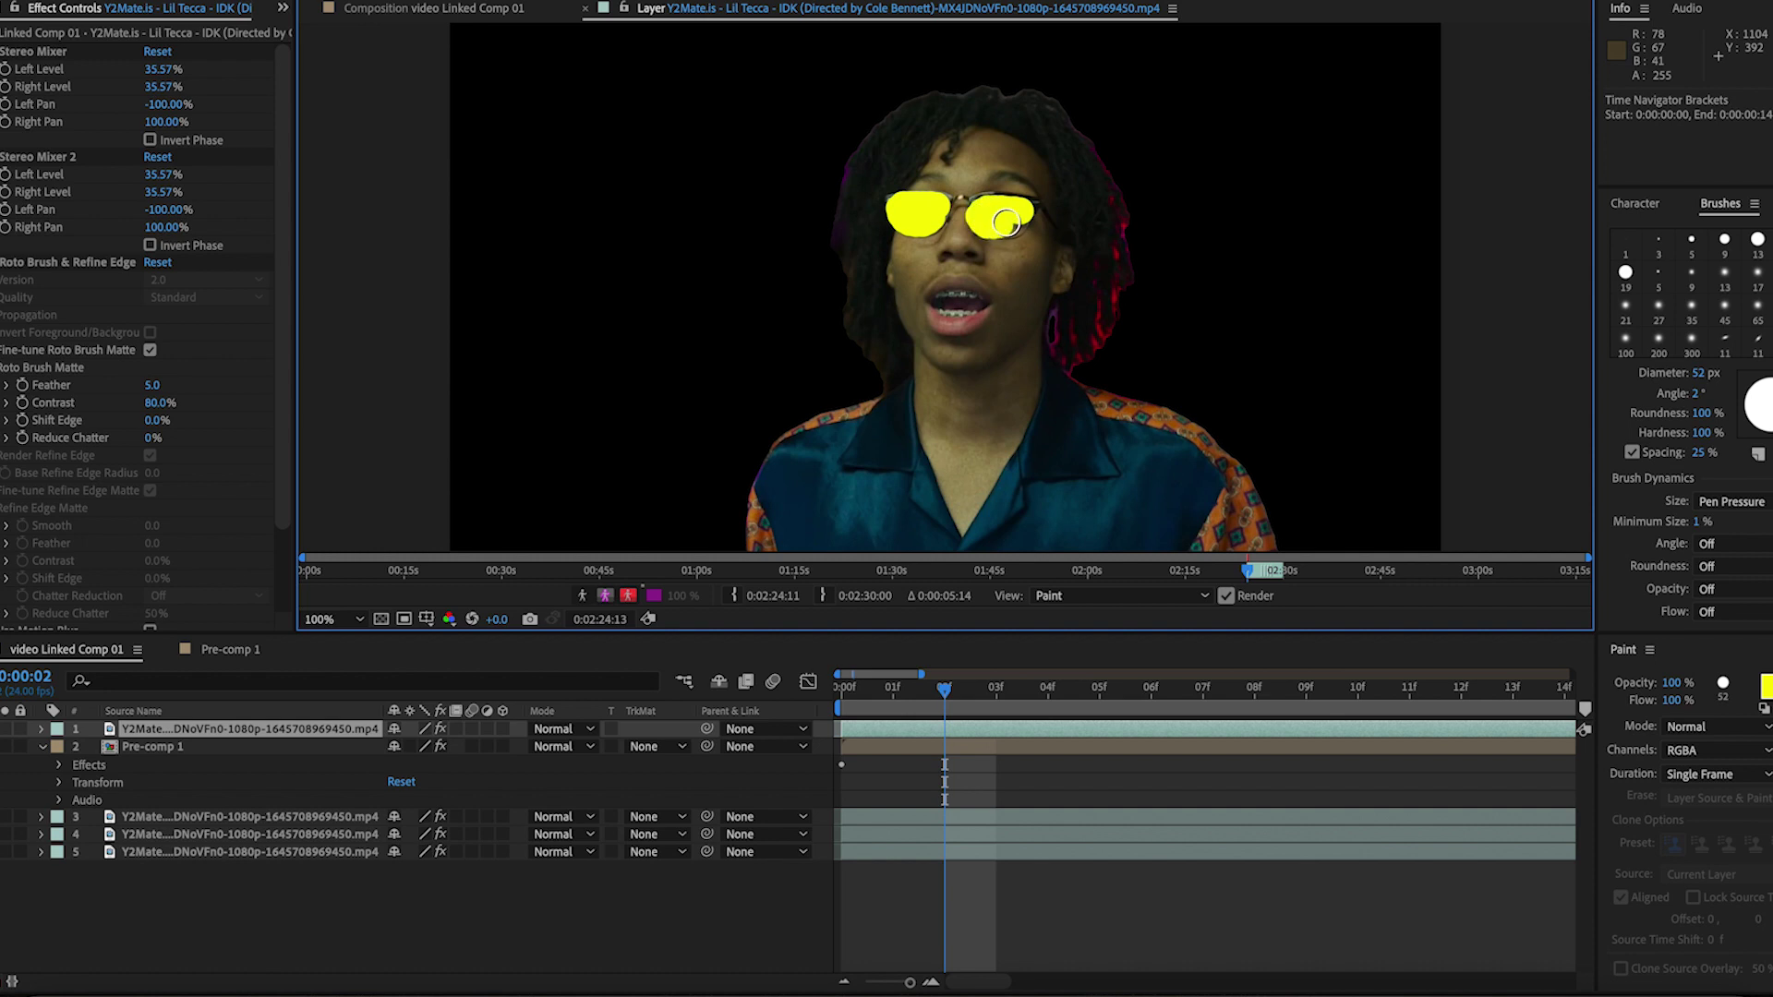
{"action": "left_click", "coordinate": [1013, 713]}
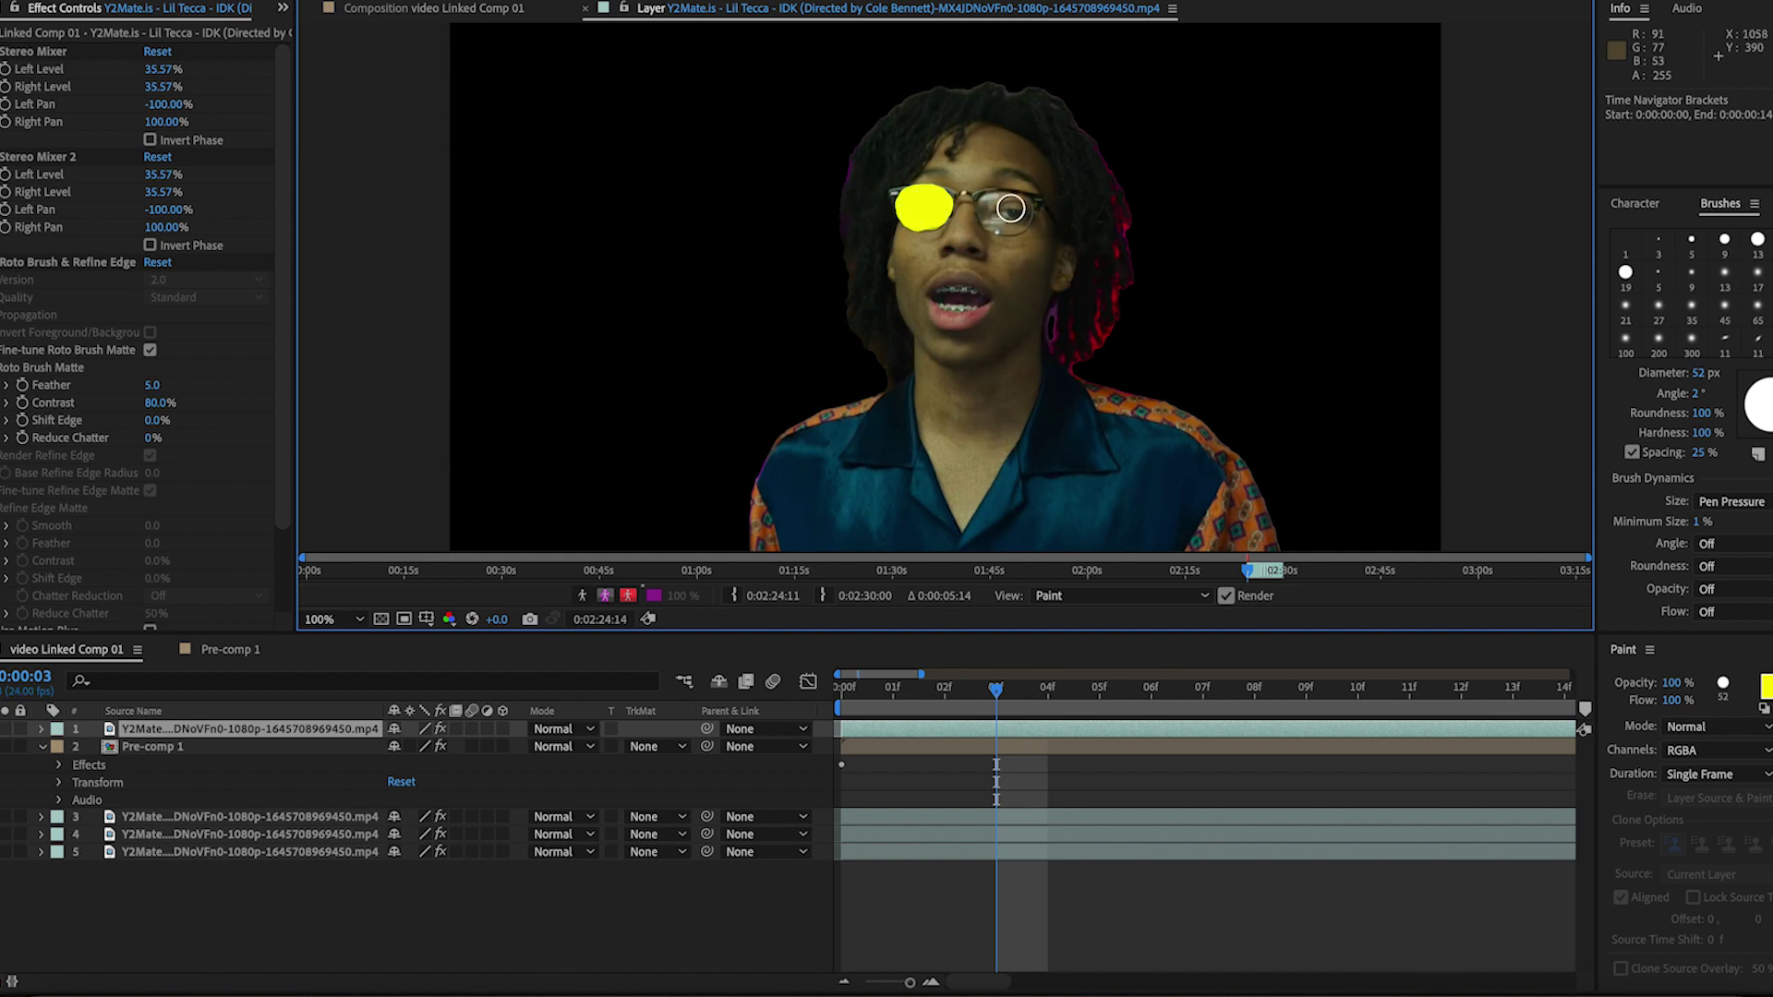
{"action": "left_click_drag", "start_coordinate": [1013, 205], "coordinate": [988, 202]}
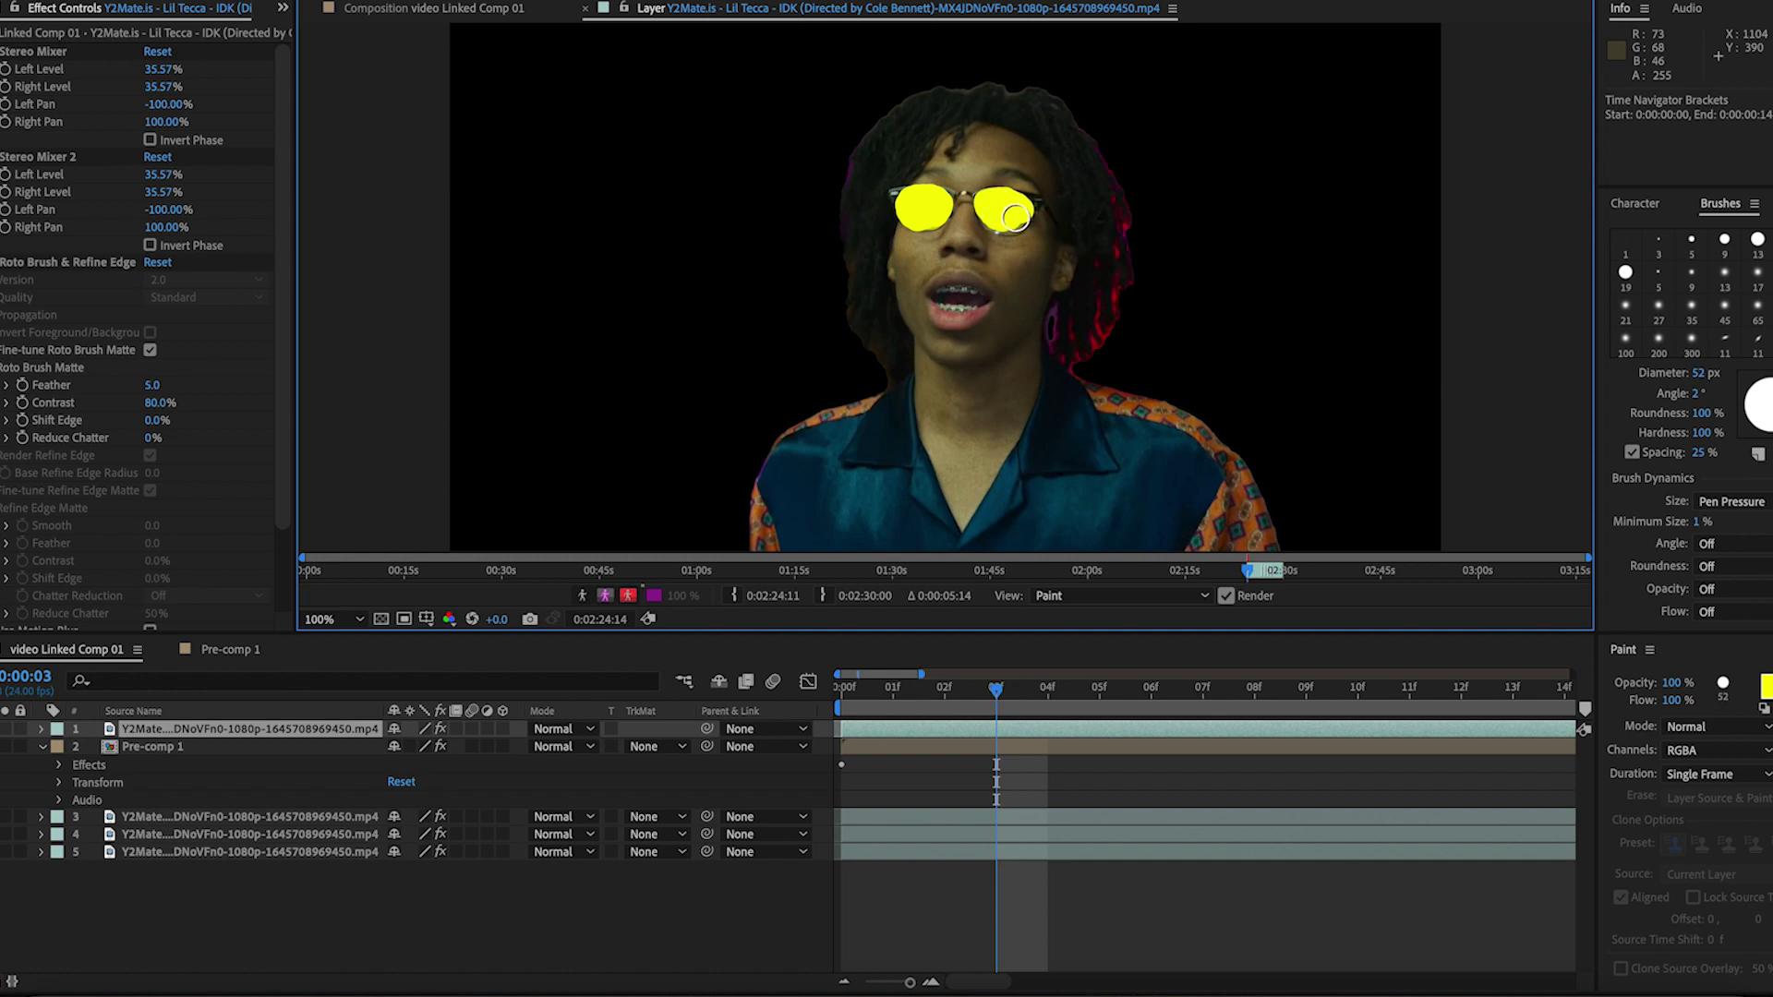
Fill both lenses with yellow brush strokes on frames 0:00:00:04 and 0:00:00:05
{"action": "left_click", "coordinate": [1043, 691]}
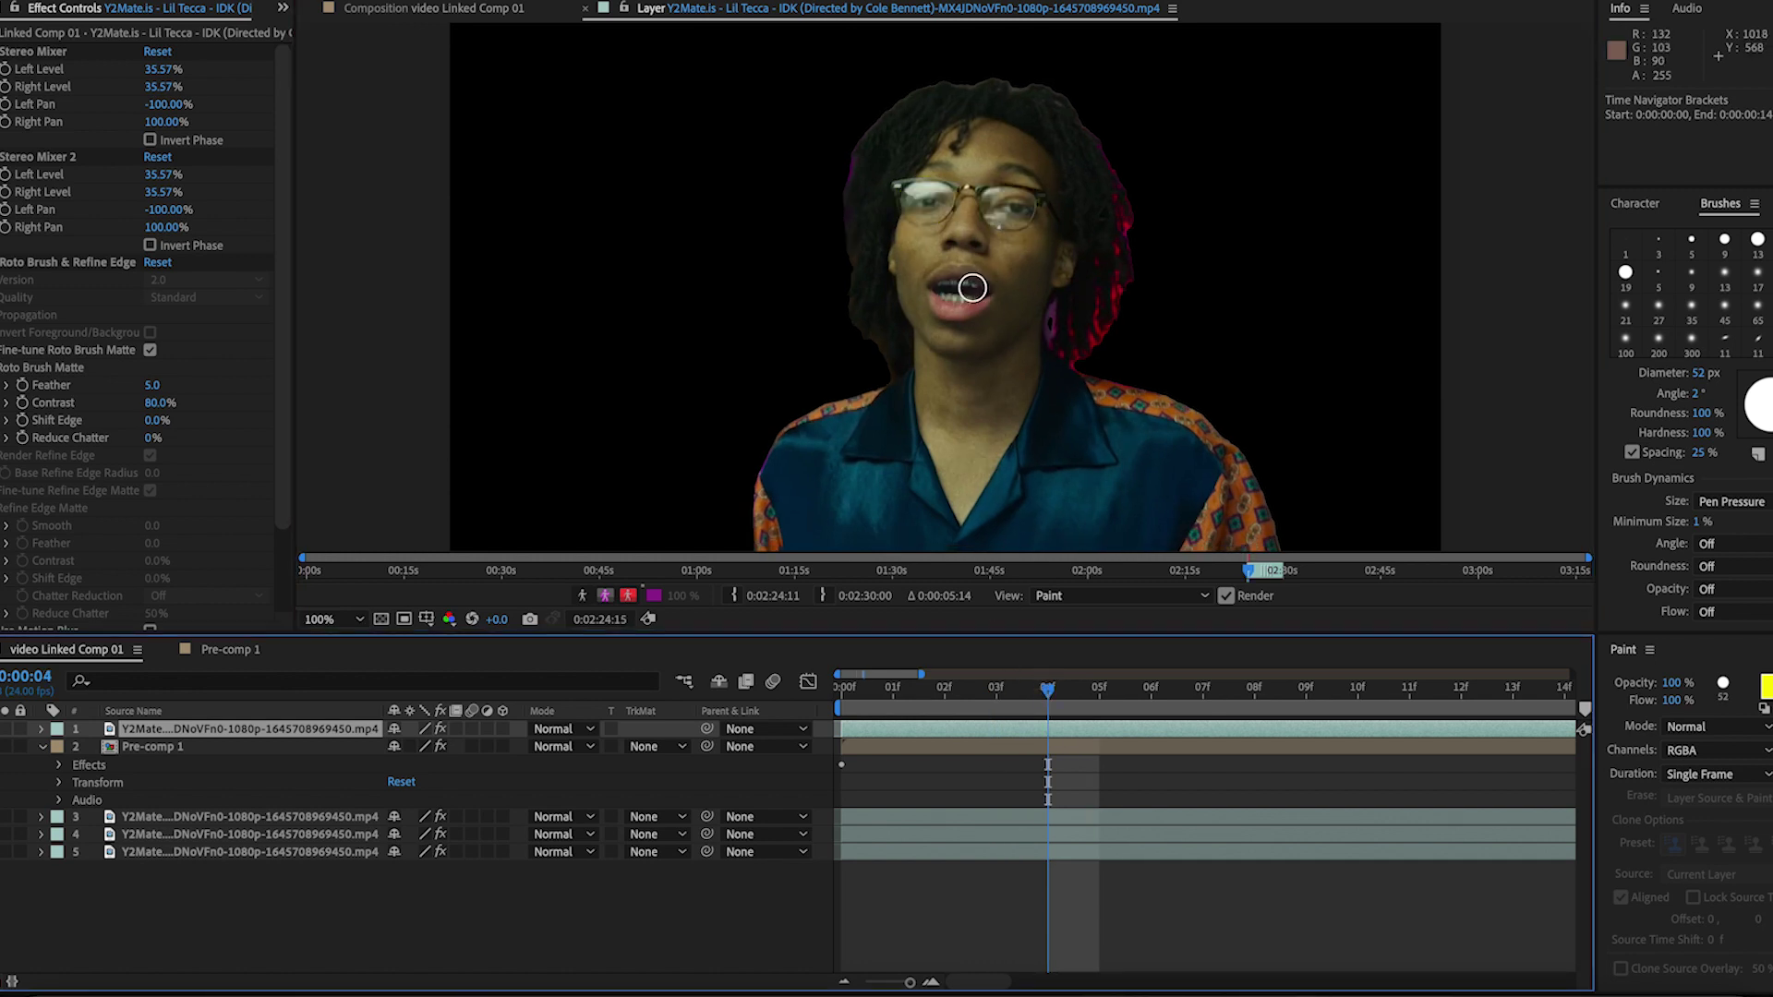
{"action": "left_click_drag", "start_coordinate": [946, 198], "coordinate": [916, 192]}
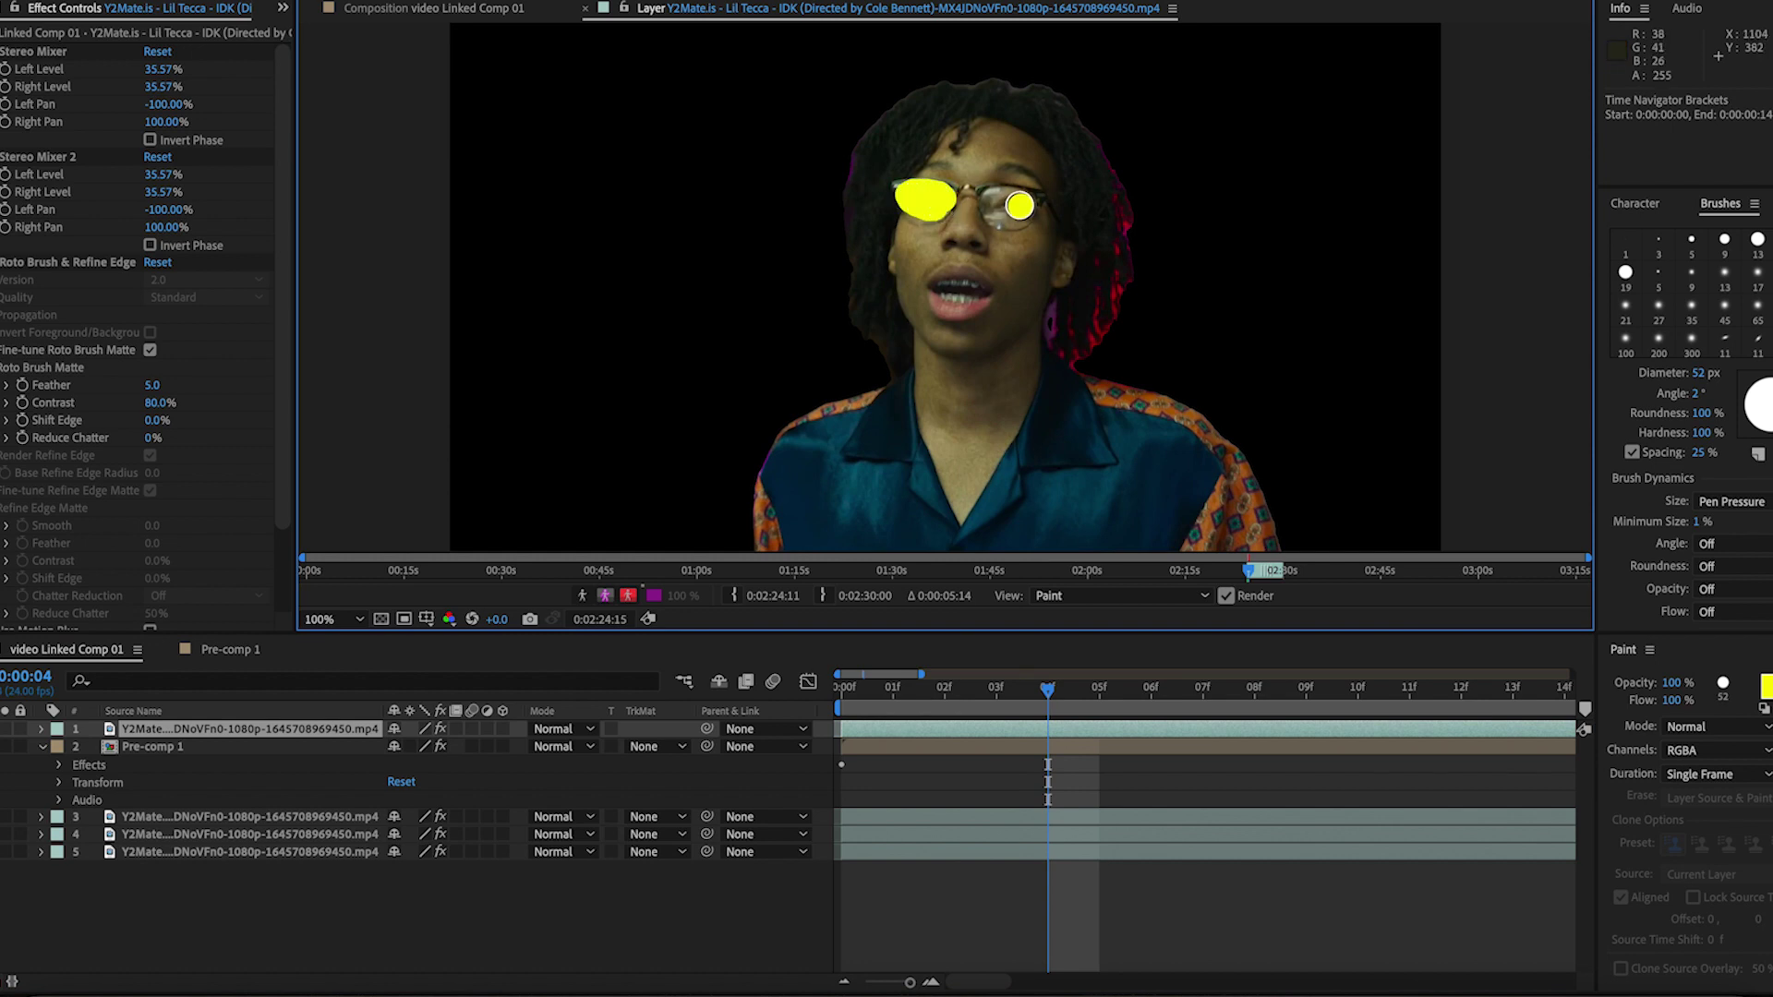
{"action": "left_click_drag", "start_coordinate": [1020, 205], "coordinate": [997, 198]}
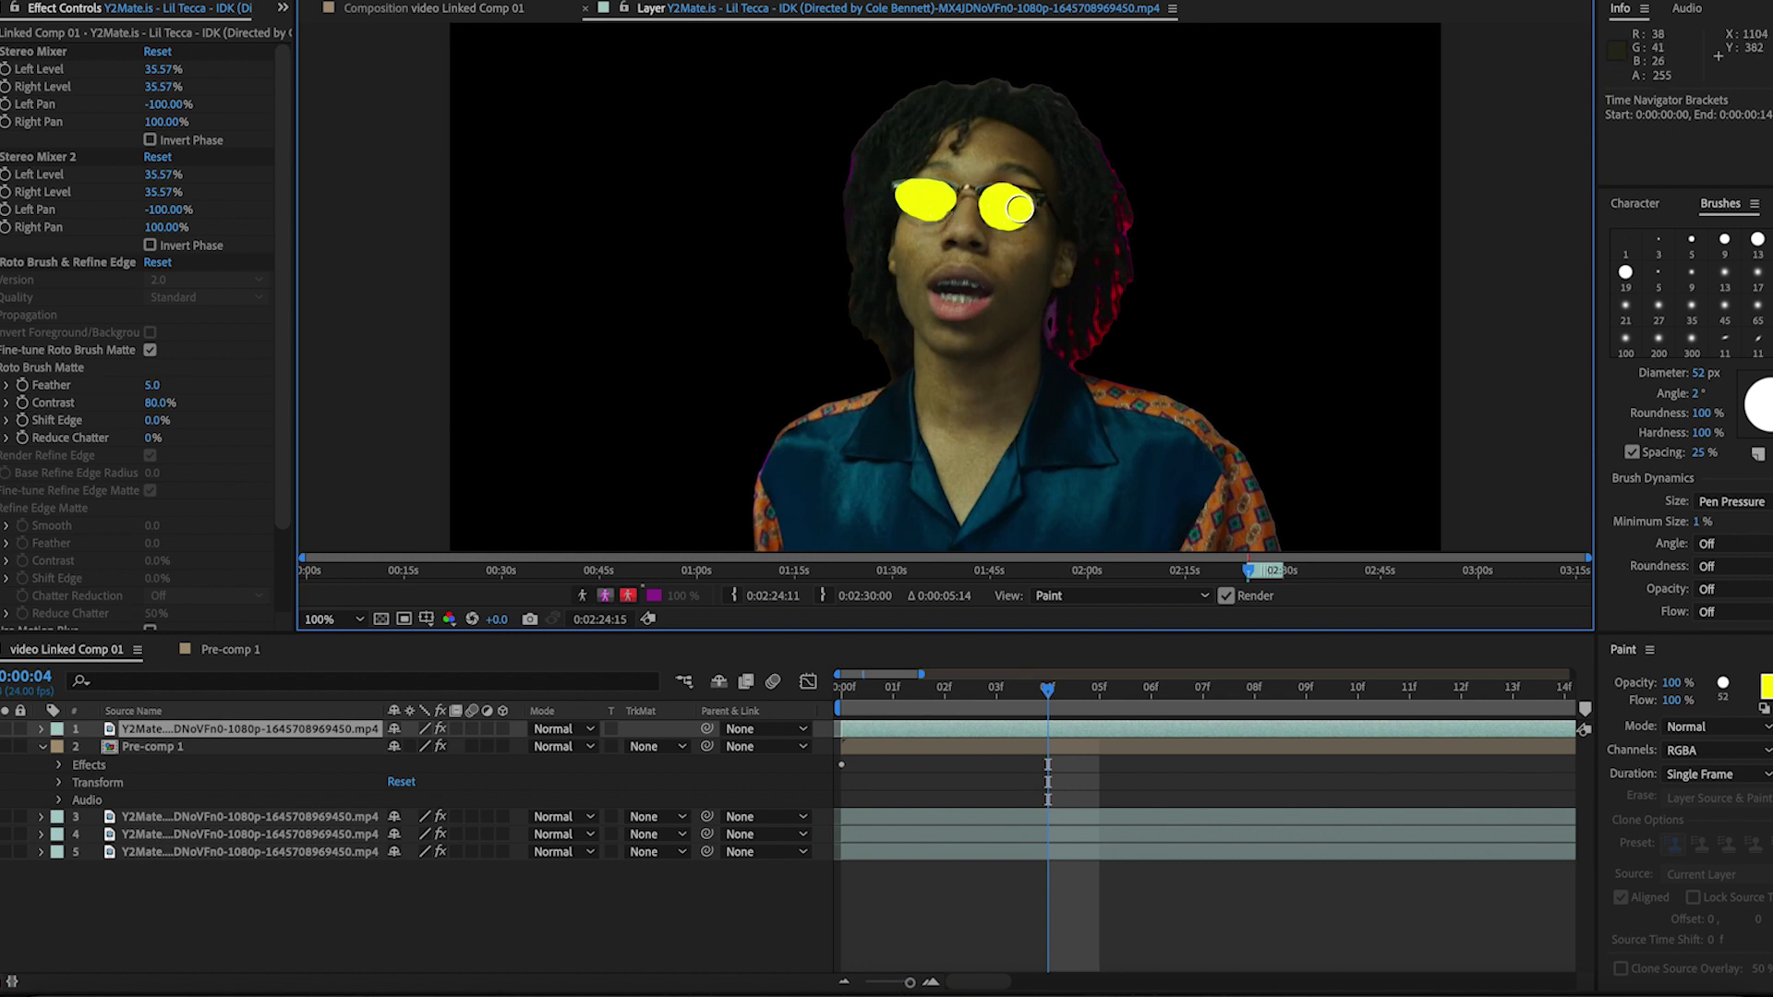
{"action": "left_click", "coordinate": [1100, 697]}
{"action": "left_click", "coordinate": [940, 184]}
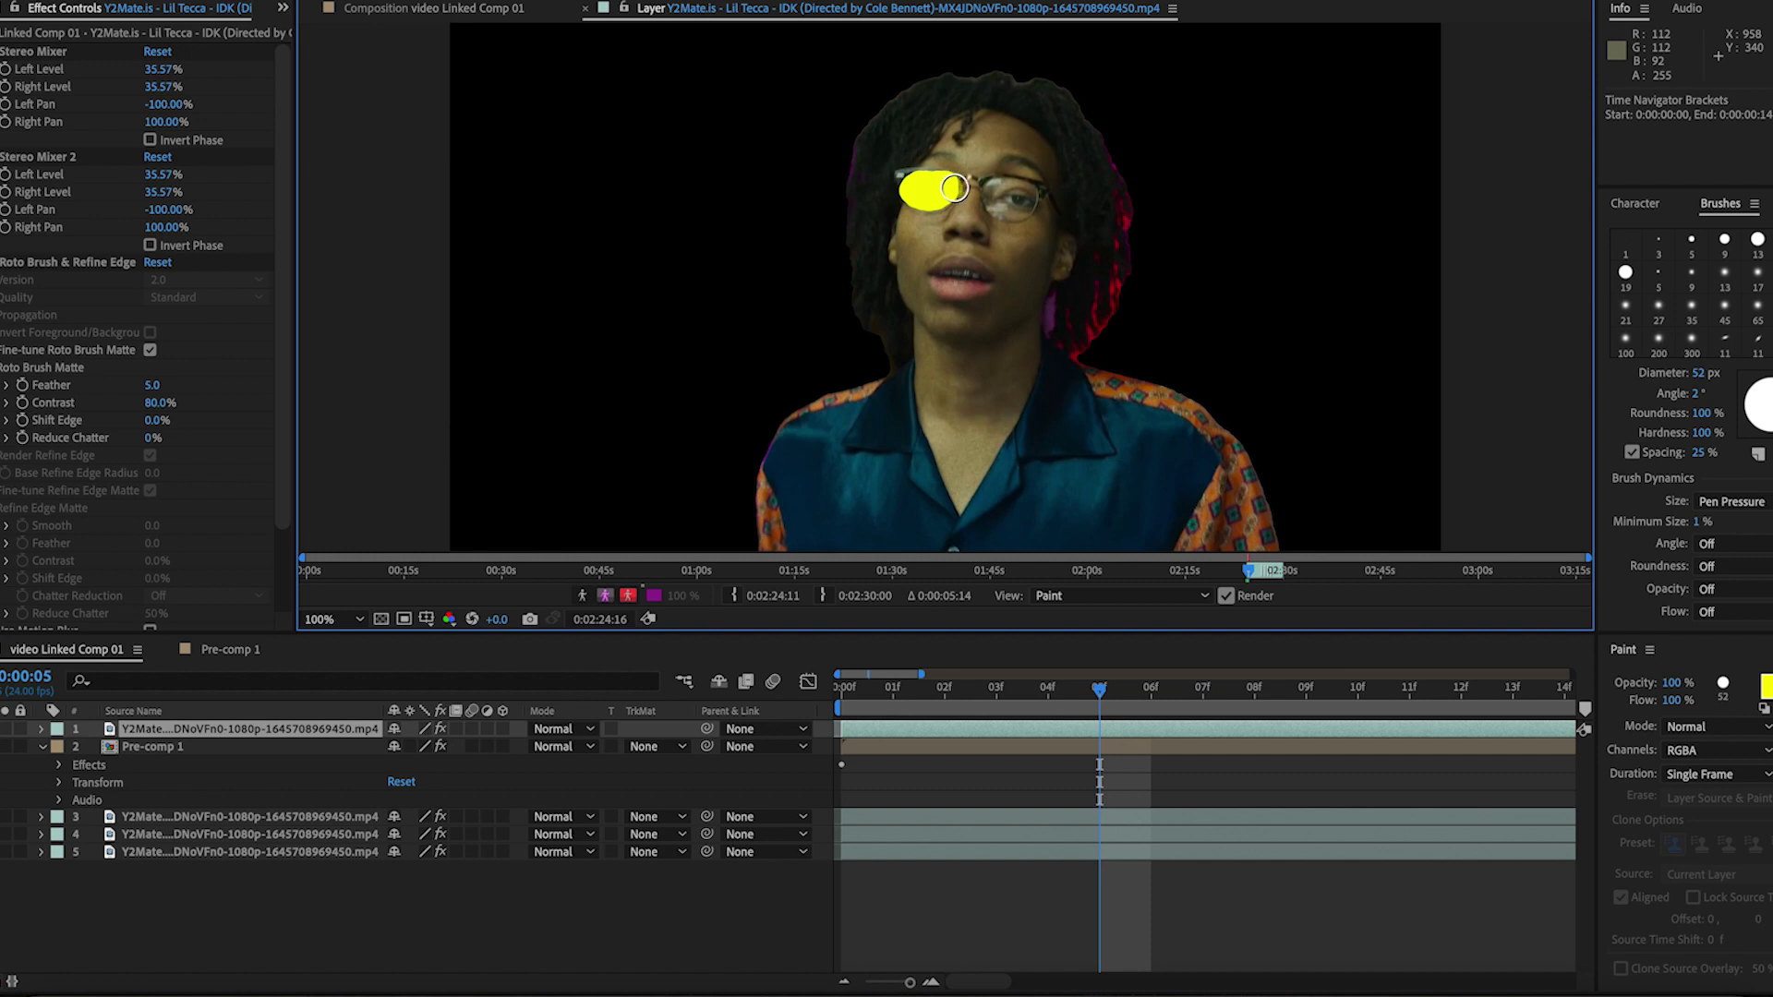
{"action": "left_click", "coordinate": [1016, 193]}
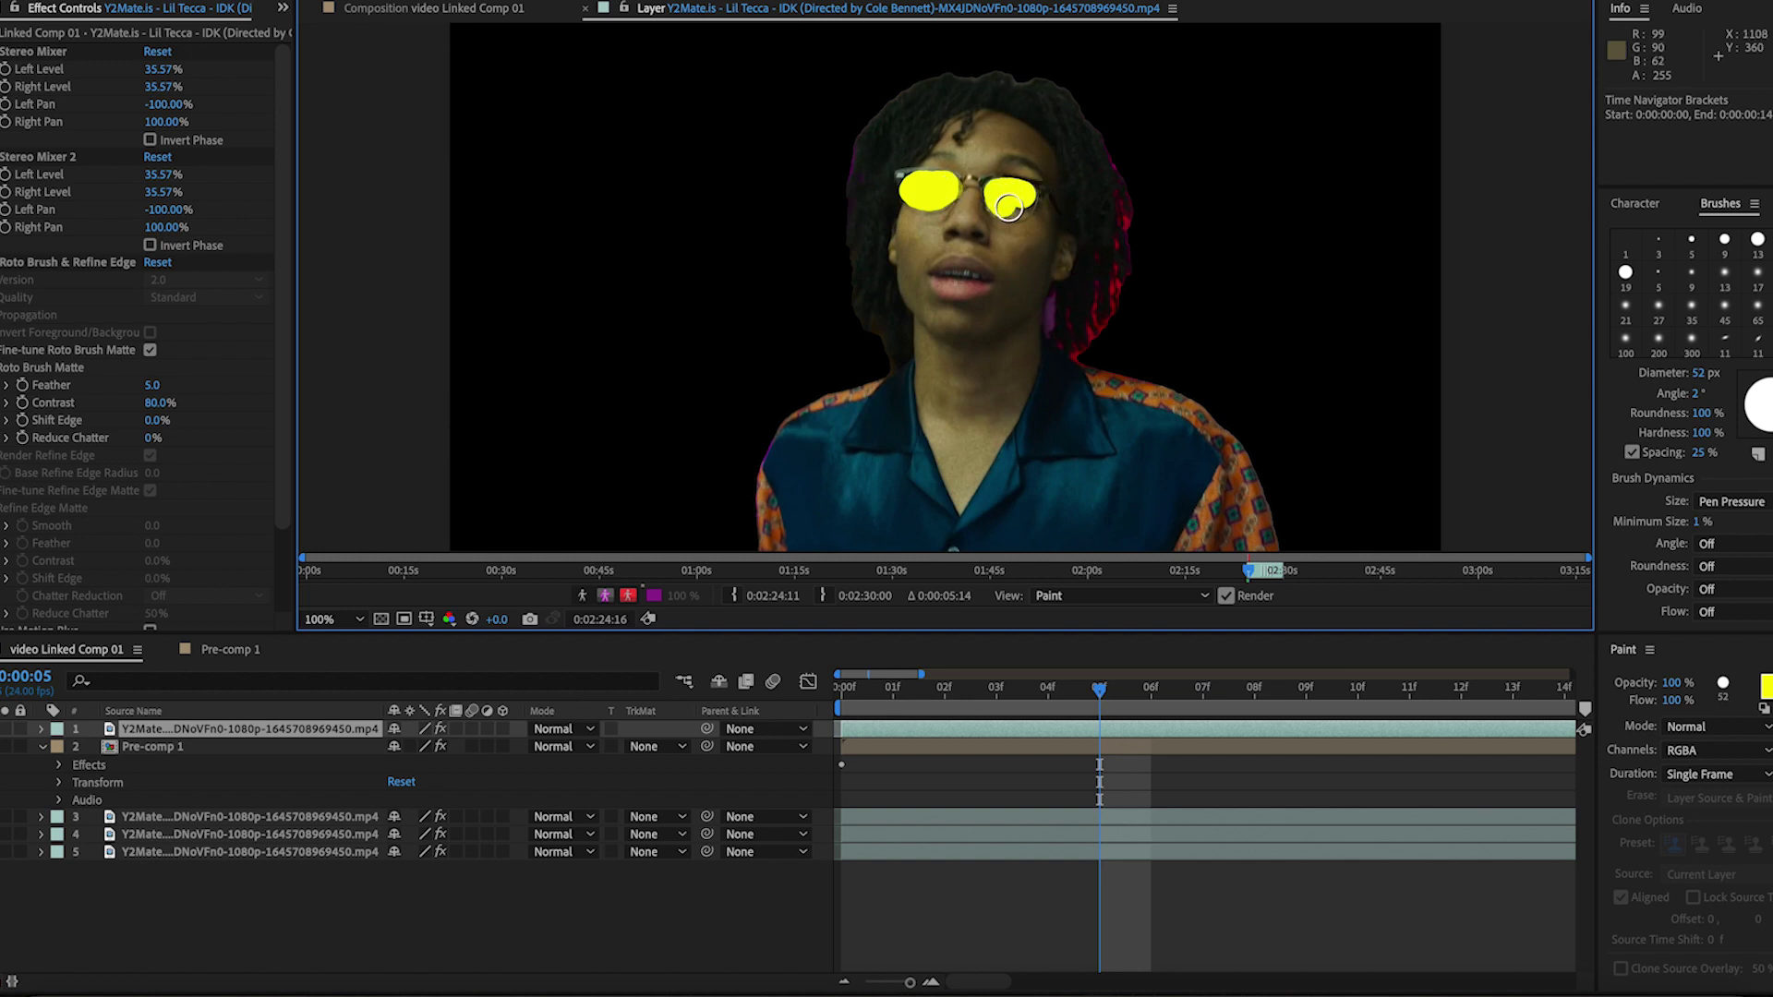
Return to the first frame of the video Linked Comp 01 composition and apply the Stylize Glow effect to layer 4 and Pre-comp 1
{"action": "left_click_drag", "start_coordinate": [1099, 699], "coordinate": [843, 702]}
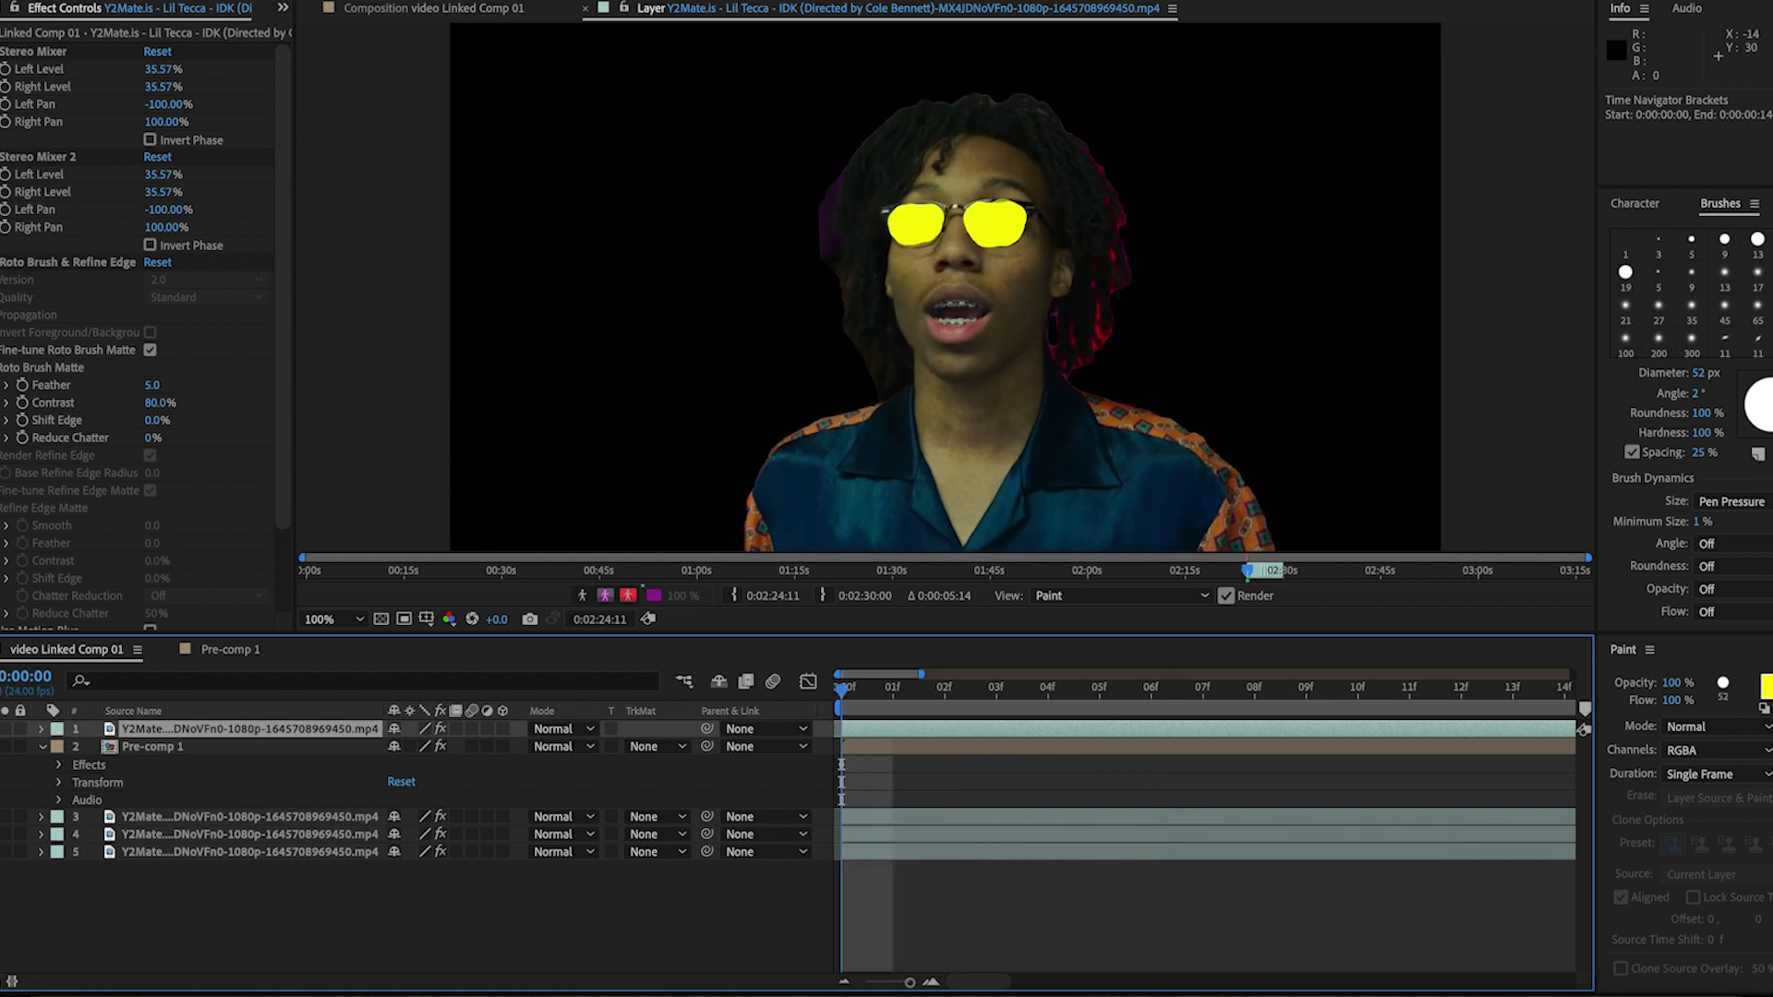
{"action": "left_click", "coordinate": [438, 11]}
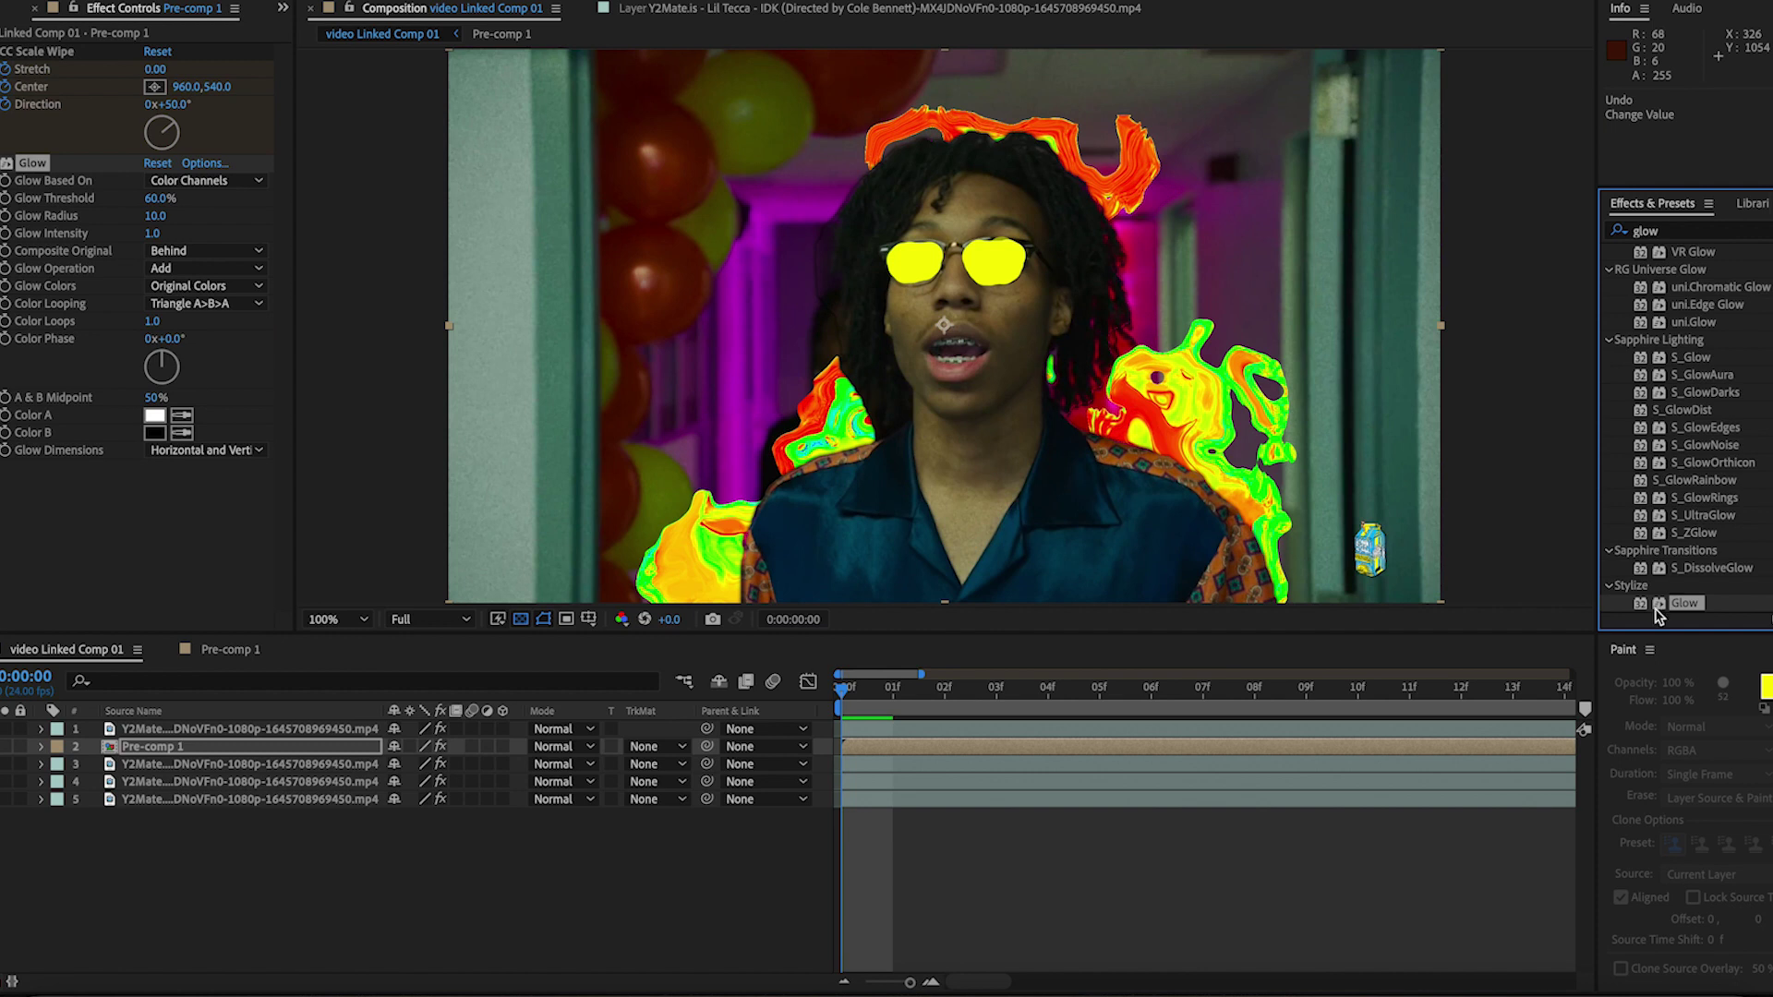
{"action": "left_click_drag", "start_coordinate": [1686, 609], "coordinate": [924, 789]}
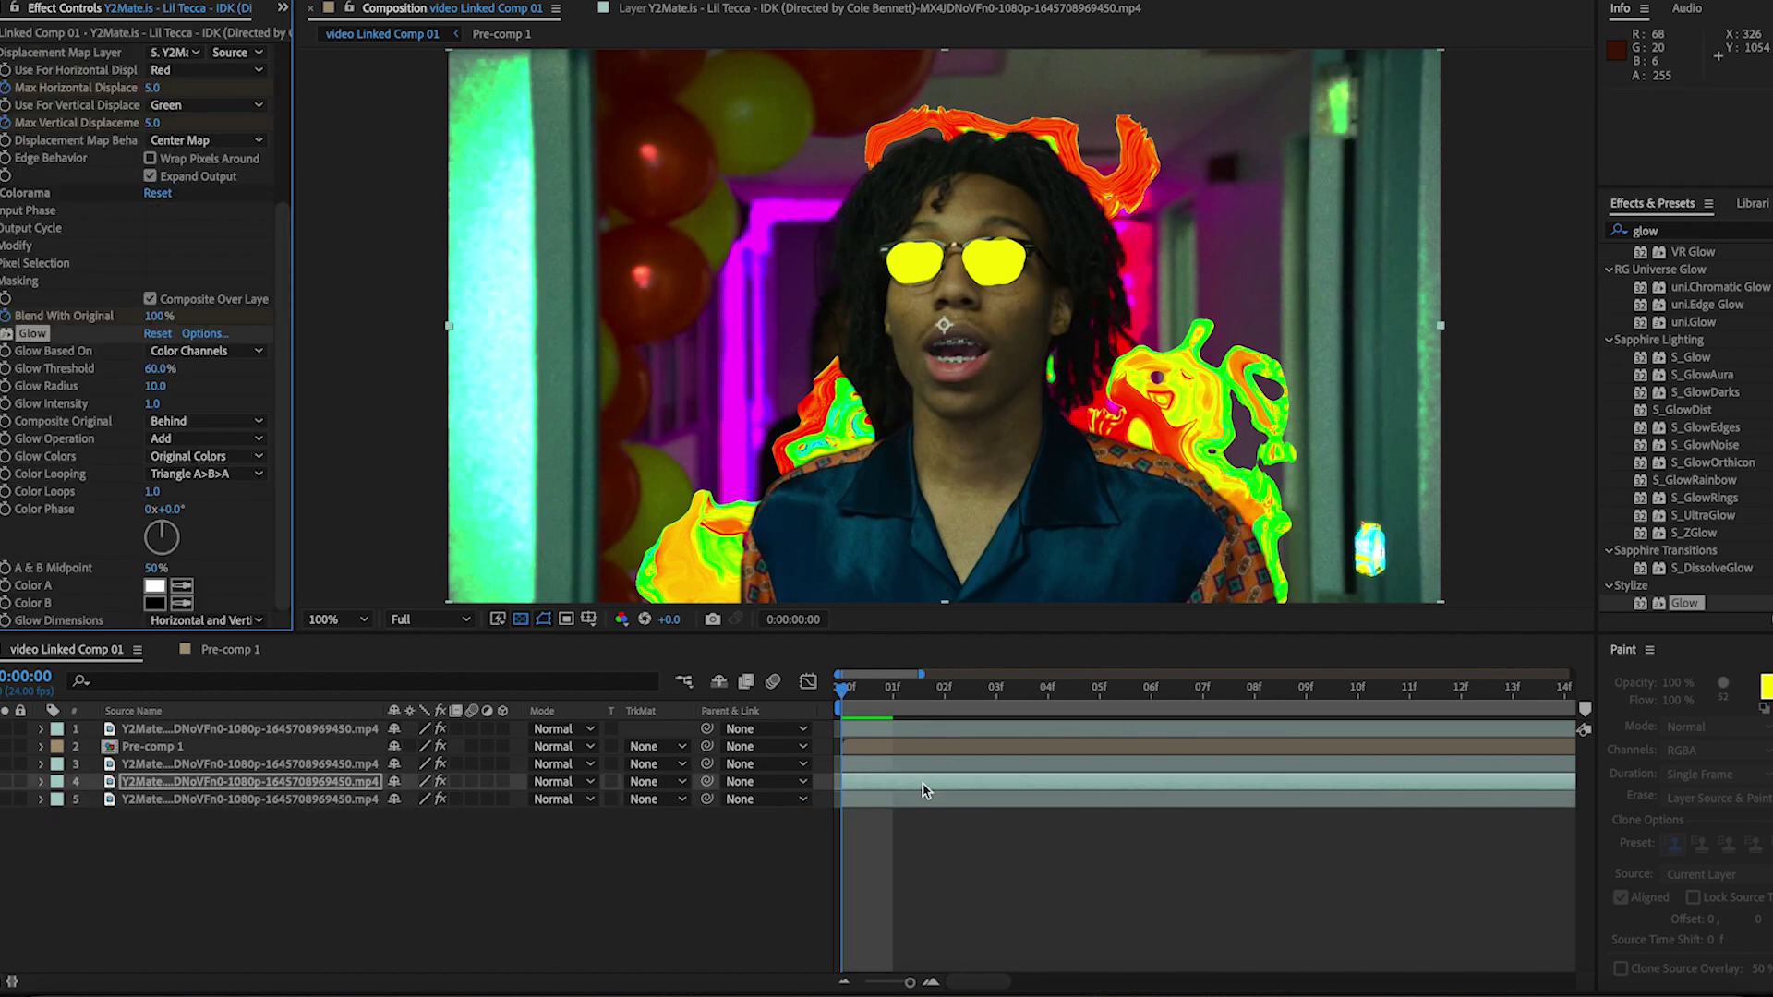
{"action": "left_click_drag", "start_coordinate": [1684, 603], "coordinate": [1000, 750]}
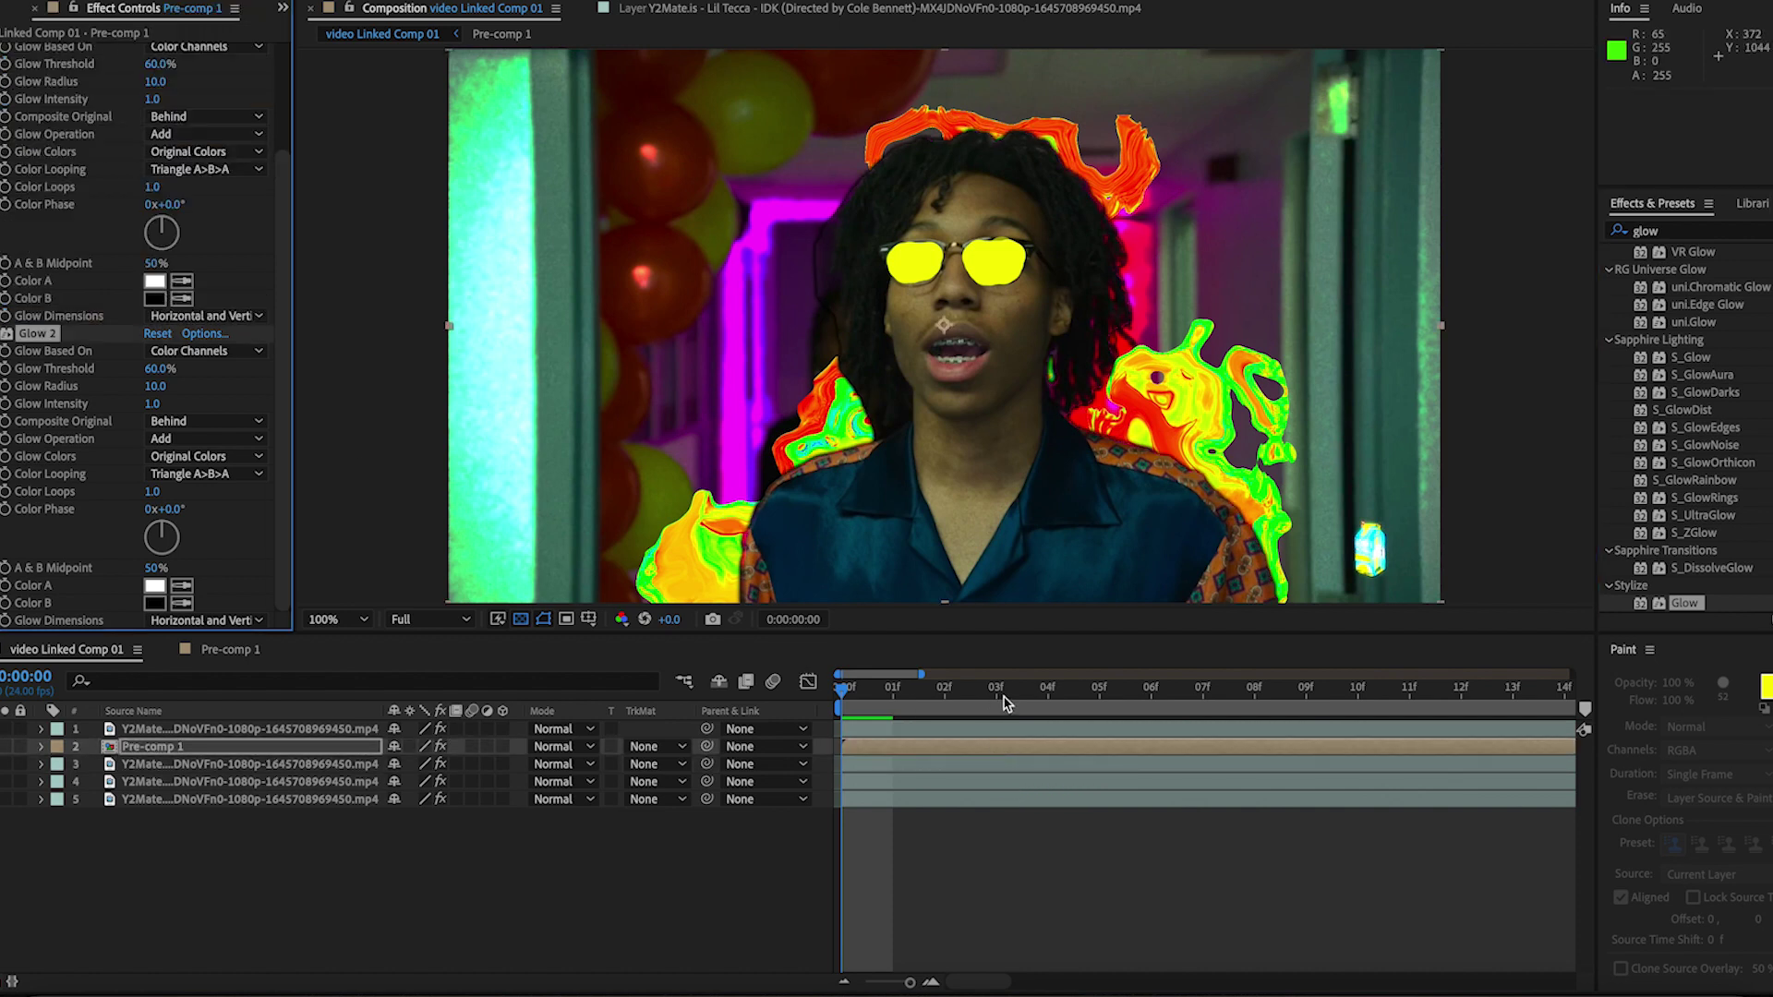
At 0:00:00:06, set Pre-comp 1's Glow 2 to radius 289.0 and intensity 1.9, and layer 4's Glow to radius 106.0 and intensity 2.1
{"action": "left_click", "coordinate": [1155, 694]}
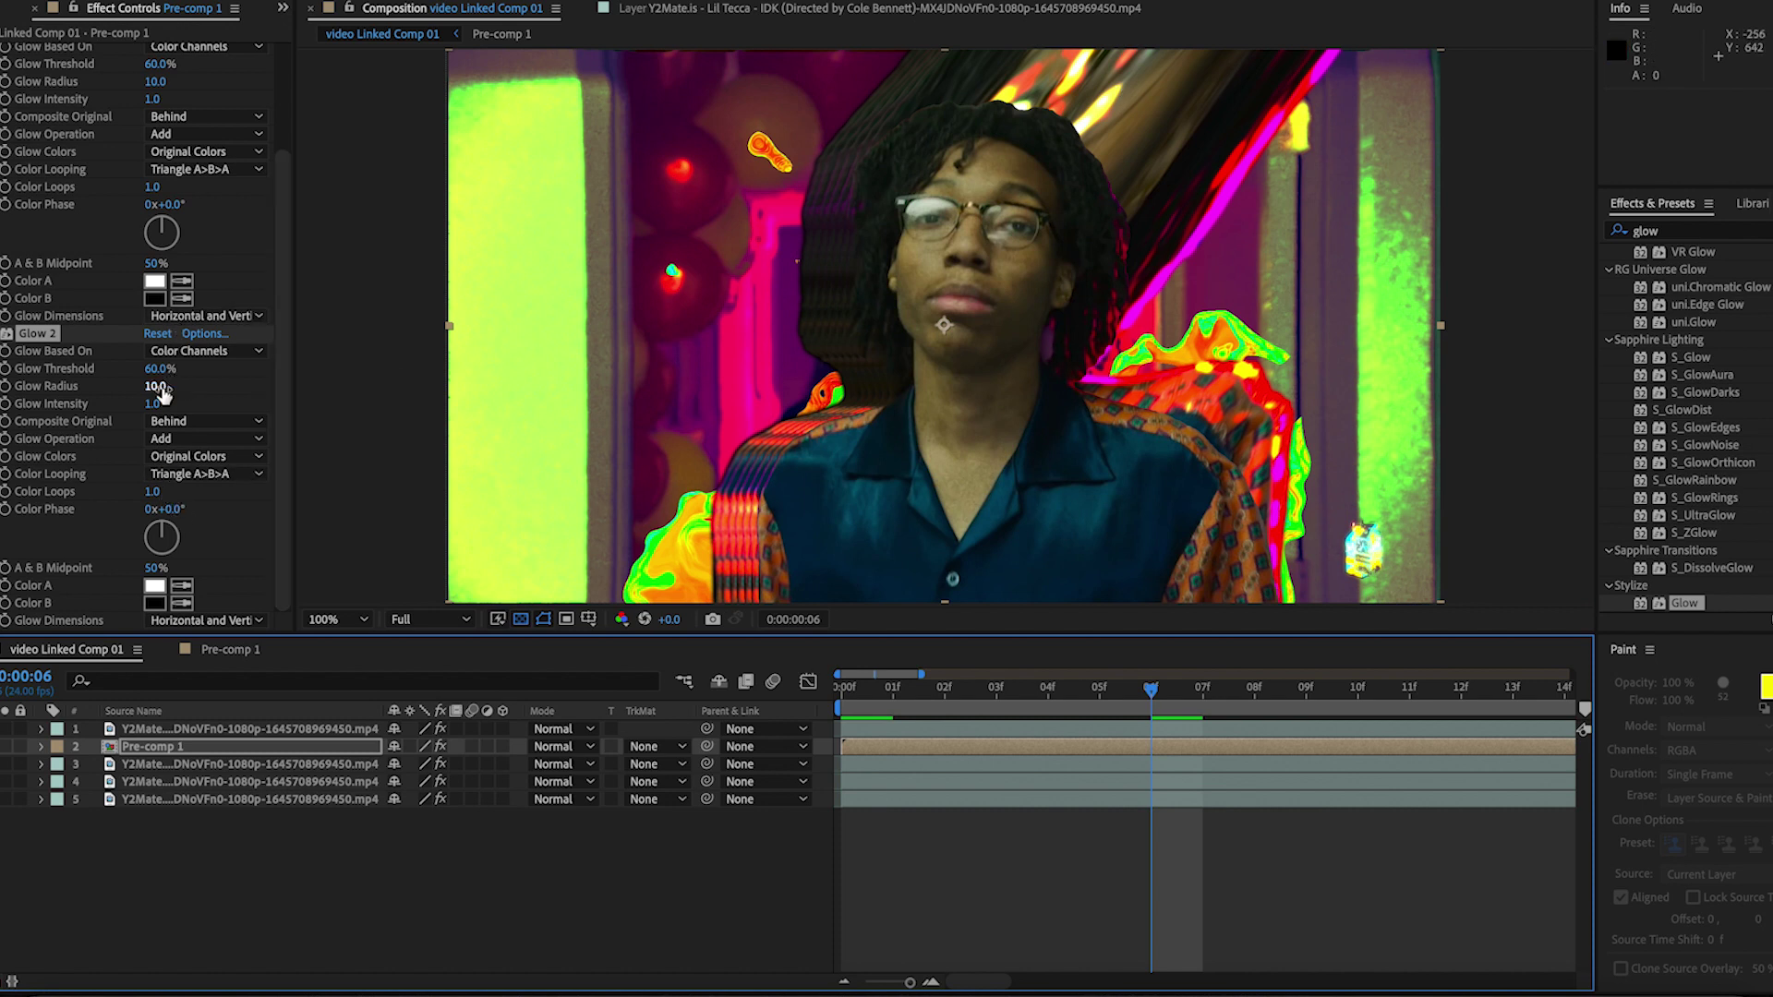
{"action": "left_click_drag", "start_coordinate": [153, 406], "coordinate": [470, 406]}
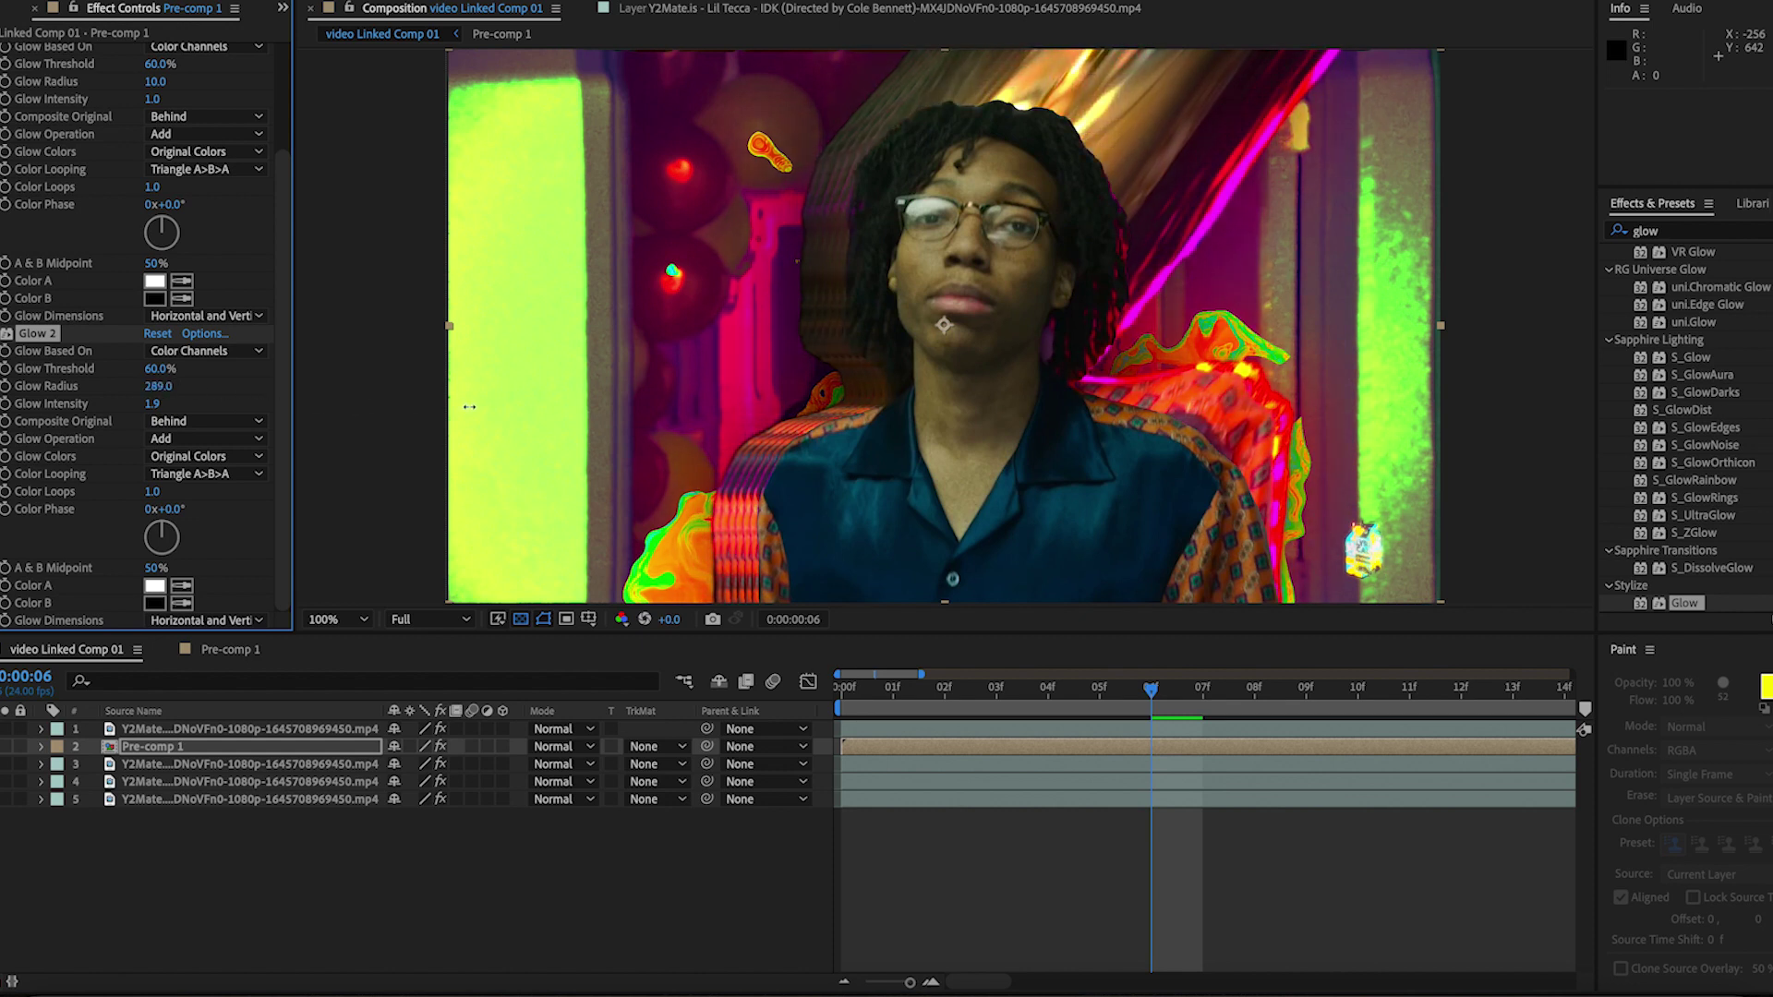
{"action": "left_click", "coordinate": [1158, 804]}
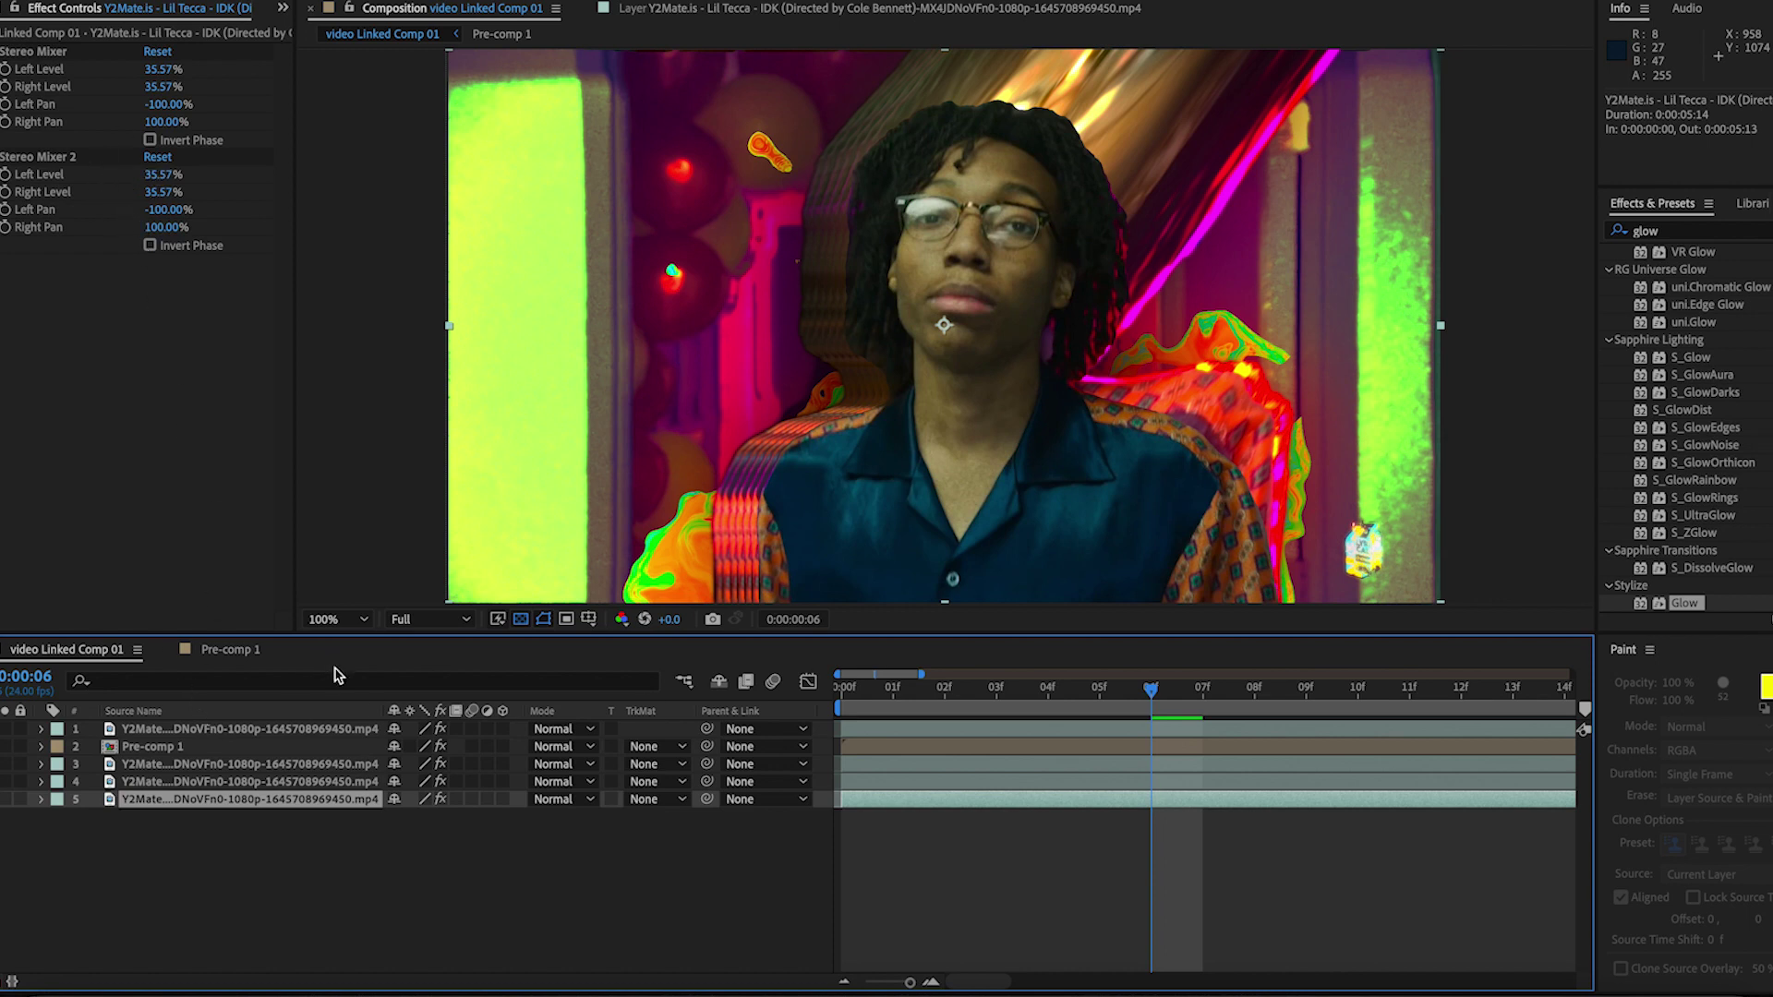
{"action": "left_click", "coordinate": [255, 782]}
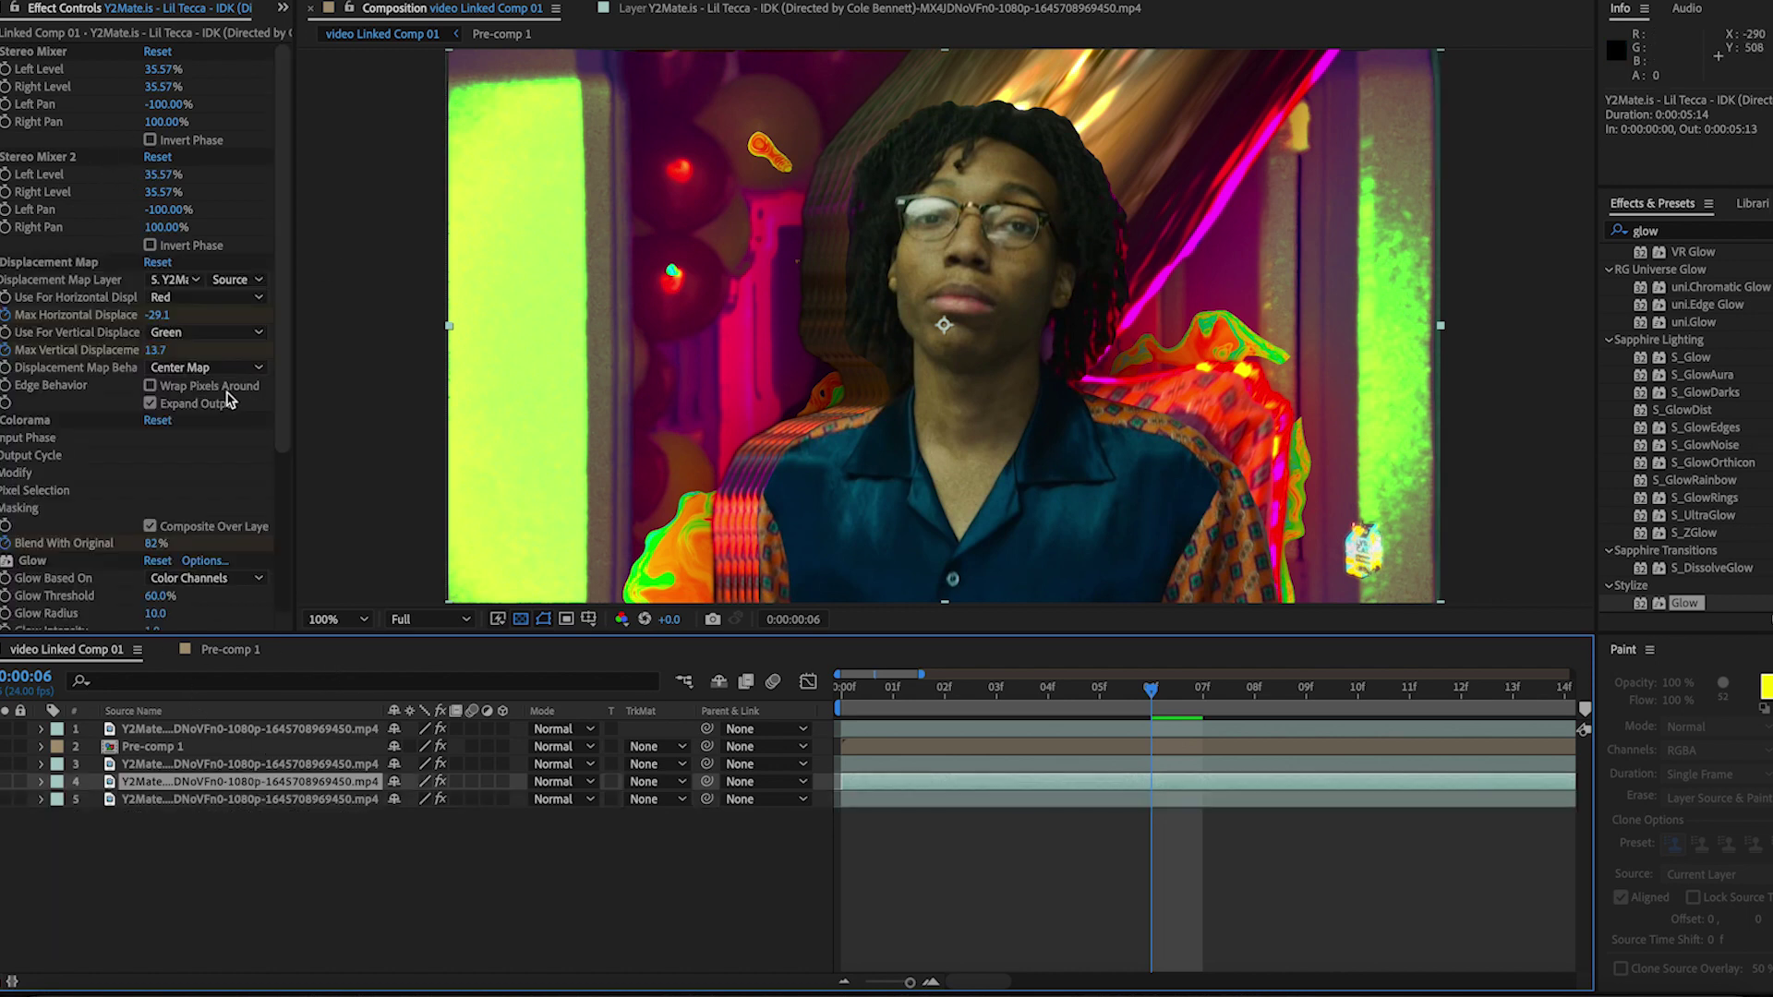
{"action": "scroll", "coordinate": [233, 511], "scroll_direction": "down", "scroll_amount": 3}
{"action": "left_click_drag", "start_coordinate": [153, 523], "coordinate": [263, 513]}
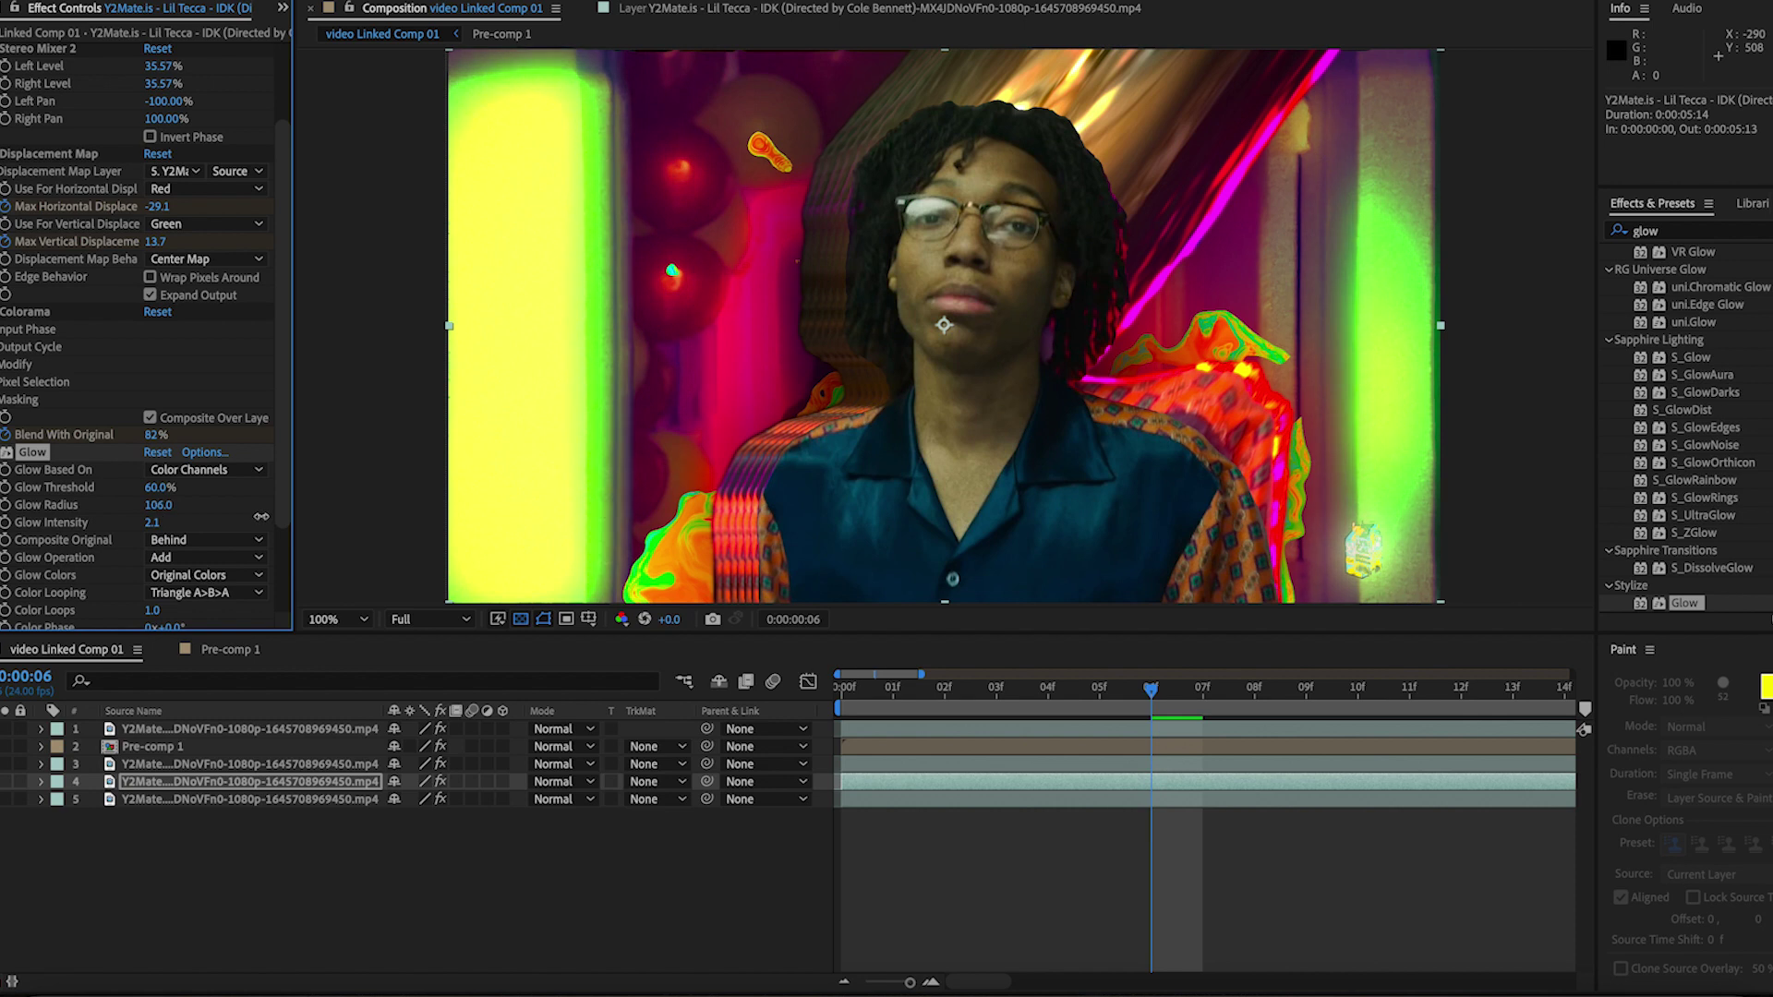
Scrub the composition to 0:00:00:14 to preview the glow, and save the project
{"action": "left_click_drag", "start_coordinate": [1150, 695], "coordinate": [1566, 710]}
{"action": "left_click", "coordinate": [130, 2]}
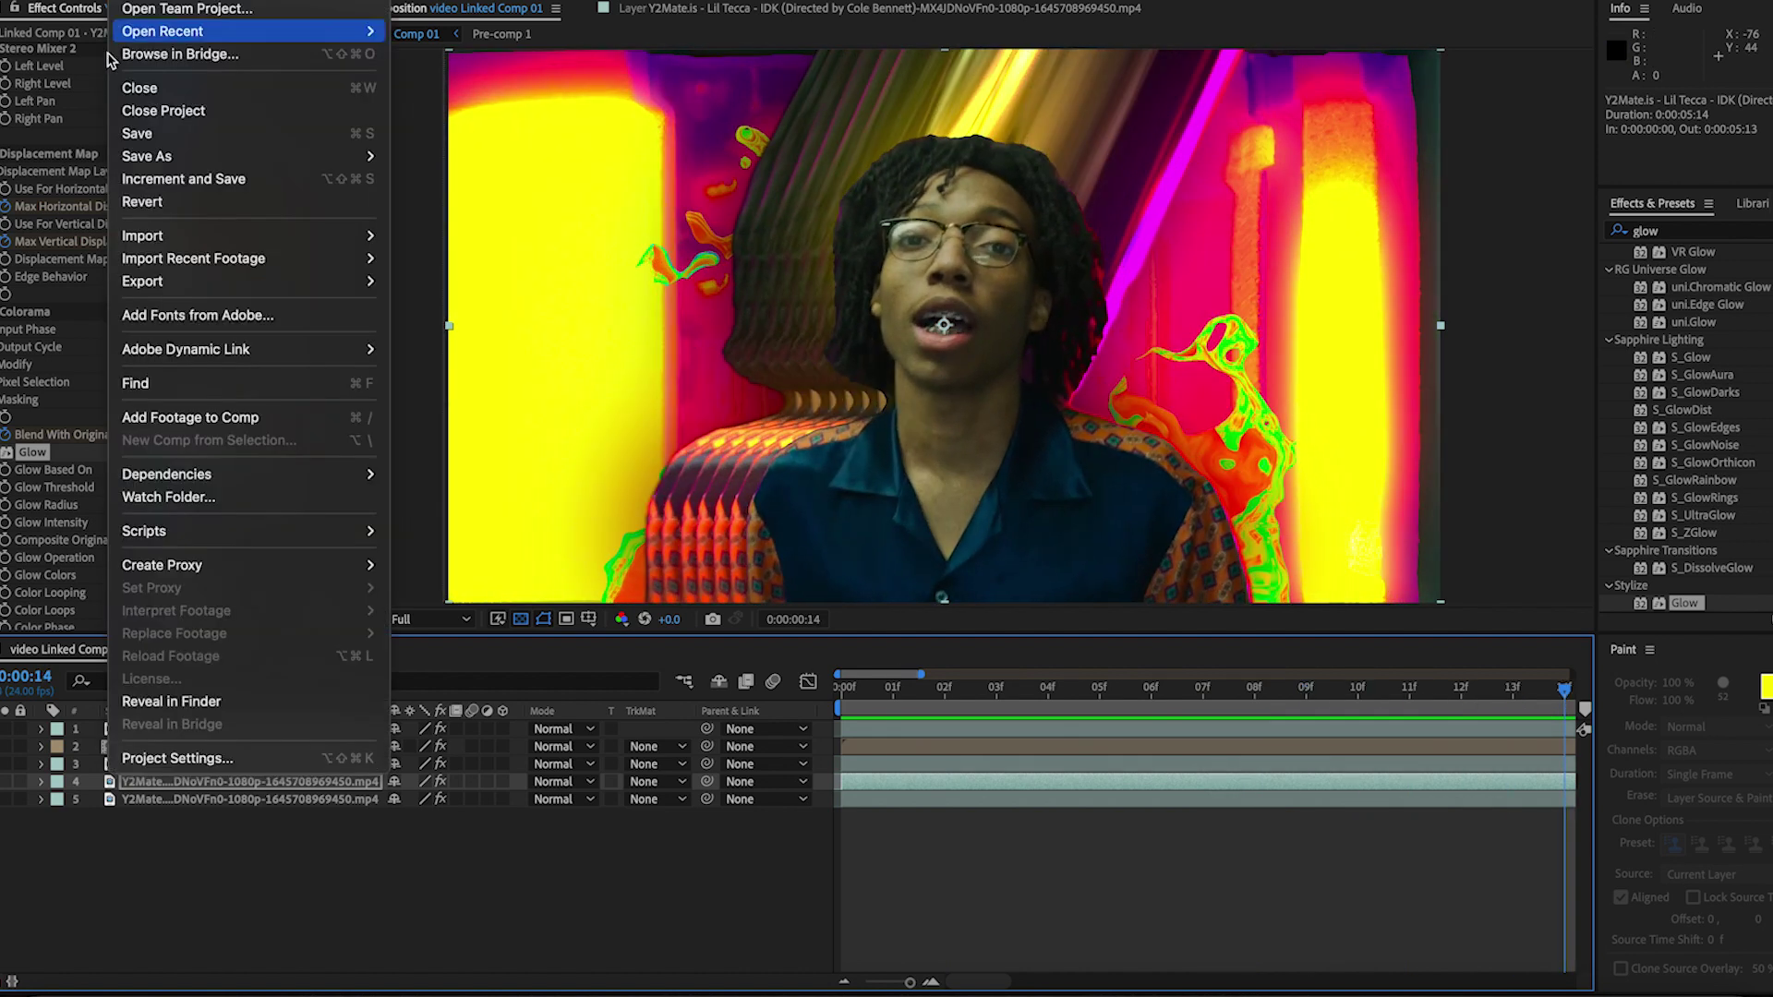
{"action": "left_click", "coordinate": [136, 135]}
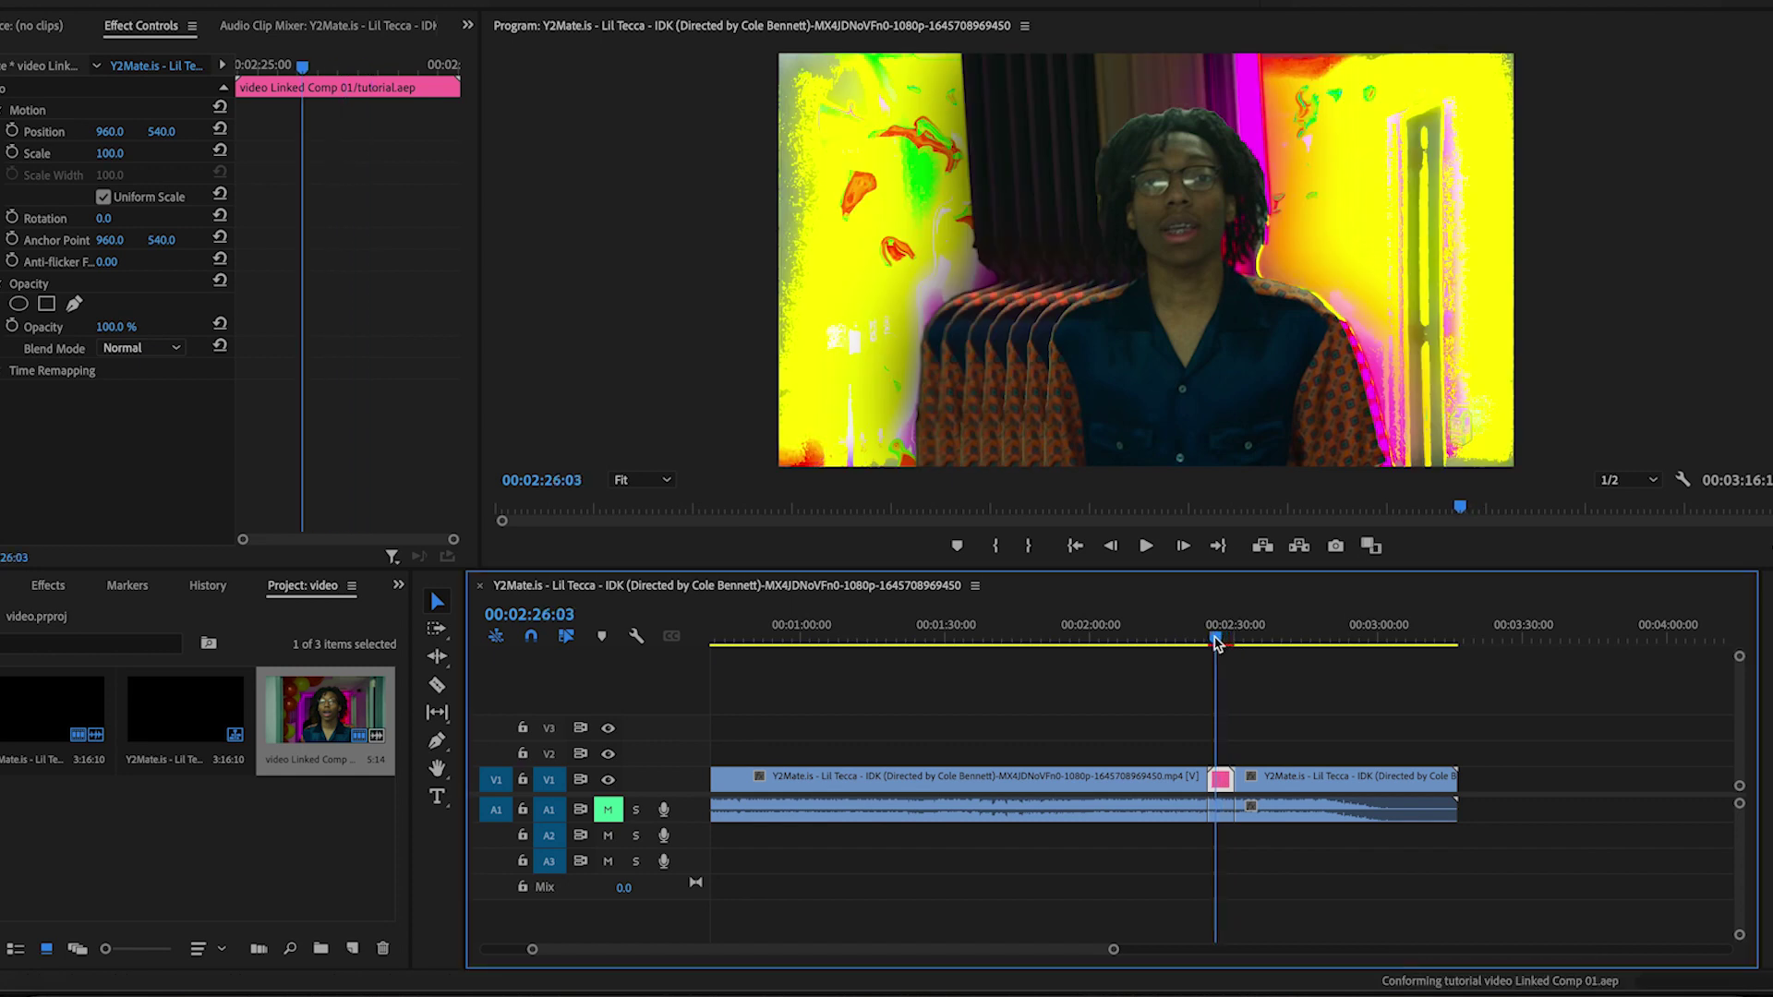
In Premiere Pro, mark an in-to-out range over the linked comp clip starting at 00:02:24:20 and play it back
{"action": "left_click_drag", "start_coordinate": [1215, 640], "coordinate": [1210, 640]}
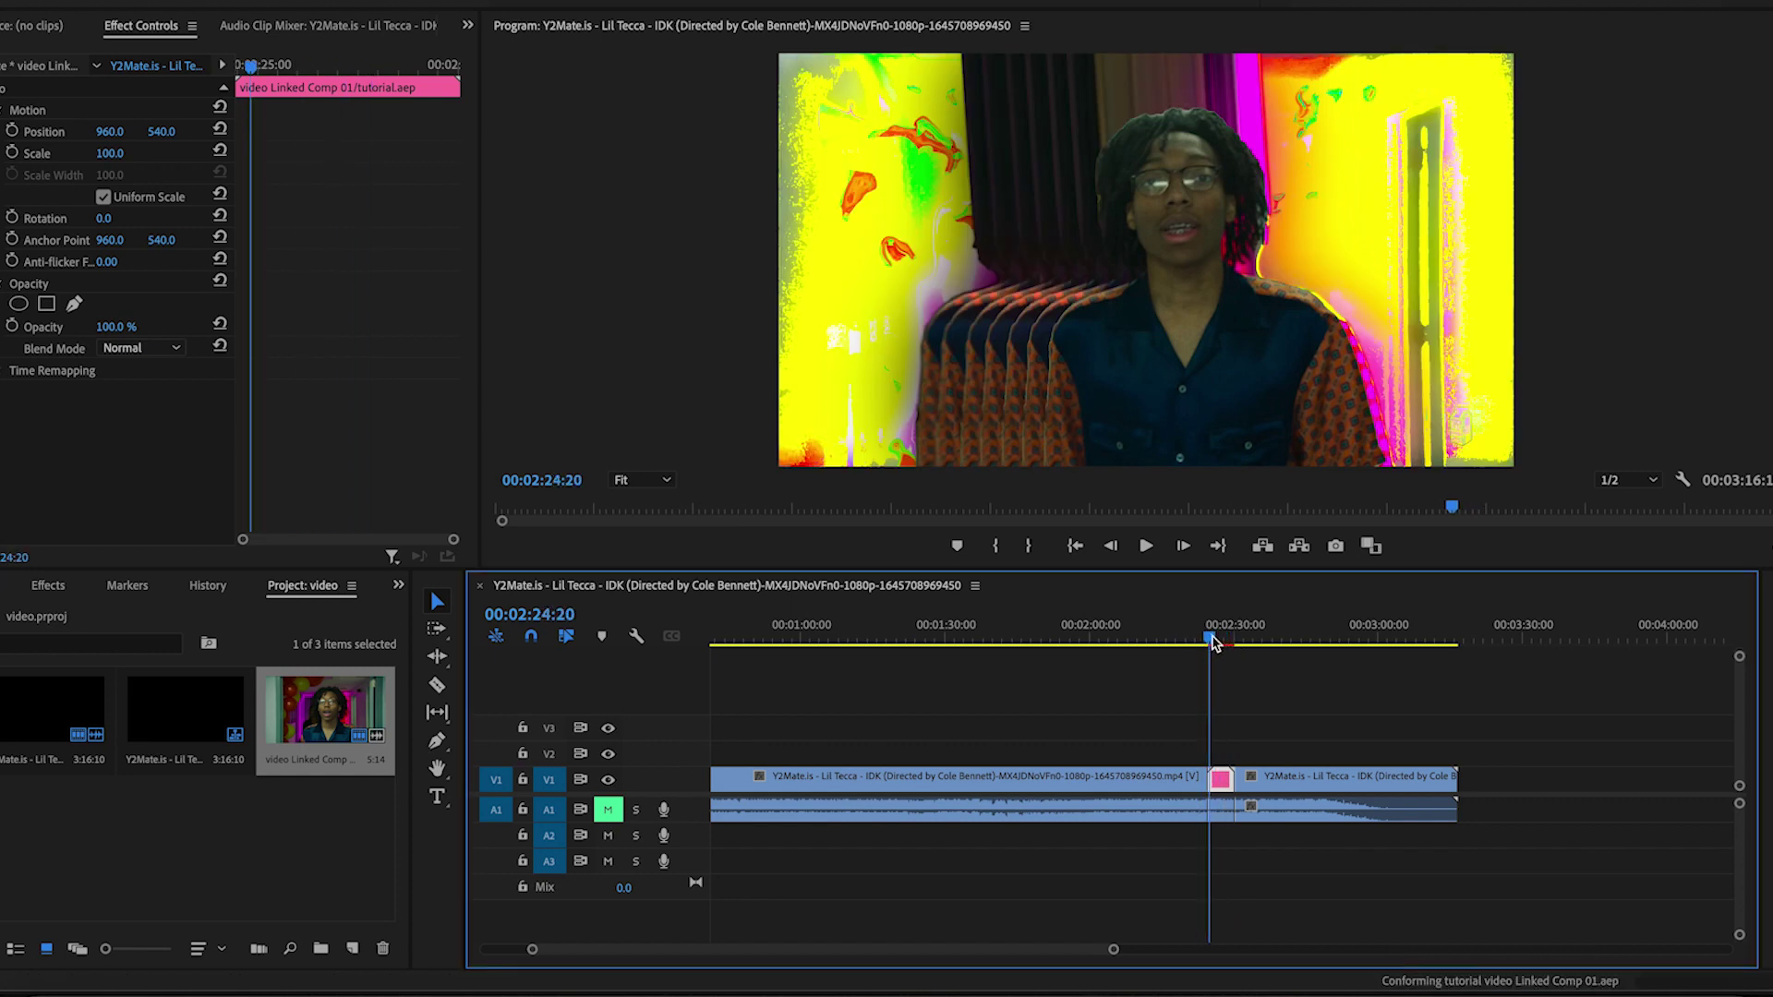
{"action": "key", "text": "i"}
{"action": "mouse_move", "coordinate": [1231, 644]}
{"action": "left_mouse_down"}
{"action": "mouse_move", "coordinate": [1207, 644]}
{"action": "mouse_move", "coordinate": [1258, 645]}
{"action": "mouse_move", "coordinate": [1226, 647]}
{"action": "left_mouse_up"}
{"action": "key", "text": "o"}
{"action": "key", "text": "space"}
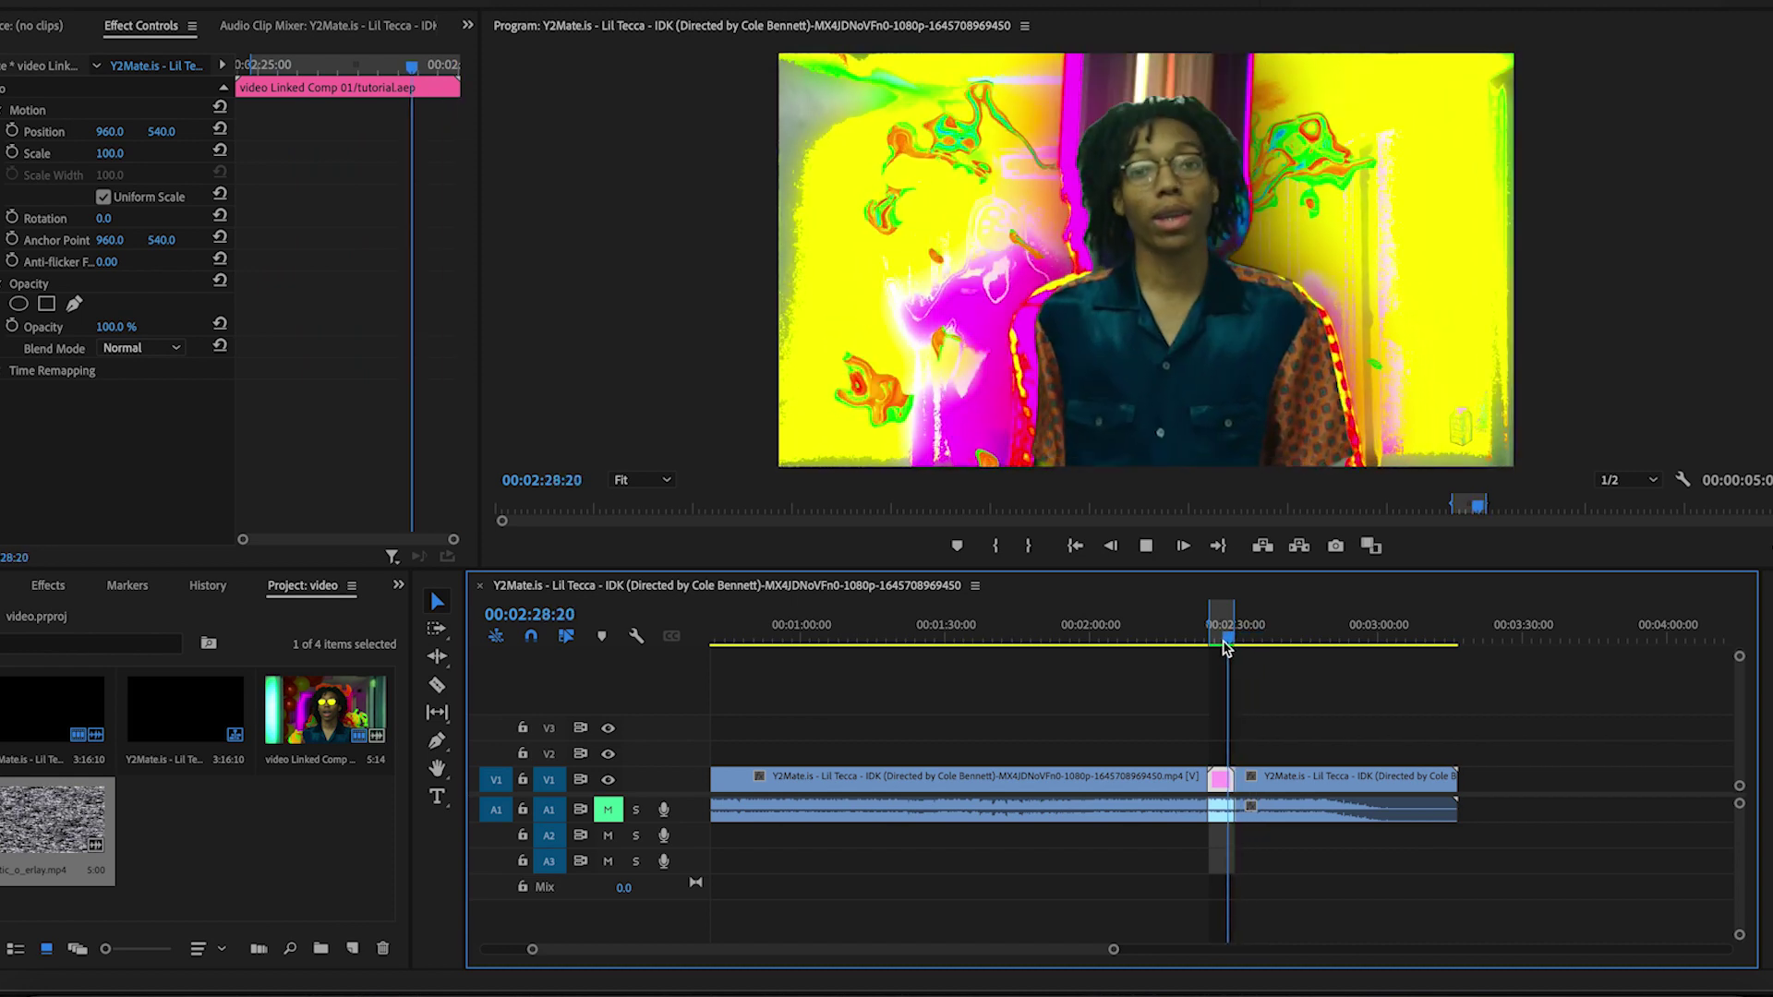
{"action": "key", "text": "space"}
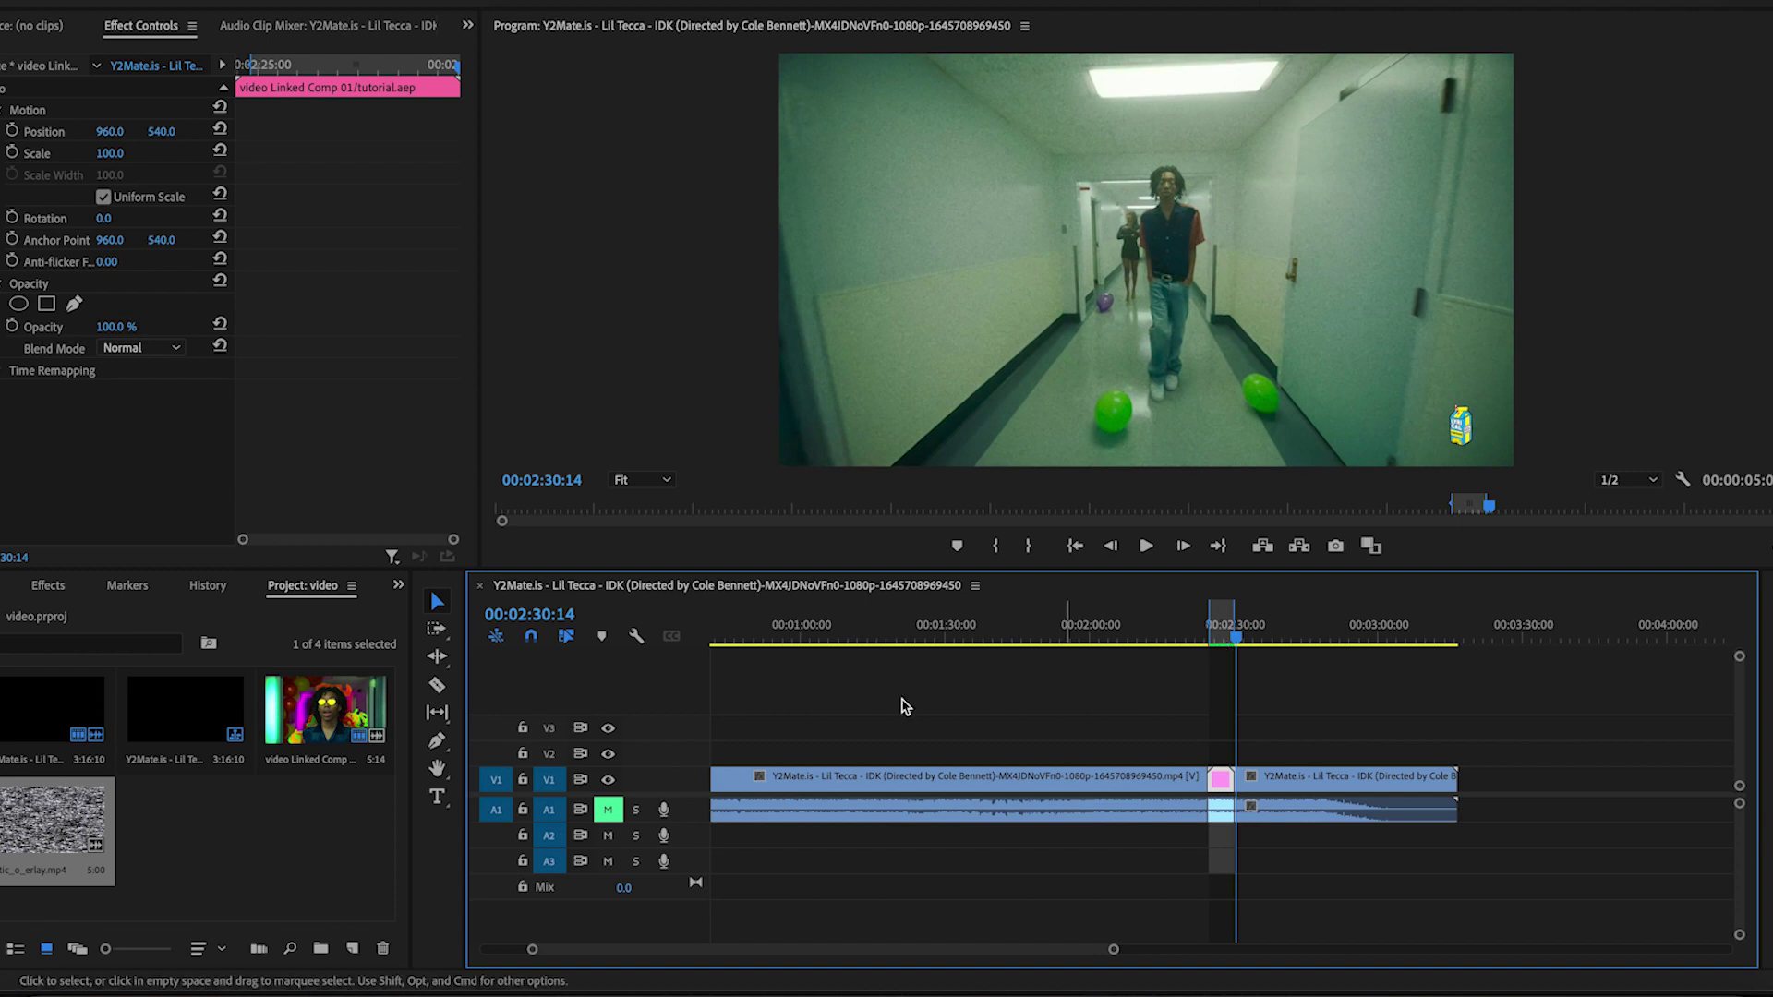
Place static_o_erlay.mp4 on track V2 so that it overlaps the end of the linked comp clip
{"action": "left_click_drag", "start_coordinate": [1454, 781], "coordinate": [1234, 755]}
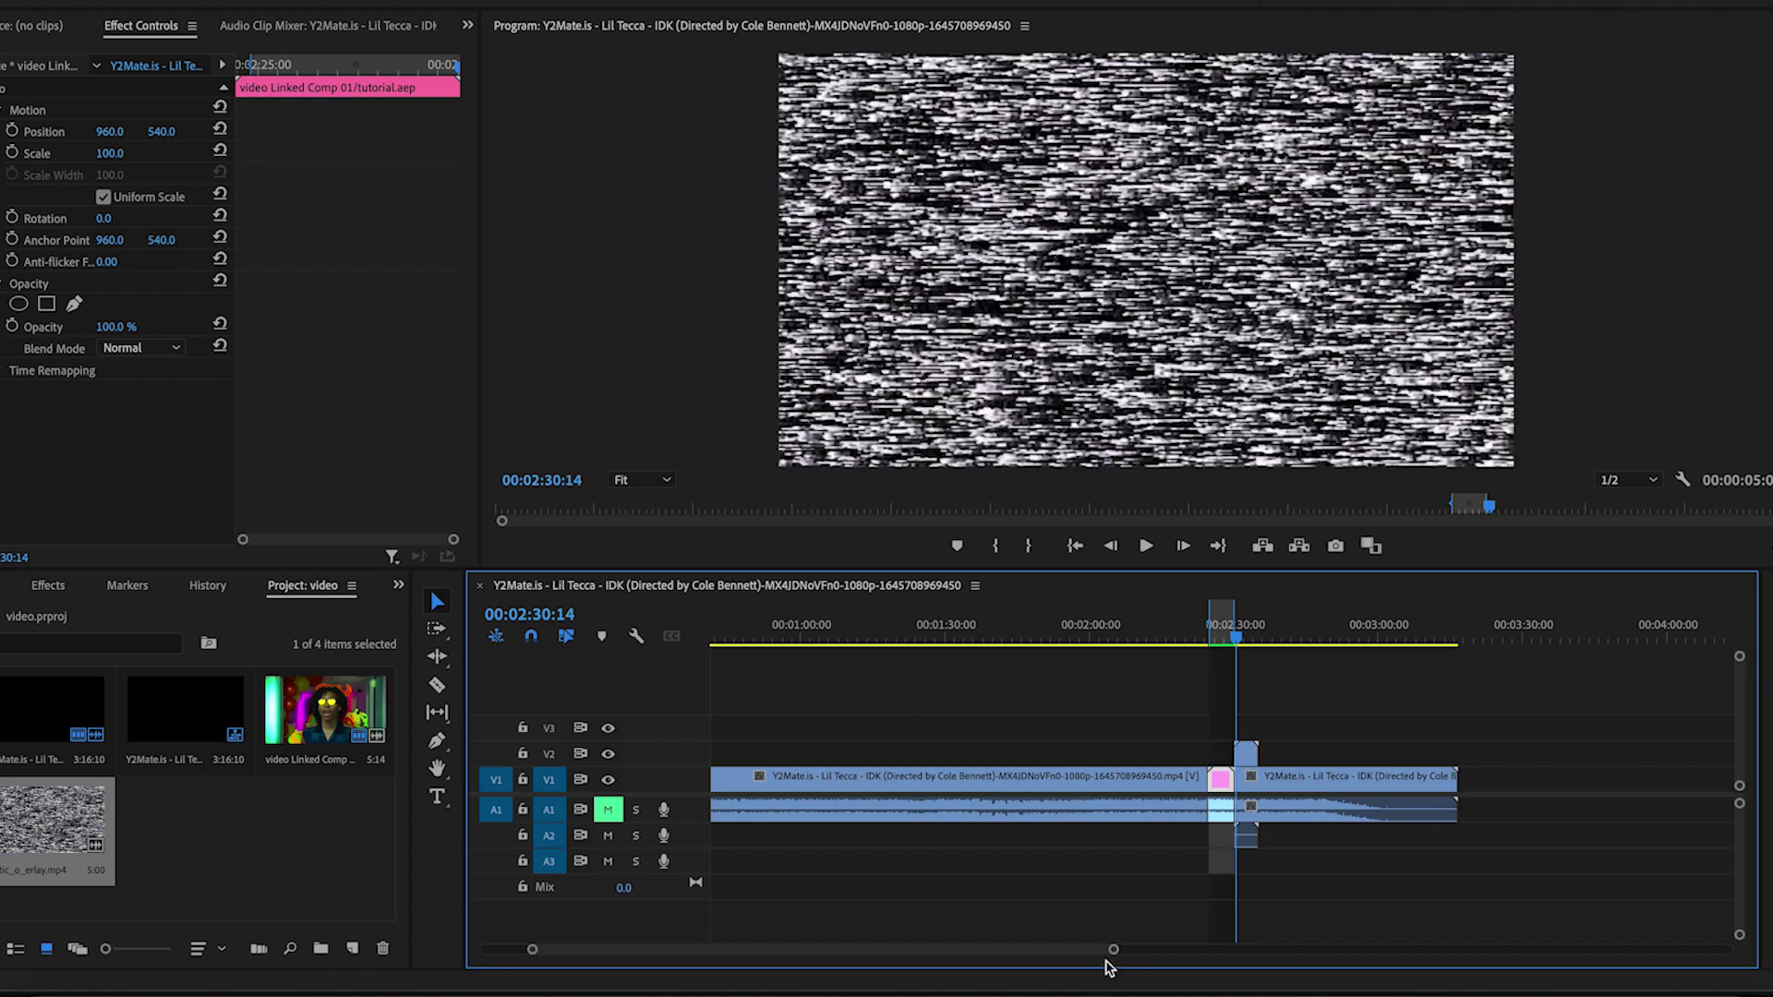
{"action": "left_click_drag", "start_coordinate": [1112, 954], "coordinate": [933, 935]}
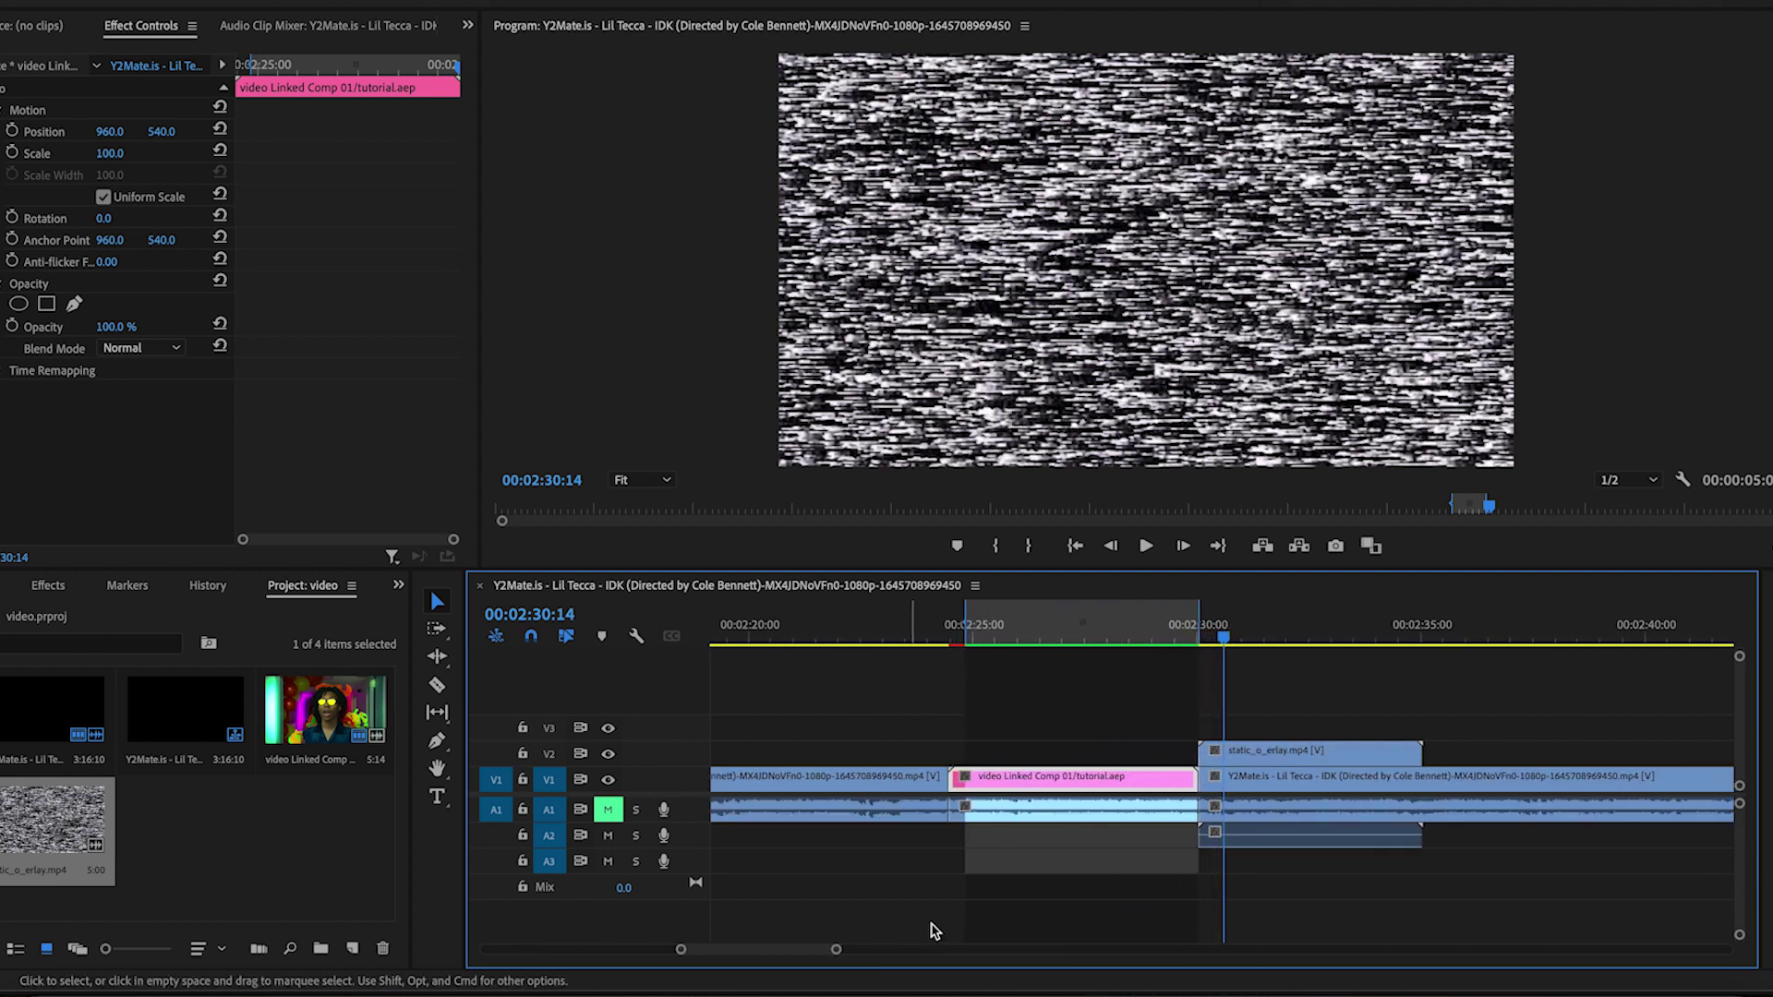
{"action": "left_click", "coordinate": [1237, 759]}
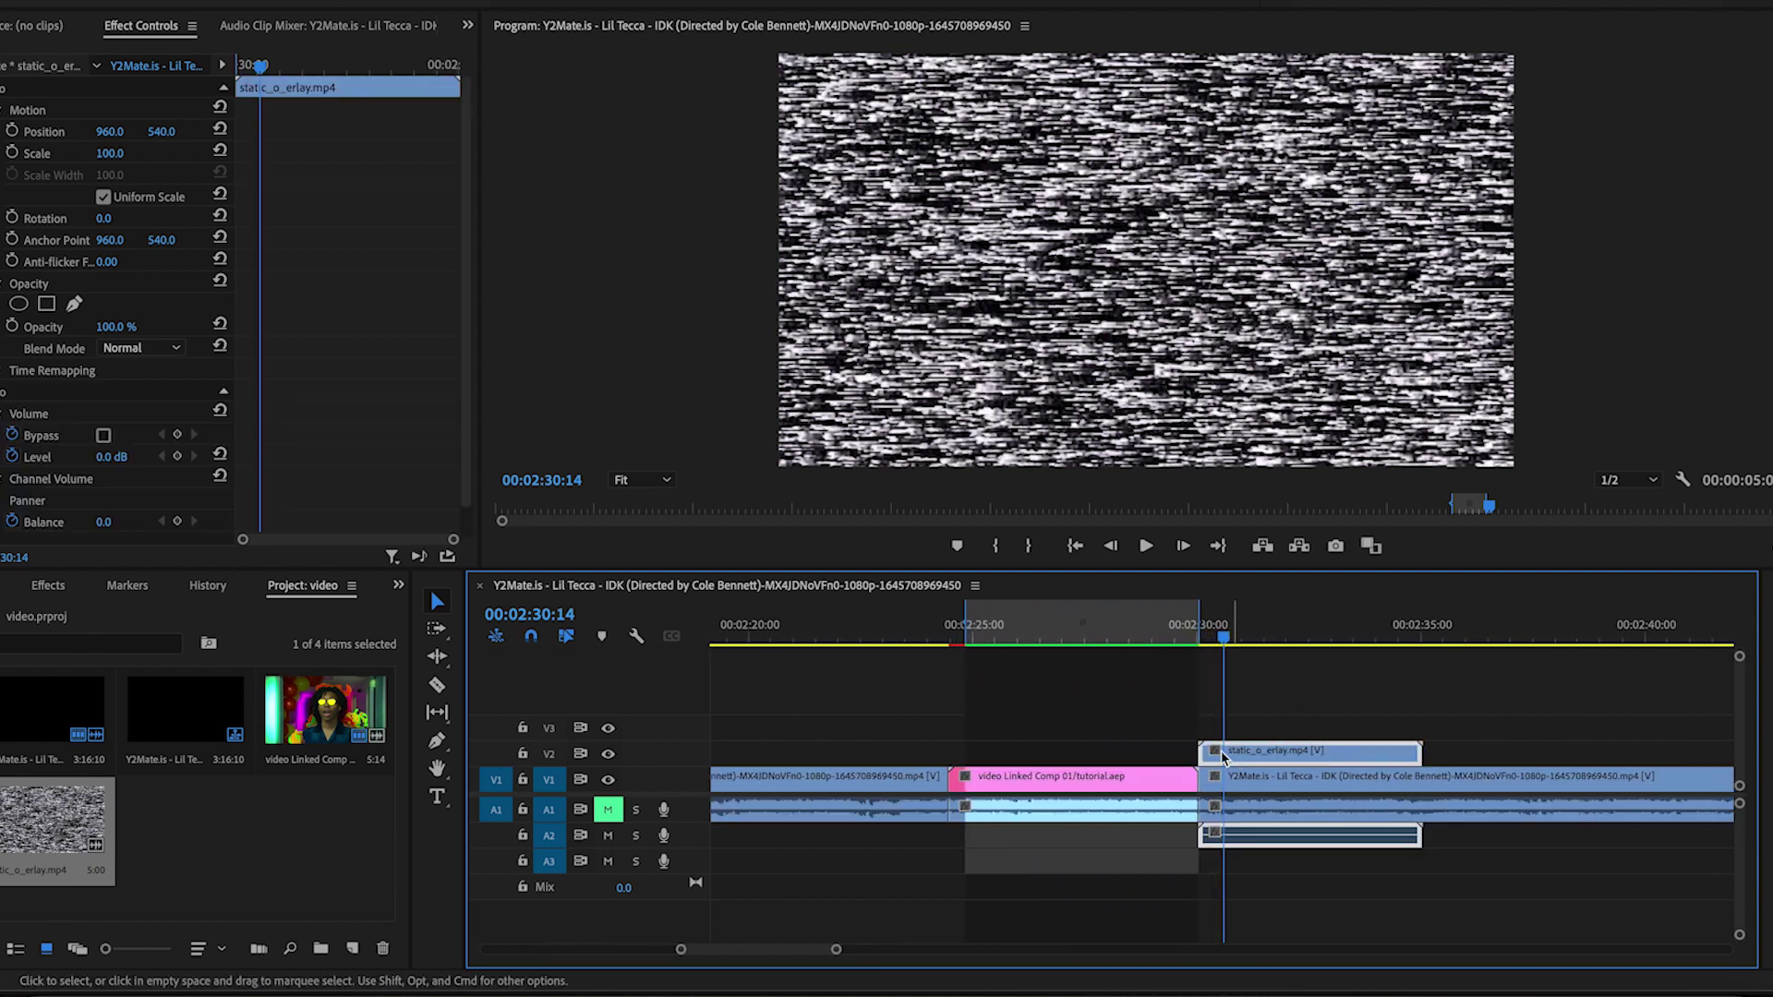
{"action": "left_click_drag", "start_coordinate": [1237, 759], "coordinate": [1182, 752]}
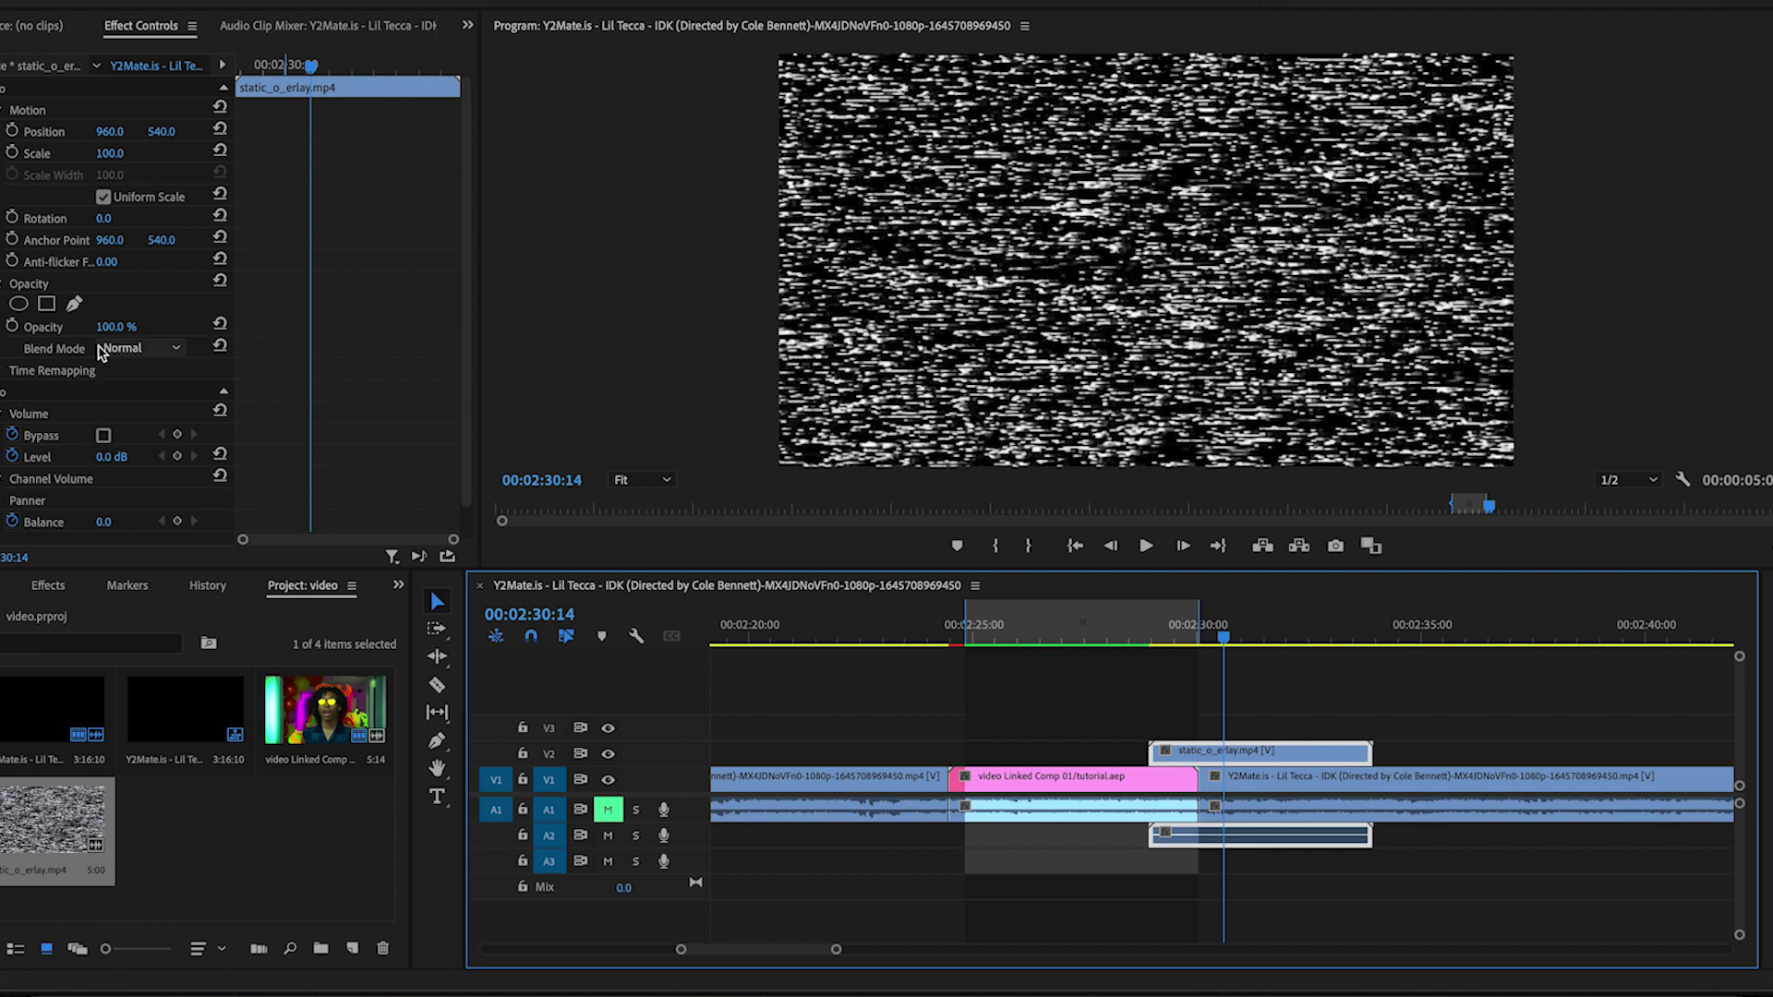
Lower the static overlay clip's opacity to 28.0% and preview it at 00:02:29:23
{"action": "left_click_drag", "start_coordinate": [109, 327], "coordinate": [43, 327]}
{"action": "left_click_drag", "start_coordinate": [1231, 647], "coordinate": [1199, 644]}
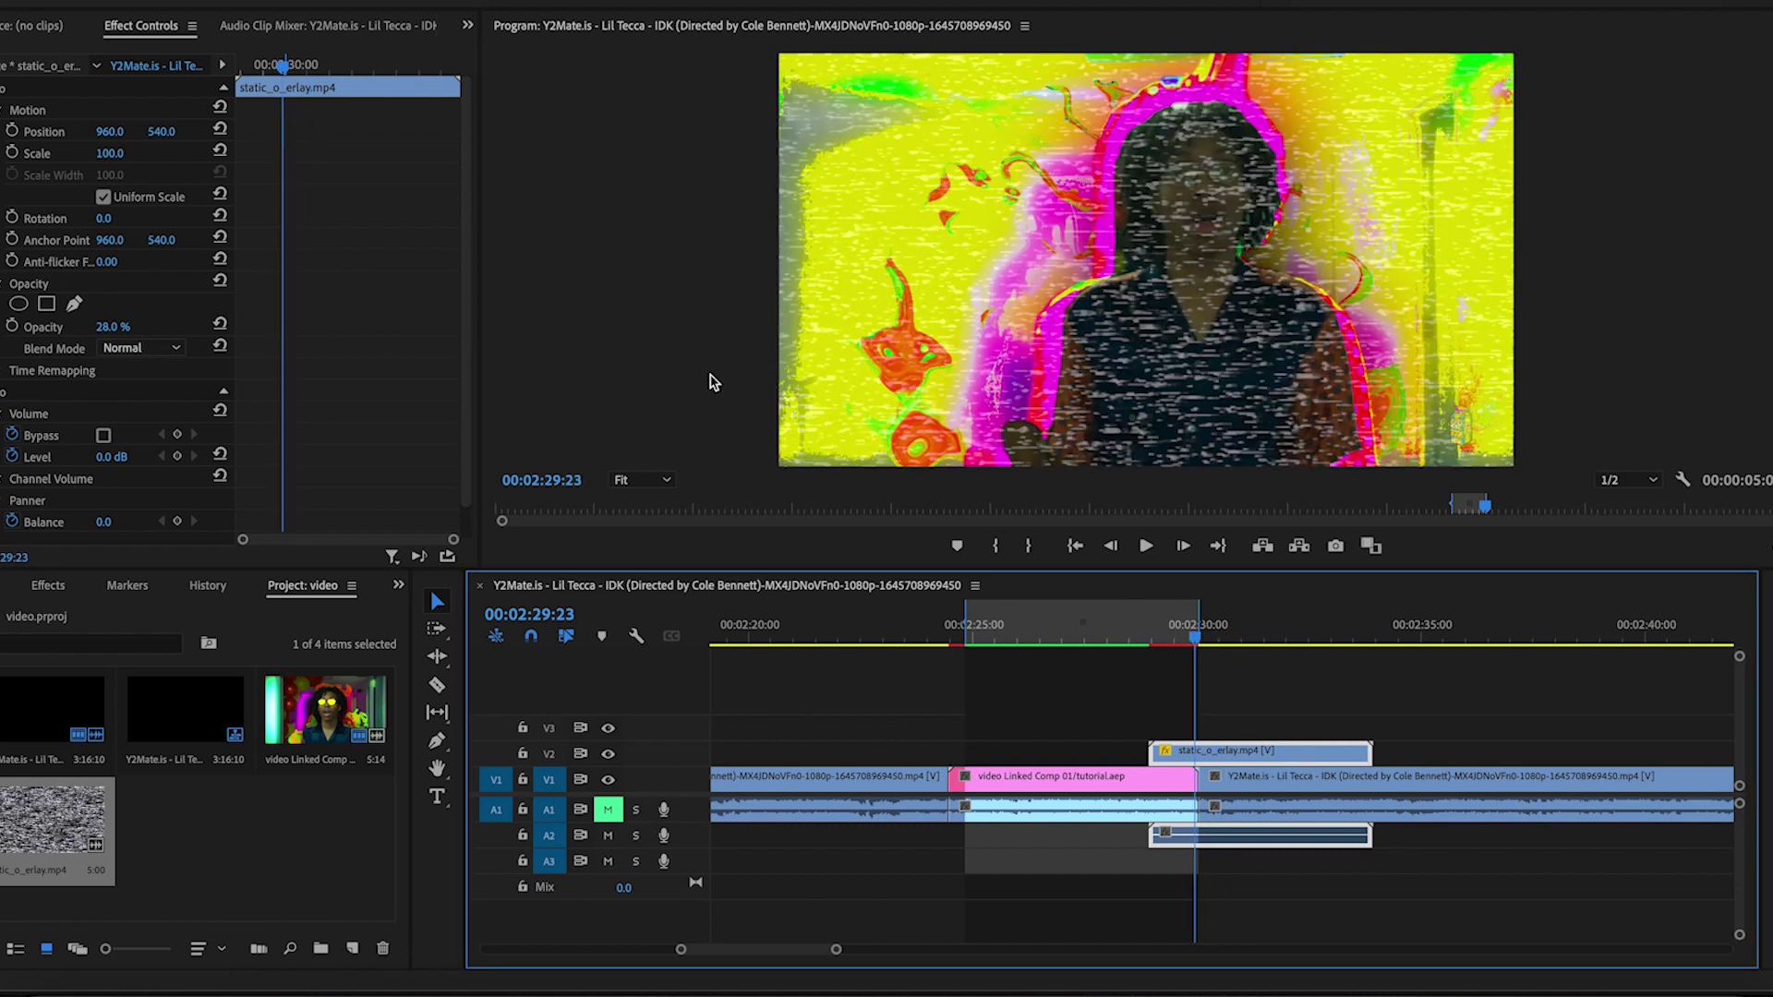
Start a freeform opacity mask on the static overlay, tracing the figure from the head down its left side and along the frame's bottom edge
{"action": "left_click", "coordinate": [47, 303]}
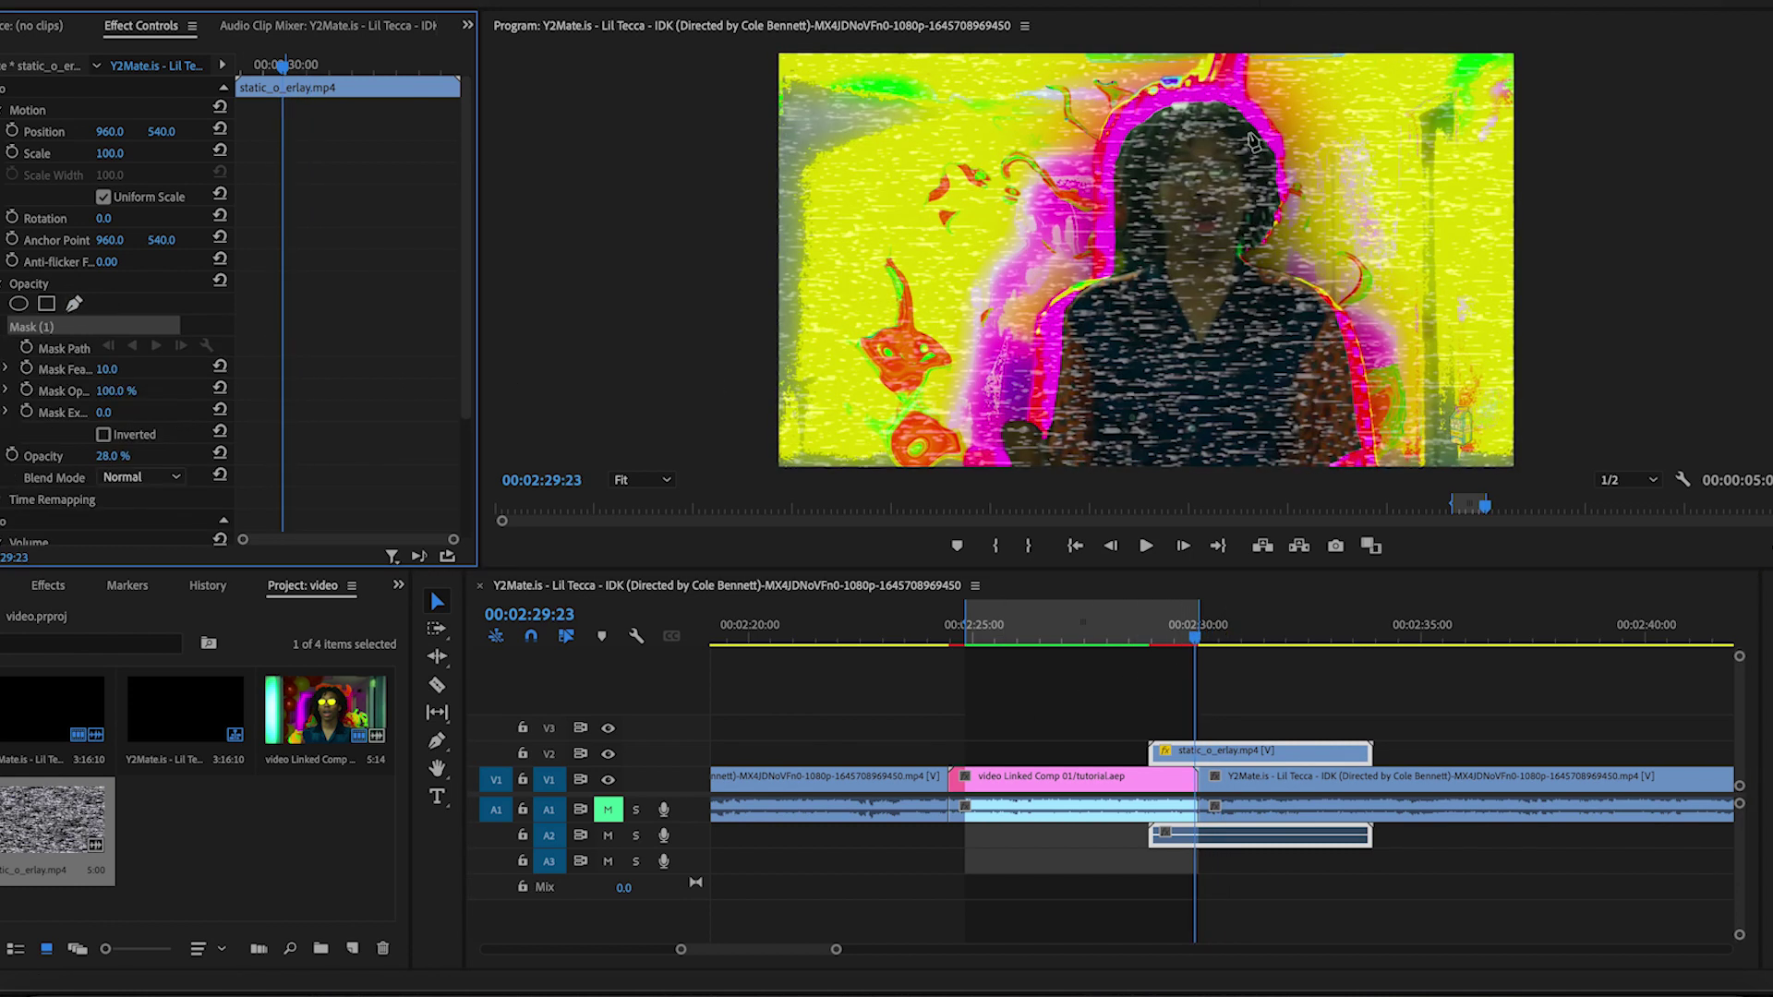
{"action": "left_click", "coordinate": [1226, 109]}
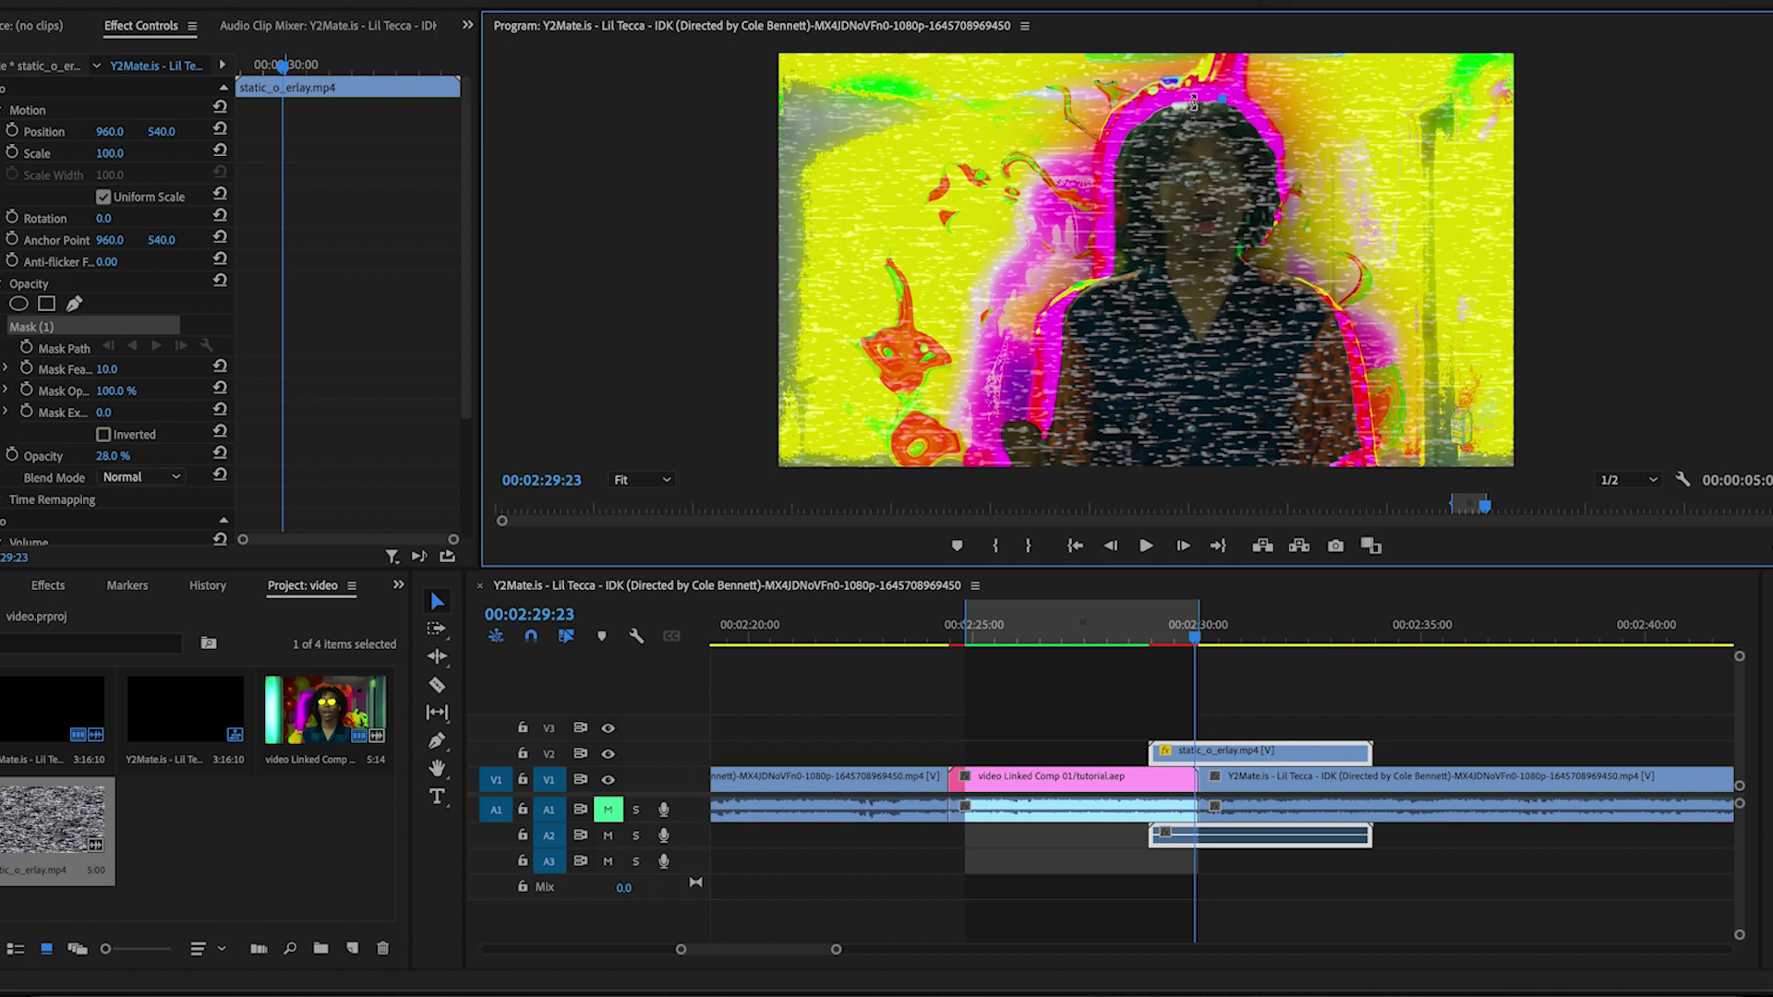
{"action": "left_click", "coordinate": [1175, 98]}
{"action": "left_click", "coordinate": [1114, 190]}
{"action": "left_click", "coordinate": [1113, 231]}
{"action": "left_click", "coordinate": [1115, 265]}
{"action": "left_click", "coordinate": [1053, 411]}
{"action": "left_click", "coordinate": [1334, 462]}
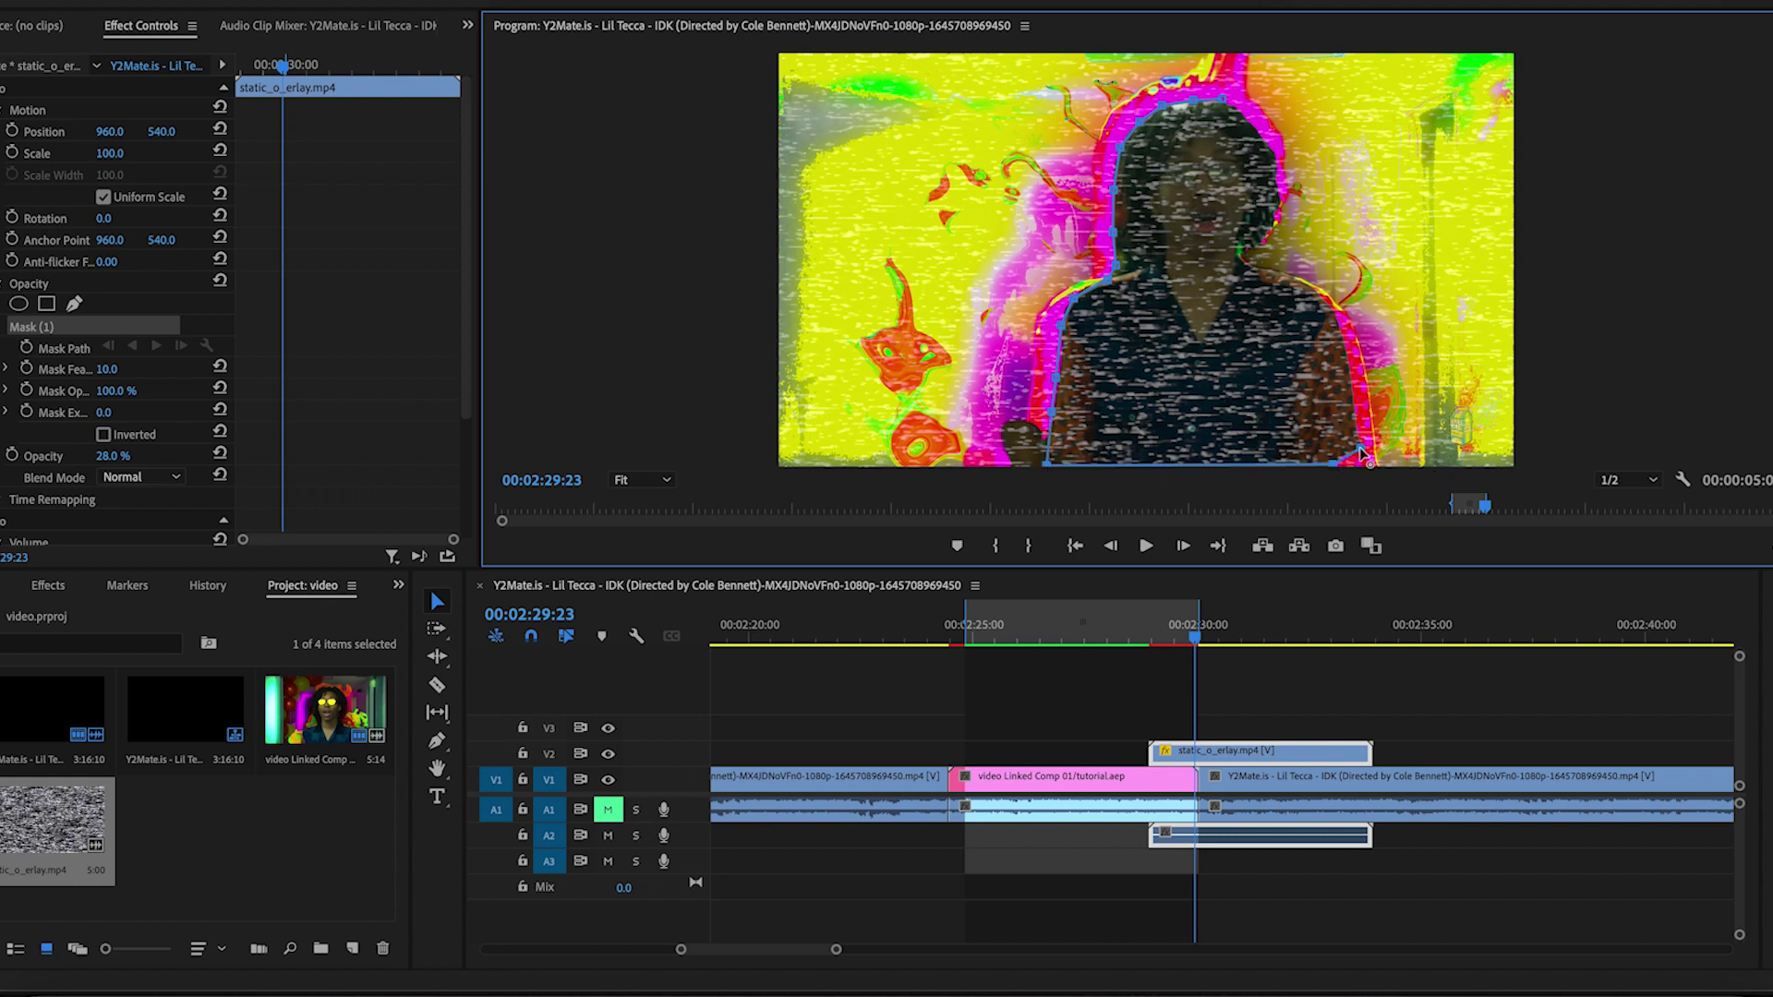
Close the mask up the figure's right side to the head and raise the static overlay's opacity to 100.0%
{"action": "left_click", "coordinate": [1361, 451]}
{"action": "left_click", "coordinate": [1342, 344]}
{"action": "left_click", "coordinate": [1335, 305]}
{"action": "left_click", "coordinate": [1310, 285]}
{"action": "left_click", "coordinate": [1275, 270]}
{"action": "left_click", "coordinate": [1246, 256]}
{"action": "left_click", "coordinate": [1225, 99]}
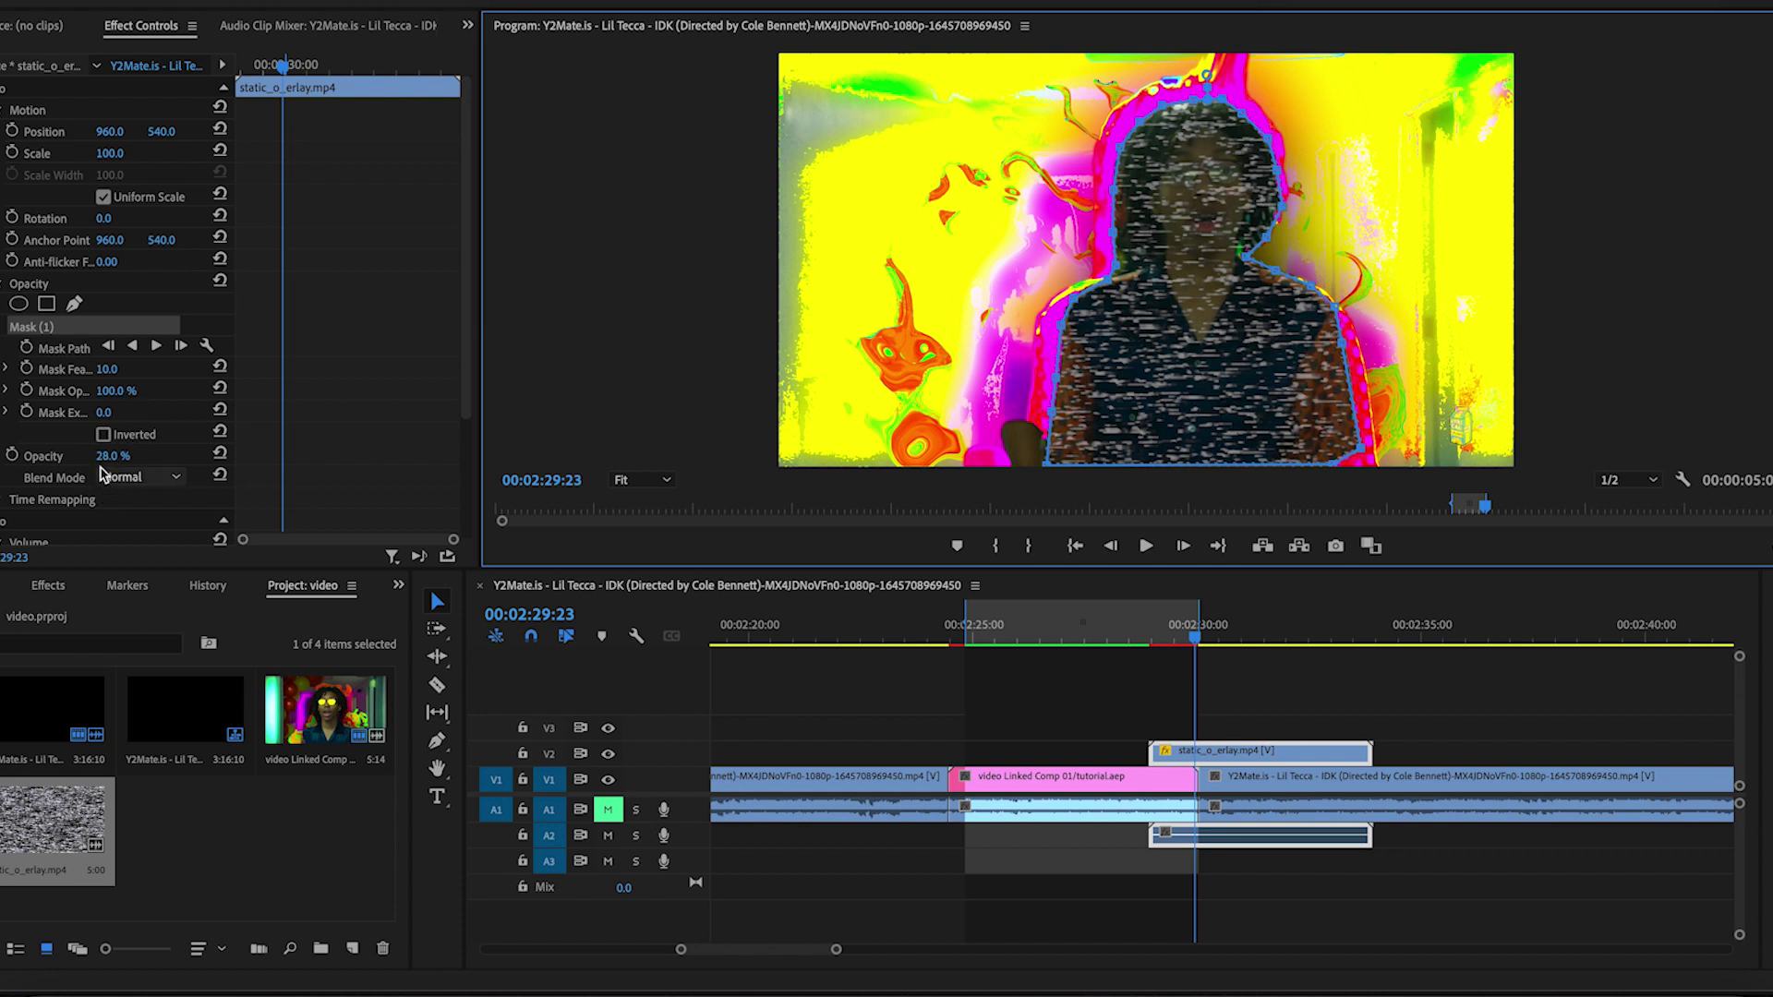
{"action": "left_click_drag", "start_coordinate": [107, 455], "coordinate": [175, 455]}
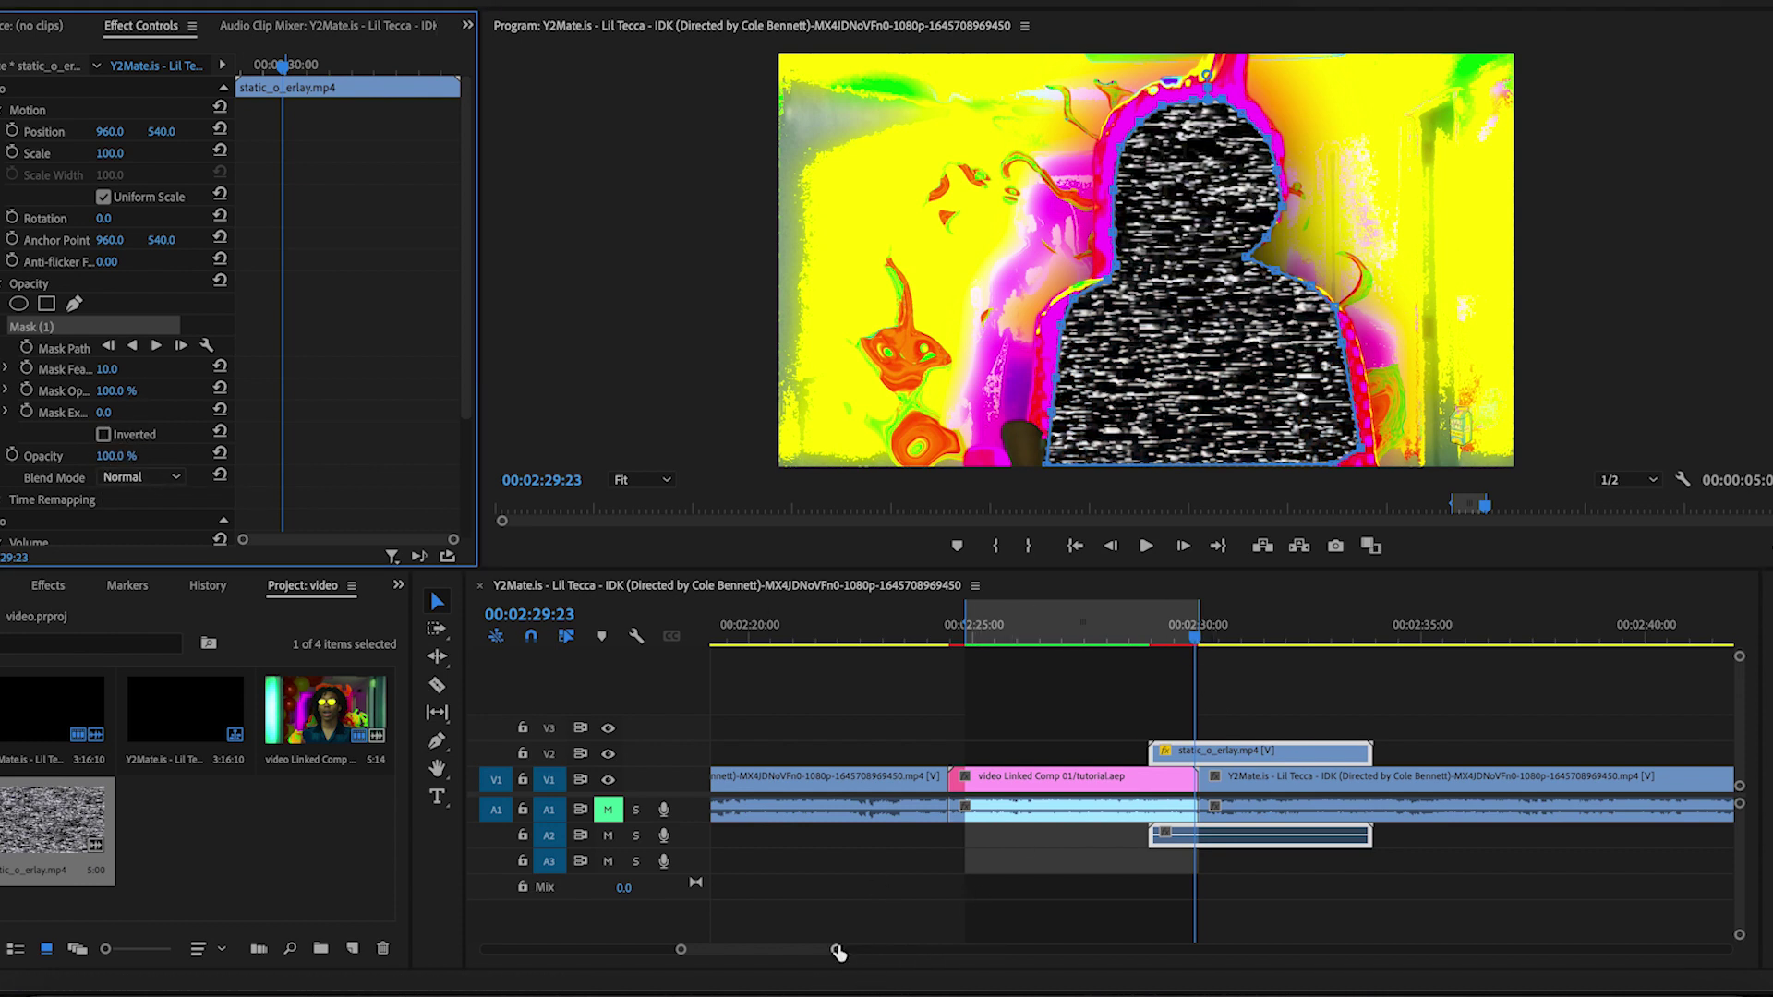
Split the static overlay at the end of the linked comp clip, delete the portion above the comp, and preview the cut
{"action": "left_click_drag", "start_coordinate": [838, 951], "coordinate": [739, 950]}
{"action": "left_click", "coordinate": [1307, 637]}
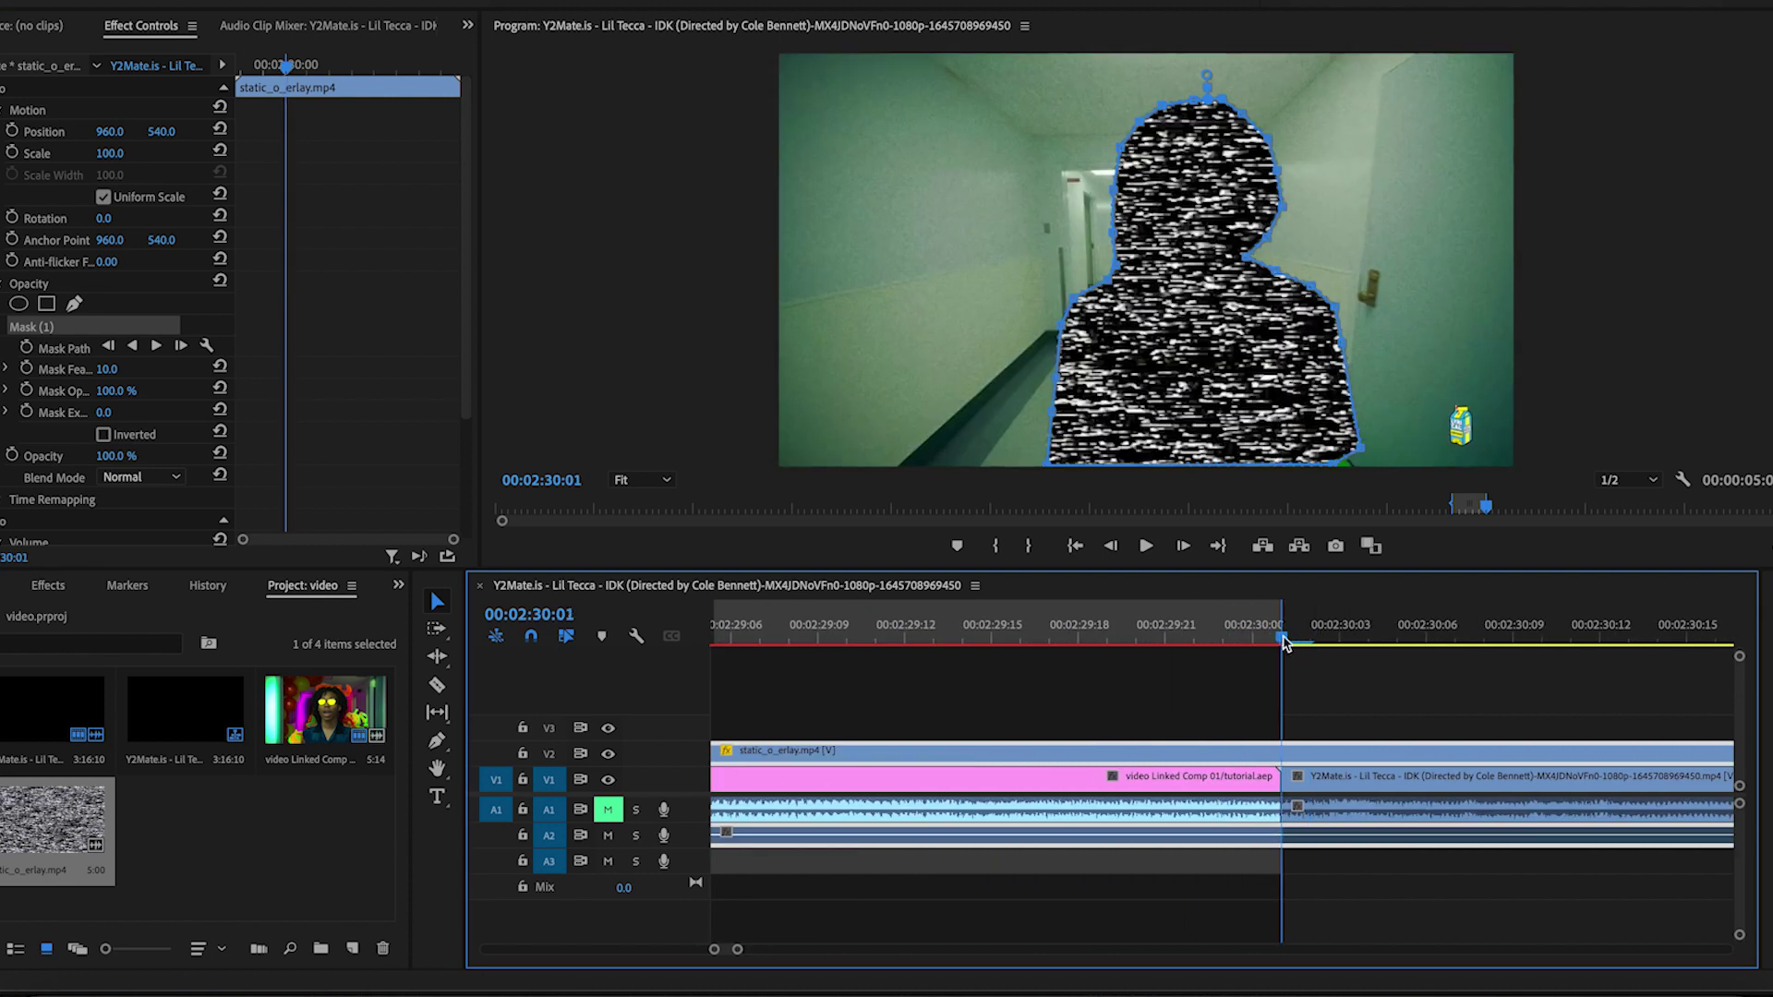
{"action": "key", "text": "shift+Right"}
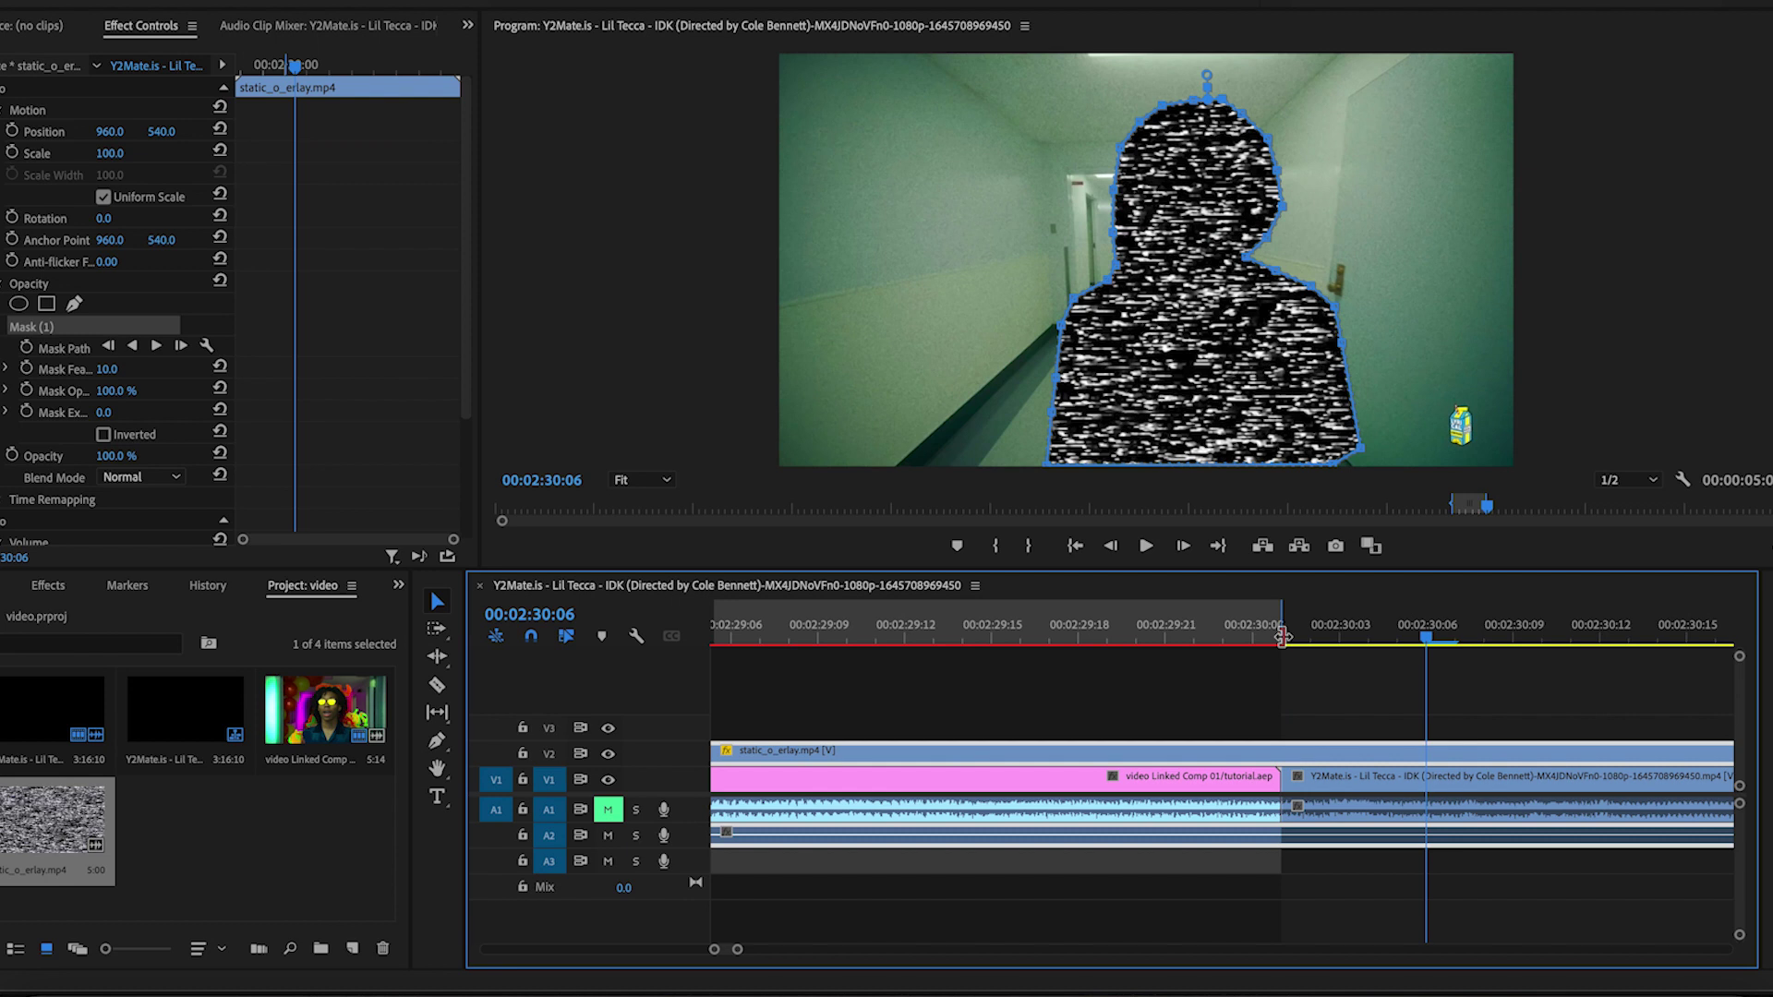
{"action": "key", "text": "c"}
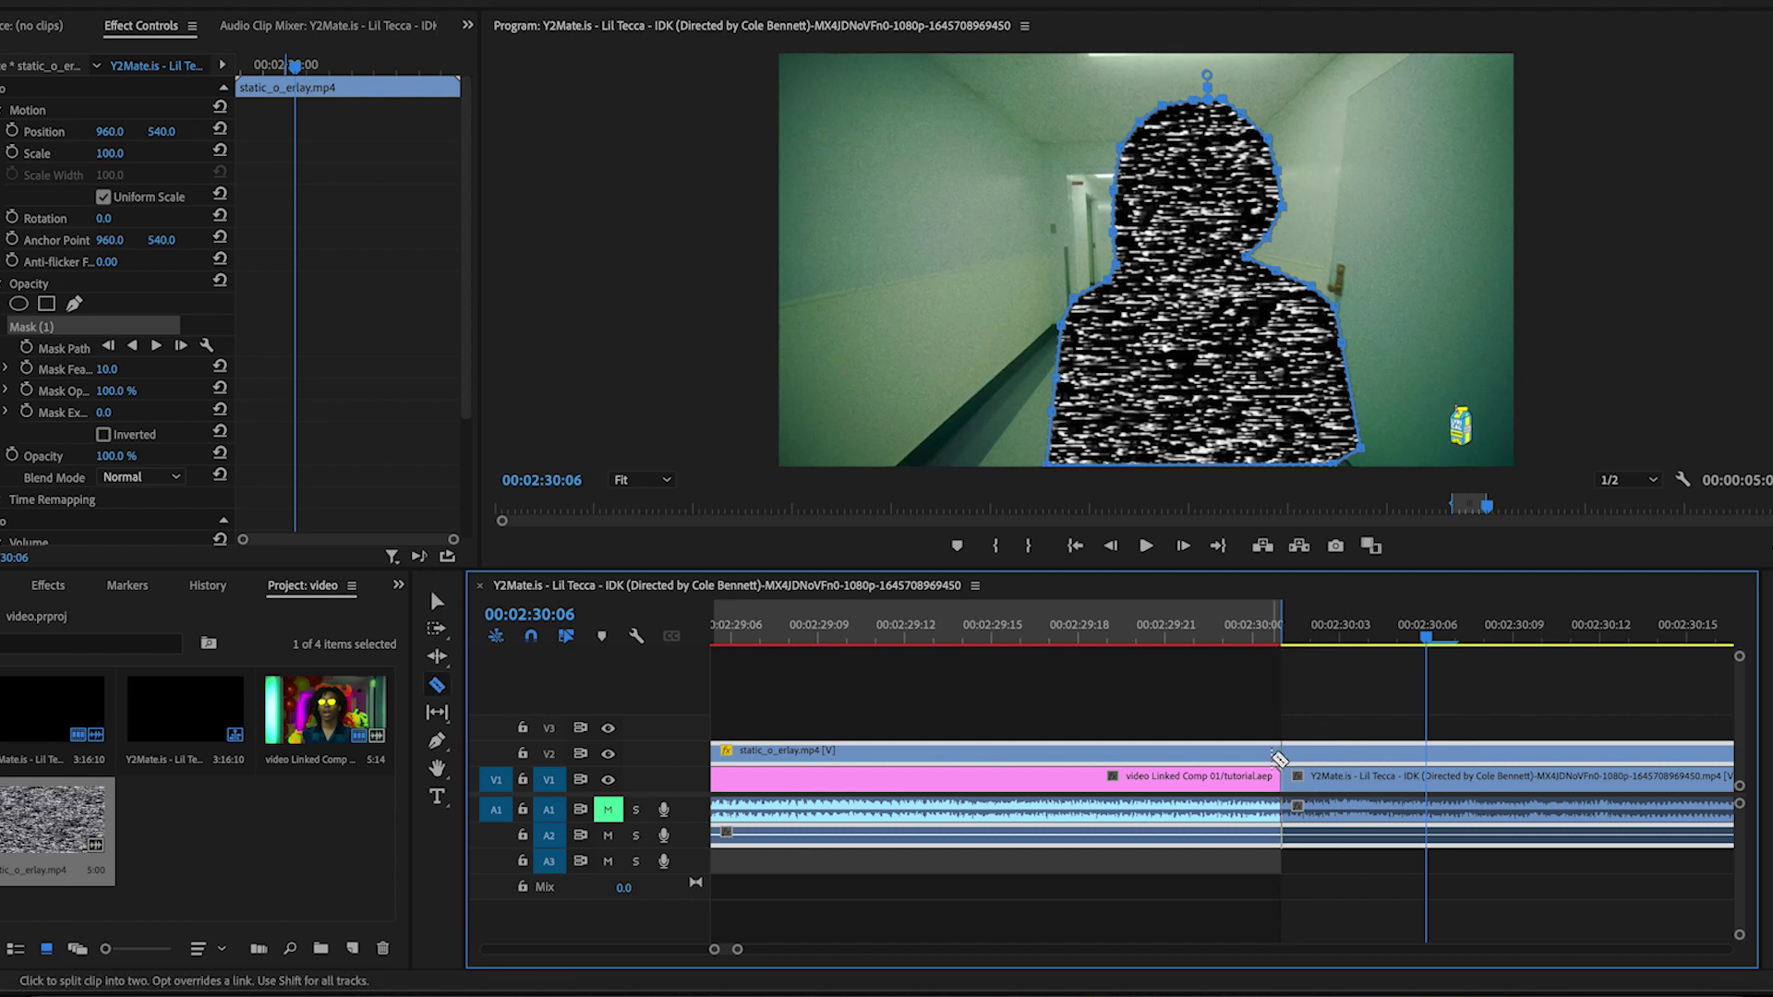
{"action": "left_click", "coordinate": [1283, 781], "text": "shift"}
{"action": "key", "text": "v"}
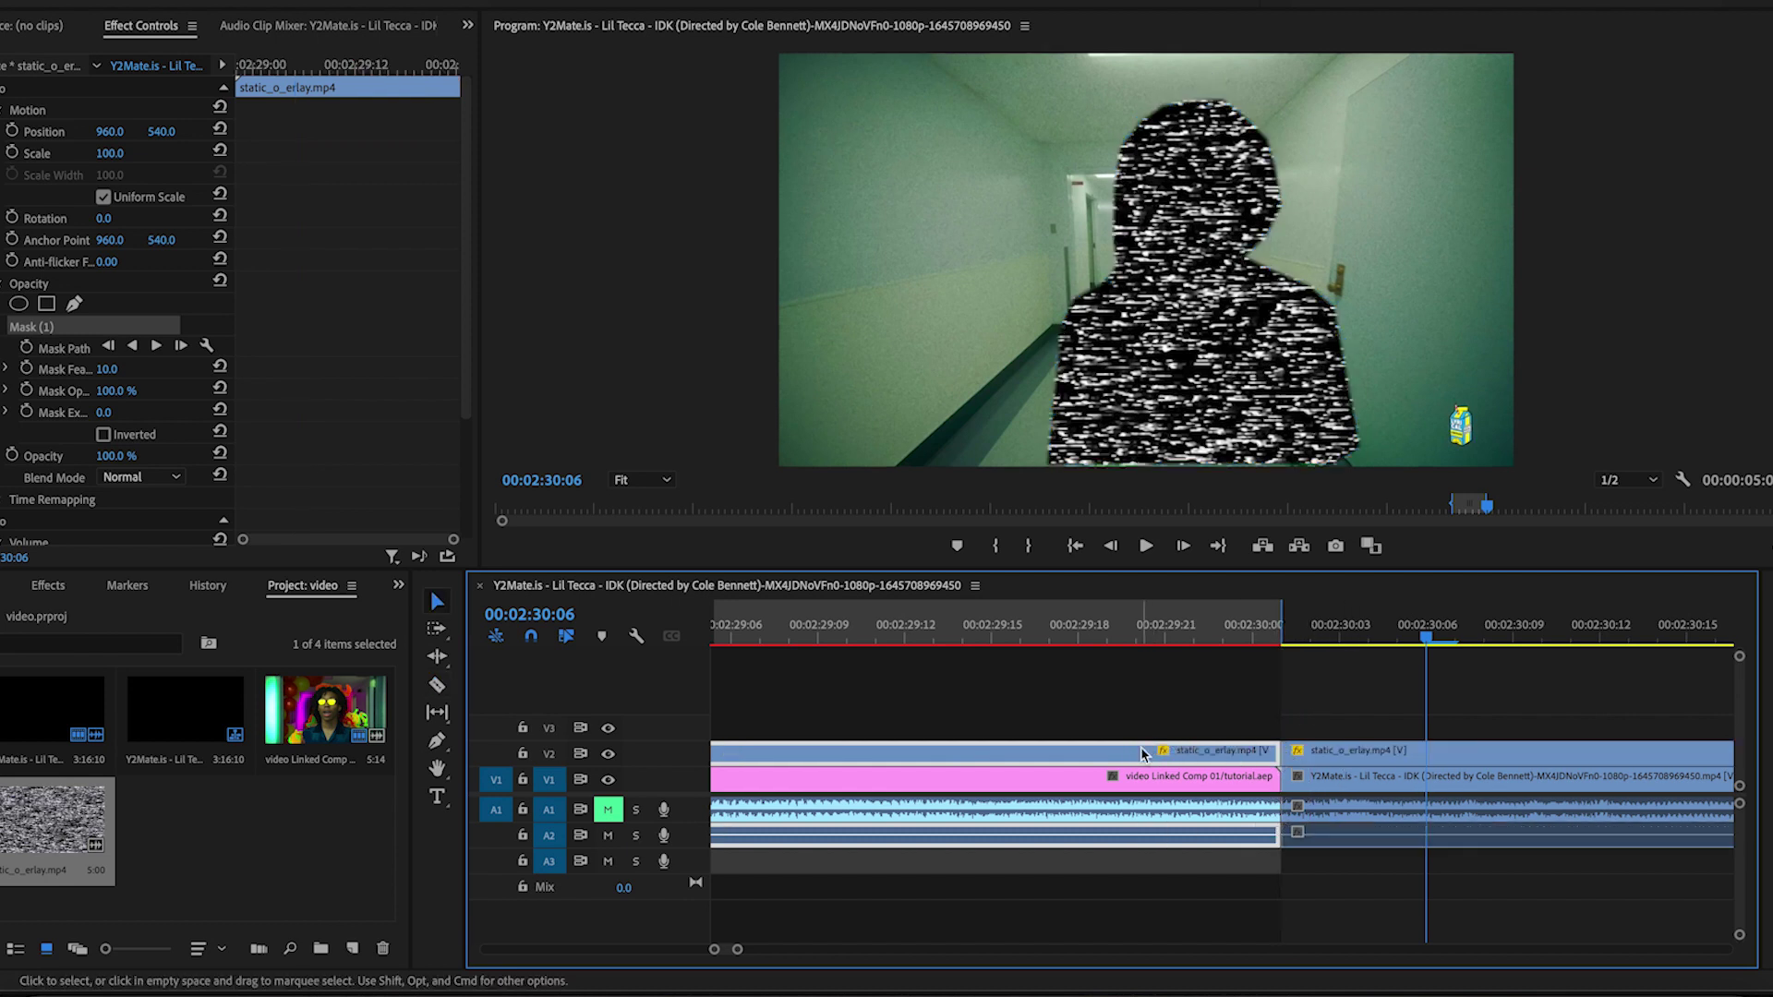
{"action": "key", "text": "Delete"}
{"action": "left_click_drag", "start_coordinate": [1312, 626], "coordinate": [1251, 637]}
{"action": "key", "text": "space"}
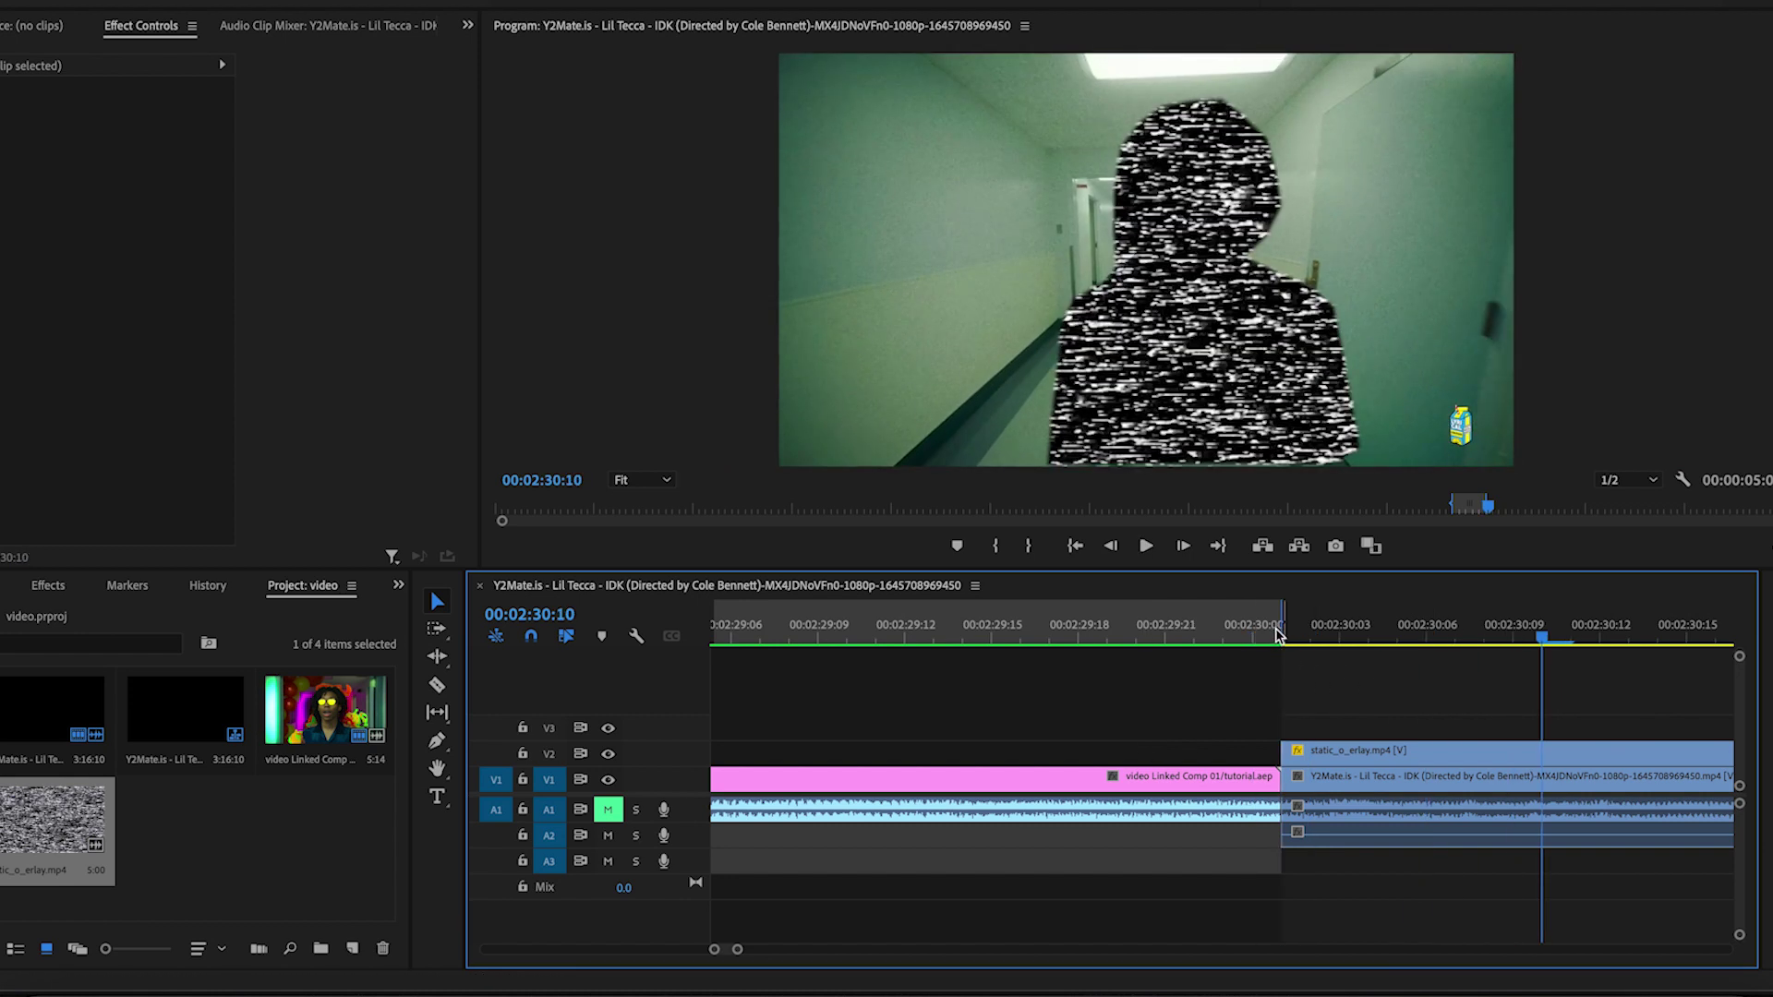
Trim the remaining static overlay to five frames by splitting it at 00:02:30:06 and deleting the rest
{"action": "left_click", "coordinate": [1277, 633]}
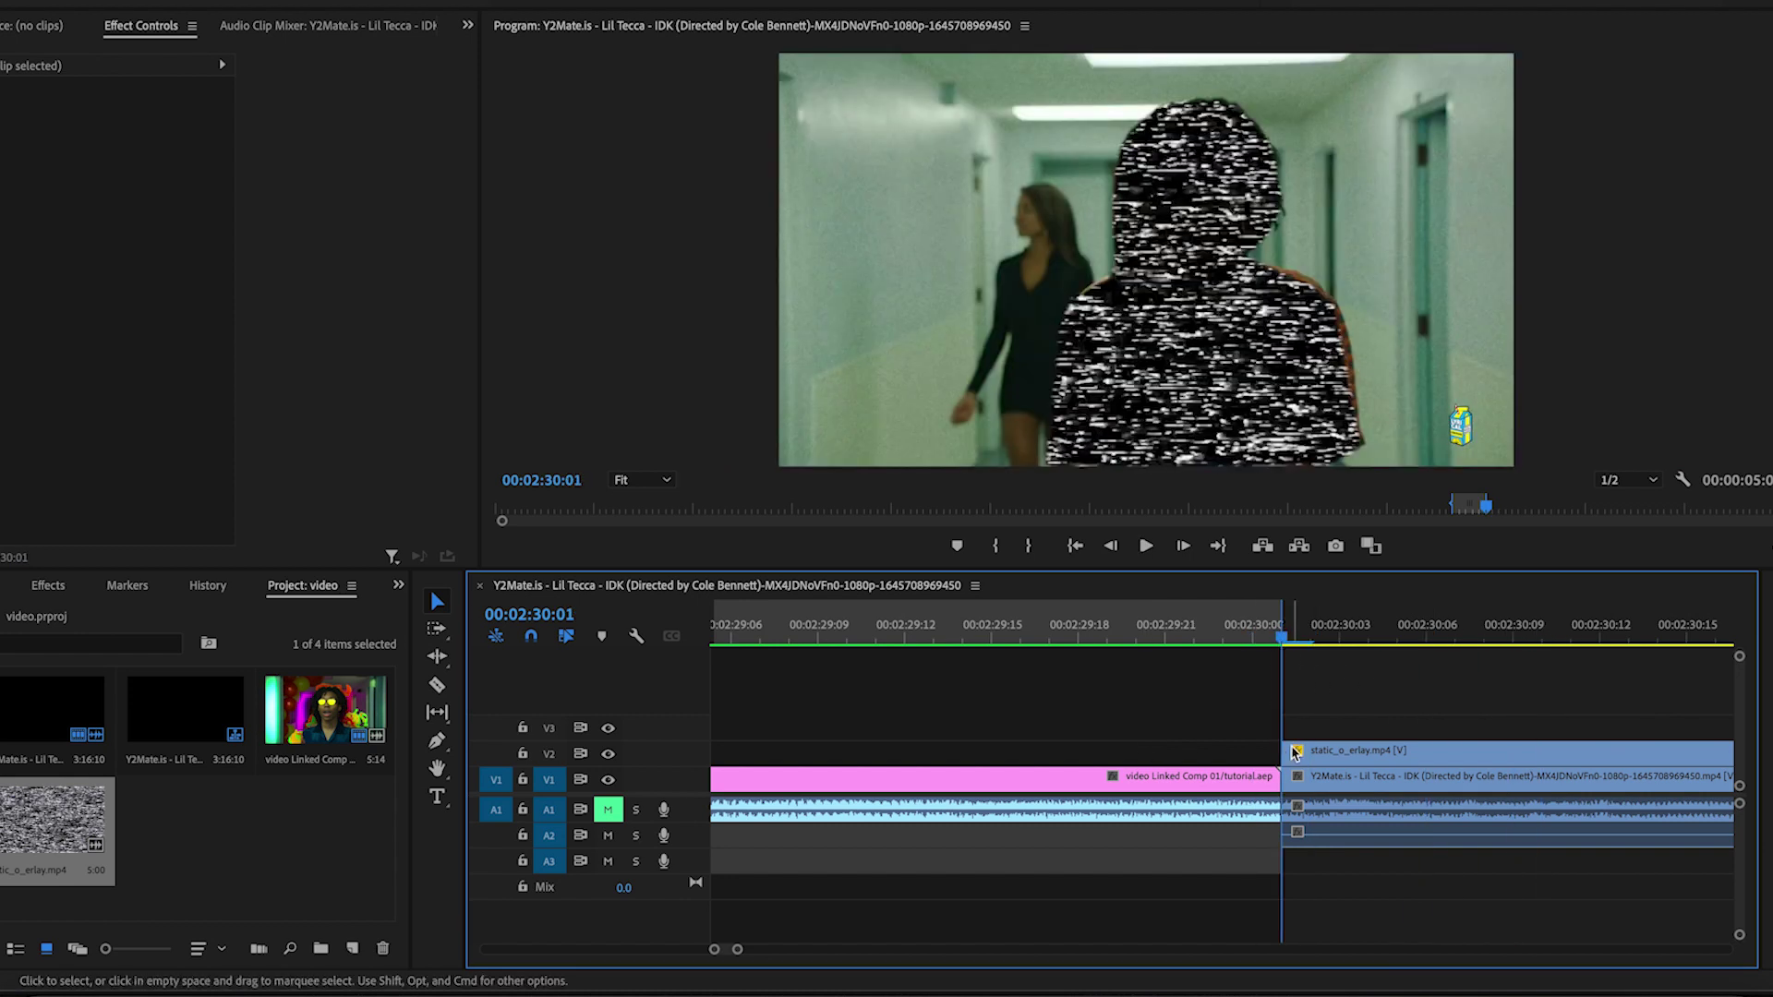
{"action": "left_click", "coordinate": [1295, 751]}
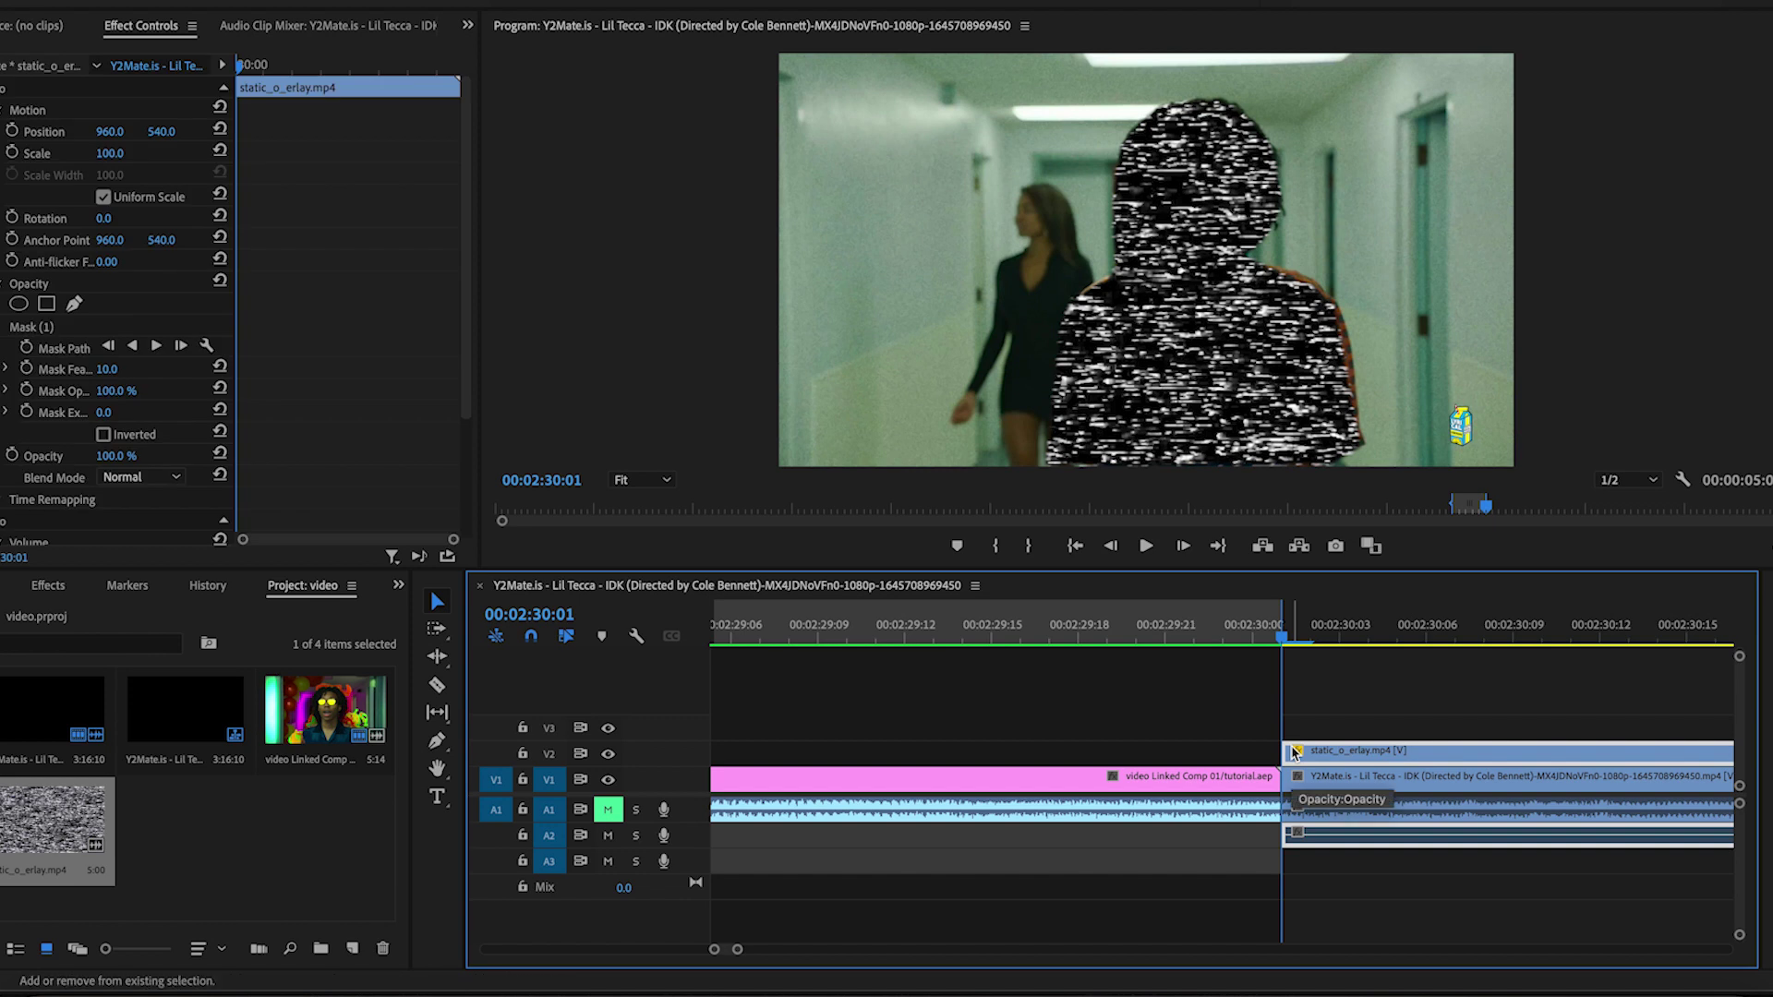
{"action": "key", "text": "shift+Right"}
{"action": "key", "text": "c"}
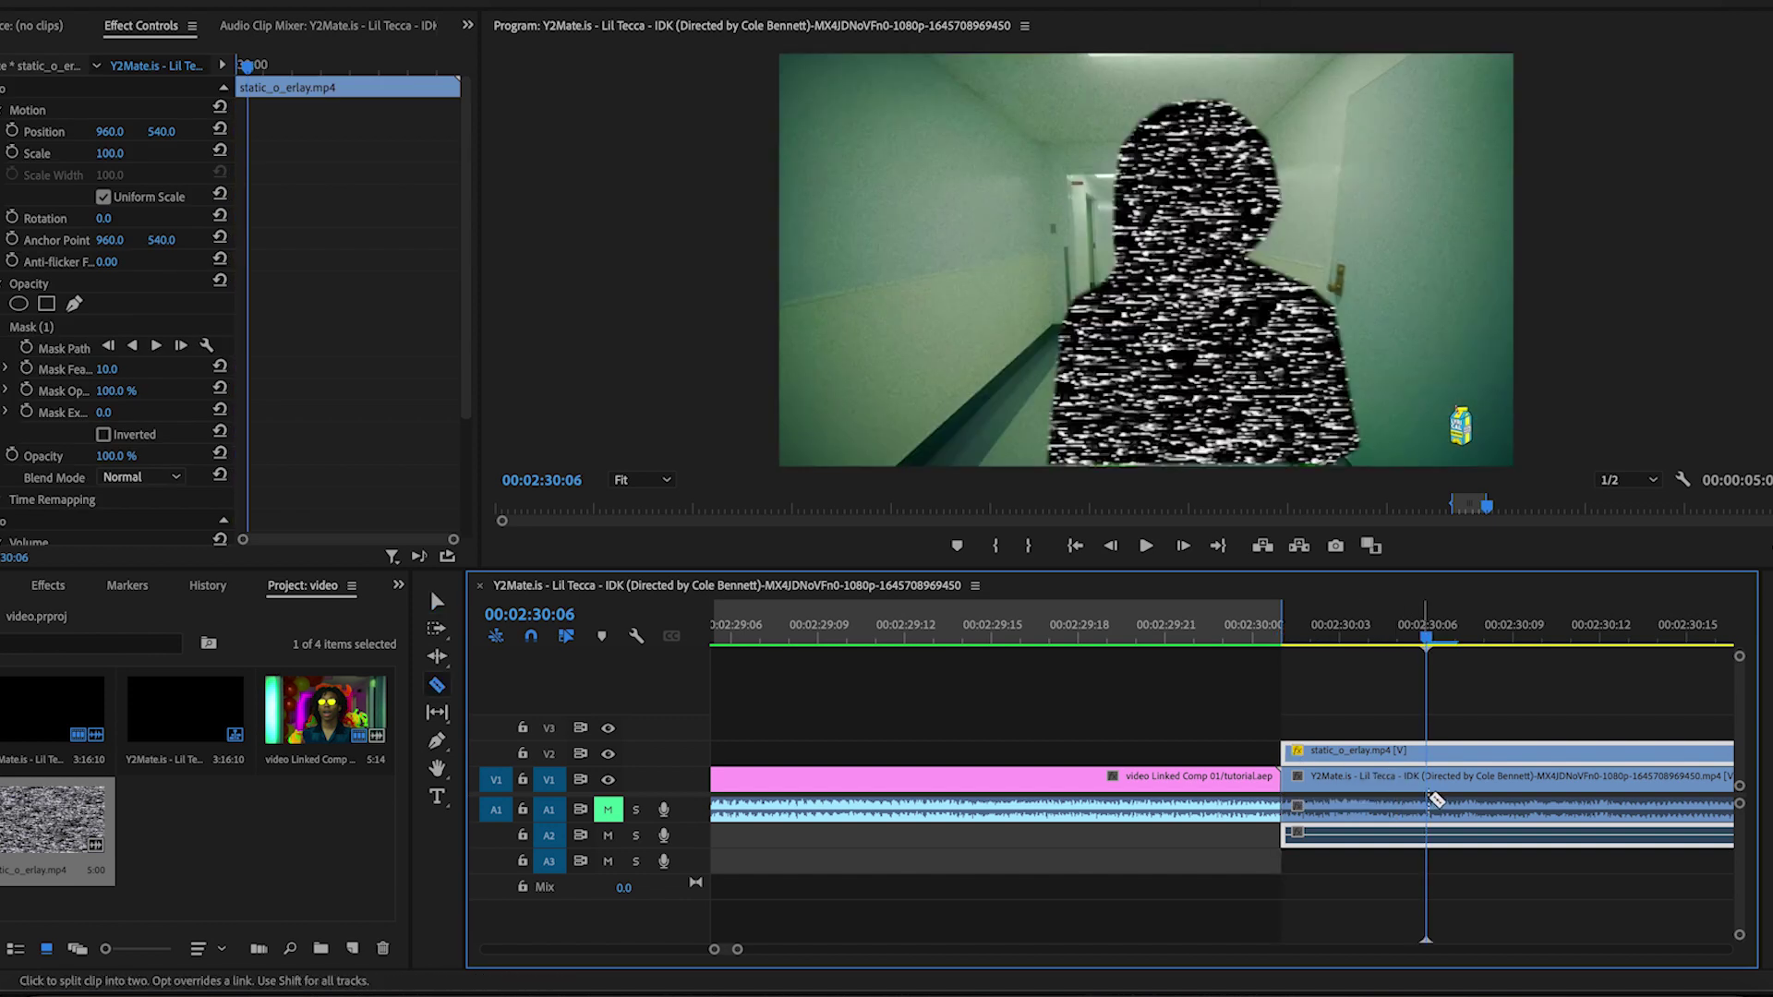
{"action": "left_click", "coordinate": [1430, 751]}
{"action": "key", "text": "v"}
{"action": "left_click", "coordinate": [1466, 750]}
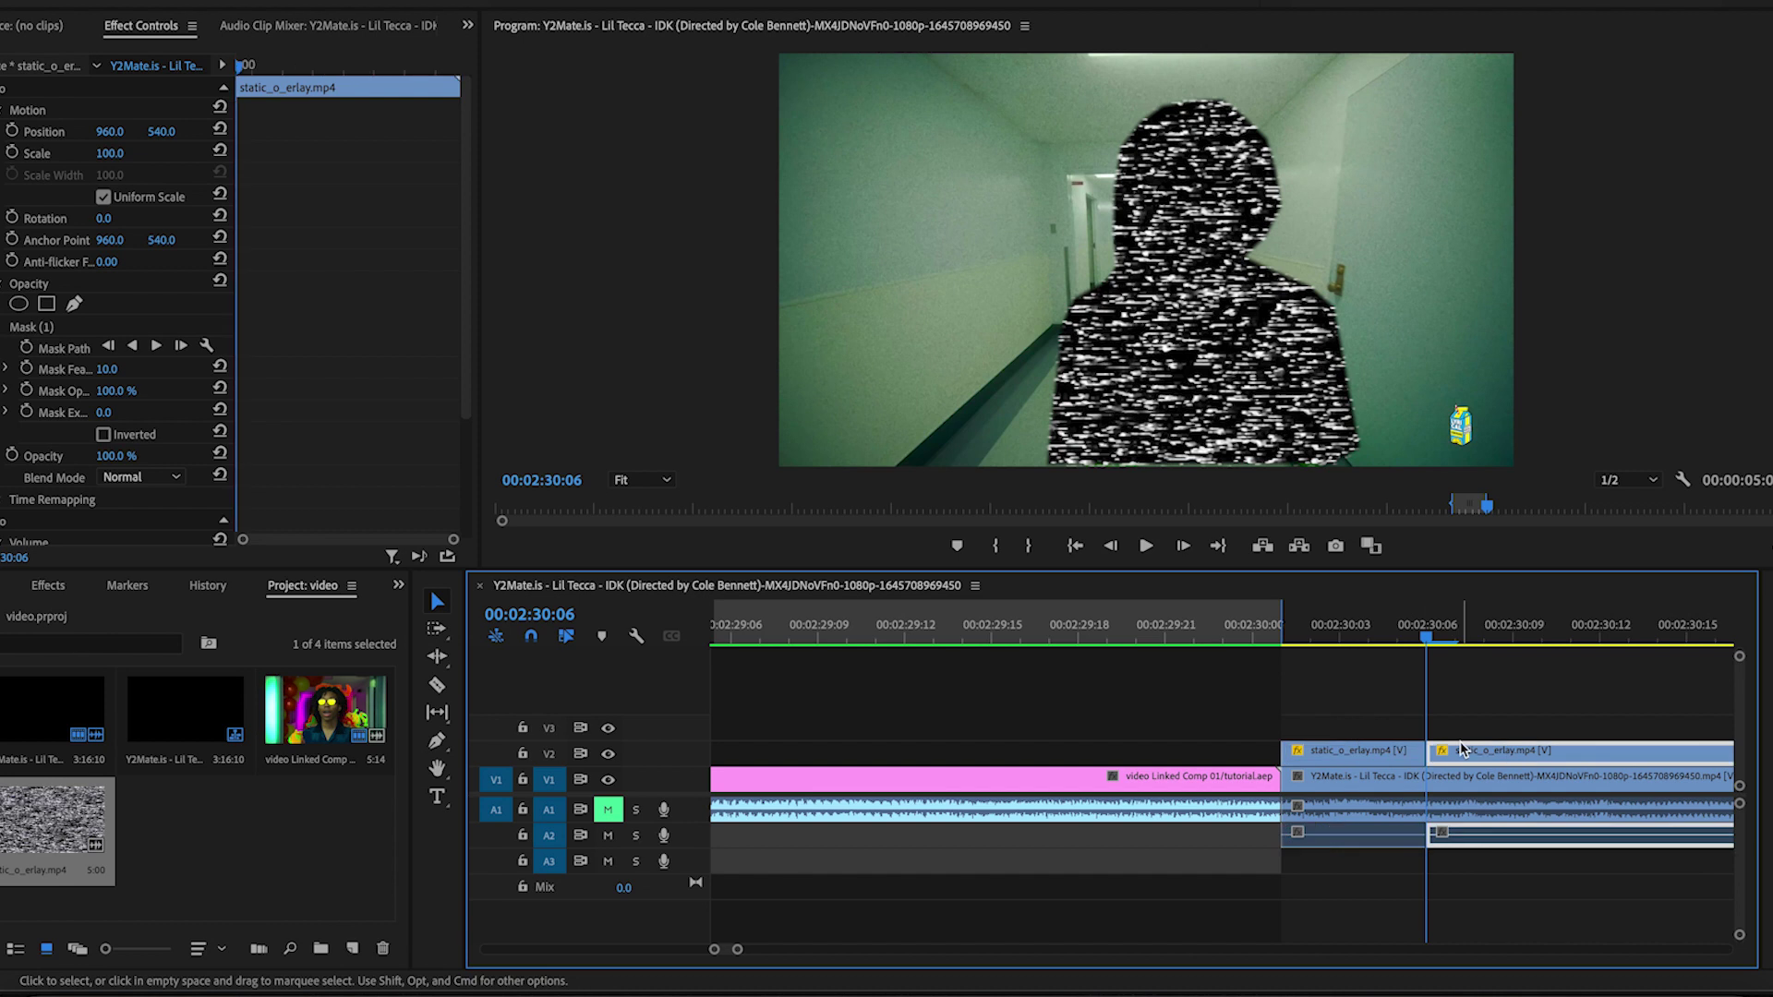
{"action": "key", "text": "Delete"}
Play back the static flash at the cut, and replay the sequence from just before the linked comp clip
{"action": "left_click_drag", "start_coordinate": [1348, 635], "coordinate": [1232, 643]}
{"action": "key", "text": "space"}
{"action": "key", "text": "space"}
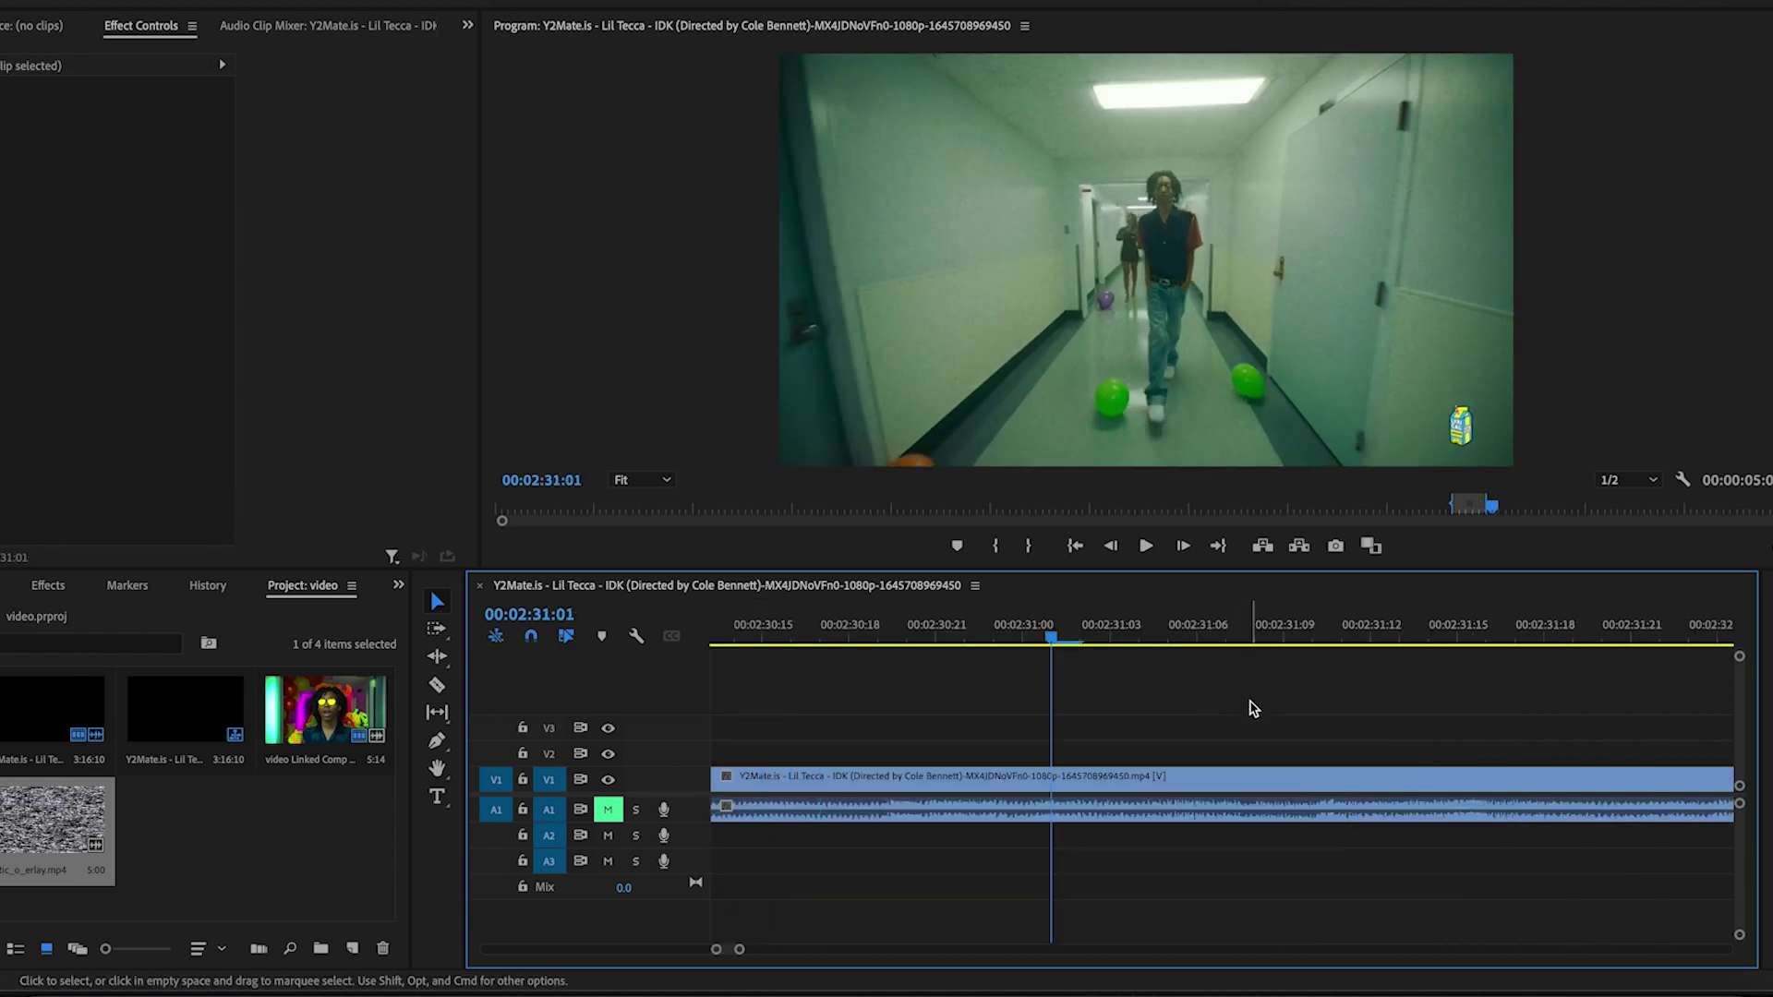
{"action": "key", "text": "minus"}
{"action": "key", "text": "minus"}
{"action": "key", "text": "minus"}
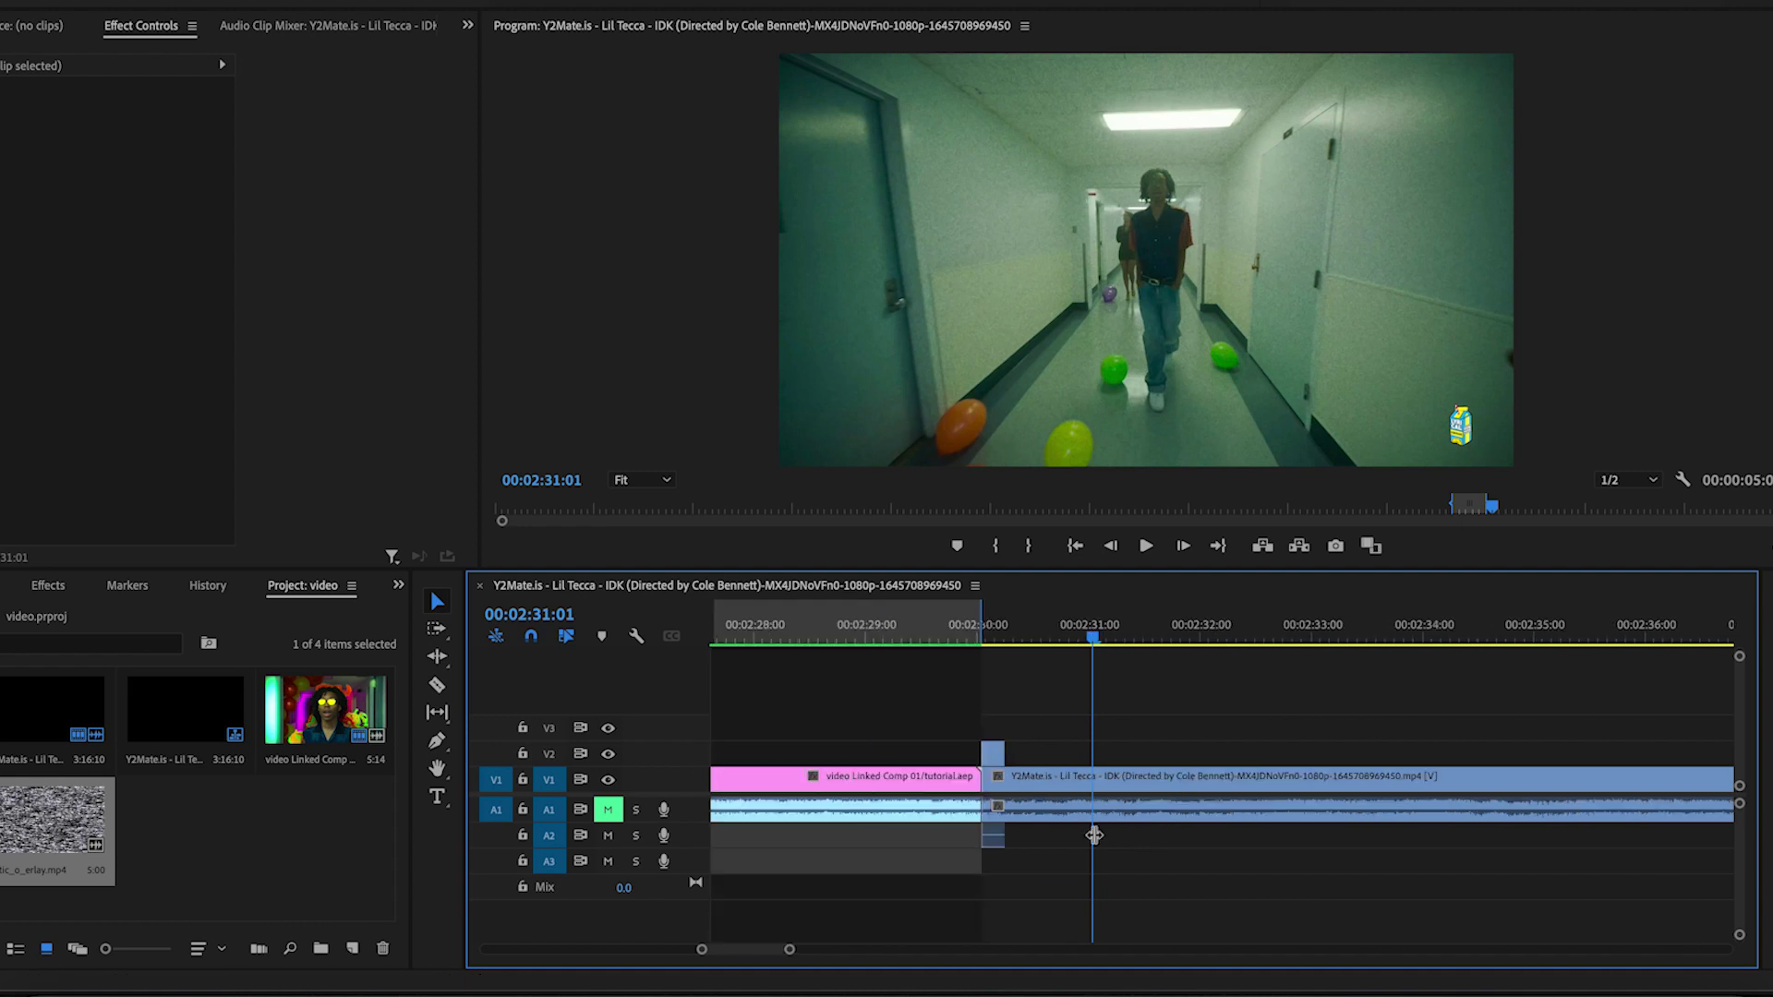
{"action": "key", "text": "minus"}
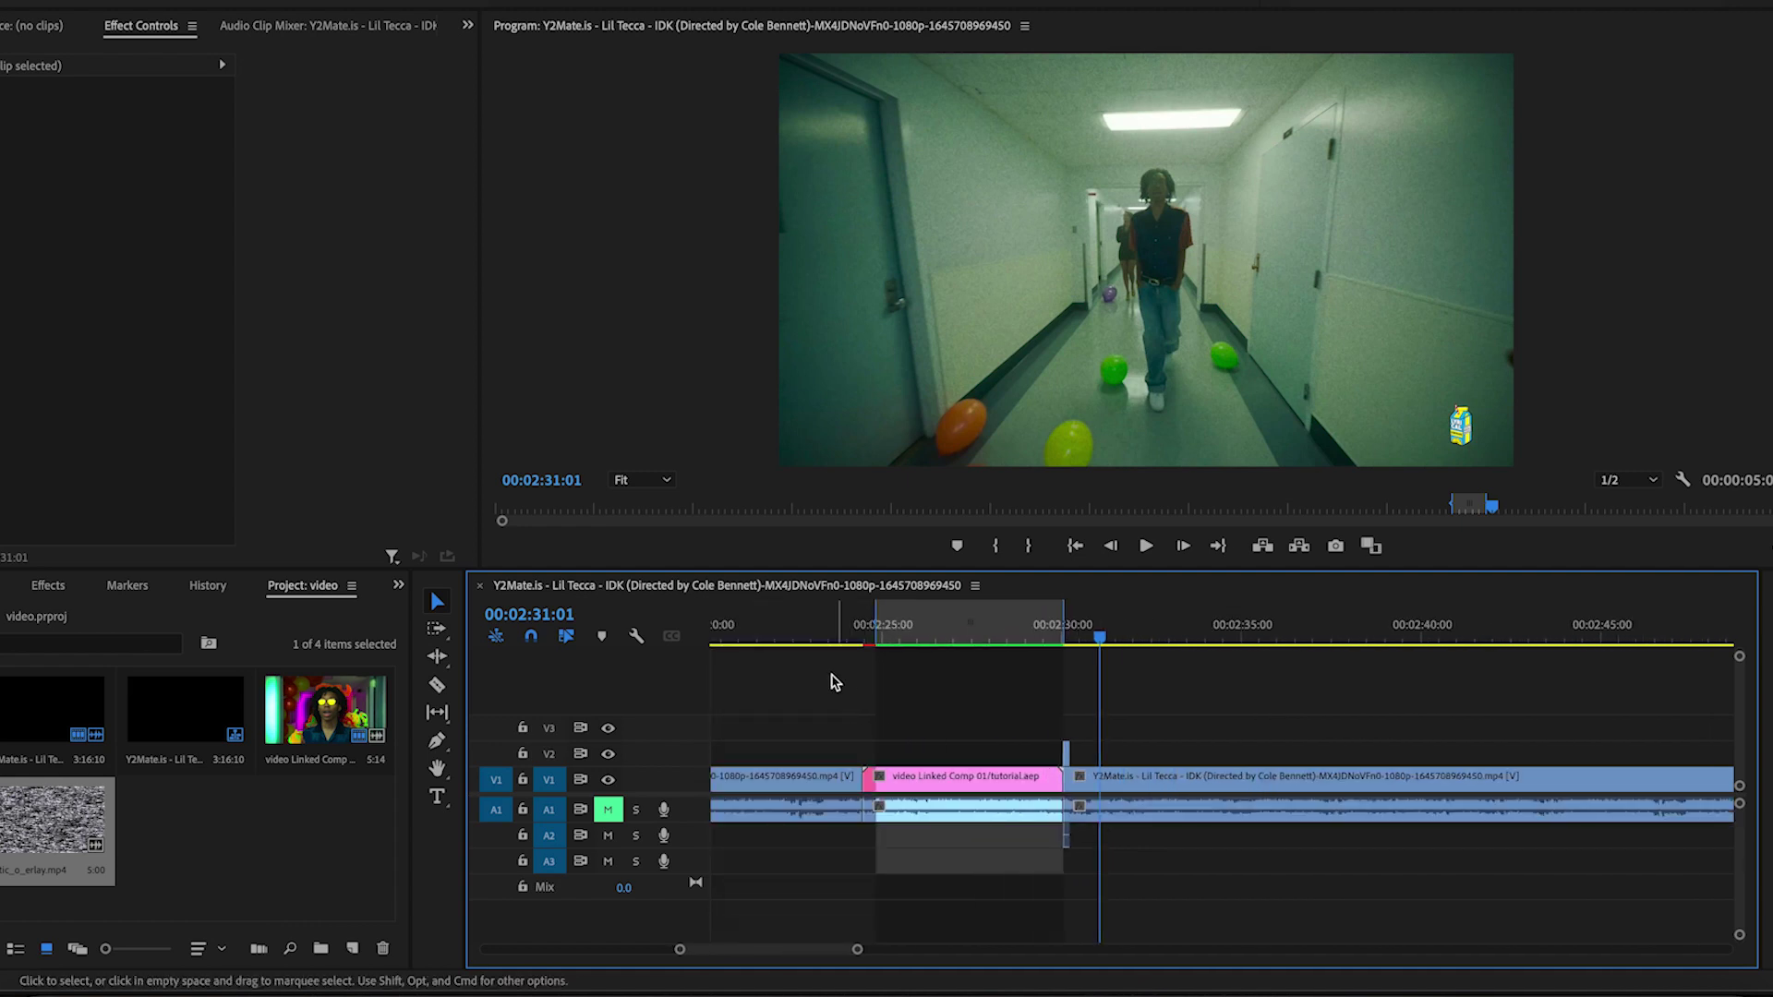
{"action": "left_click", "coordinate": [853, 634]}
{"action": "key", "text": "Left"}
{"action": "key", "text": "space"}
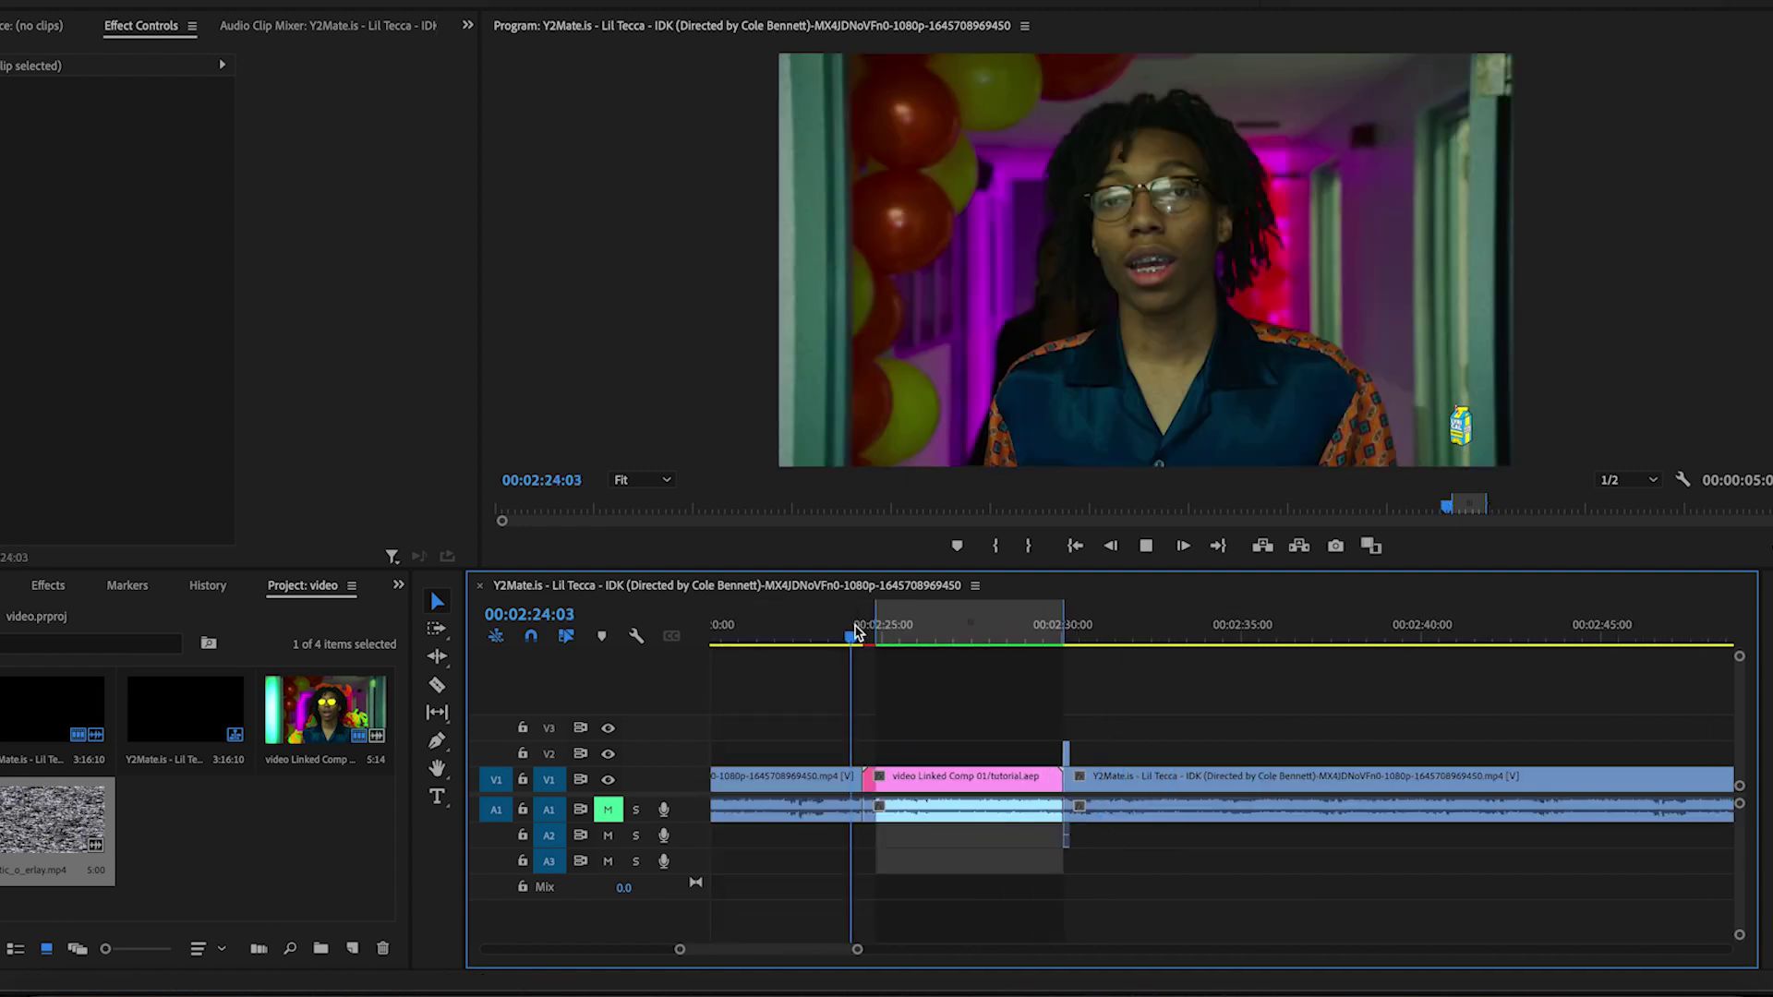